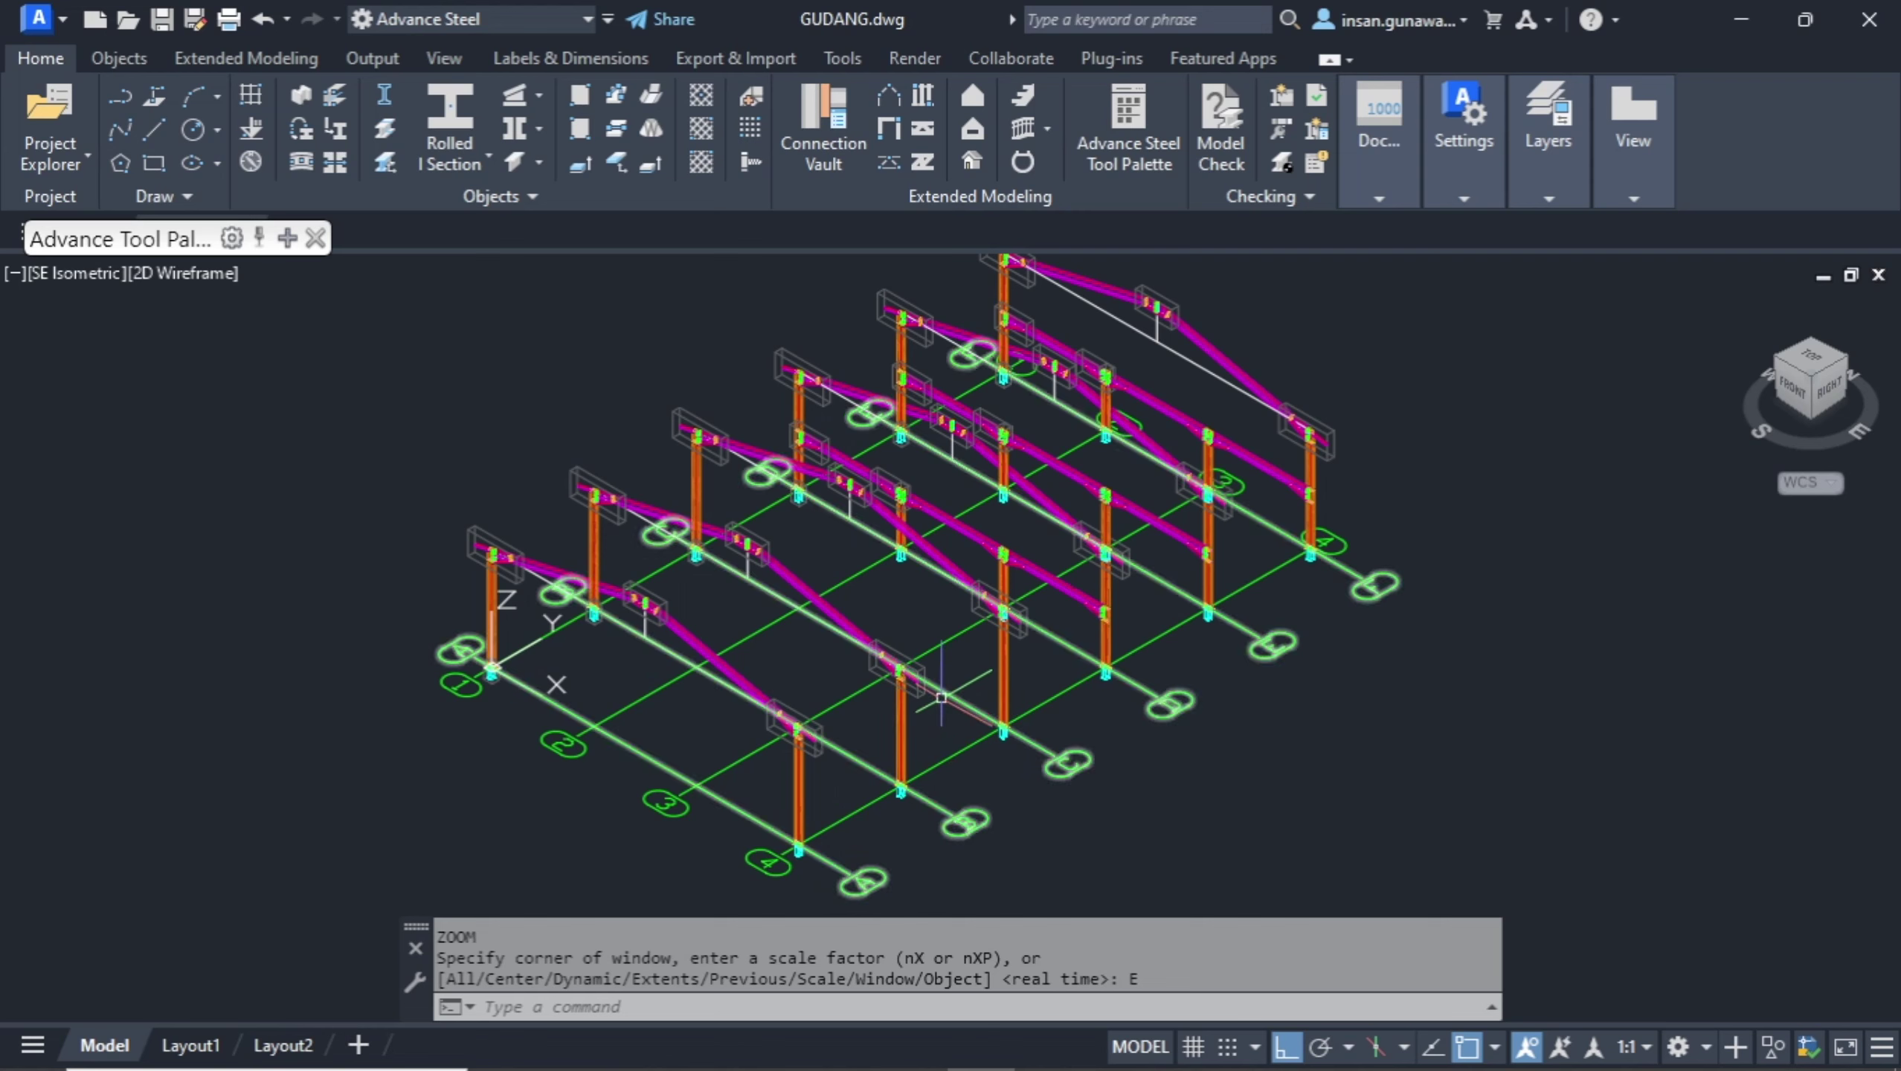
Examine the warehouse frame, especially the column bases along grid line 4.
{"action": "scroll", "coordinate": [957, 582], "scroll_direction": "up", "scroll_amount": 4}
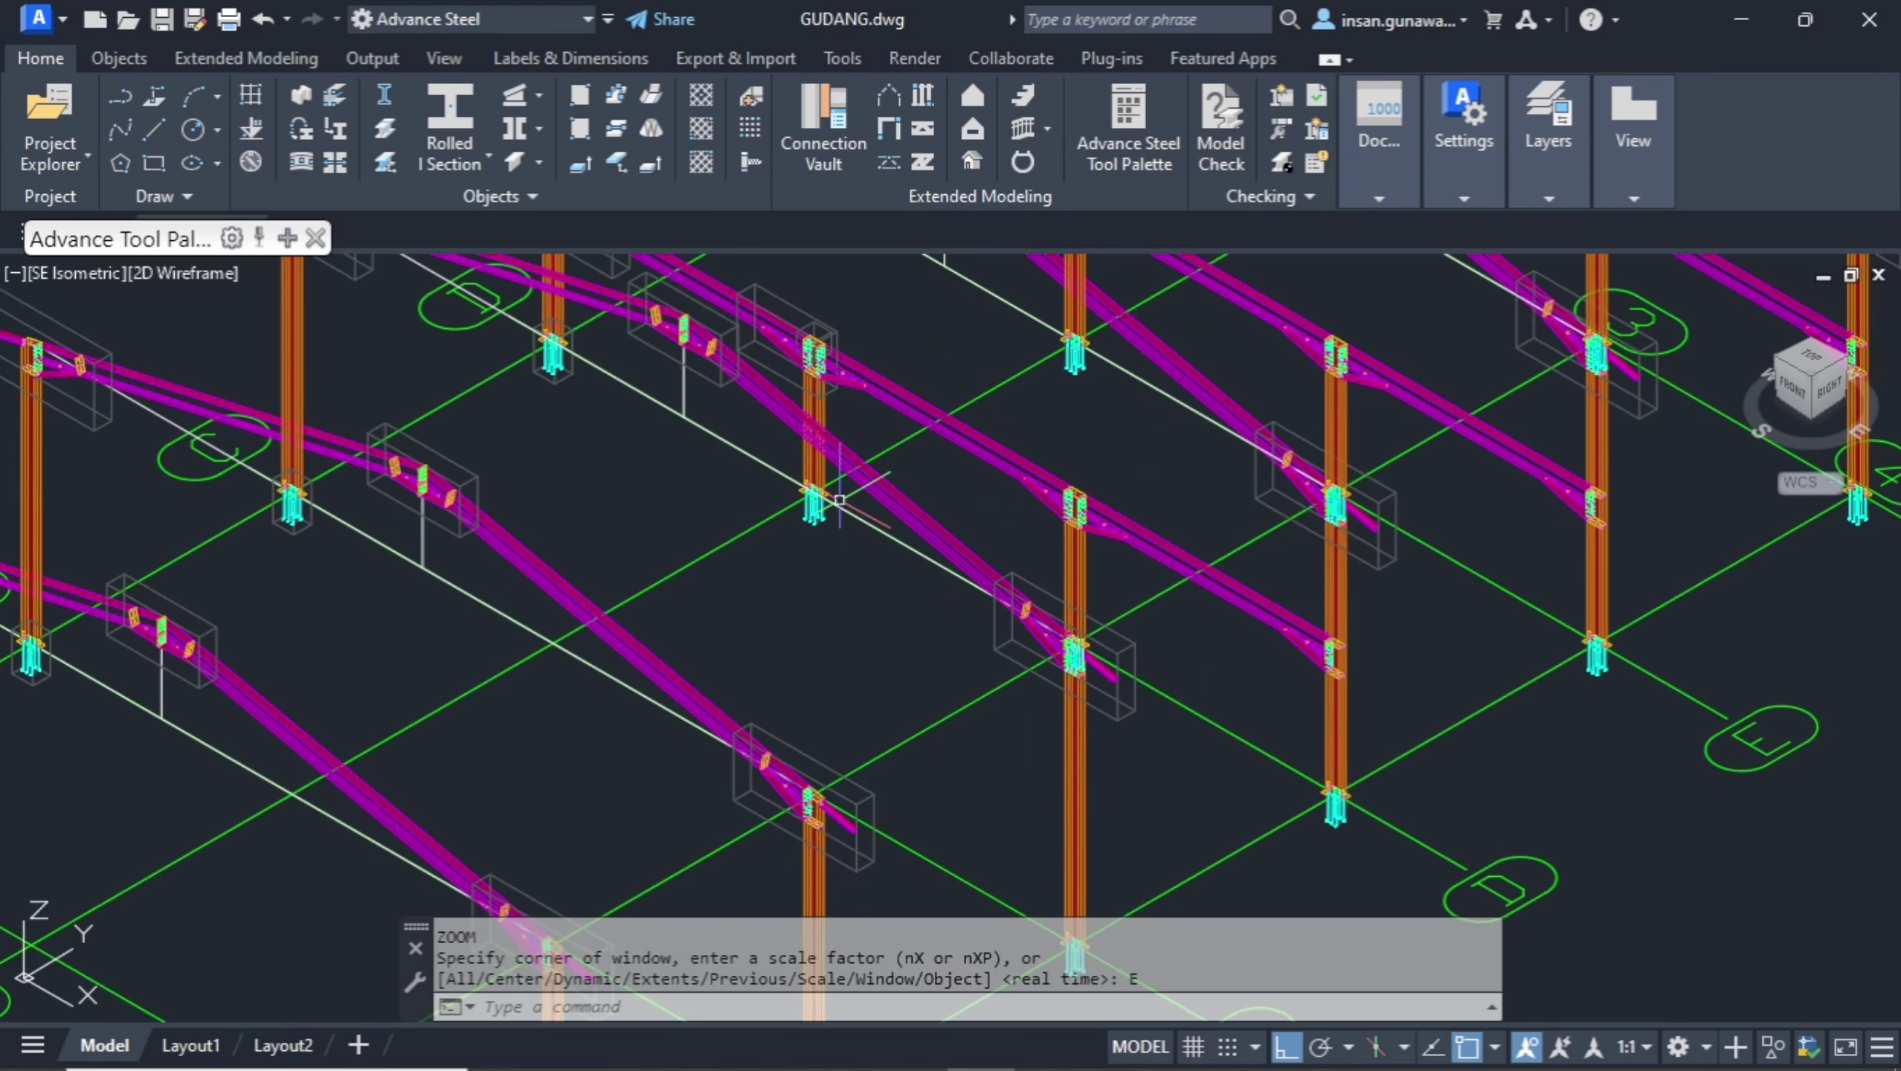
{"action": "scroll", "coordinate": [1199, 480], "scroll_direction": "down", "scroll_amount": 2}
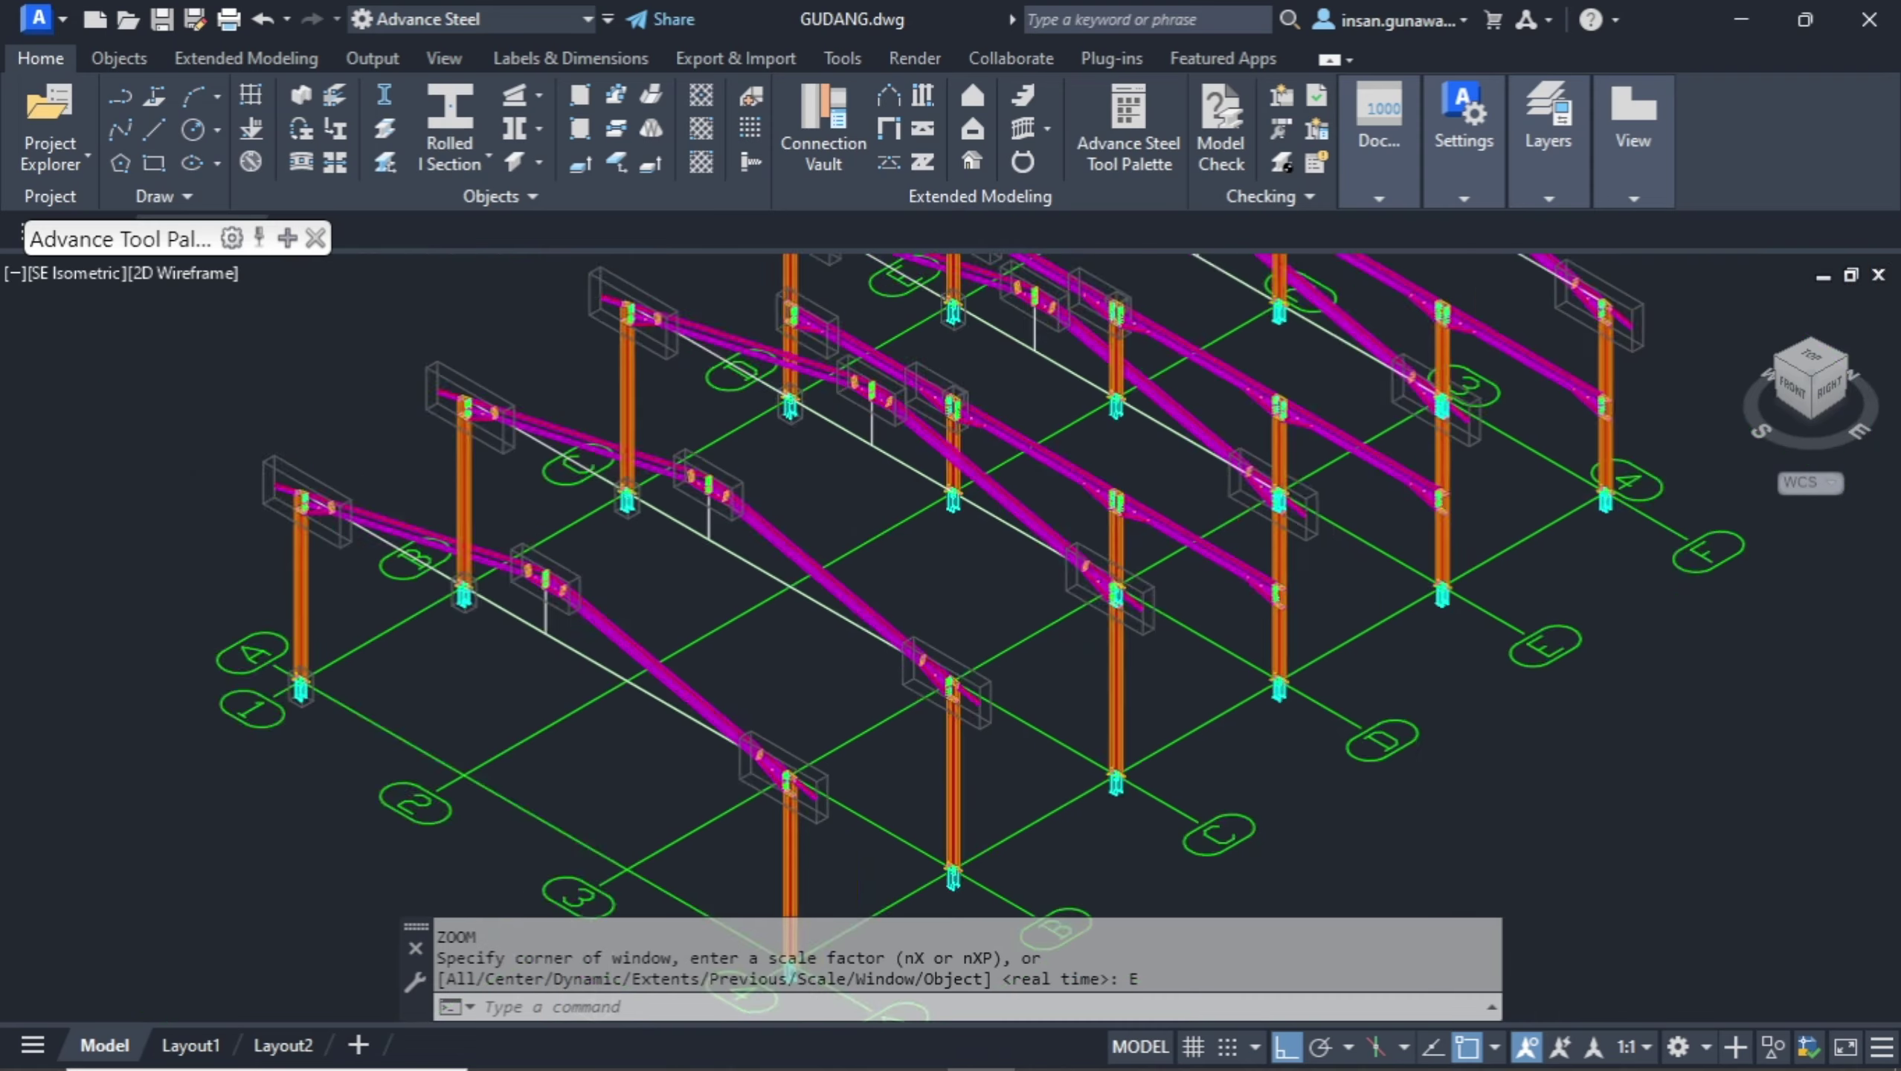
{"action": "scroll", "coordinate": [1109, 534], "scroll_direction": "down", "scroll_amount": 6}
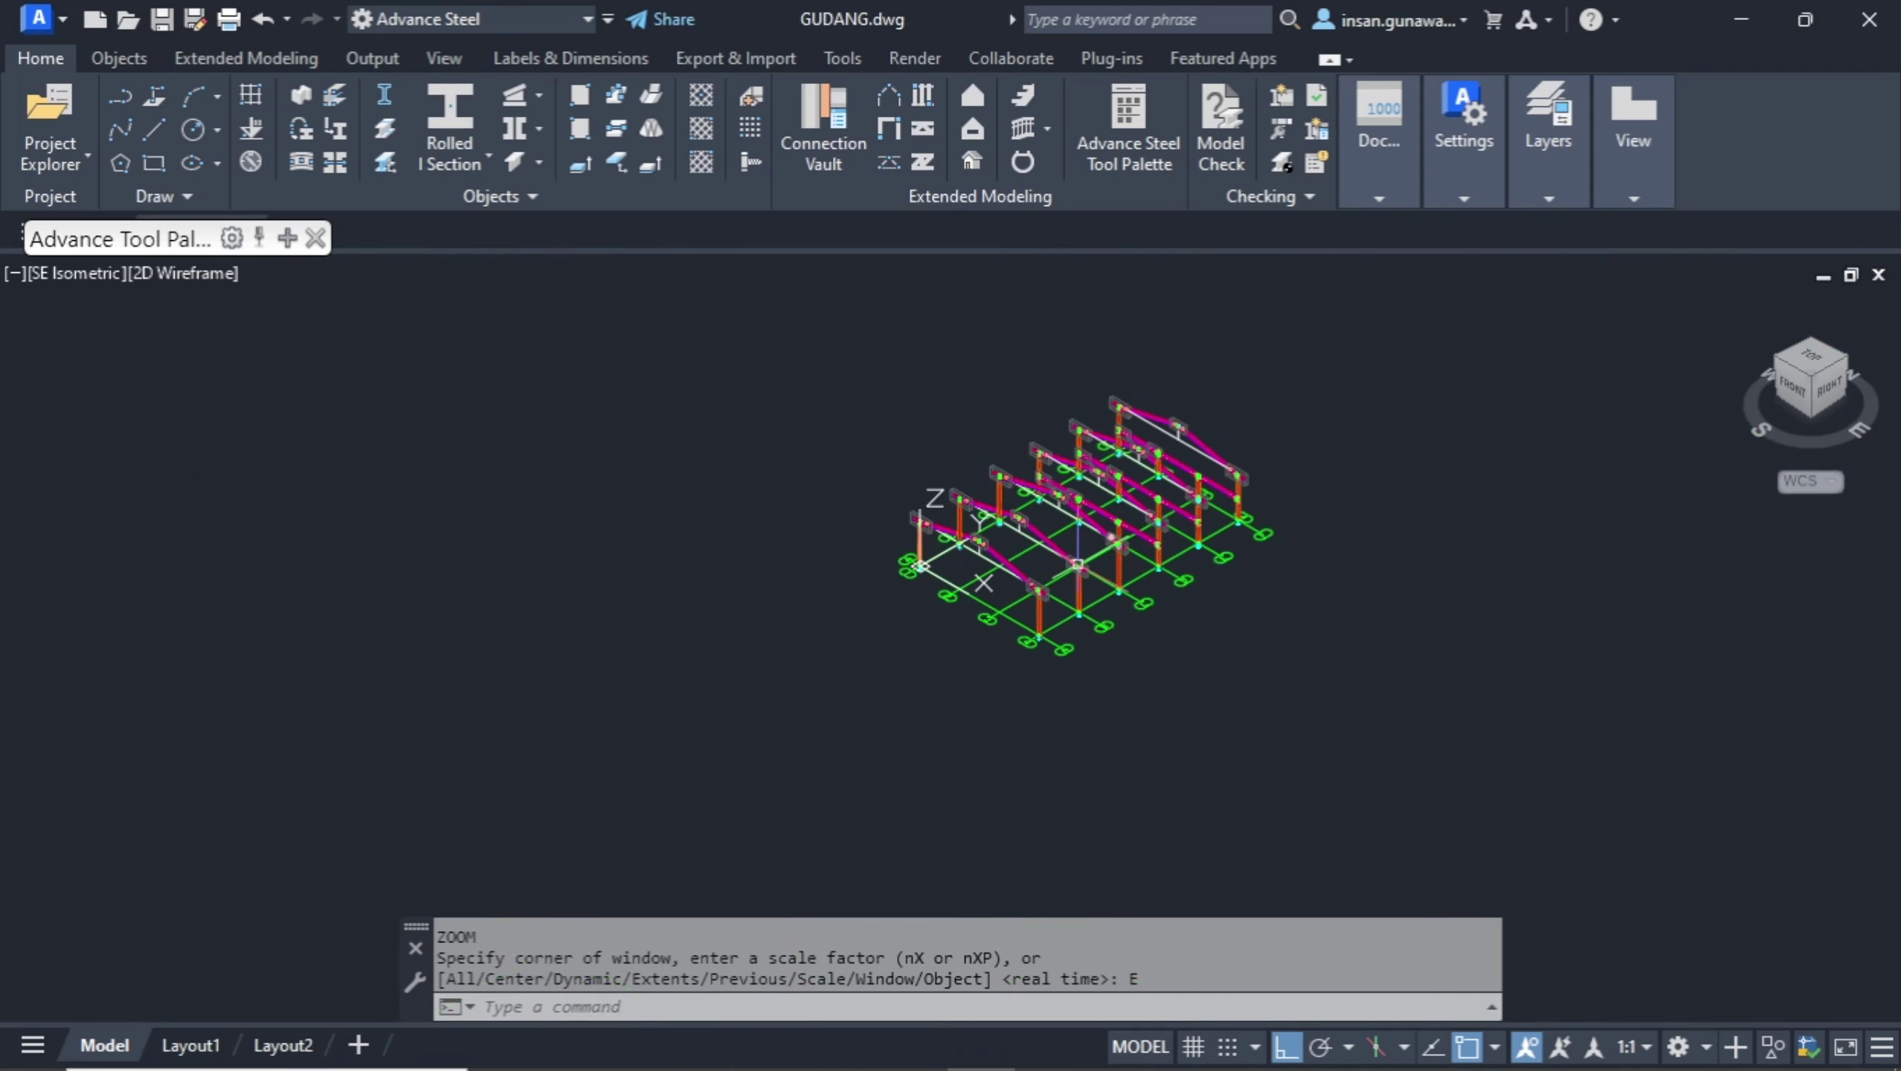
{"action": "scroll", "coordinate": [1035, 575], "scroll_direction": "up", "scroll_amount": 4}
{"action": "middle_click_drag", "start_coordinate": [1122, 489], "coordinate": [1031, 545]}
{"action": "scroll", "coordinate": [905, 754], "scroll_direction": "up", "scroll_amount": 2}
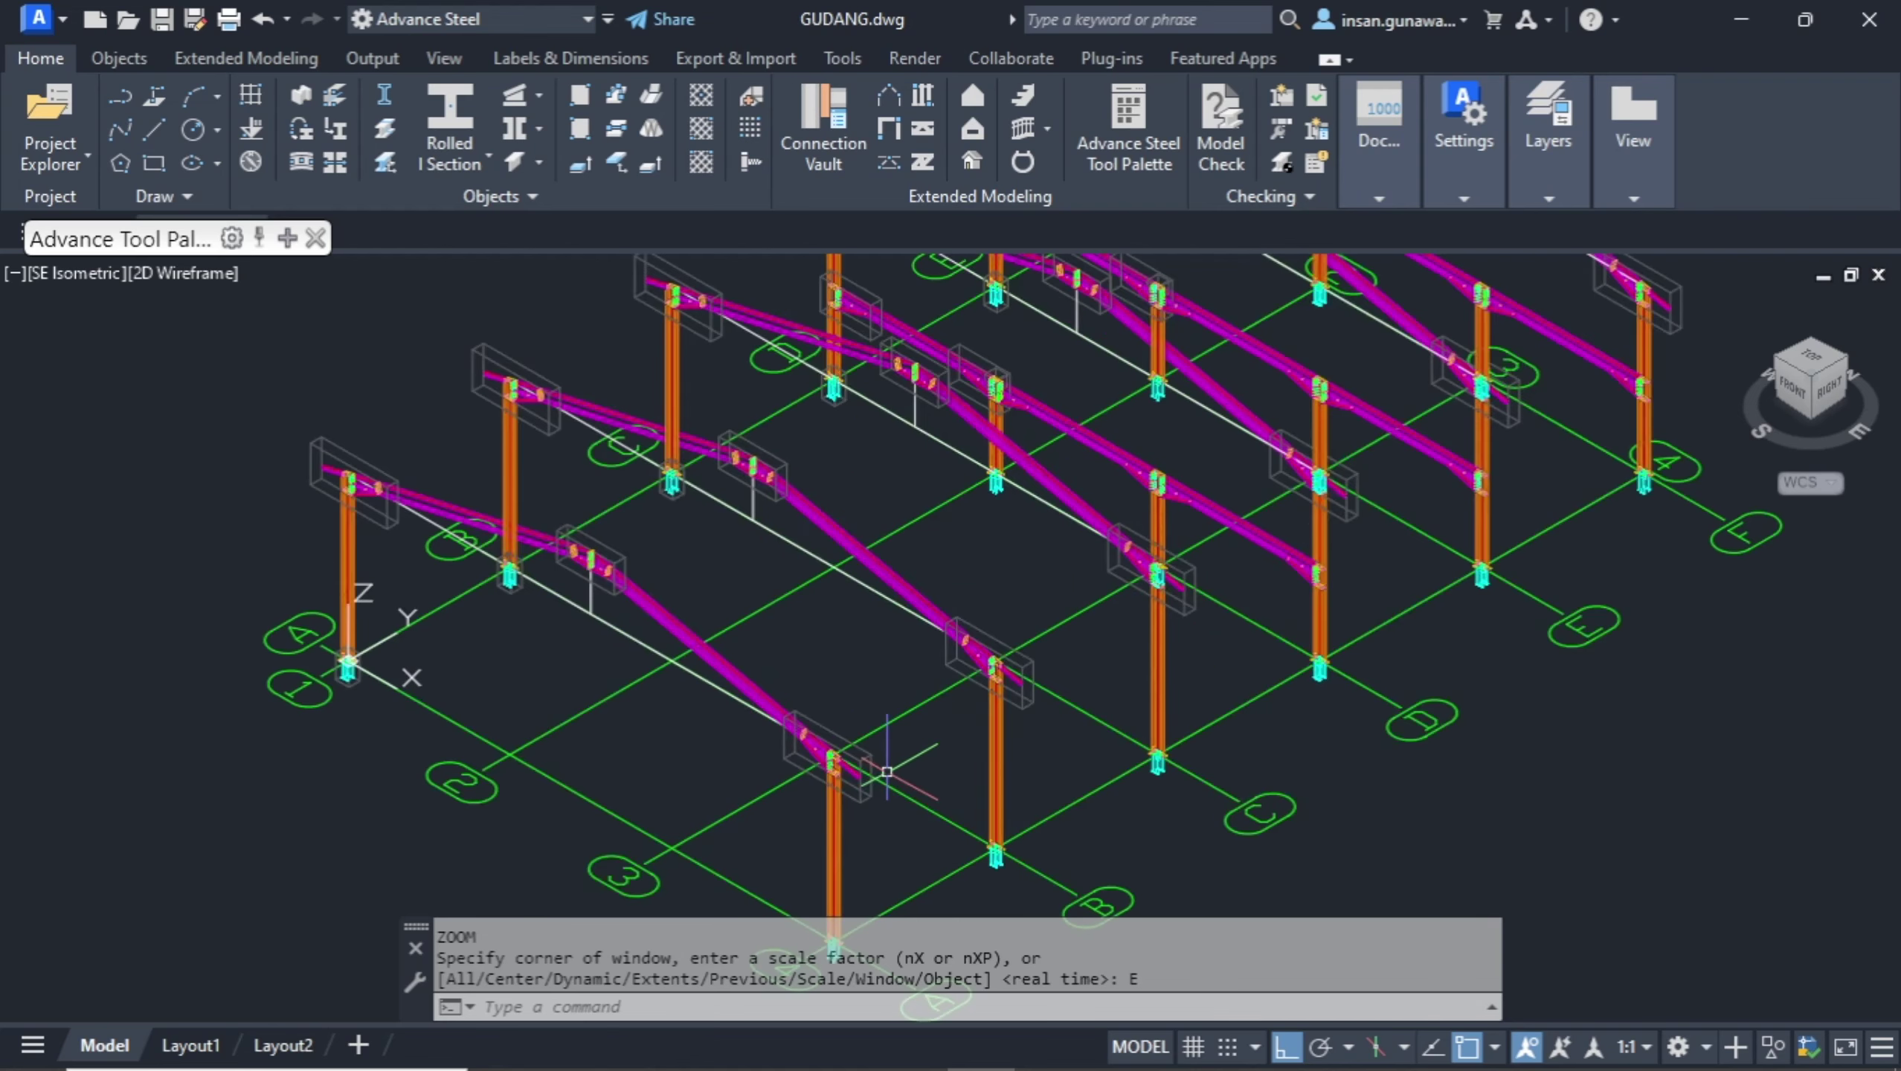
{"action": "scroll", "coordinate": [847, 795], "scroll_direction": "up", "scroll_amount": 3}
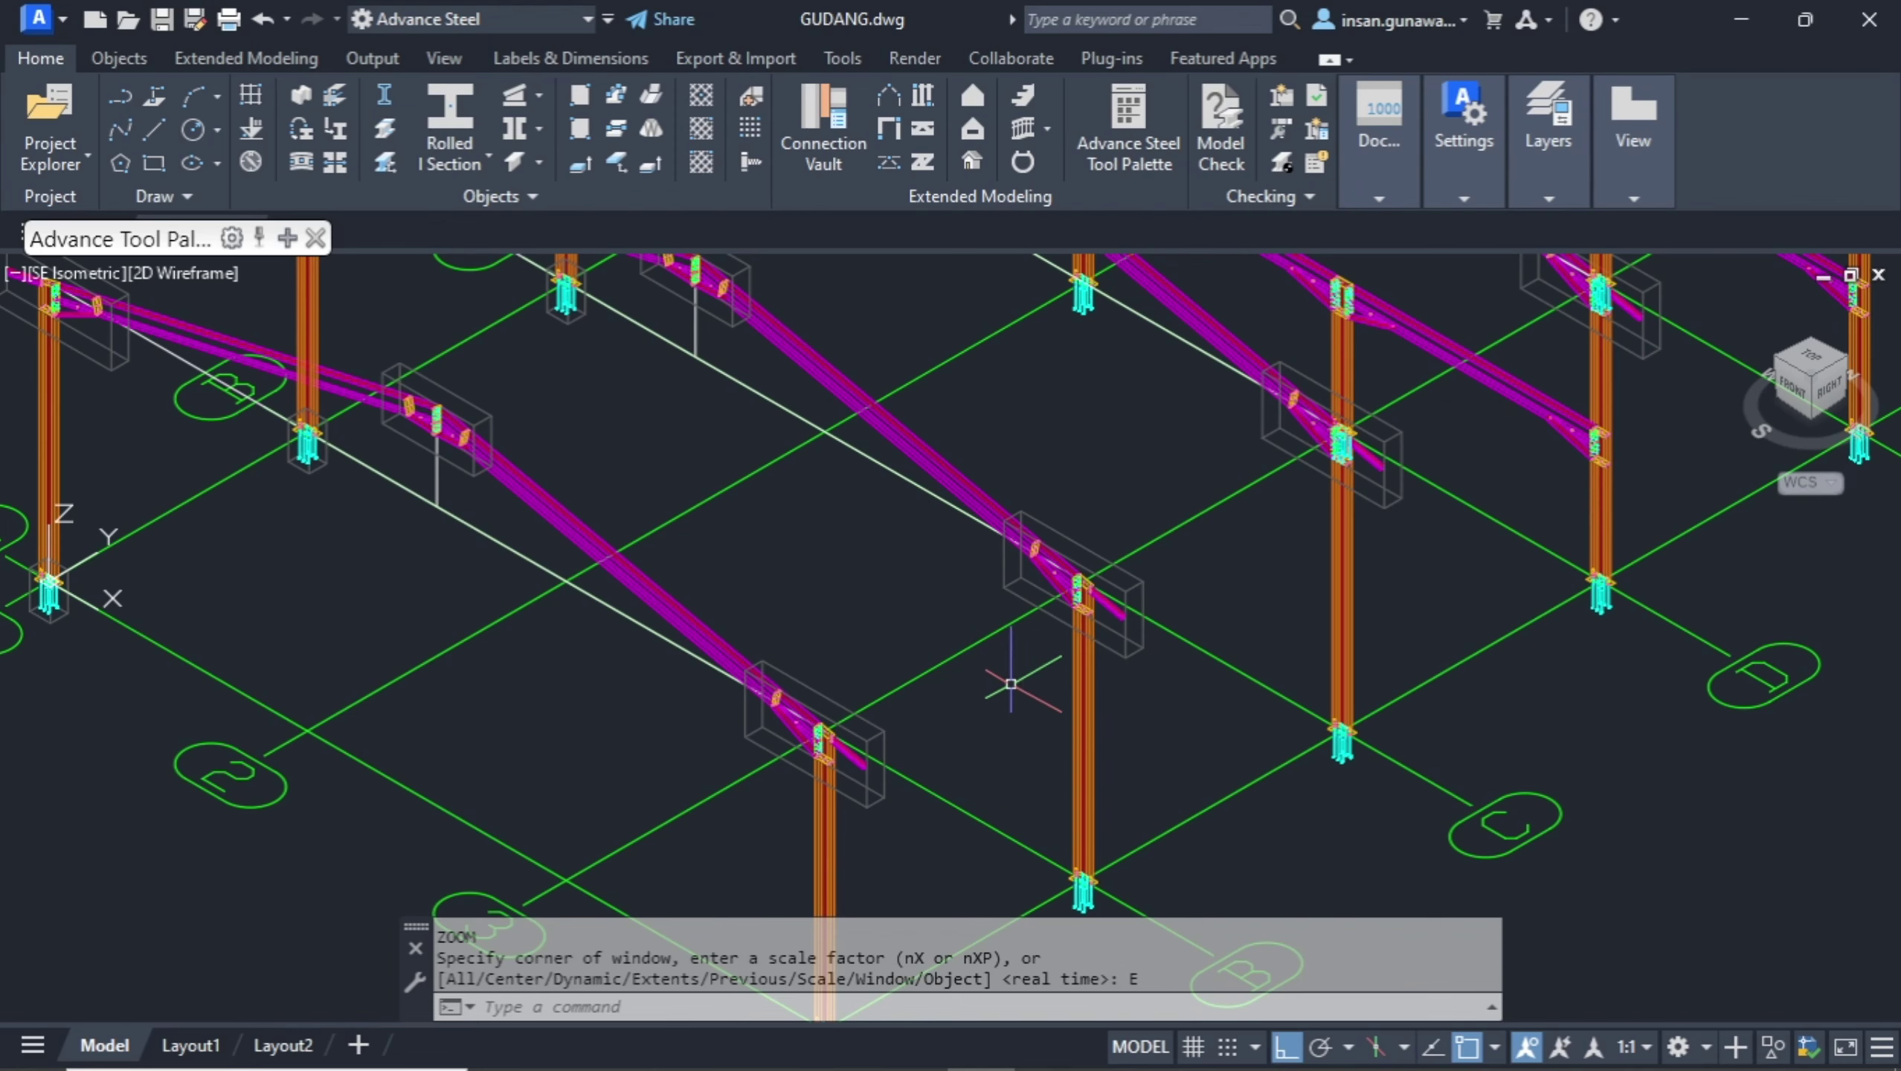
{"action": "scroll", "coordinate": [880, 749], "scroll_direction": "down", "scroll_amount": 3}
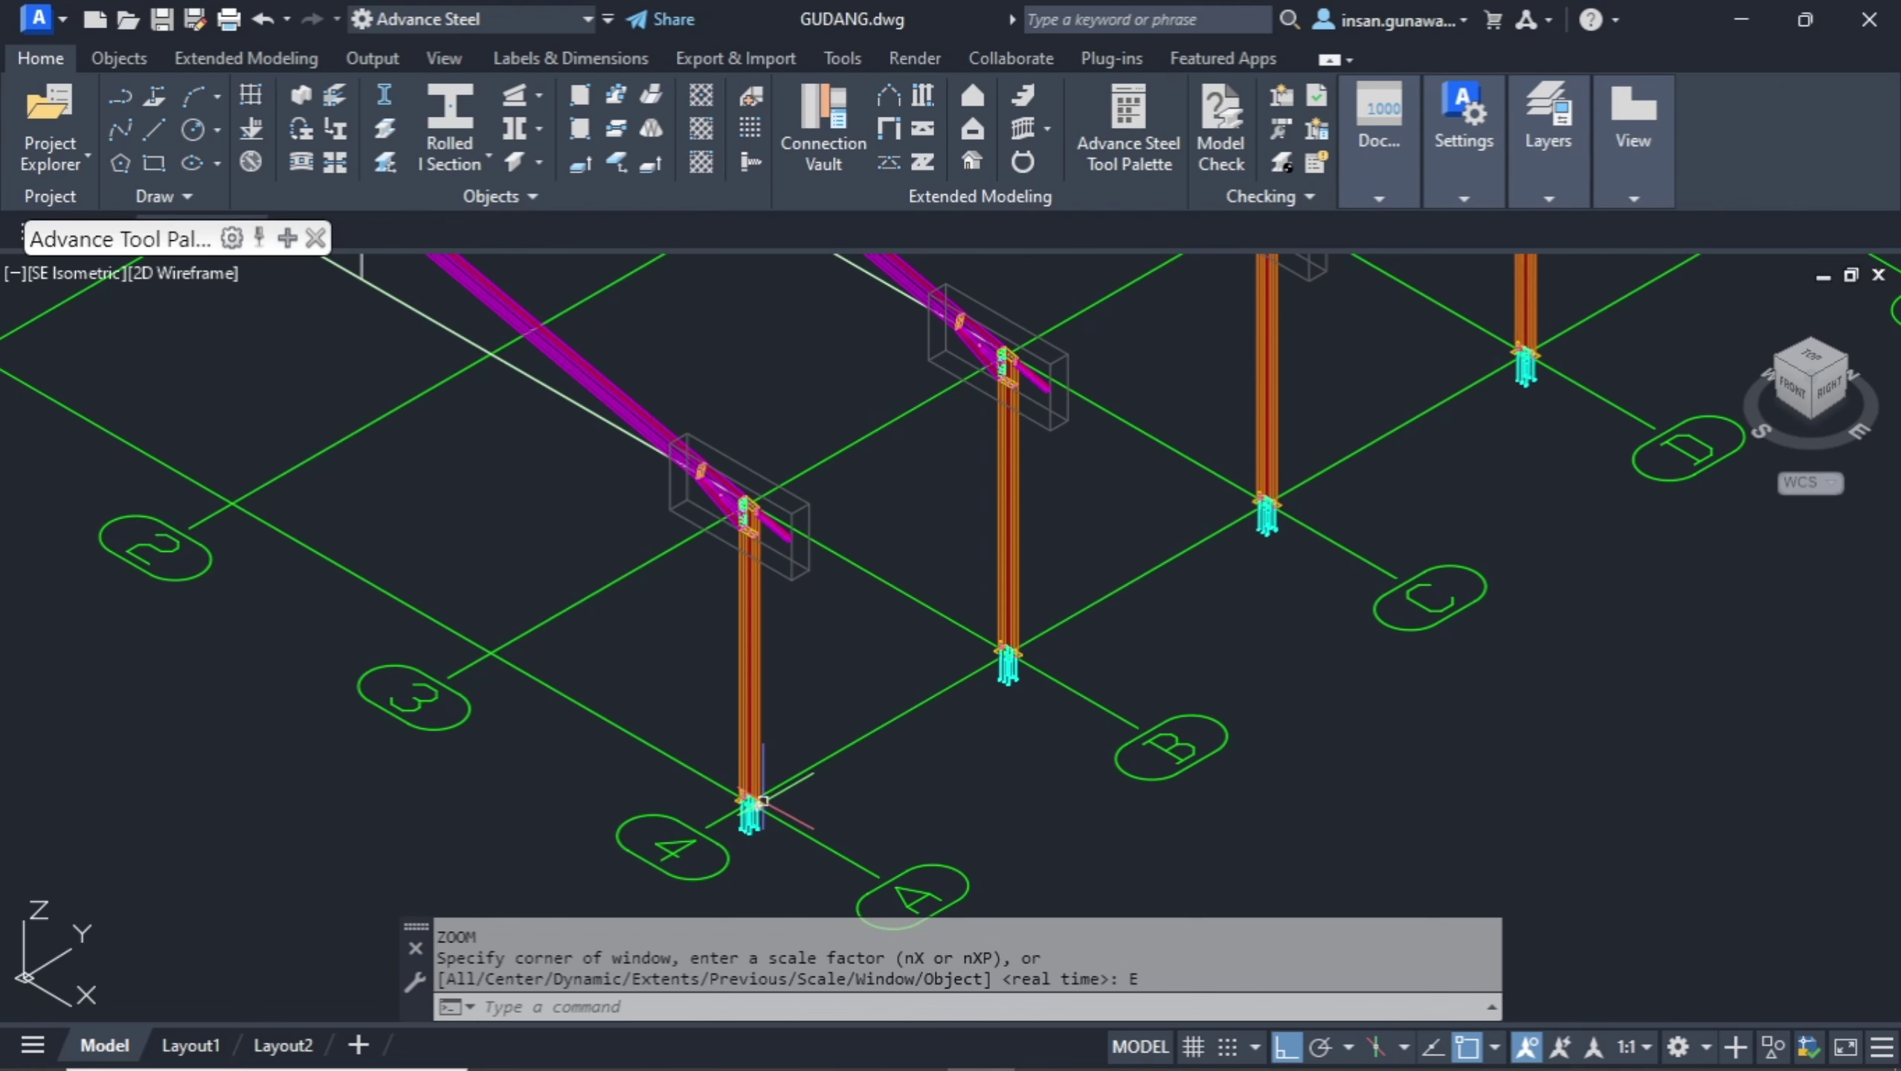
{"action": "scroll", "coordinate": [844, 743], "scroll_direction": "down", "scroll_amount": 5}
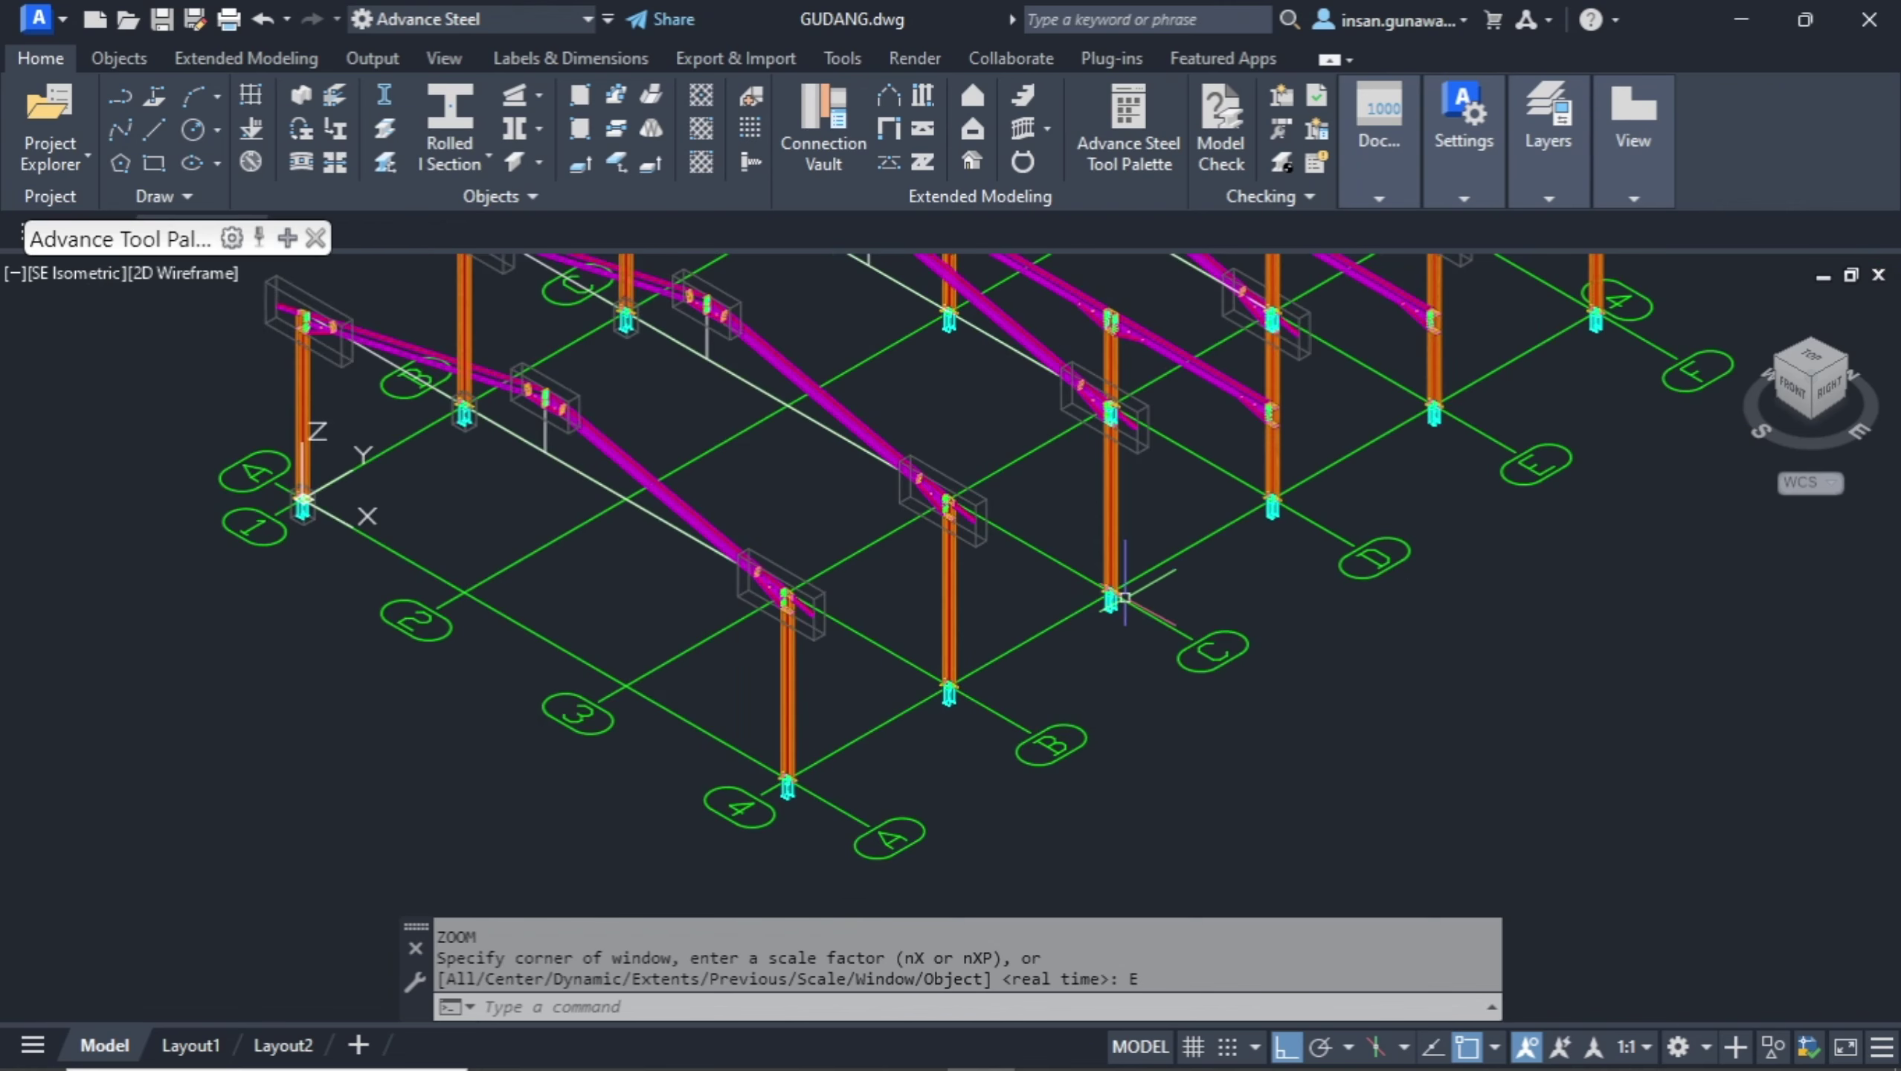
{"action": "middle_click_drag", "start_coordinate": [1090, 632], "coordinate": [1072, 769]}
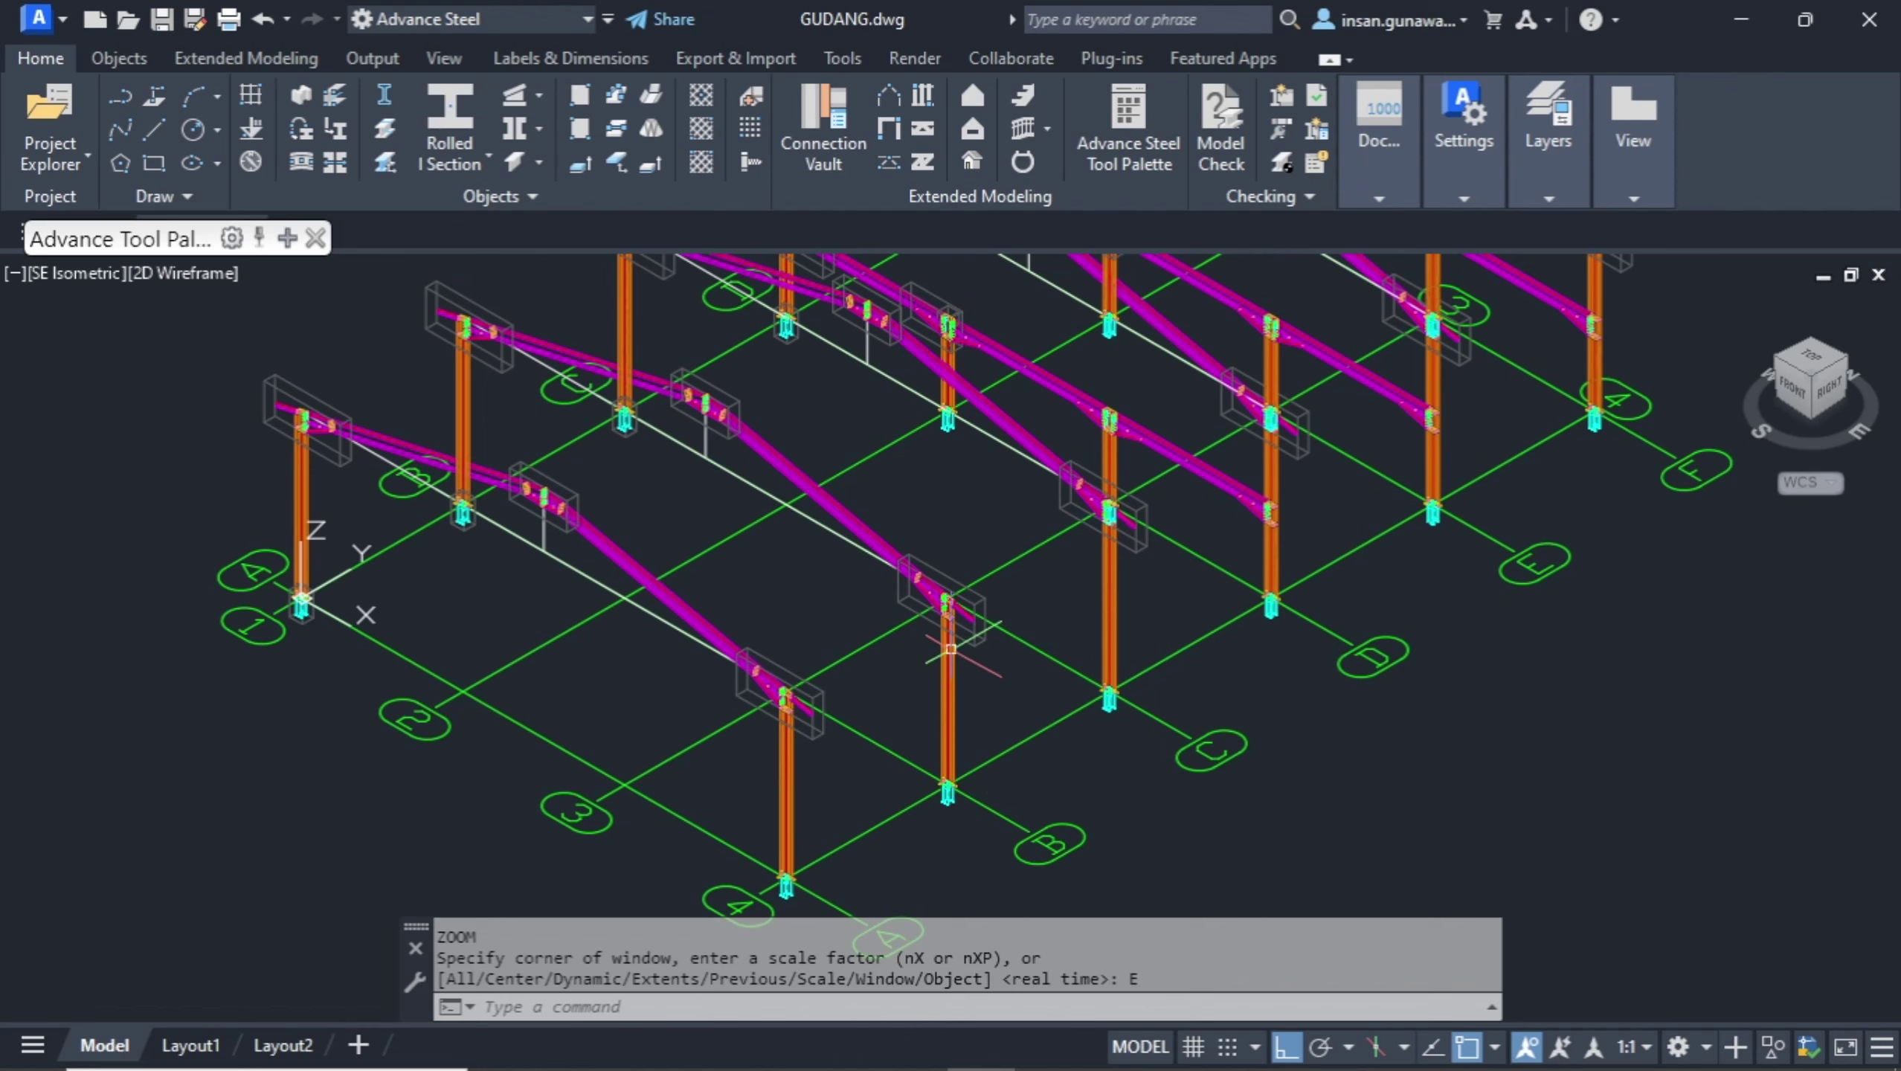
{"action": "middle_click_drag", "start_coordinate": [816, 781], "coordinate": [776, 737]}
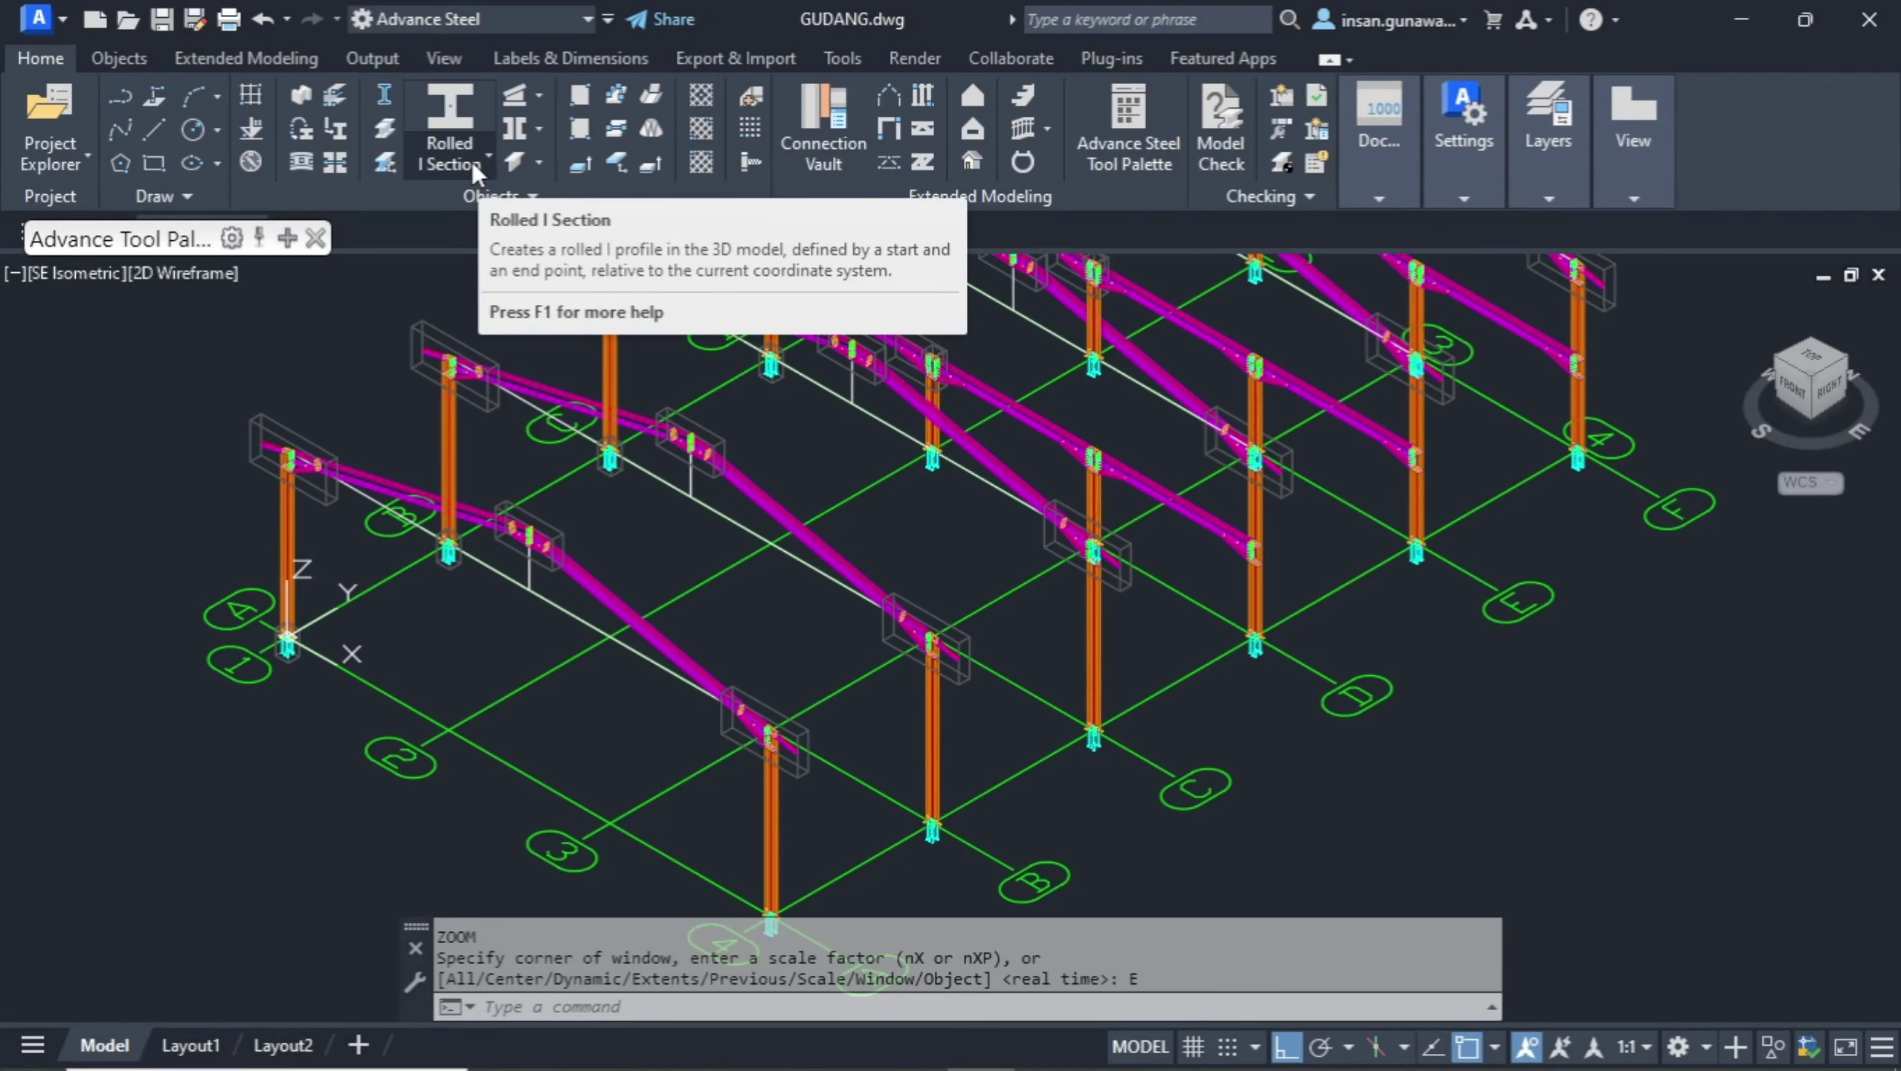
{"action": "left_click", "coordinate": [446, 189]}
{"action": "left_click", "coordinate": [465, 162]}
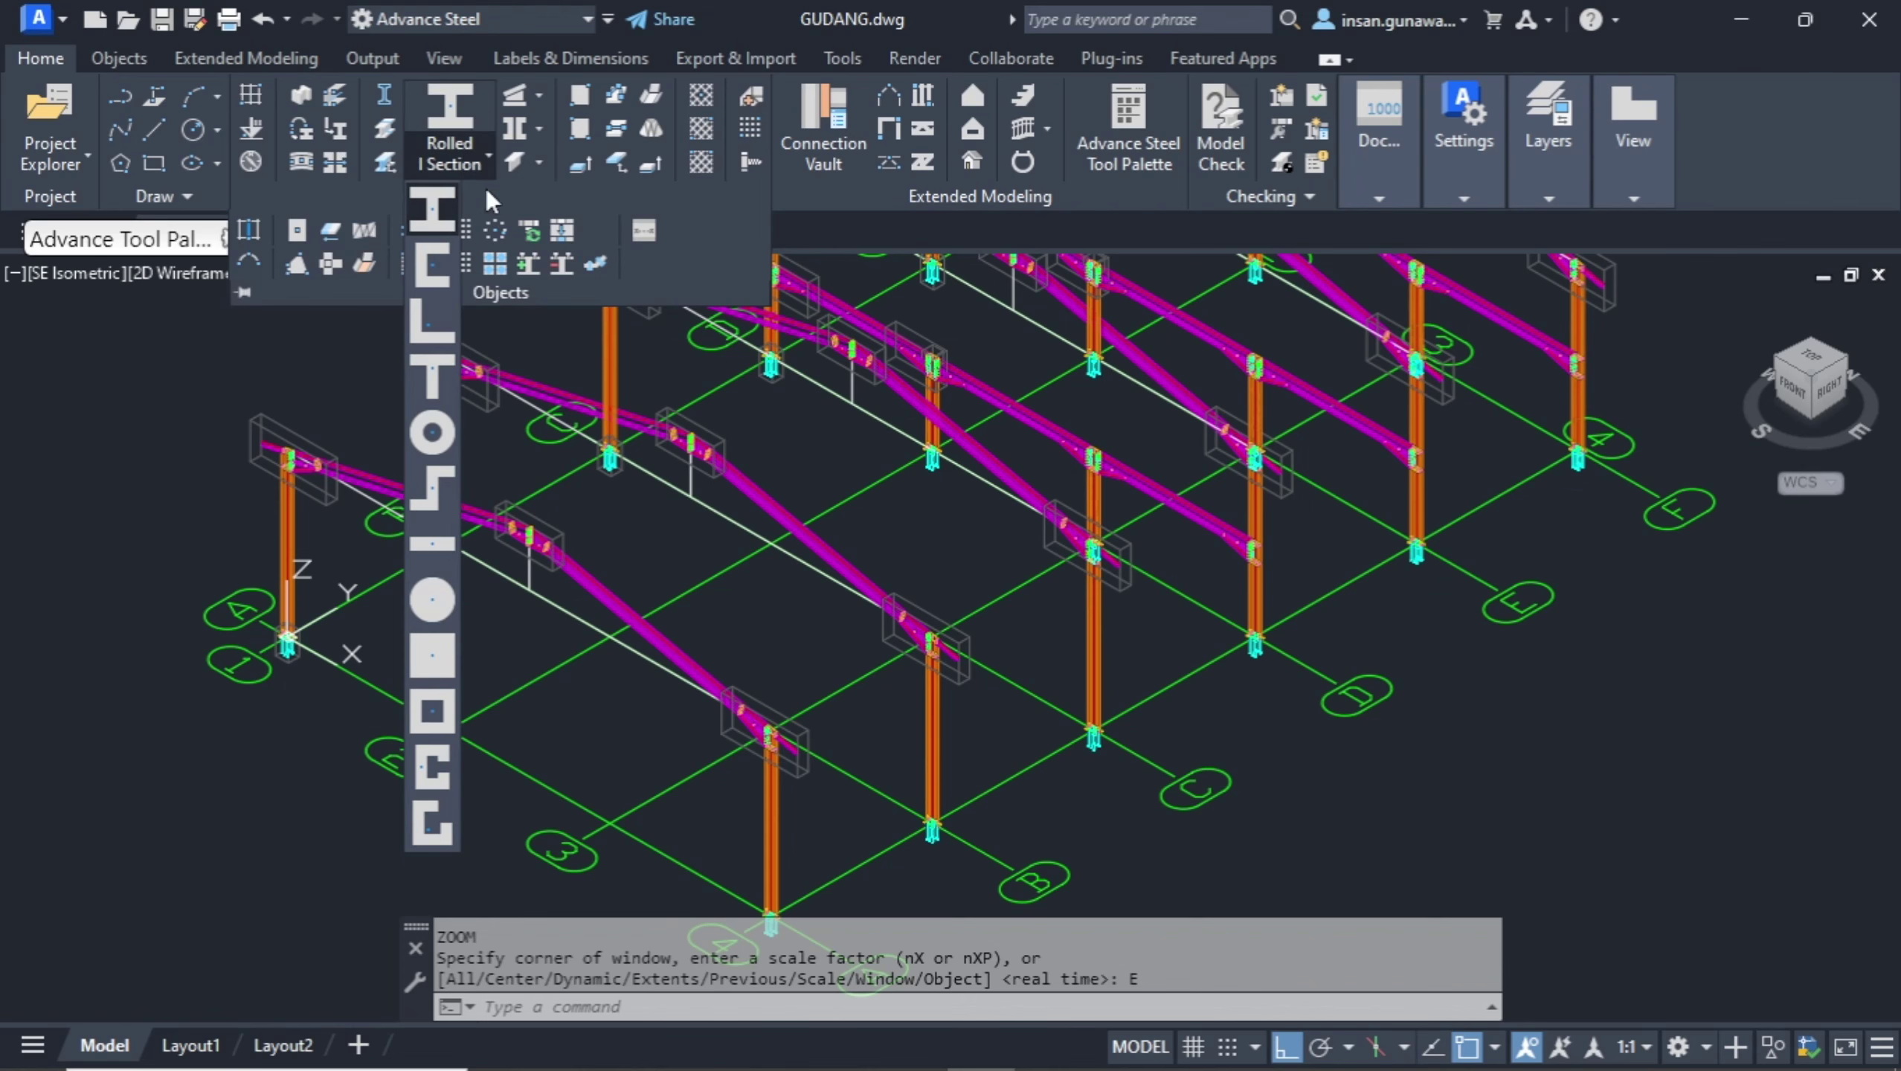
{"action": "left_click", "coordinate": [252, 359]}
{"action": "scroll", "coordinate": [492, 321], "scroll_direction": "down", "scroll_amount": 3}
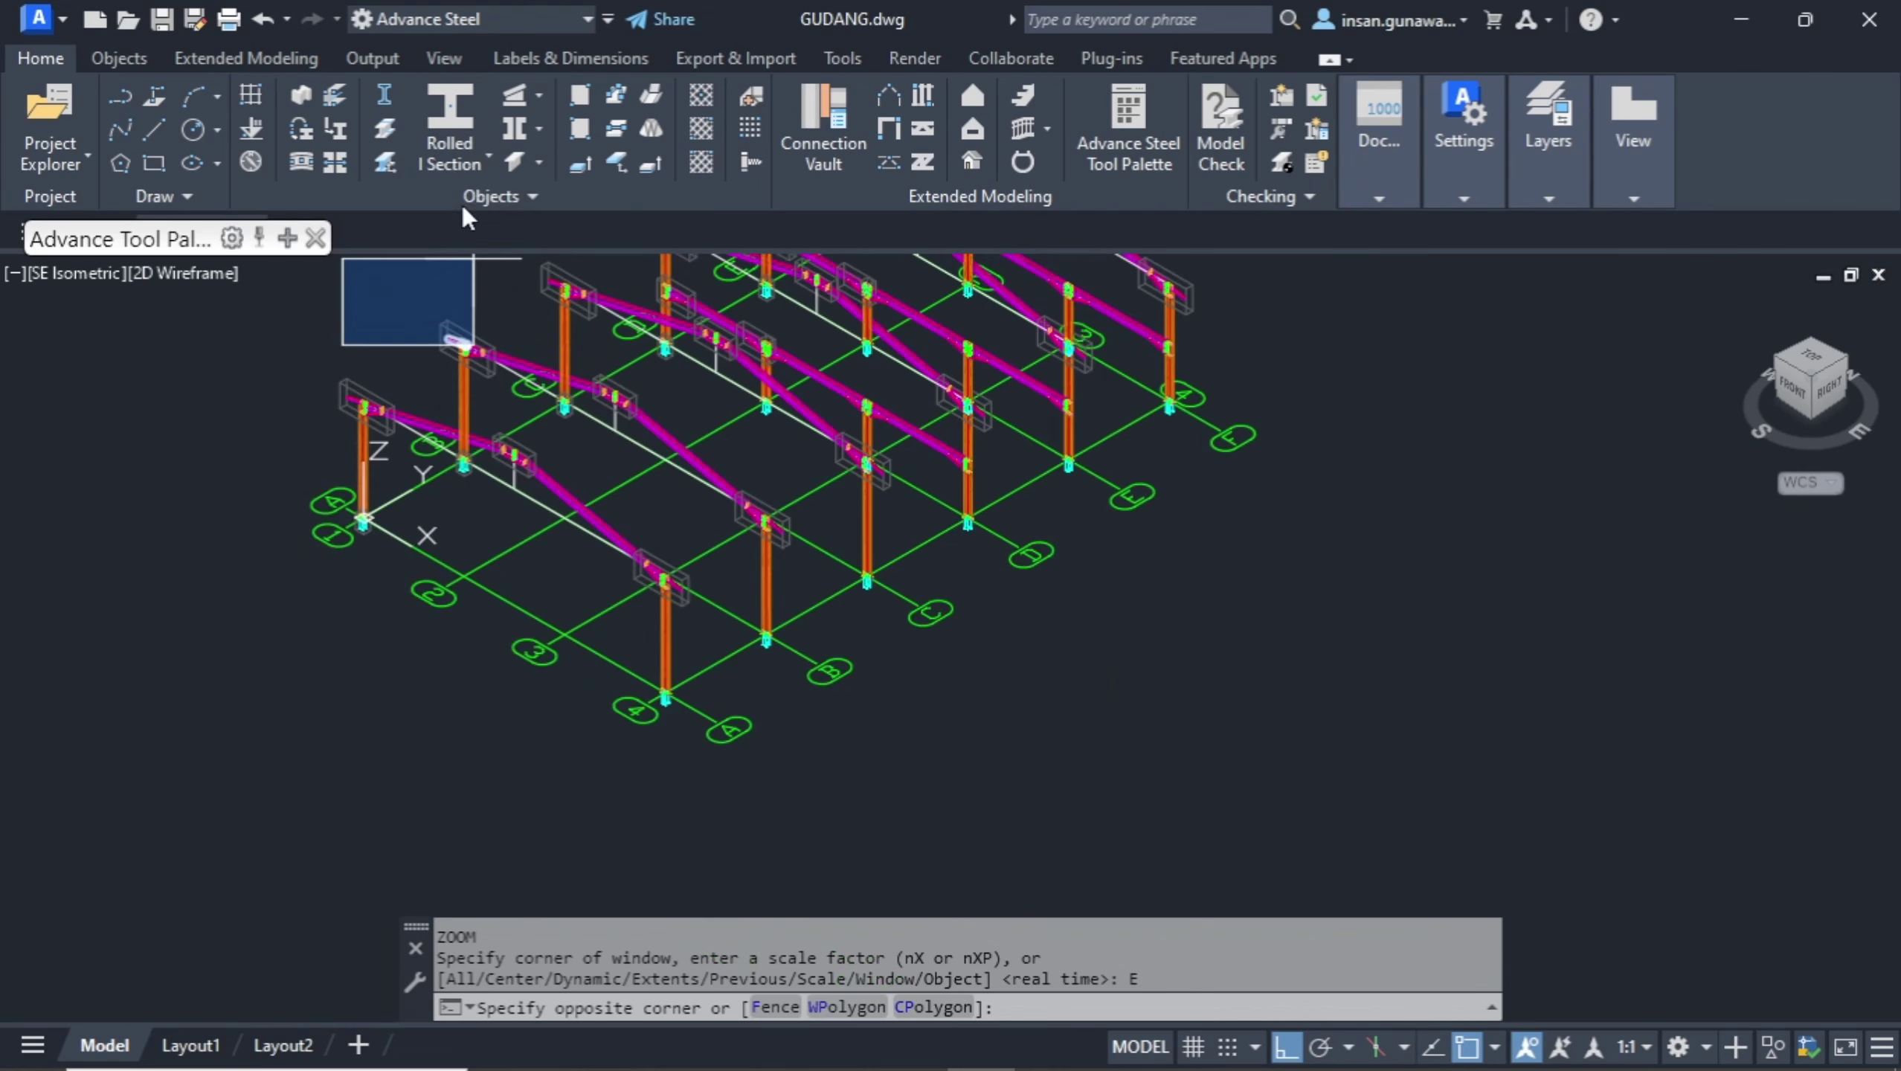
{"action": "left_click", "coordinate": [473, 150]}
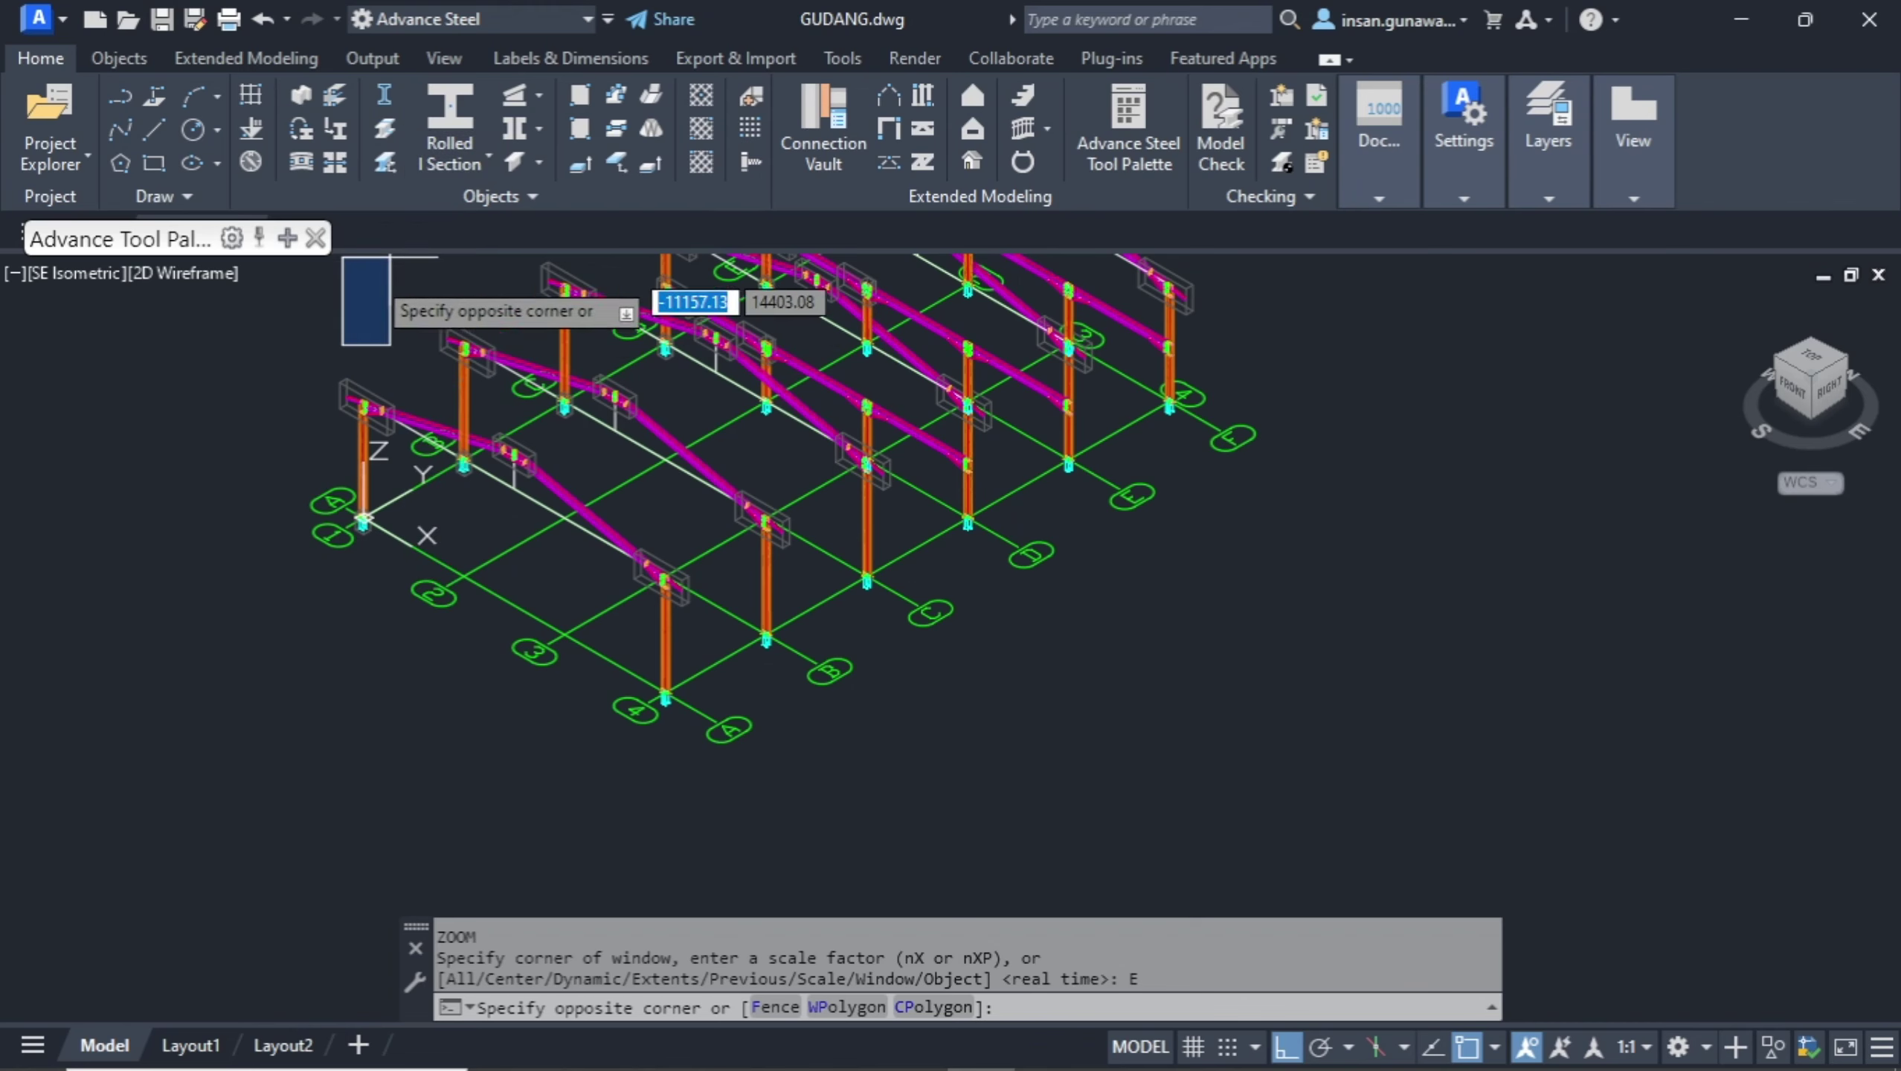
{"action": "left_click", "coordinate": [358, 292]}
{"action": "left_click", "coordinate": [453, 149]}
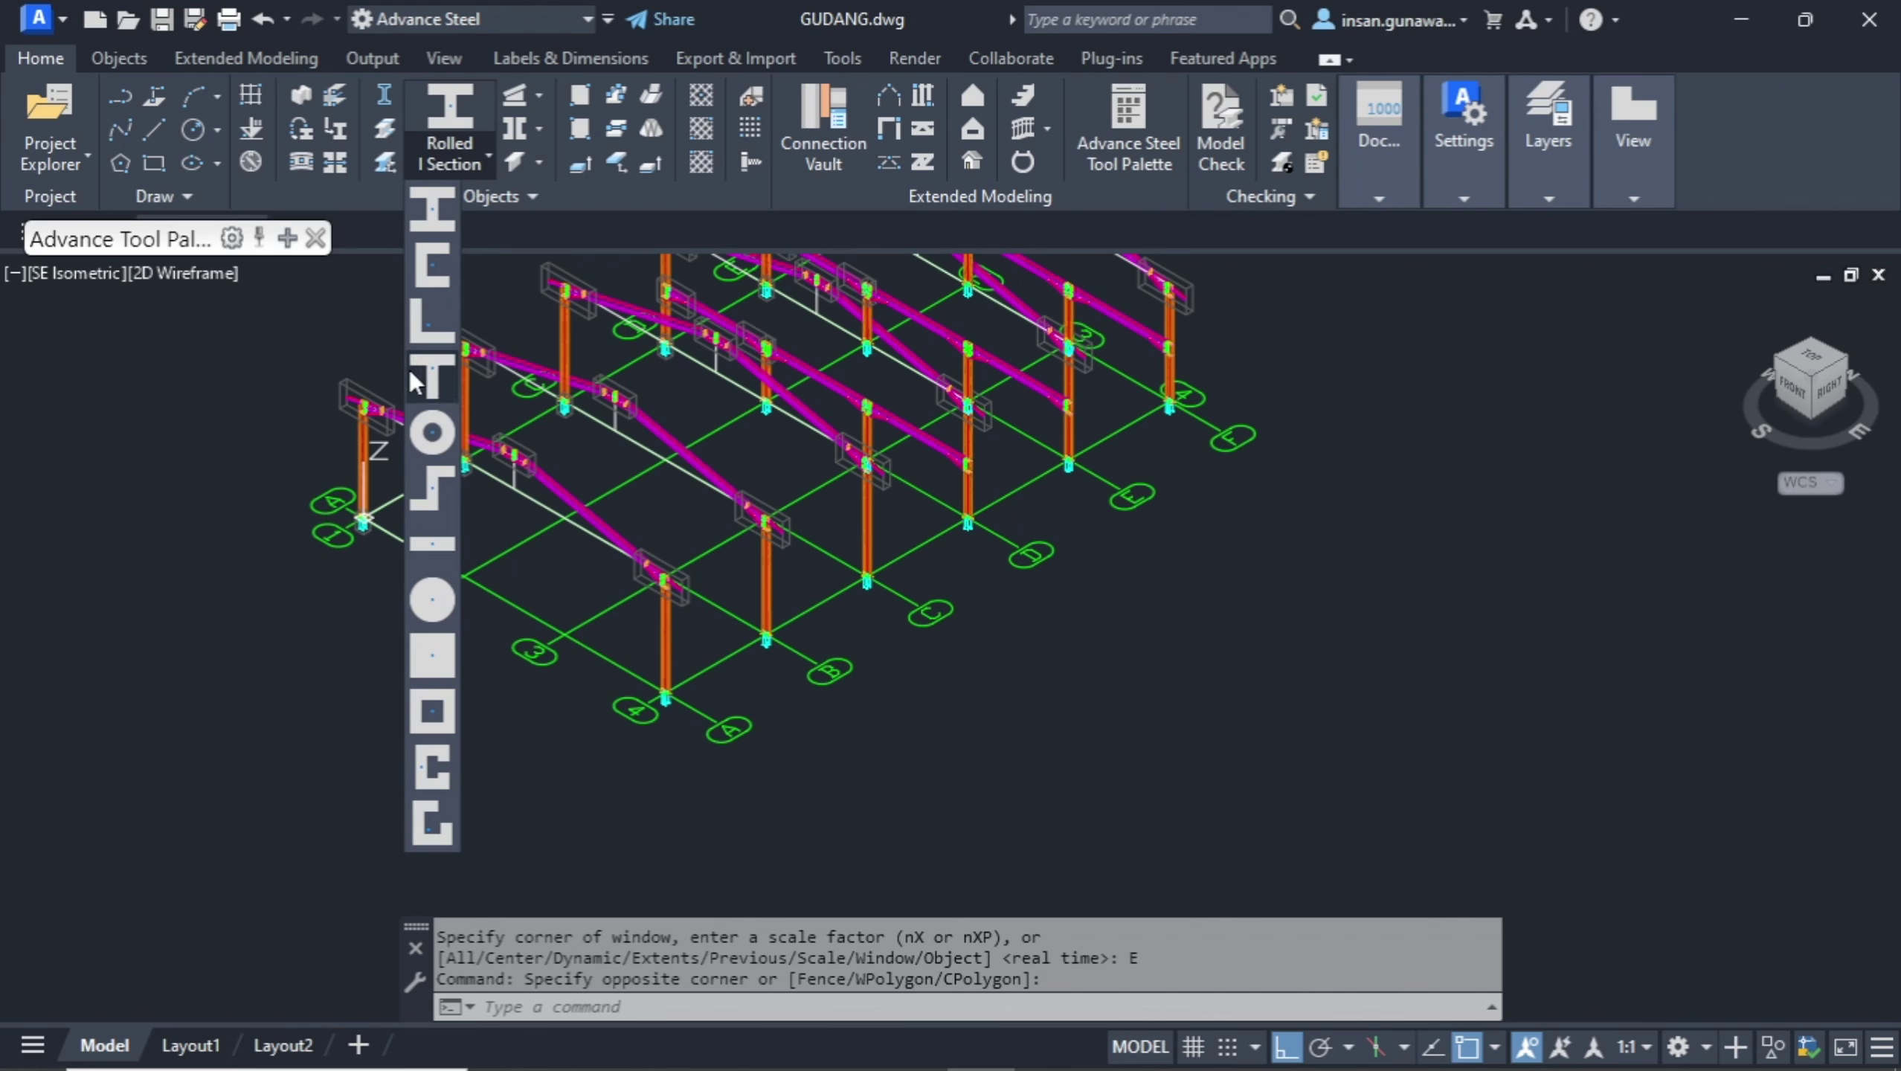
{"action": "left_click", "coordinate": [660, 519]}
{"action": "middle_click_drag", "start_coordinate": [657, 516], "coordinate": [686, 581]}
Create a rolled I-section beam along grid line 4, from the grid A intersection to the grid B intersection at base level.
{"action": "left_click", "coordinate": [452, 120]}
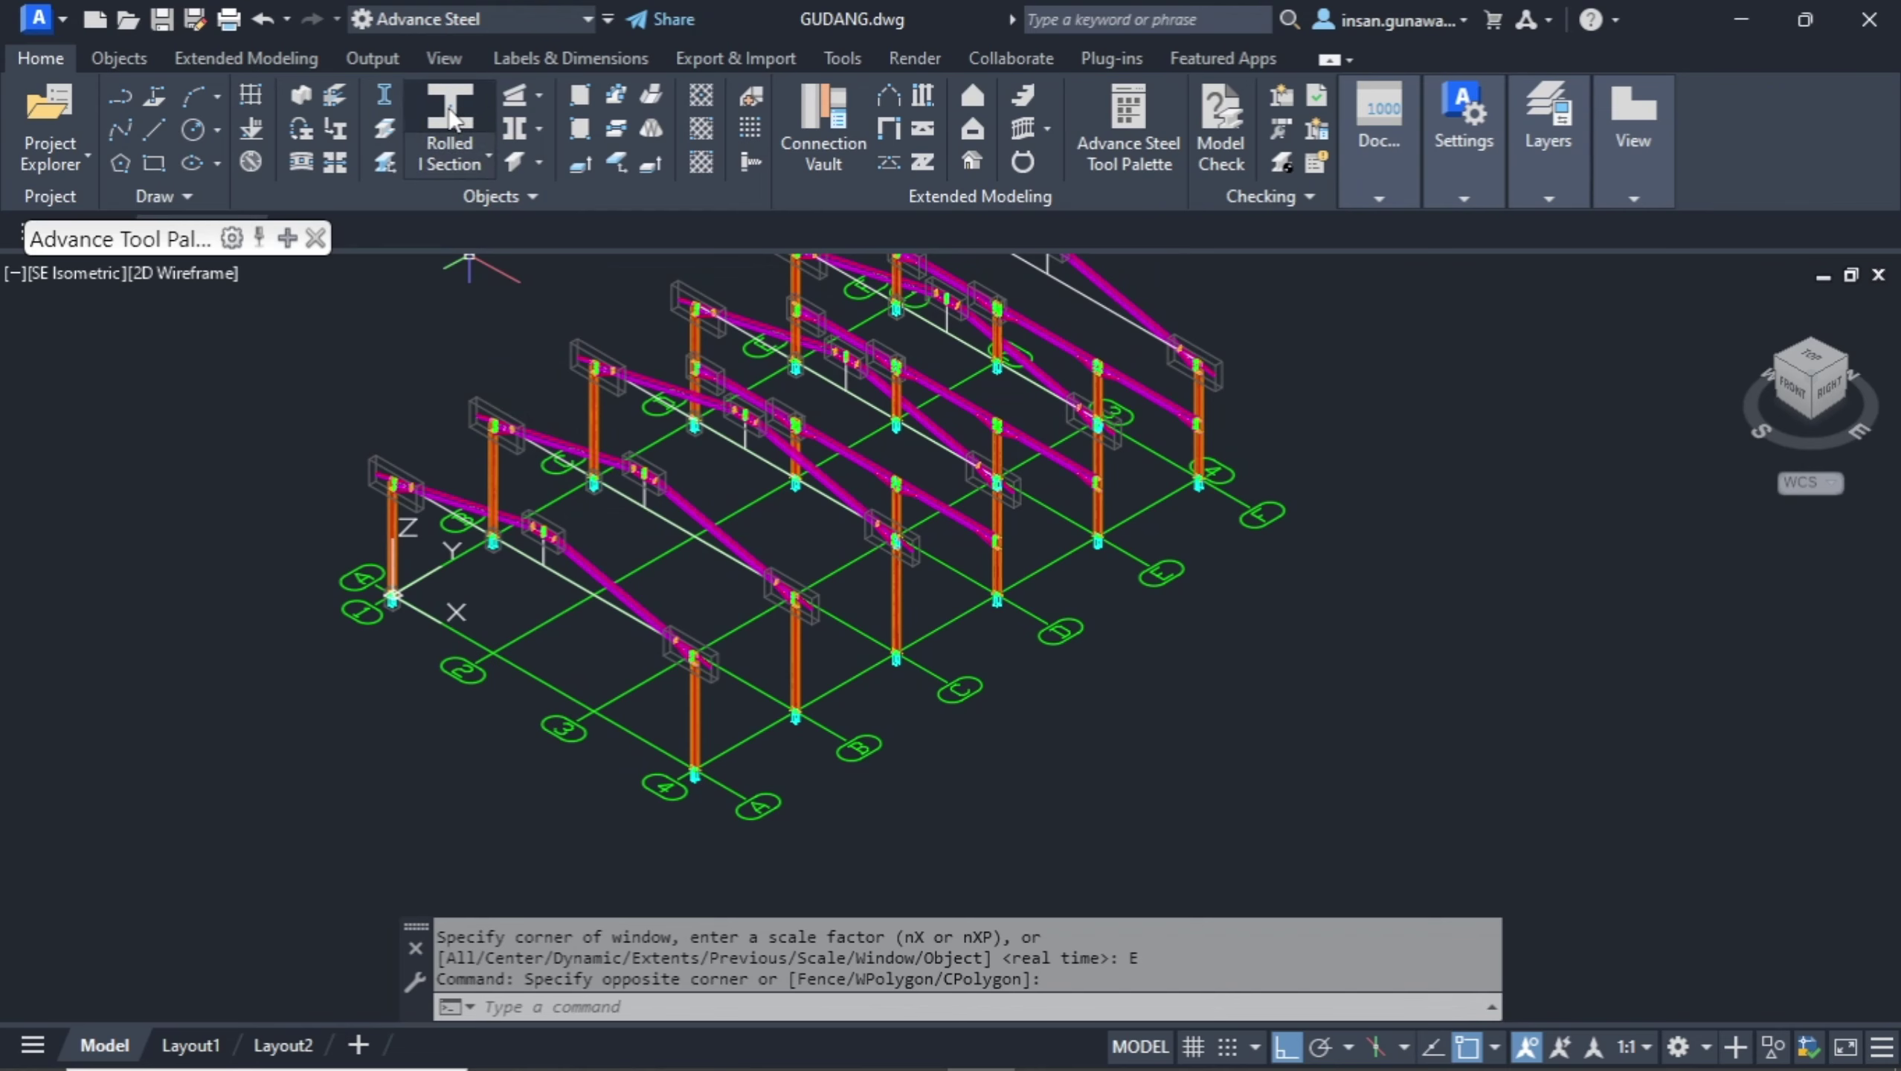
{"action": "scroll", "coordinate": [747, 800], "scroll_direction": "up", "scroll_amount": 8}
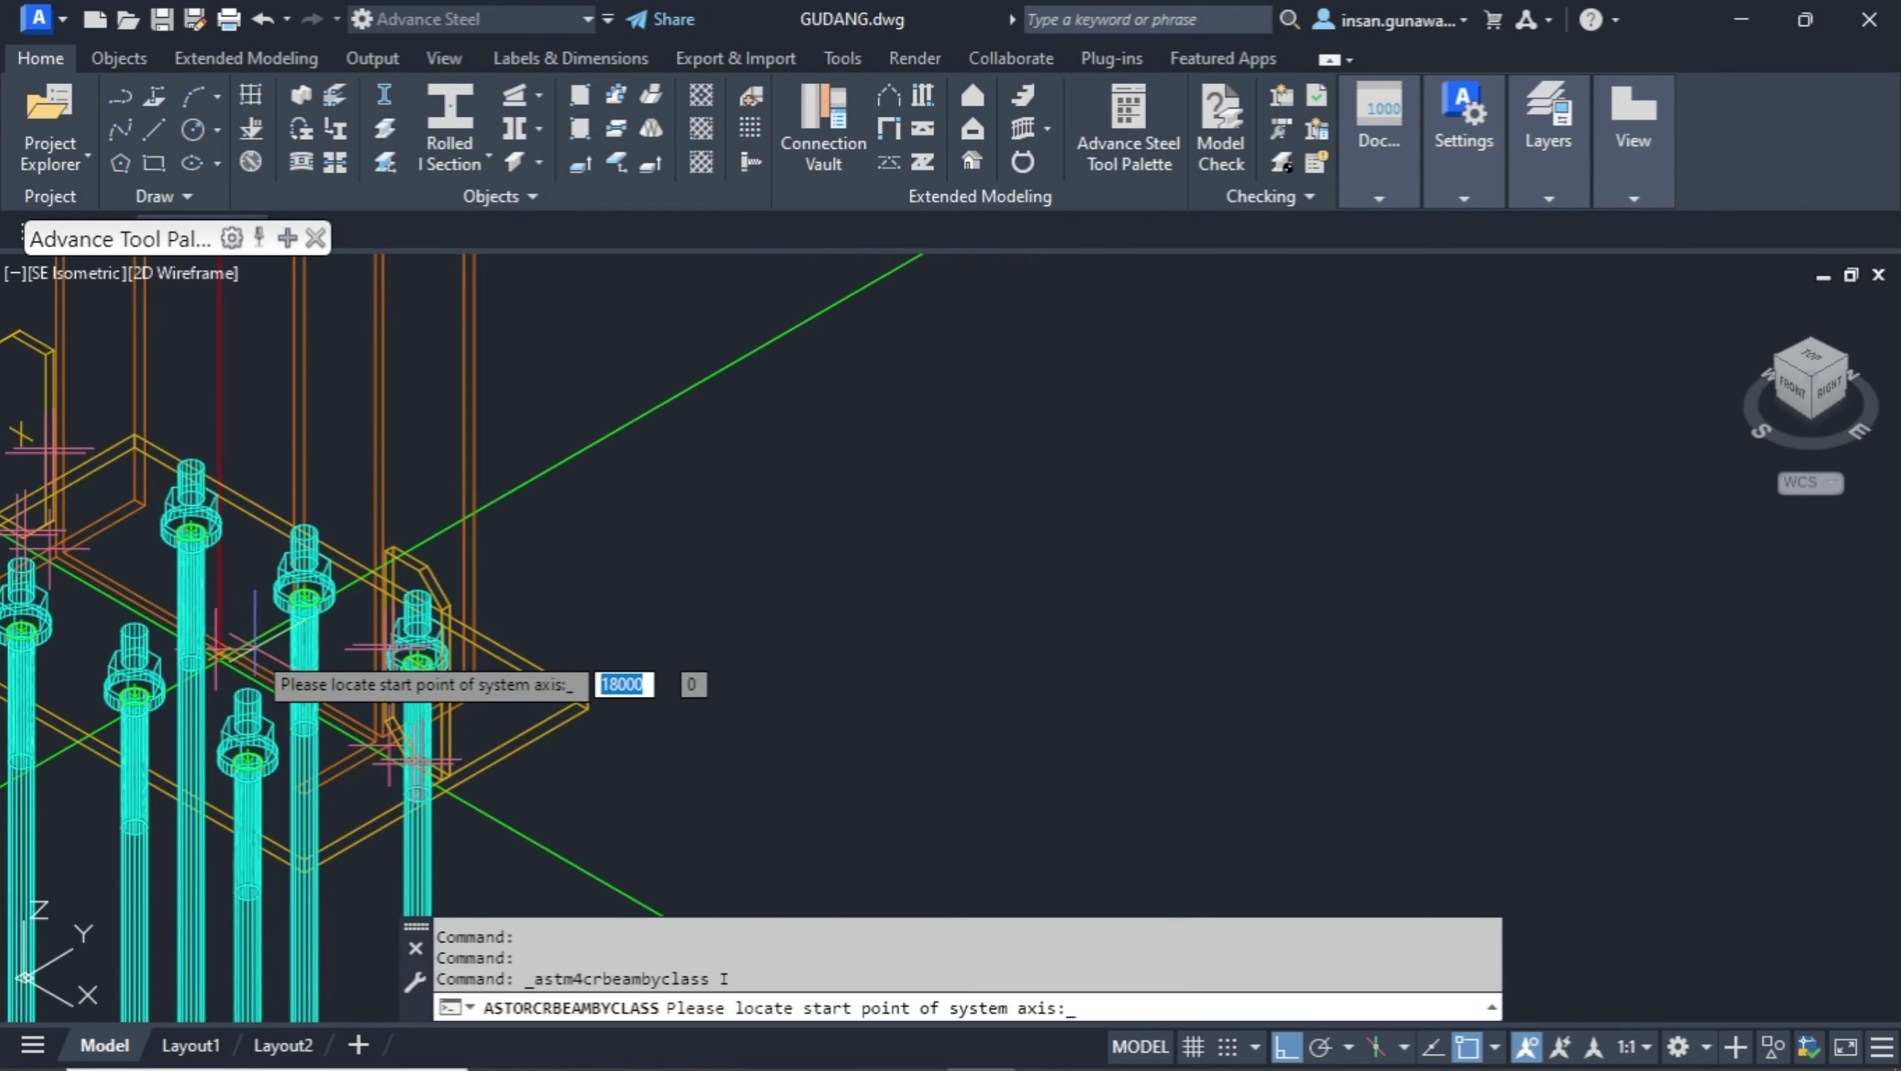
{"action": "scroll", "coordinate": [252, 630], "scroll_direction": "up", "scroll_amount": 6}
{"action": "middle_click_drag", "start_coordinate": [58, 787], "coordinate": [413, 609]}
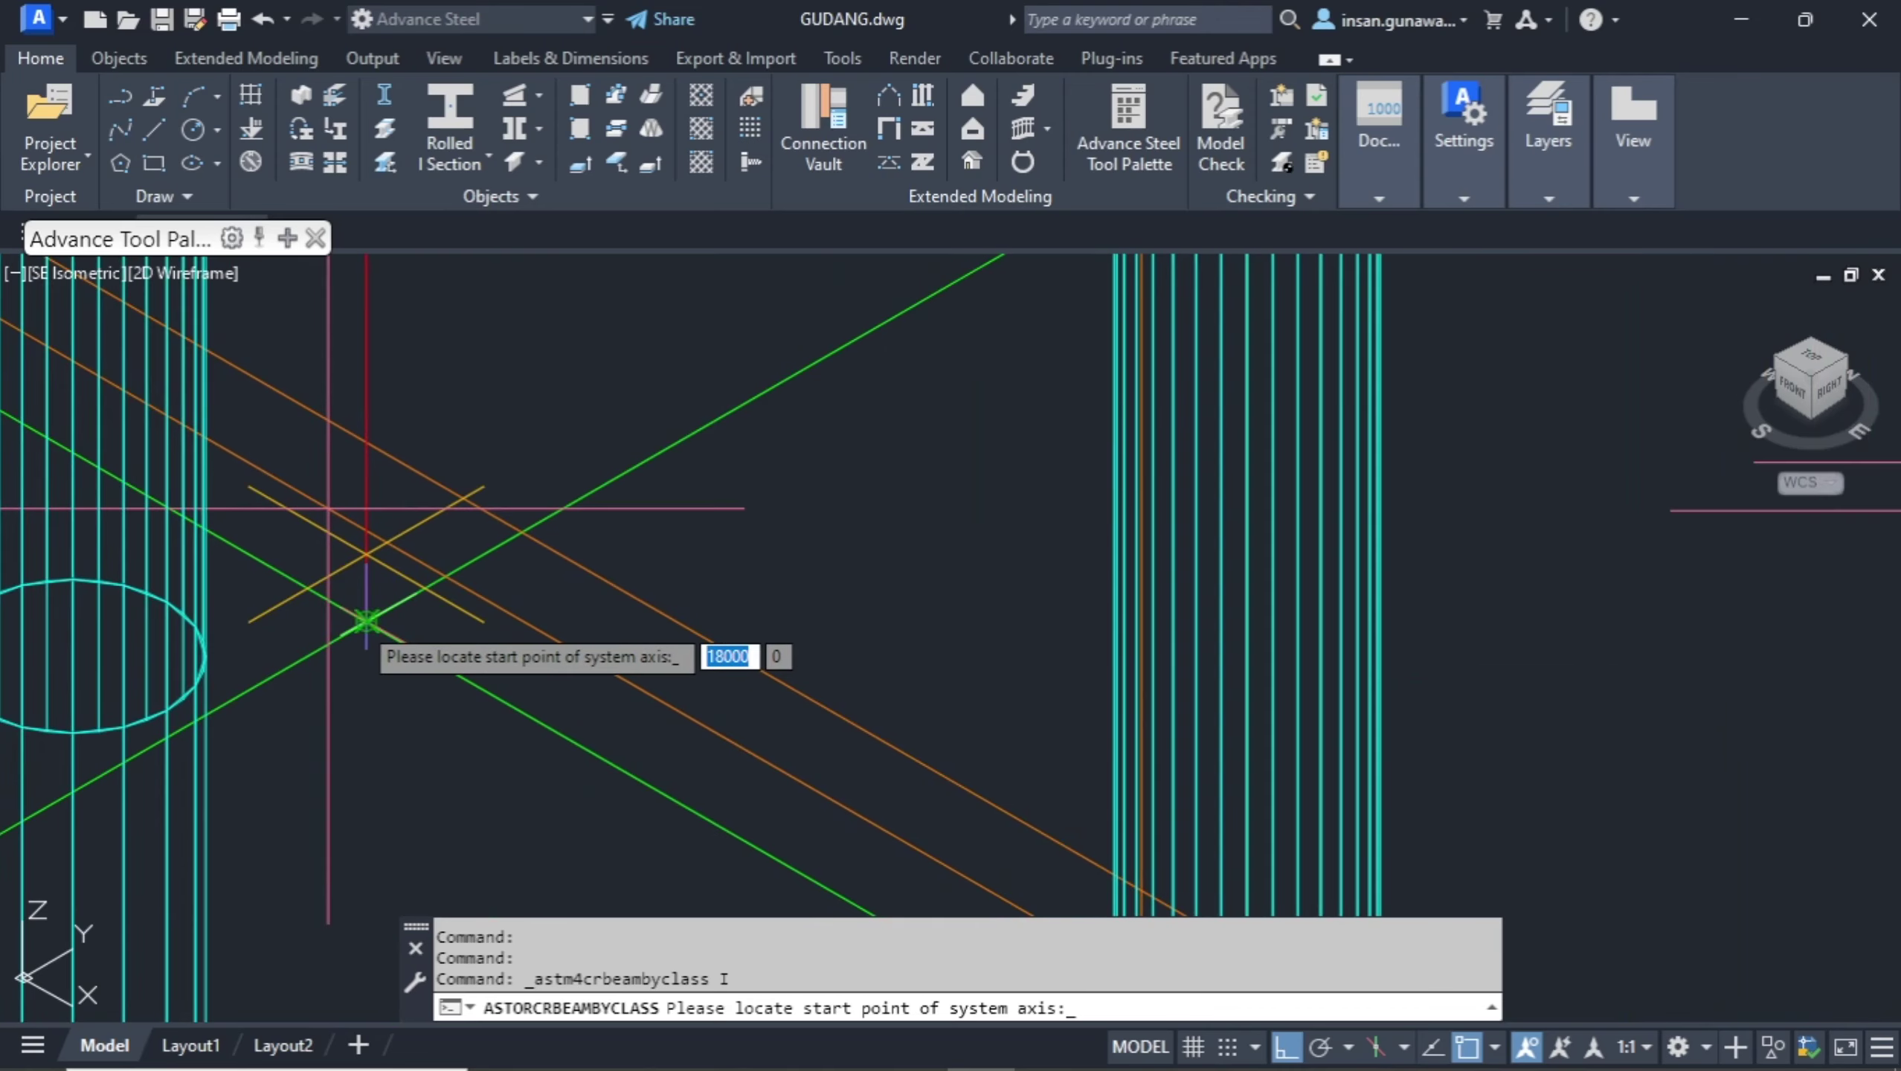
{"action": "left_click", "coordinate": [366, 621]}
{"action": "scroll", "coordinate": [367, 622], "scroll_direction": "down", "scroll_amount": 3}
{"action": "scroll", "coordinate": [1117, 271], "scroll_direction": "down", "scroll_amount": 5}
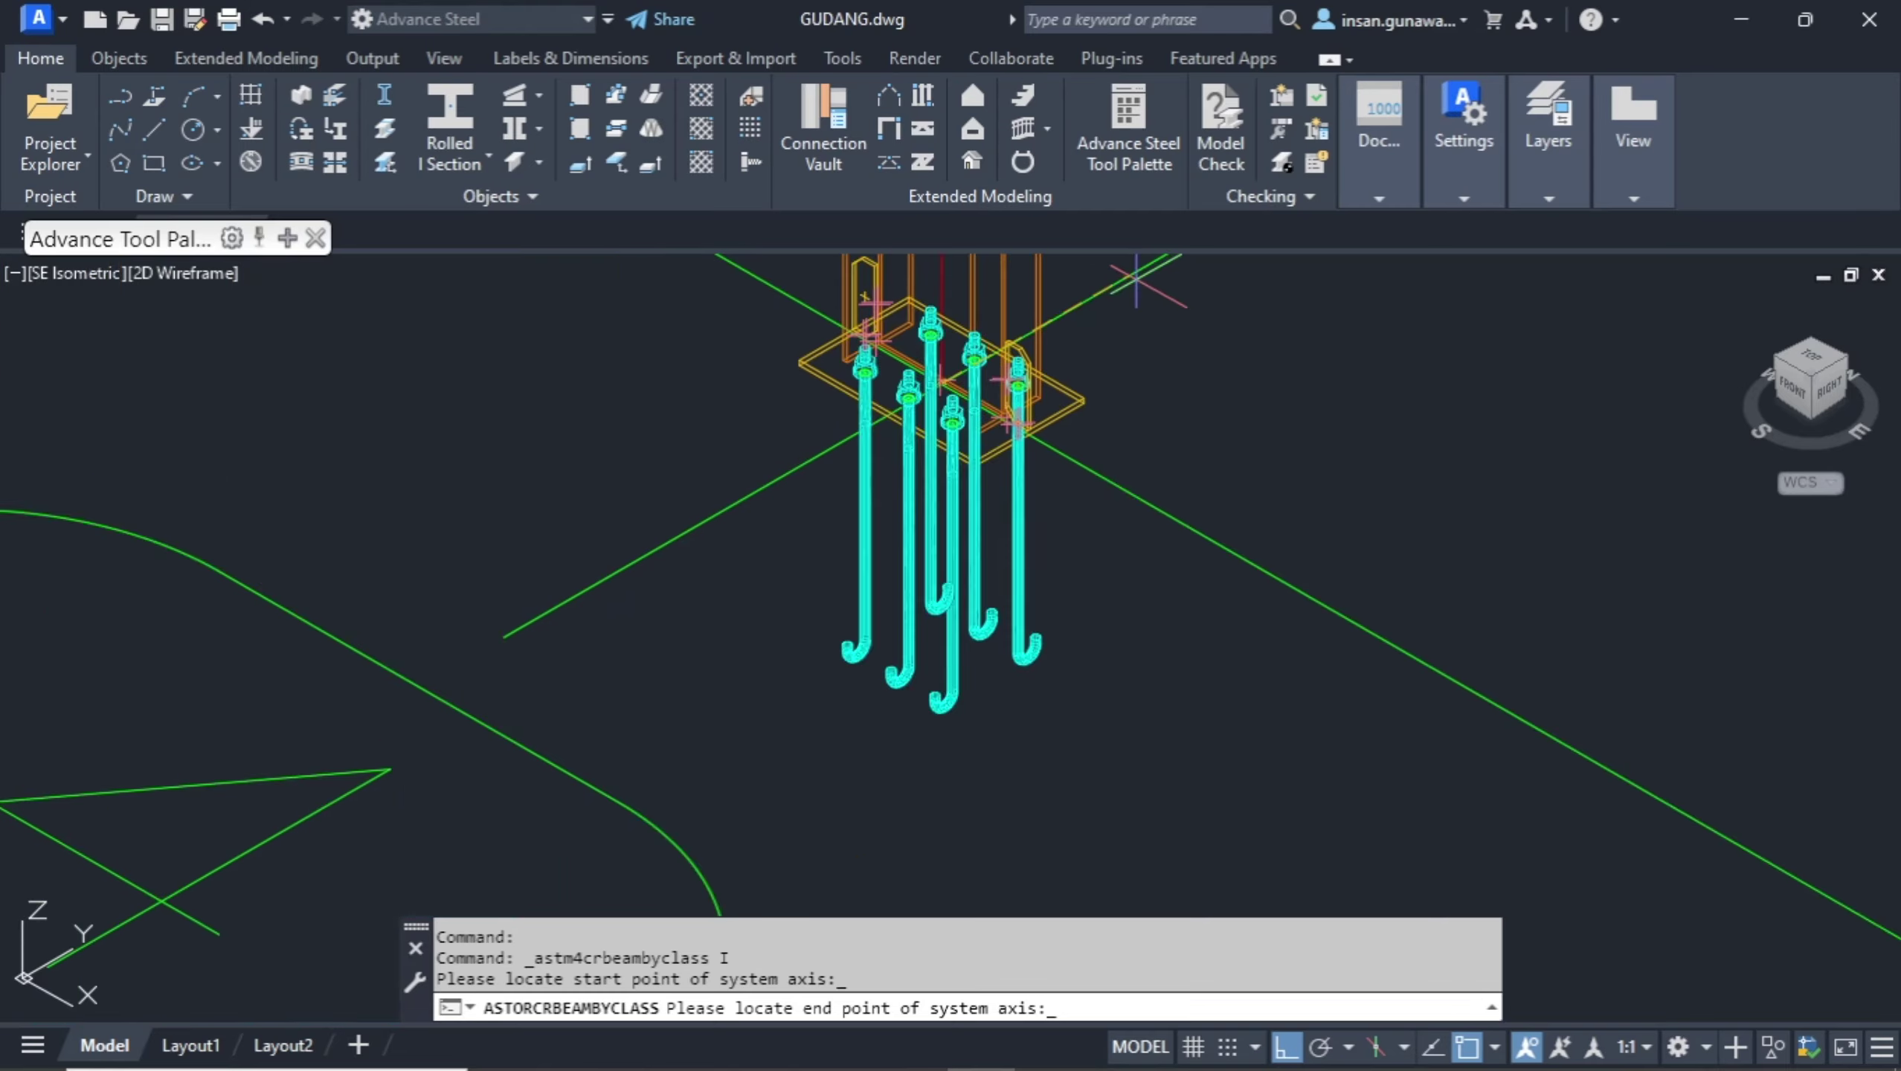
{"action": "middle_click_drag", "start_coordinate": [1200, 261], "coordinate": [310, 776]}
{"action": "scroll", "coordinate": [506, 658], "scroll_direction": "down", "scroll_amount": 5}
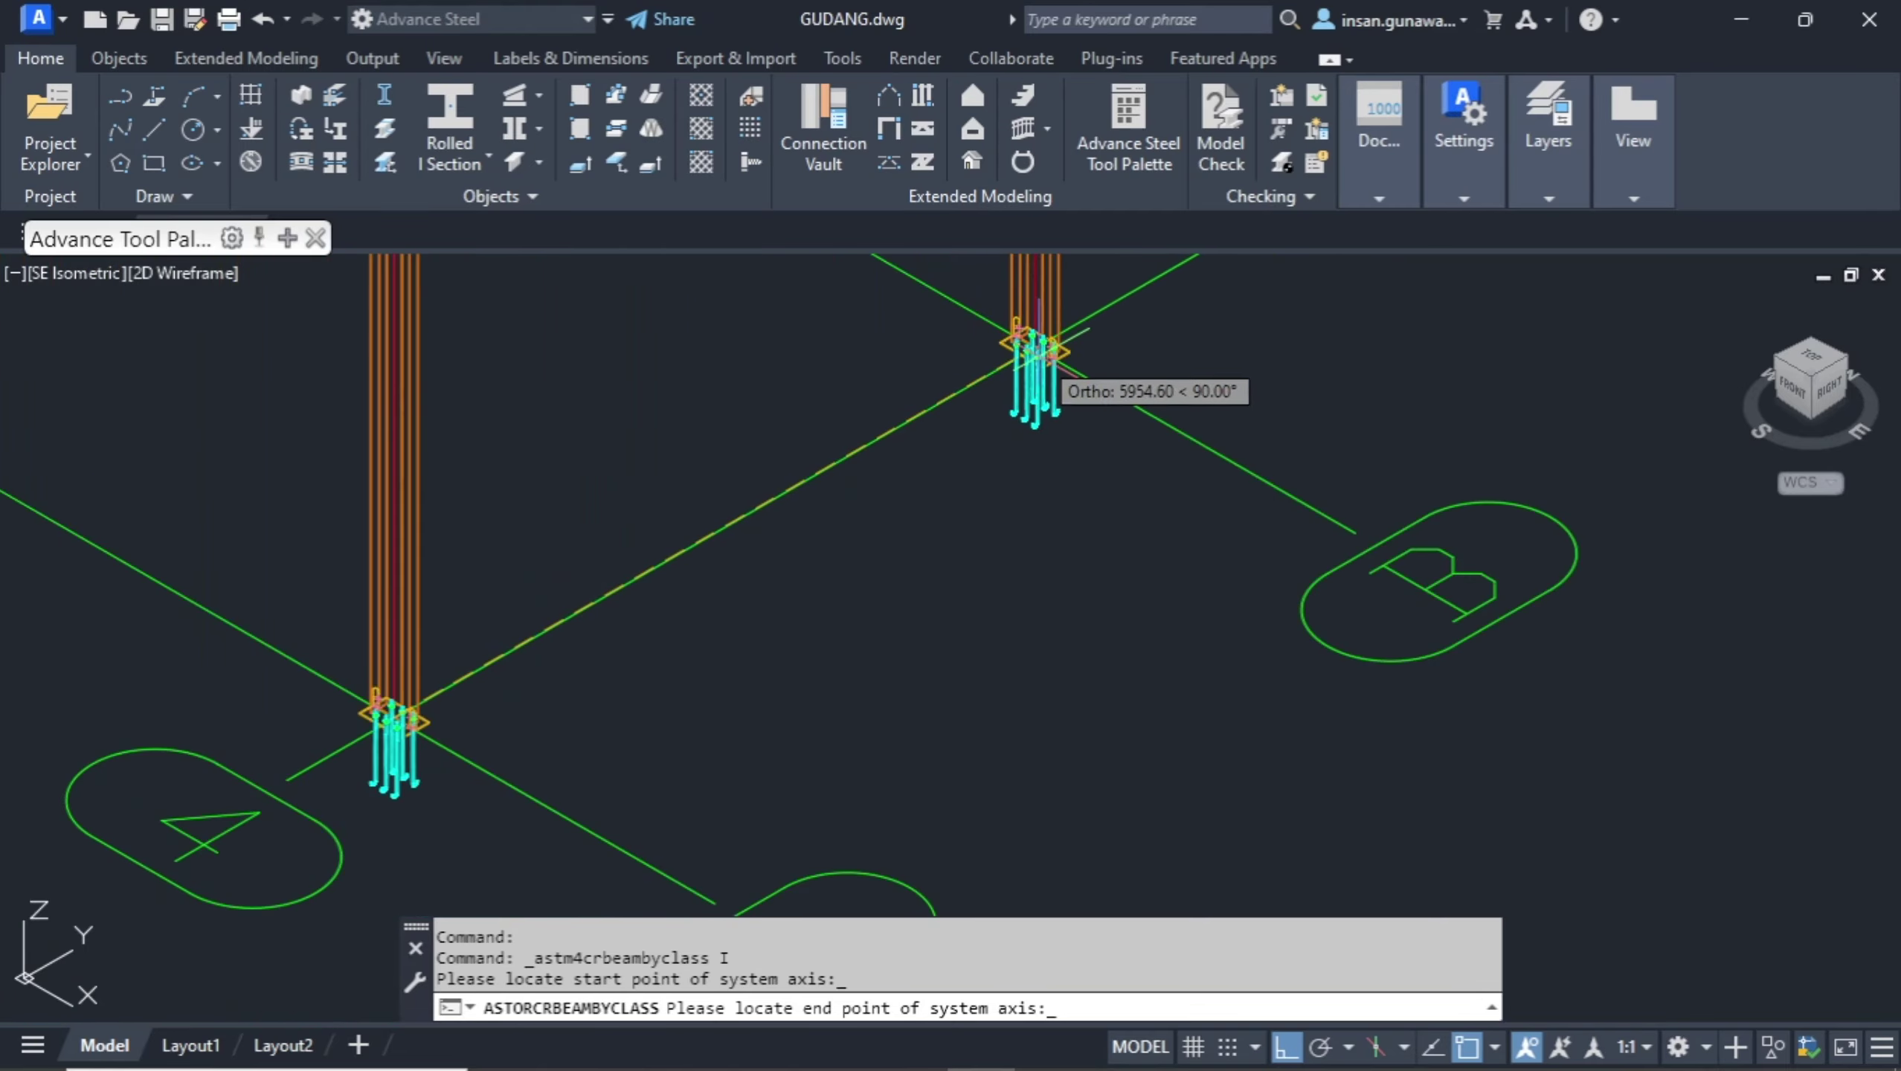
{"action": "scroll", "coordinate": [1034, 341], "scroll_direction": "up", "scroll_amount": 8}
{"action": "scroll", "coordinate": [1027, 356], "scroll_direction": "up", "scroll_amount": 4}
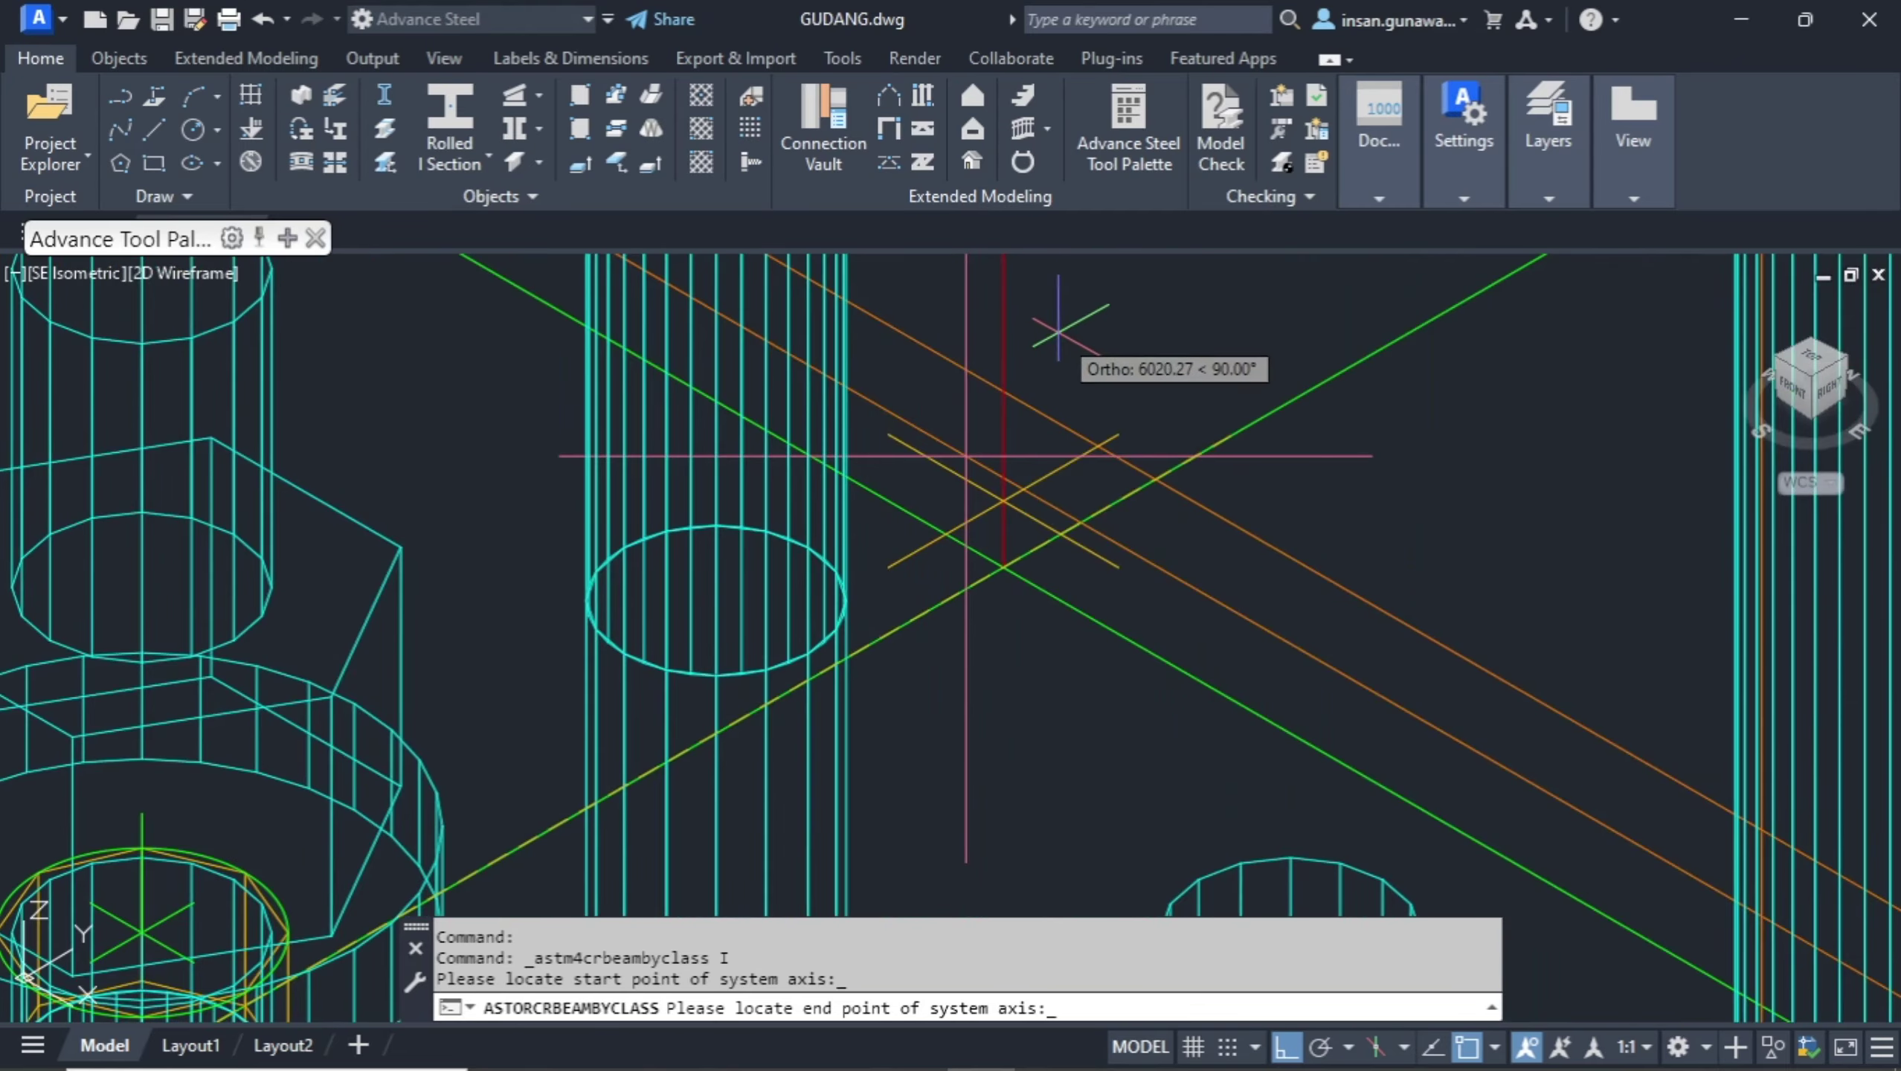
{"action": "left_click", "coordinate": [1004, 567]}
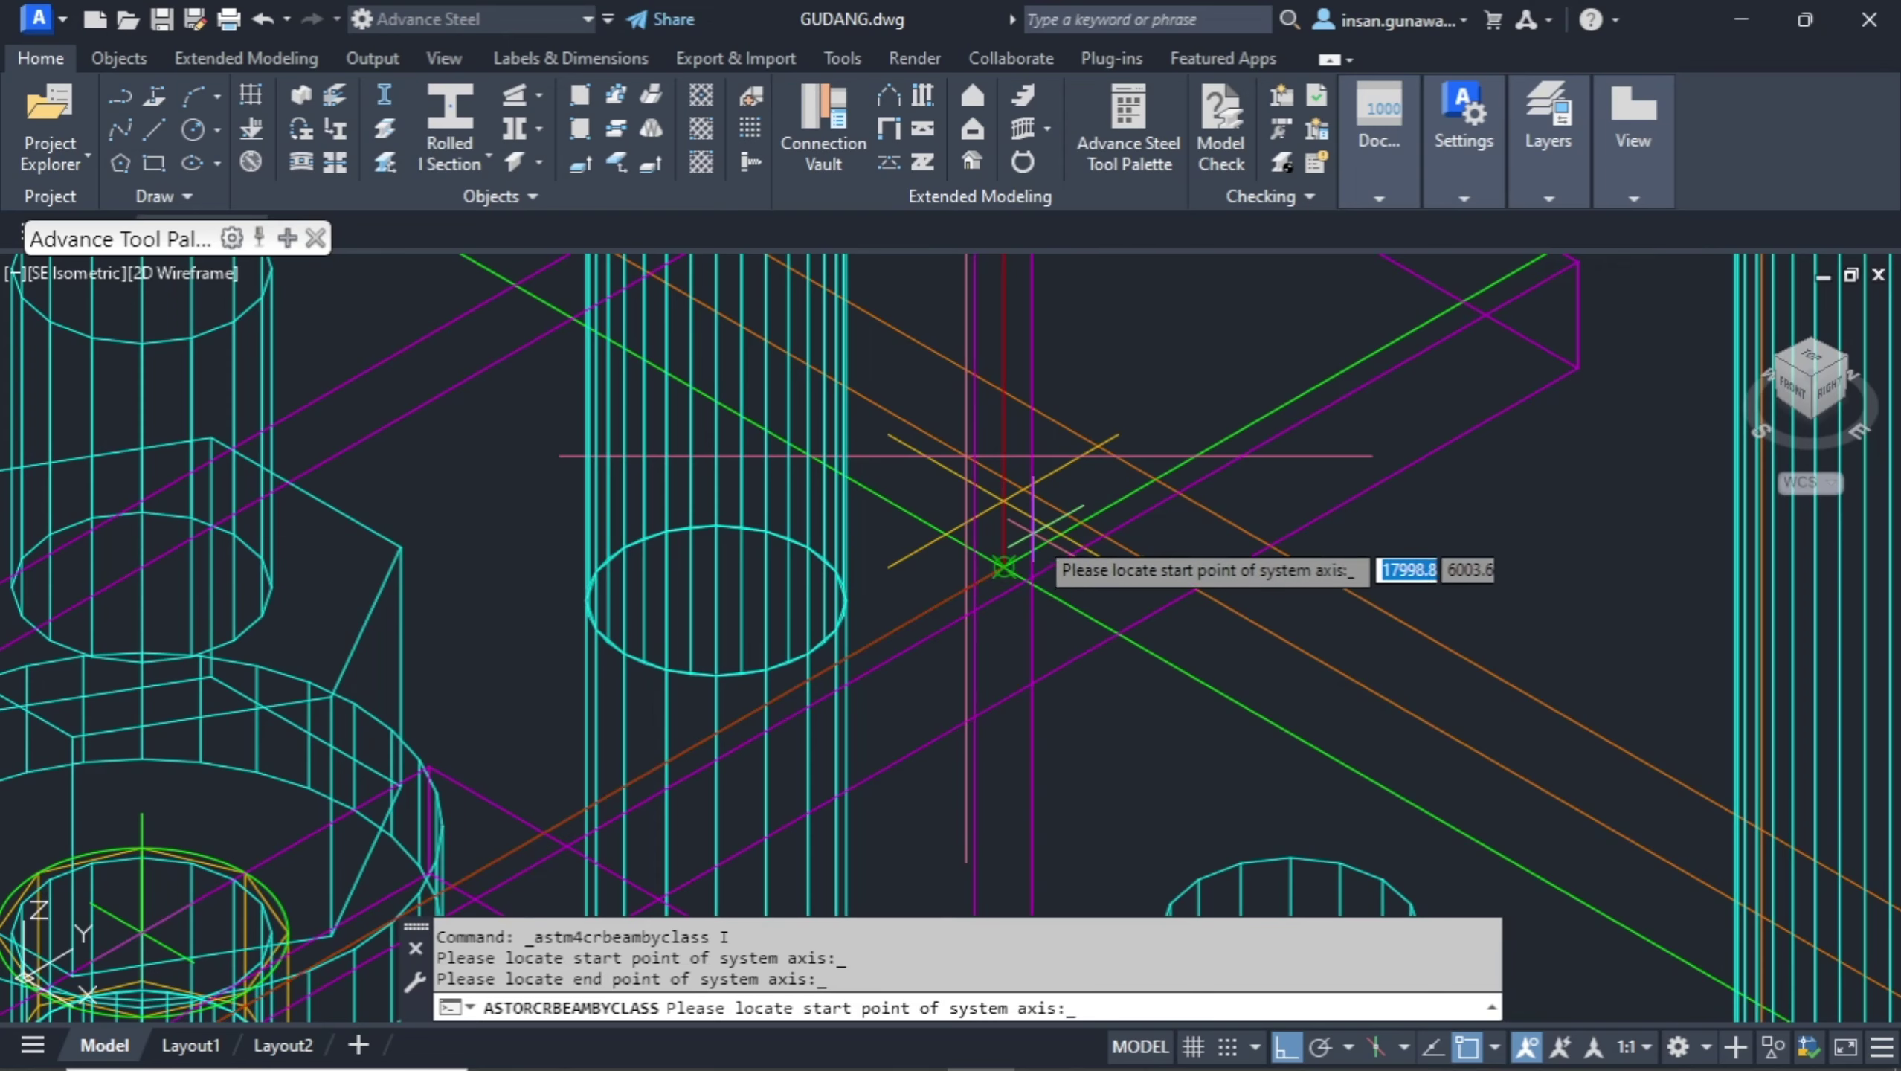
Set the new beam's section to the Japan JIS - H class, size H 200x100x5.5.
{"action": "scroll", "coordinate": [1019, 517], "scroll_direction": "down", "scroll_amount": 8}
{"action": "scroll", "coordinate": [708, 754], "scroll_direction": "up", "scroll_amount": 6}
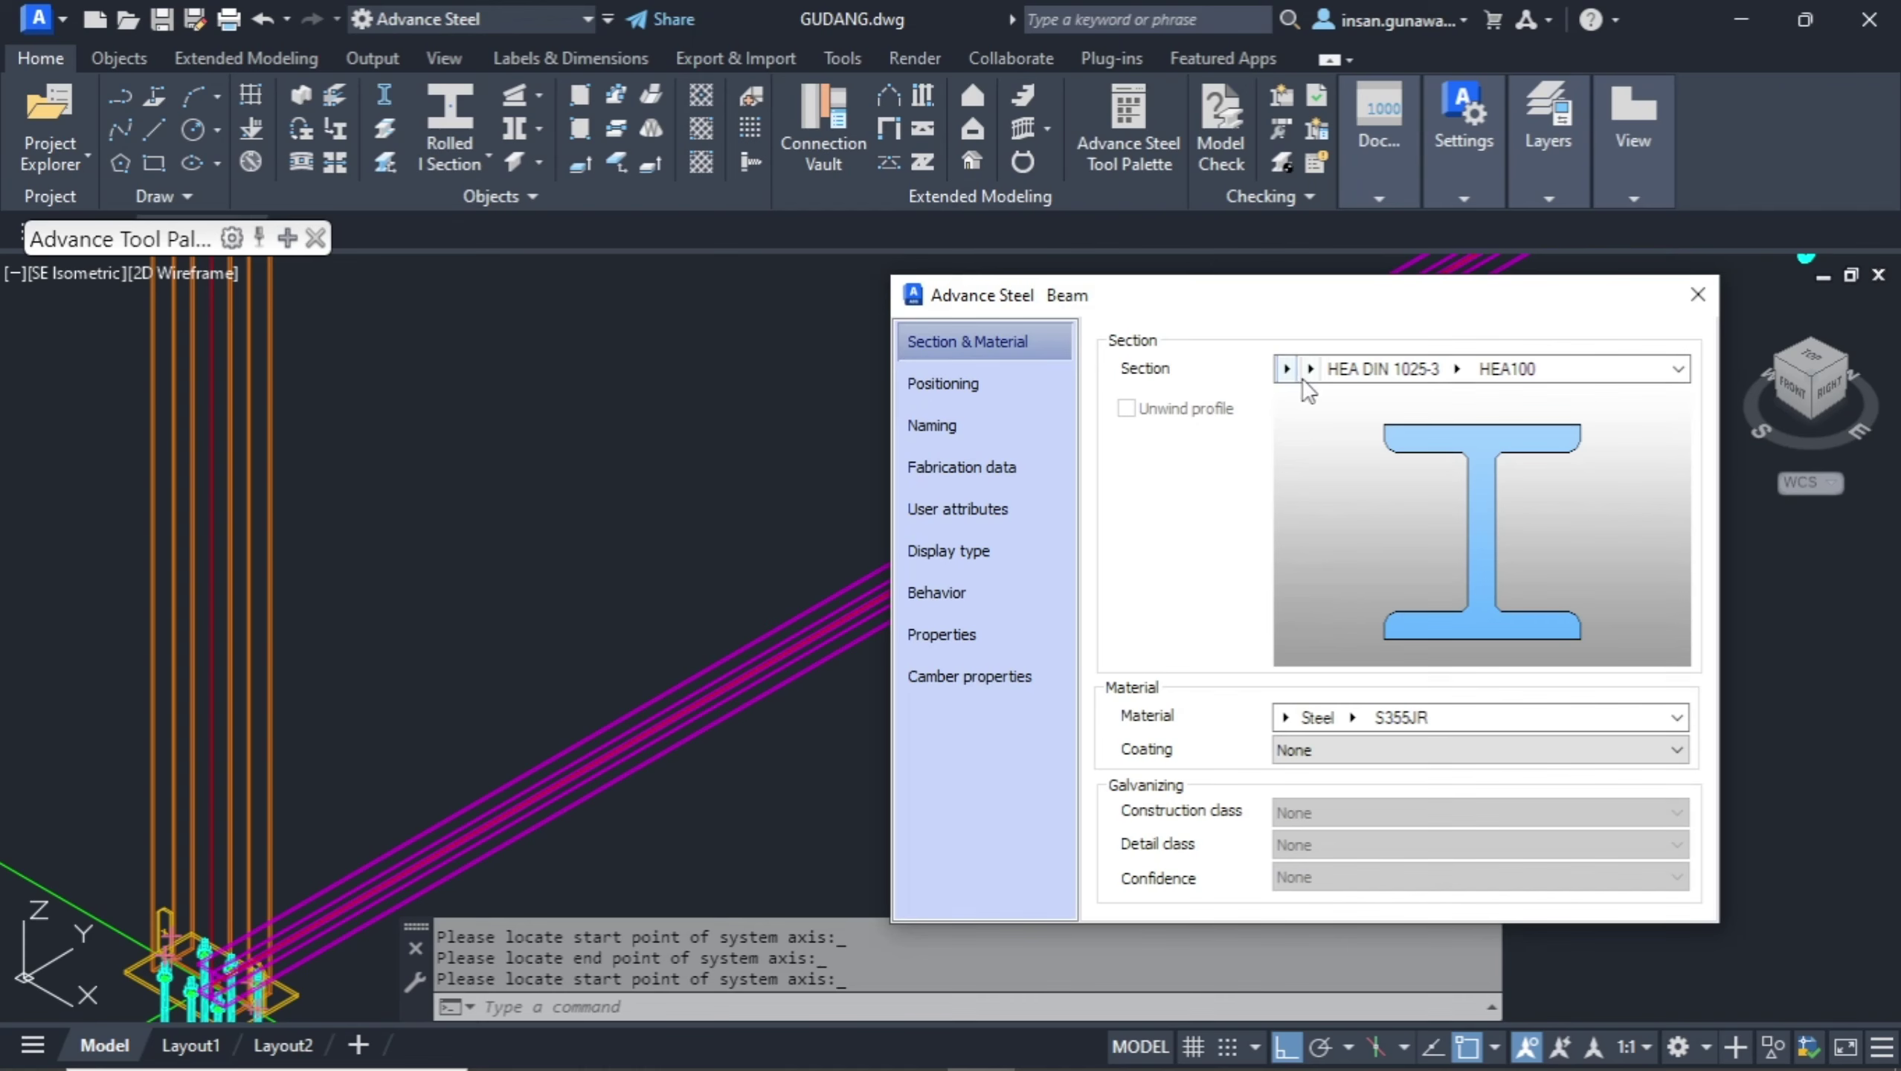
{"action": "left_click", "coordinate": [1312, 371]}
{"action": "mouse_move", "coordinate": [1405, 648]}
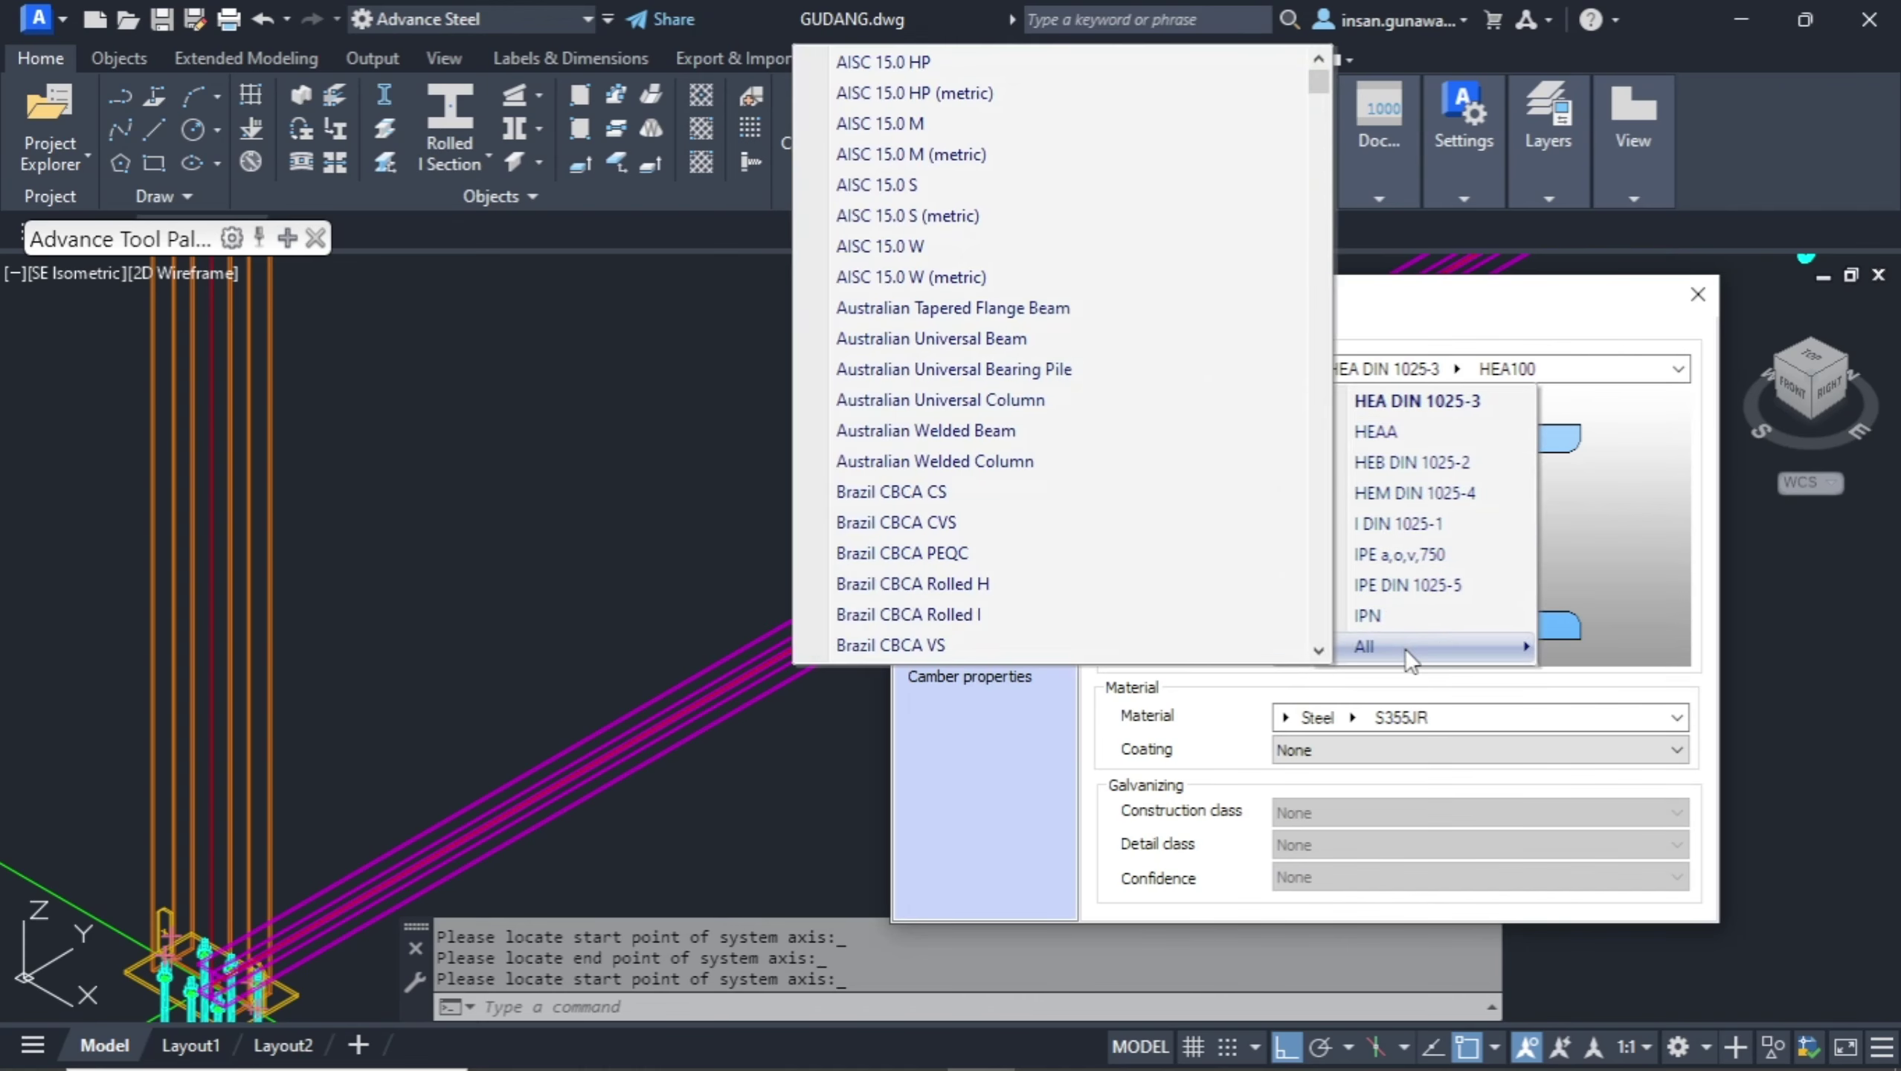
{"action": "scroll", "coordinate": [1035, 546], "scroll_direction": "down", "scroll_amount": 15}
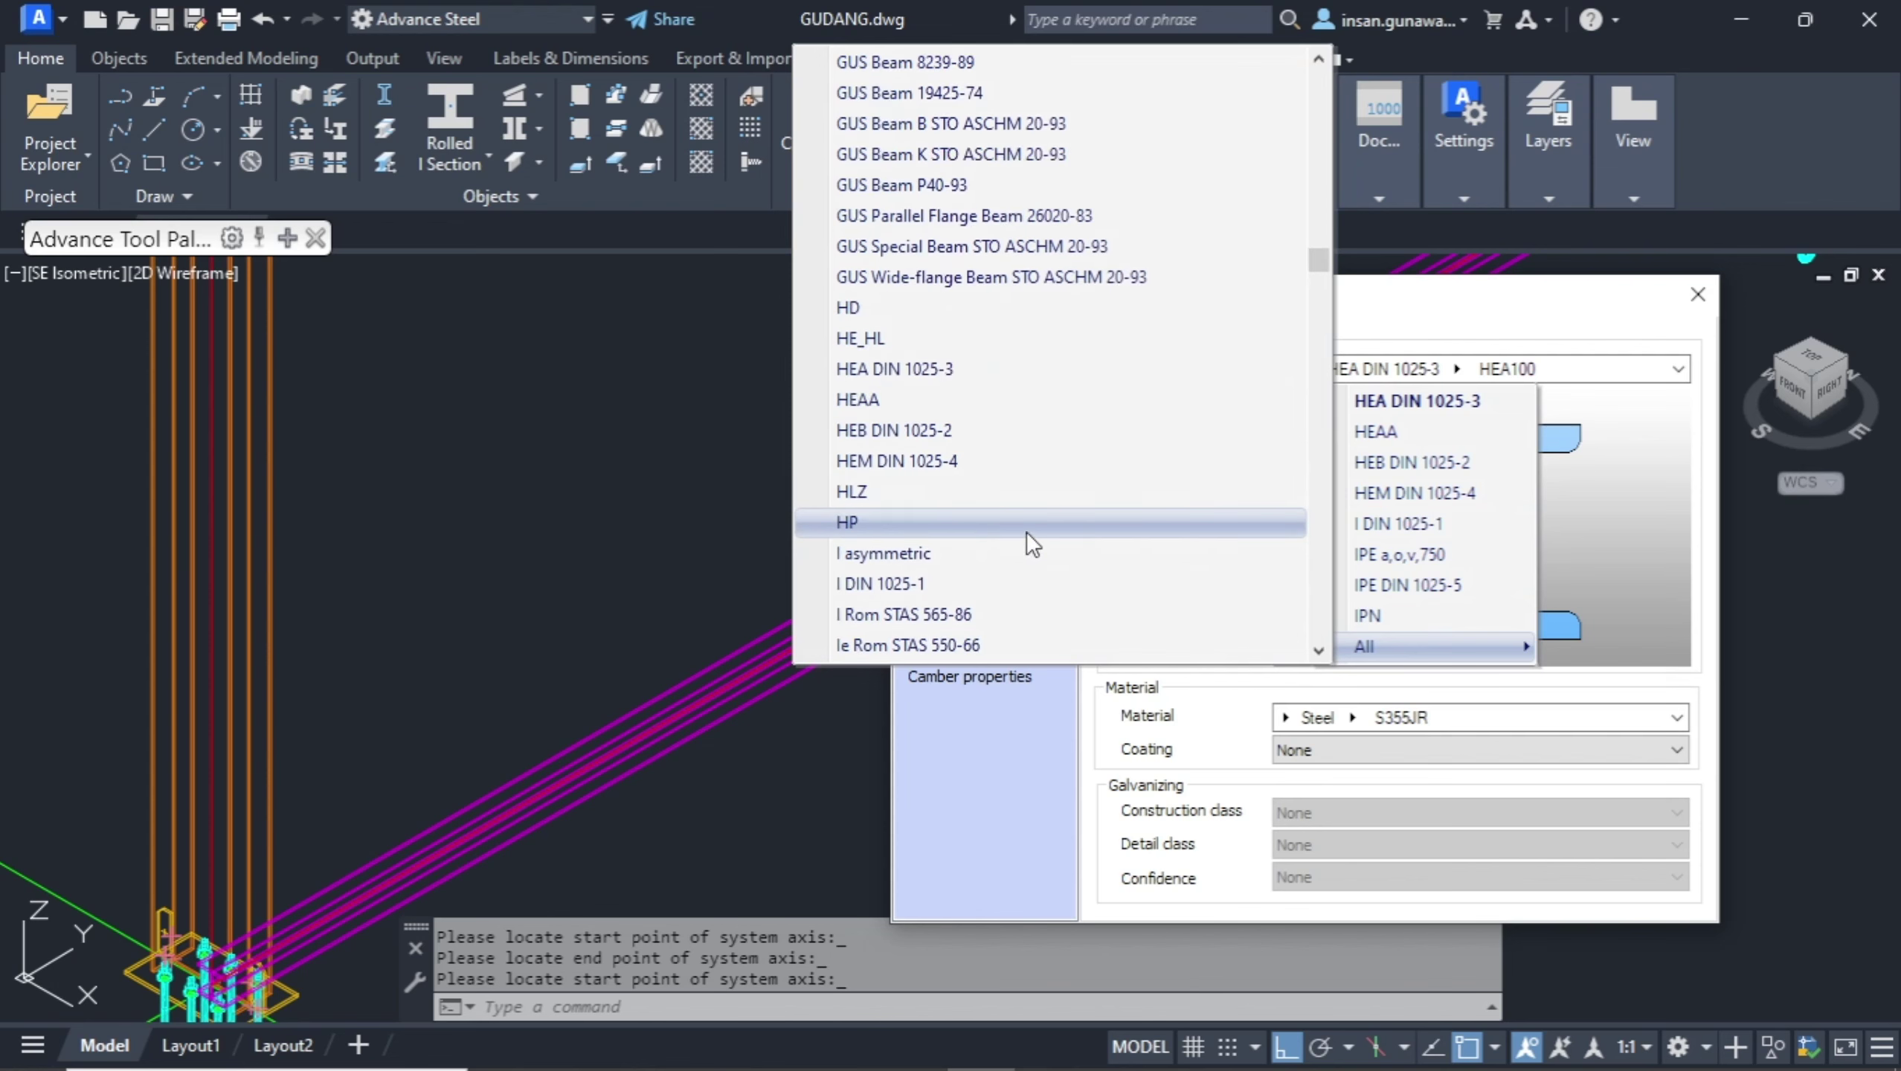
{"action": "scroll", "coordinate": [1025, 531], "scroll_direction": "down", "scroll_amount": 2}
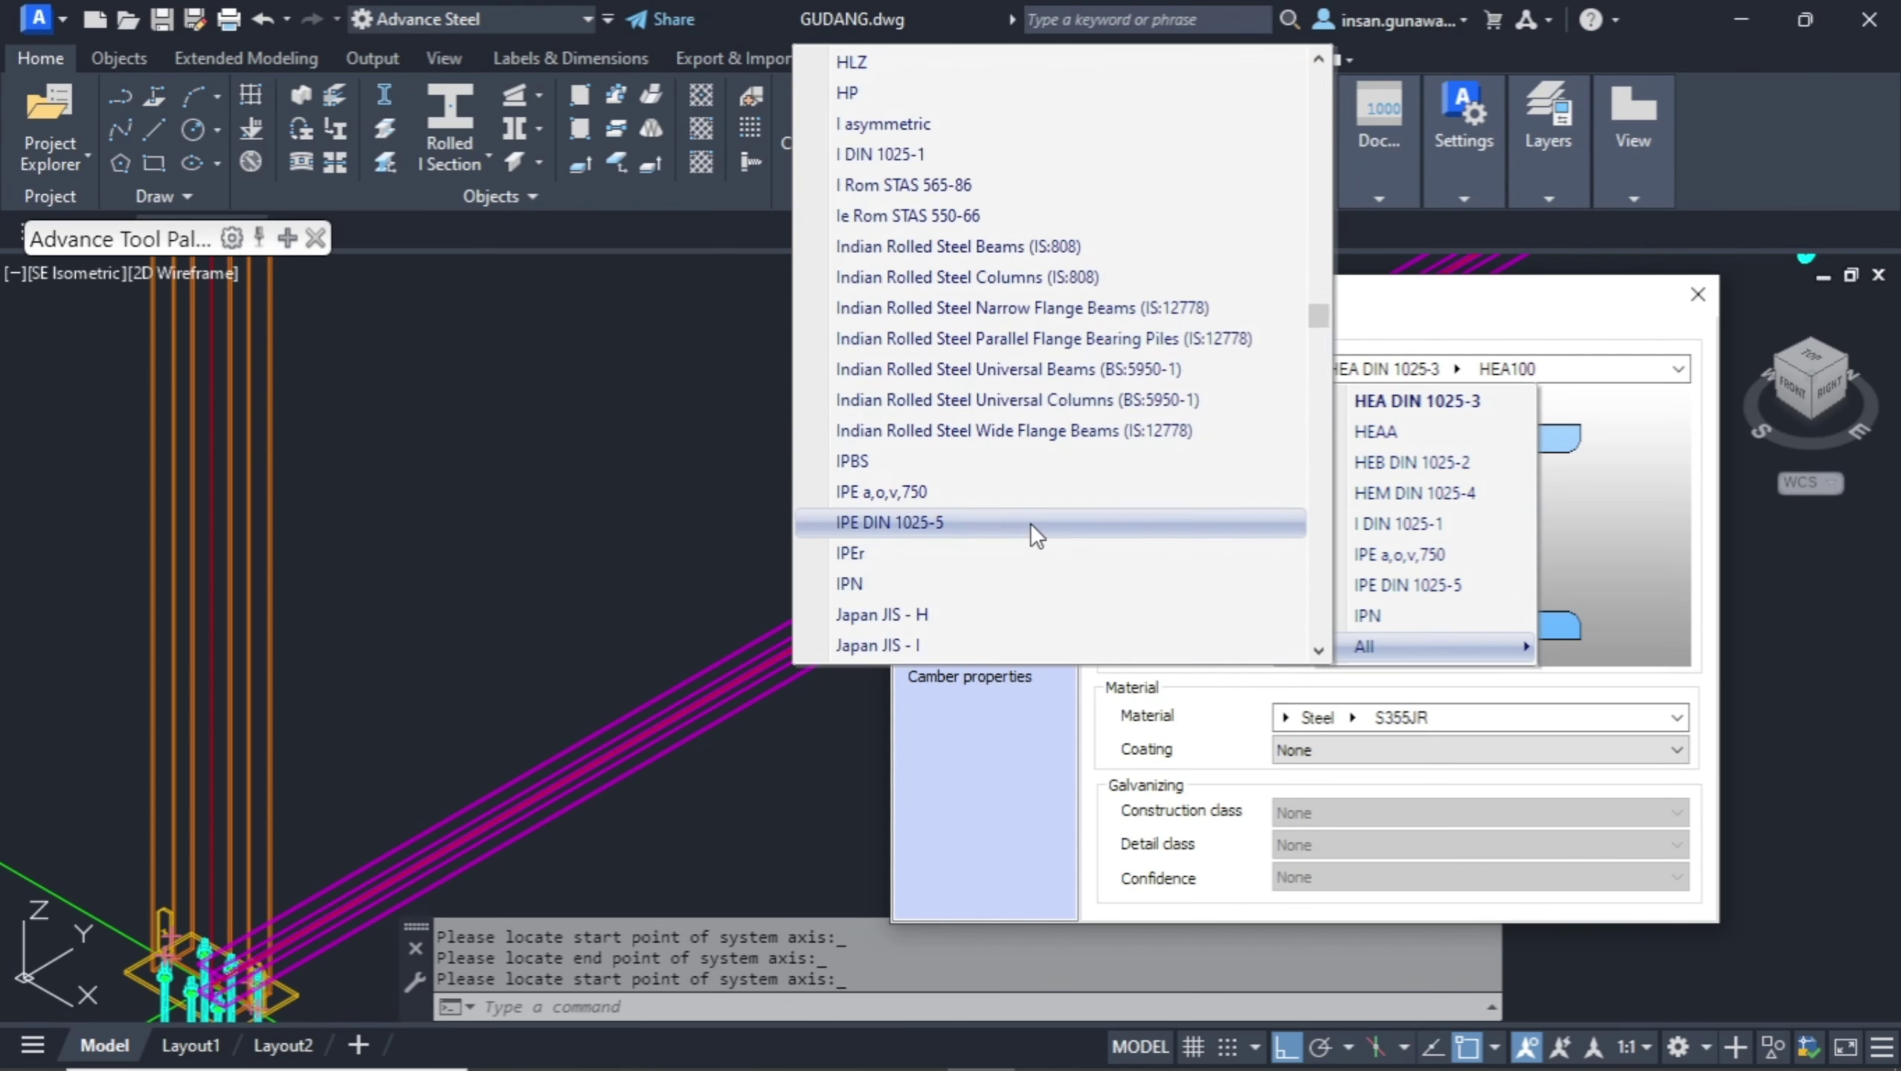
{"action": "left_click", "coordinate": [975, 611]}
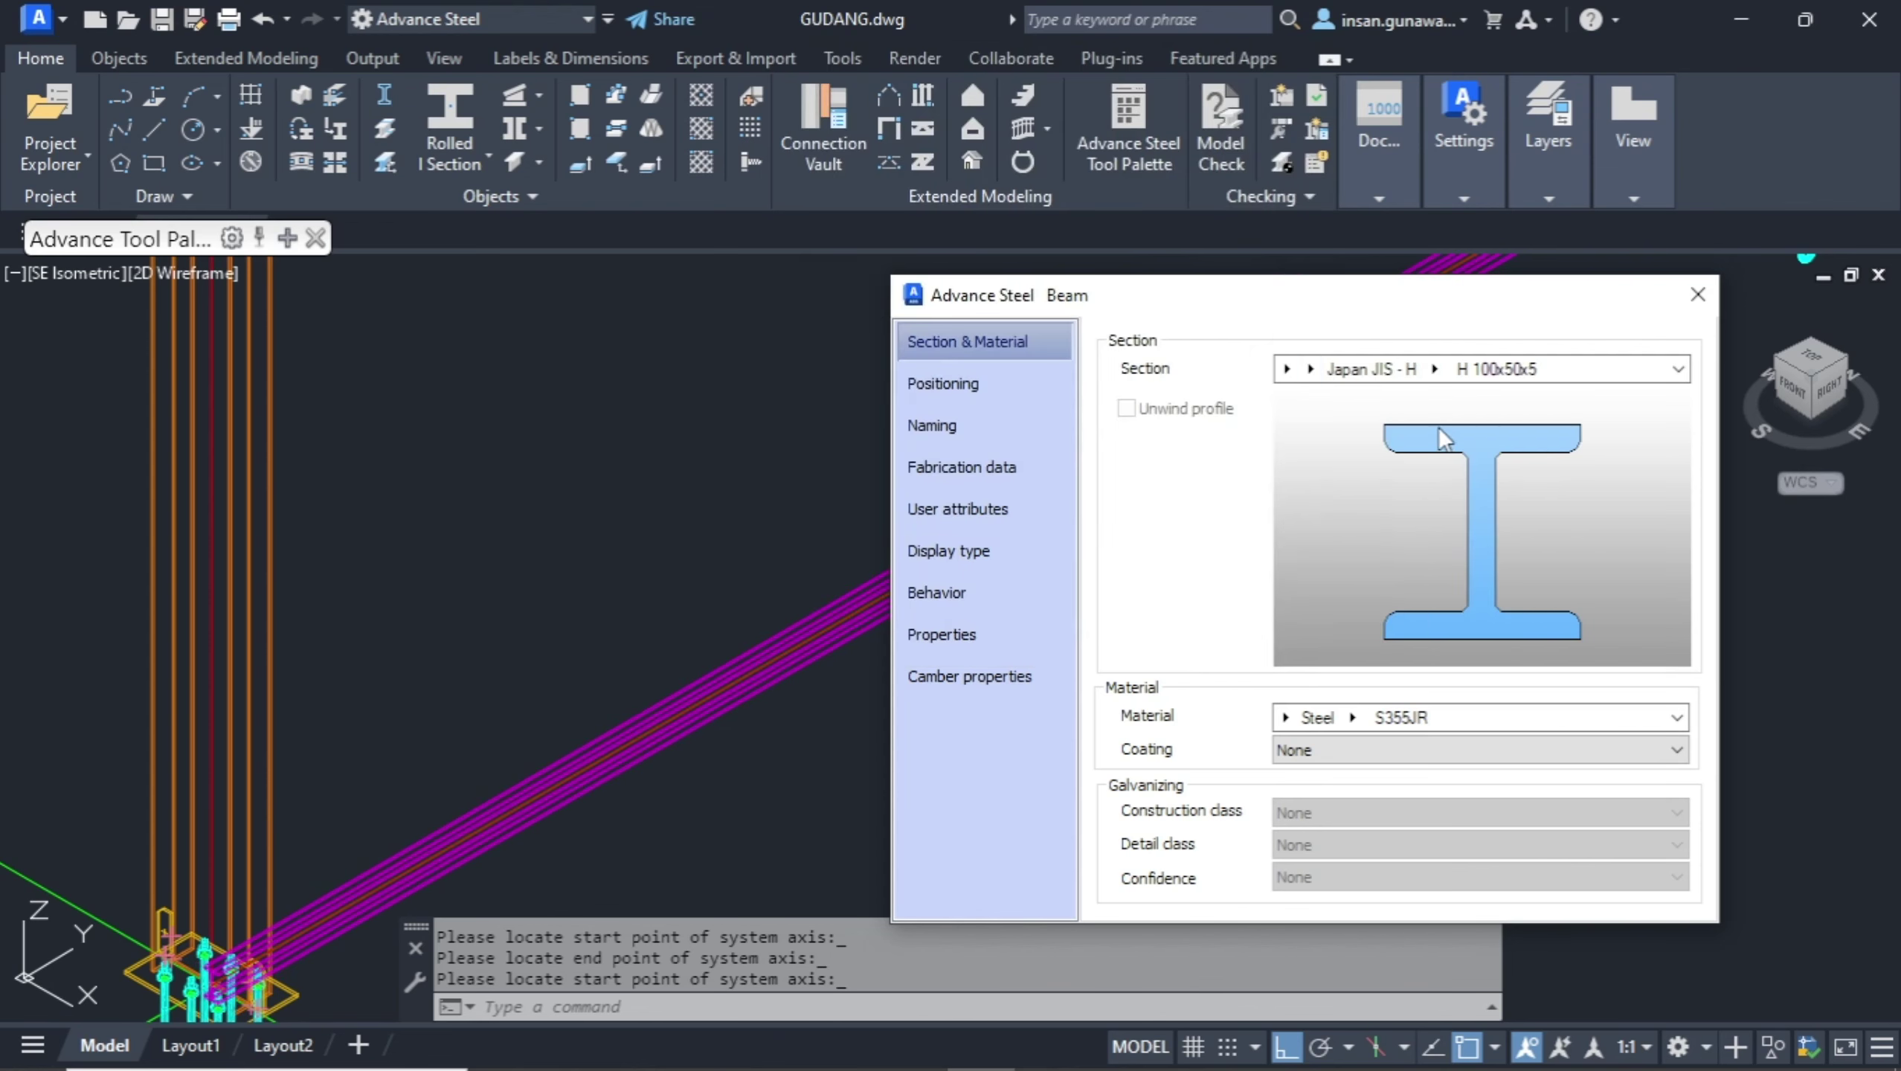
{"action": "left_click", "coordinate": [1435, 369]}
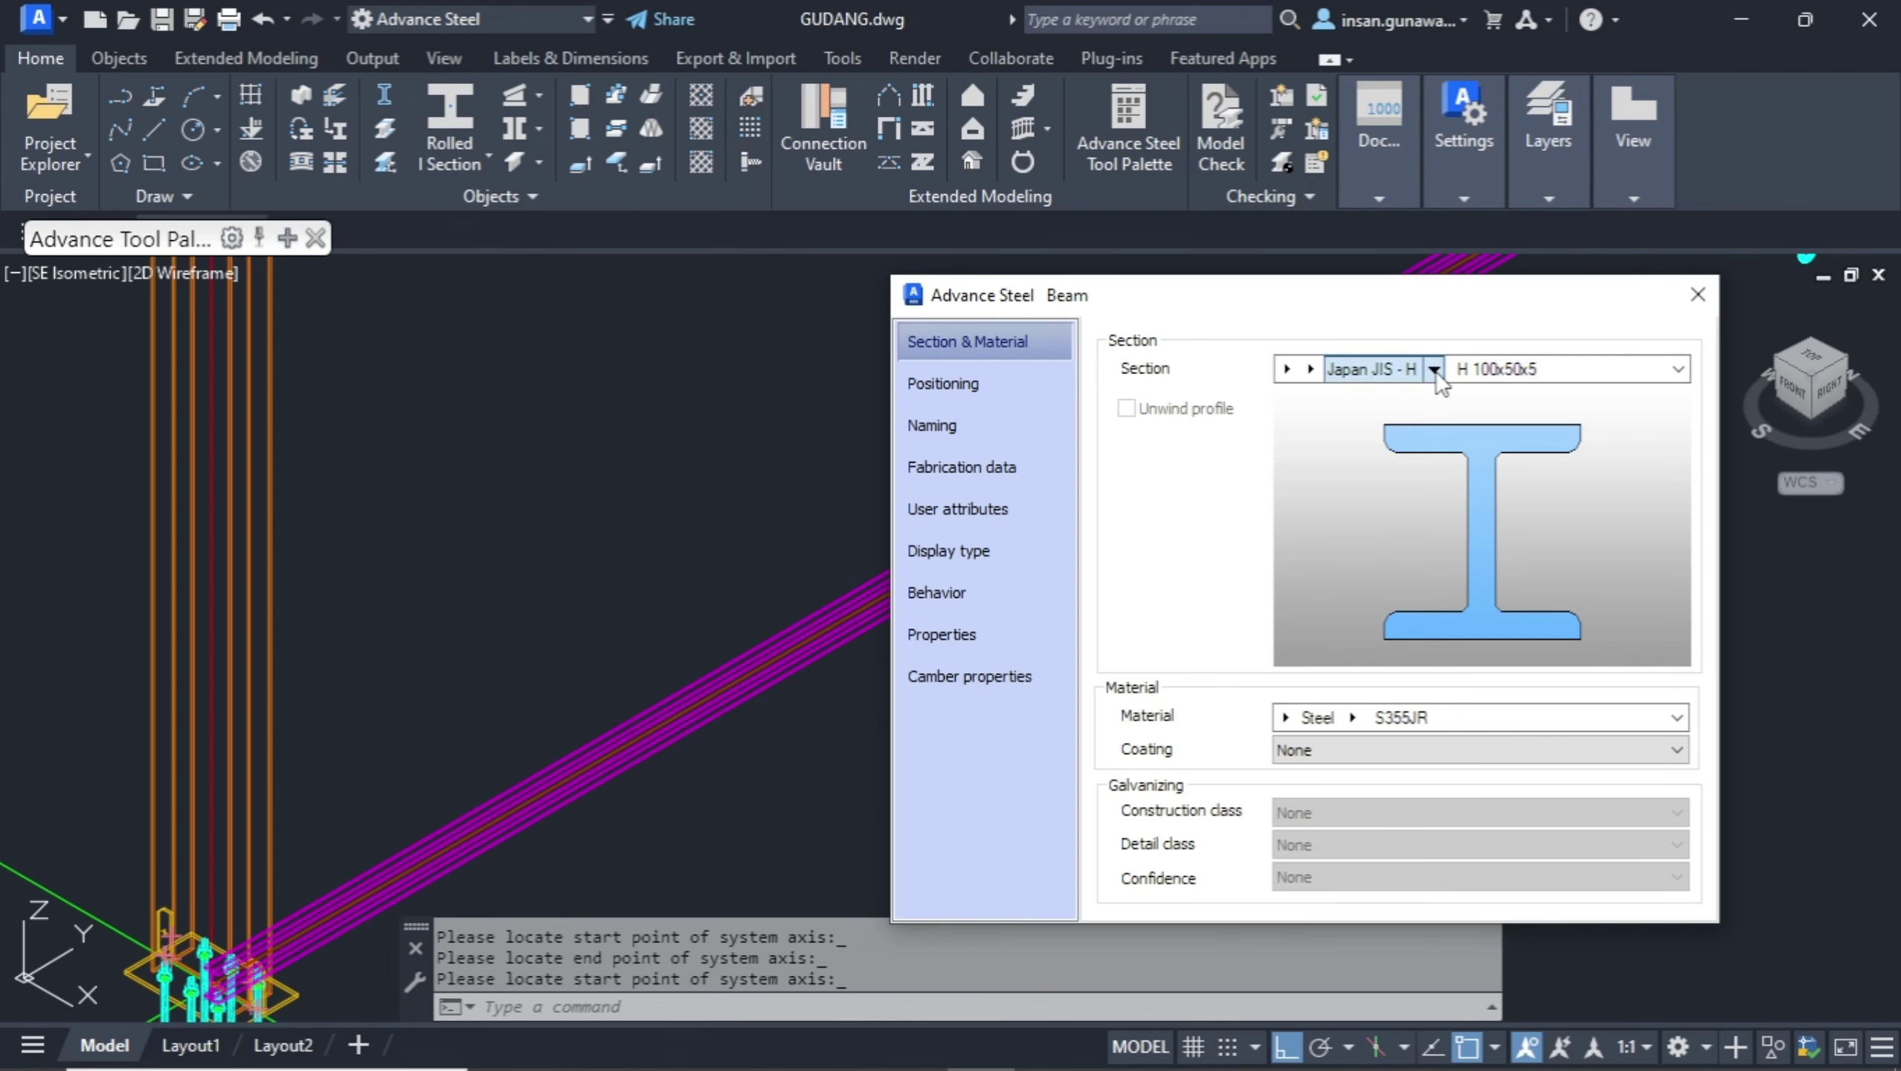
{"action": "left_click", "coordinate": [1435, 369]}
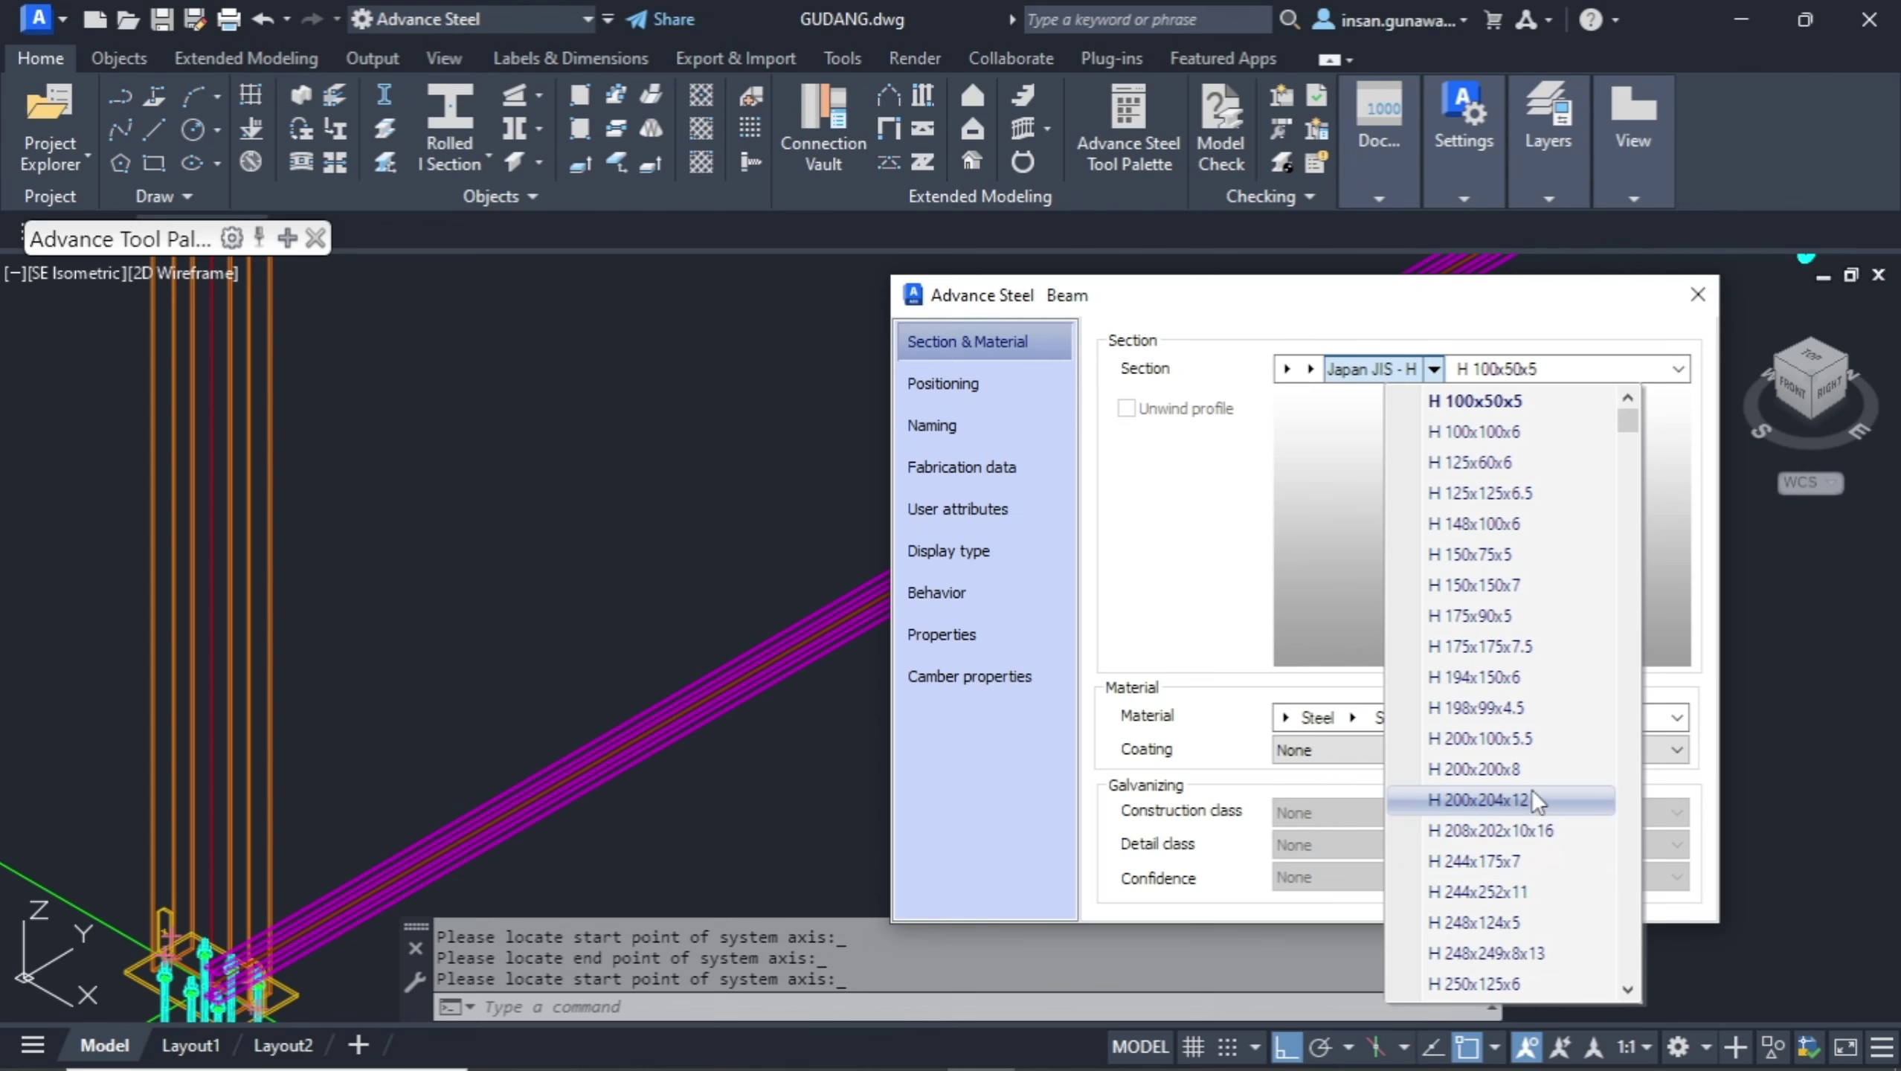
{"action": "left_click", "coordinate": [1526, 739]}
{"action": "left_click", "coordinate": [1525, 749]}
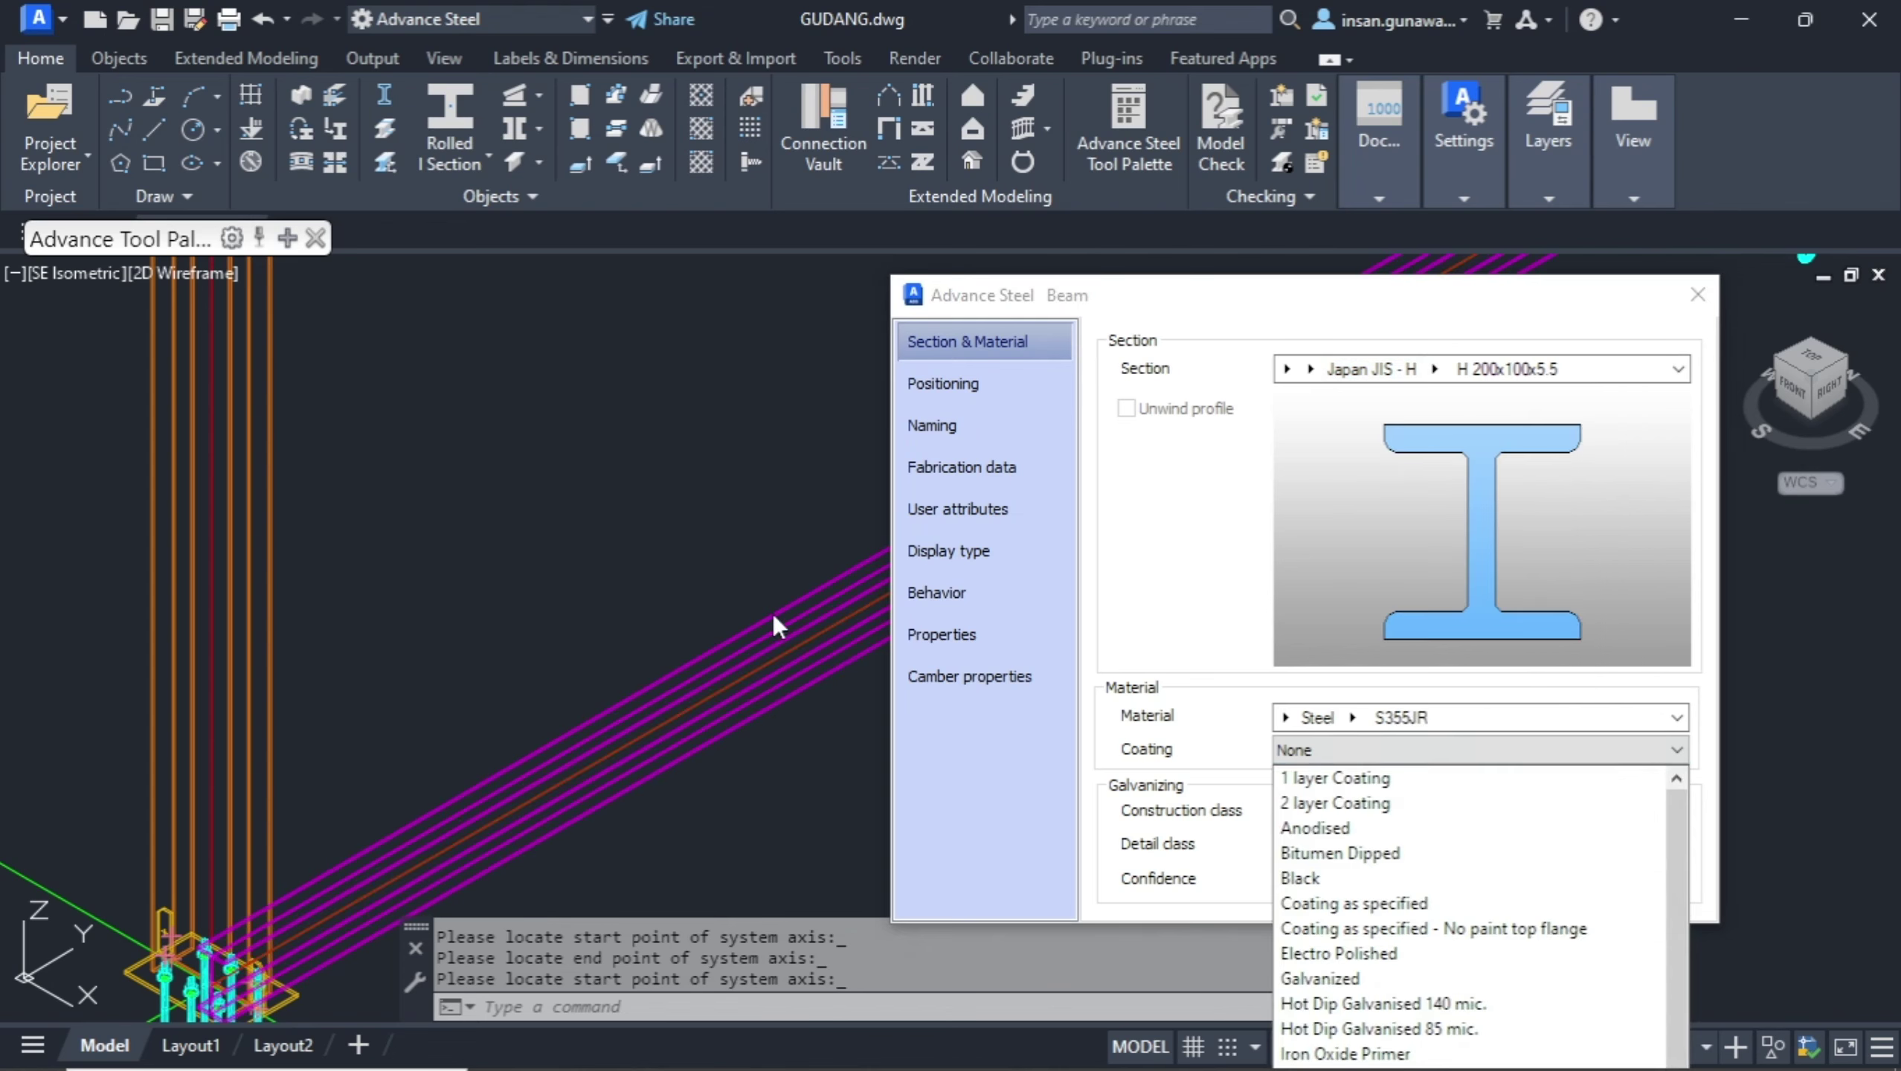
Review the beam's positioning settings for offset and angle.
{"action": "left_click", "coordinate": [961, 373]}
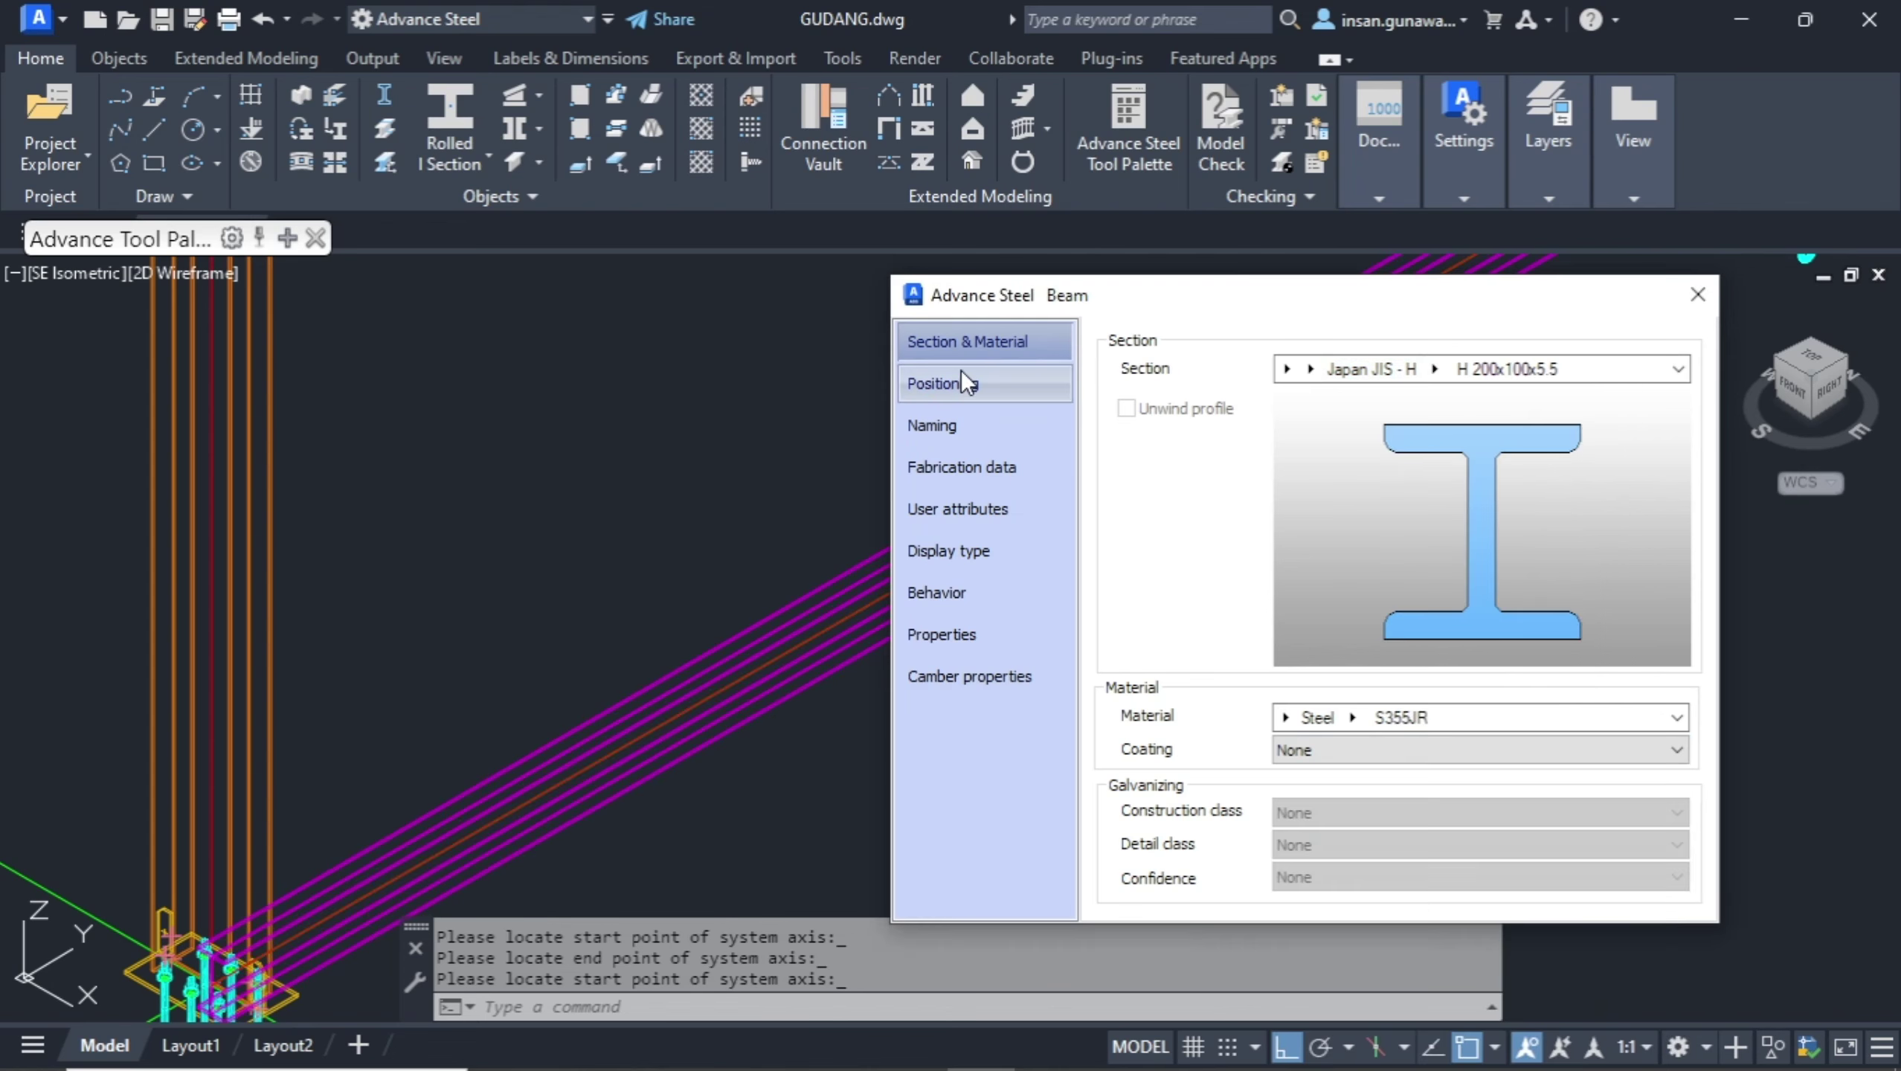
{"action": "left_click", "coordinate": [965, 384]}
{"action": "scroll", "coordinate": [602, 797], "scroll_direction": "down", "scroll_amount": 3}
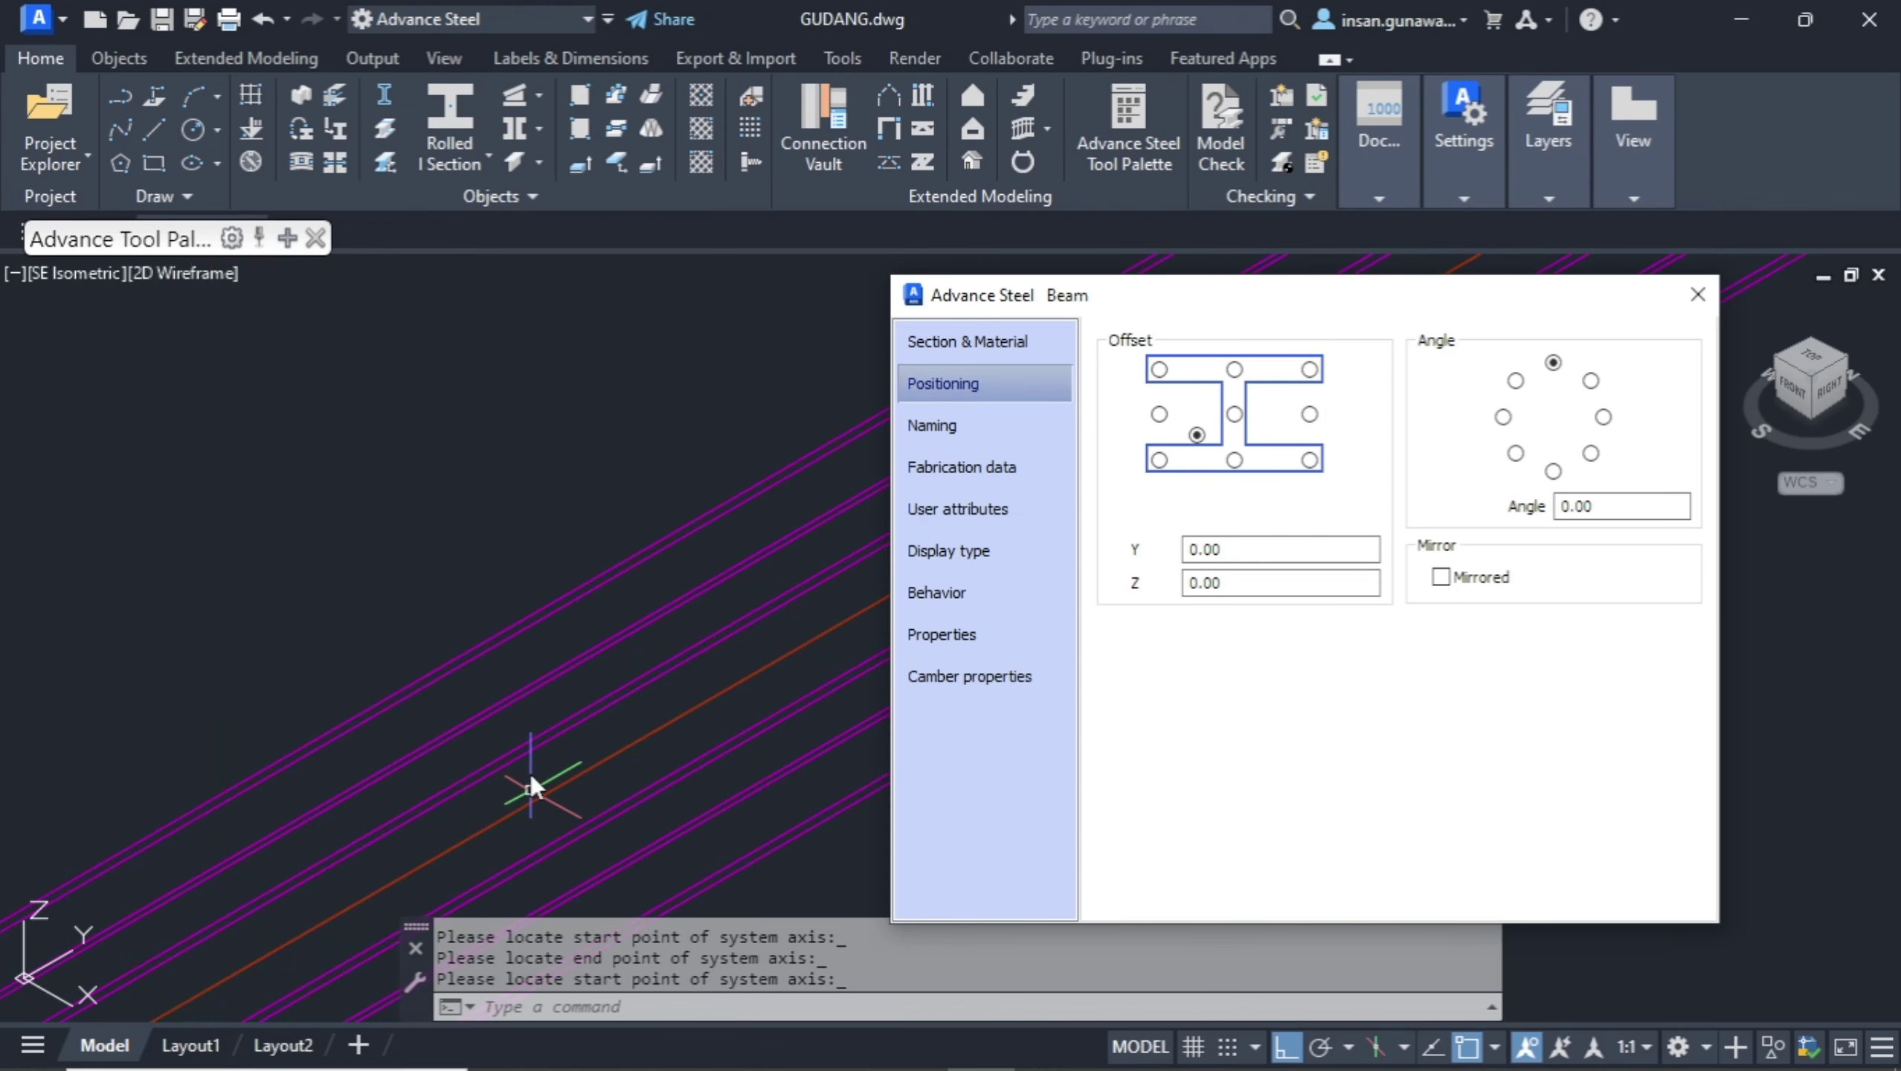
Switch the model view to the Conceptual visual style and inspect the new beam between the column bases.
{"action": "left_click", "coordinate": [206, 277]}
{"action": "left_click", "coordinate": [295, 372]}
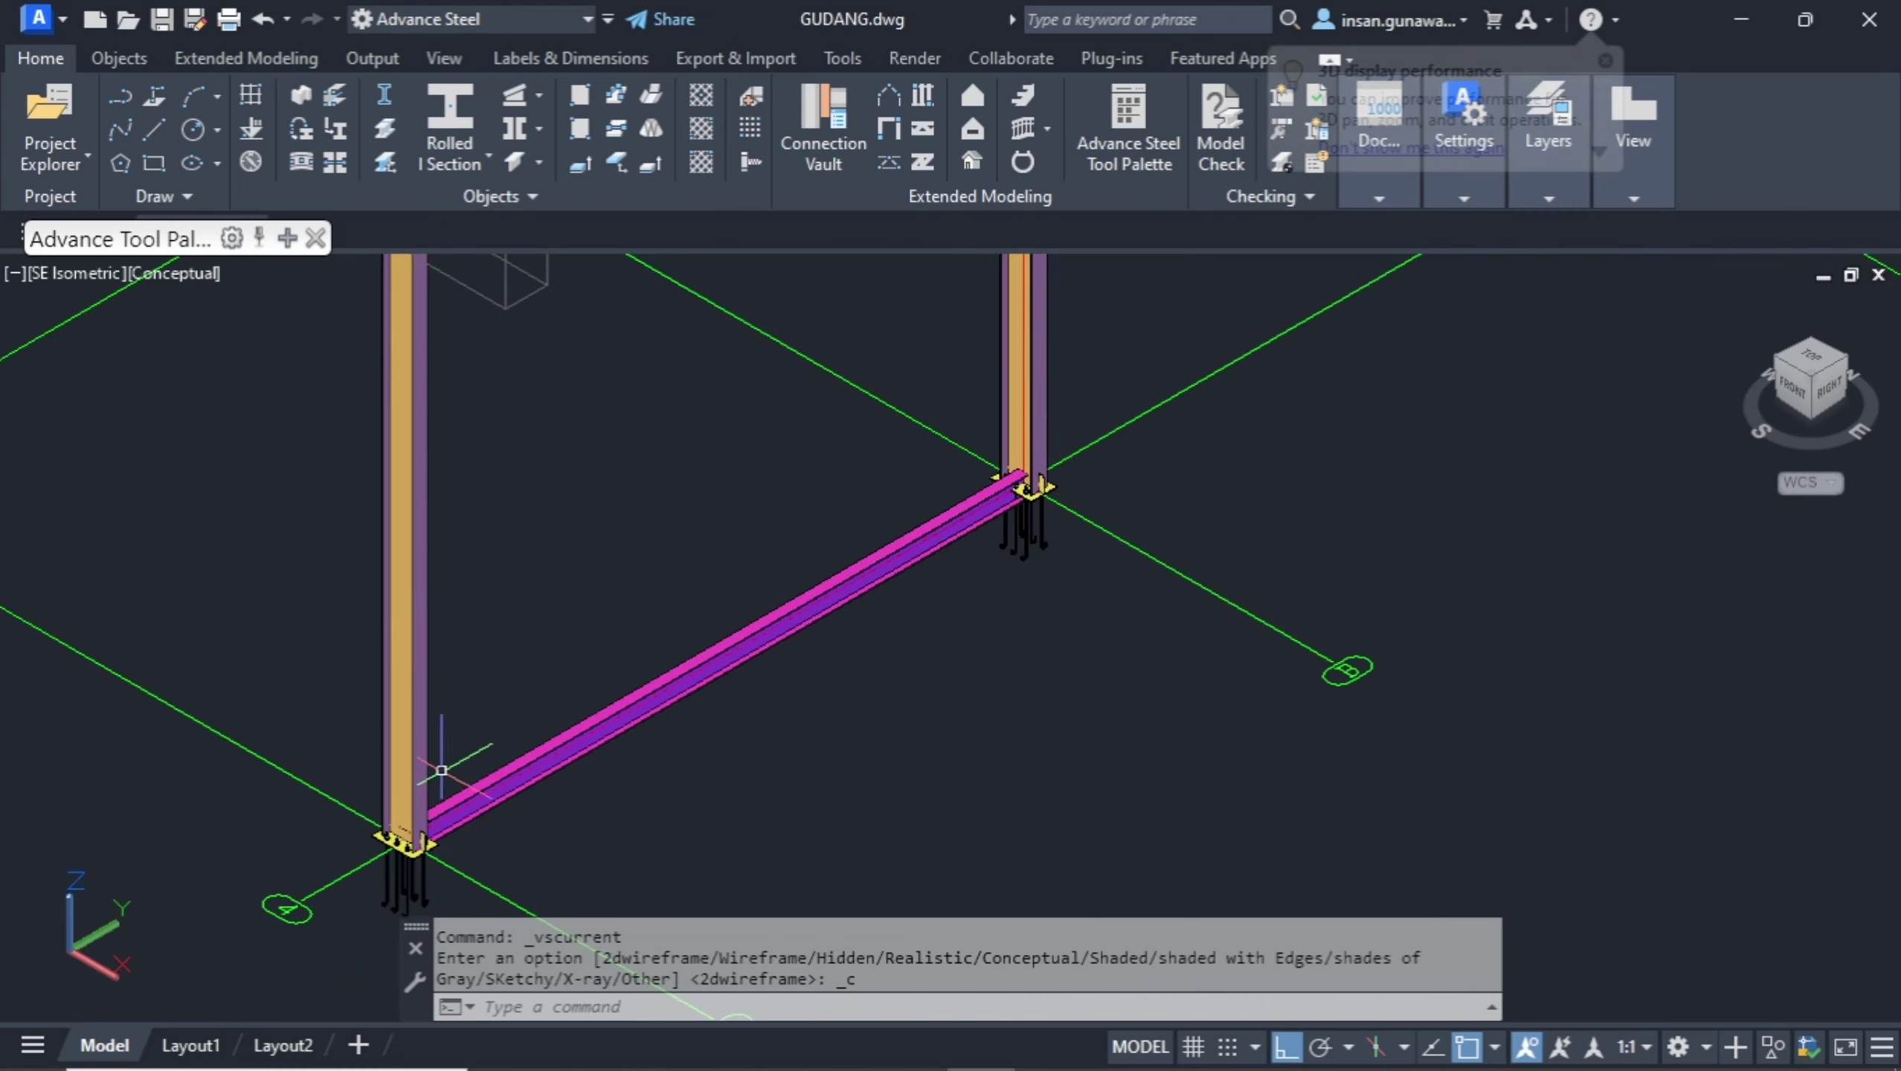
{"action": "scroll", "coordinate": [463, 835], "scroll_direction": "up", "scroll_amount": 4}
{"action": "scroll", "coordinate": [397, 709], "scroll_direction": "down", "scroll_amount": 5}
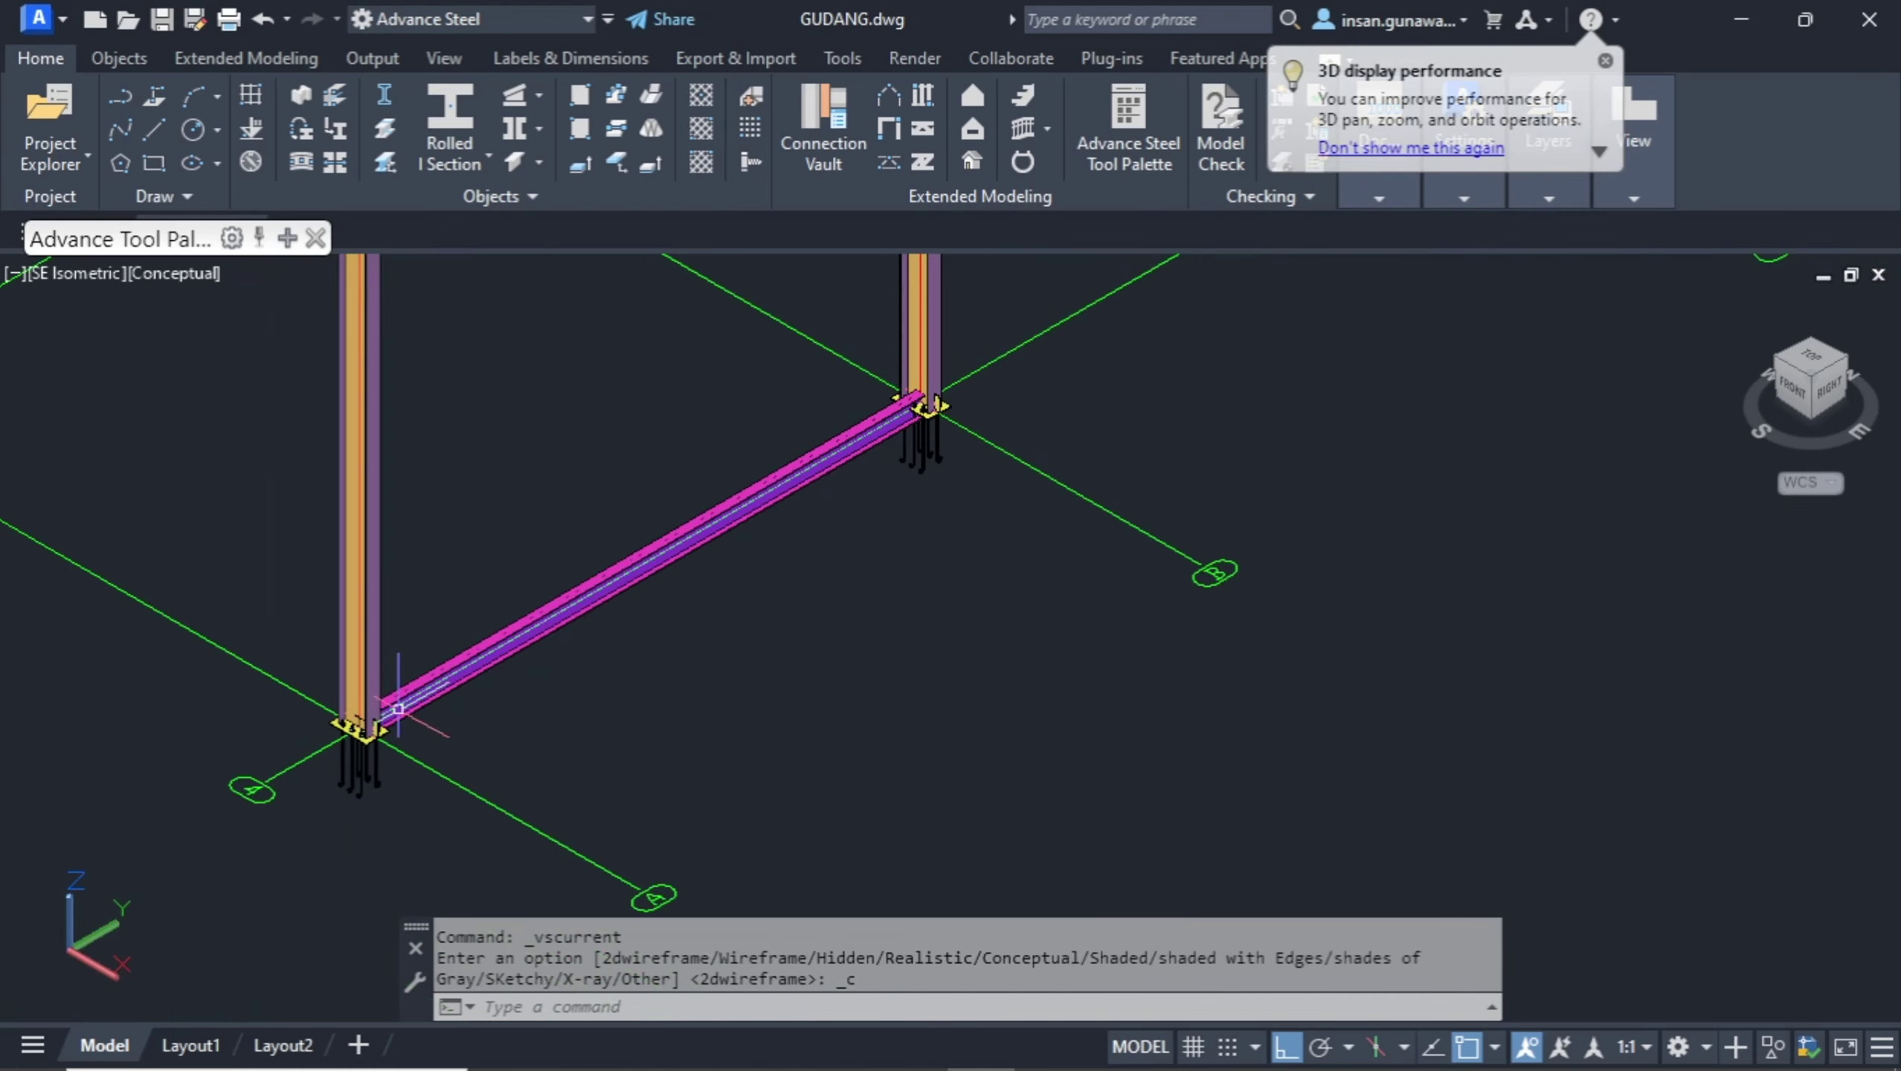
Set the tie beam's offset reference point to the top centre of its section in the beam's positioning properties.
{"action": "scroll", "coordinate": [886, 432], "scroll_direction": "up", "scroll_amount": 4}
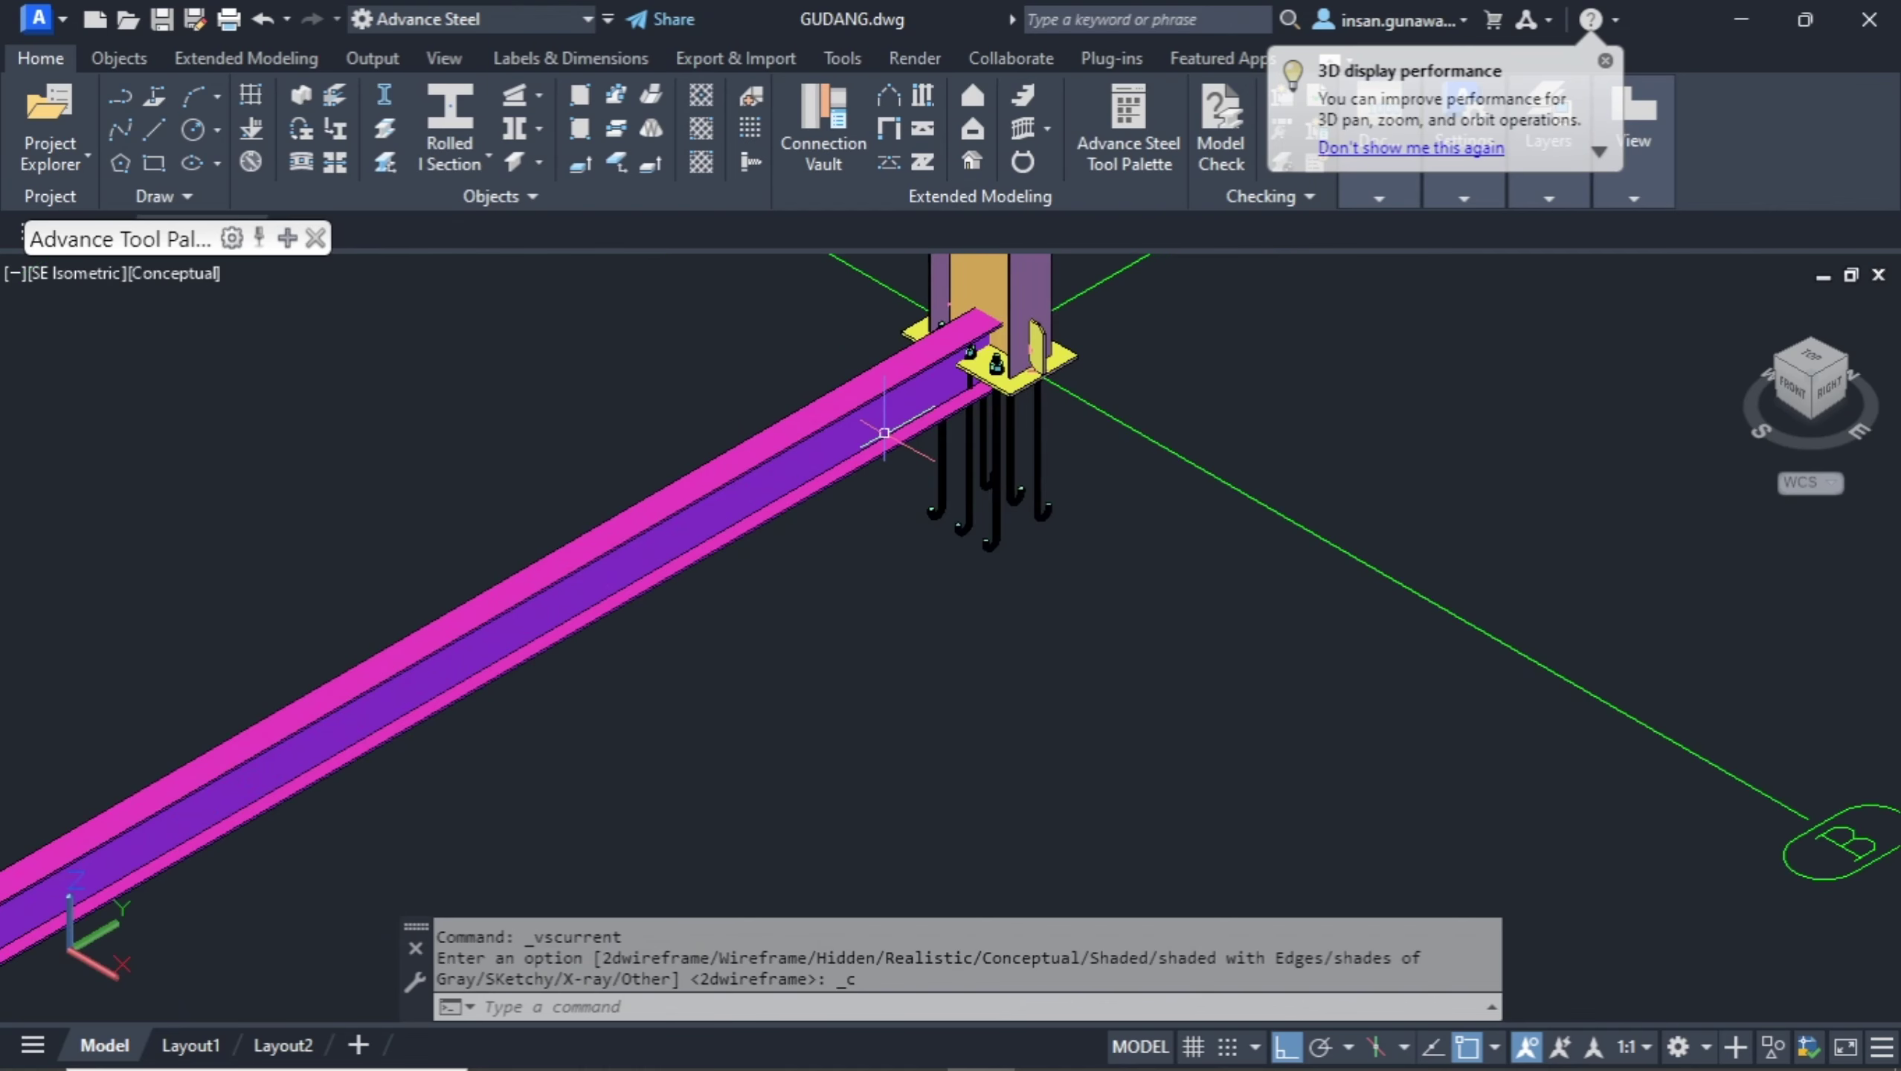
{"action": "left_click", "coordinate": [744, 446]}
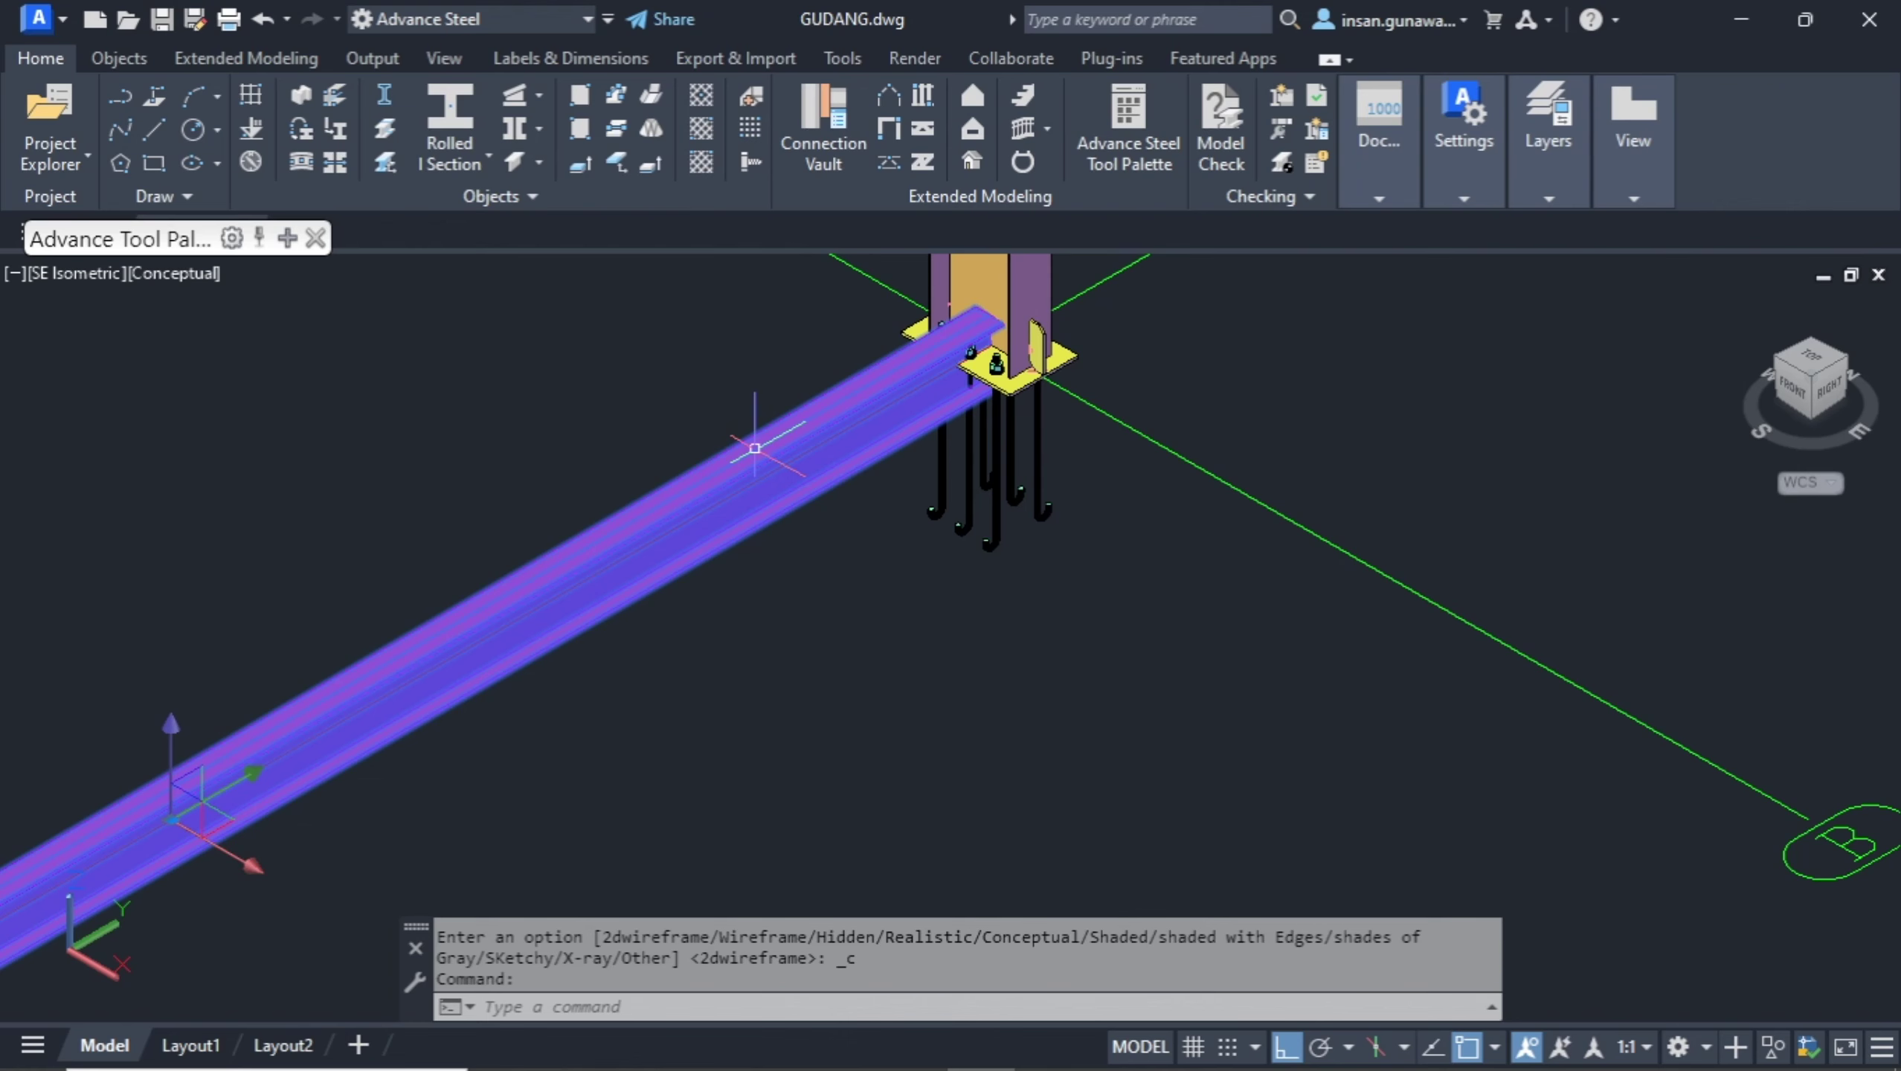
{"action": "right_click", "coordinate": [755, 448]}
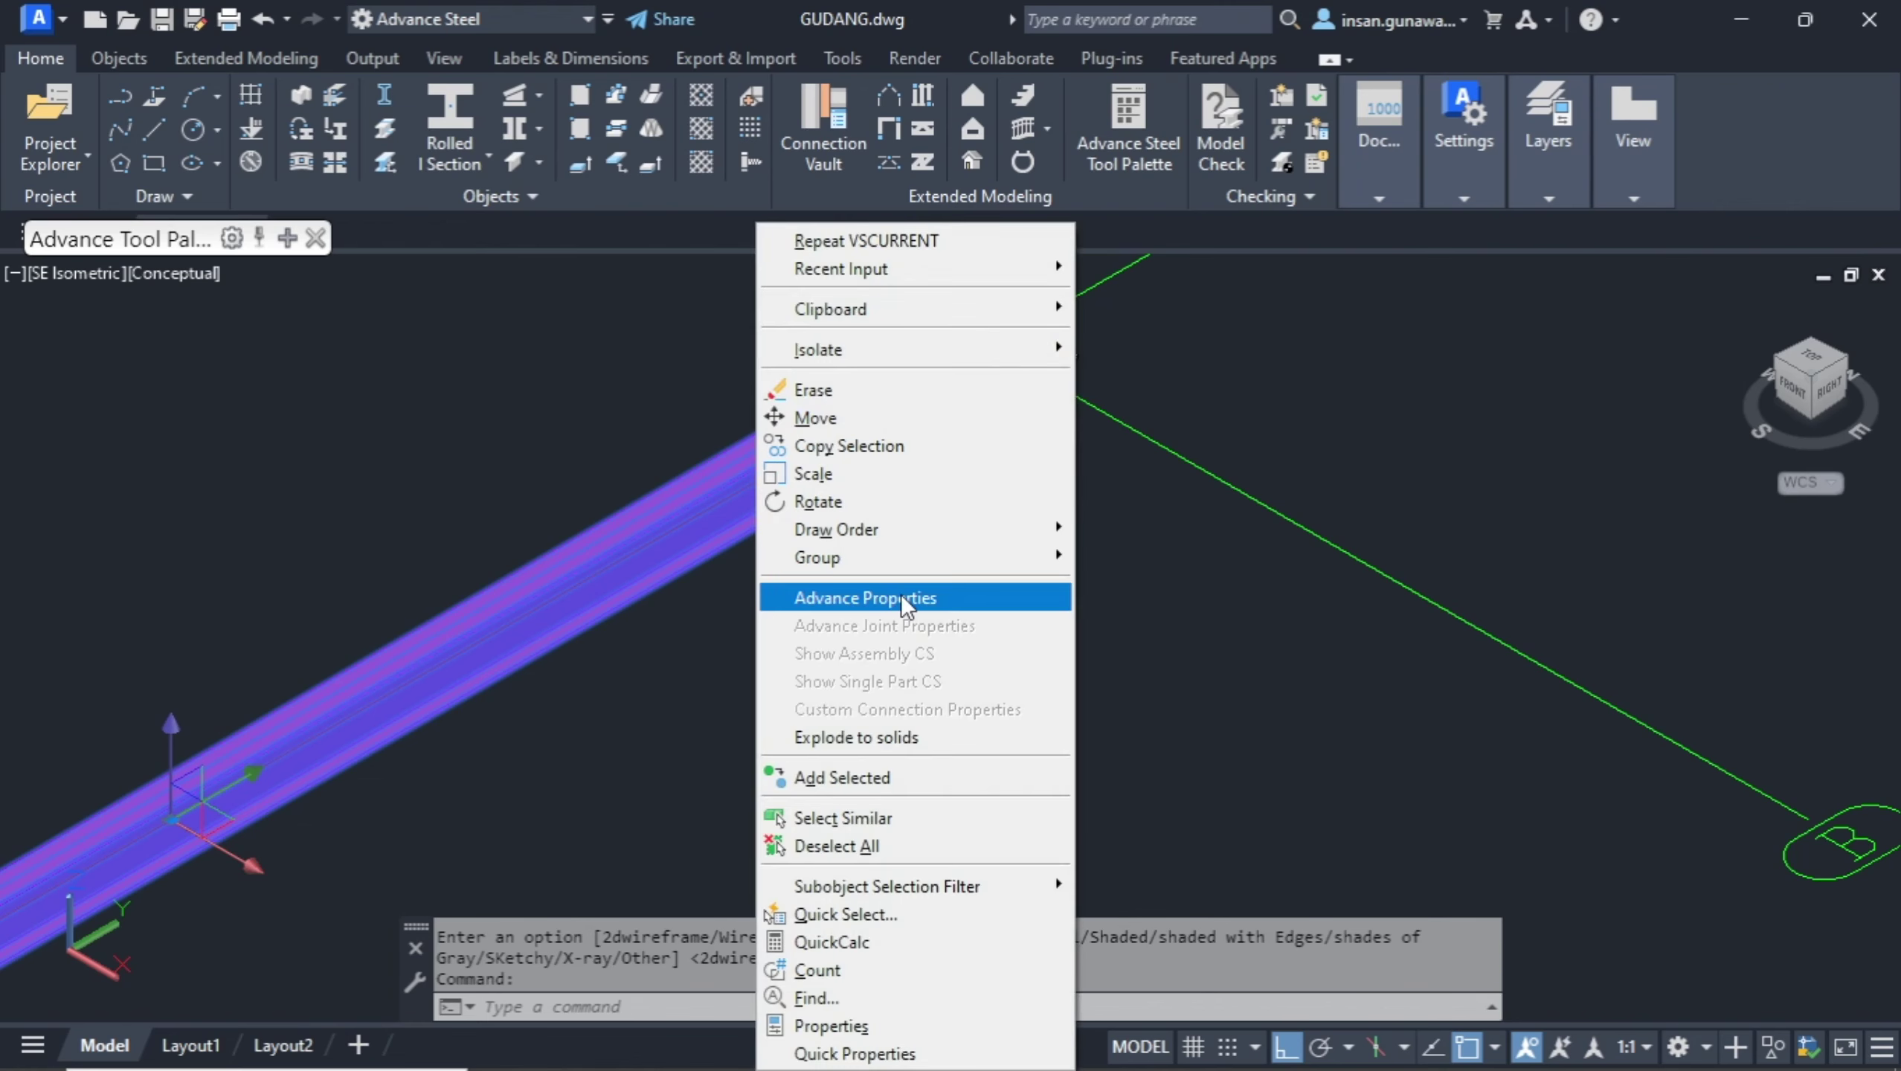
{"action": "left_click", "coordinate": [900, 594]}
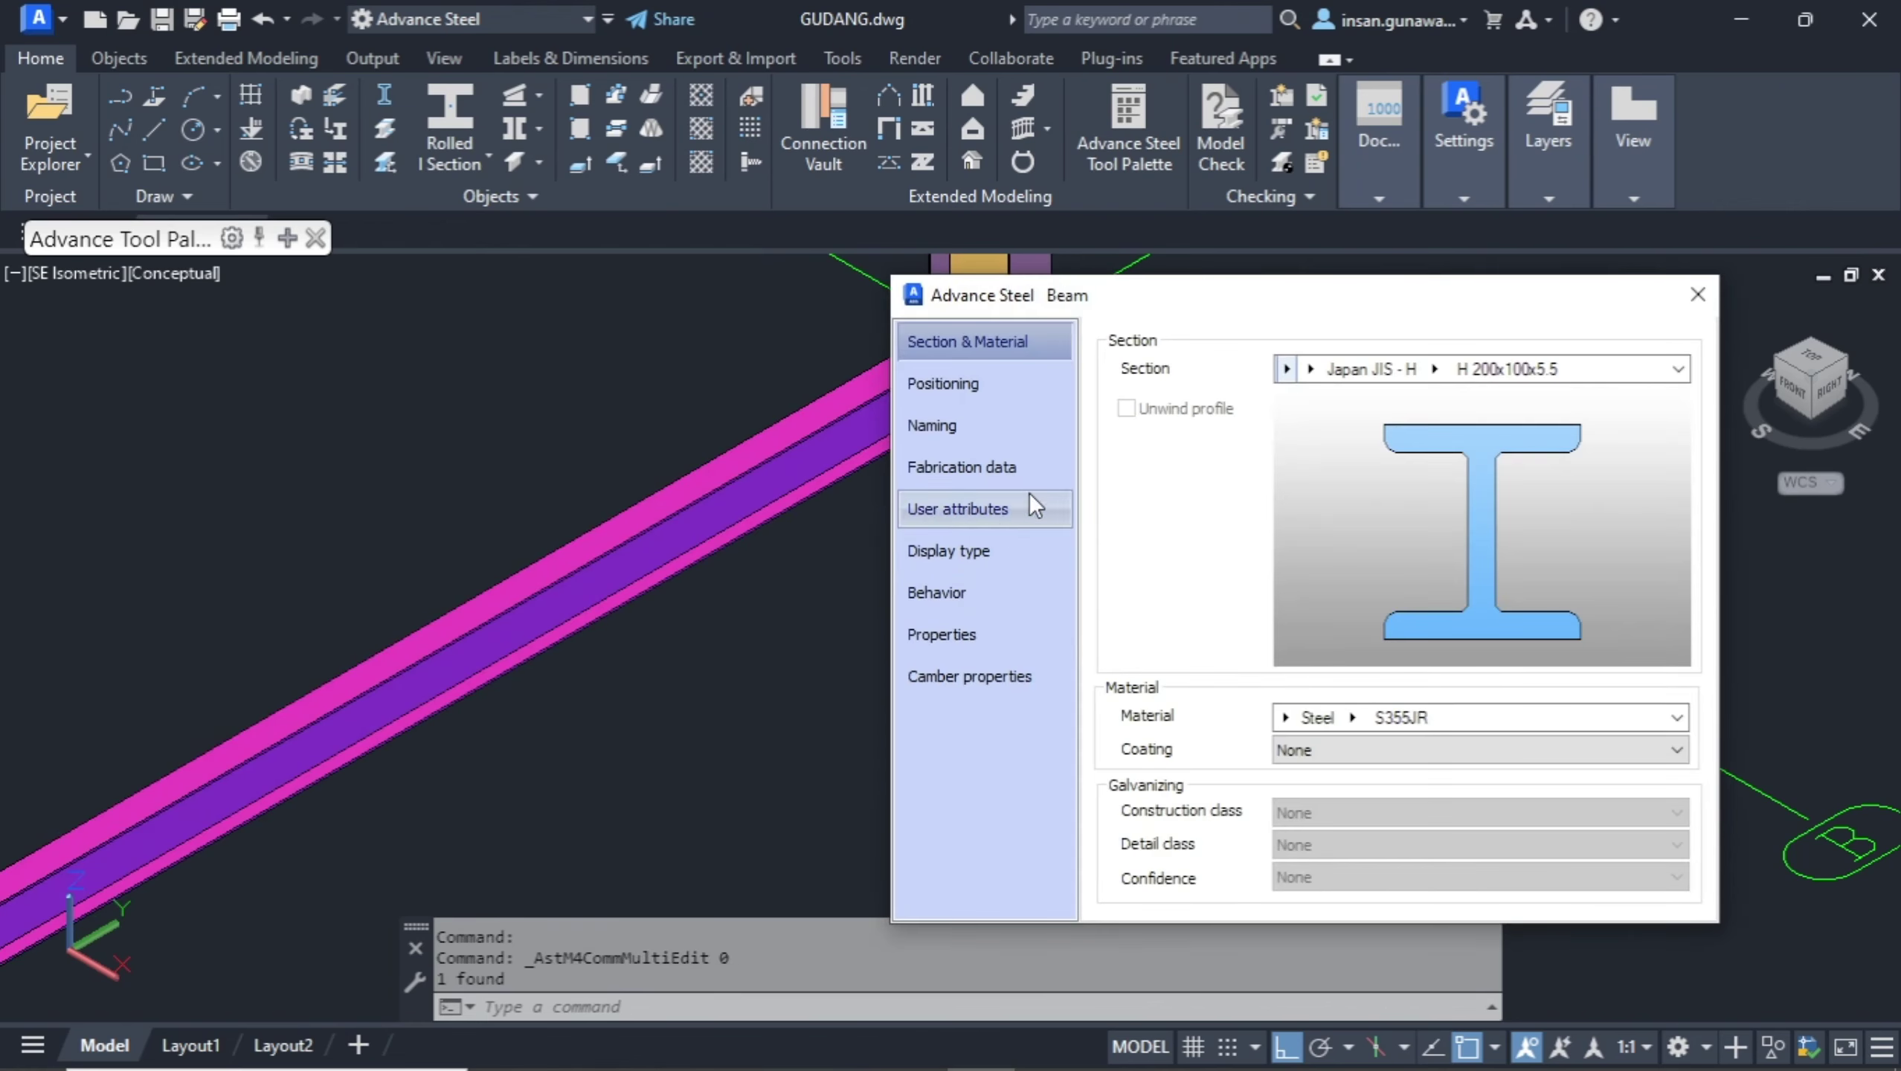
{"action": "scroll", "coordinate": [778, 579], "scroll_direction": "down", "scroll_amount": 3}
{"action": "scroll", "coordinate": [776, 555], "scroll_direction": "up", "scroll_amount": 2}
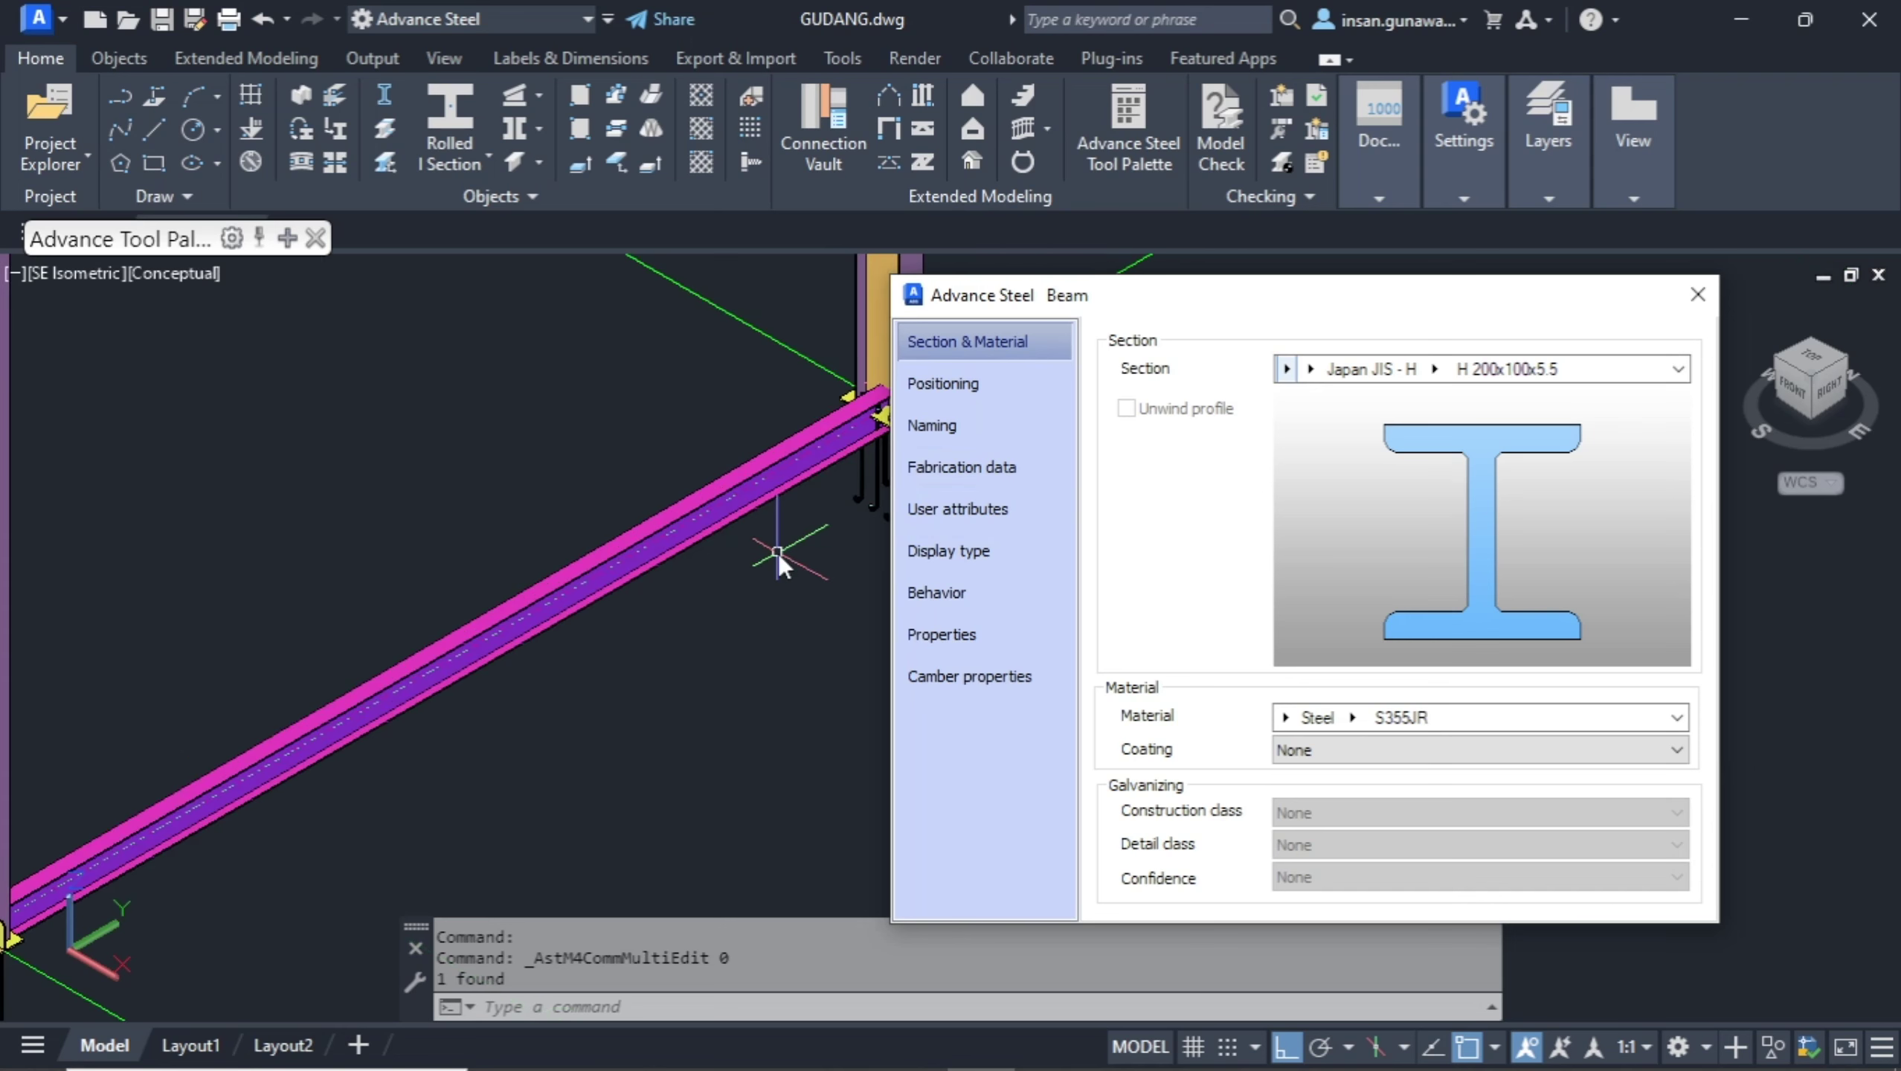
{"action": "left_click", "coordinate": [971, 384]}
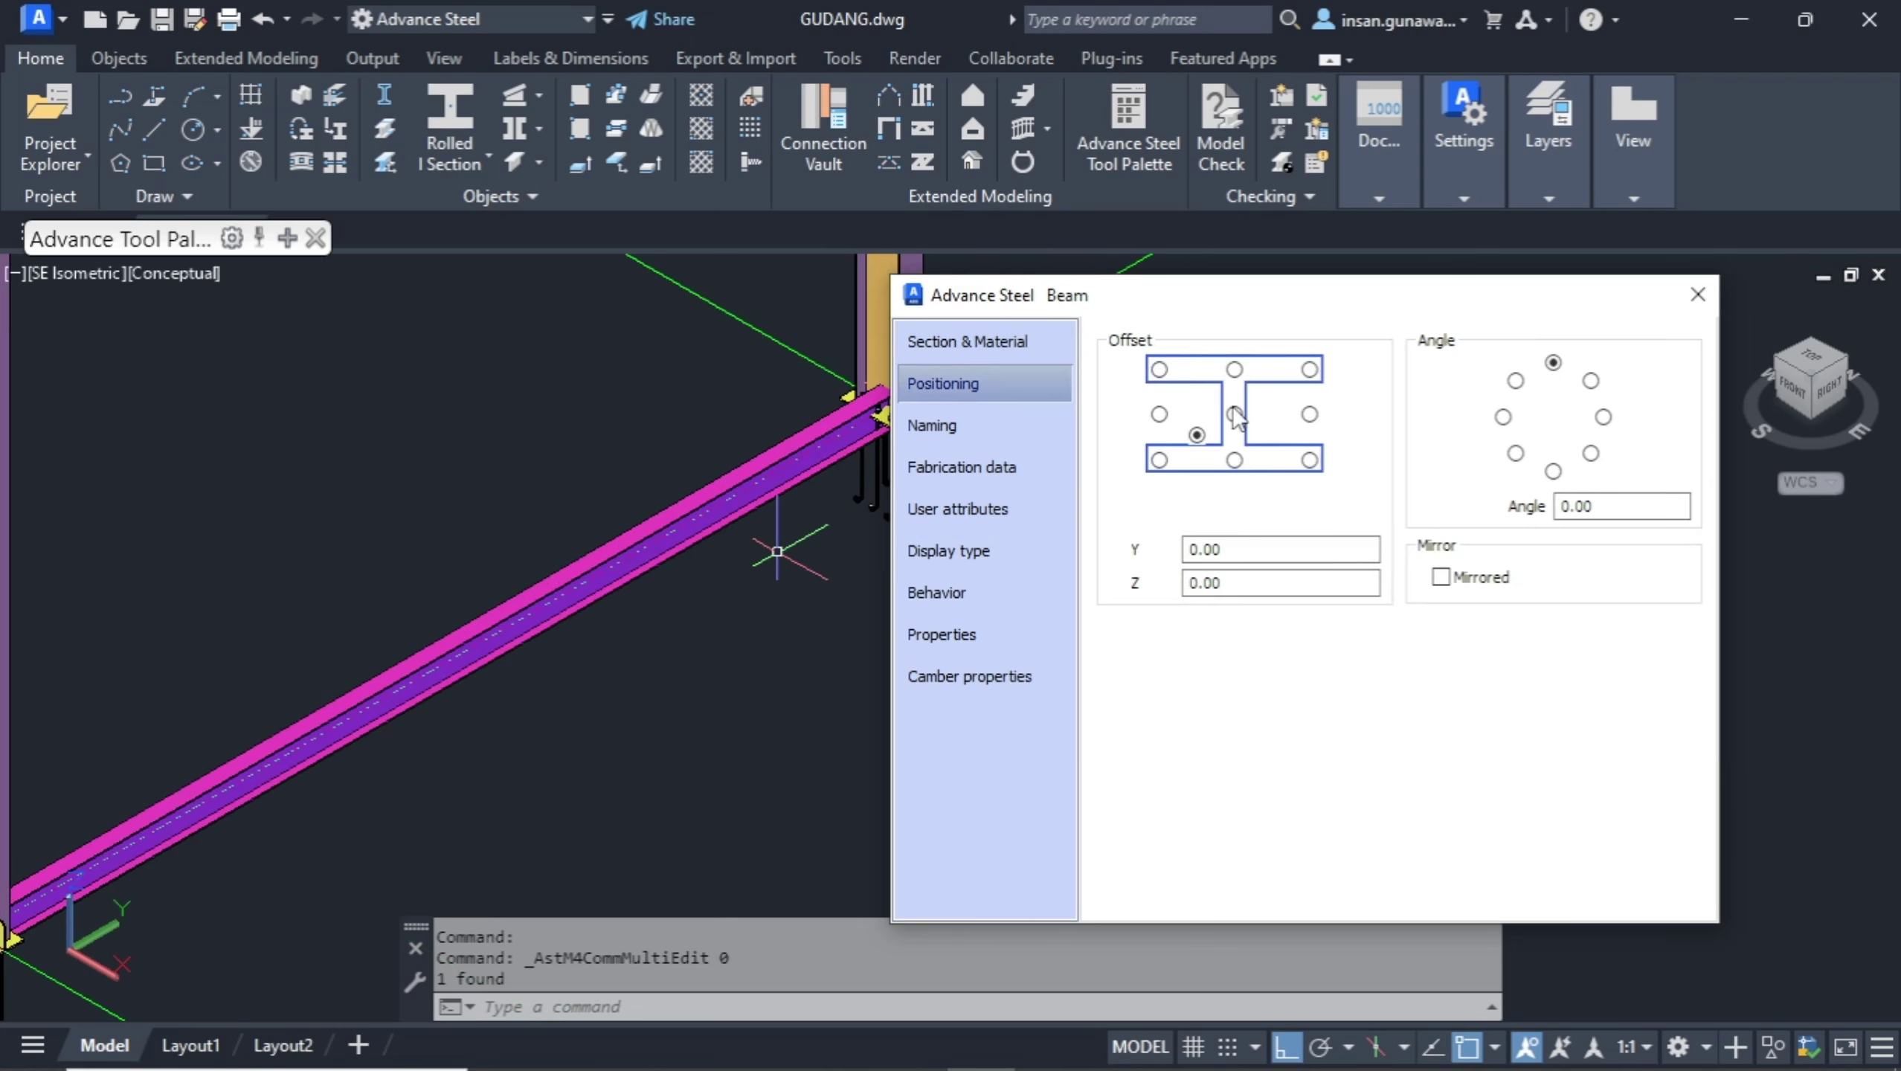
{"action": "left_click", "coordinate": [1234, 370]}
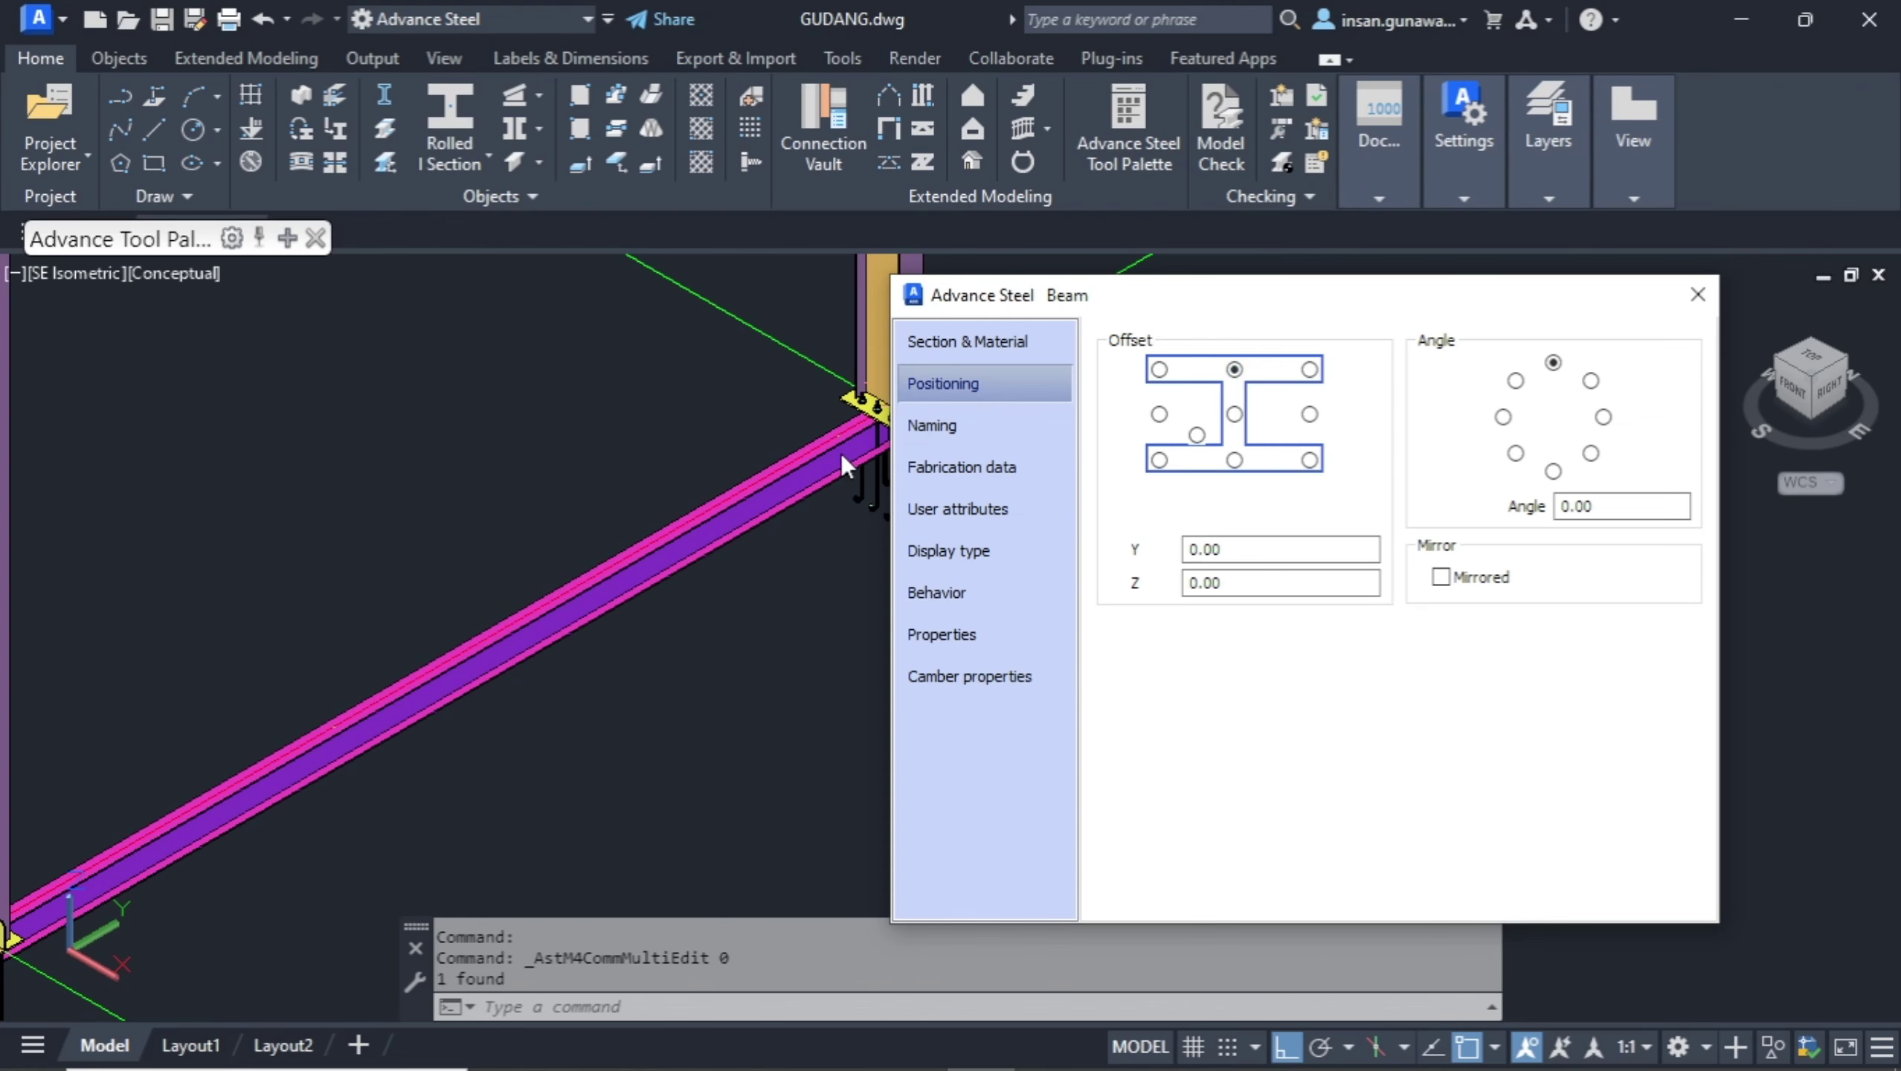
{"action": "scroll", "coordinate": [773, 466], "scroll_direction": "up", "scroll_amount": 3}
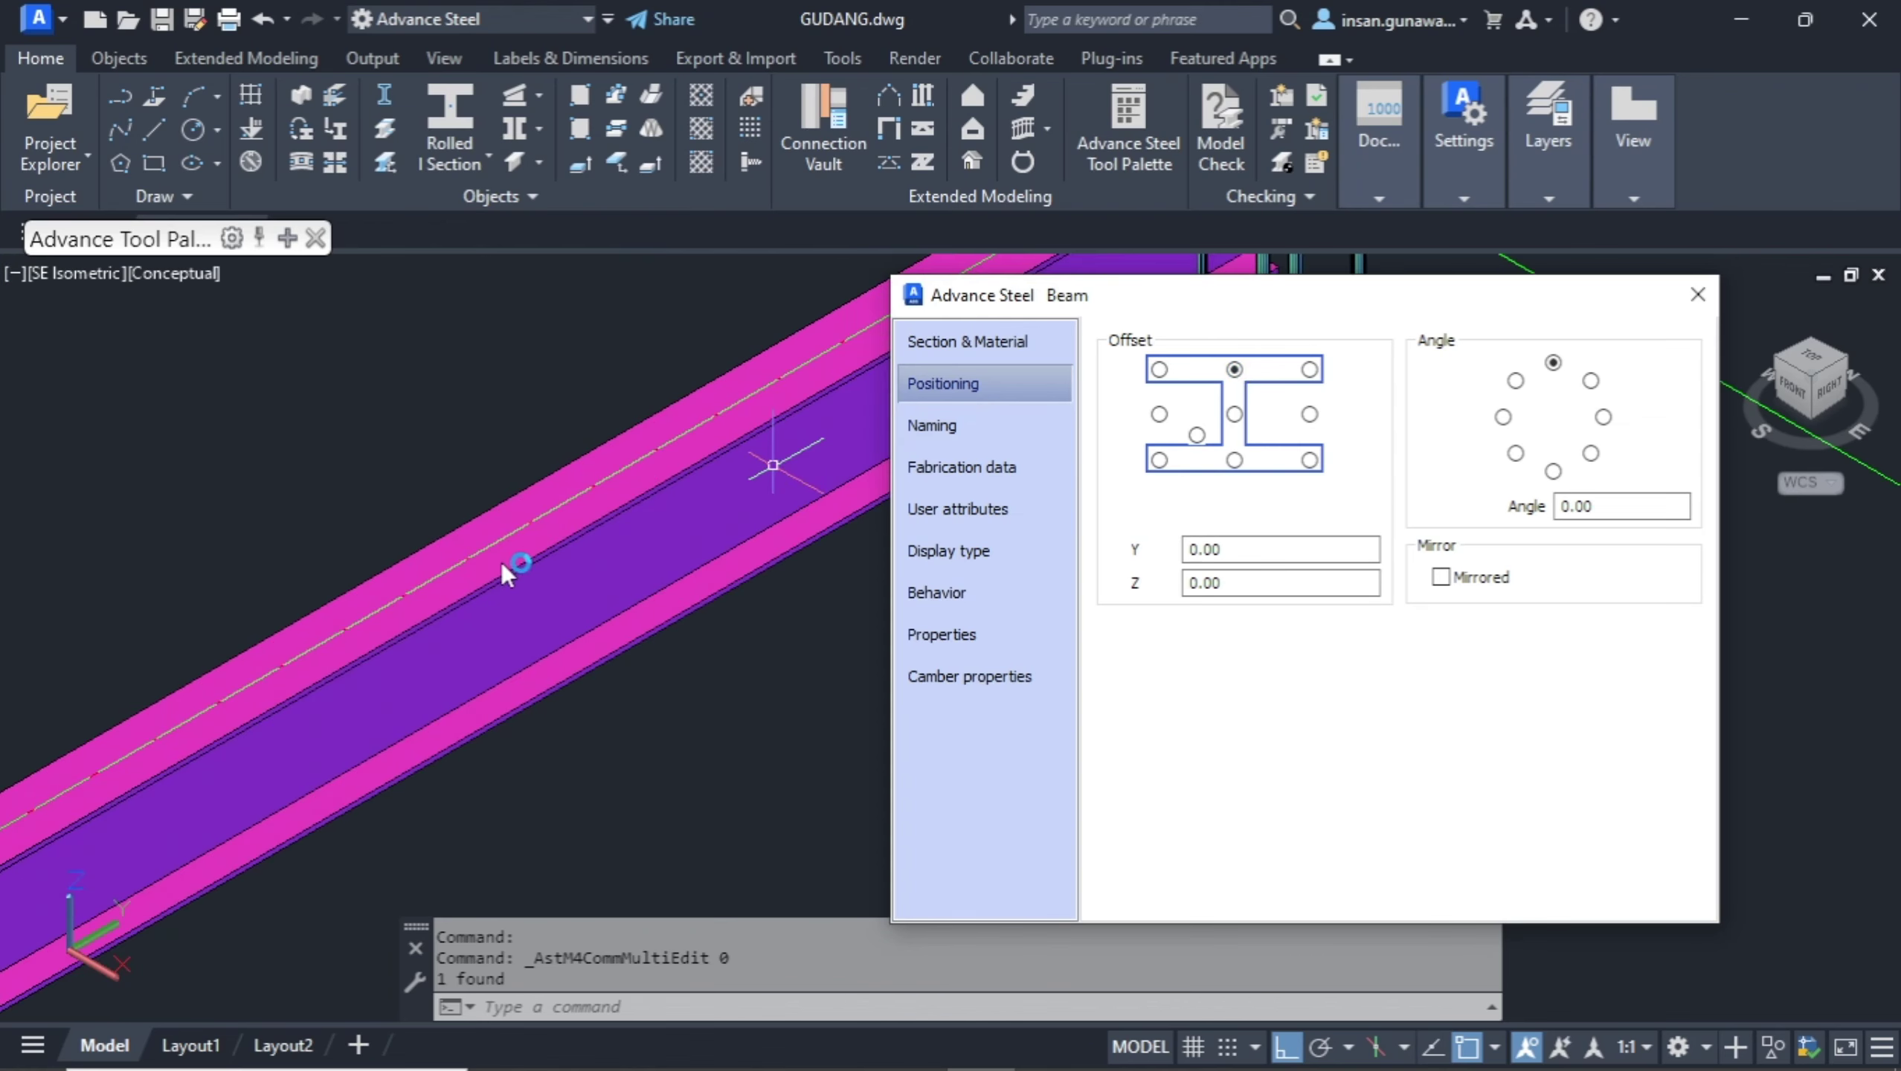
{"action": "scroll", "coordinate": [379, 546], "scroll_direction": "down", "scroll_amount": 4}
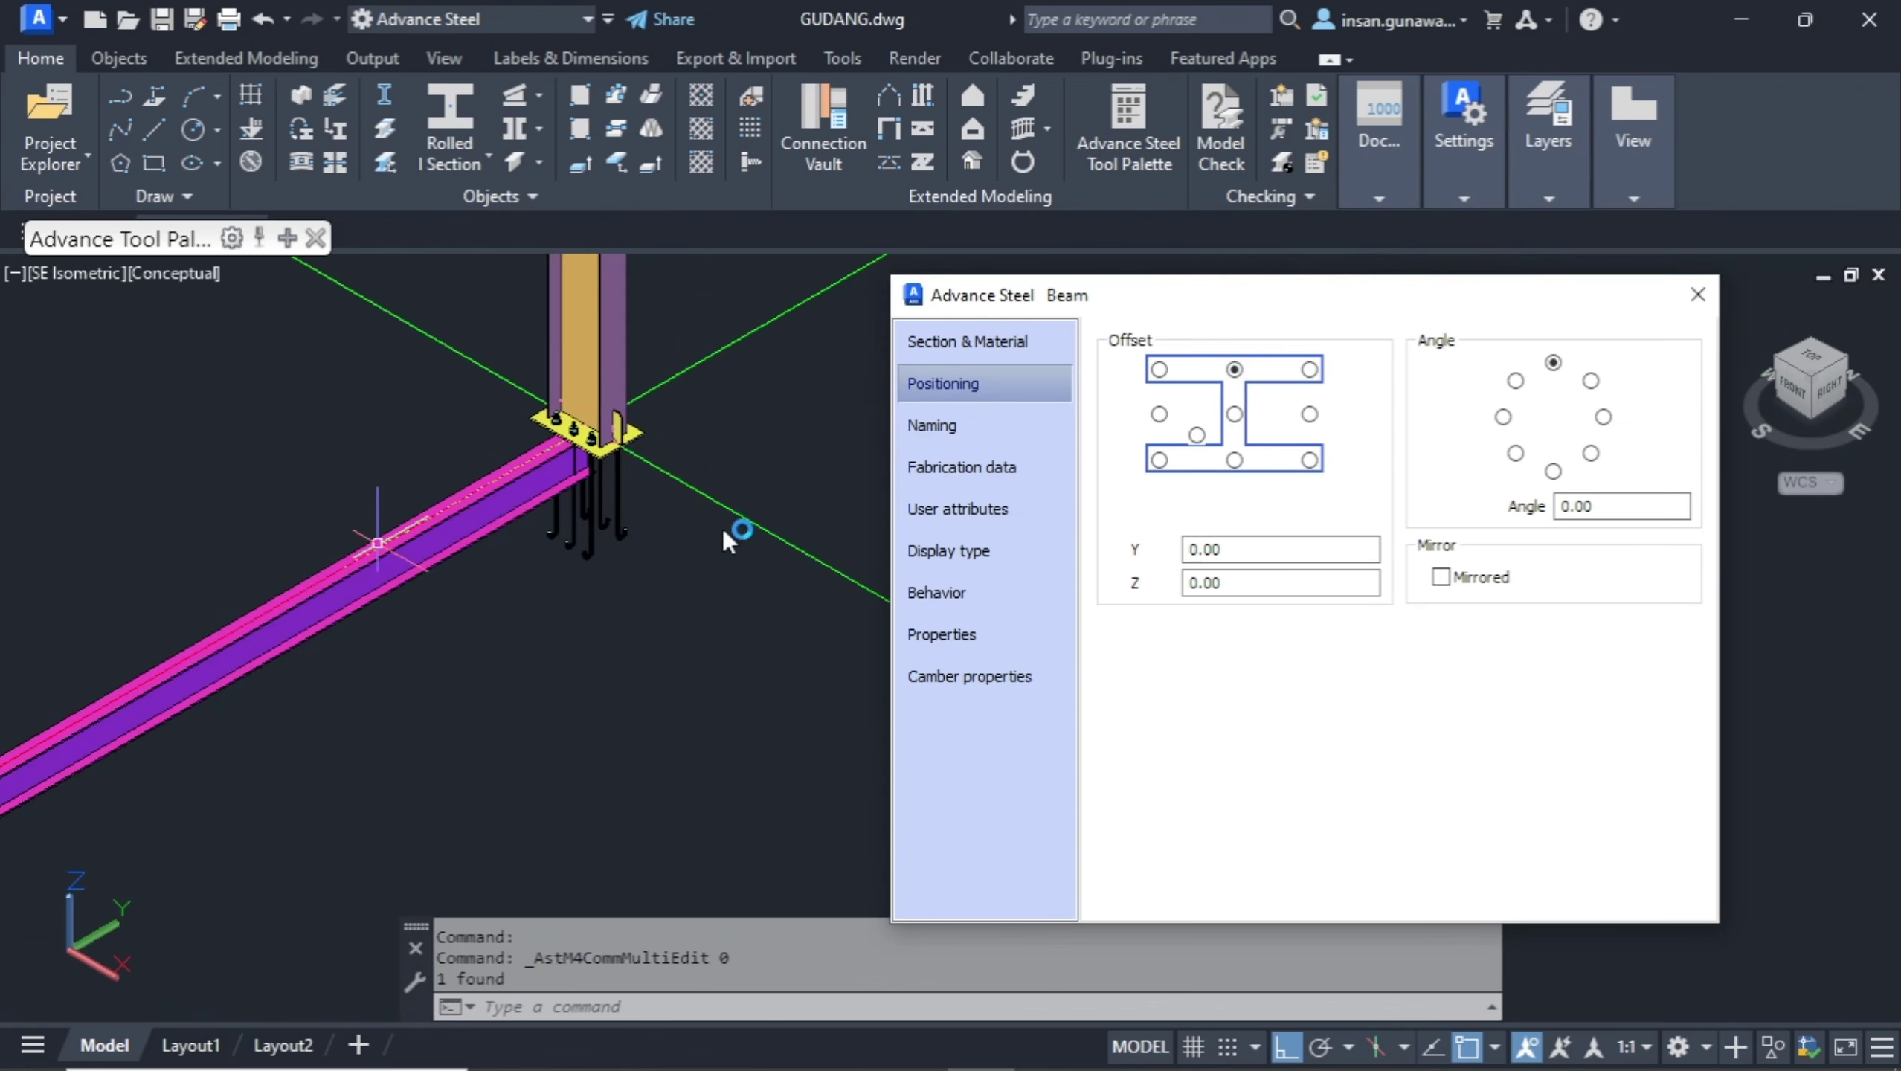
{"action": "scroll", "coordinate": [600, 492], "scroll_direction": "down", "scroll_amount": 3}
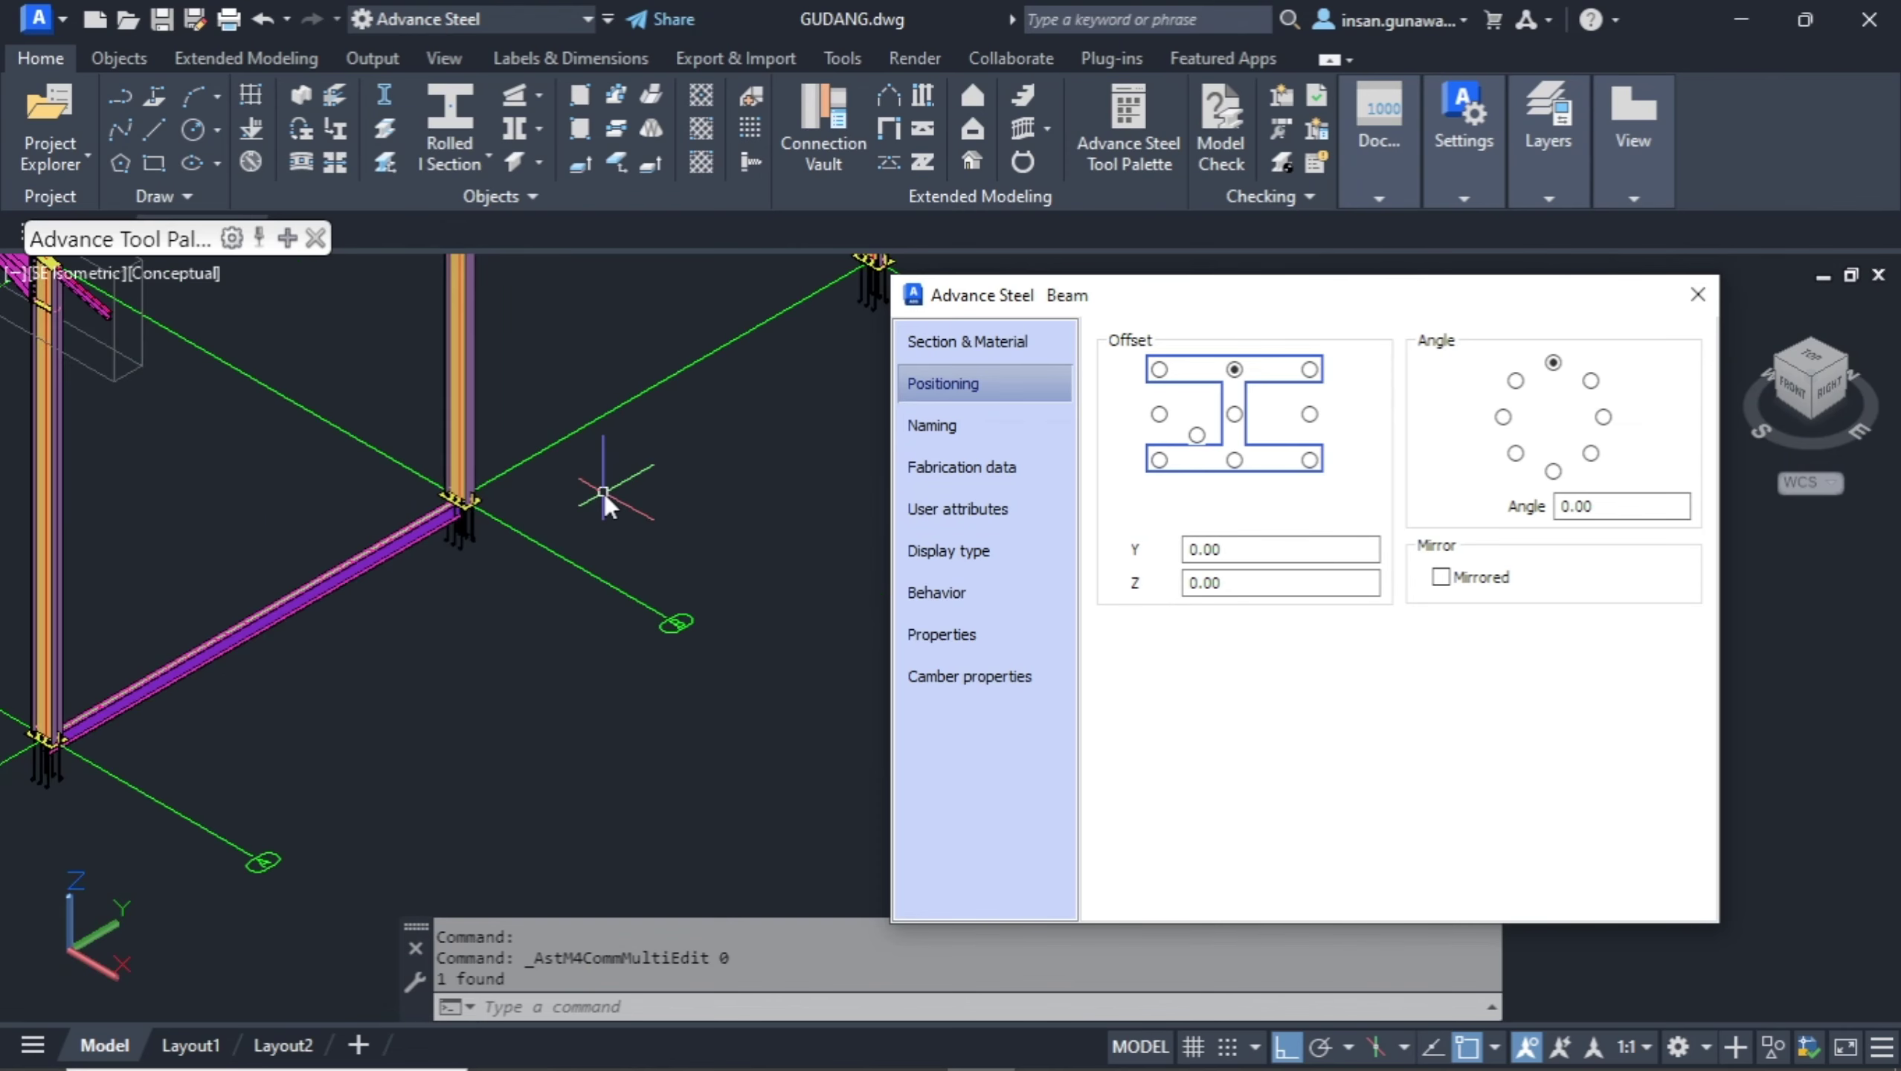
{"action": "scroll", "coordinate": [243, 636], "scroll_direction": "up", "scroll_amount": 2}
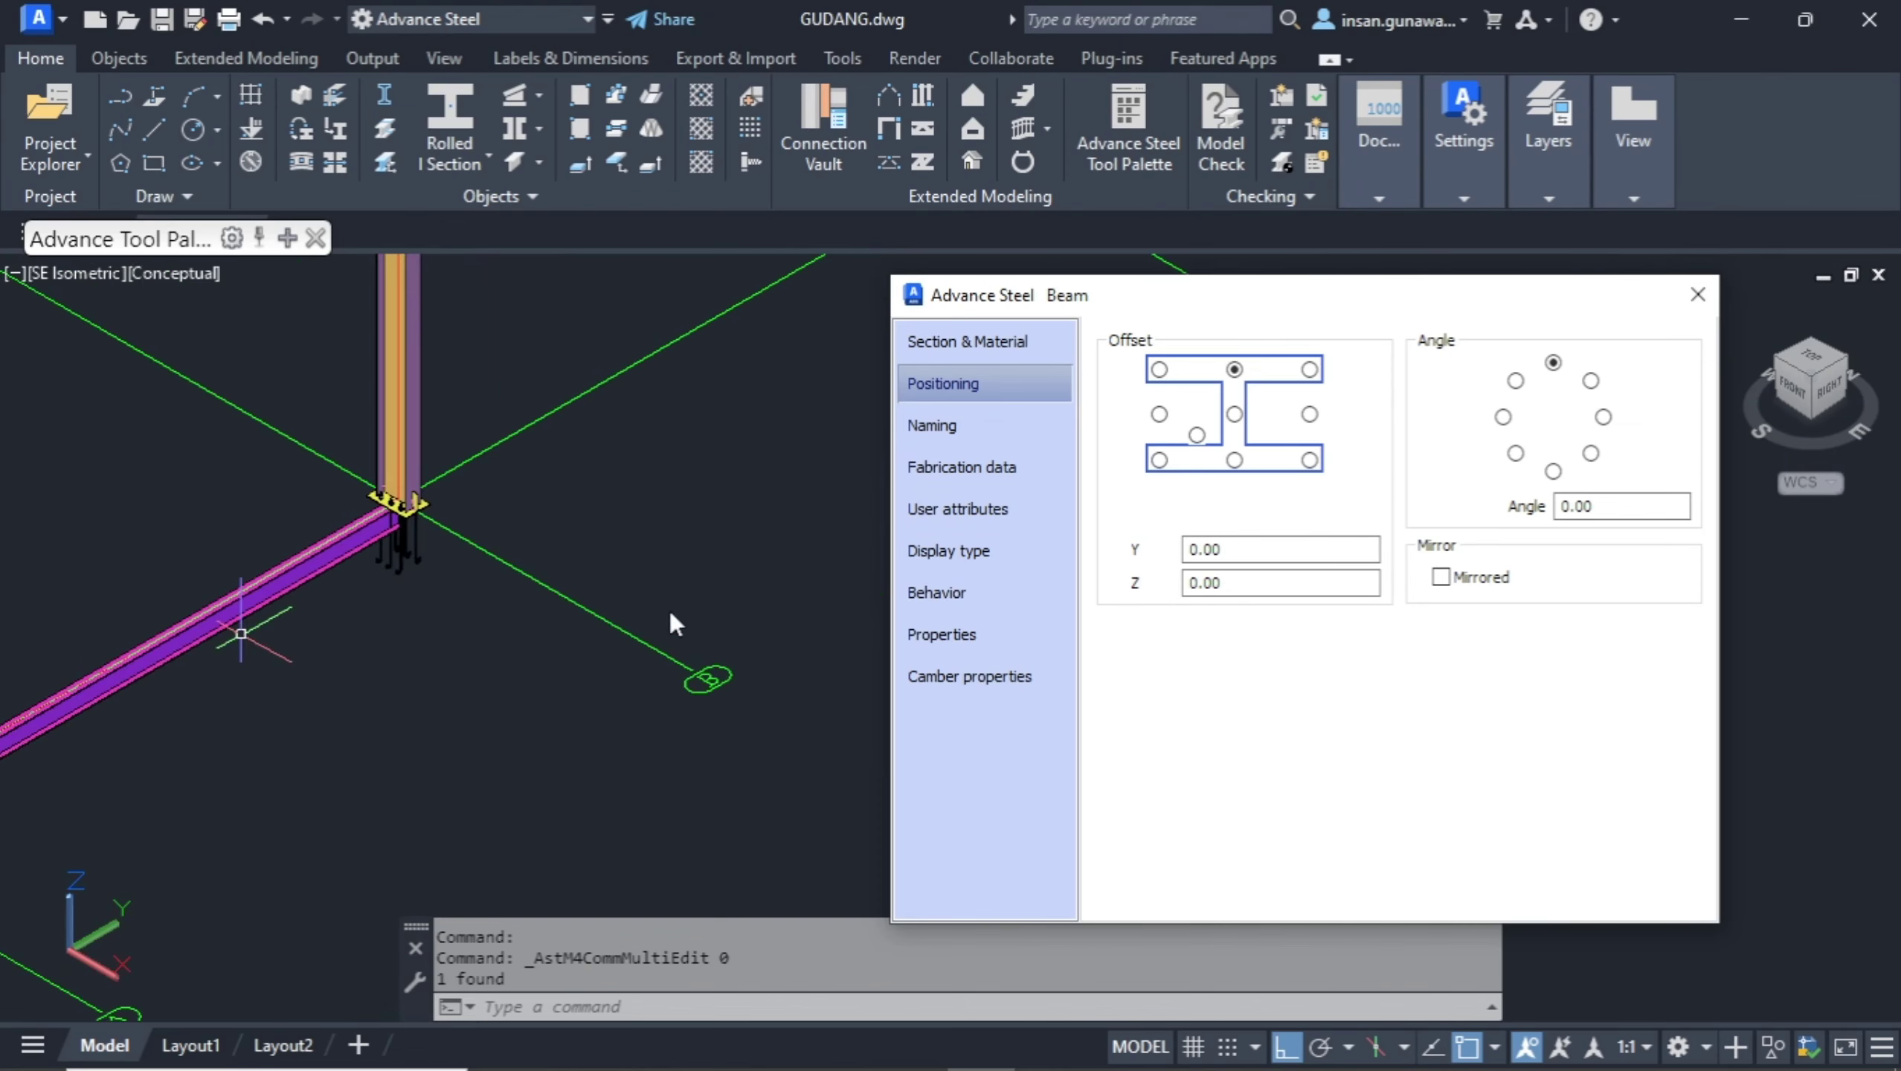
Set the tie beam's model role to Beam in its naming properties and close the beam properties.
{"action": "left_click", "coordinate": [970, 425]}
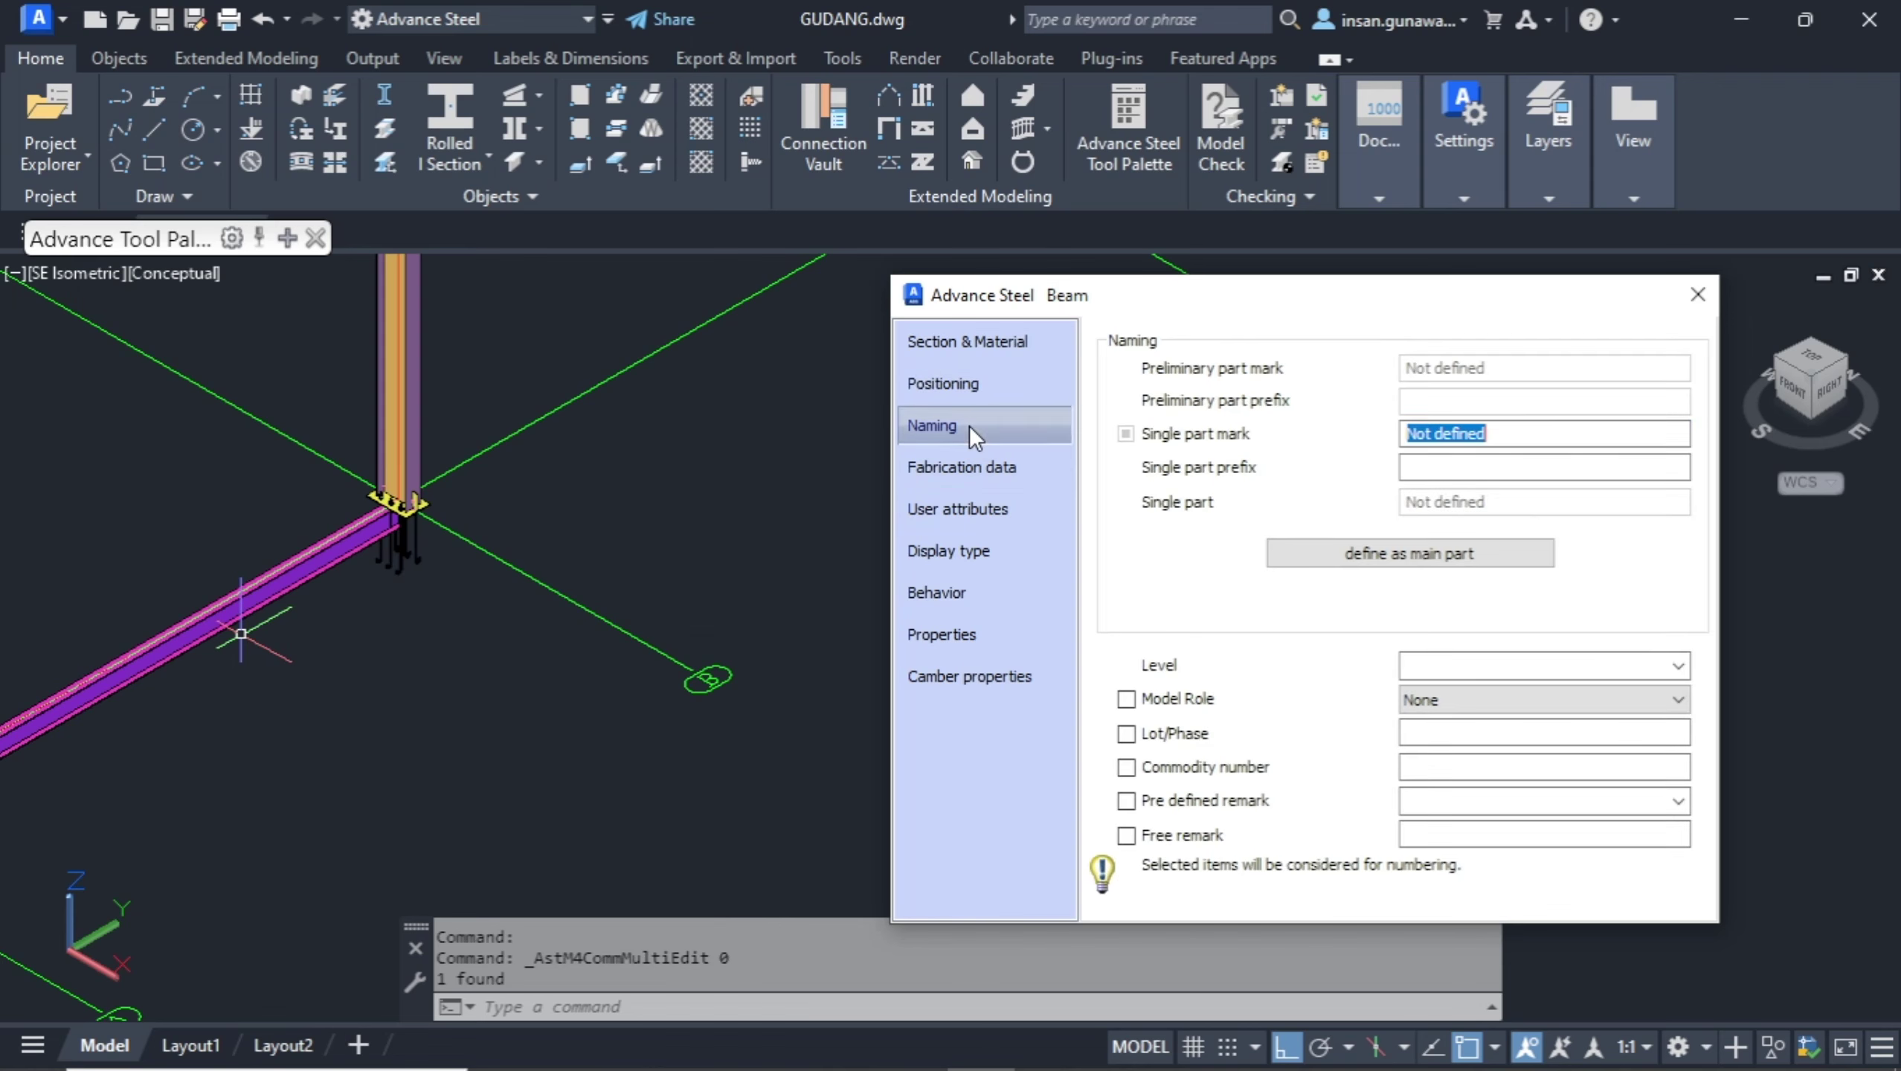
{"action": "left_click", "coordinate": [1565, 692]}
{"action": "left_click", "coordinate": [1540, 754]}
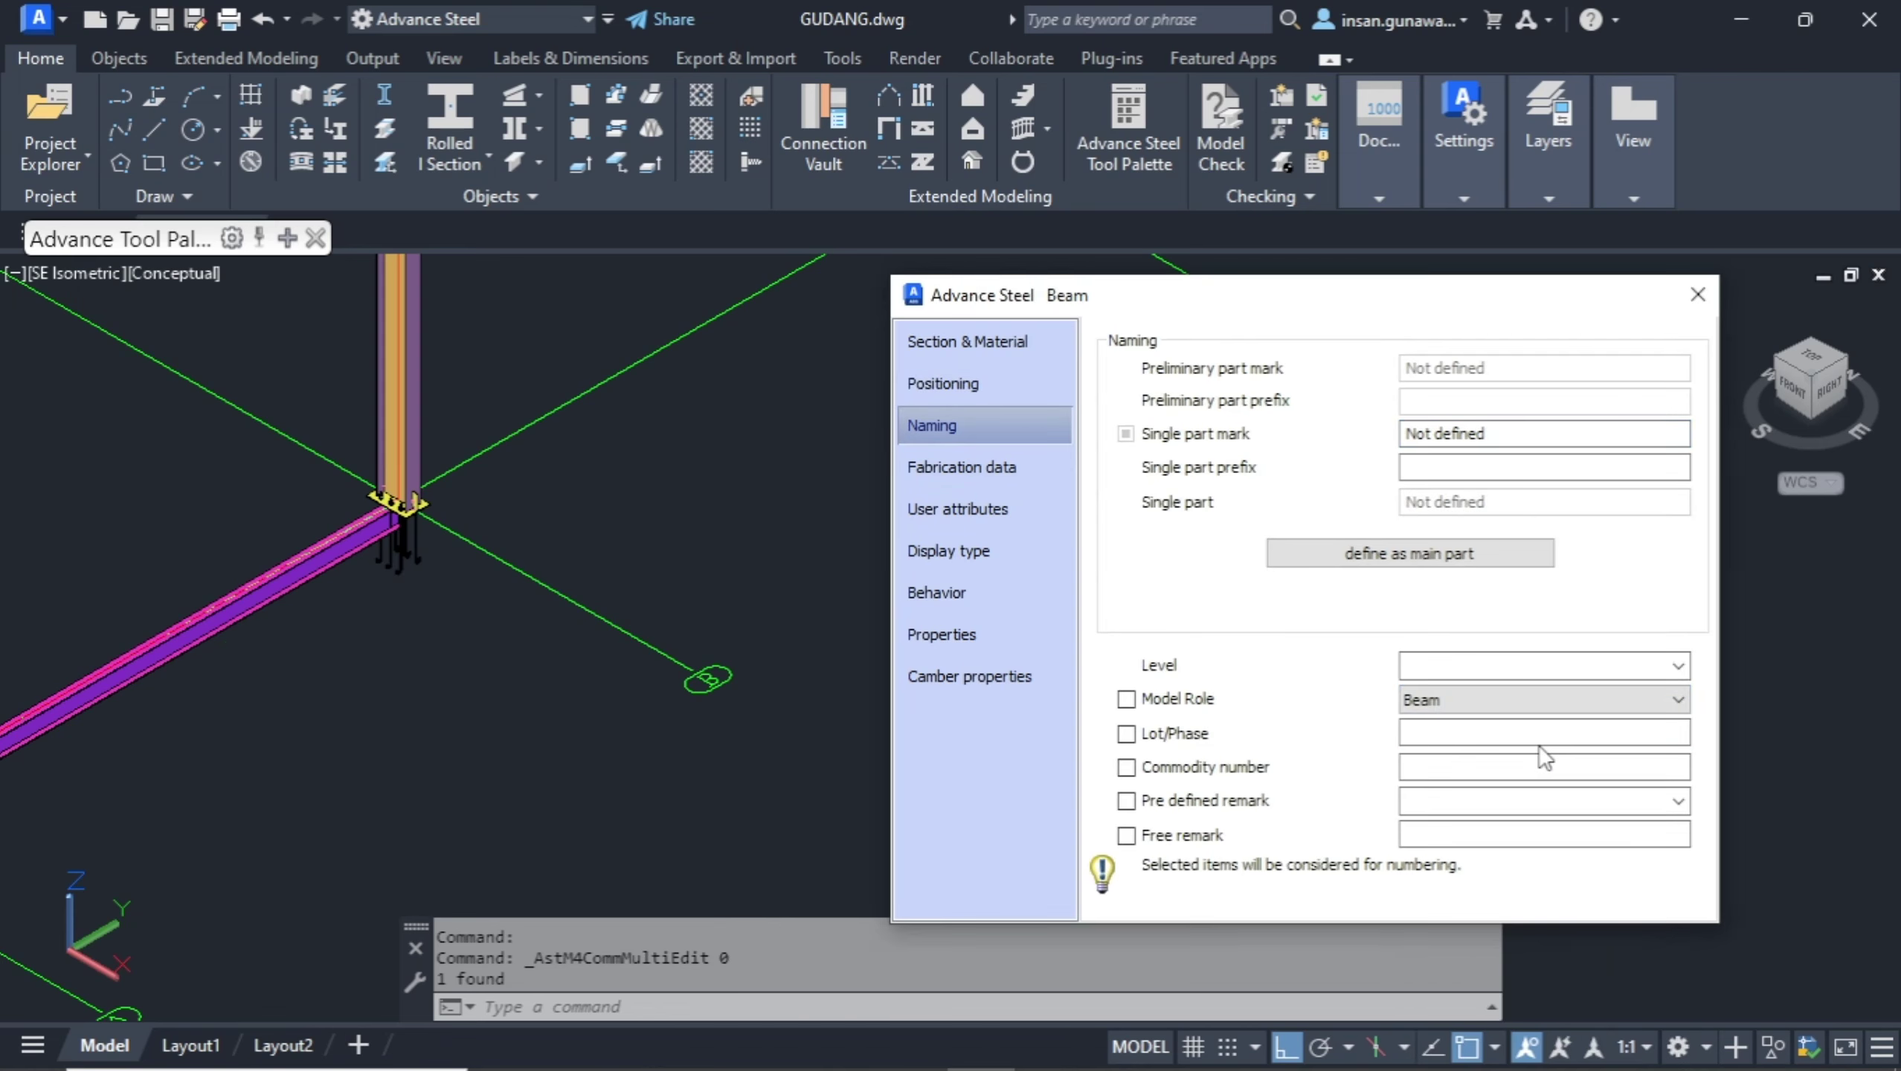
{"action": "left_click", "coordinate": [1698, 294]}
Move the tie beam vertically upward by 5200 between the grid A and grid B columns.
{"action": "middle_click_drag", "start_coordinate": [525, 608], "coordinate": [1248, 862]}
{"action": "scroll", "coordinate": [829, 668], "scroll_direction": "down", "scroll_amount": 2}
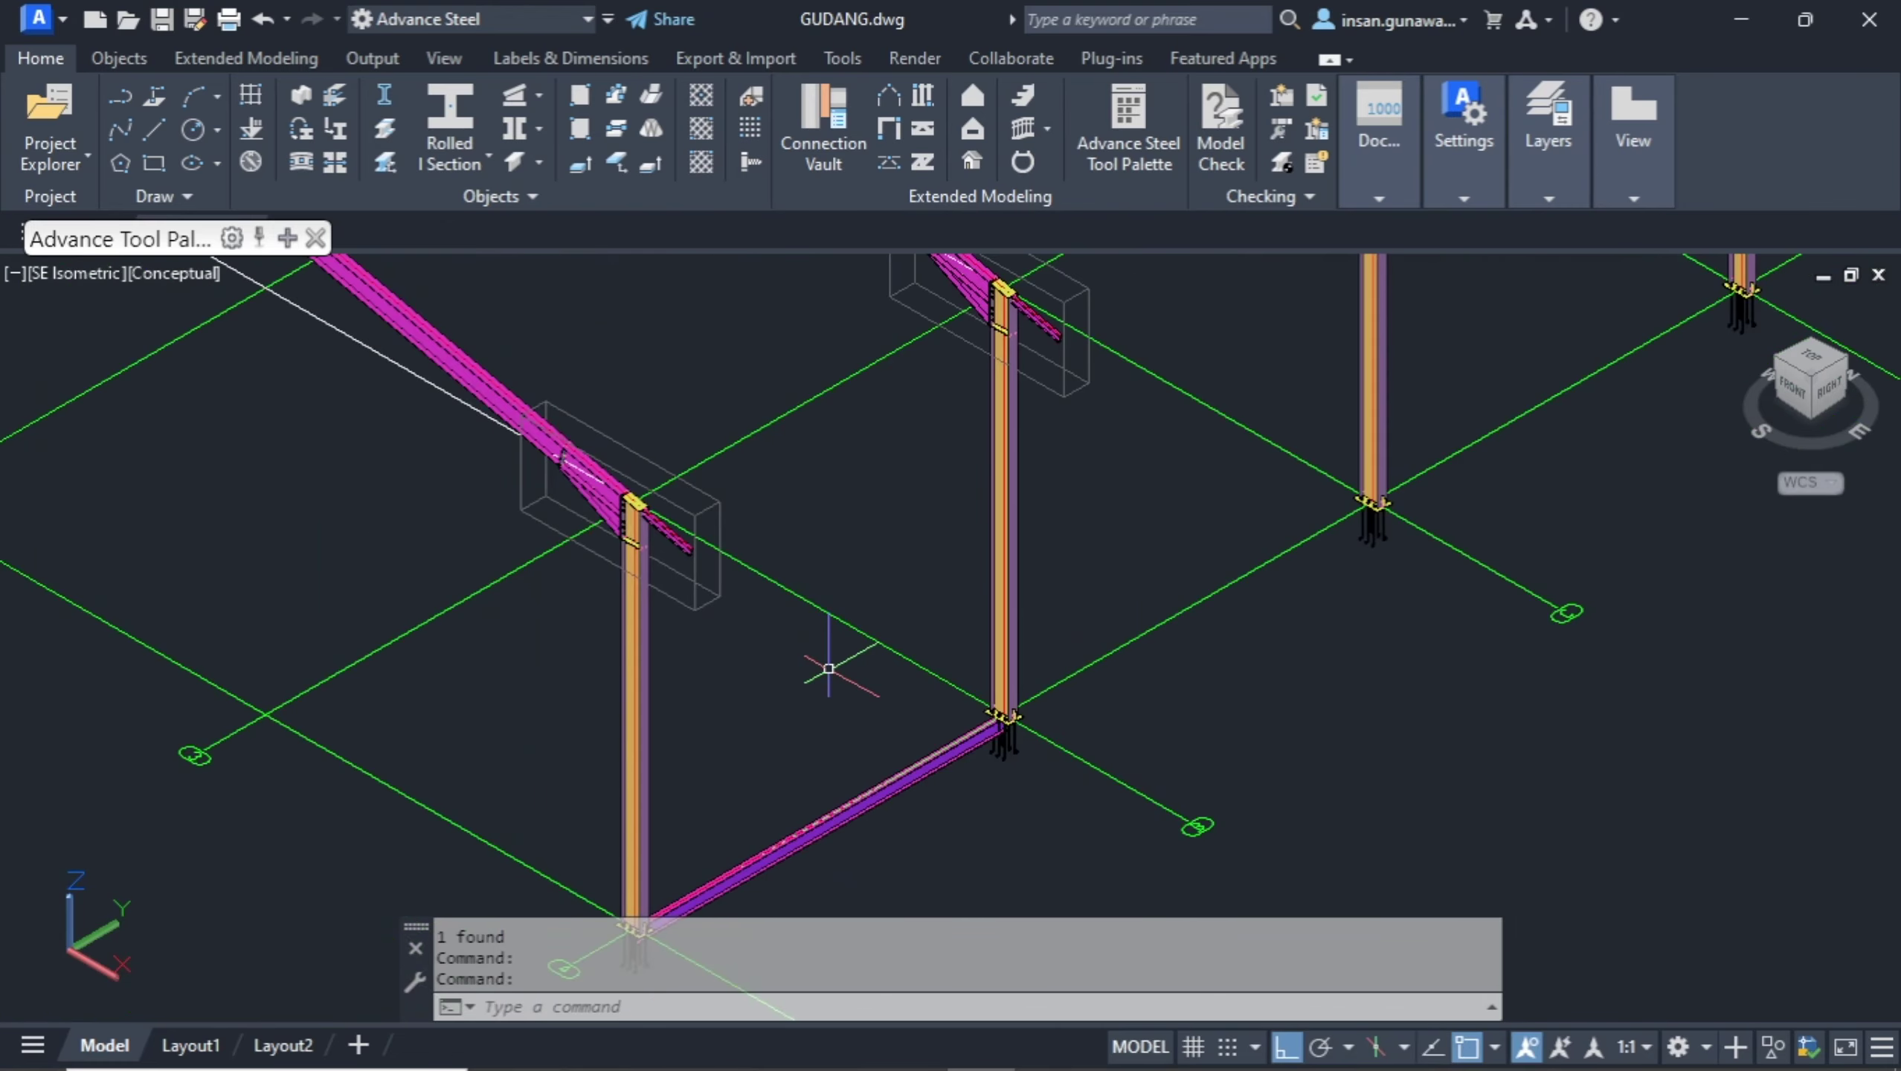
{"action": "key", "text": "Return"}
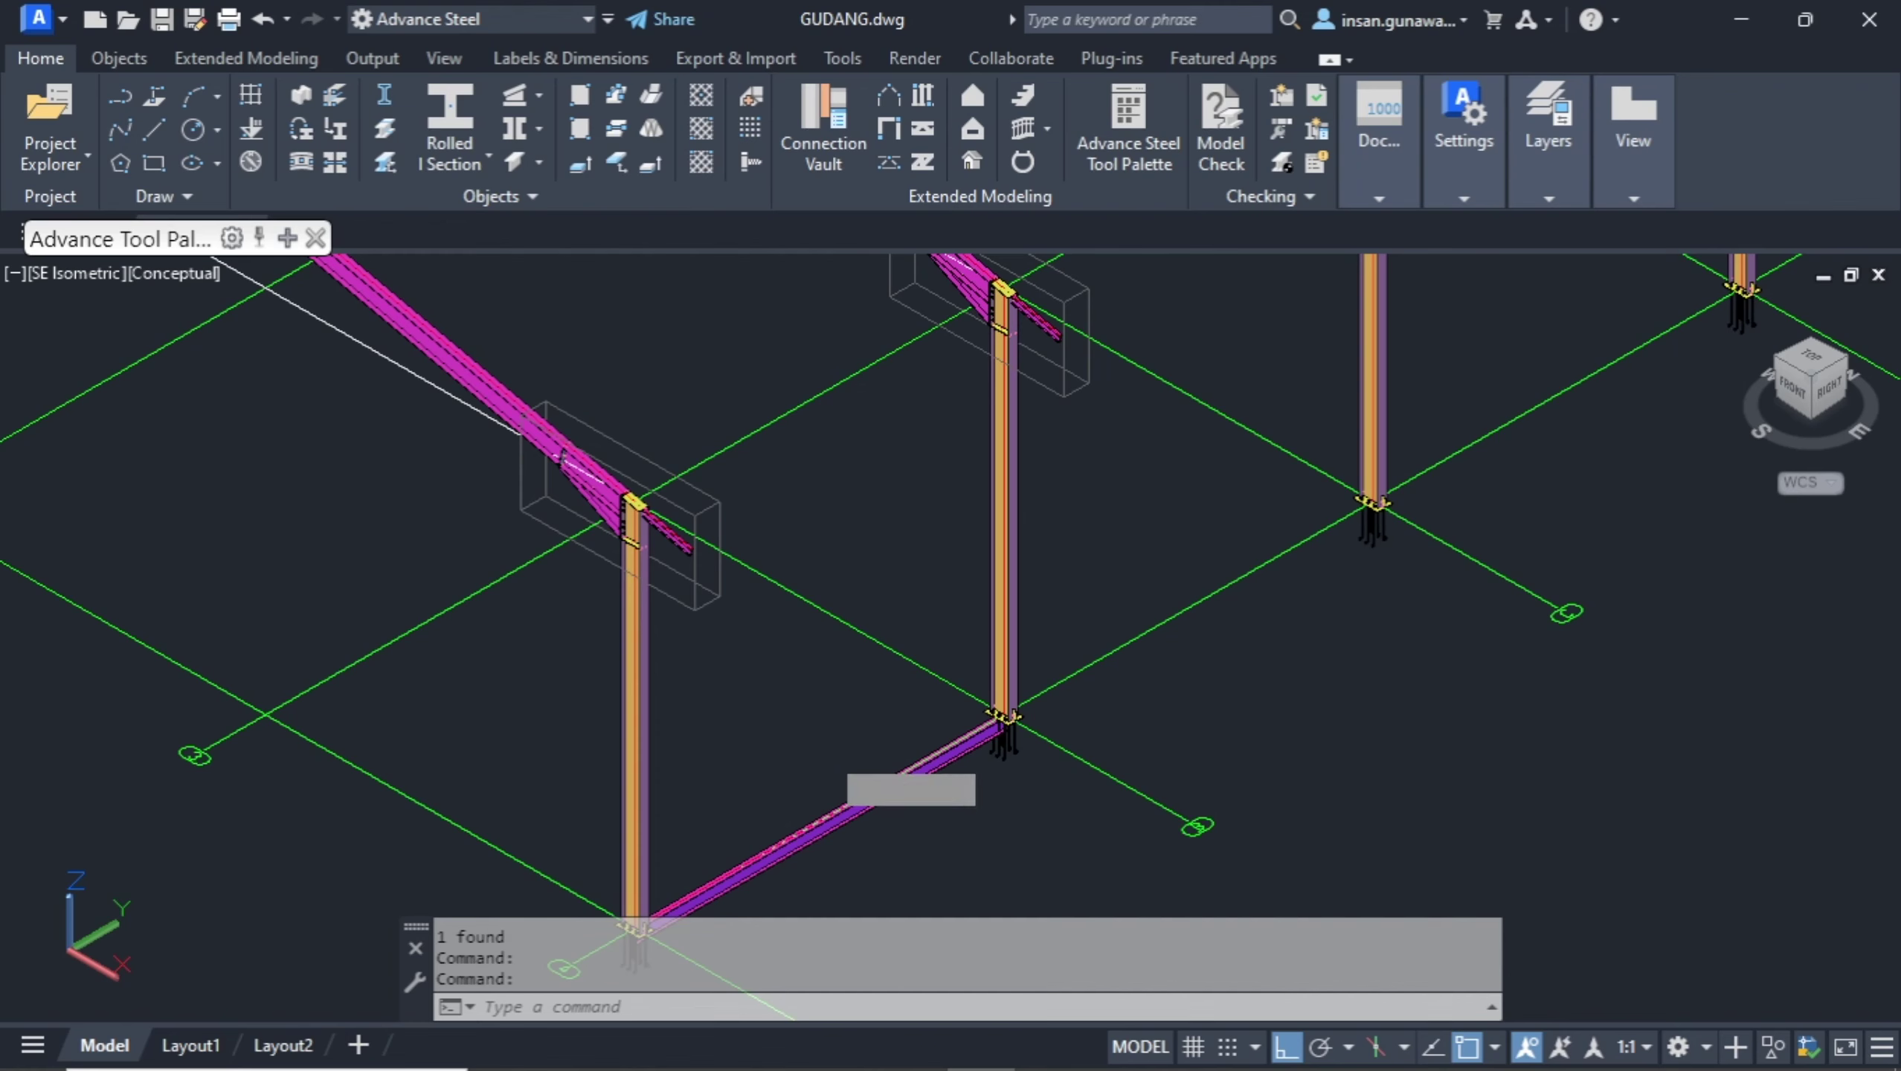
{"action": "left_click", "coordinate": [888, 785]}
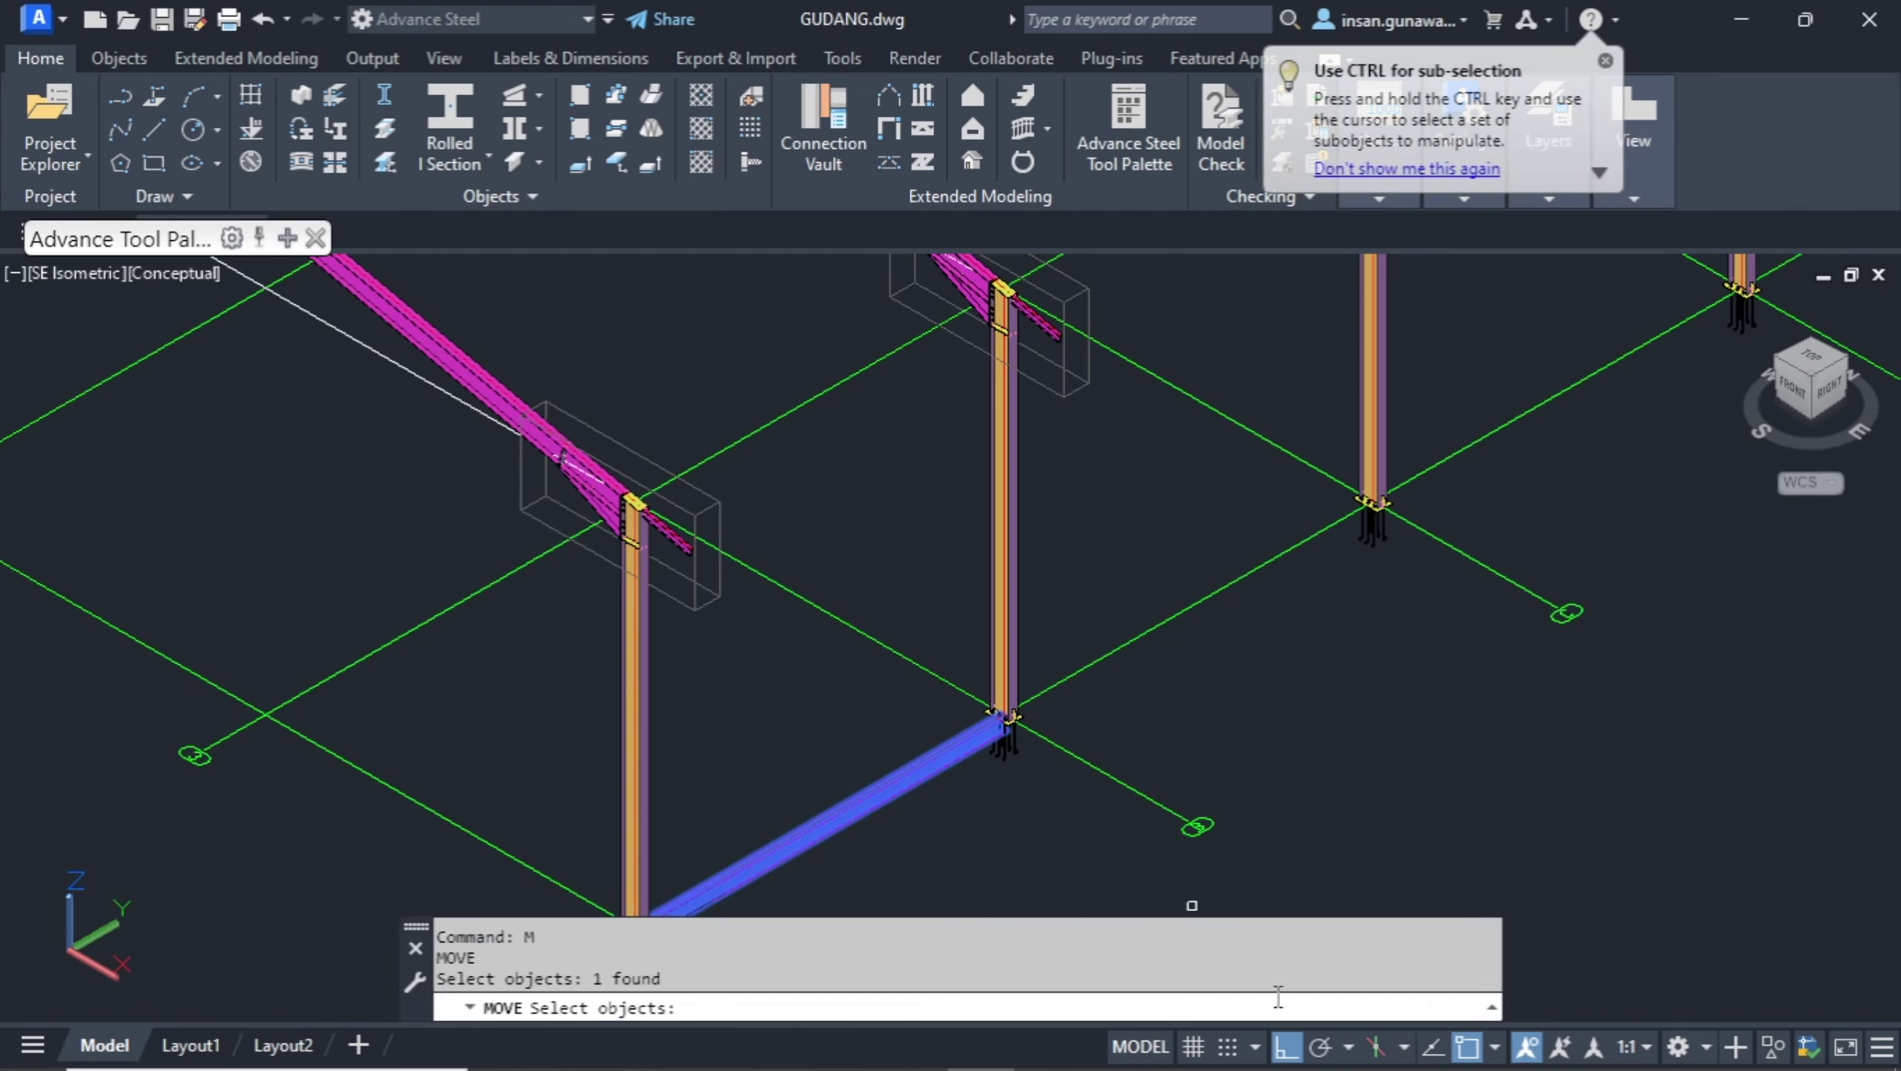
{"action": "key", "text": "Return"}
{"action": "left_click", "coordinate": [1254, 724]}
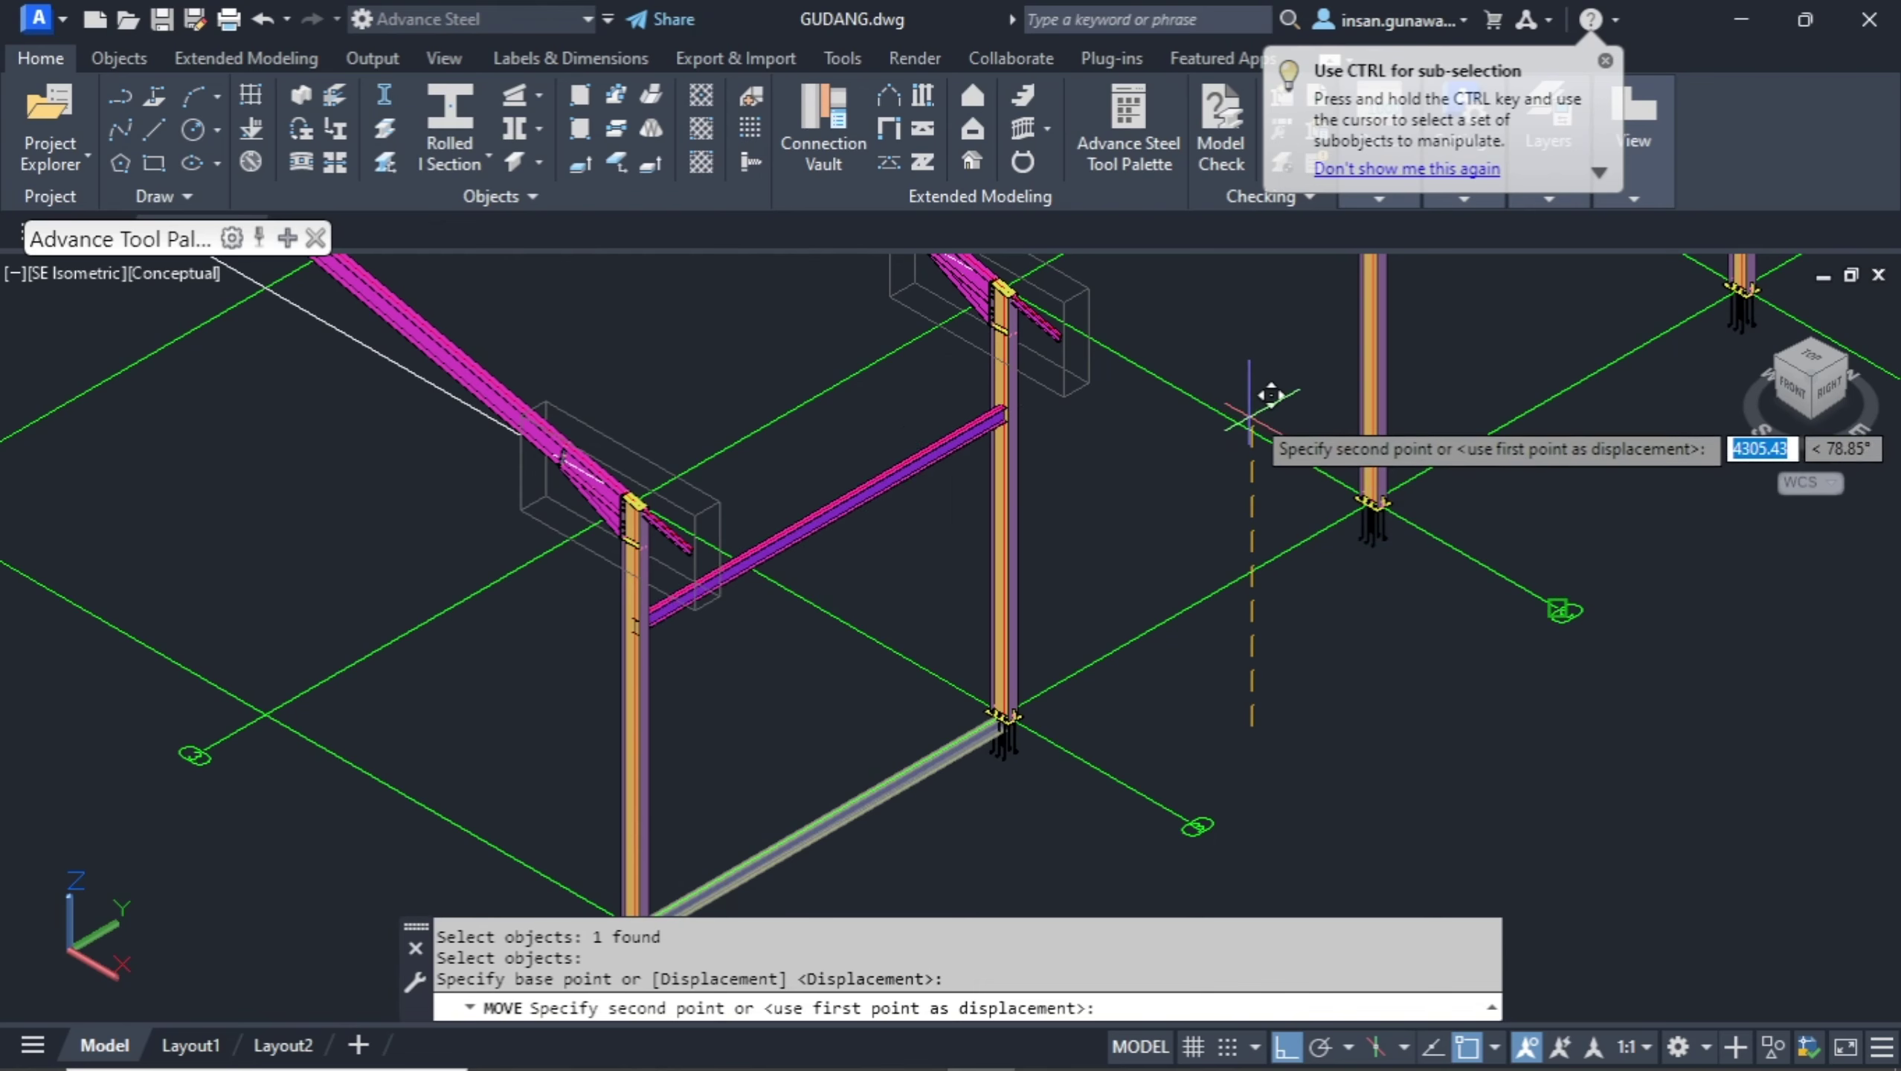
{"action": "scroll", "coordinate": [1259, 375], "scroll_direction": "up", "scroll_amount": 3}
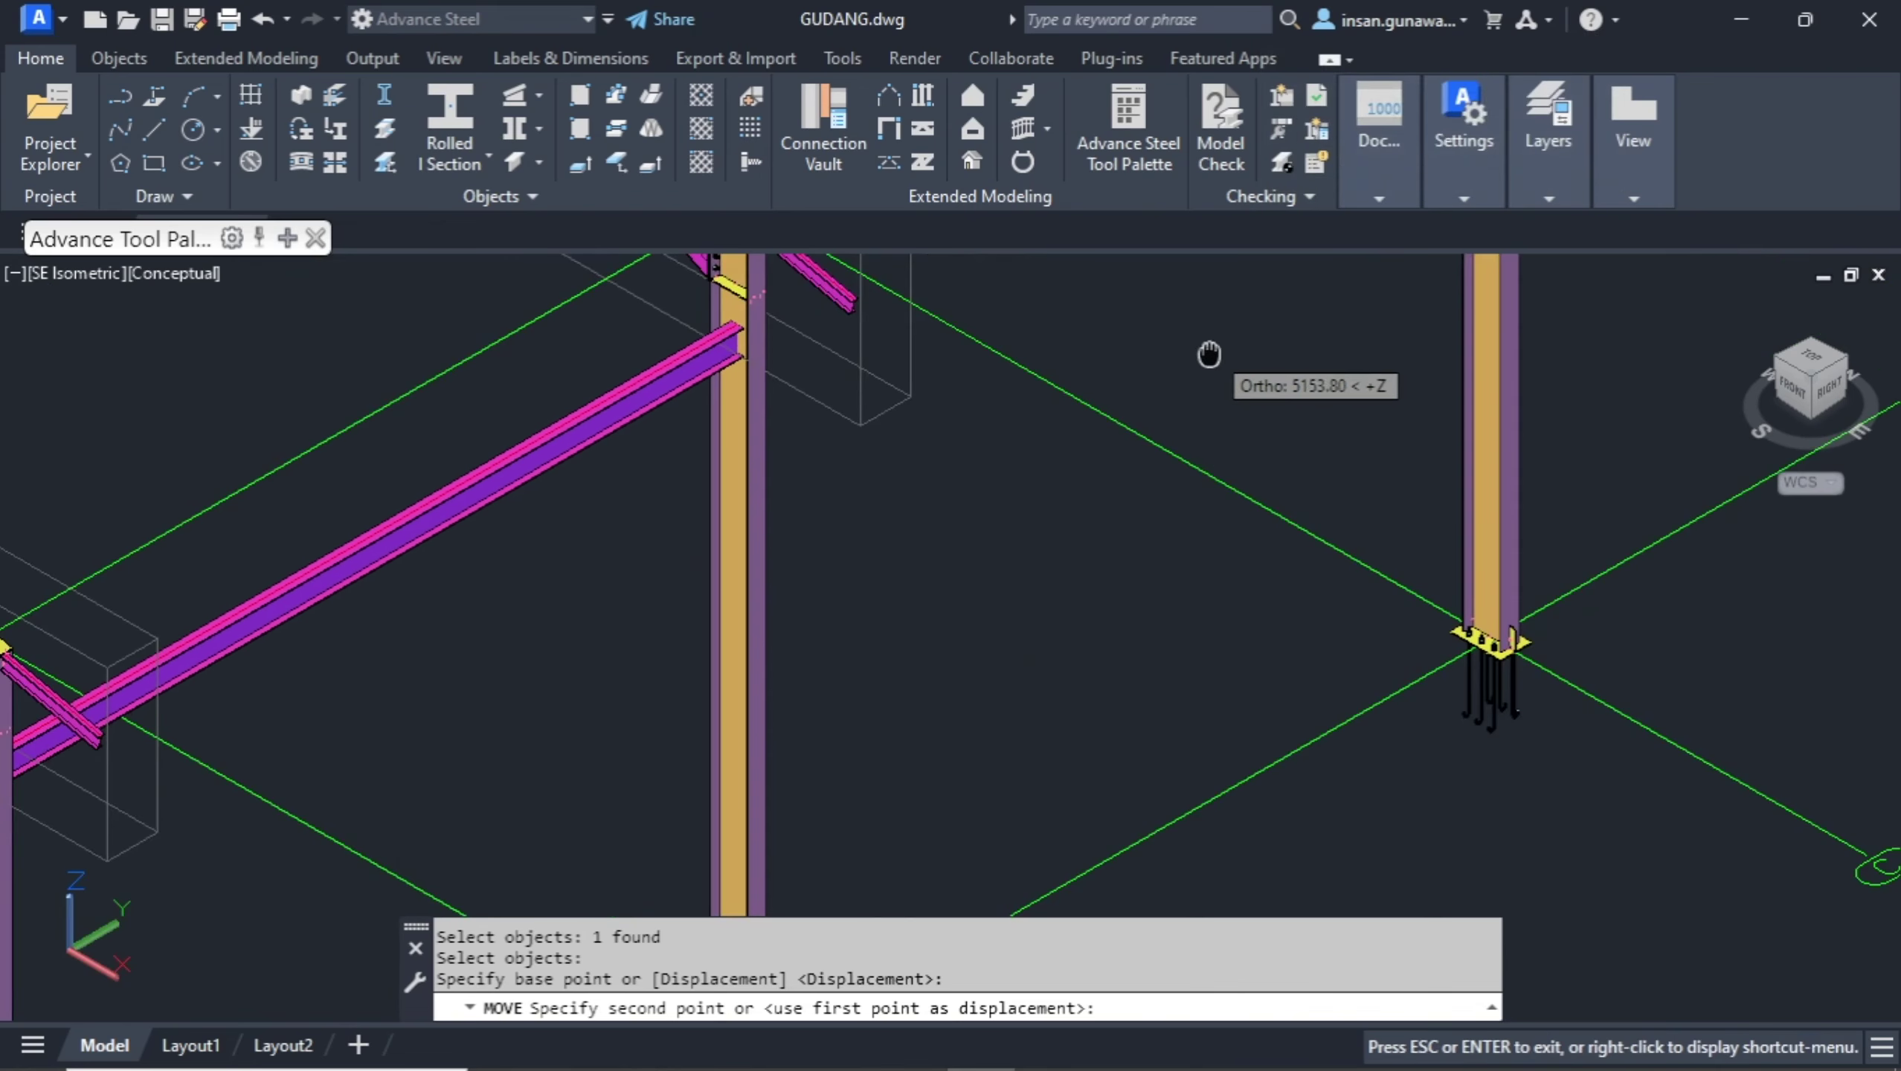
{"action": "middle_click_drag", "start_coordinate": [1209, 356], "coordinate": [1580, 259]}
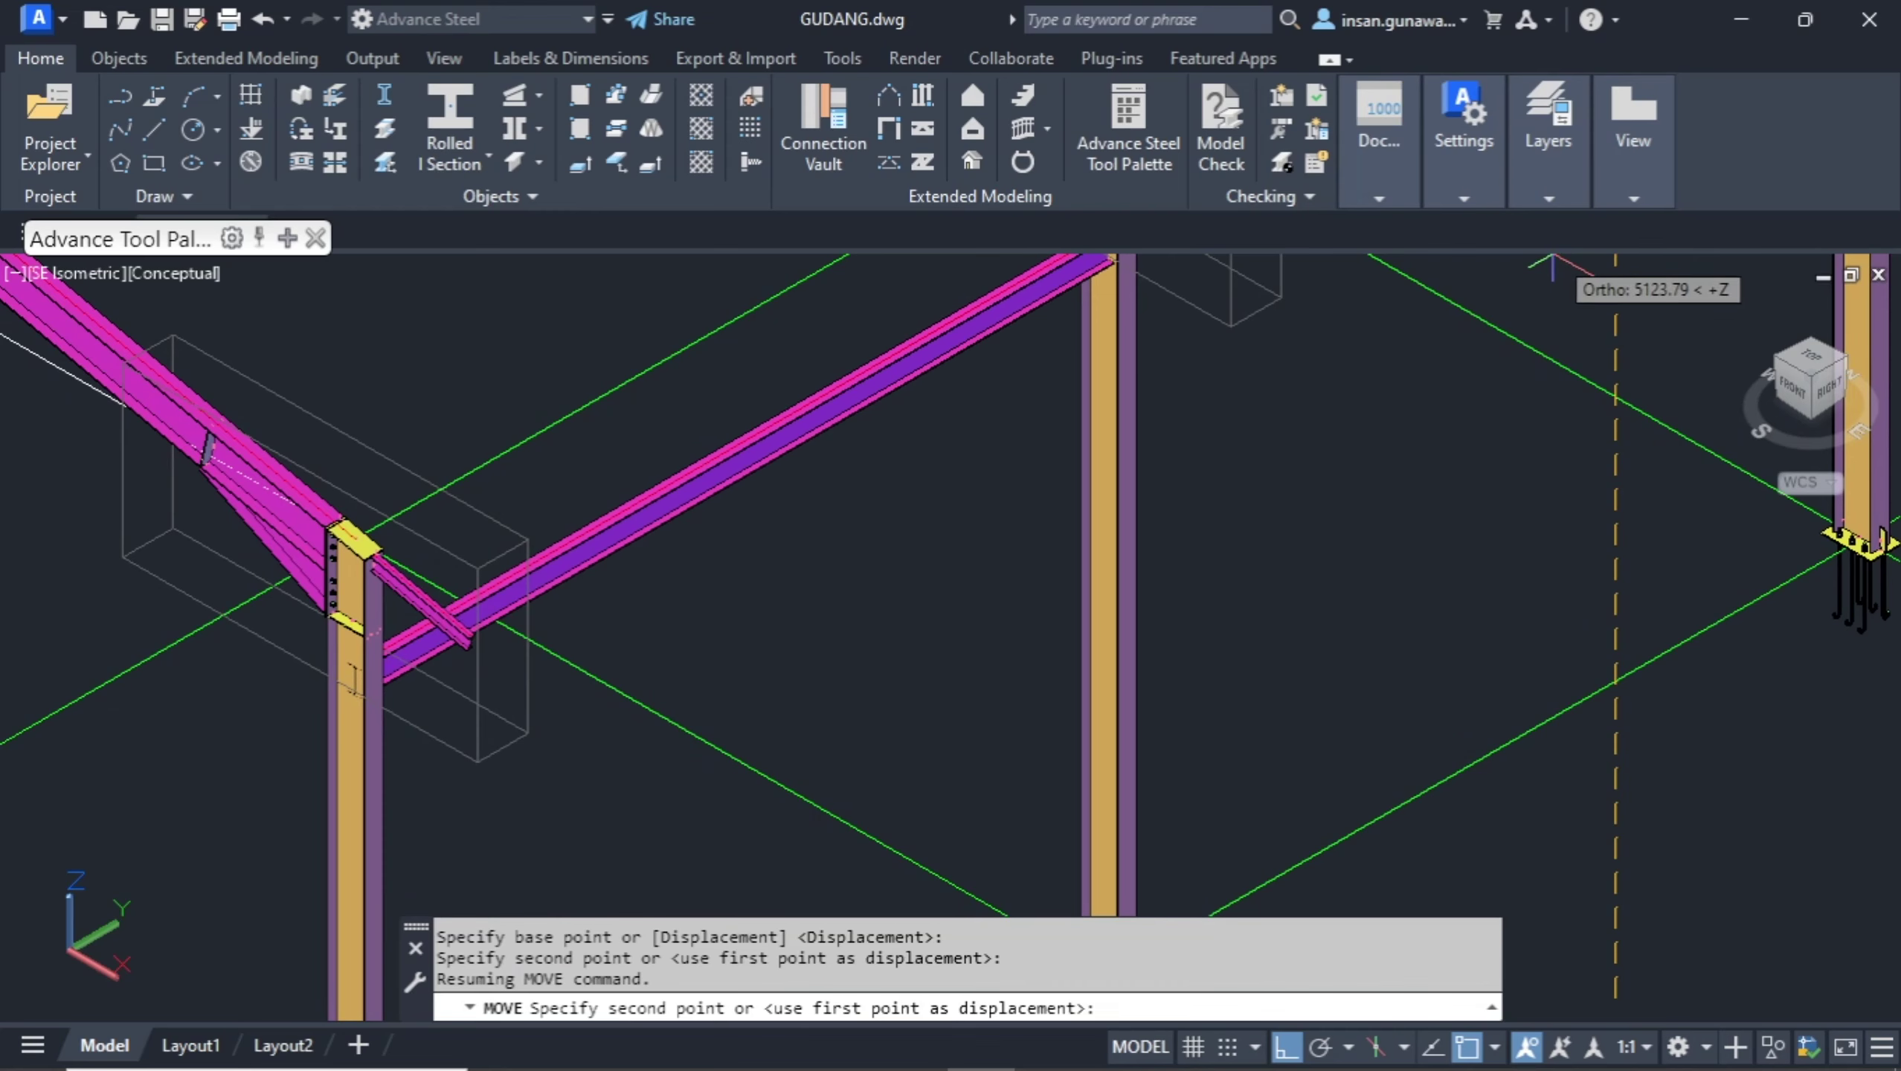
{"action": "middle_click_drag", "start_coordinate": [1553, 276], "coordinate": [1544, 429]}
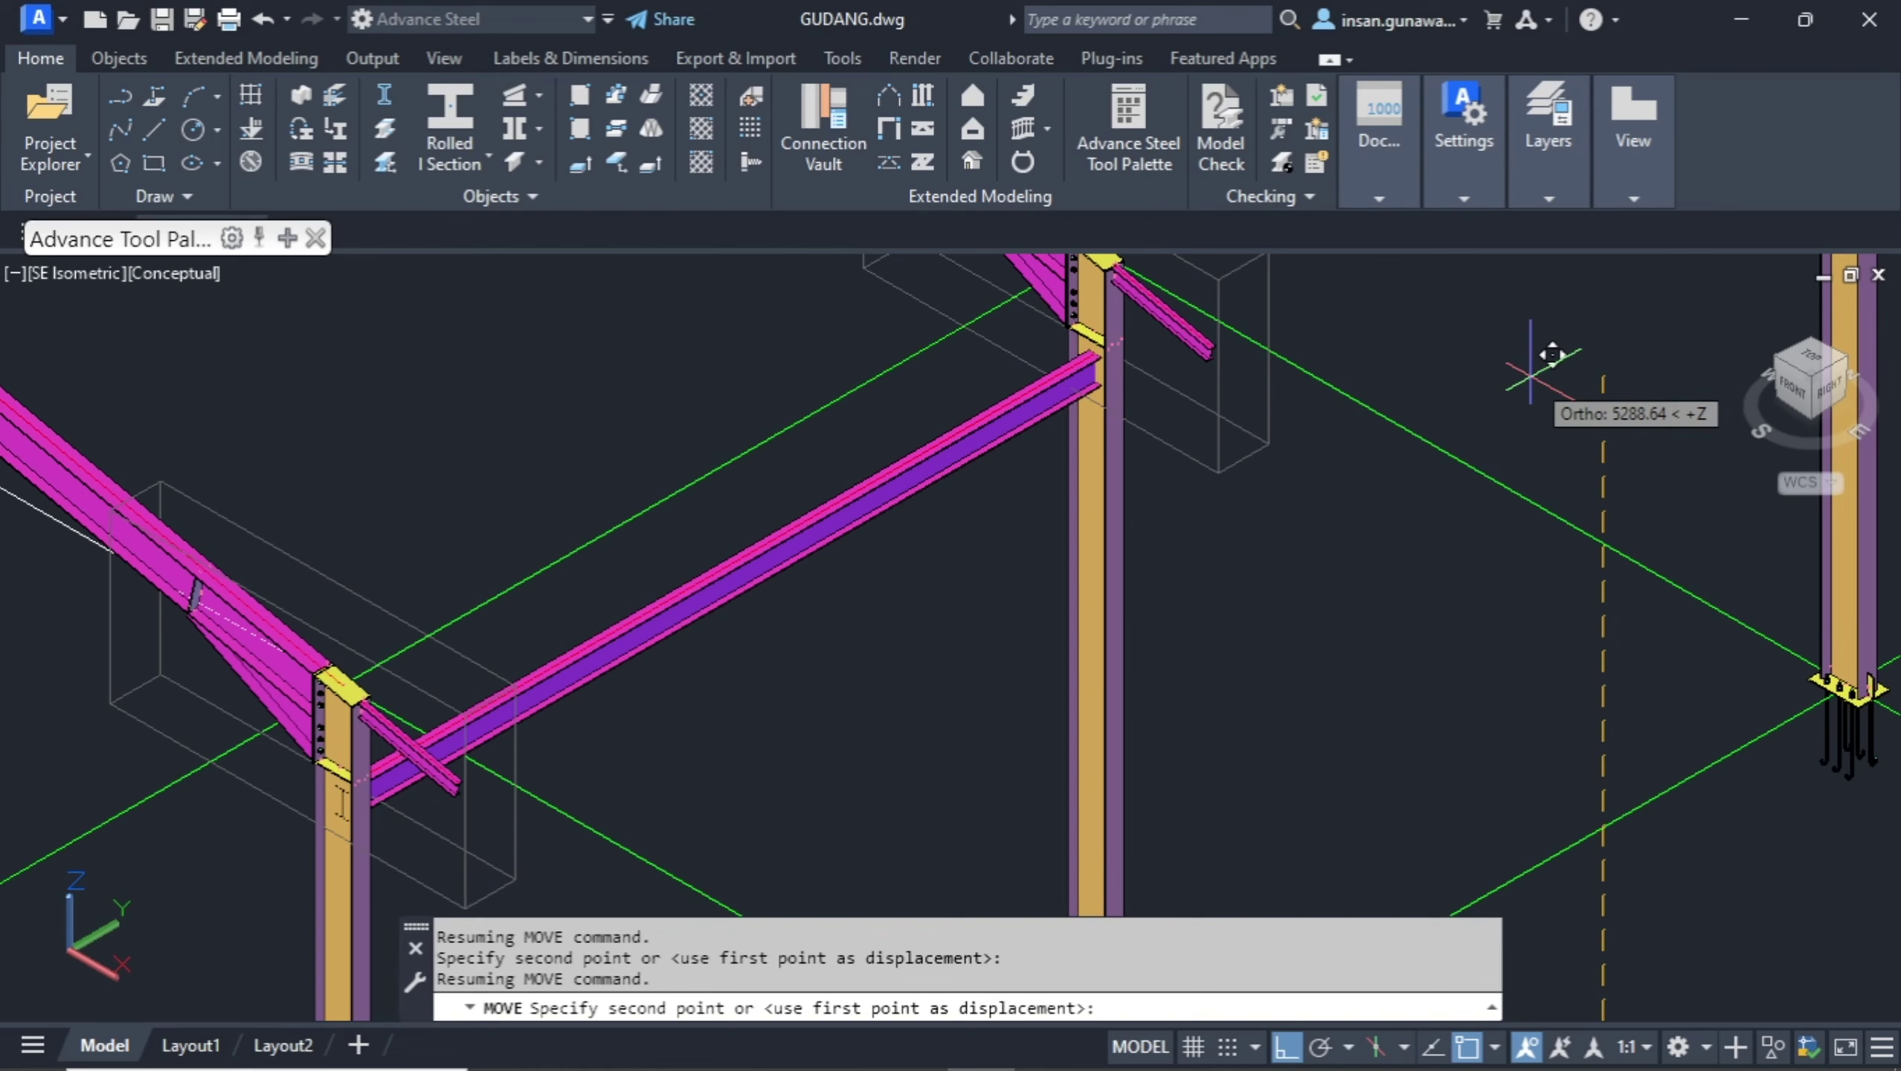
{"action": "type", "text": "5200"}
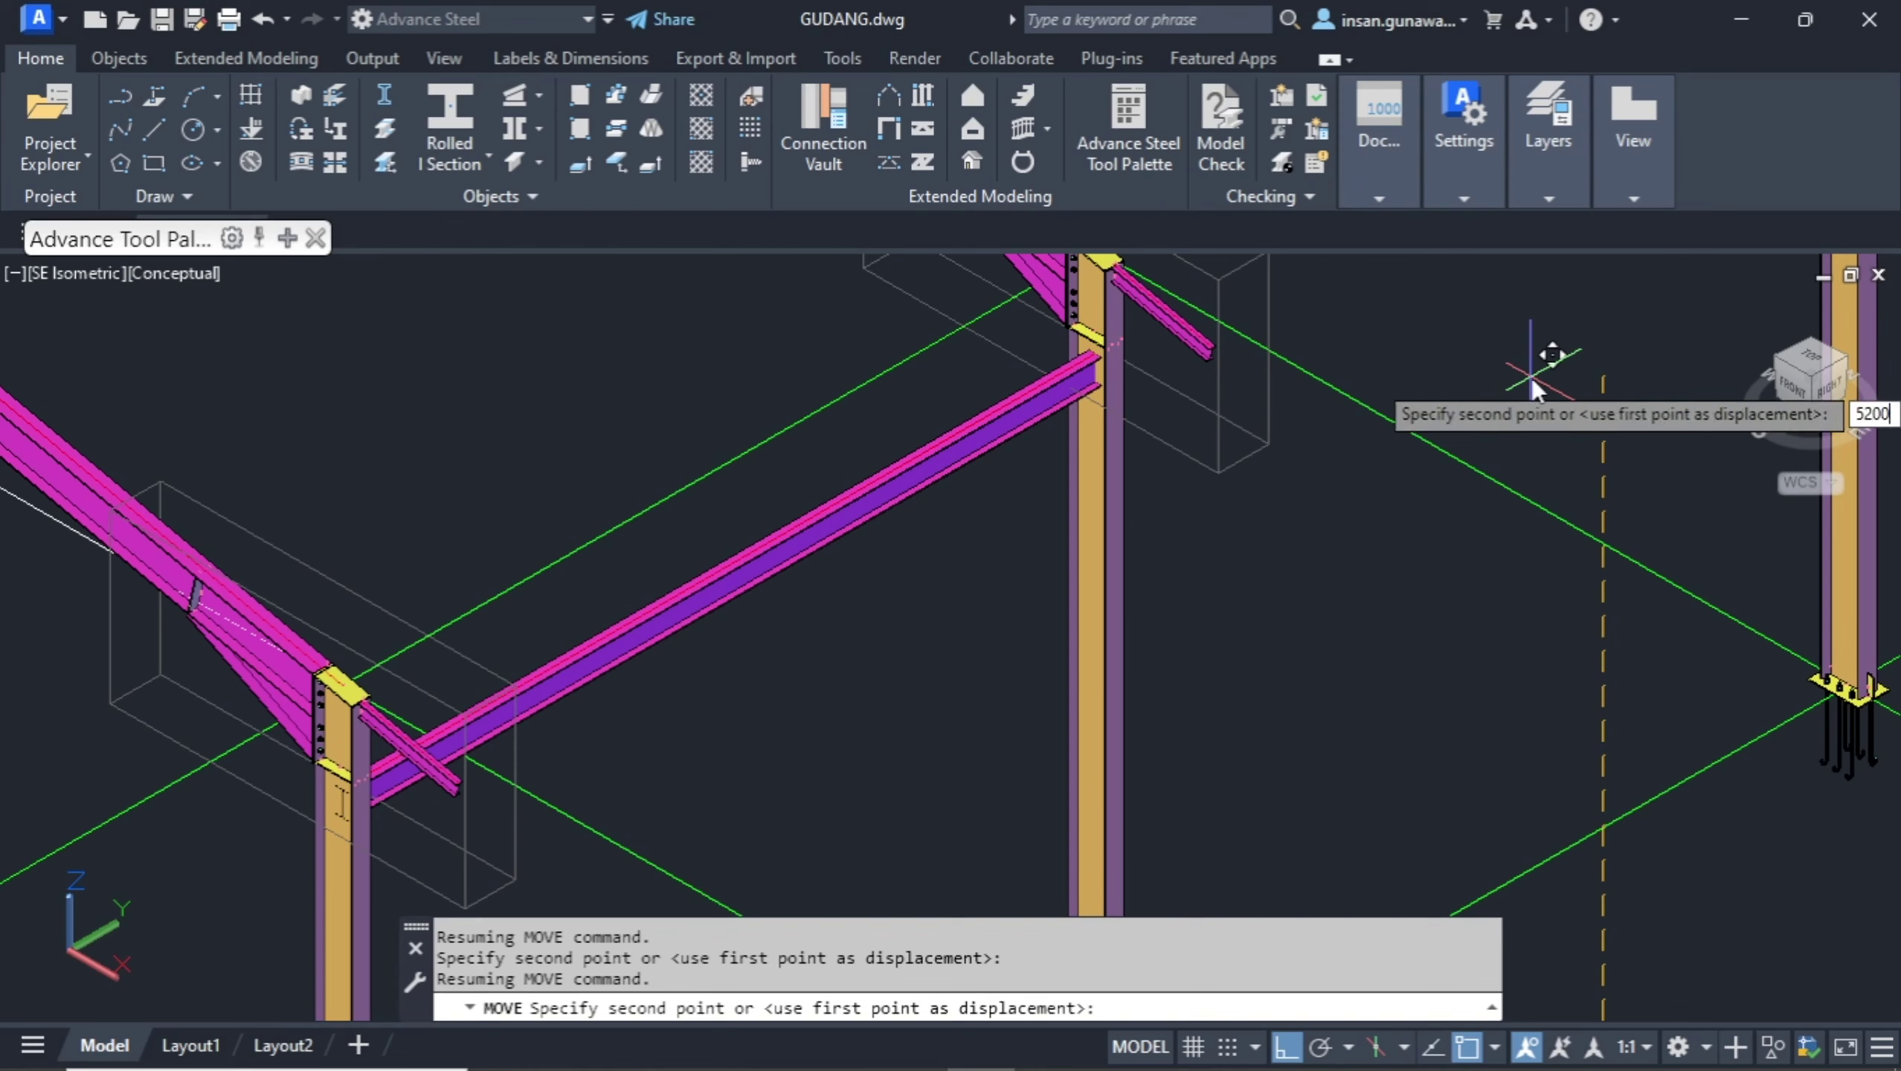
{"action": "key", "text": "Return"}
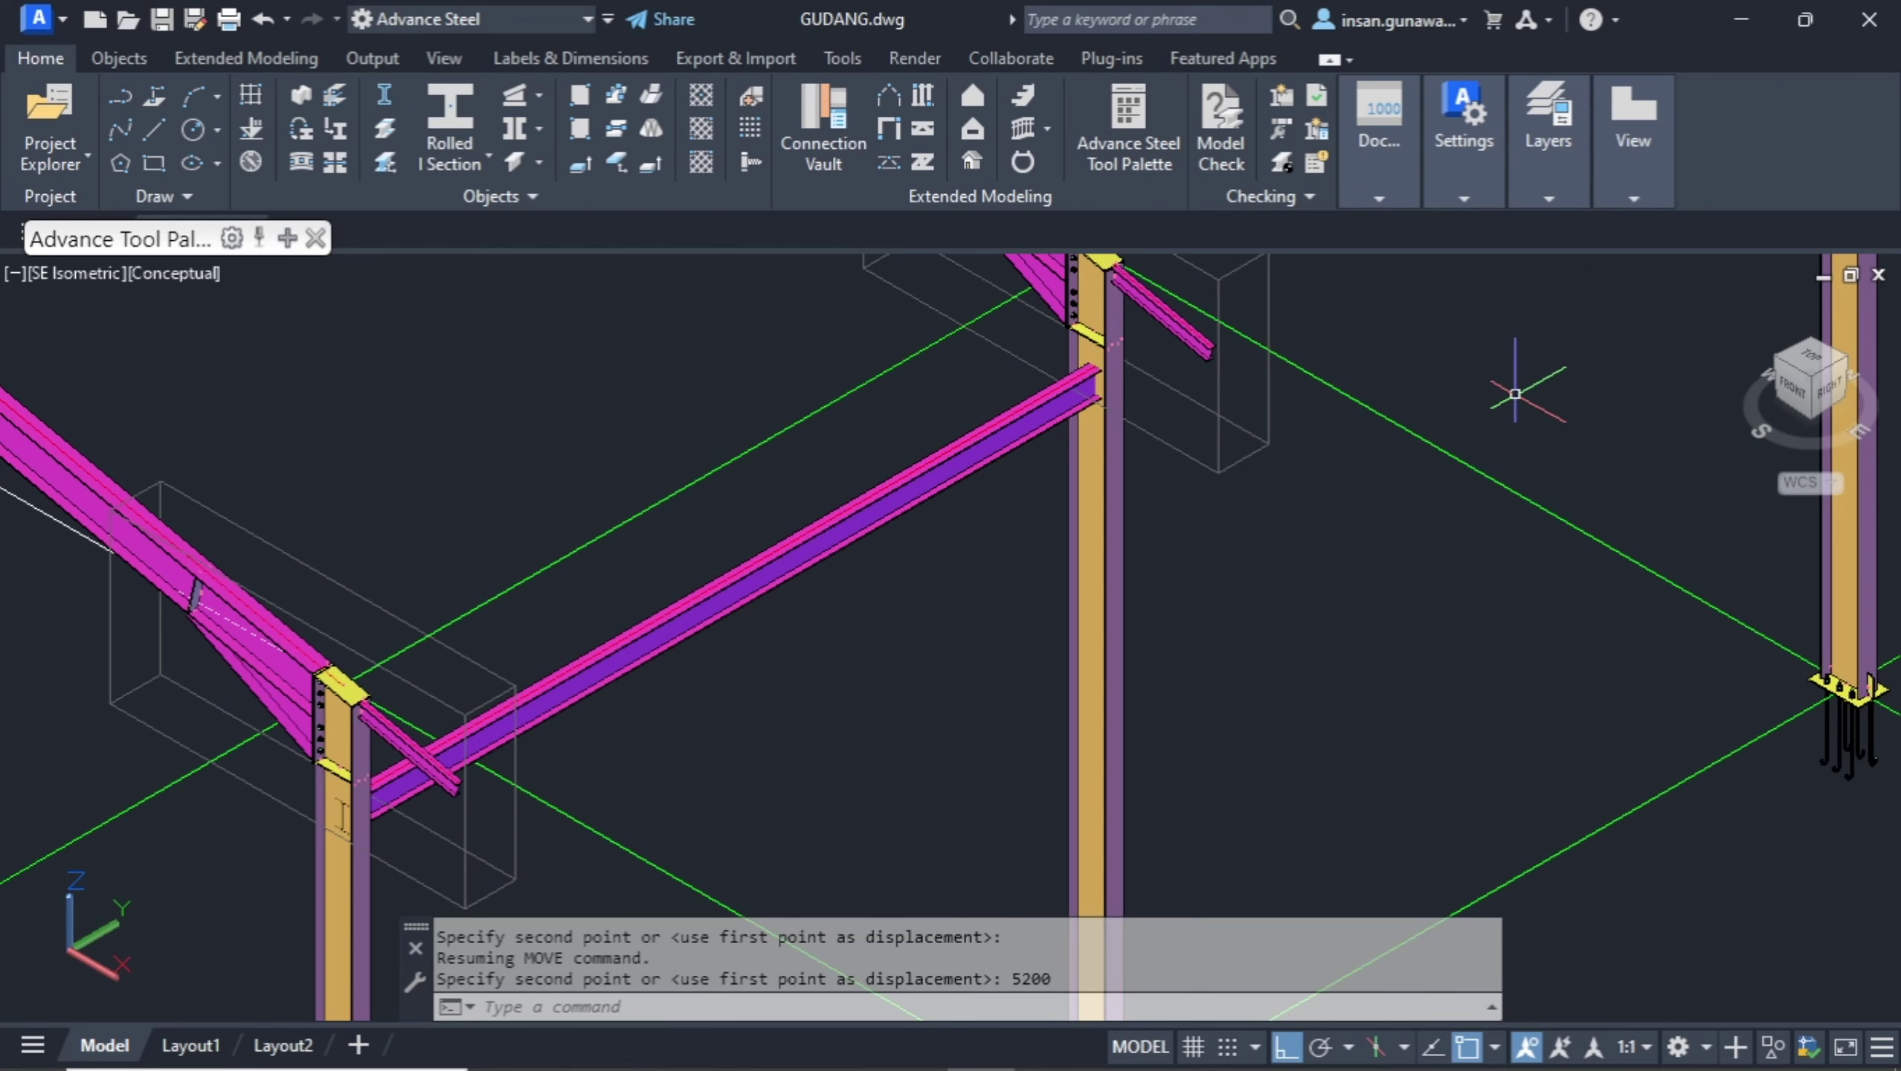
Inspect the raised tie beam between the grid A and grid B columns and the remaining bays of the warehouse frame.
{"action": "scroll", "coordinate": [466, 721], "scroll_direction": "down", "scroll_amount": 6}
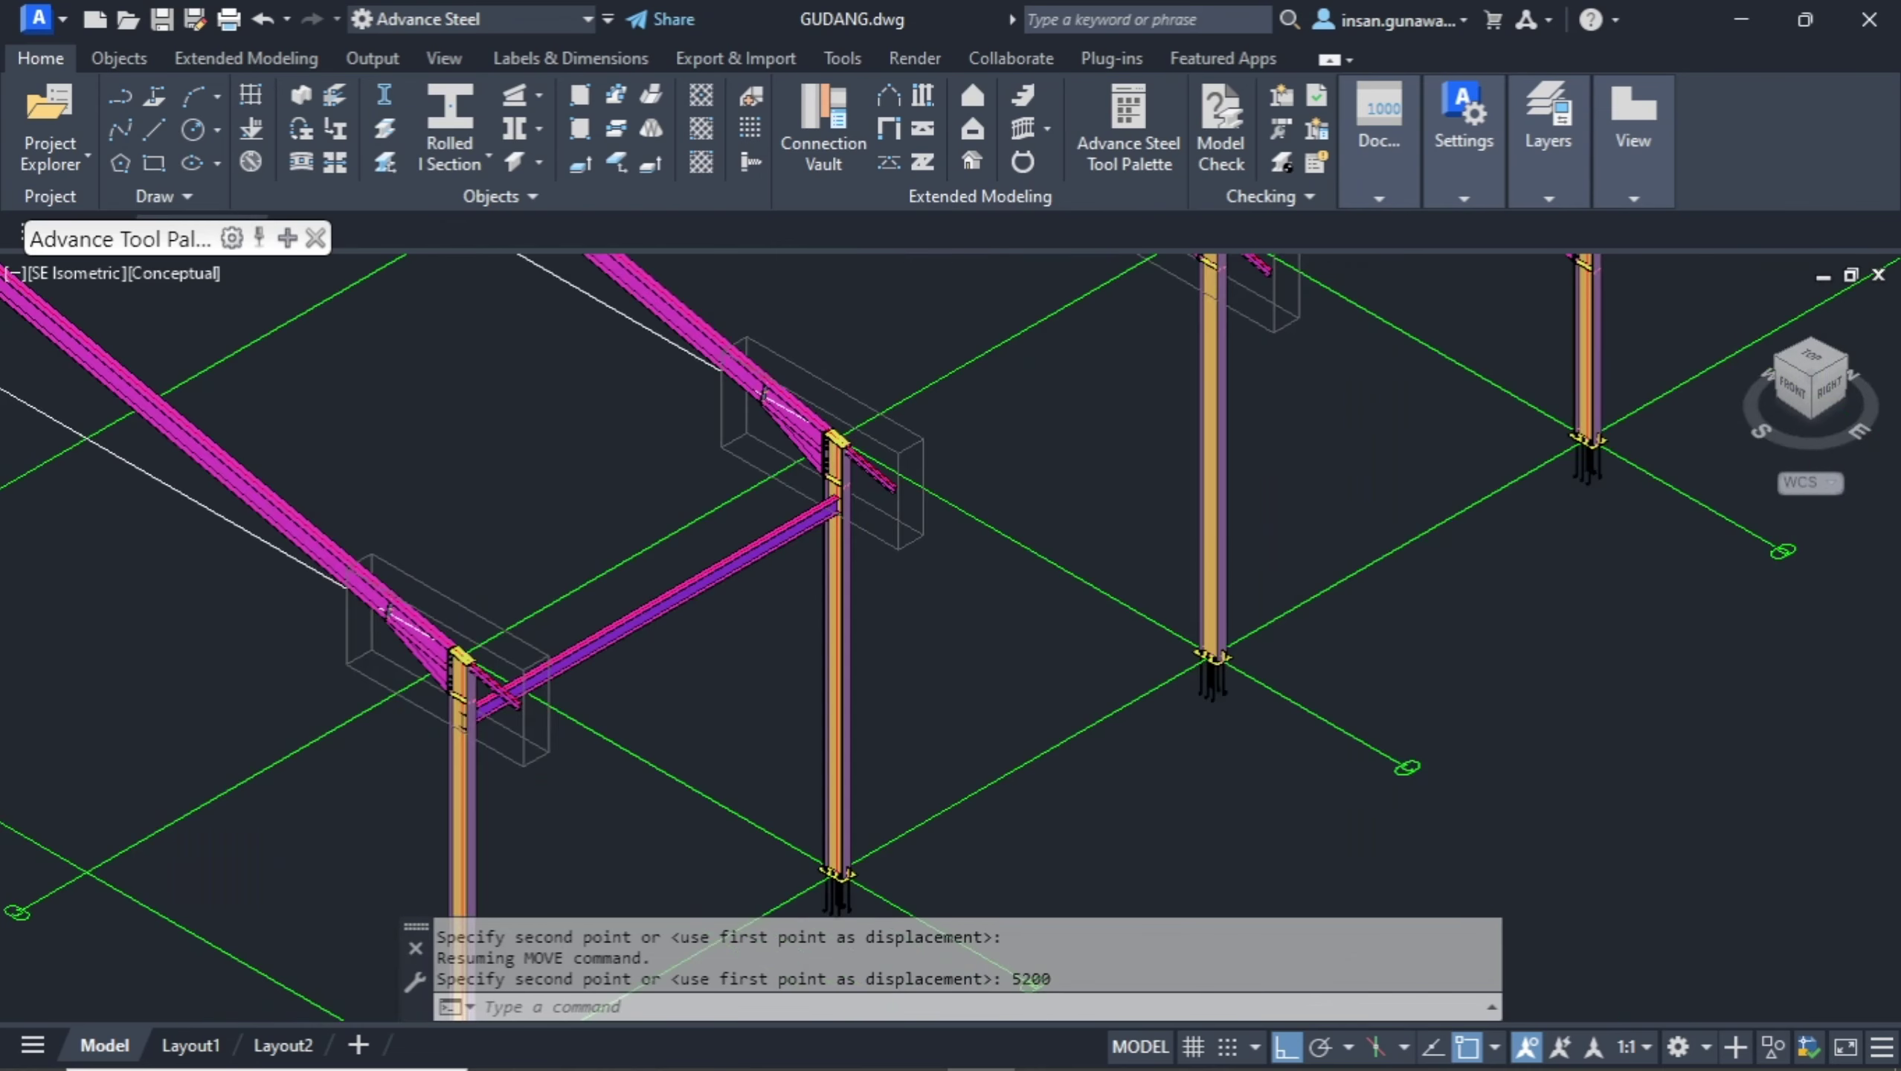
{"action": "scroll", "coordinate": [651, 605], "scroll_direction": "up", "scroll_amount": 3}
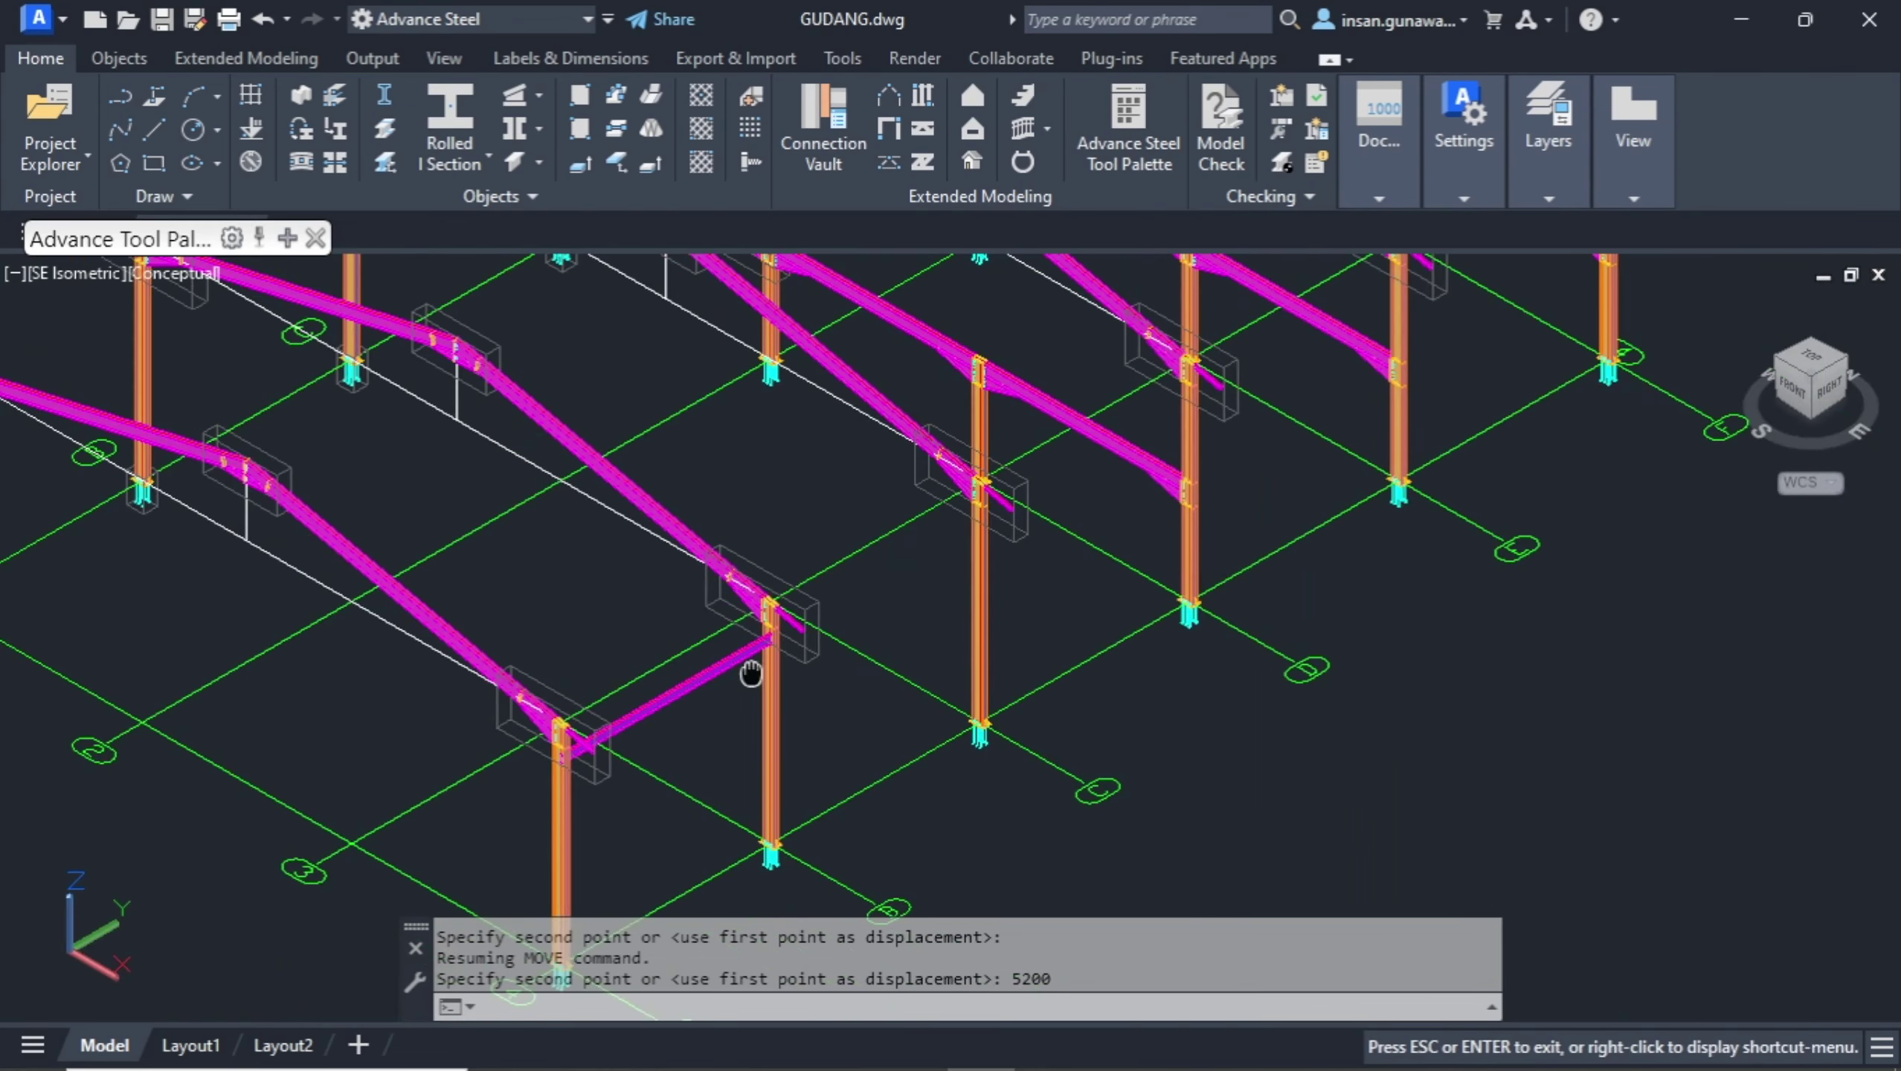
{"action": "middle_click_drag", "start_coordinate": [756, 666], "coordinate": [939, 681]}
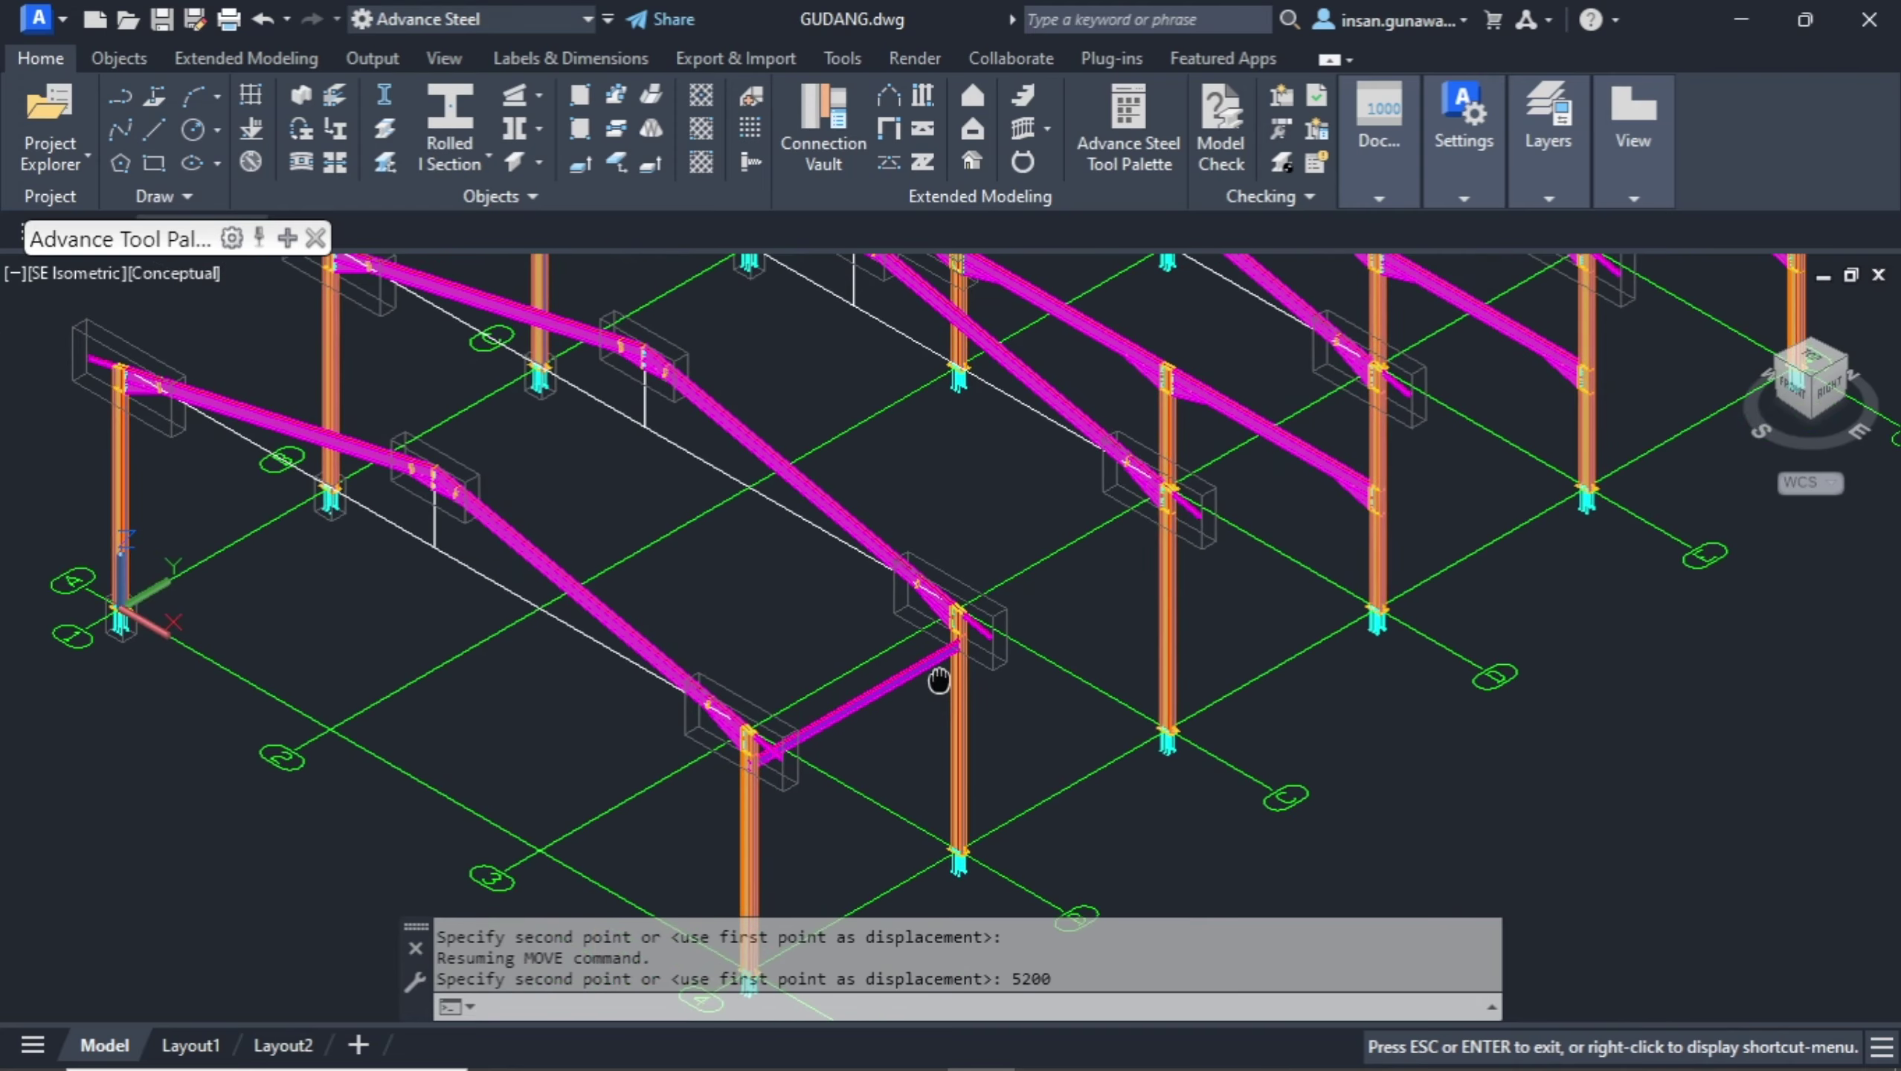
{"action": "key", "text": "Escape"}
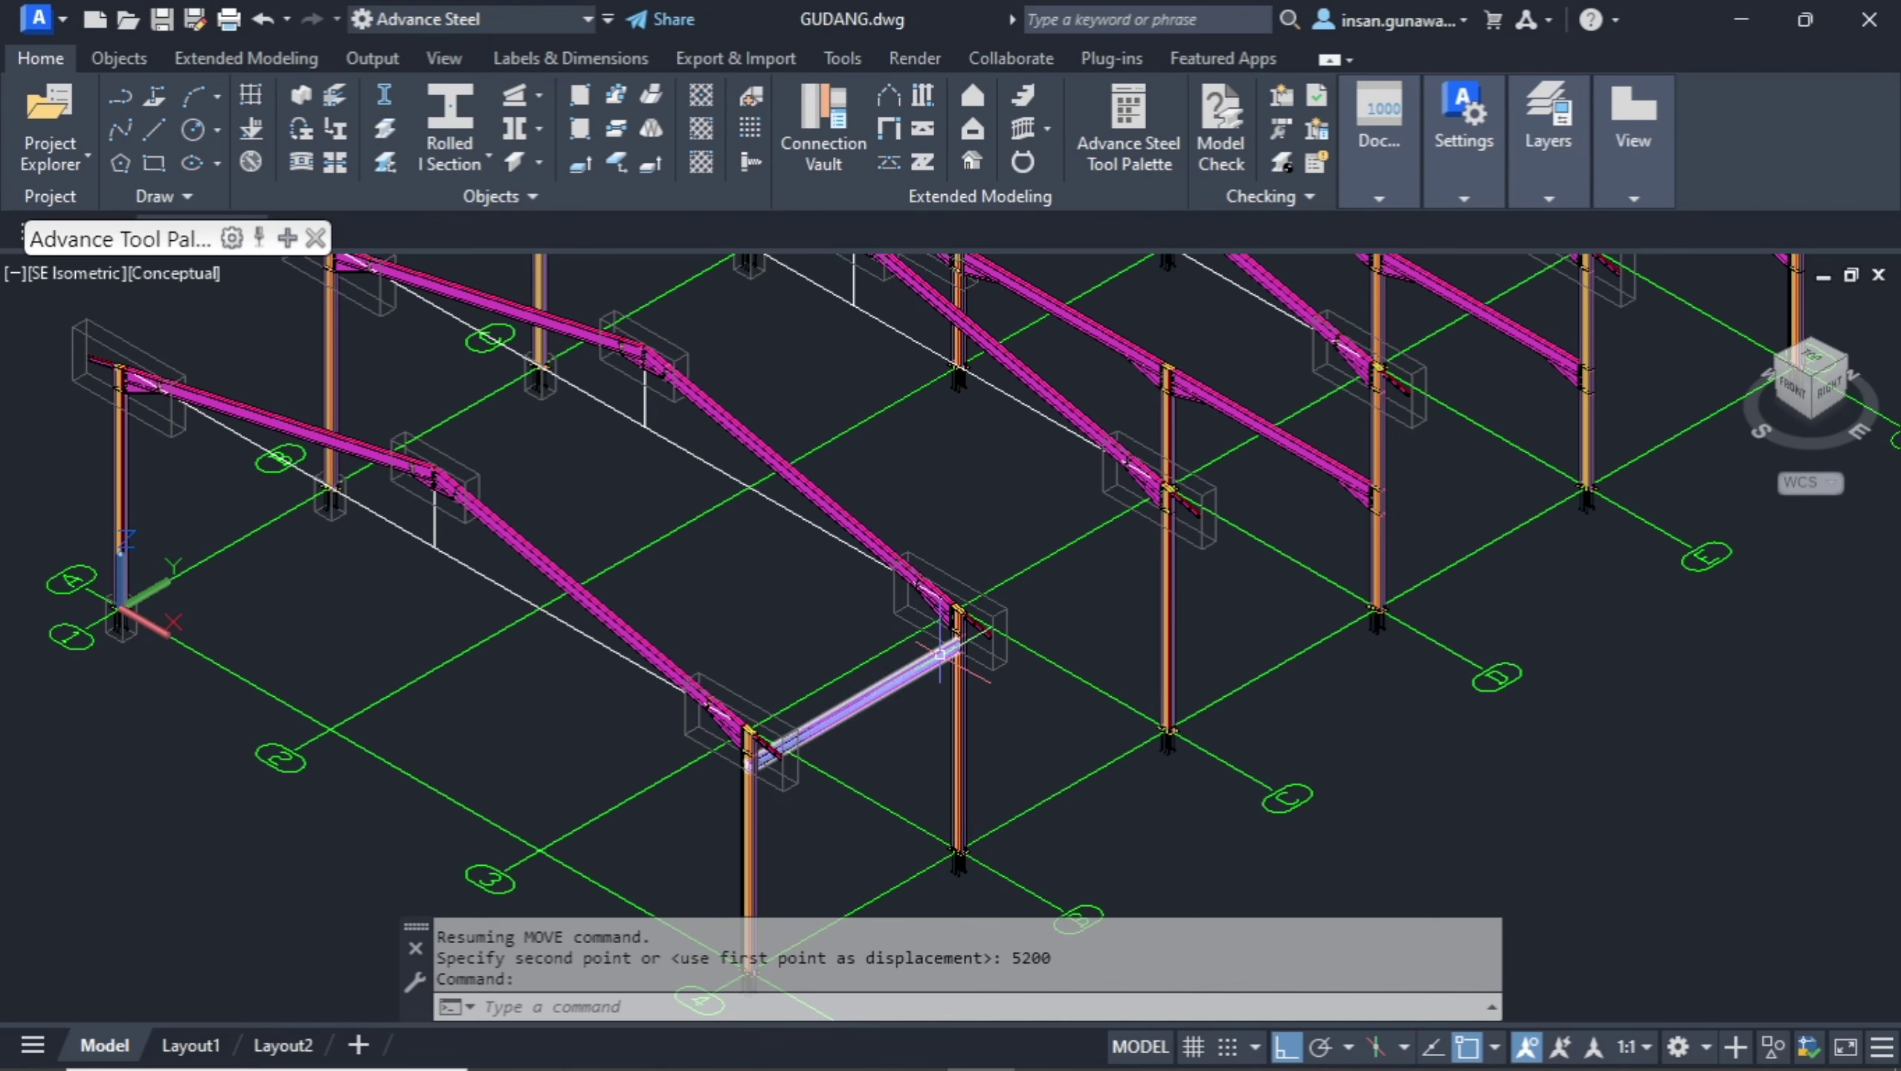
{"action": "middle_click_drag", "start_coordinate": [1152, 665], "coordinate": [1149, 673]}
{"action": "scroll", "coordinate": [1070, 627], "scroll_direction": "down", "scroll_amount": 5}
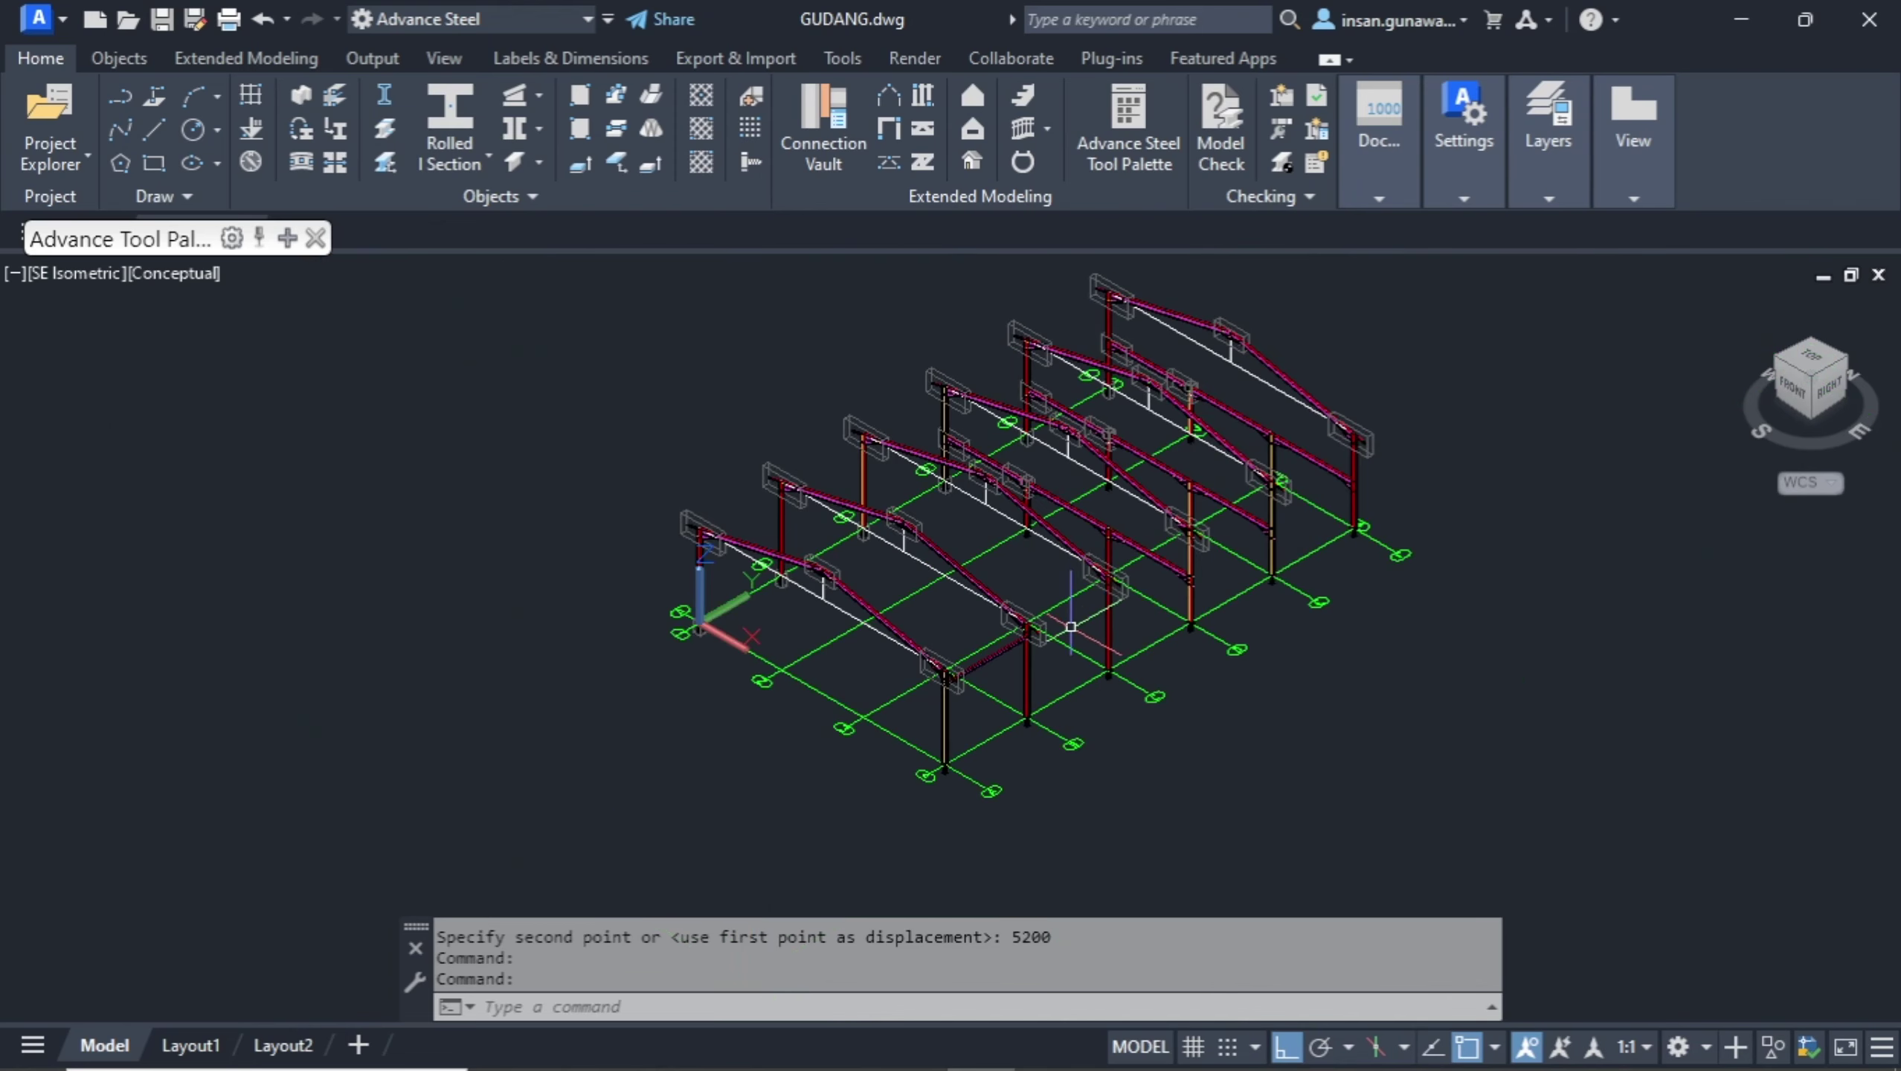
{"action": "scroll", "coordinate": [1070, 611], "scroll_direction": "up", "scroll_amount": 5}
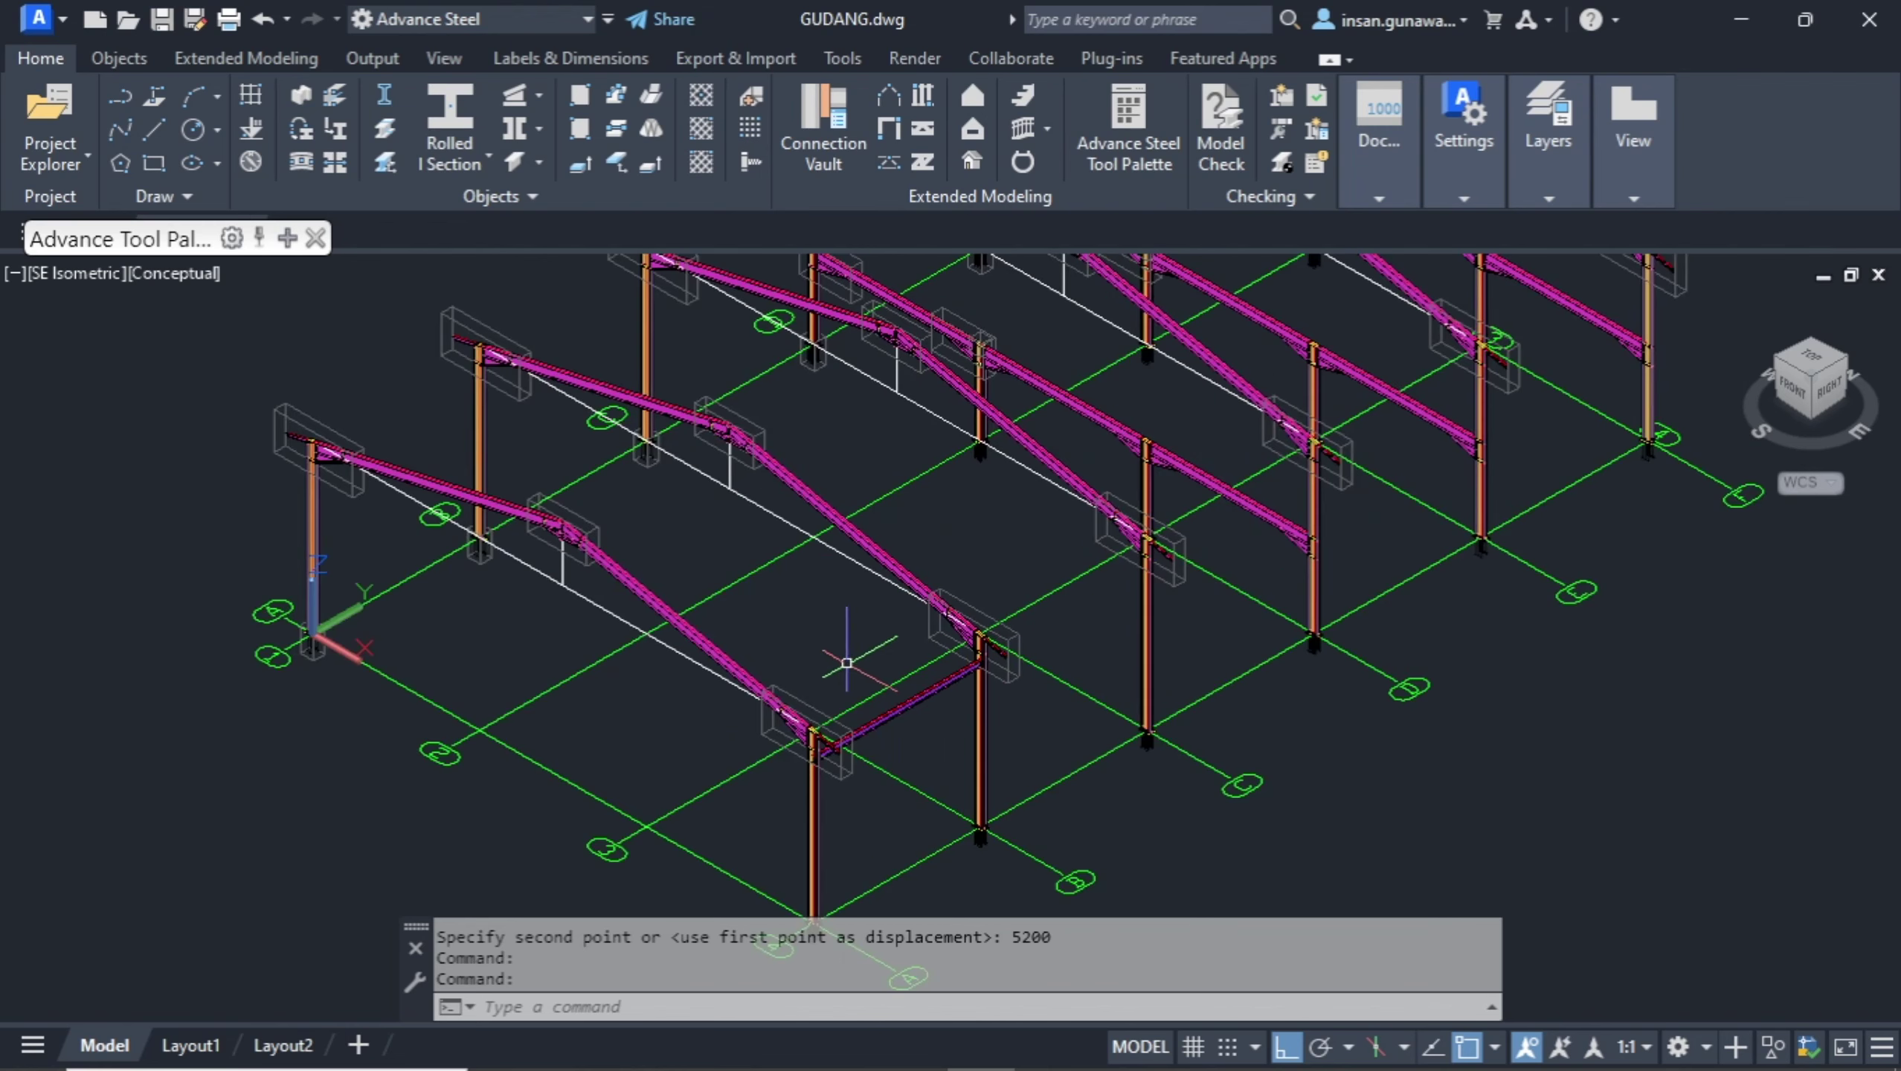
{"action": "scroll", "coordinate": [937, 720], "scroll_direction": "up", "scroll_amount": 3}
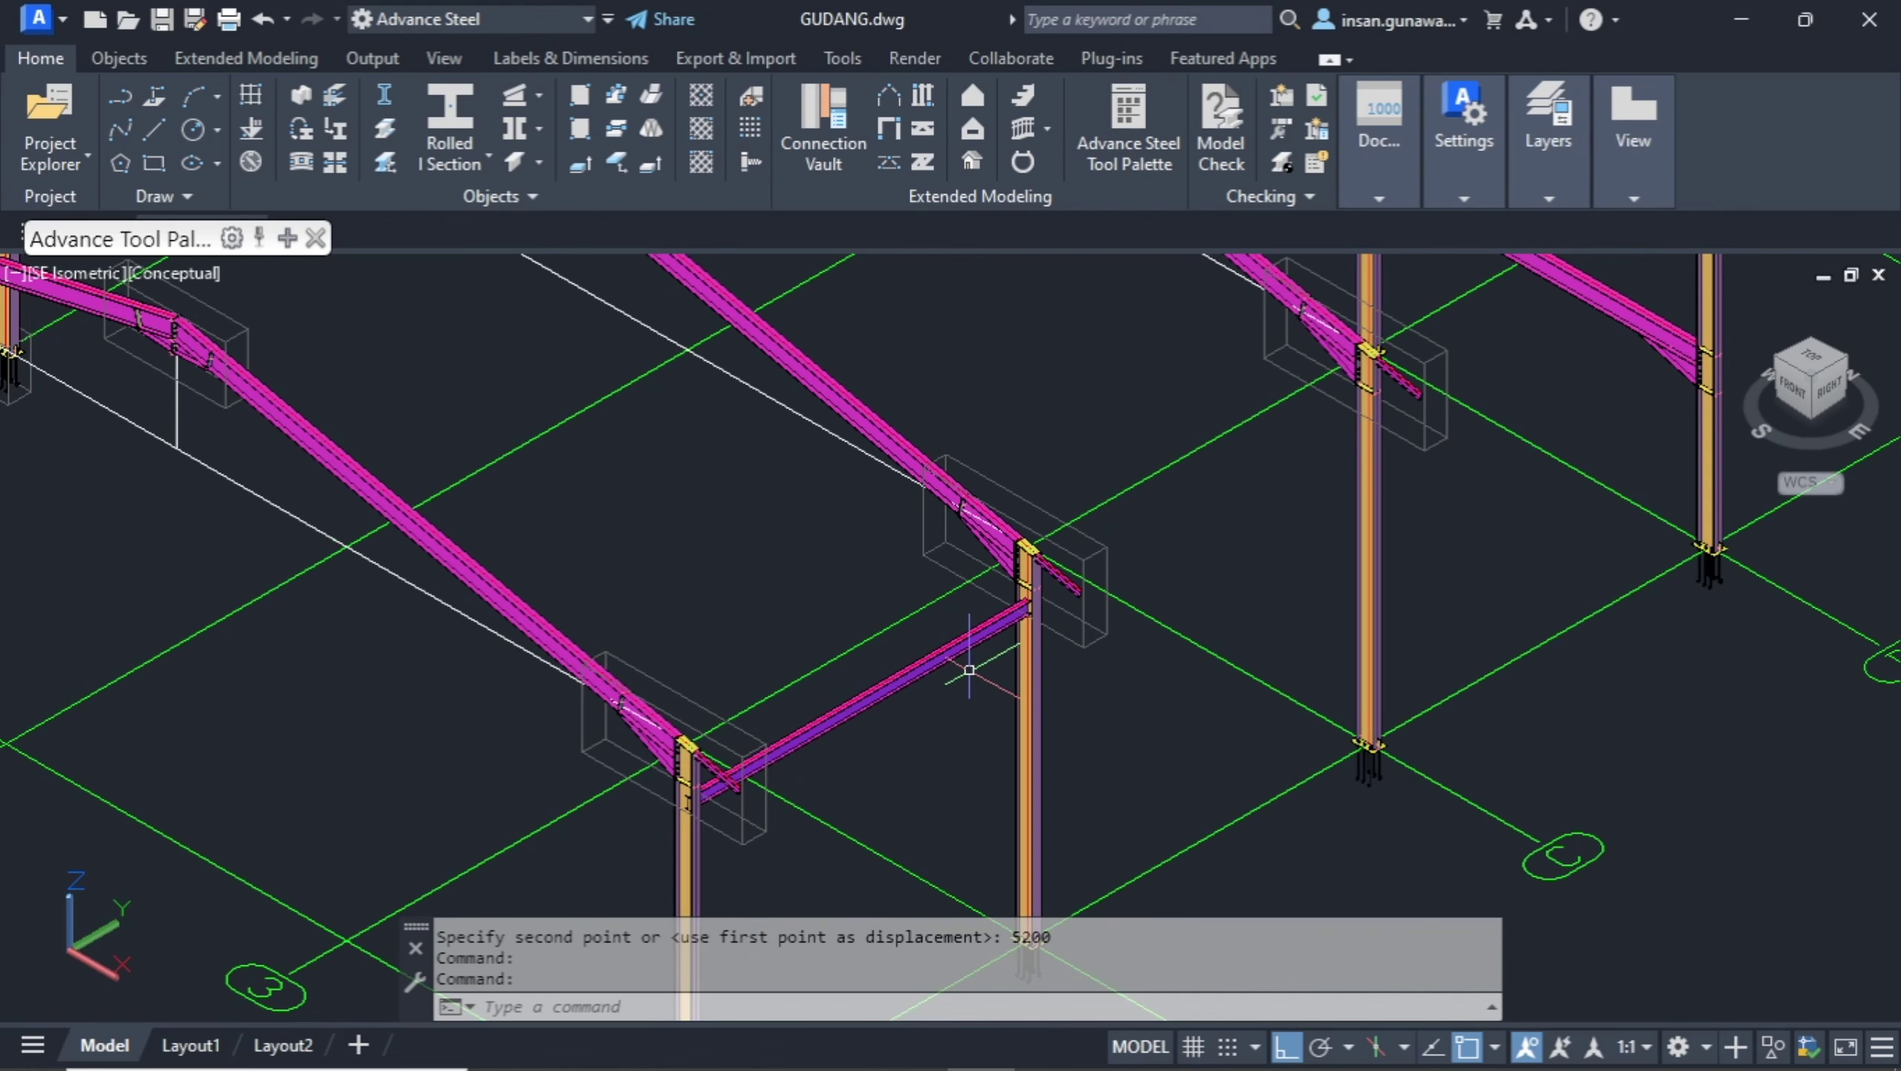
{"action": "scroll", "coordinate": [1256, 482], "scroll_direction": "down", "scroll_amount": 4}
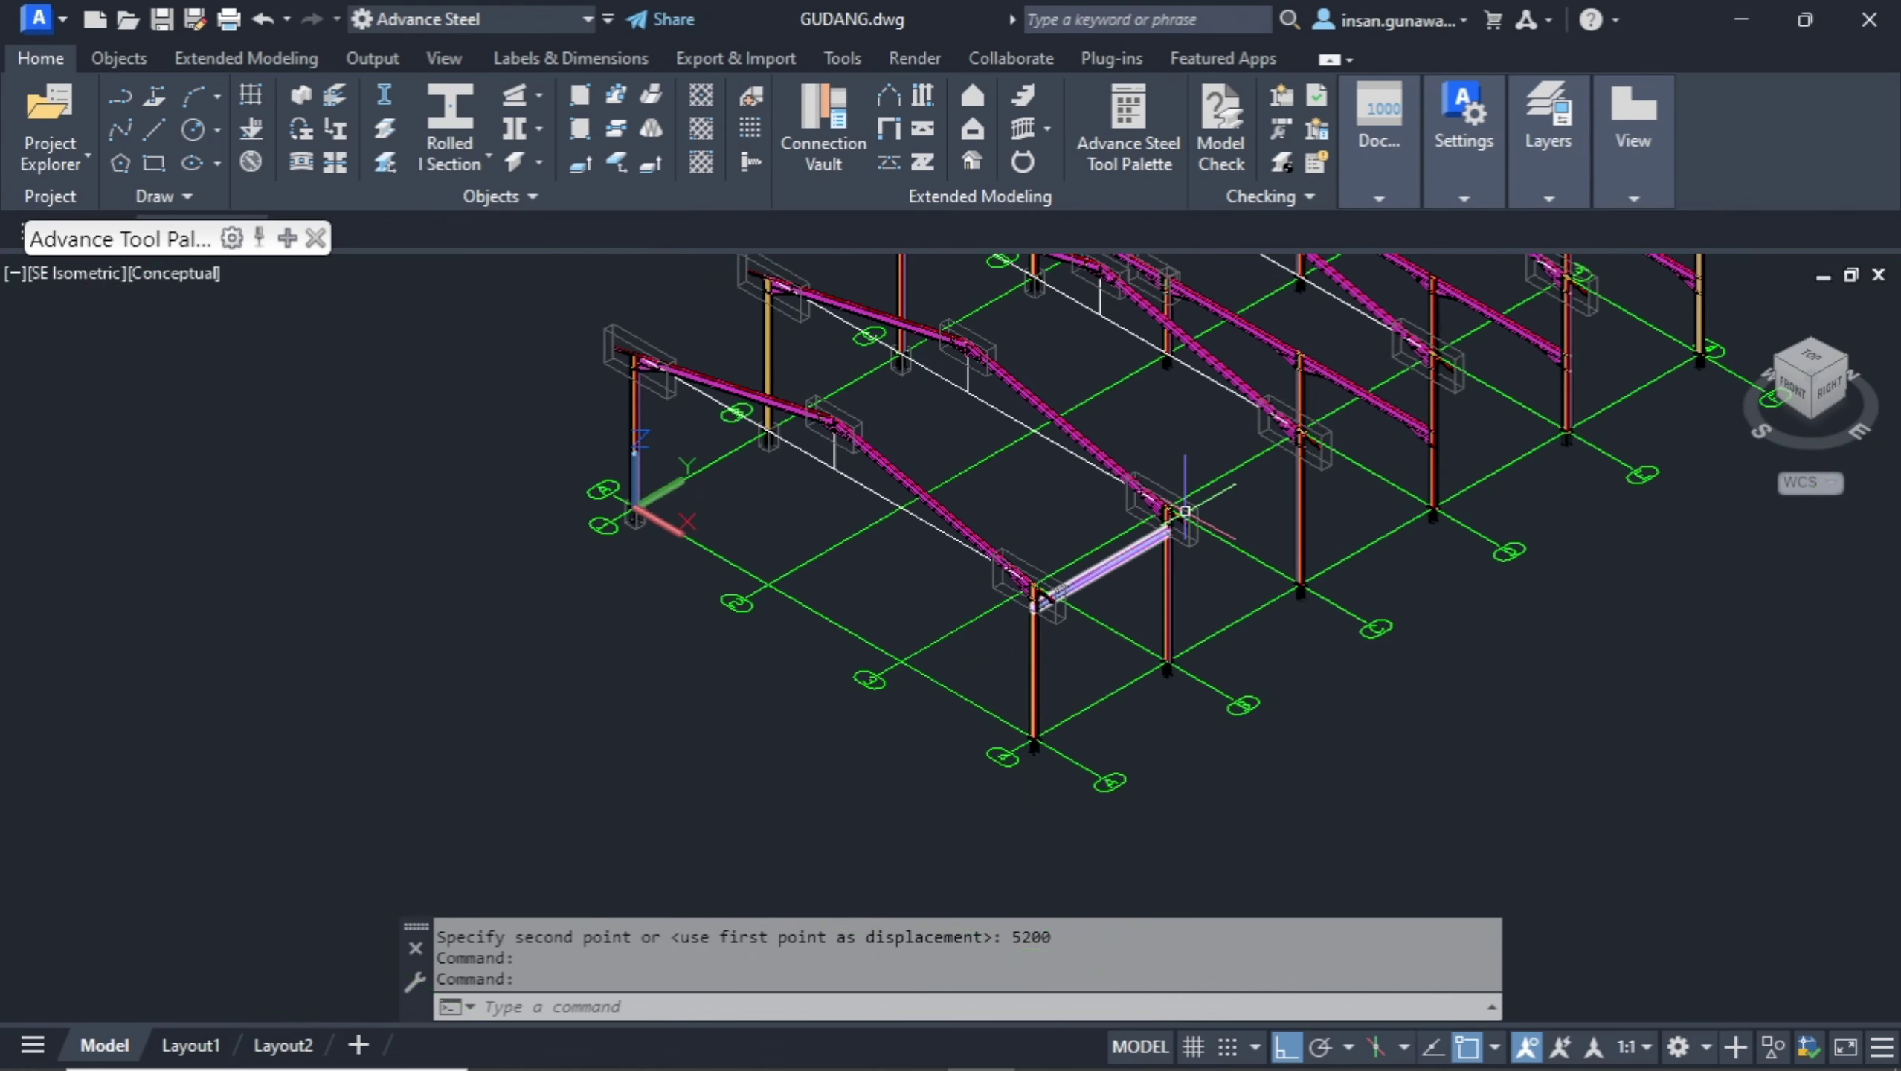
{"action": "middle_click_drag", "start_coordinate": [1346, 367], "coordinate": [933, 569]}
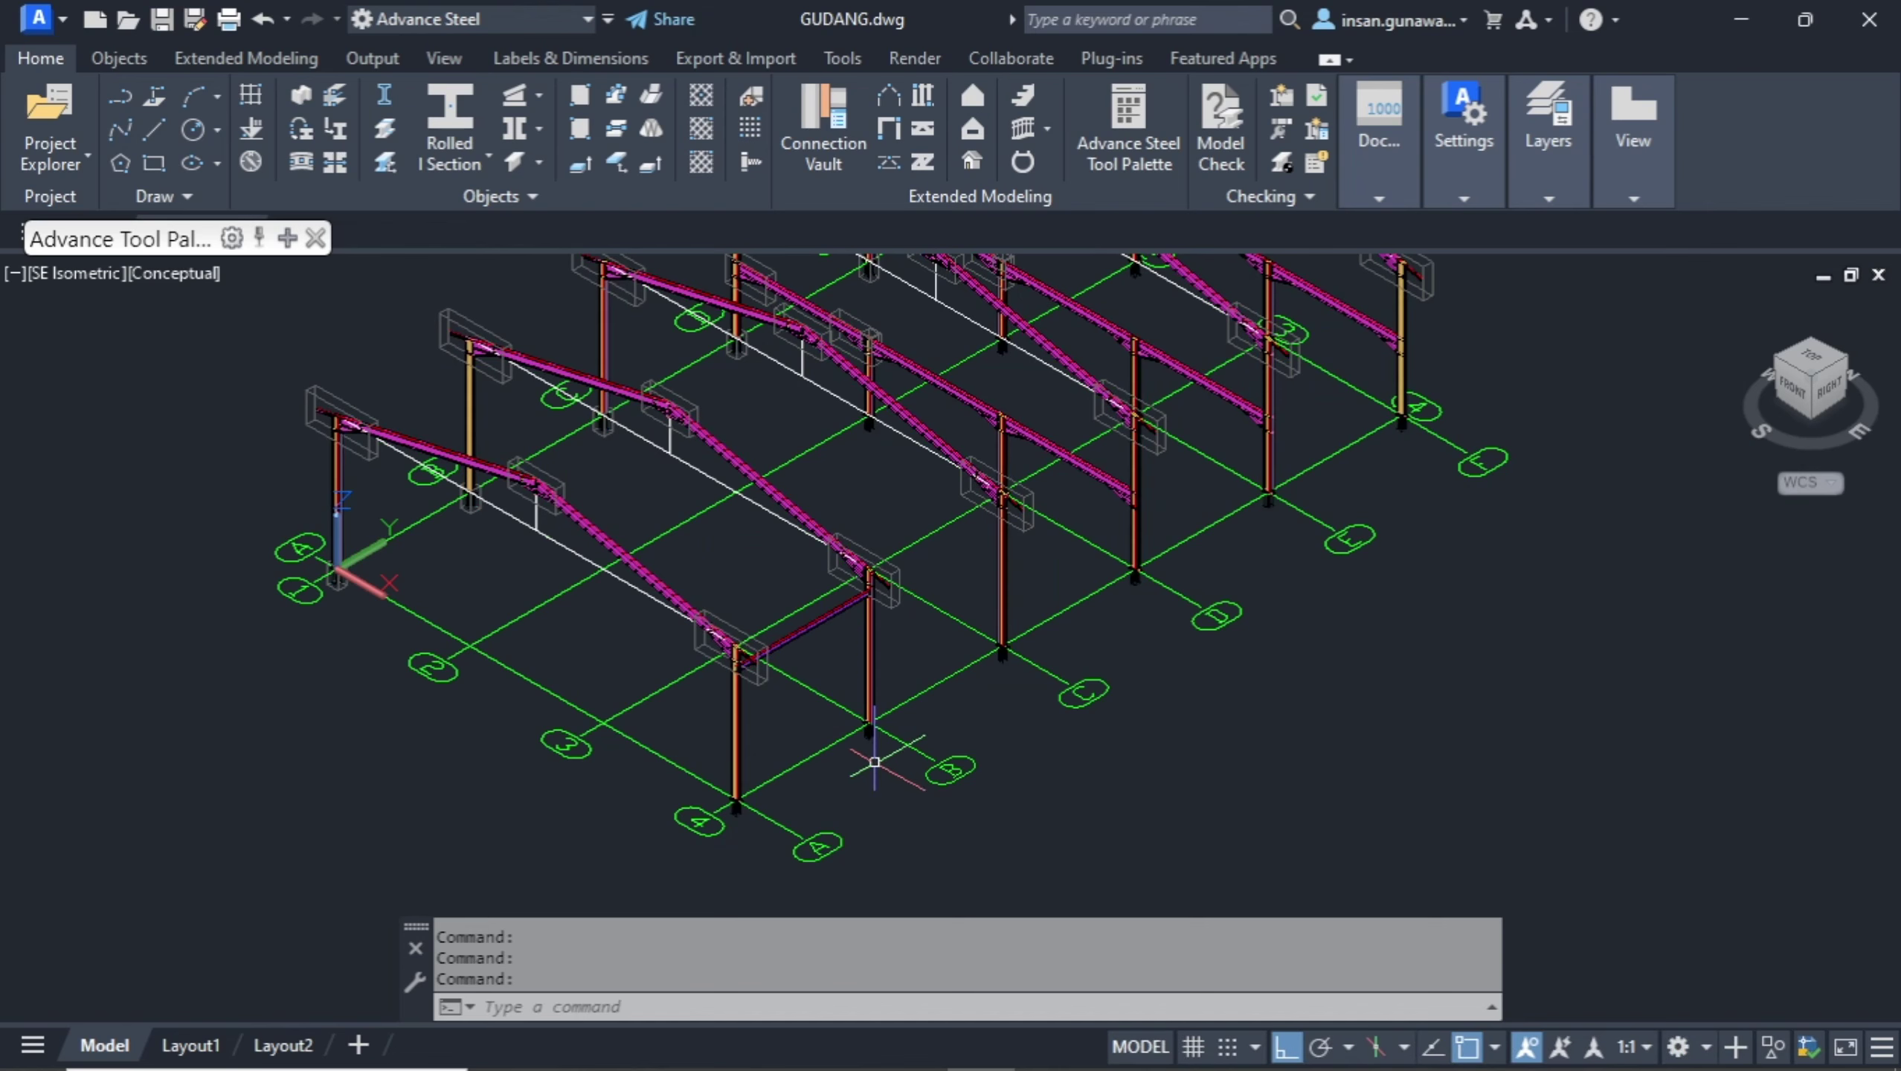
Copy the grid line 4 tie beam from bay A–B into bays B–C, C–D, D–E and E–F, using grid A as base point.
{"action": "type", "text": "c"}
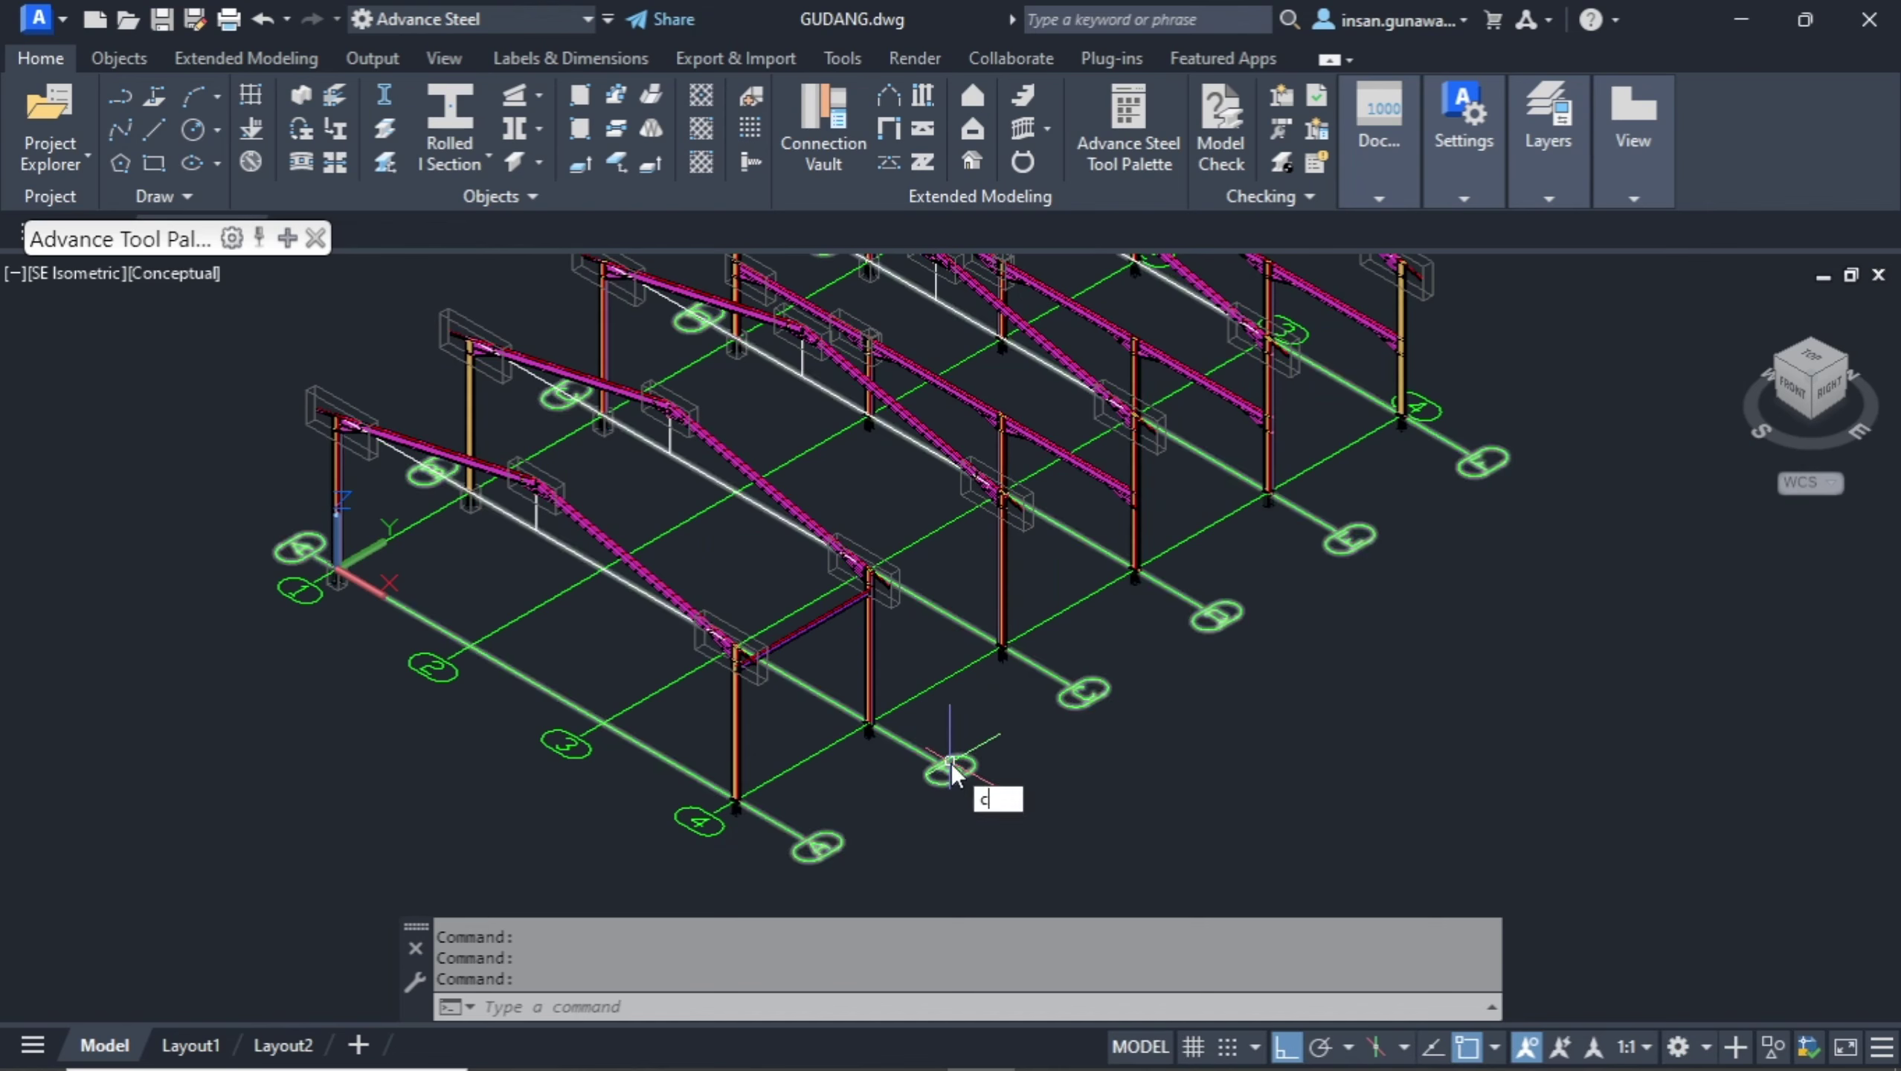
{"action": "type", "text": "o"}
{"action": "key", "text": "Return"}
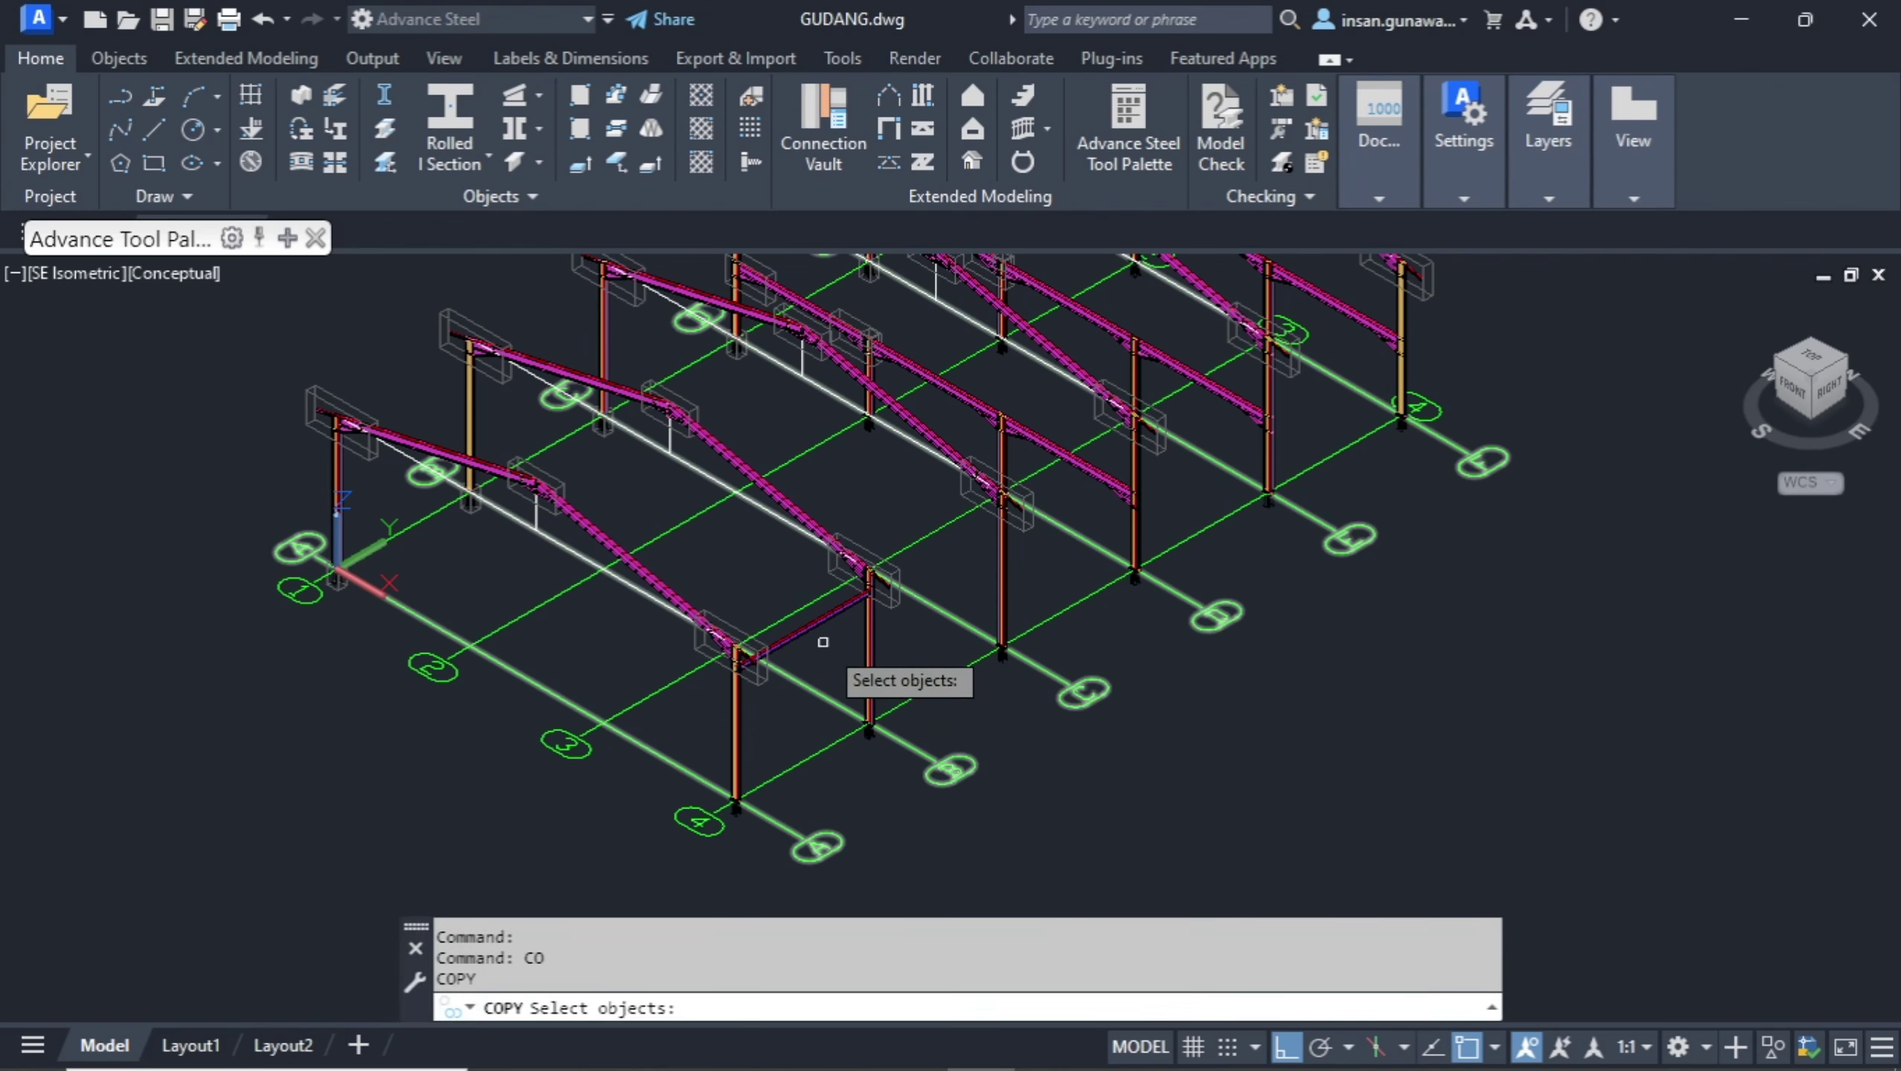
{"action": "left_click", "coordinate": [814, 624]}
{"action": "key", "text": "Return"}
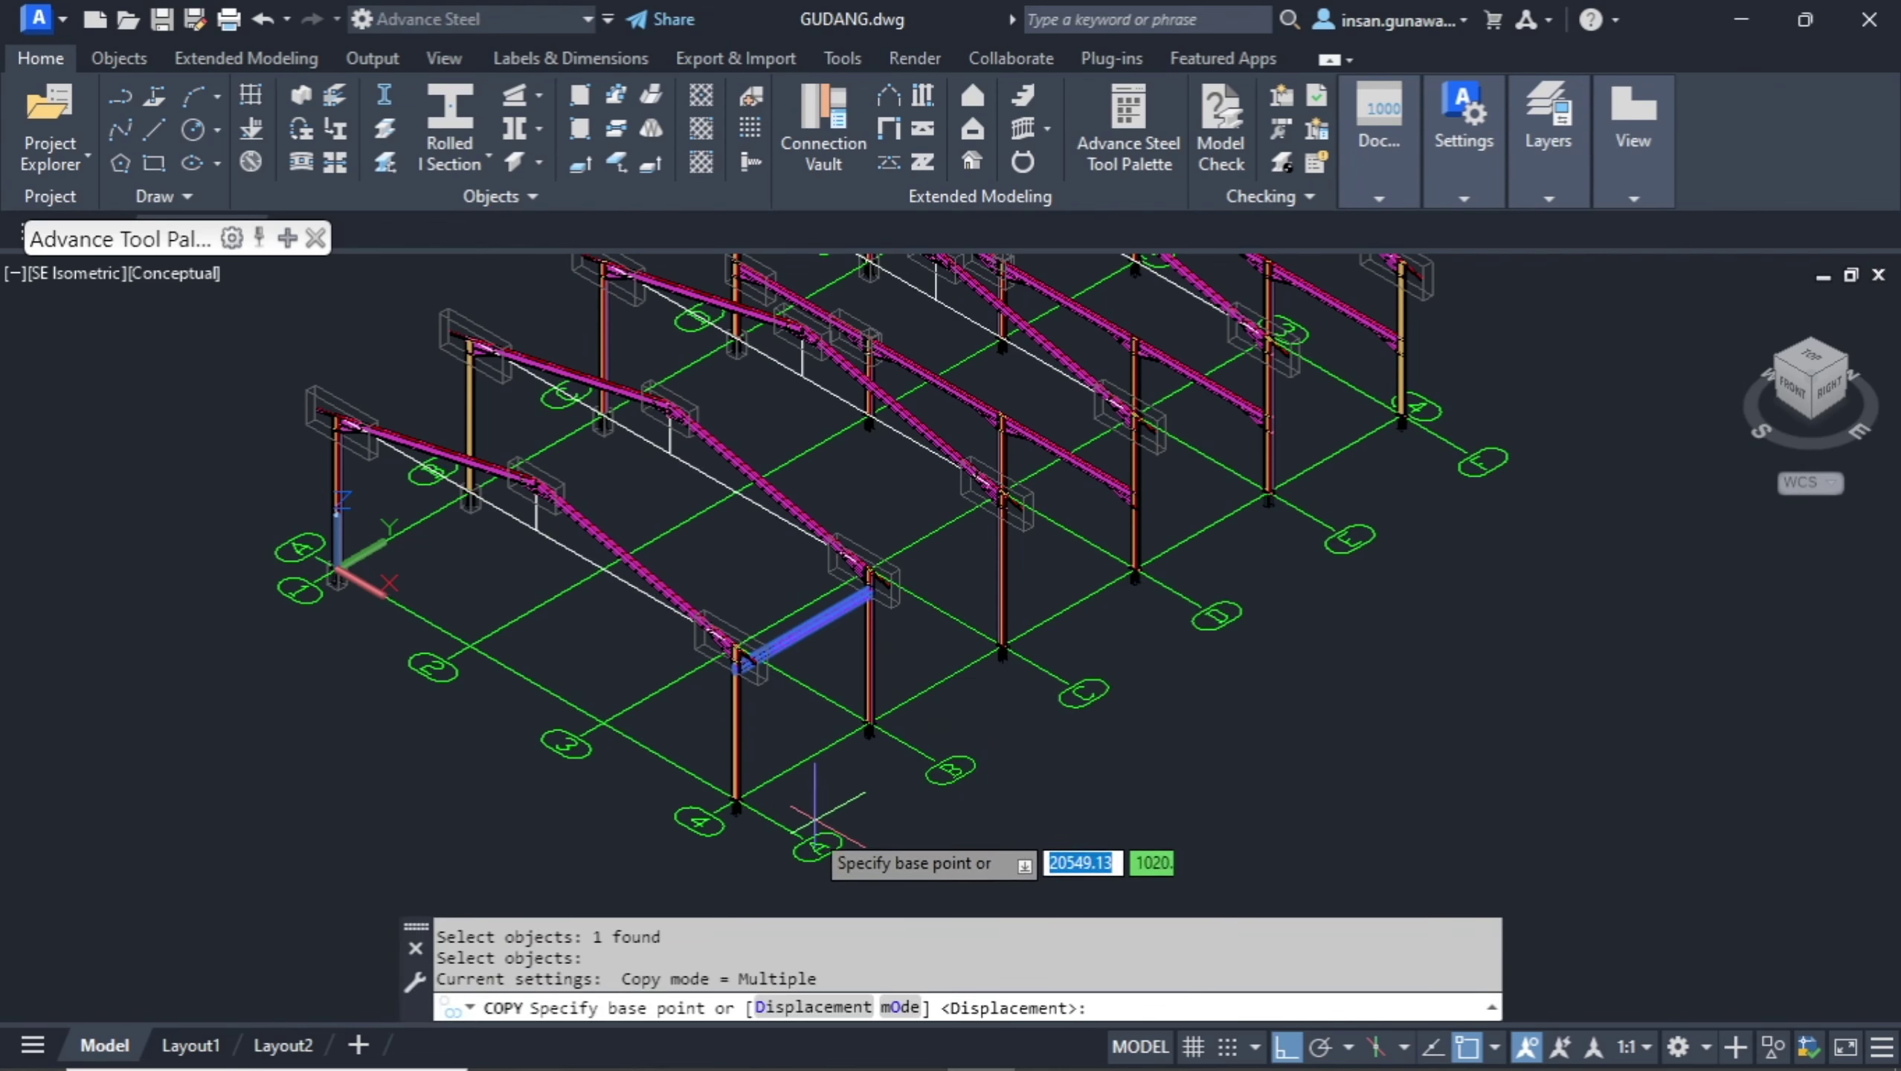
{"action": "left_click", "coordinate": [810, 833]}
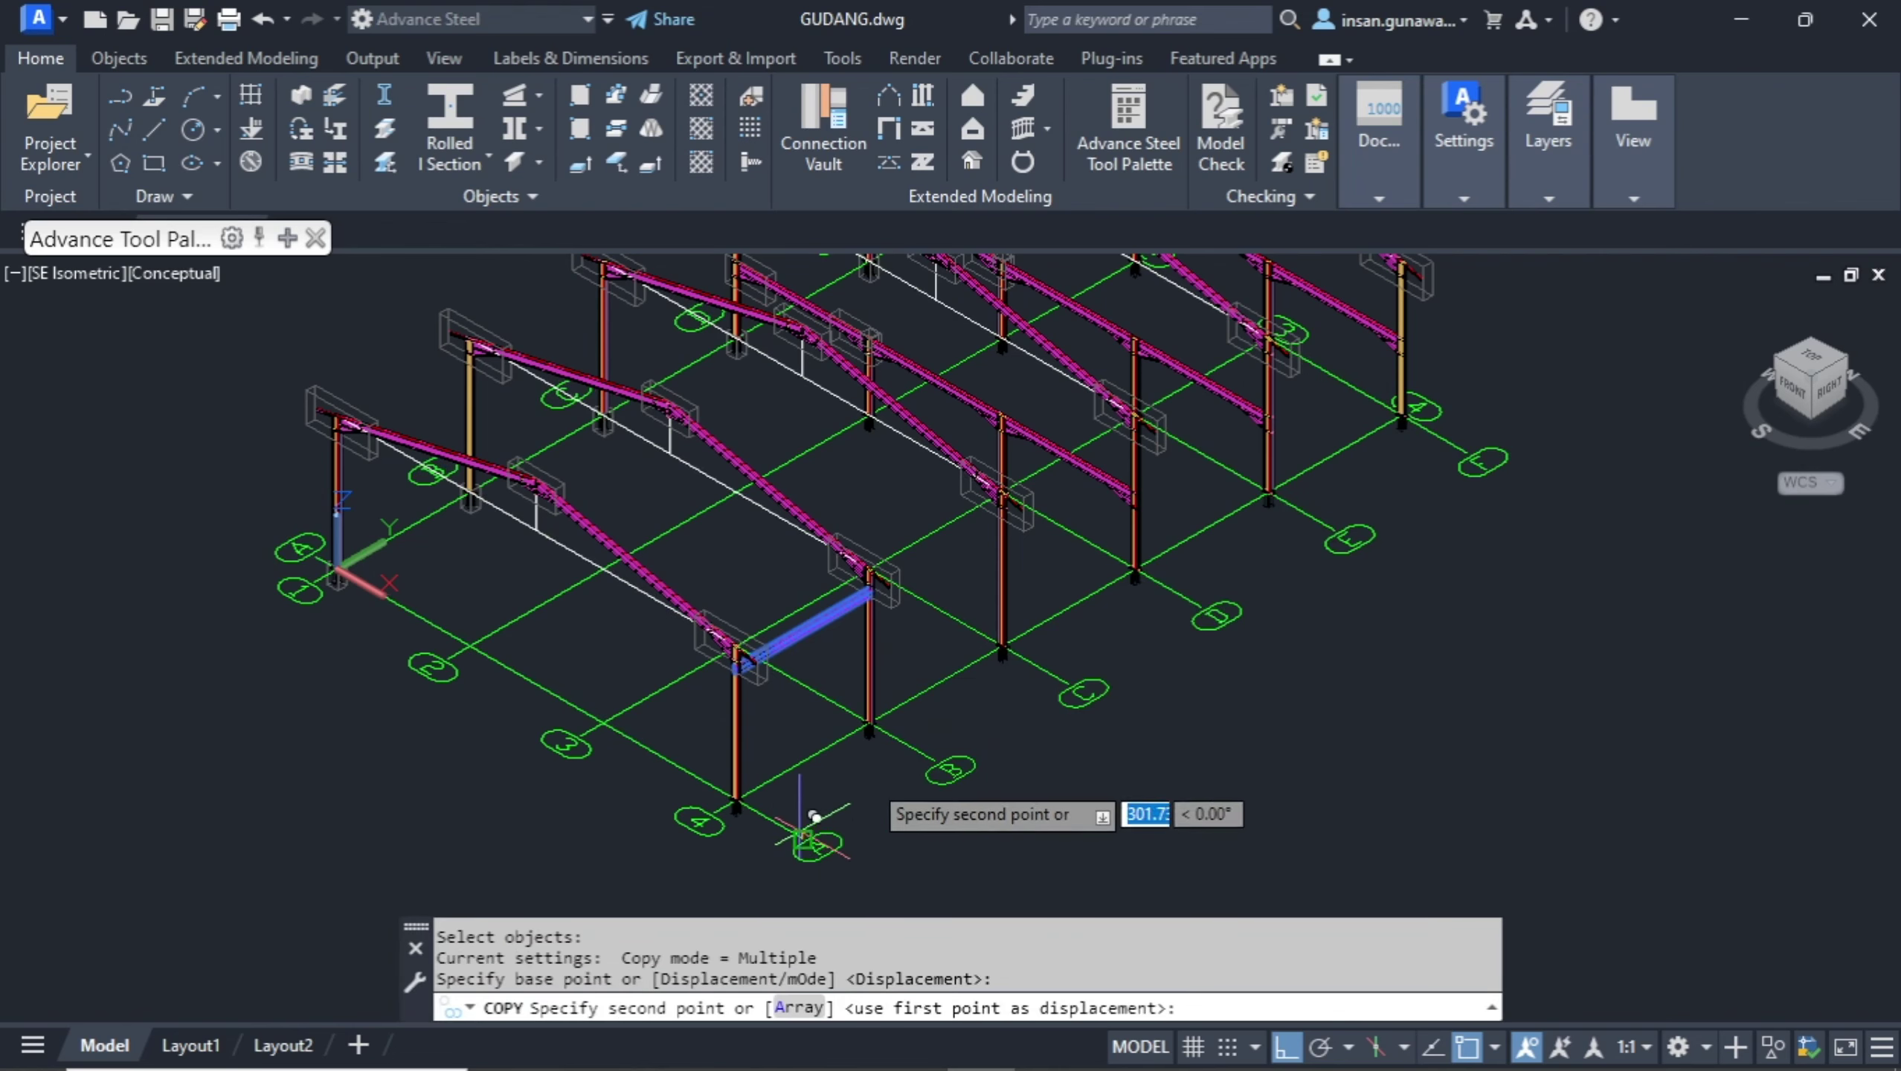
{"action": "left_click", "coordinate": [950, 747]}
{"action": "left_click", "coordinate": [1079, 672]}
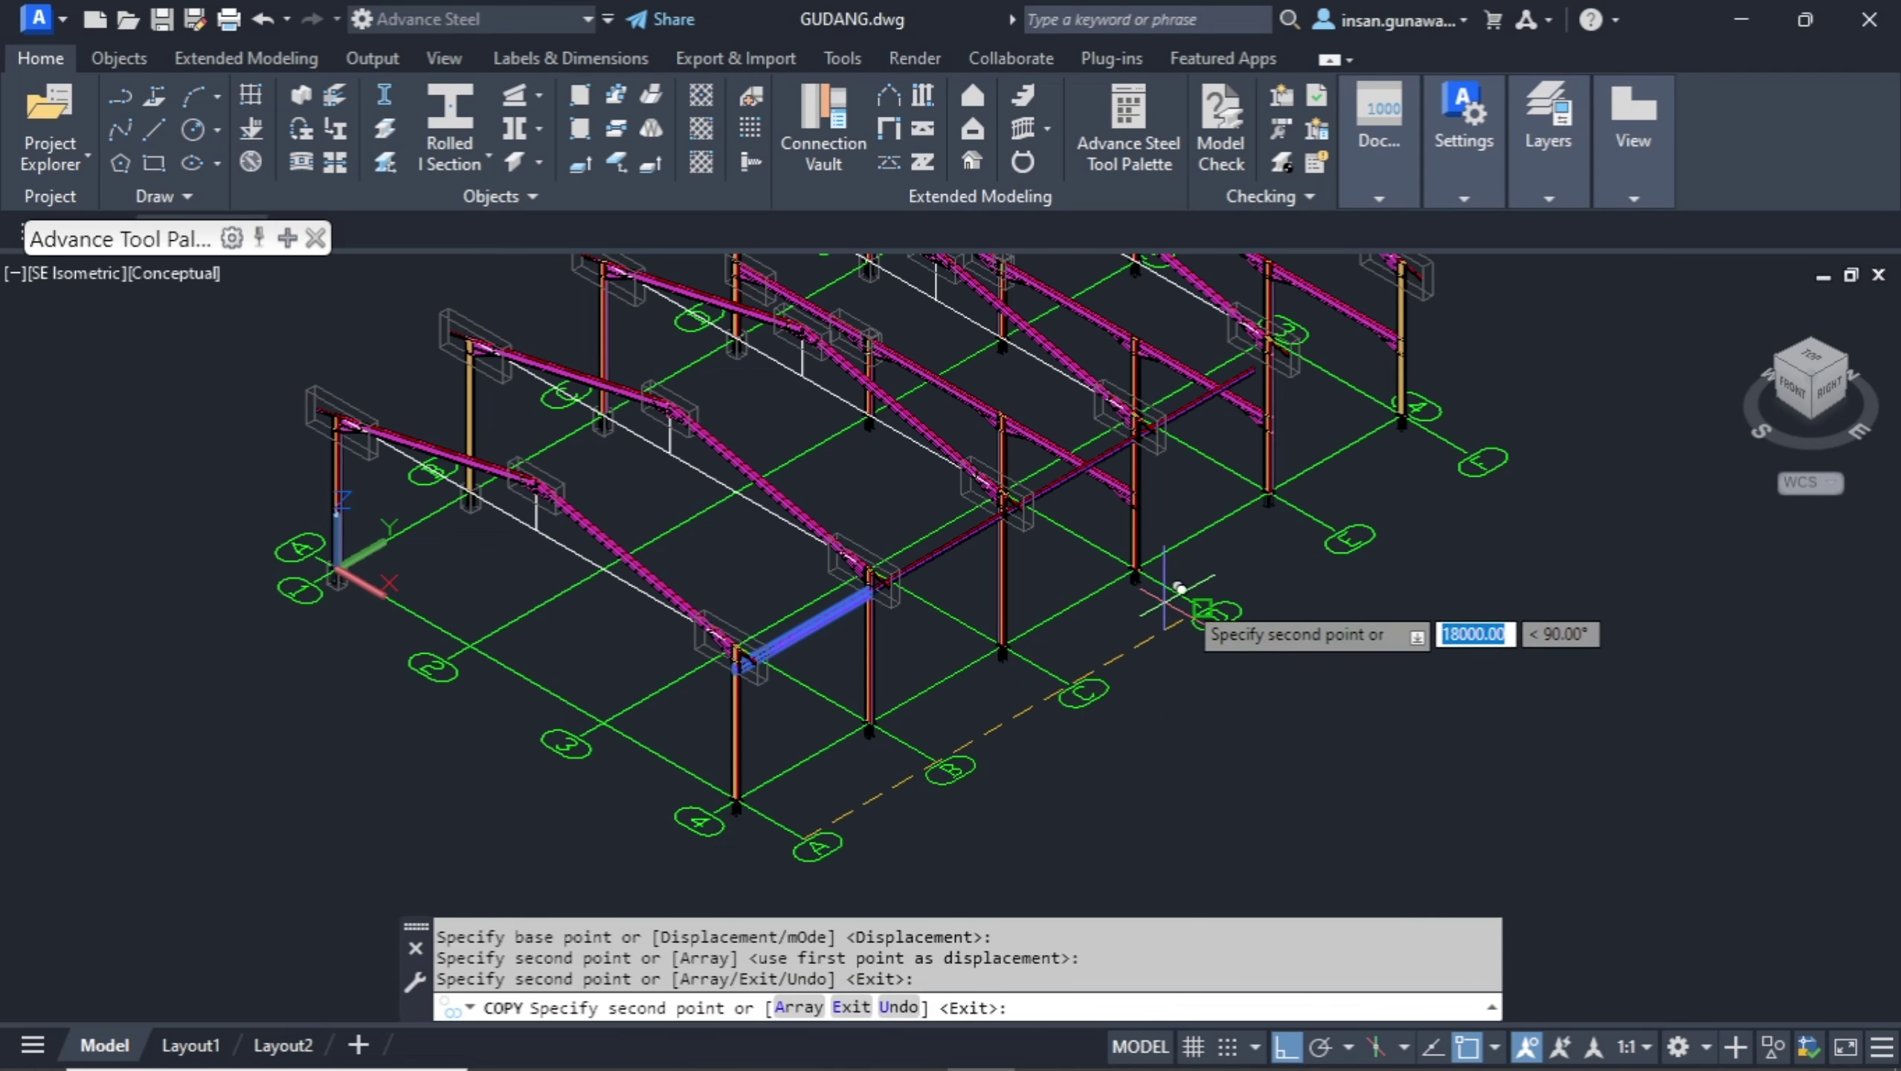
{"action": "left_click", "coordinate": [1208, 593]}
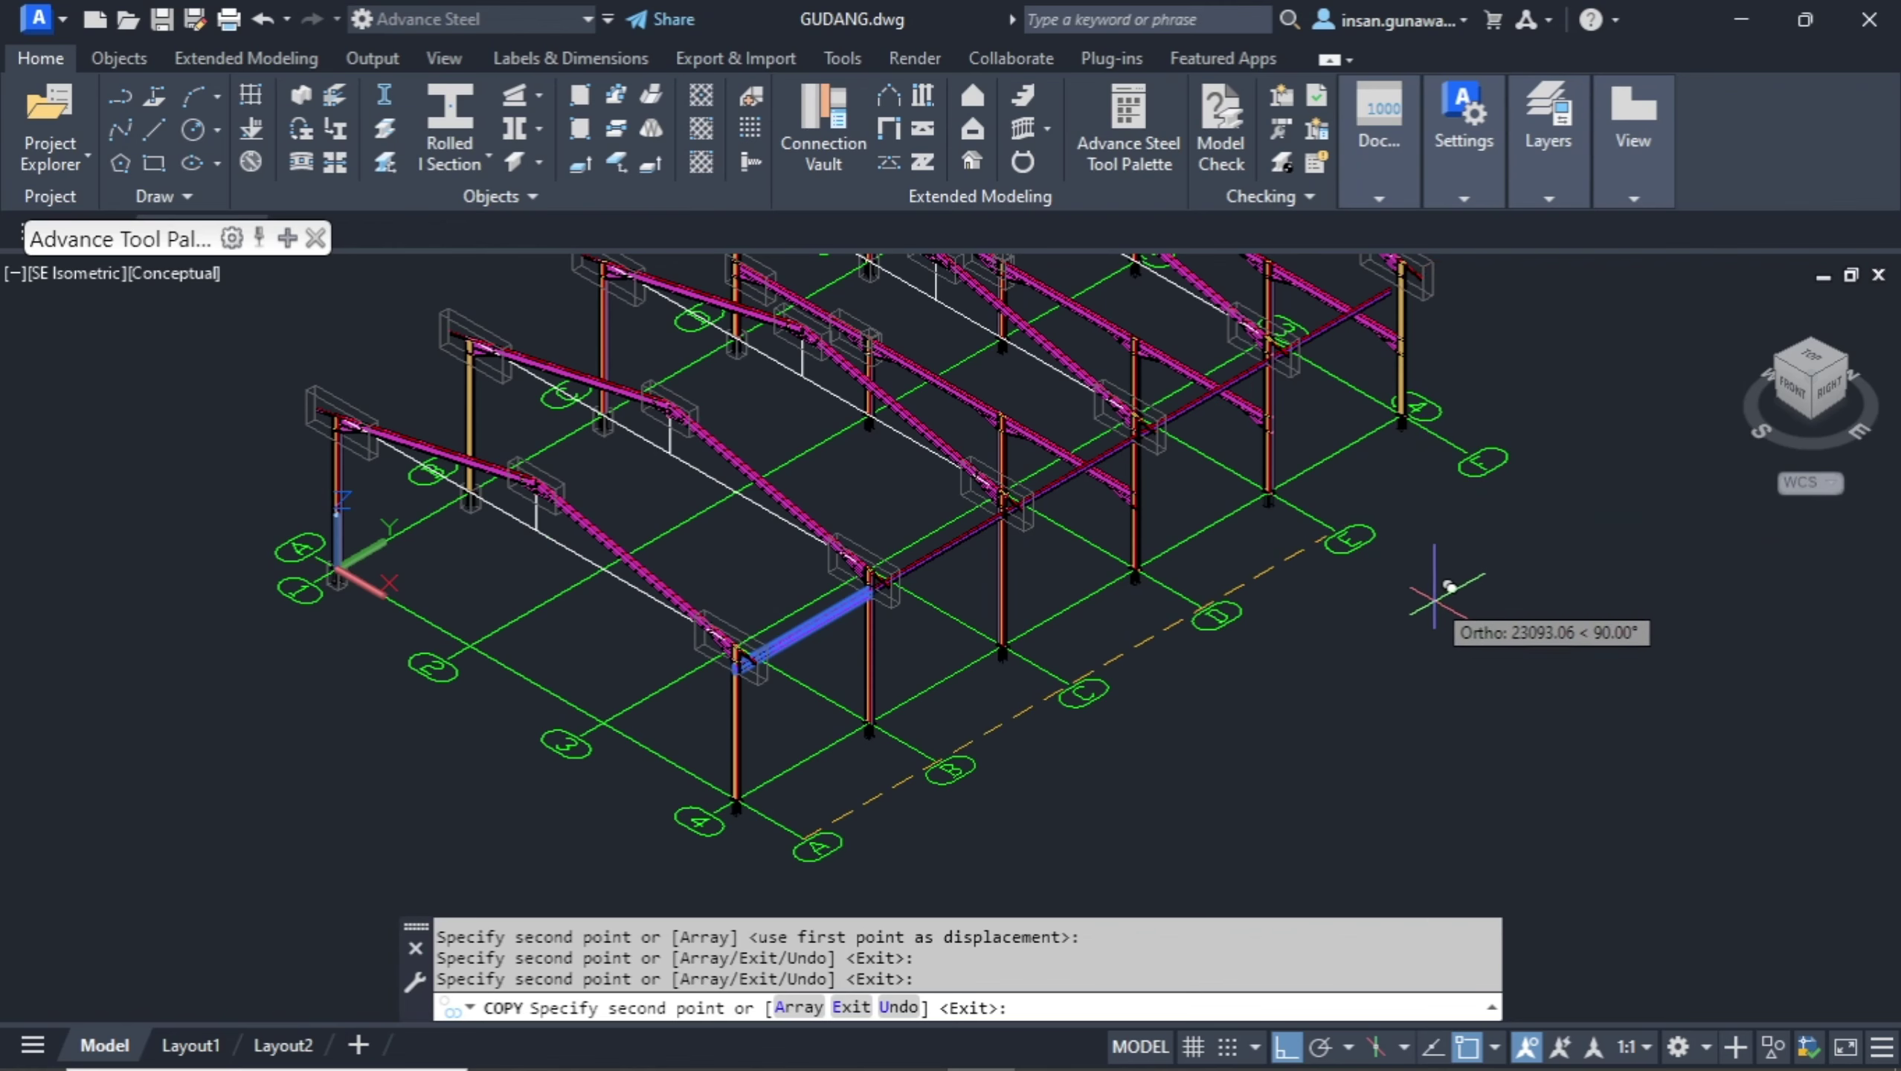
{"action": "left_click", "coordinate": [1346, 521]}
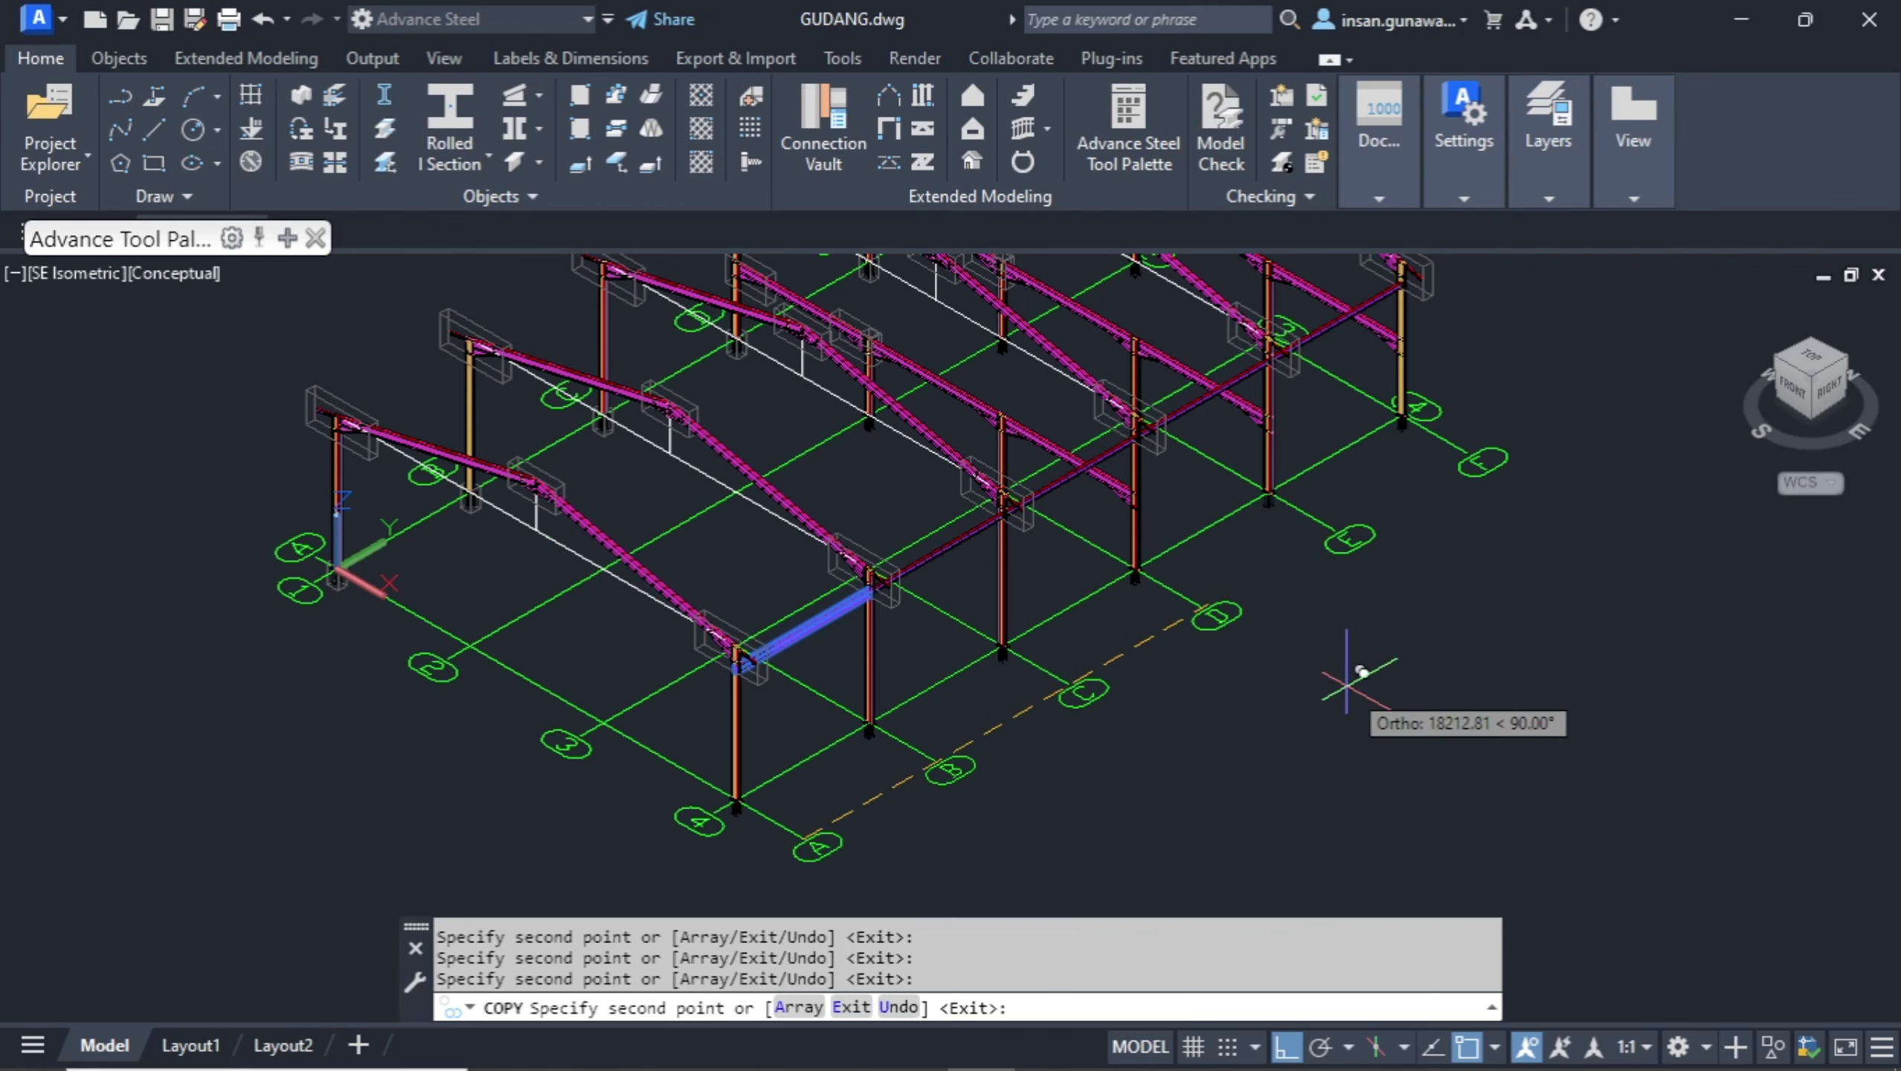
{"action": "key", "text": "Return"}
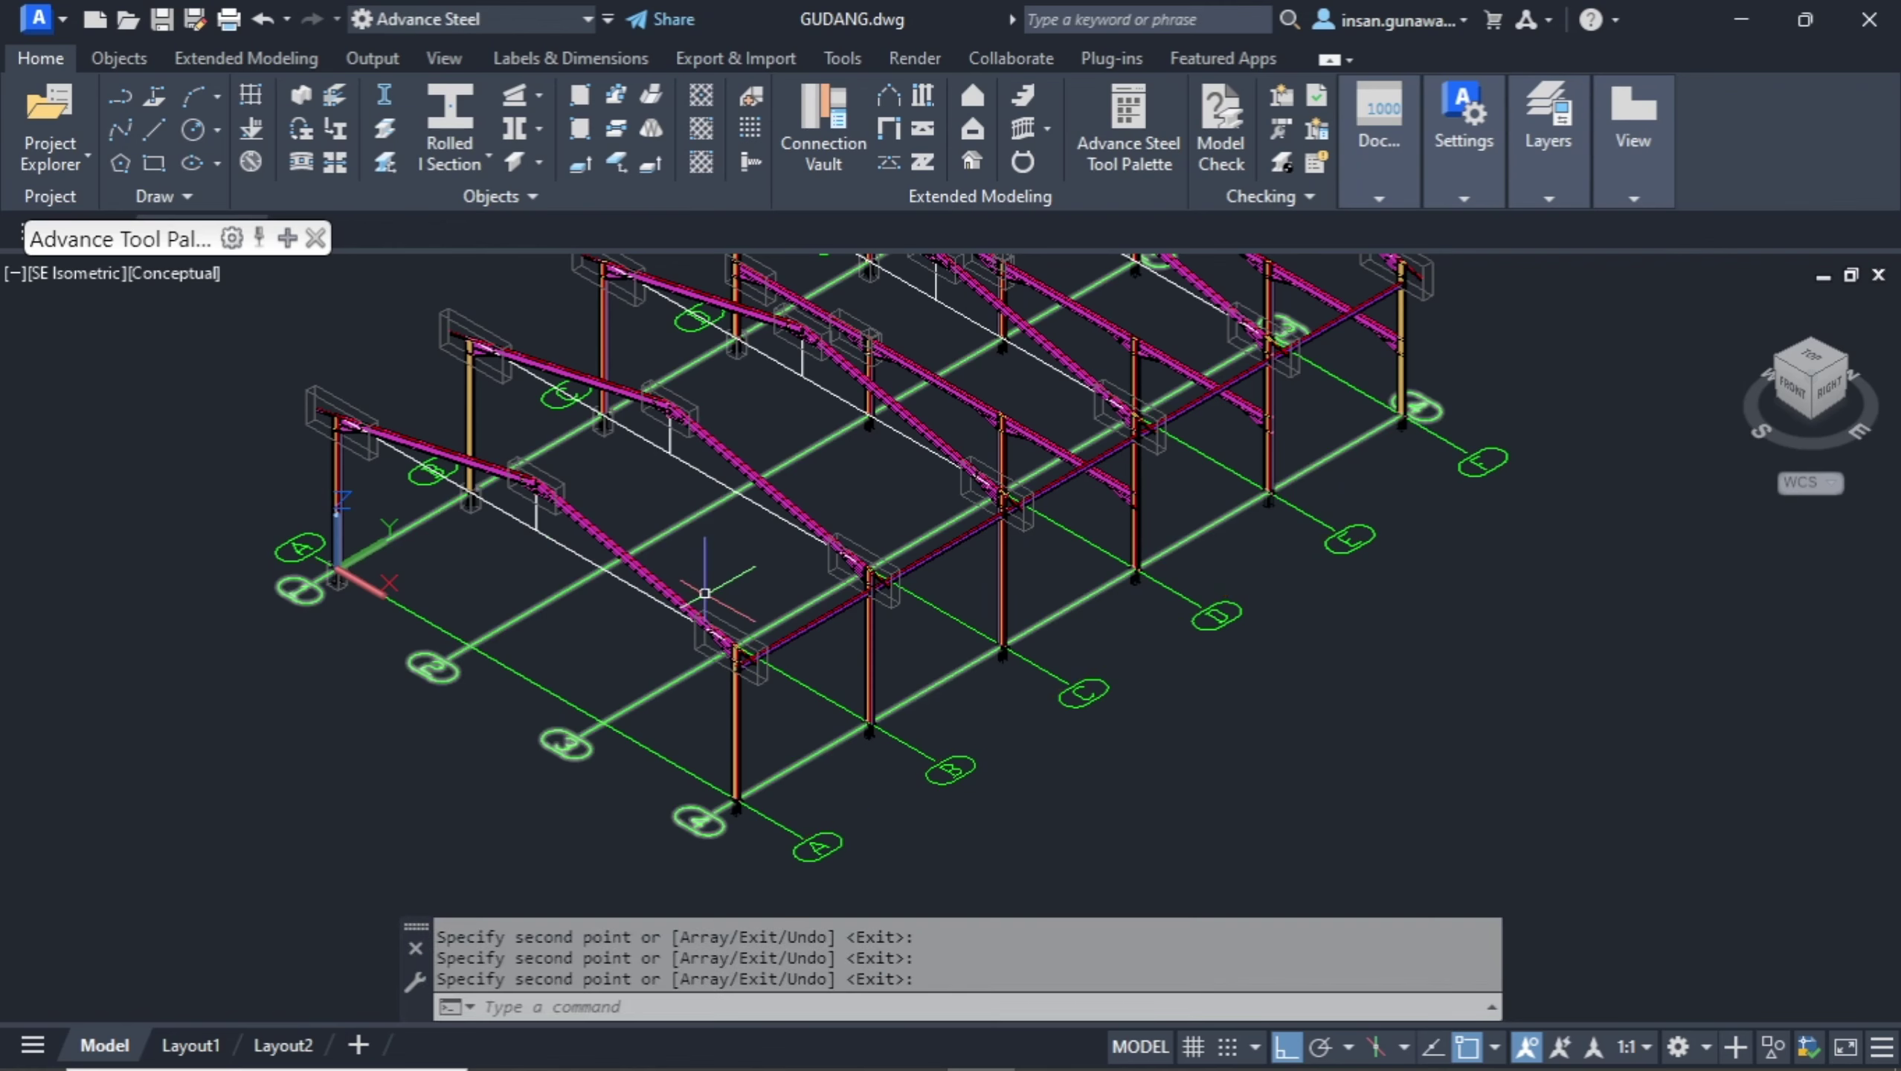
Copy the five tie beams on grid line 4 across to grid line 1, using the grid line ends as reference points.
{"action": "scroll", "coordinate": [750, 593], "scroll_direction": "up", "scroll_amount": 5}
{"action": "scroll", "coordinate": [782, 615], "scroll_direction": "down", "scroll_amount": 6}
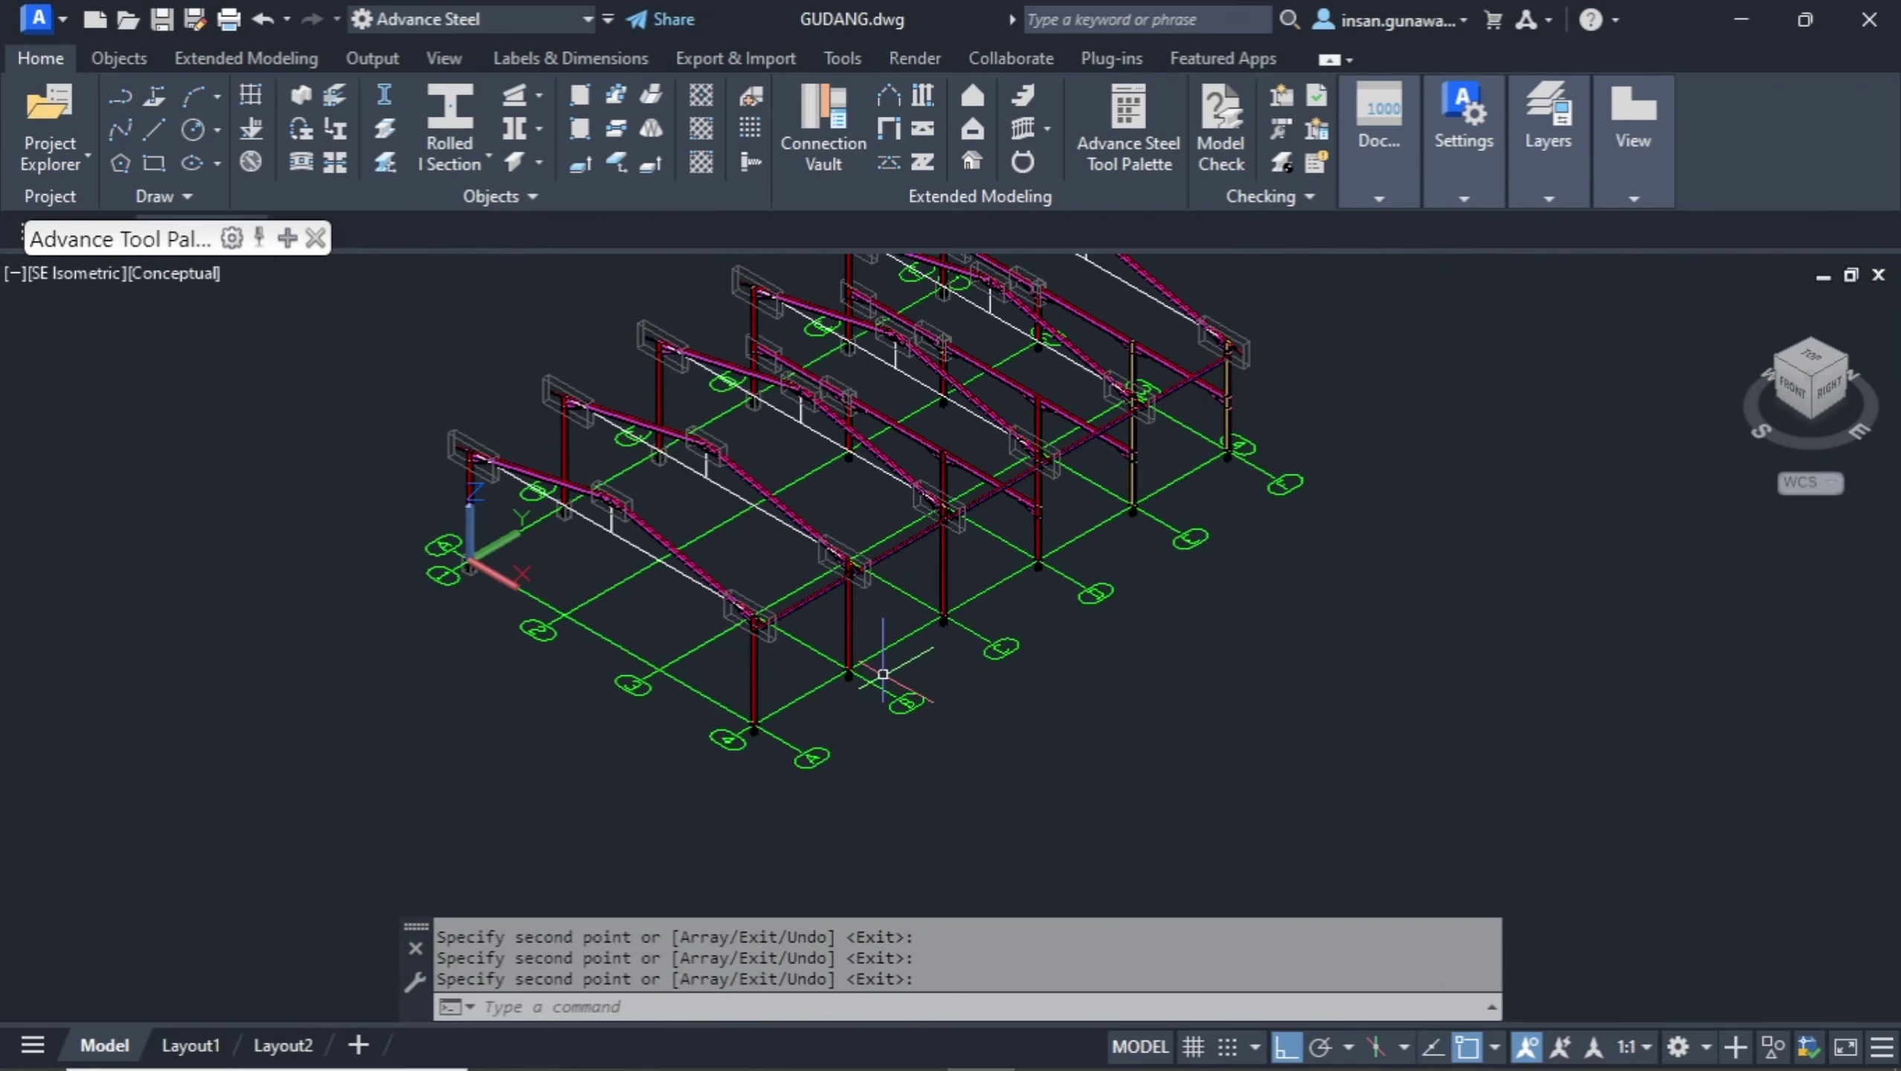
{"action": "type", "text": "co"}
{"action": "key", "text": "Return"}
{"action": "left_click", "coordinate": [821, 589]}
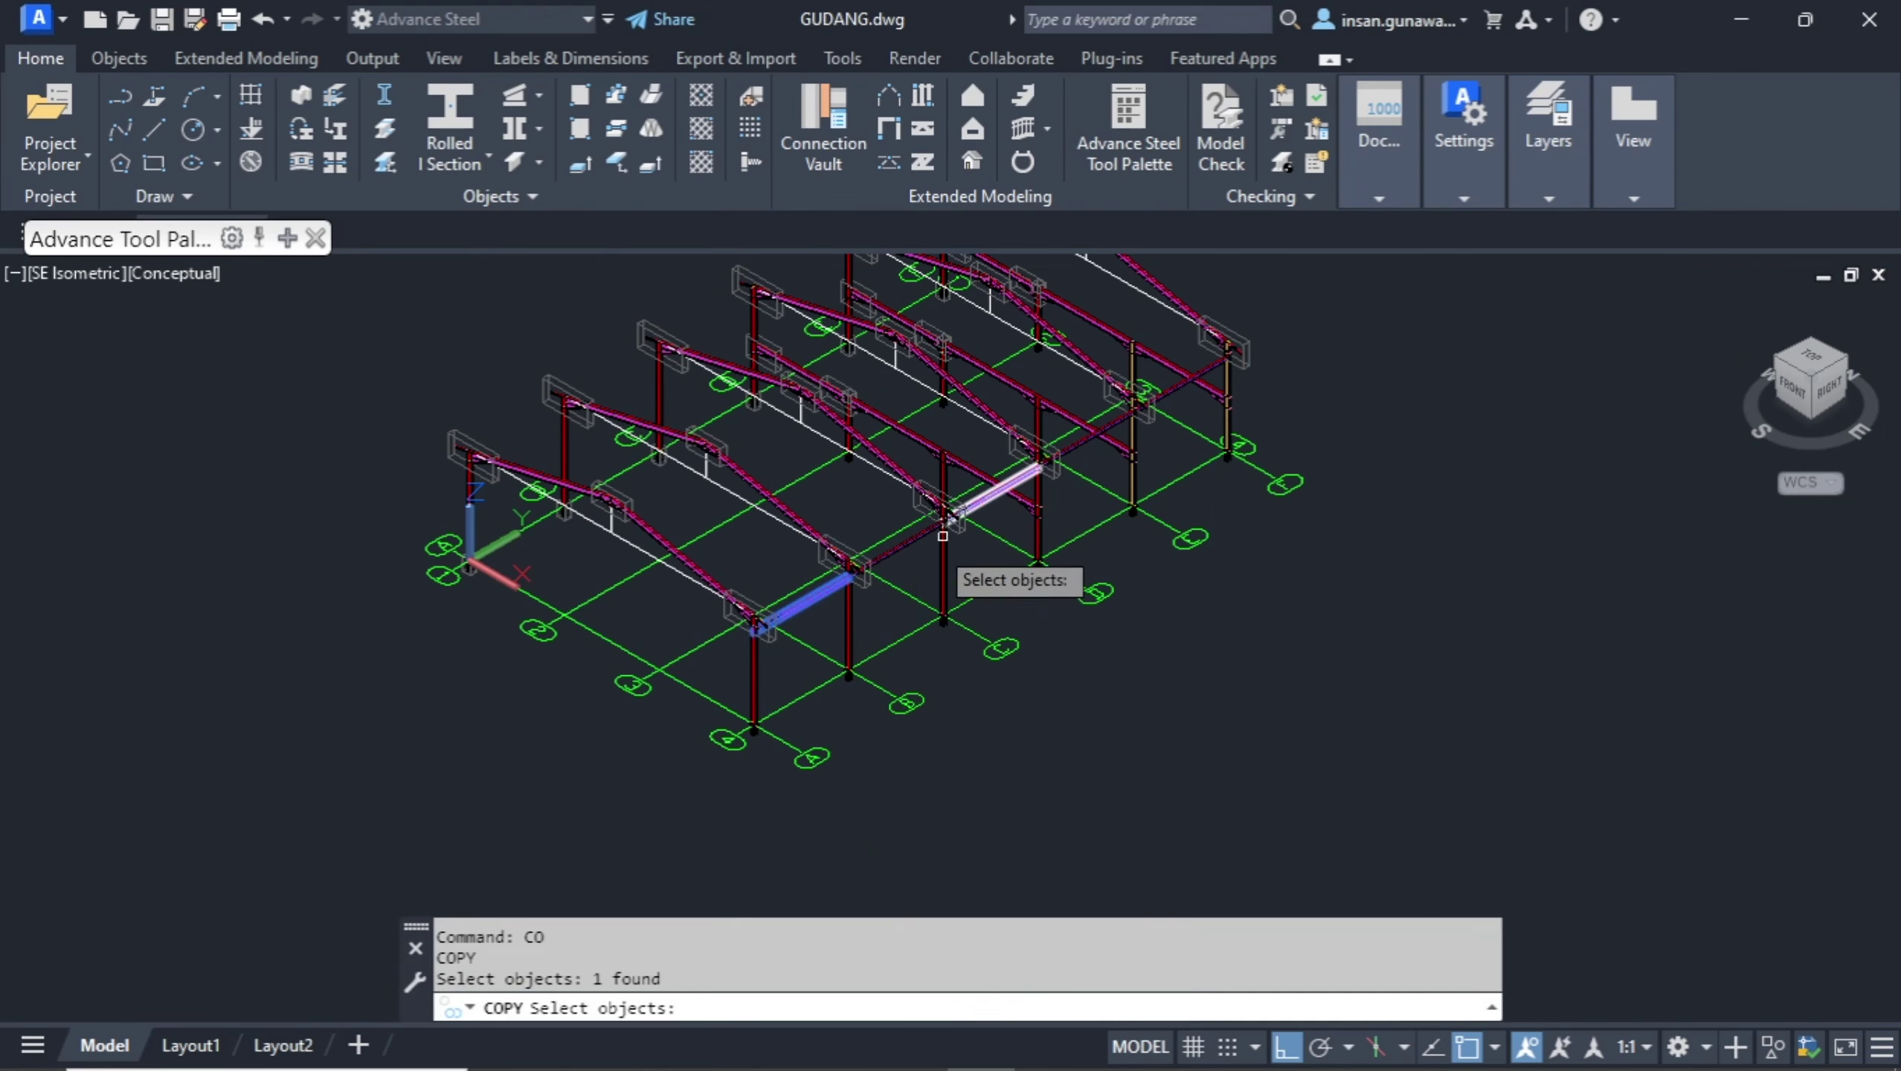
{"action": "left_click", "coordinate": [894, 546]}
{"action": "left_click", "coordinate": [988, 498]}
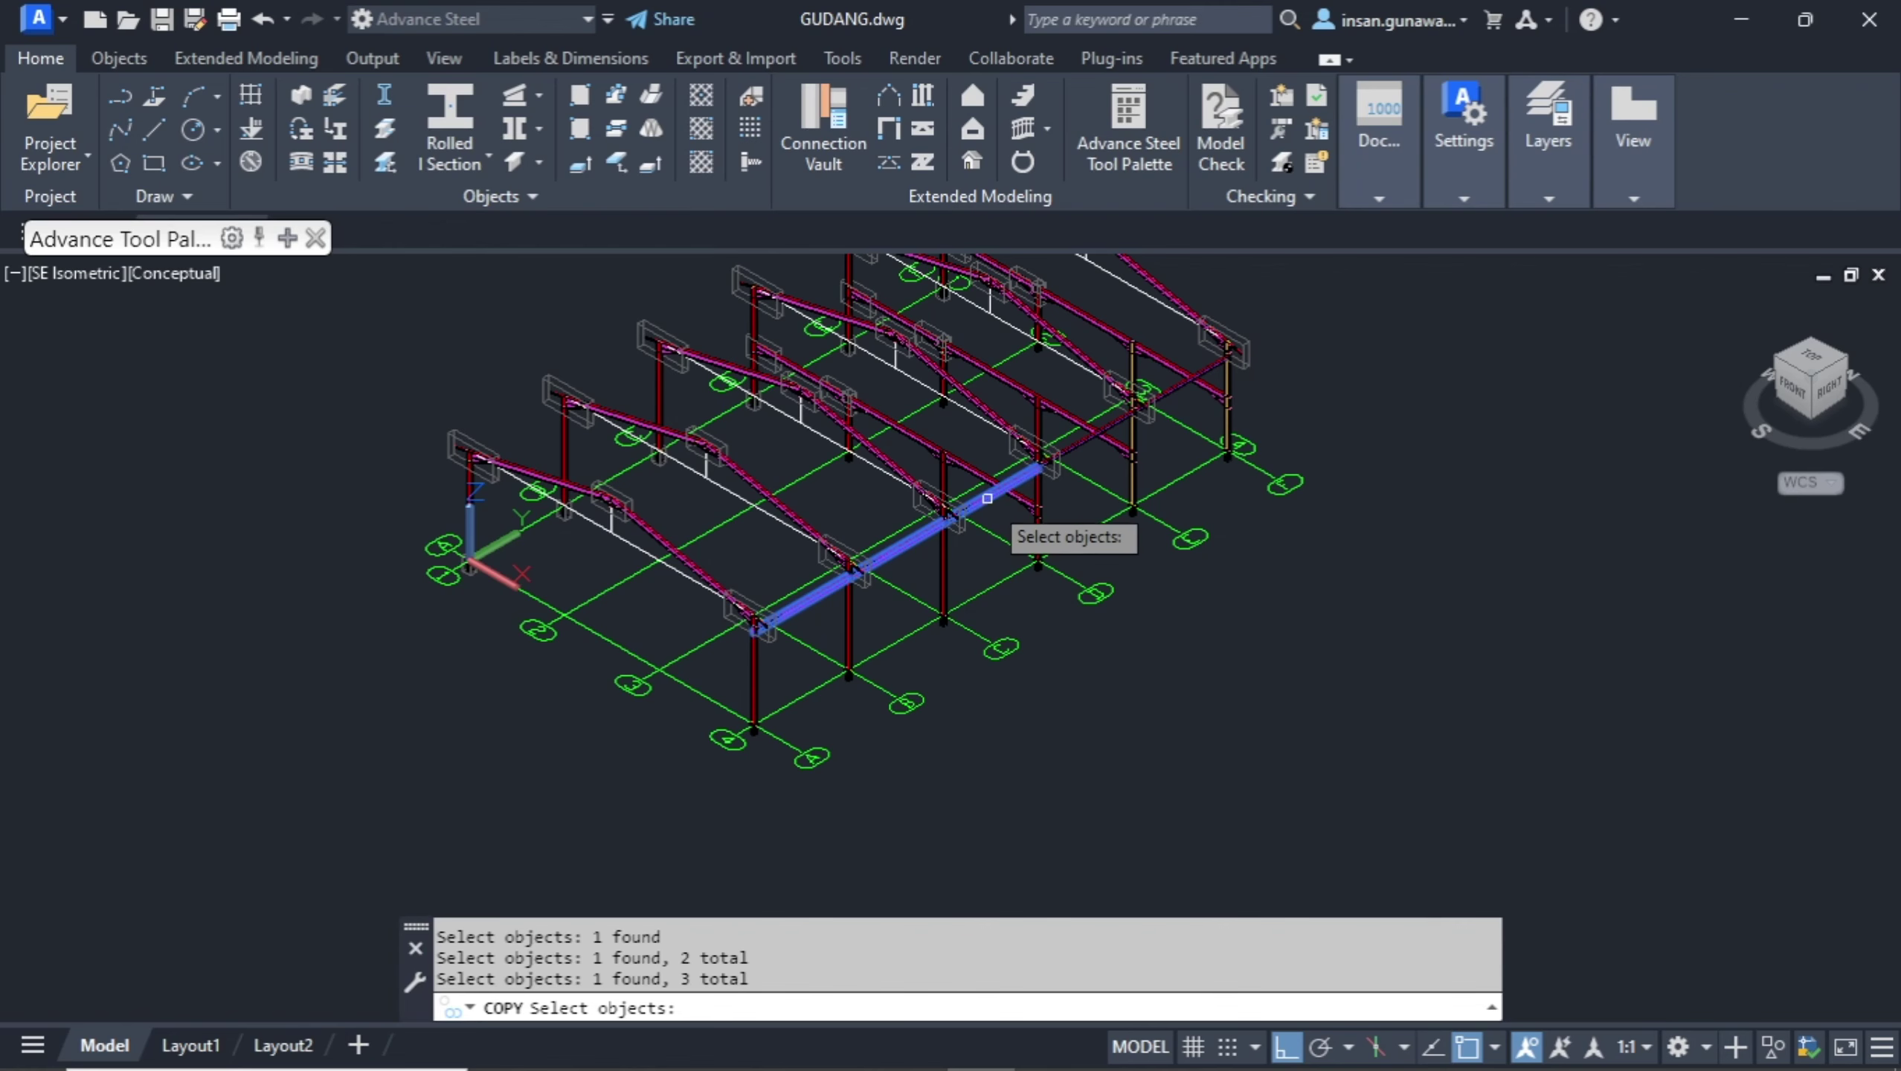
{"action": "left_click", "coordinate": [1085, 439]}
{"action": "scroll", "coordinate": [1172, 405], "scroll_direction": "up", "scroll_amount": 3}
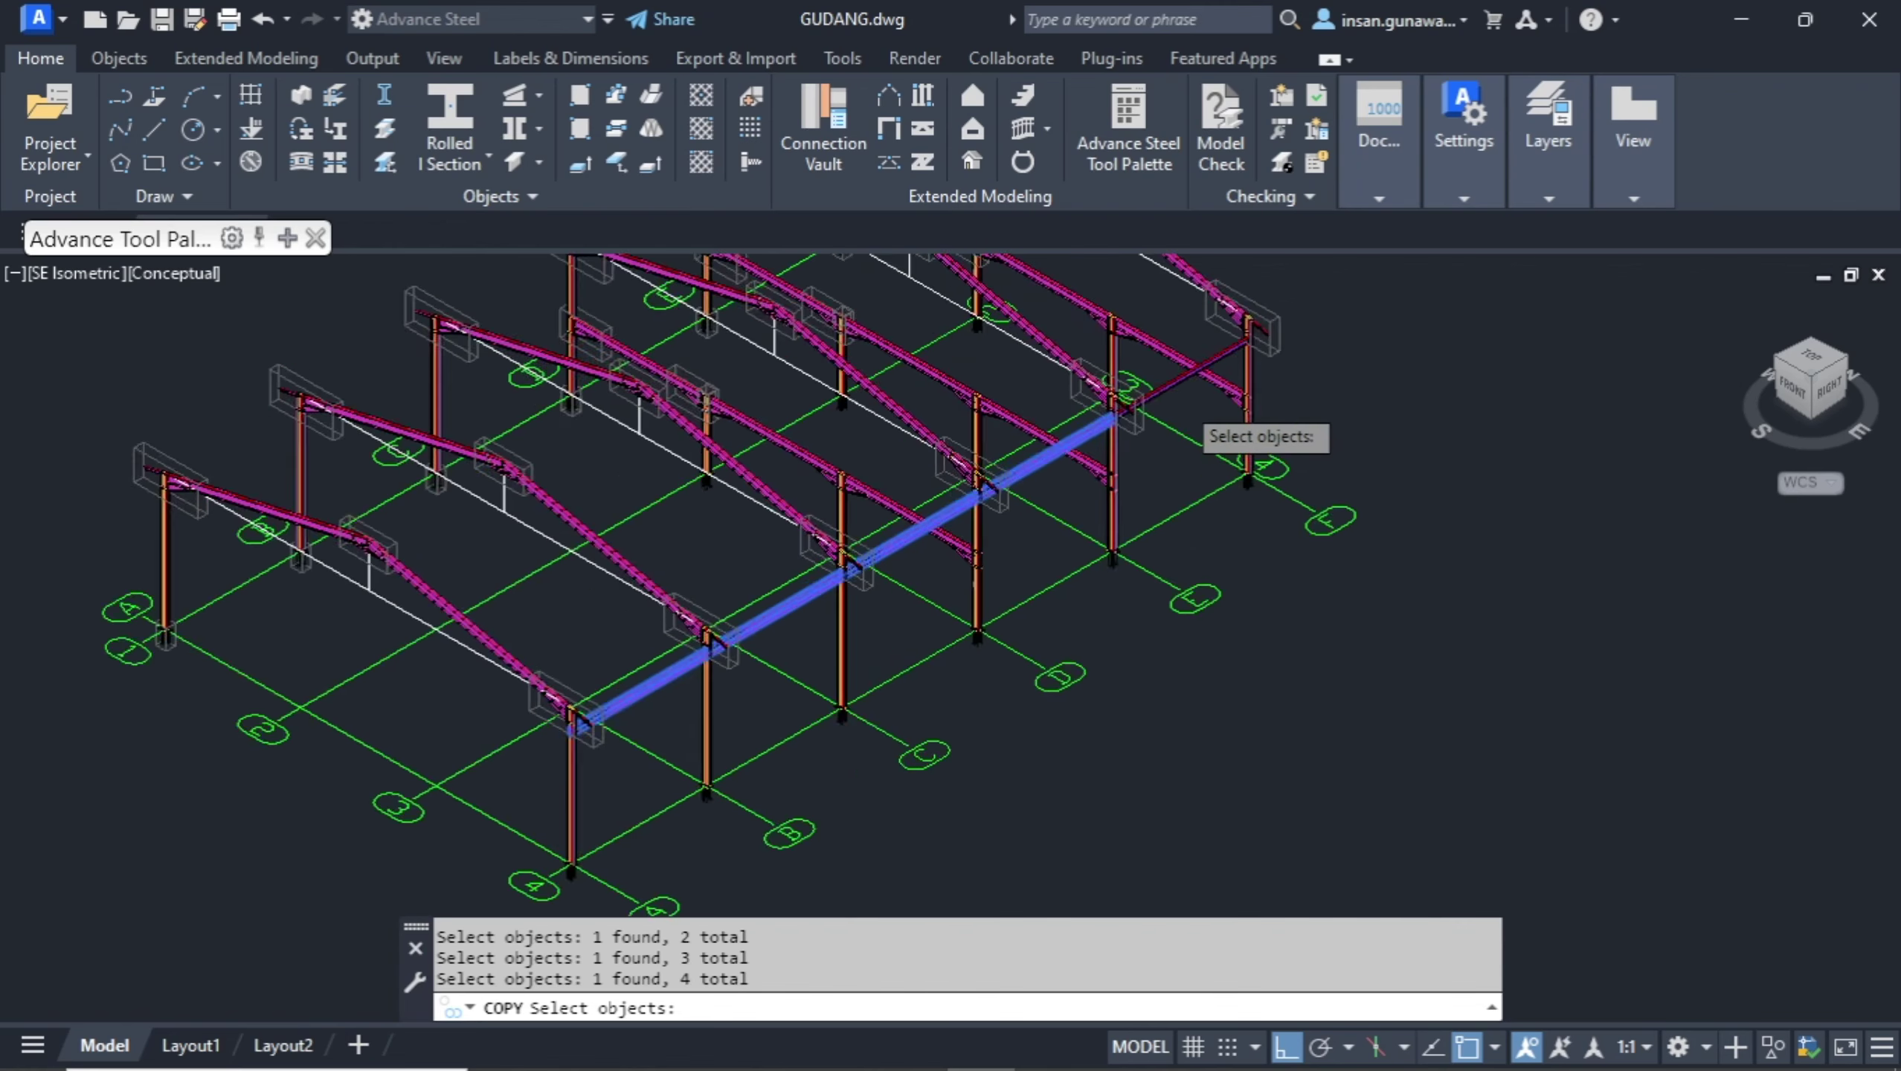
{"action": "left_click", "coordinate": [1175, 375]}
{"action": "scroll", "coordinate": [1277, 501], "scroll_direction": "down", "scroll_amount": 4}
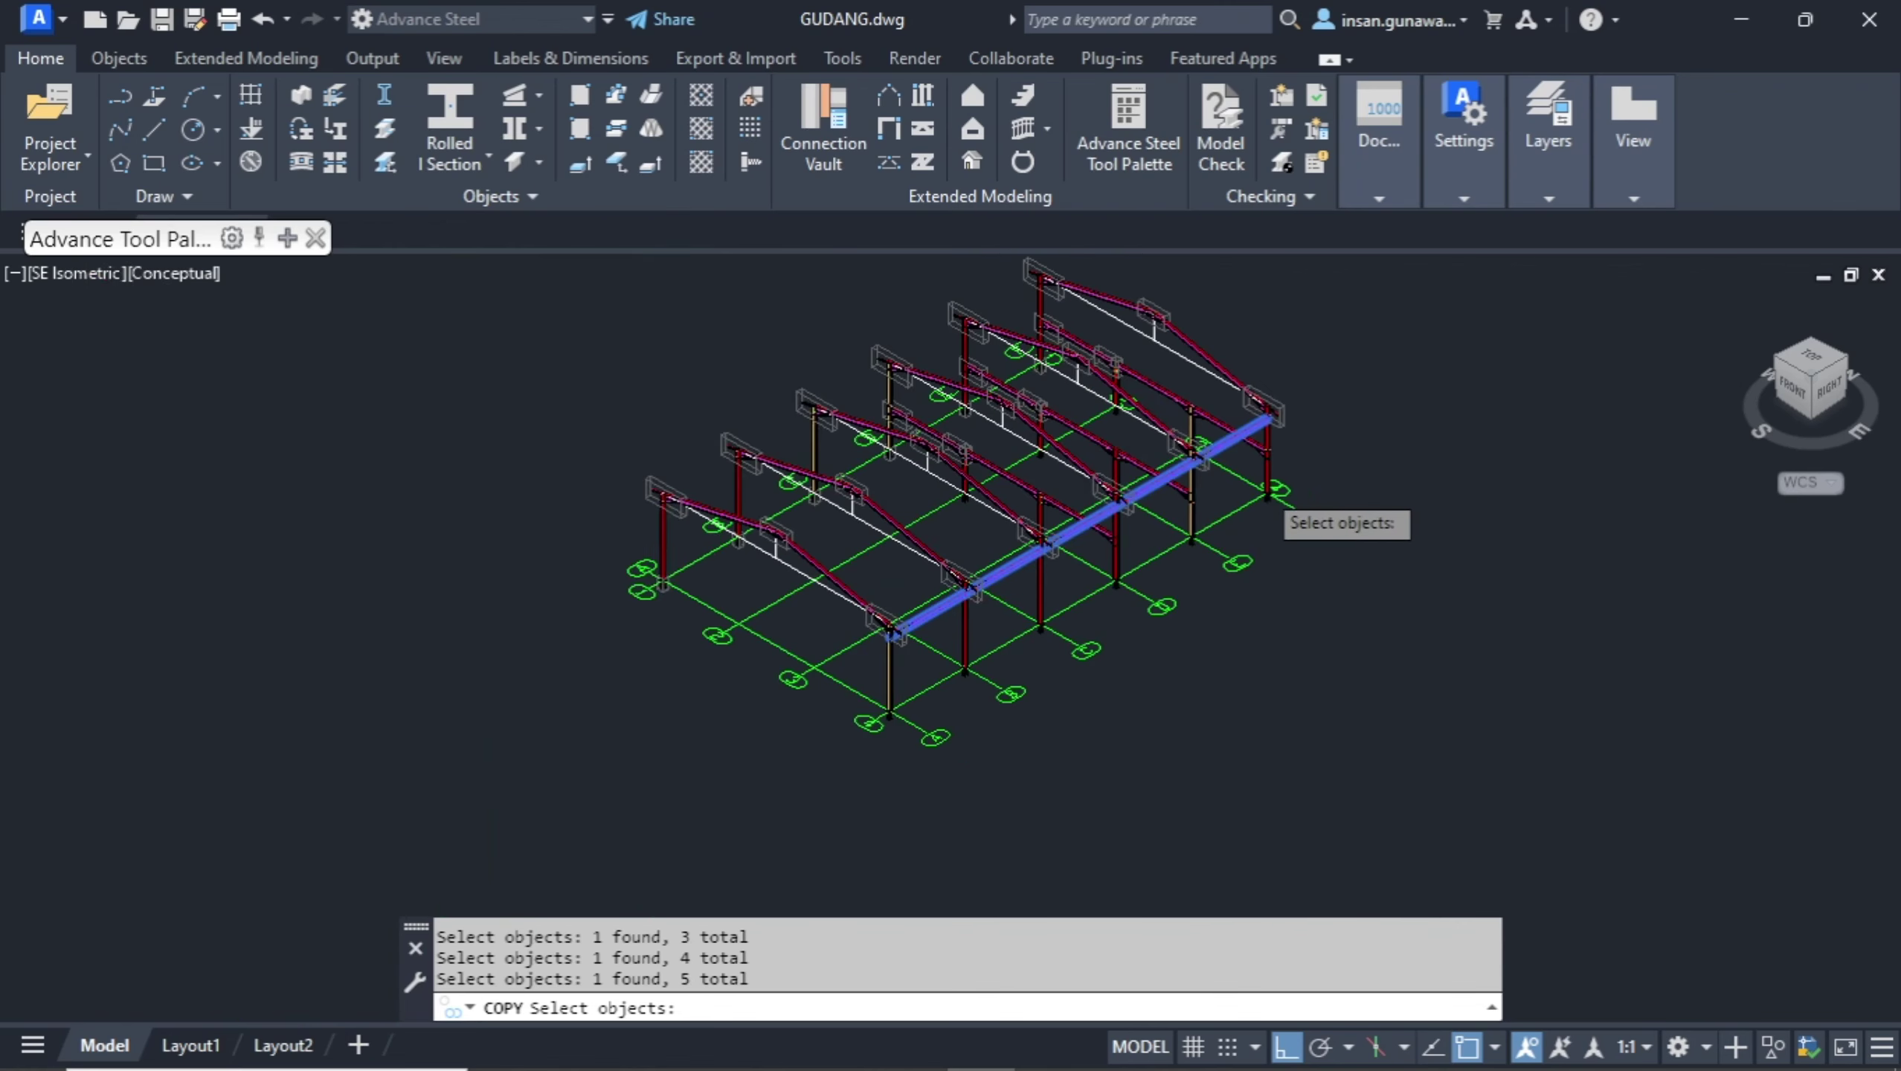
{"action": "scroll", "coordinate": [865, 735], "scroll_direction": "up", "scroll_amount": 3}
{"action": "key", "text": "Return"}
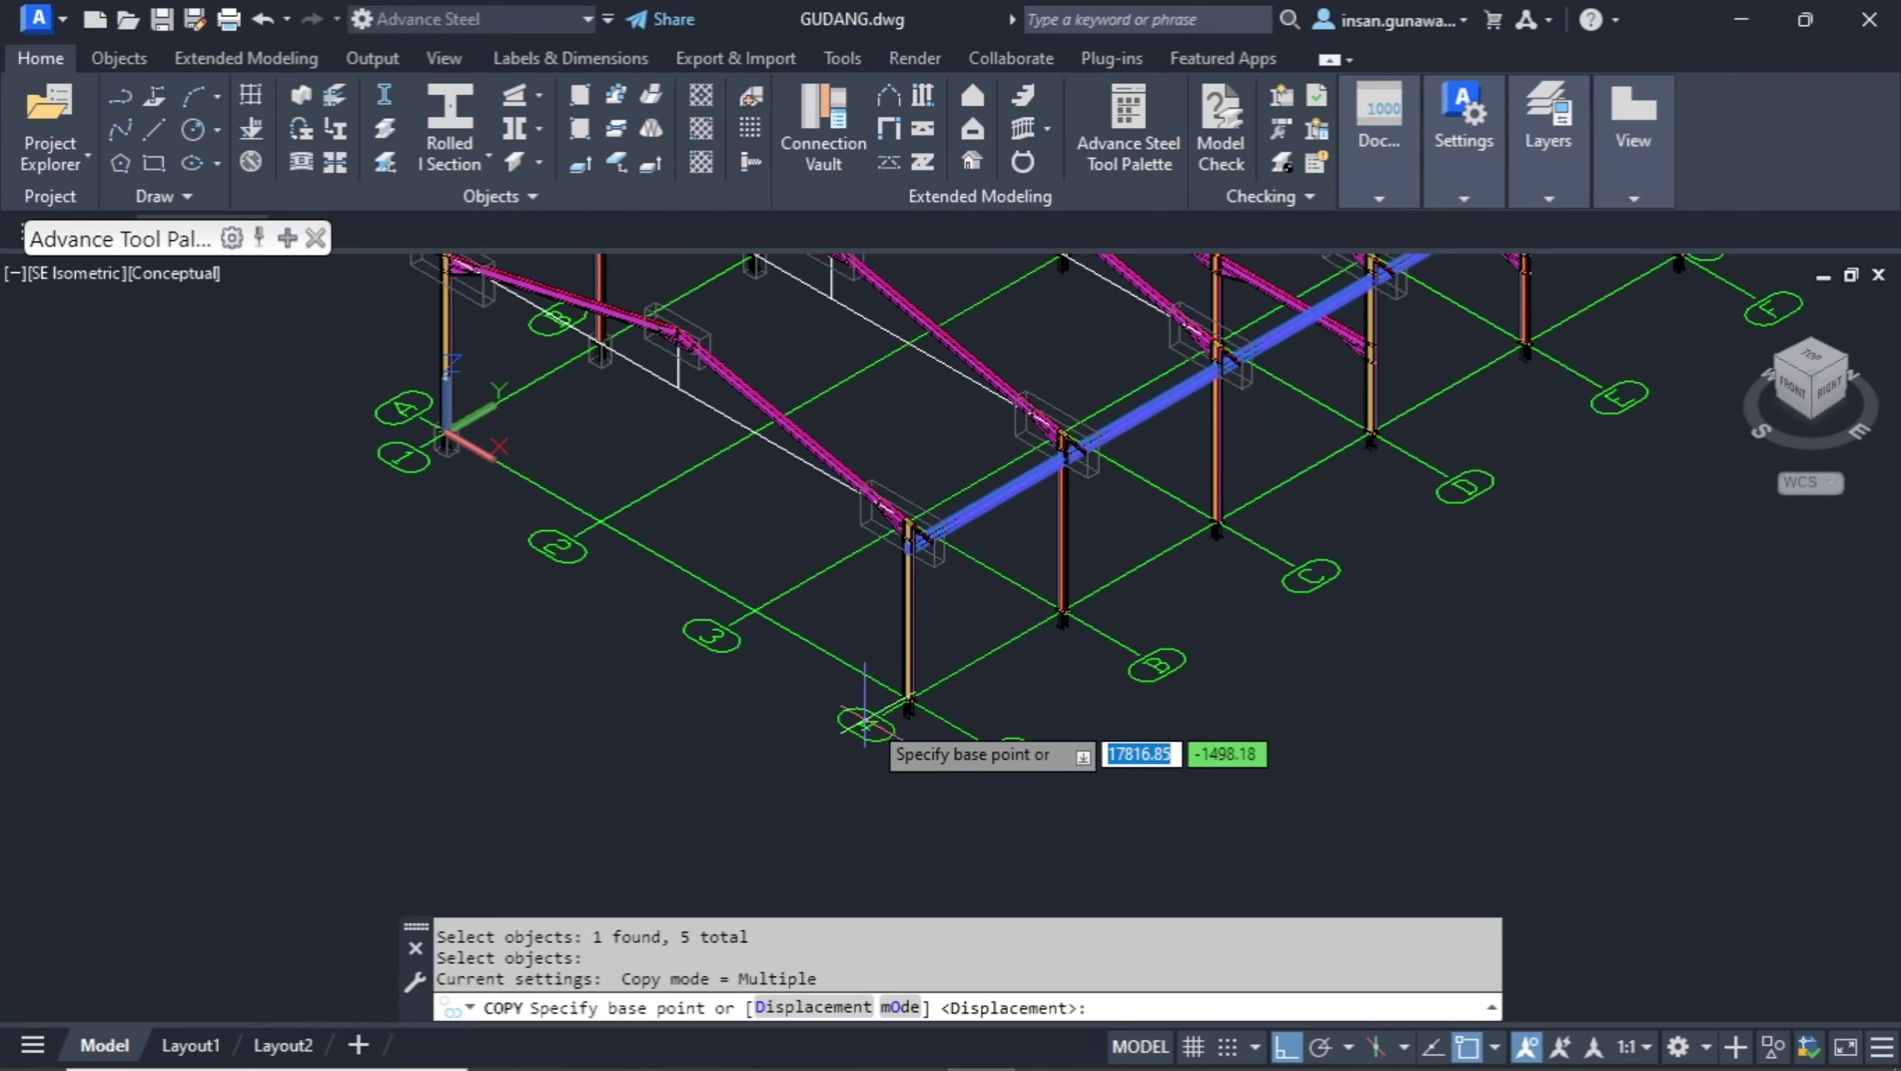
{"action": "left_click", "coordinate": [871, 707]}
{"action": "scroll", "coordinate": [434, 428], "scroll_direction": "up", "scroll_amount": 4}
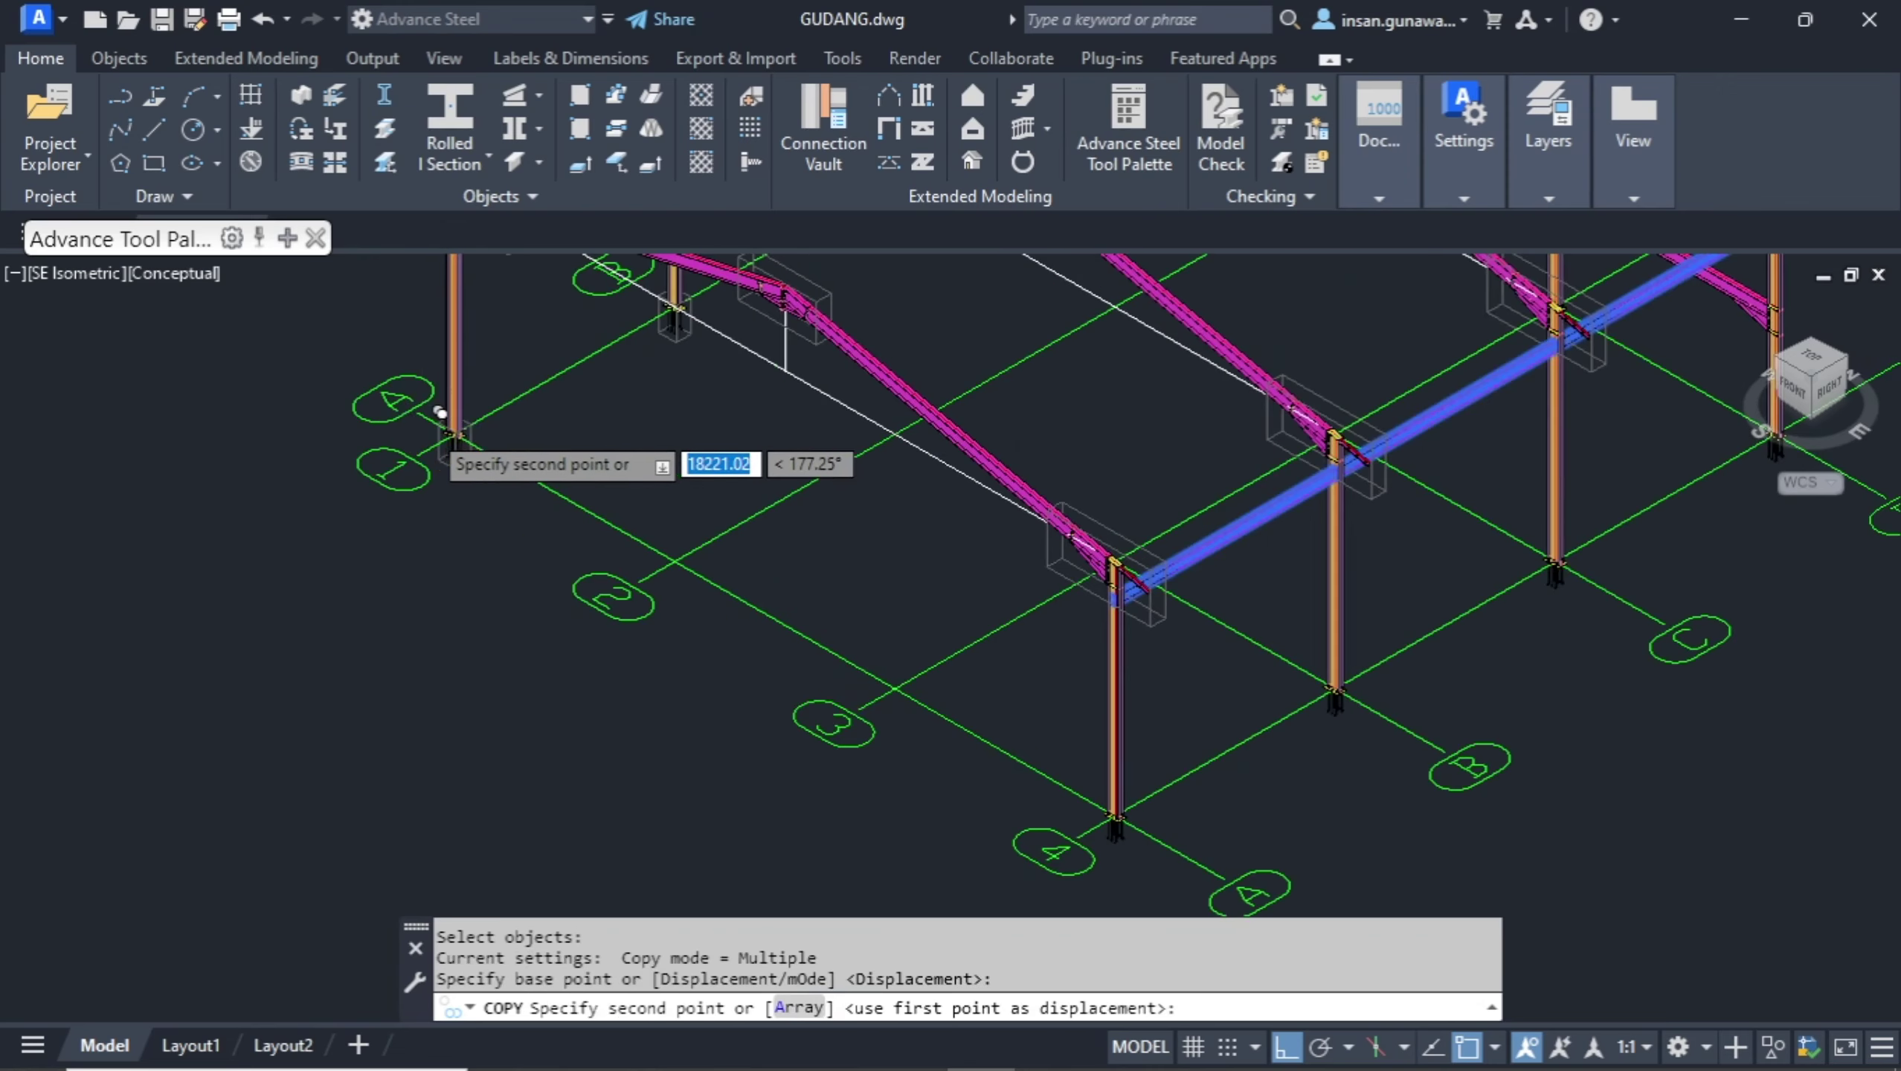
{"action": "left_click", "coordinate": [423, 444]}
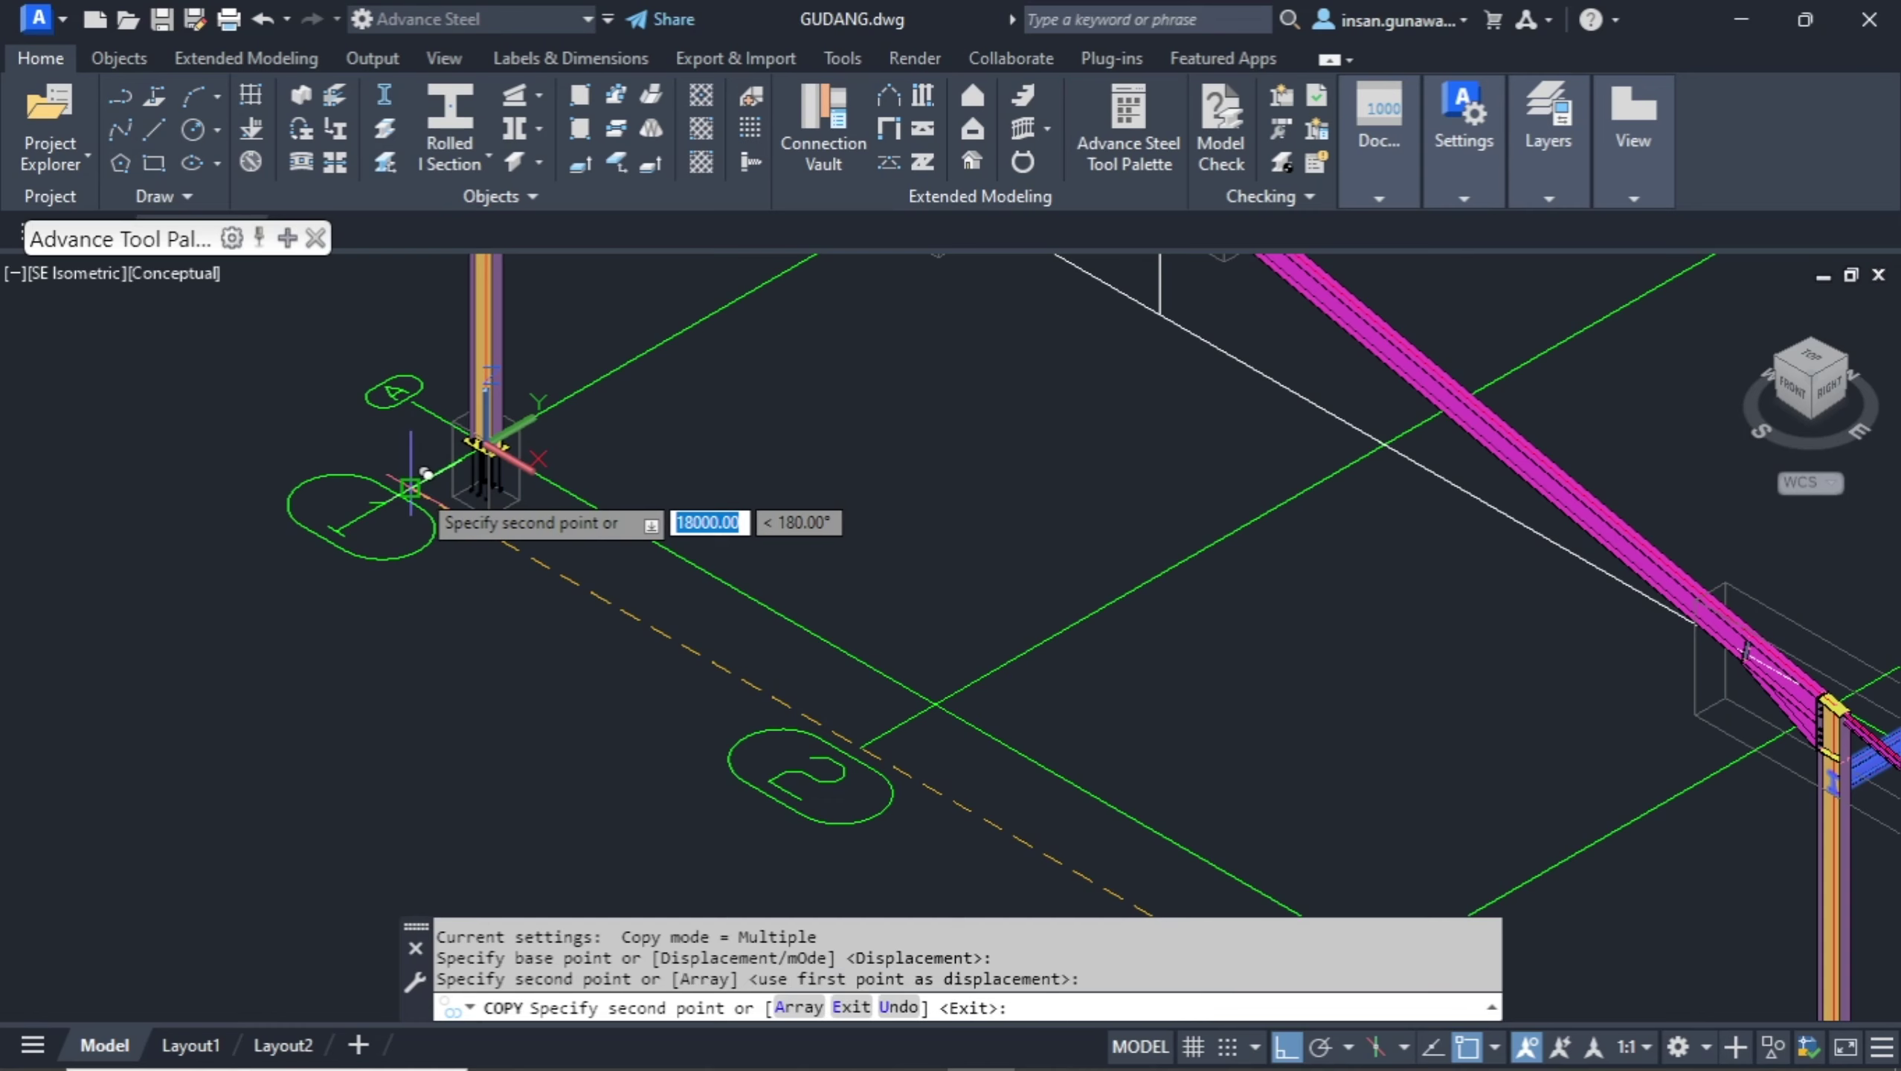
{"action": "scroll", "coordinate": [455, 526], "scroll_direction": "down", "scroll_amount": 3}
{"action": "scroll", "coordinate": [455, 526], "scroll_direction": "down", "scroll_amount": 3}
{"action": "scroll", "coordinate": [459, 701], "scroll_direction": "down", "scroll_amount": 2}
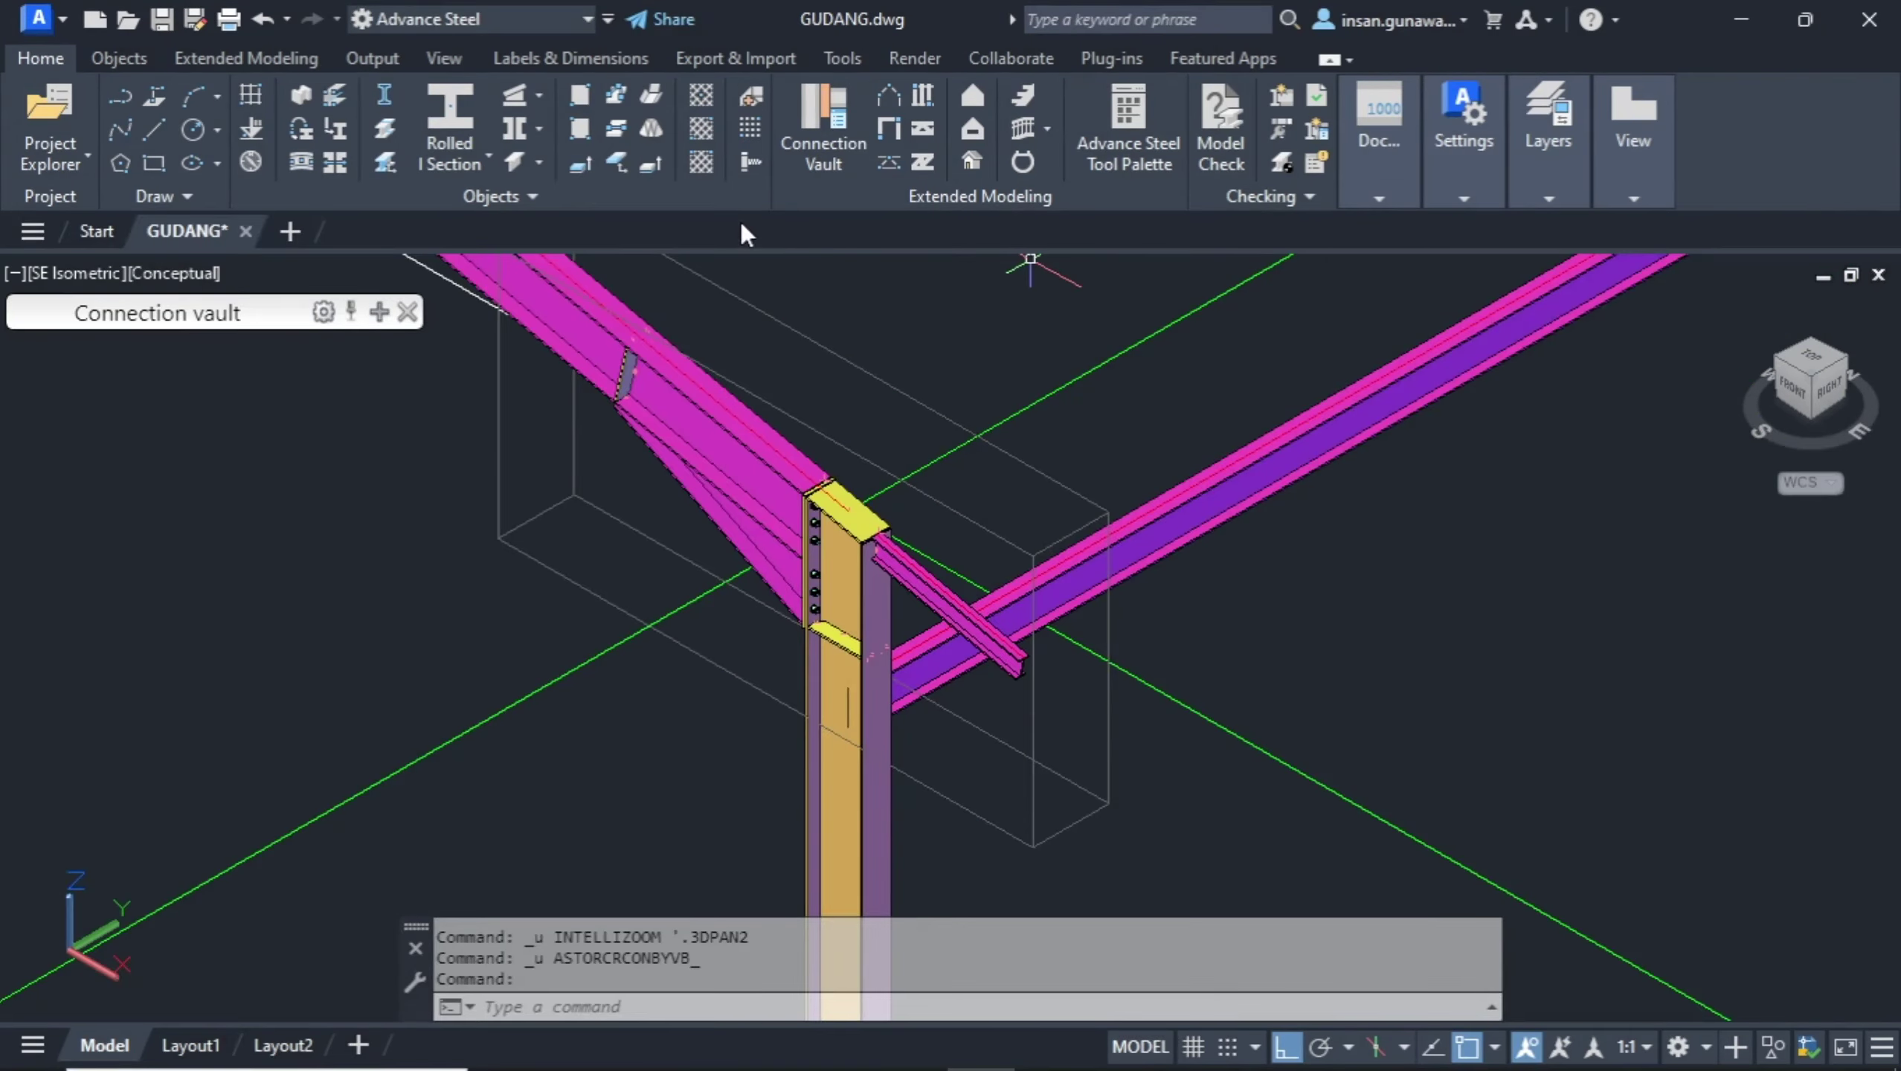
Examine the connection vault's favorites, beam plate, column-beam and platform beam categories, including previews of the clip angle and end plate connections.
{"action": "left_click", "coordinate": [377, 314]}
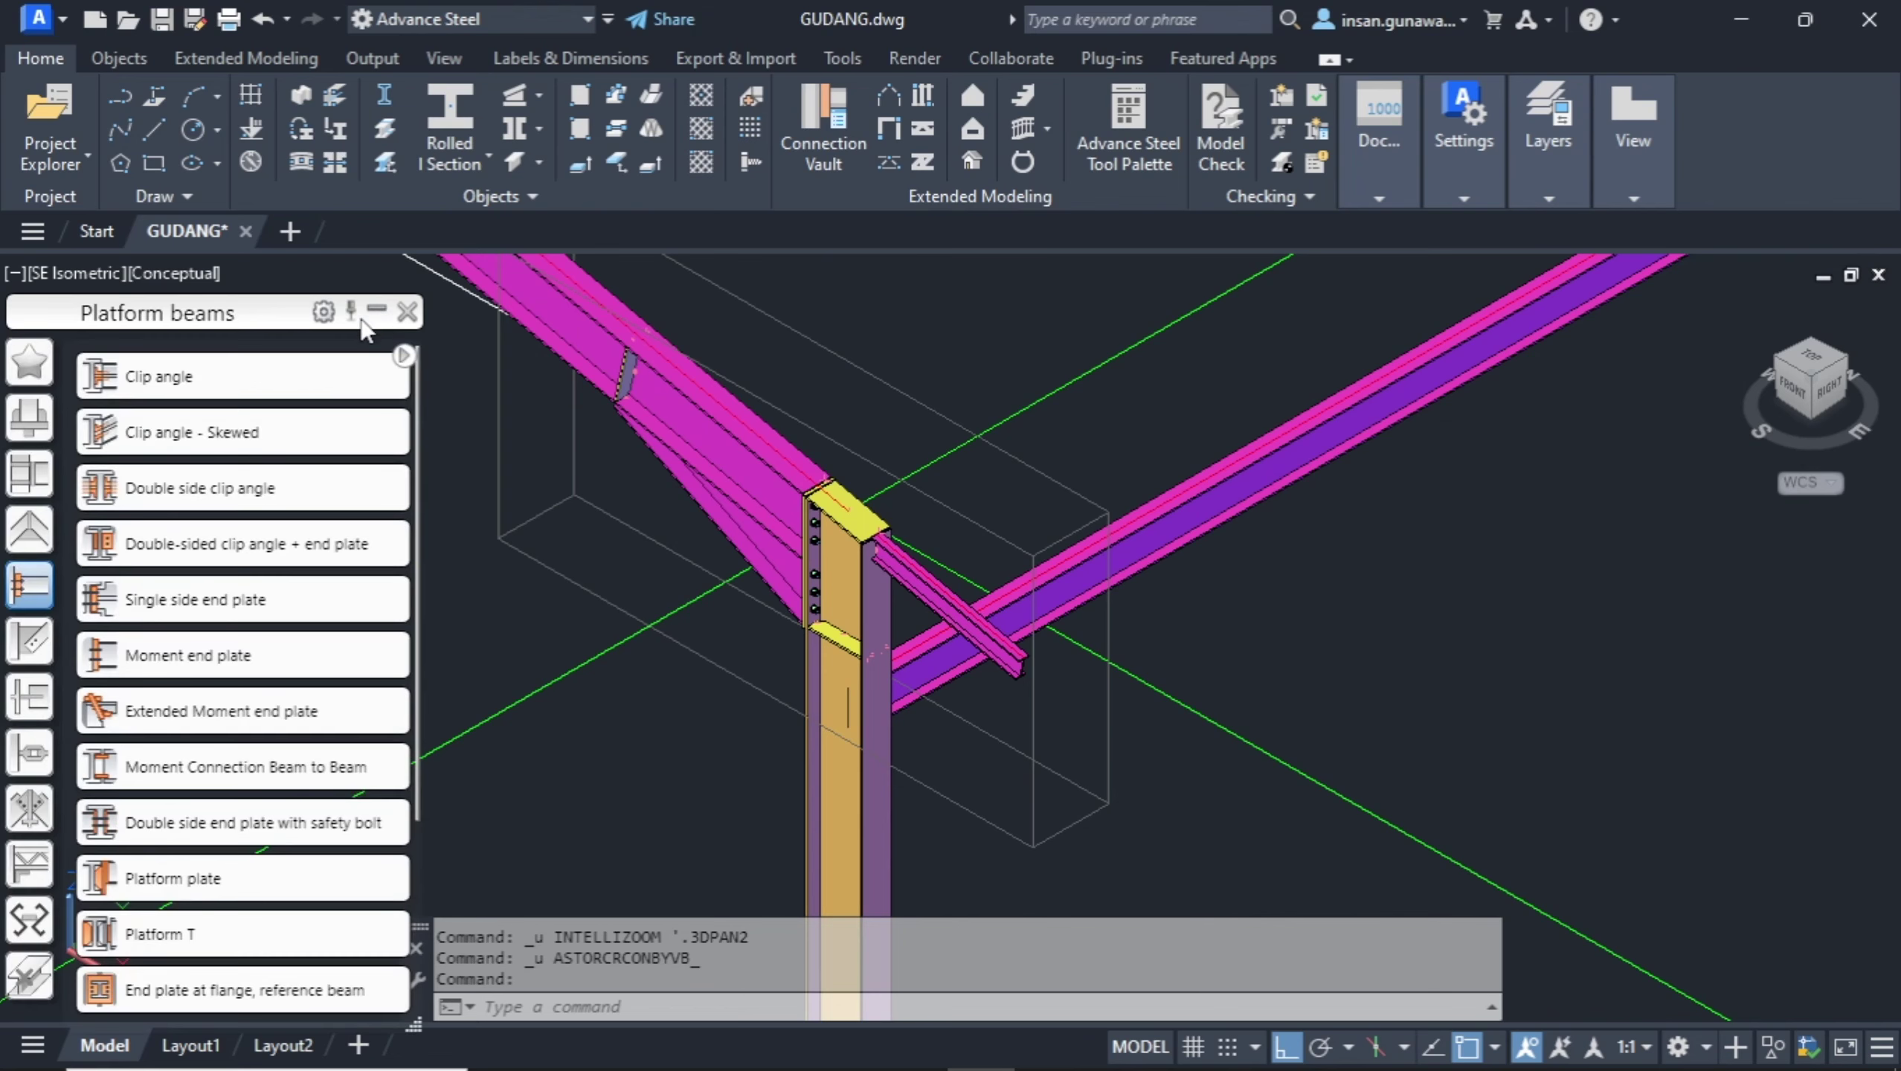
{"action": "left_click", "coordinate": [32, 365]}
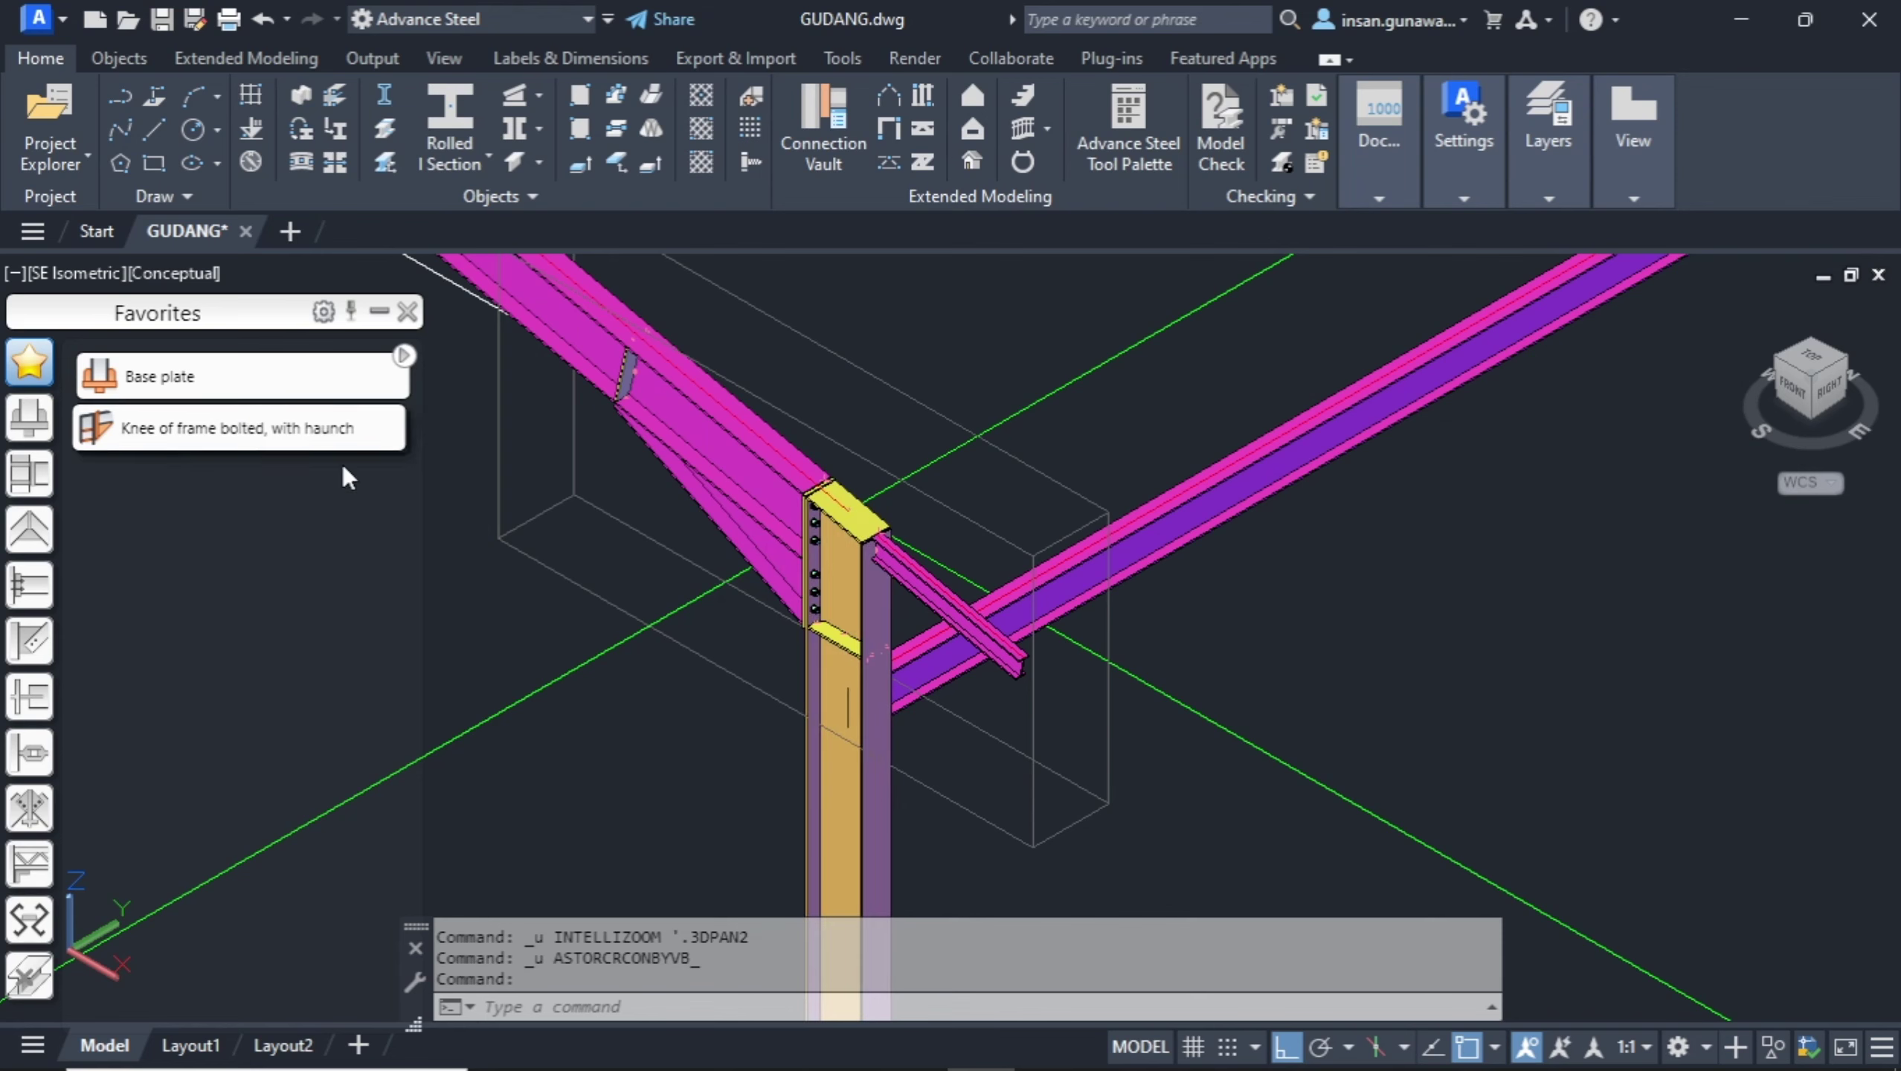
{"action": "left_click", "coordinate": [27, 424]}
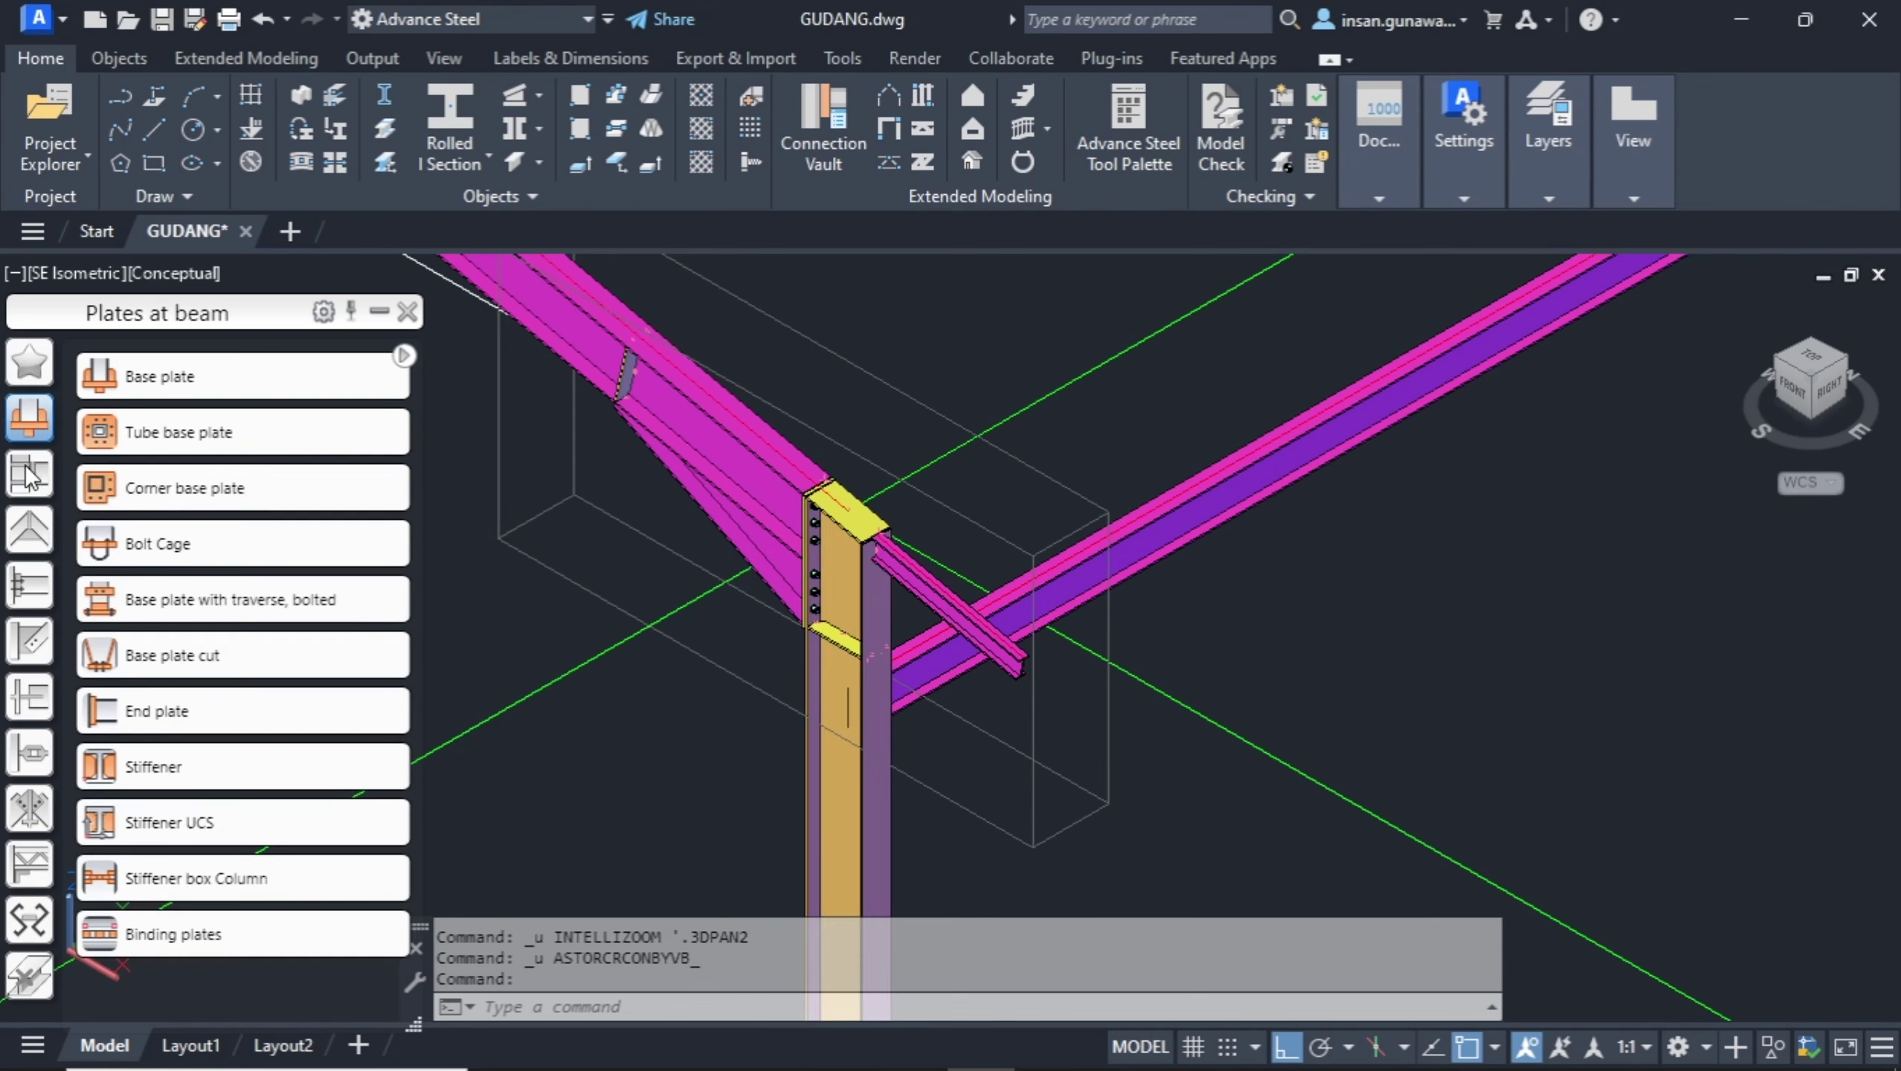
{"action": "left_click", "coordinate": [28, 474]}
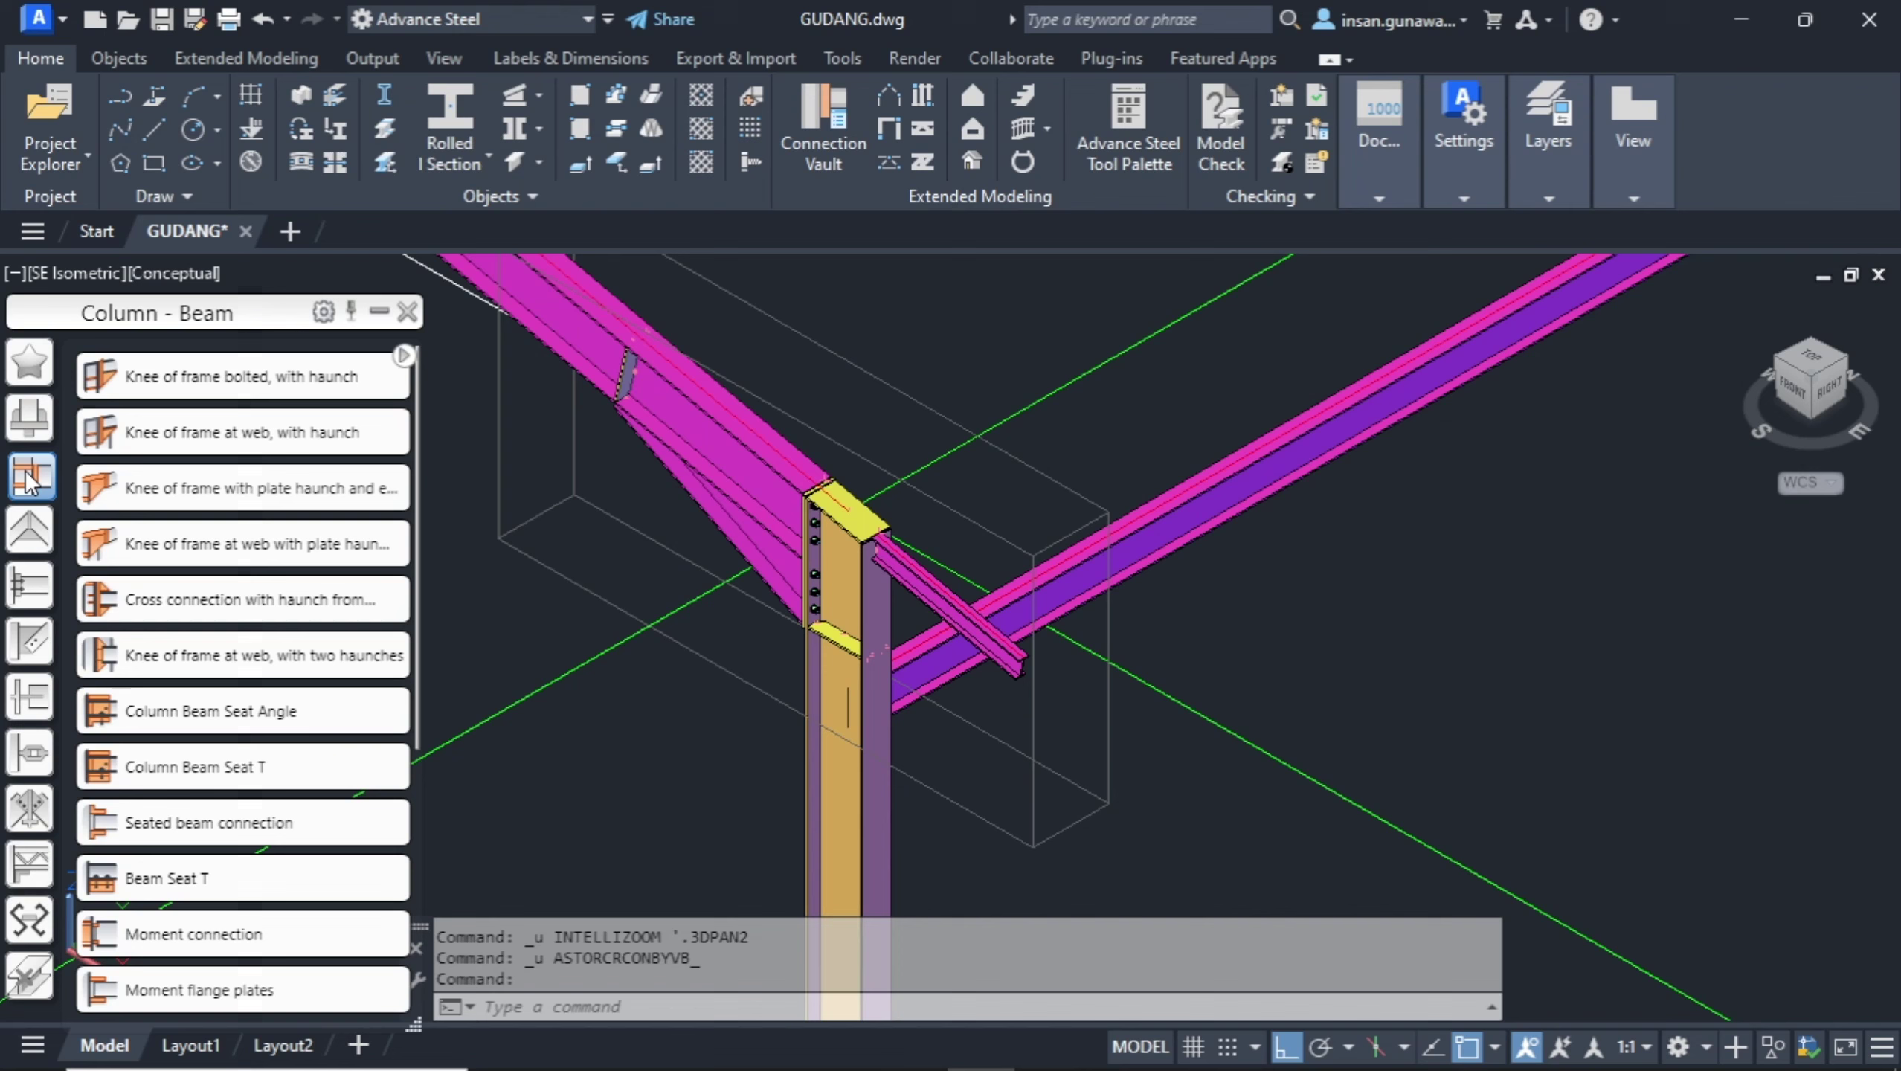
{"action": "left_click", "coordinate": [35, 595]}
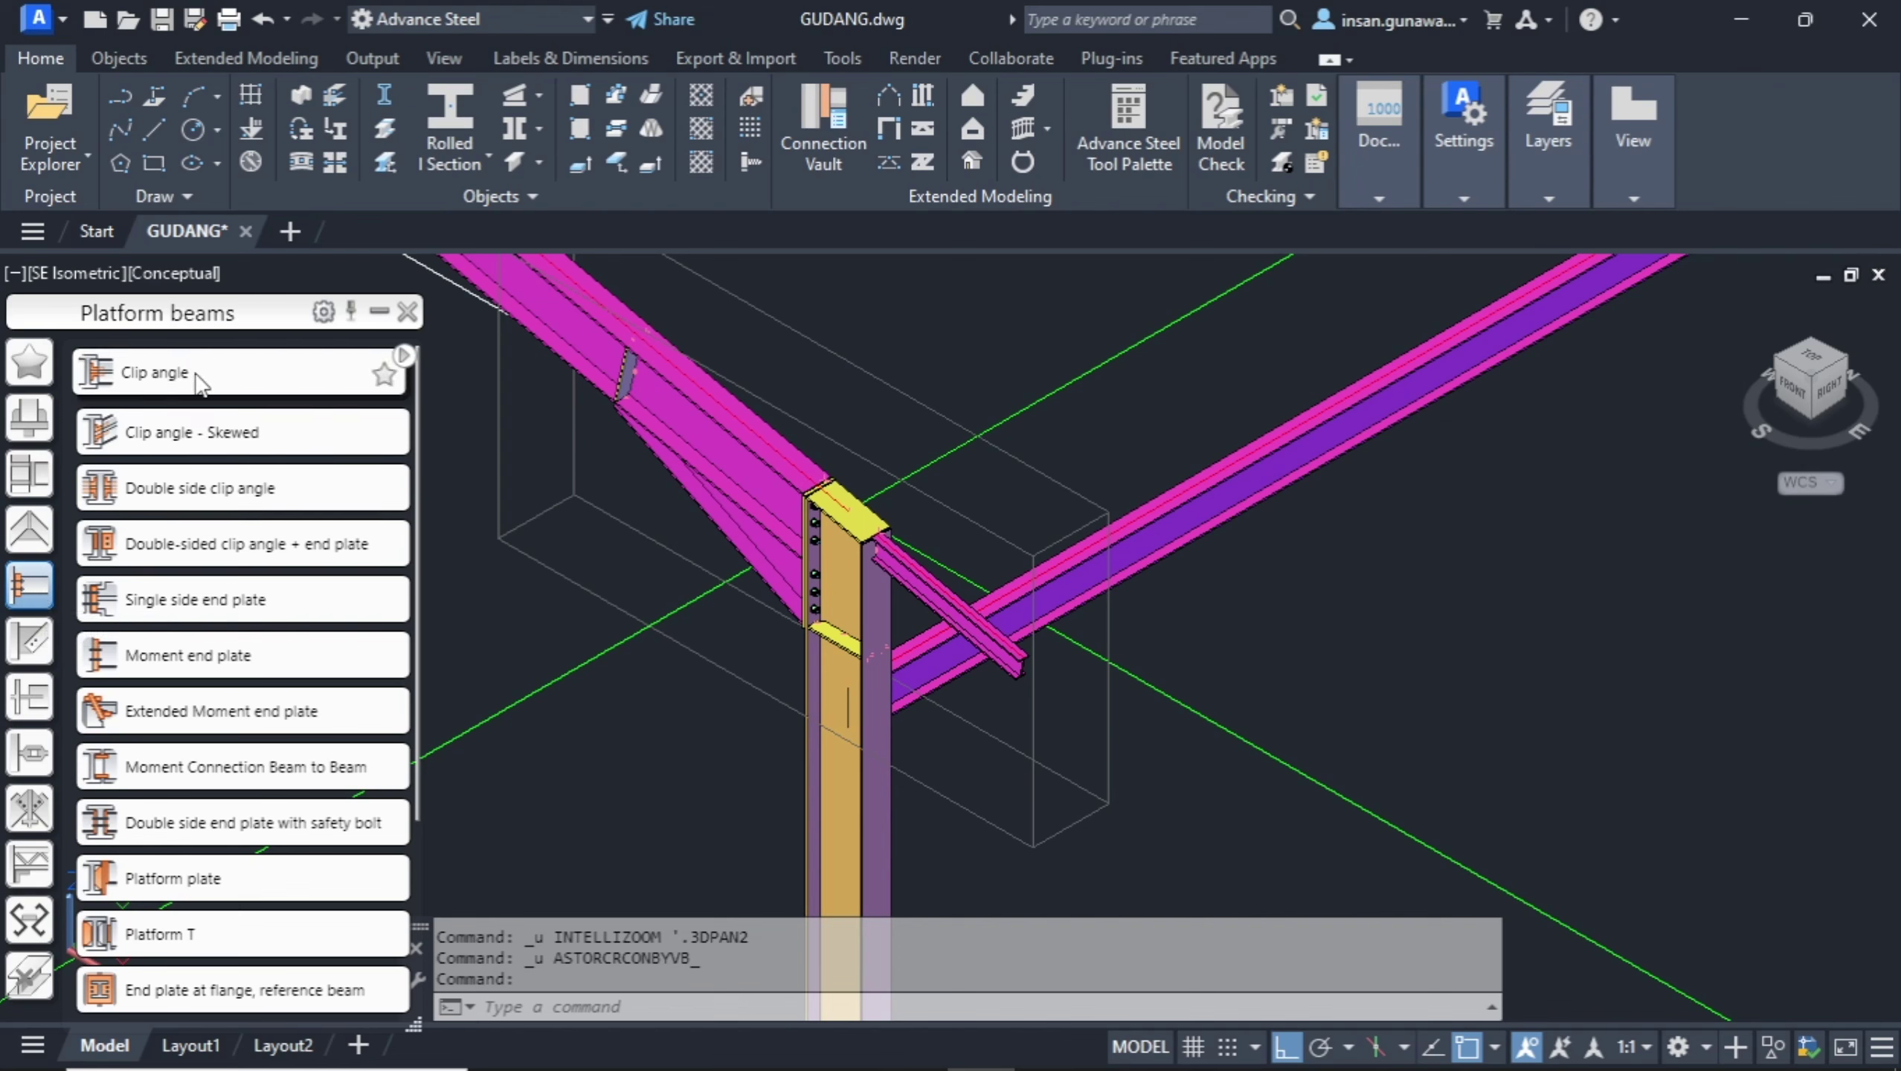
{"action": "left_click", "coordinate": [393, 375]}
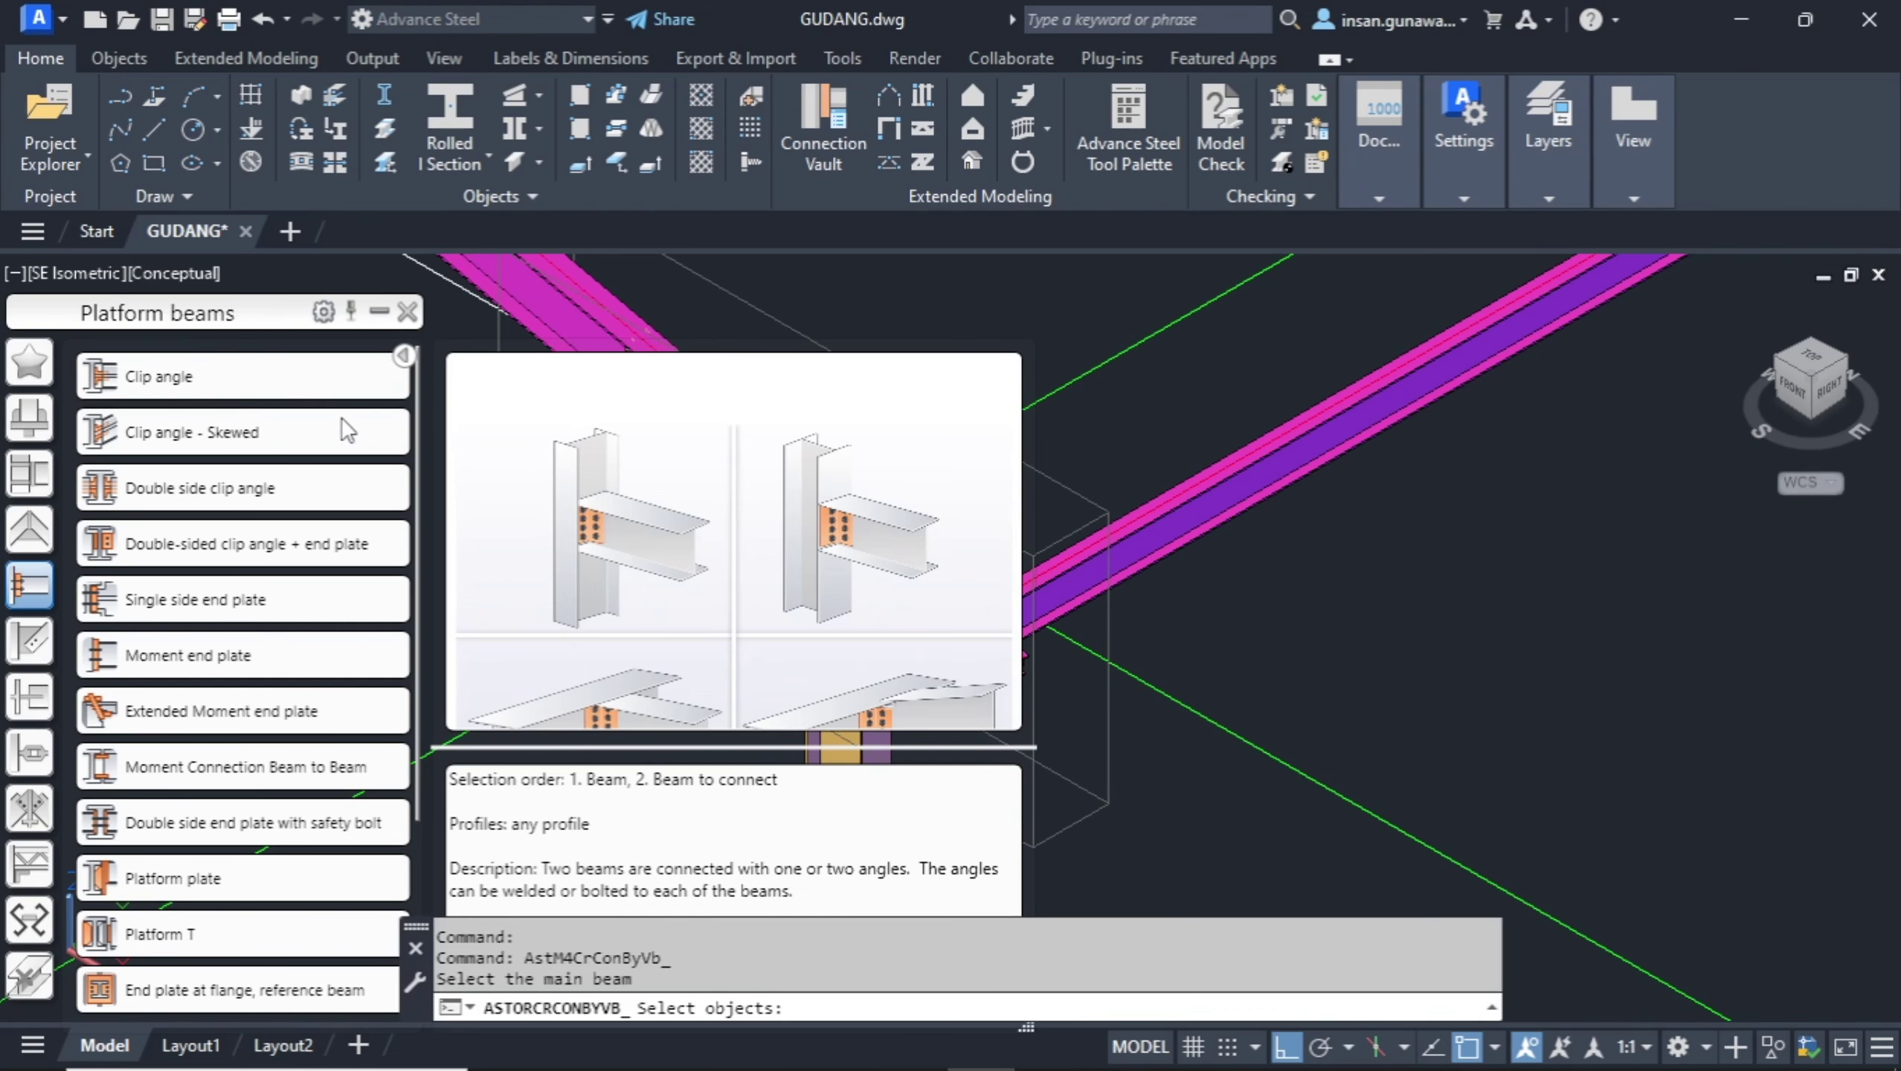
{"action": "mouse_move", "coordinate": [311, 448]}
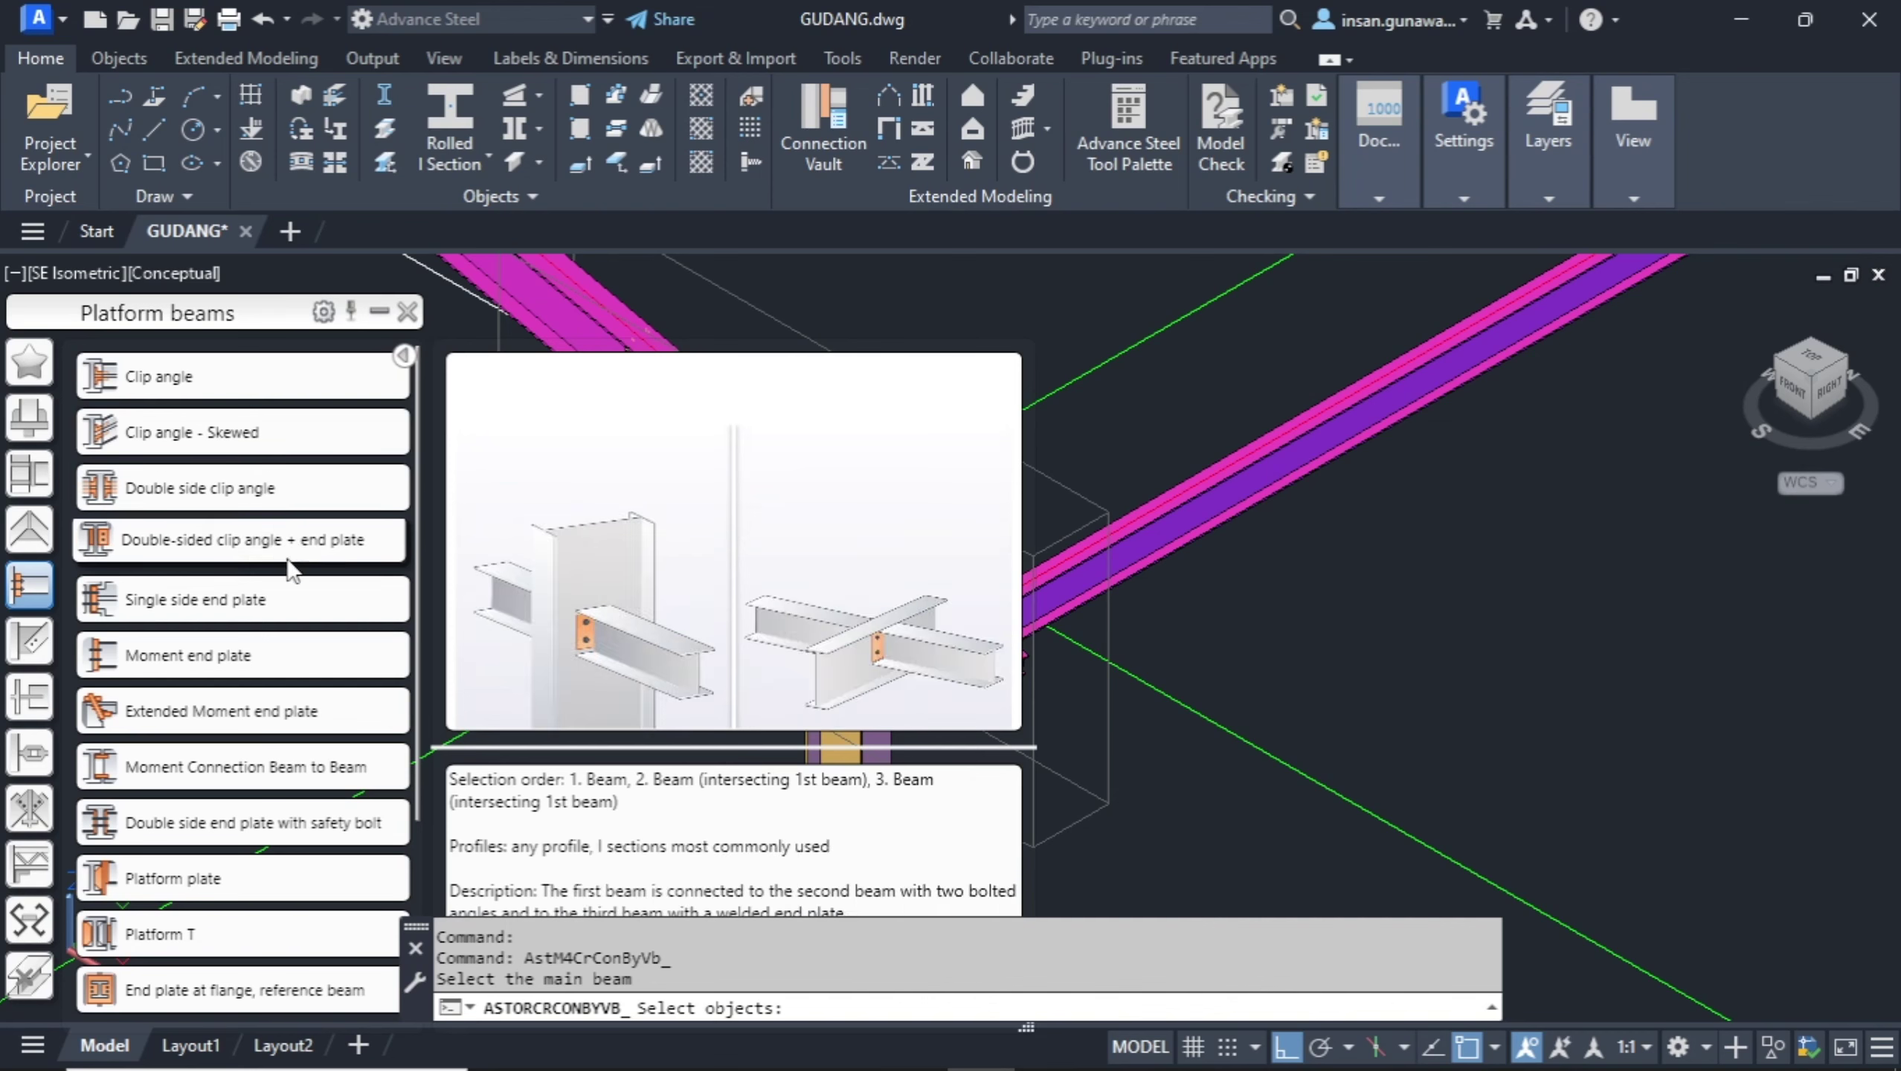
{"action": "mouse_move", "coordinate": [285, 604]}
{"action": "mouse_move", "coordinate": [273, 494]}
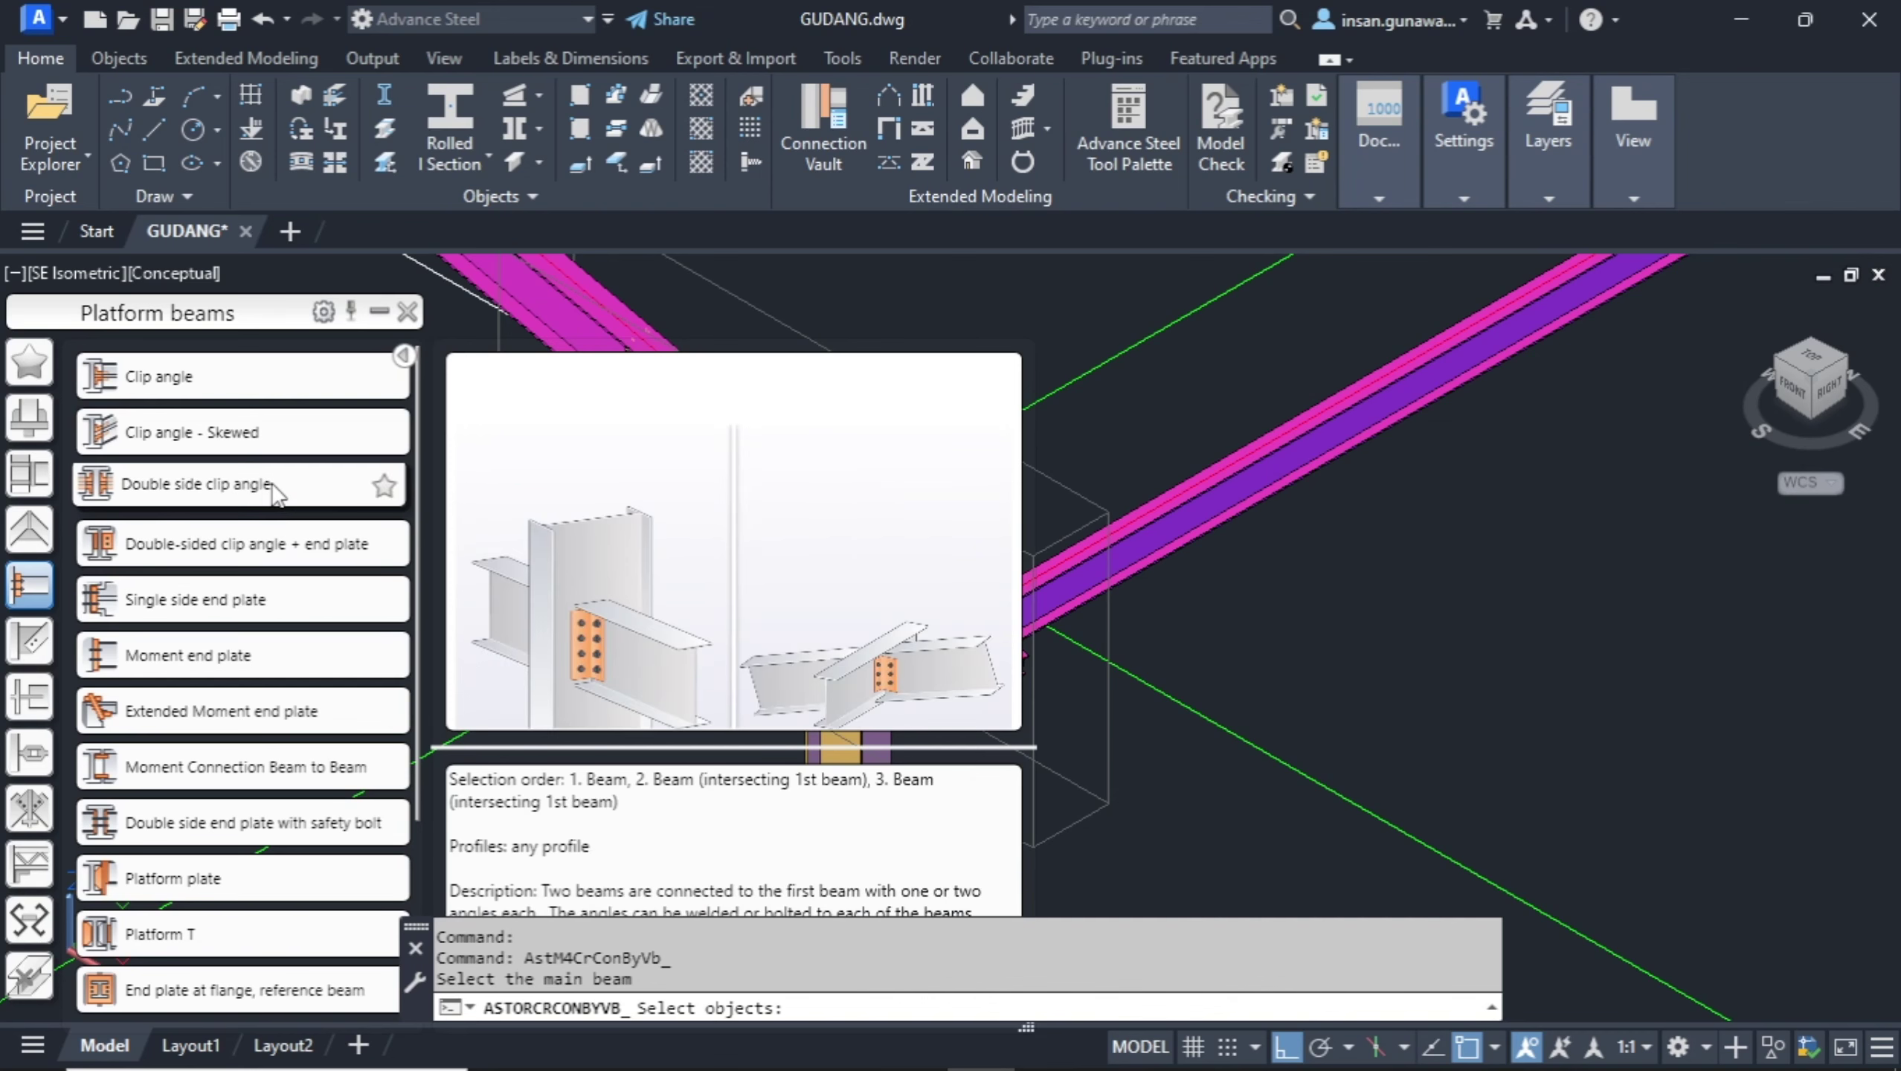
{"action": "scroll", "coordinate": [1530, 534], "scroll_direction": "down", "scroll_amount": 3}
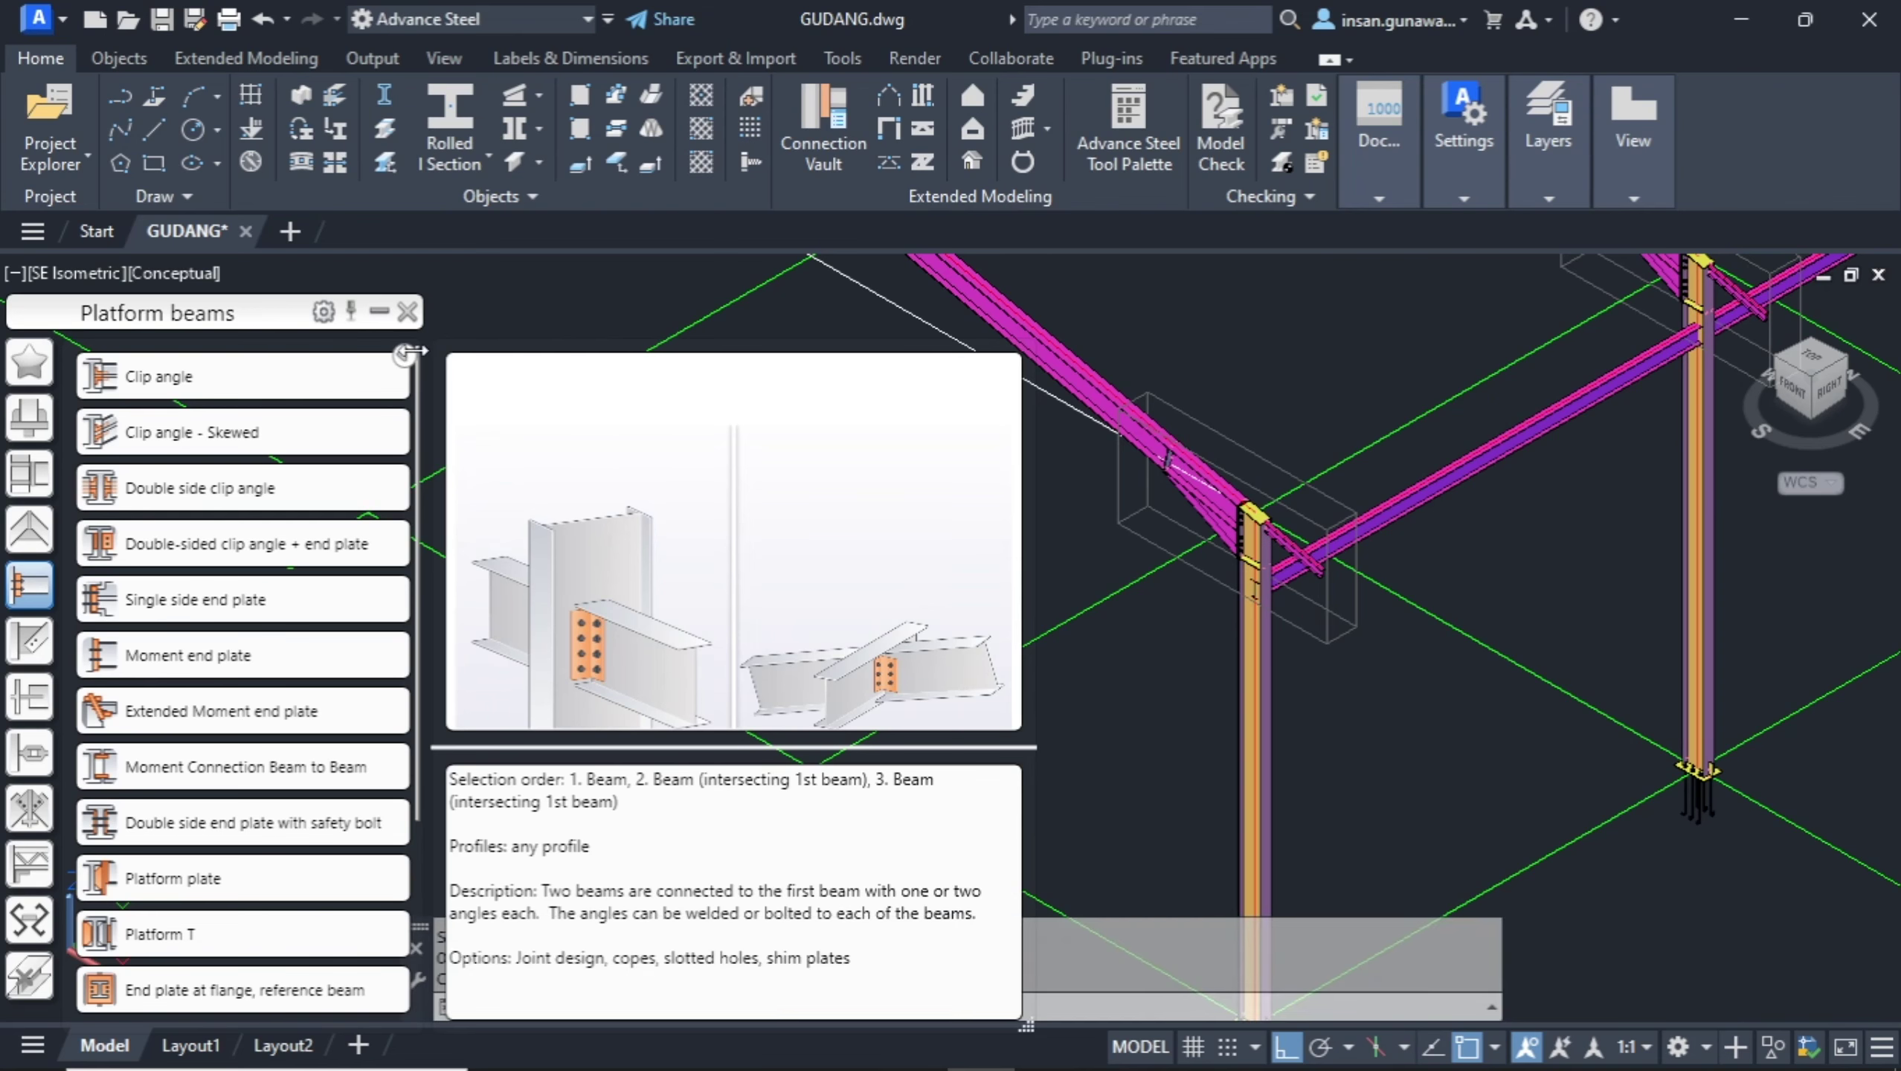
Create a Clip angle connection at grid A-4 with the column as main beam and the tie beam as the attached beam.
{"action": "left_click", "coordinate": [270, 381]}
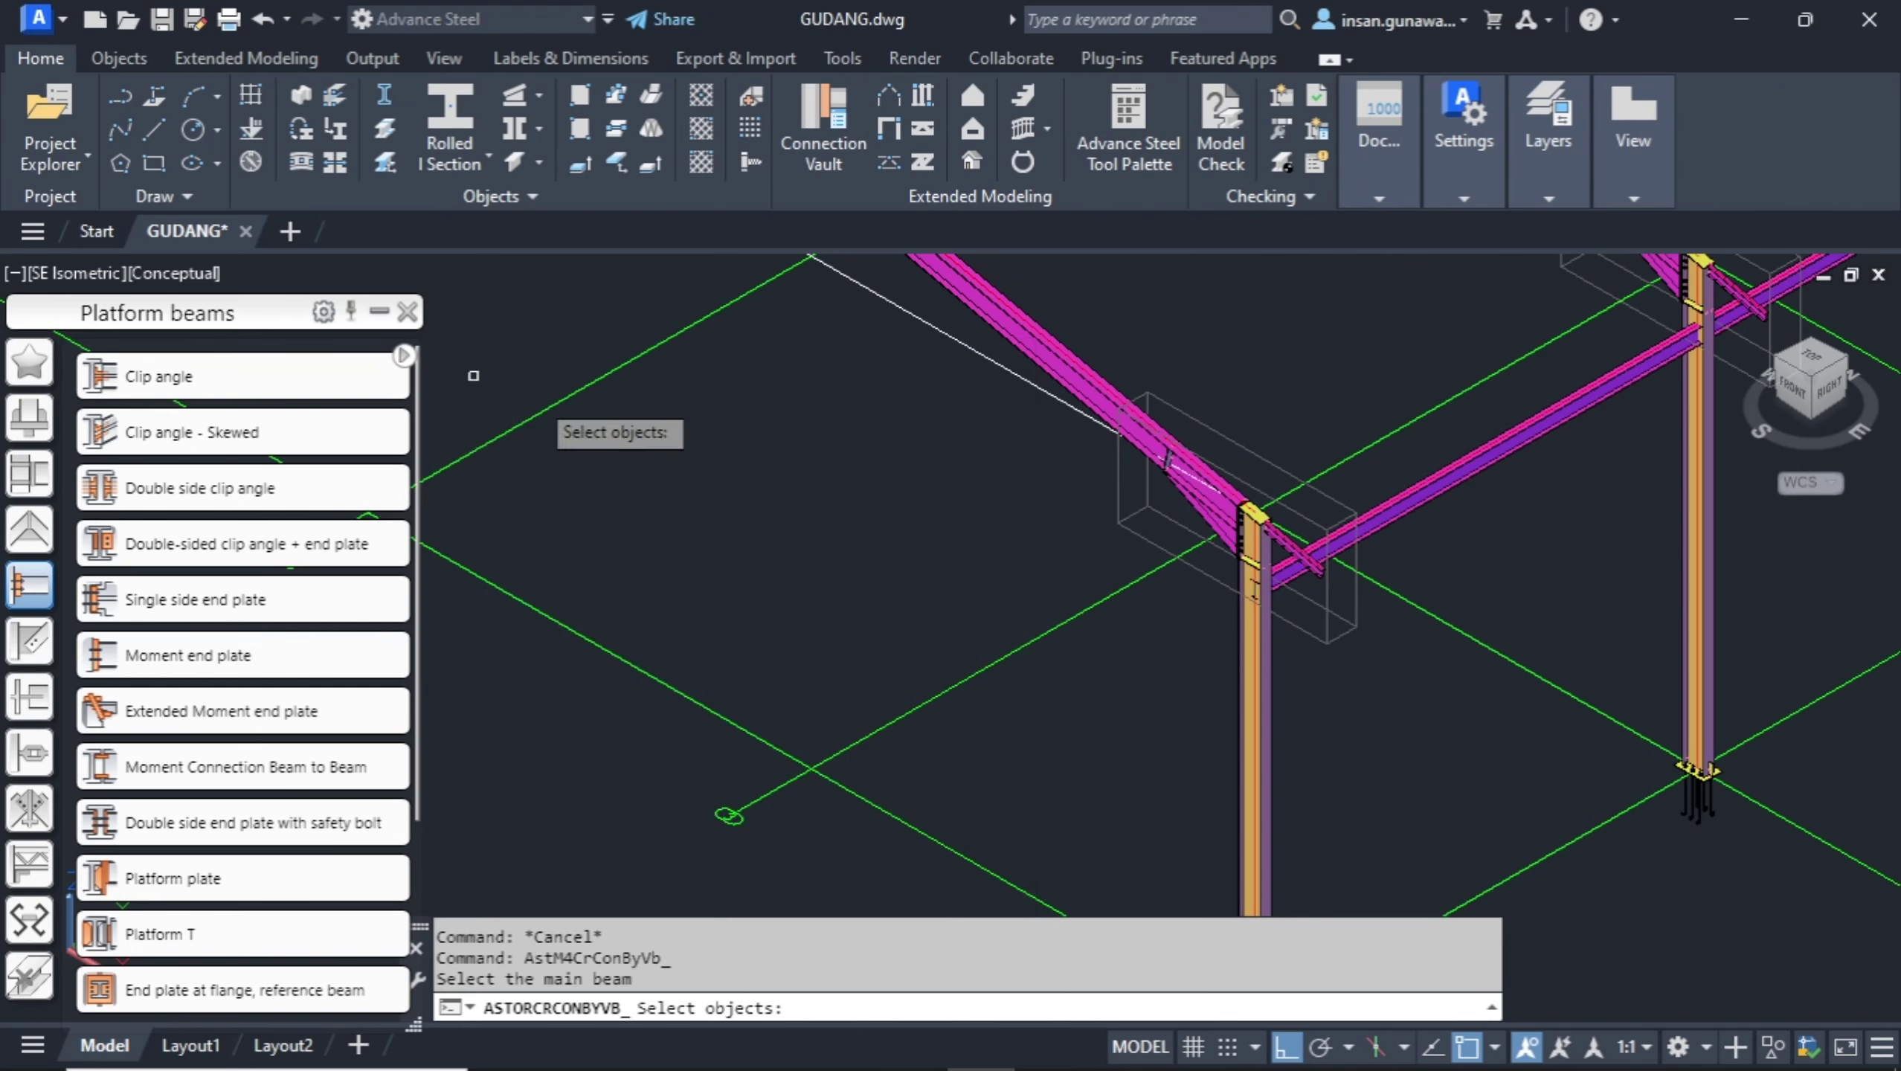
{"action": "scroll", "coordinate": [1289, 652], "scroll_direction": "down", "scroll_amount": 3}
{"action": "scroll", "coordinate": [1290, 653], "scroll_direction": "up", "scroll_amount": 2}
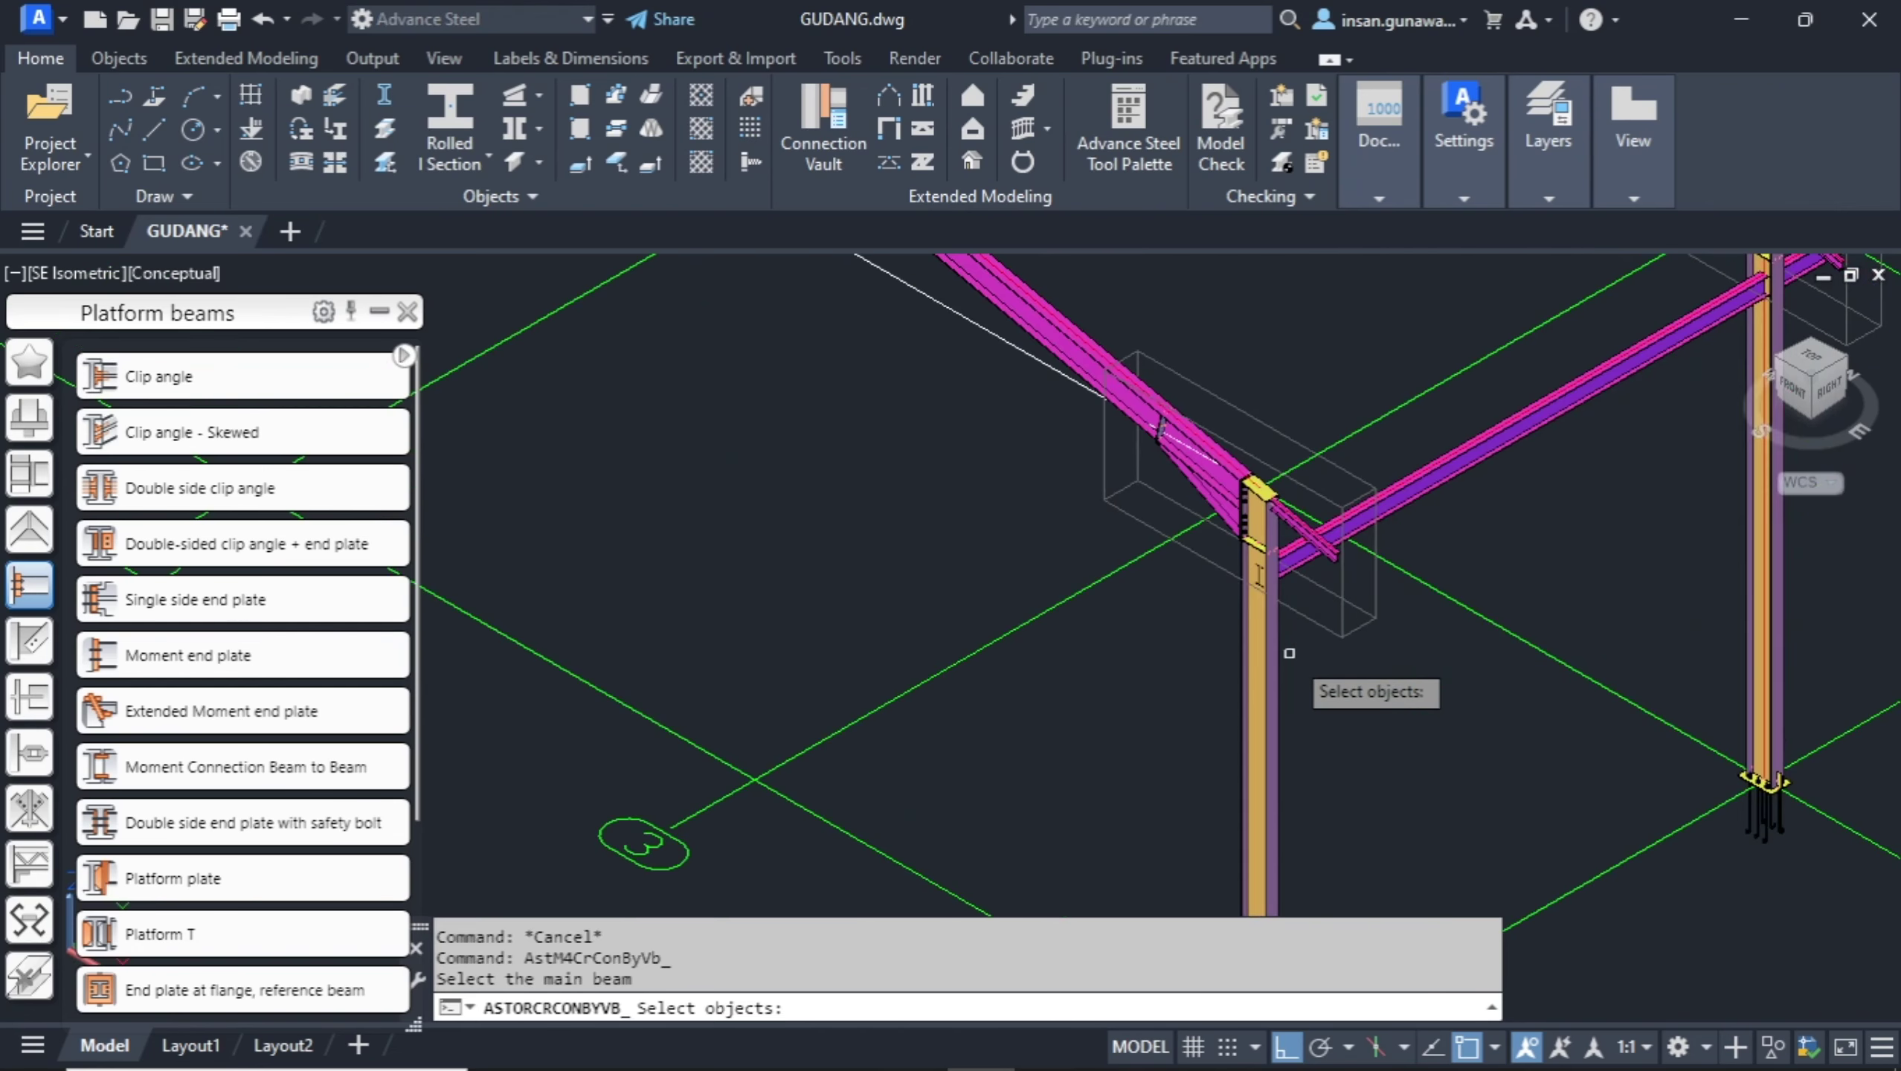
{"action": "scroll", "coordinate": [1010, 661], "scroll_direction": "up", "scroll_amount": 3}
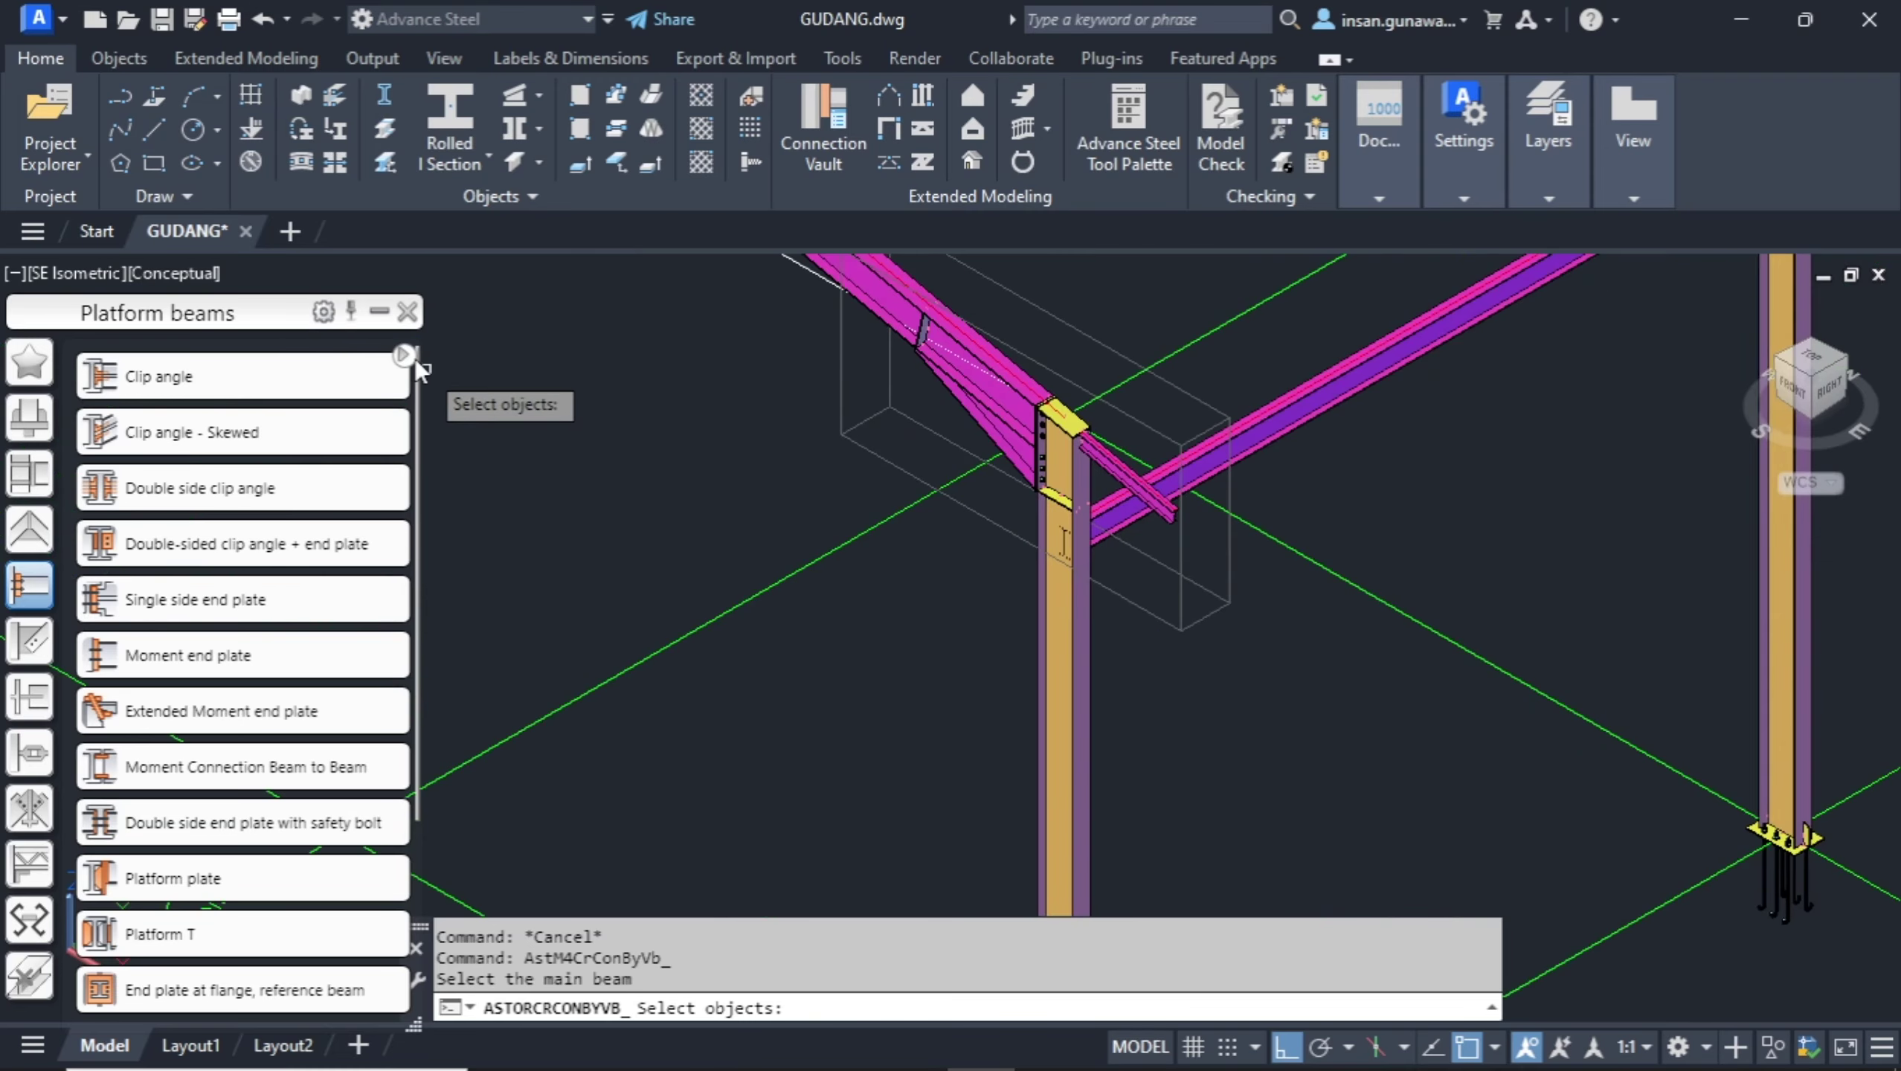
{"action": "mouse_move", "coordinate": [383, 375]}
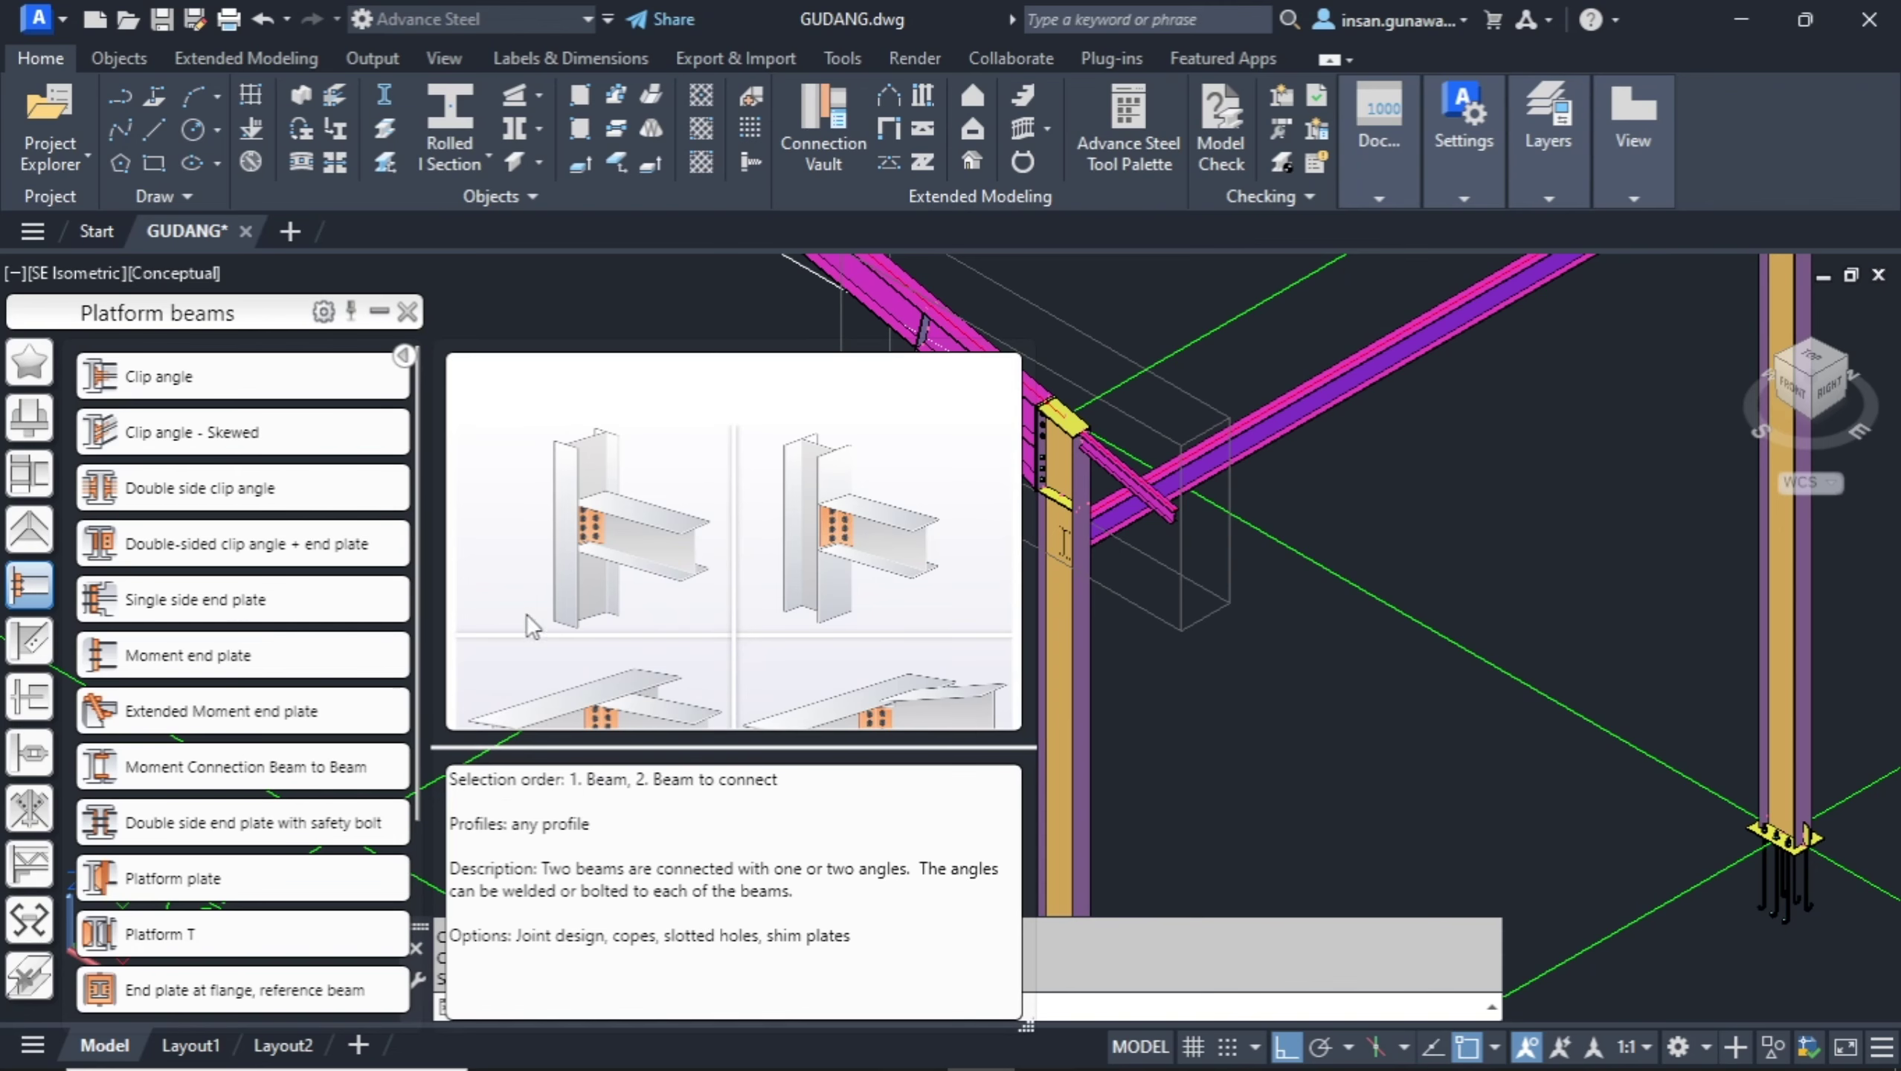
{"action": "left_click", "coordinate": [409, 369]}
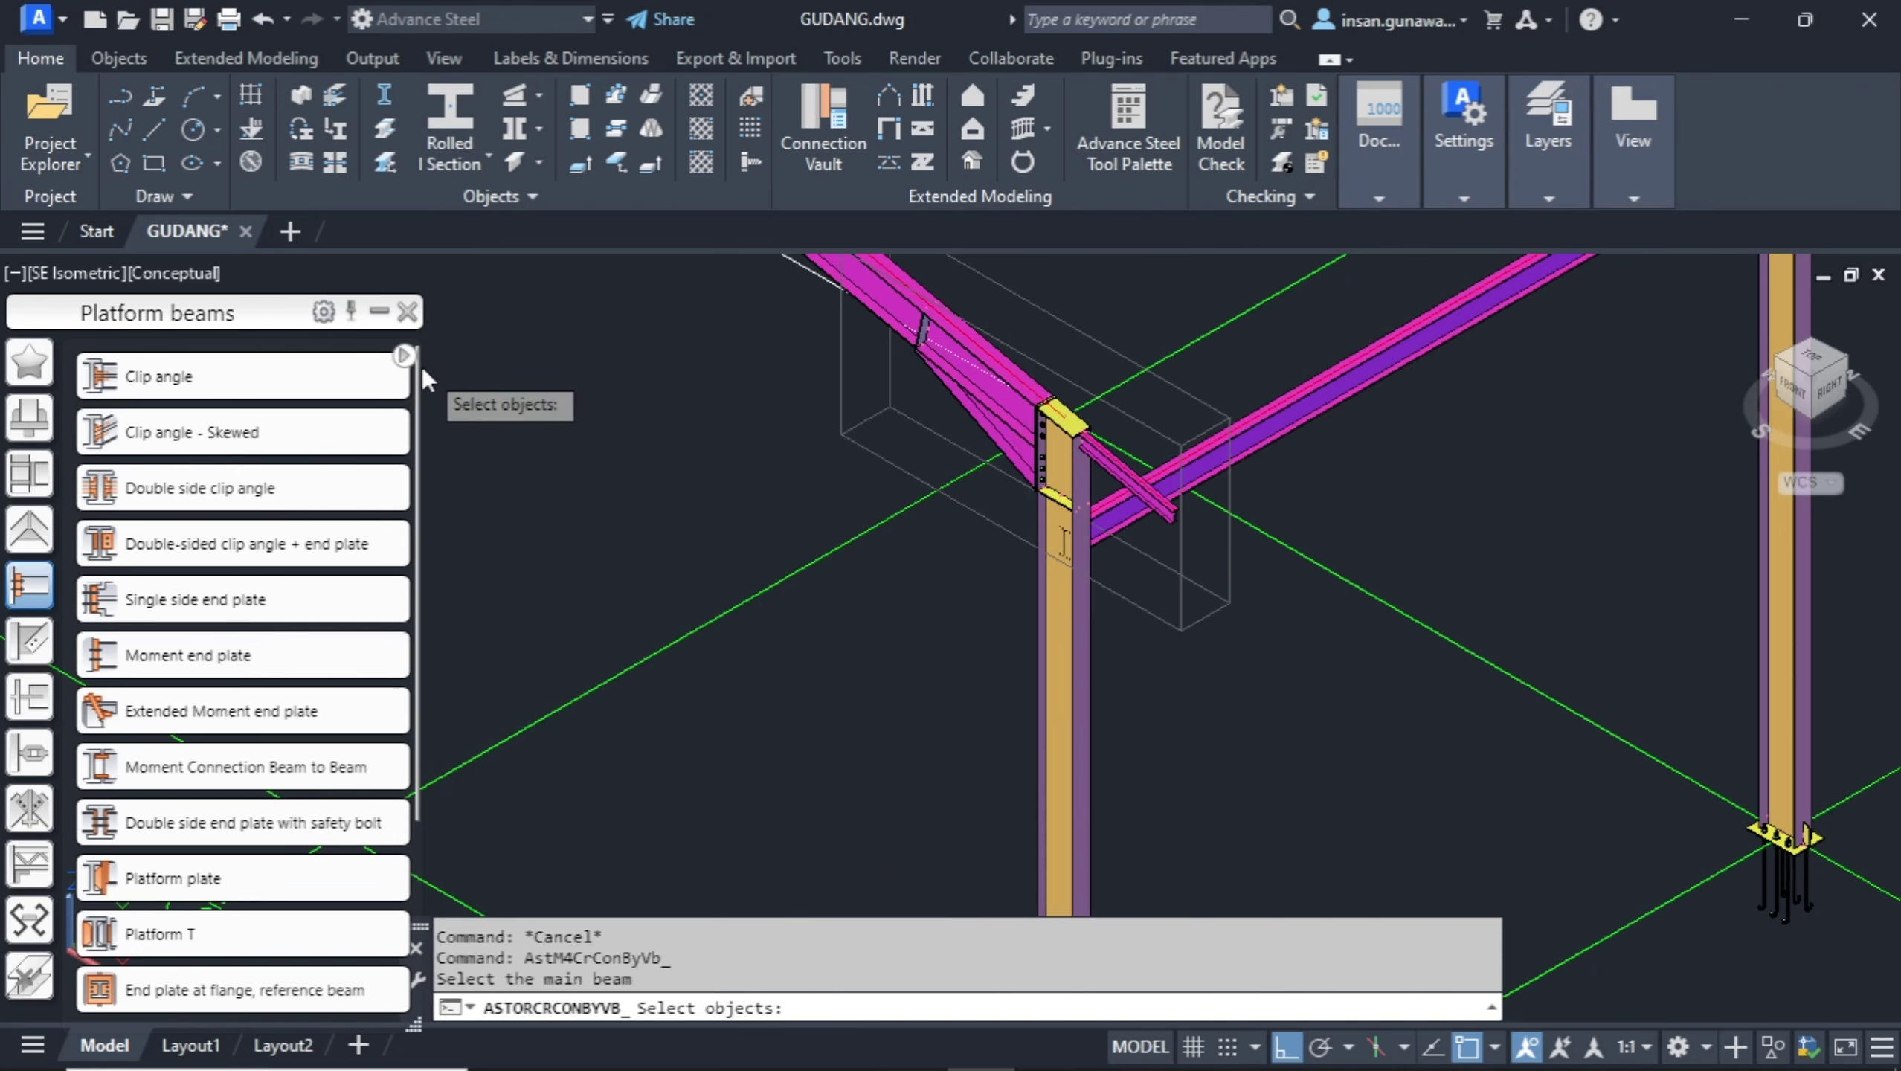
{"action": "left_click", "coordinate": [1064, 707]}
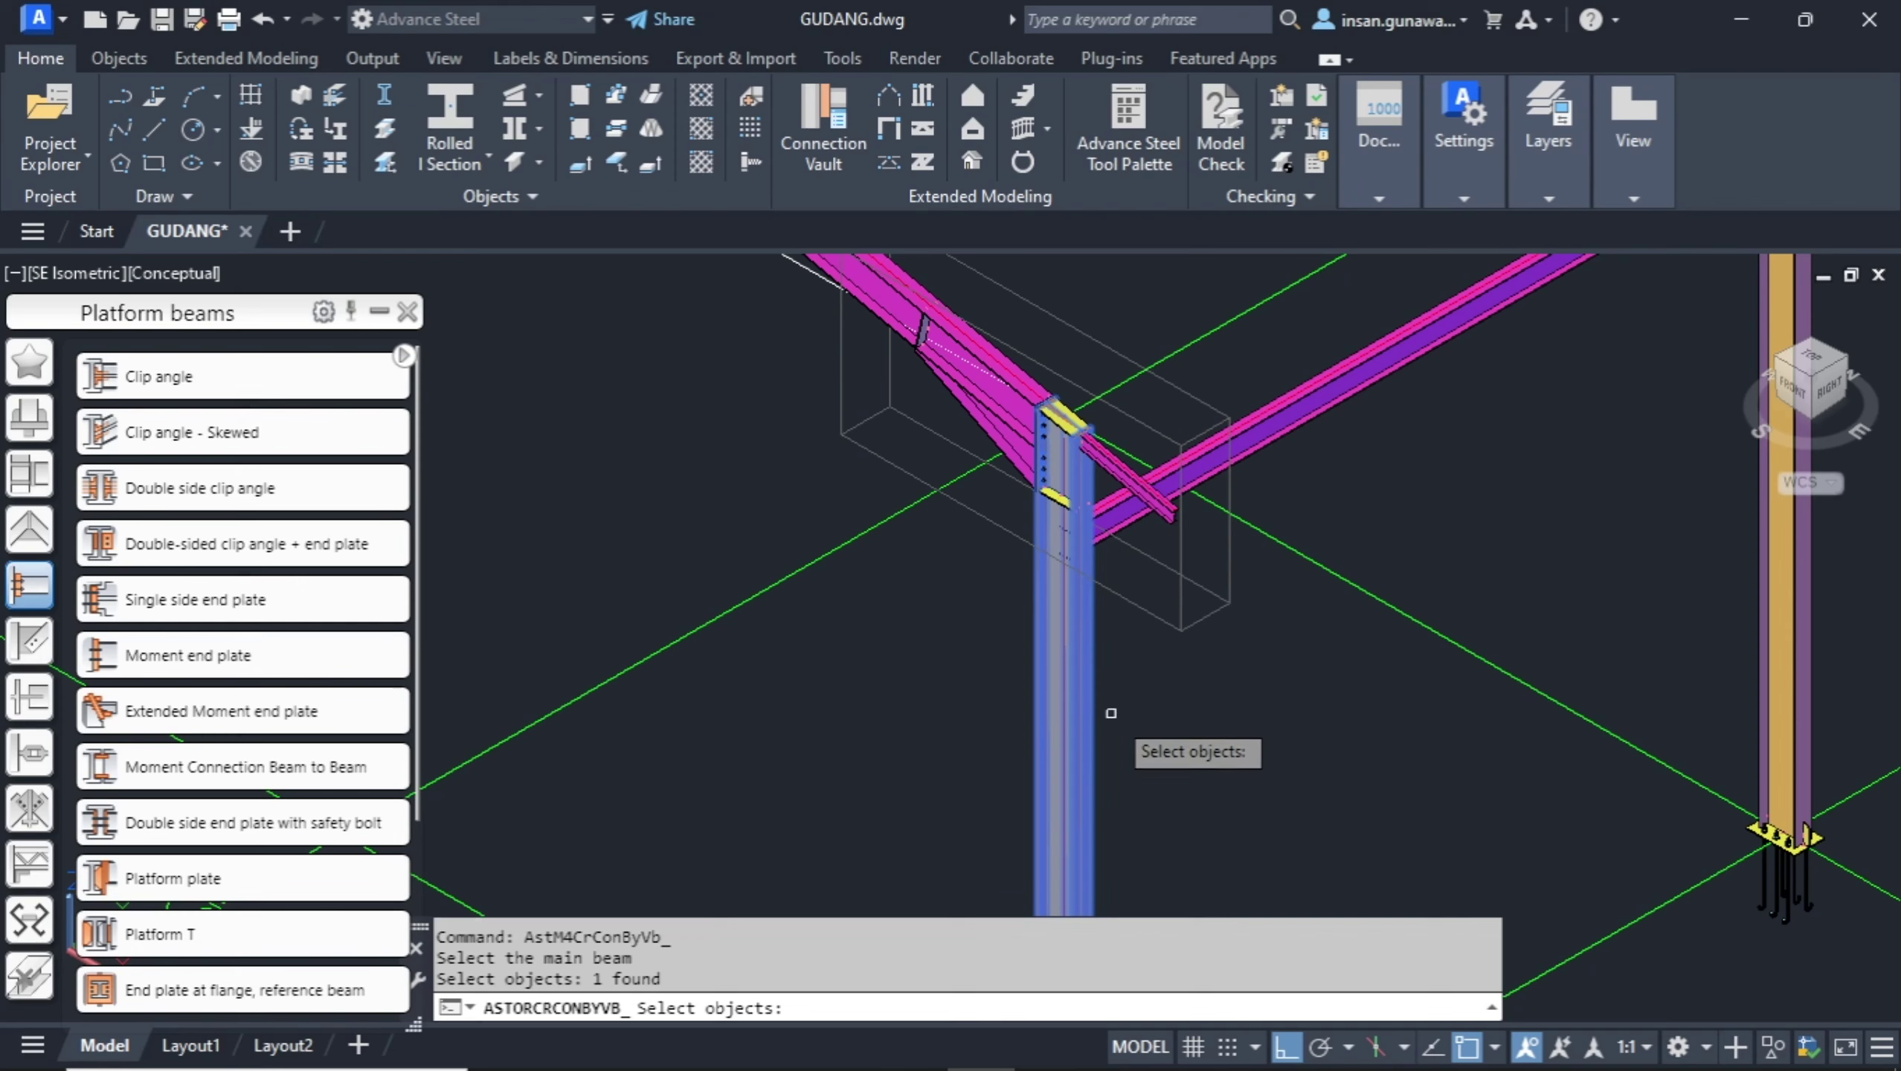
{"action": "key", "text": "Return"}
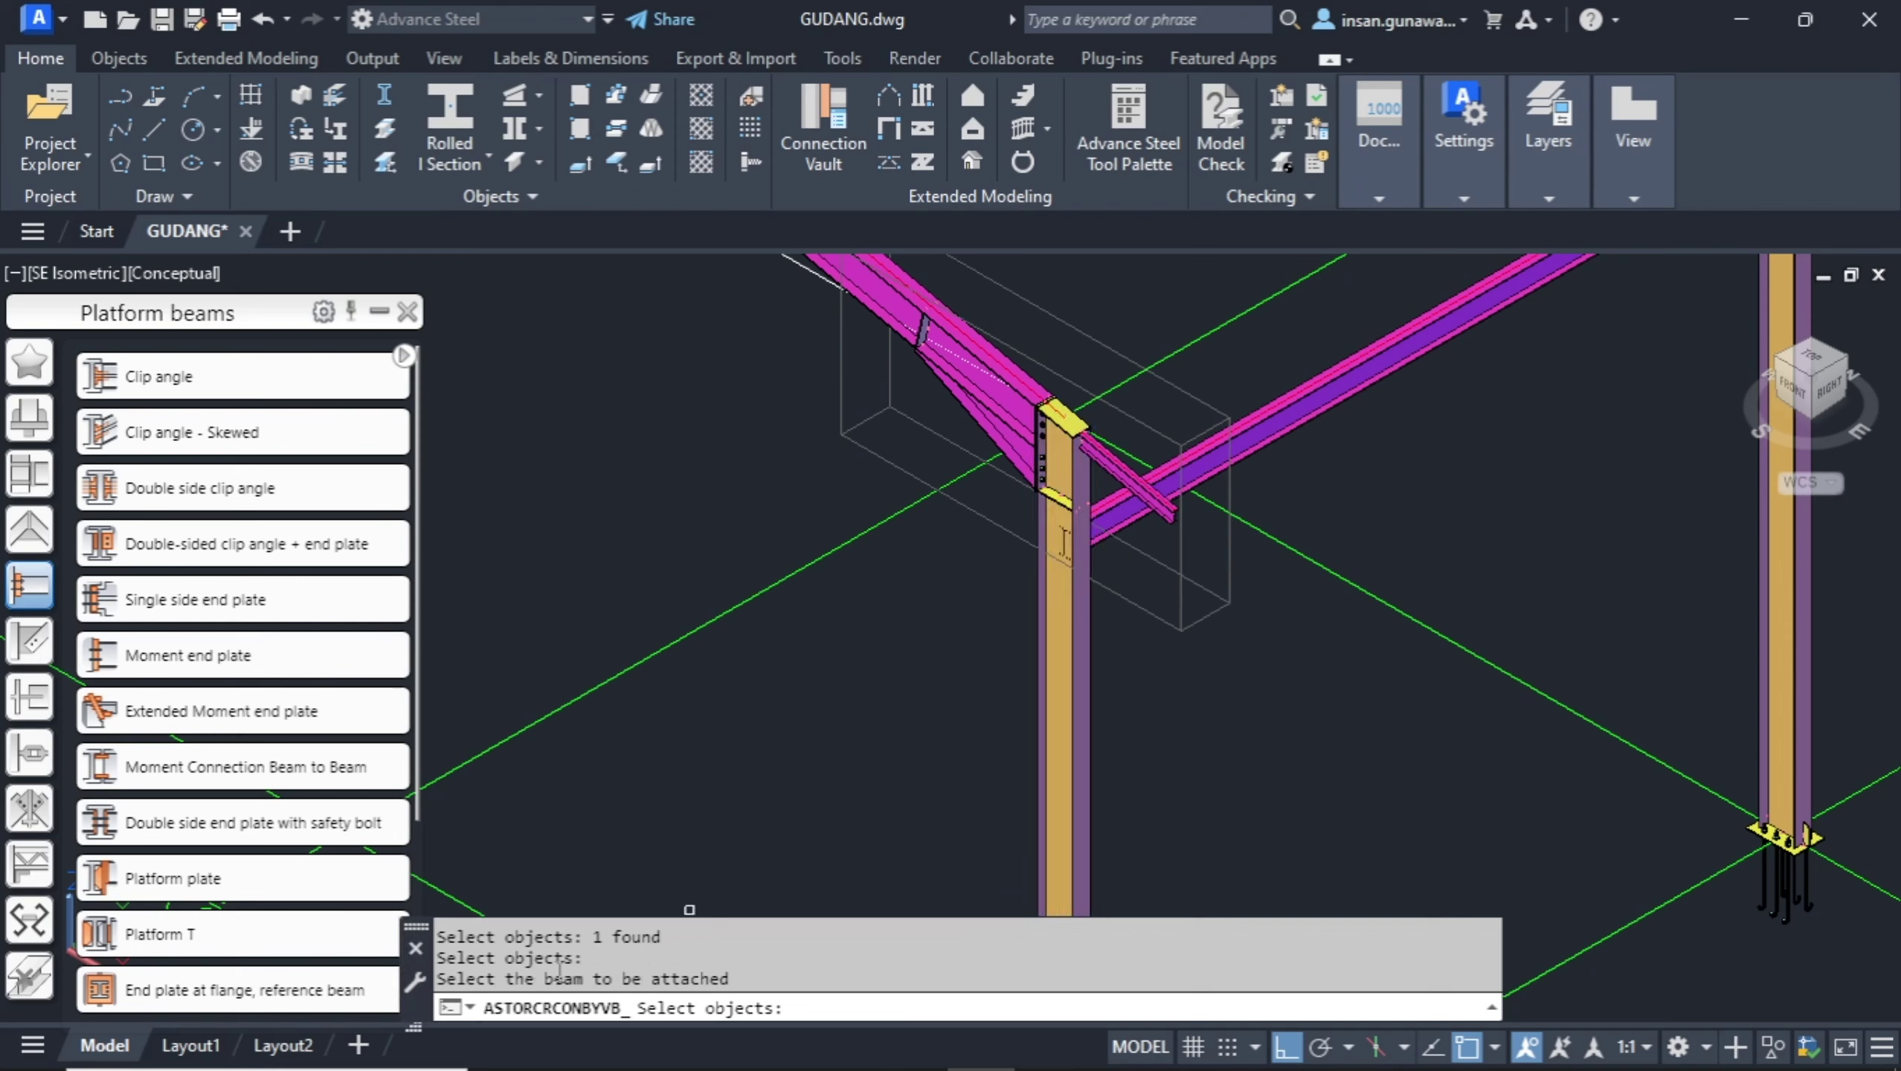
{"action": "left_click", "coordinate": [1298, 415]}
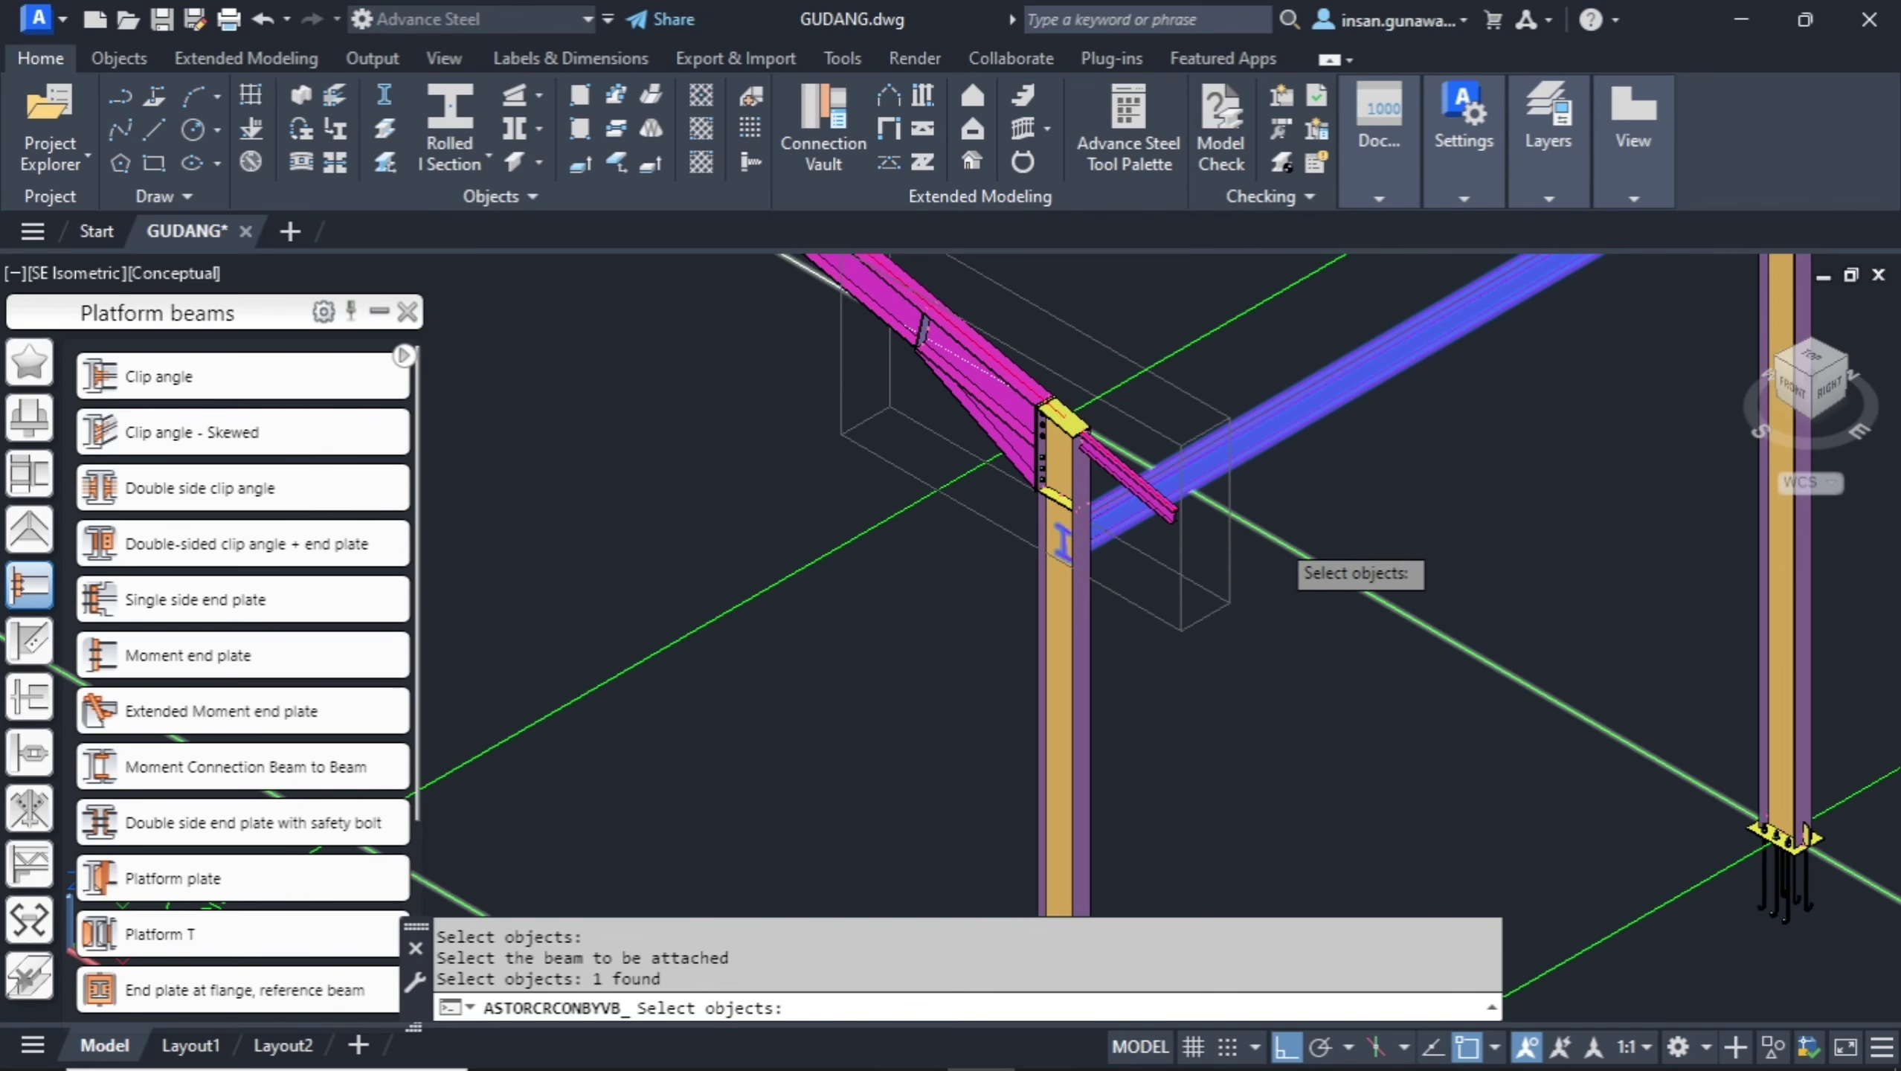
{"action": "key", "text": "Return"}
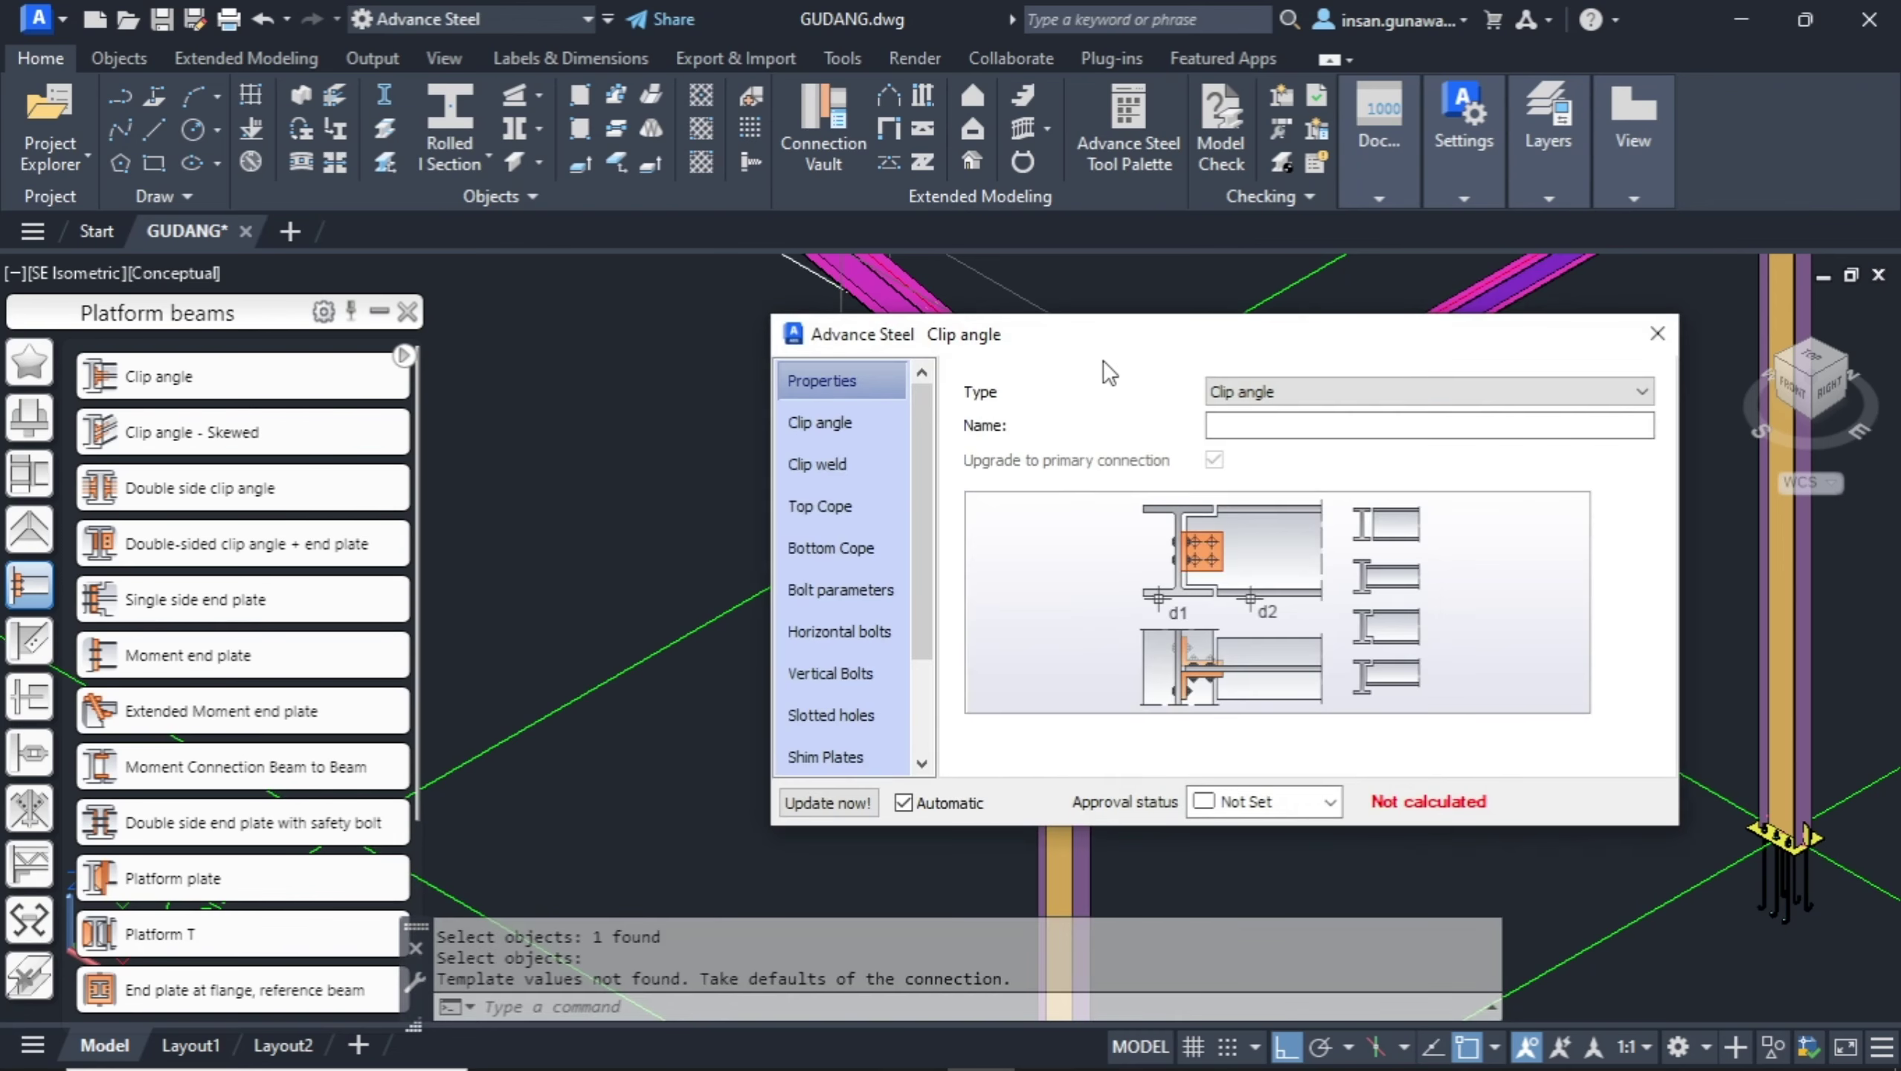
Inspect the new clip angle connection at grid A-4 from both sides of the column, keeping its properties dialog clear of the joint.
{"action": "left_click_drag", "start_coordinate": [1118, 337], "coordinate": [1533, 320]}
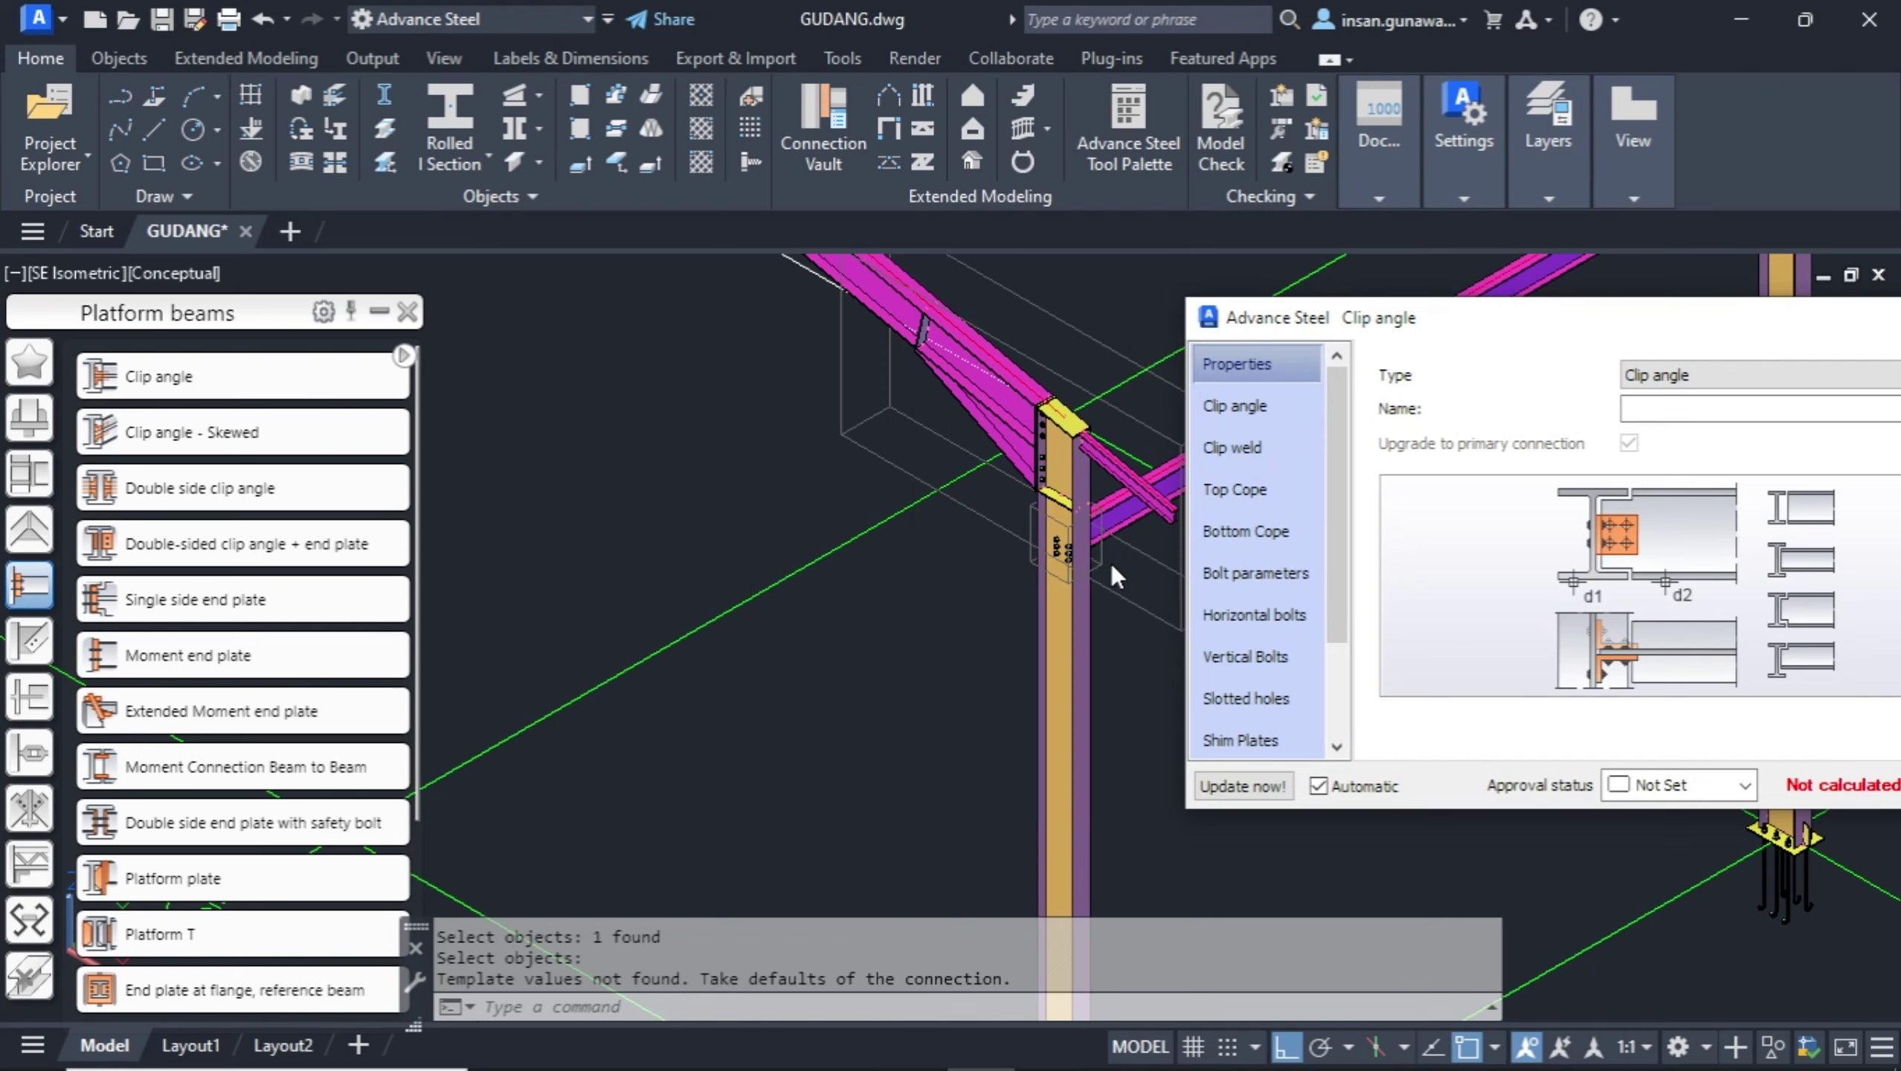
{"action": "scroll", "coordinate": [1113, 568], "scroll_direction": "up", "scroll_amount": 5}
{"action": "scroll", "coordinate": [826, 548], "scroll_direction": "up", "scroll_amount": 3}
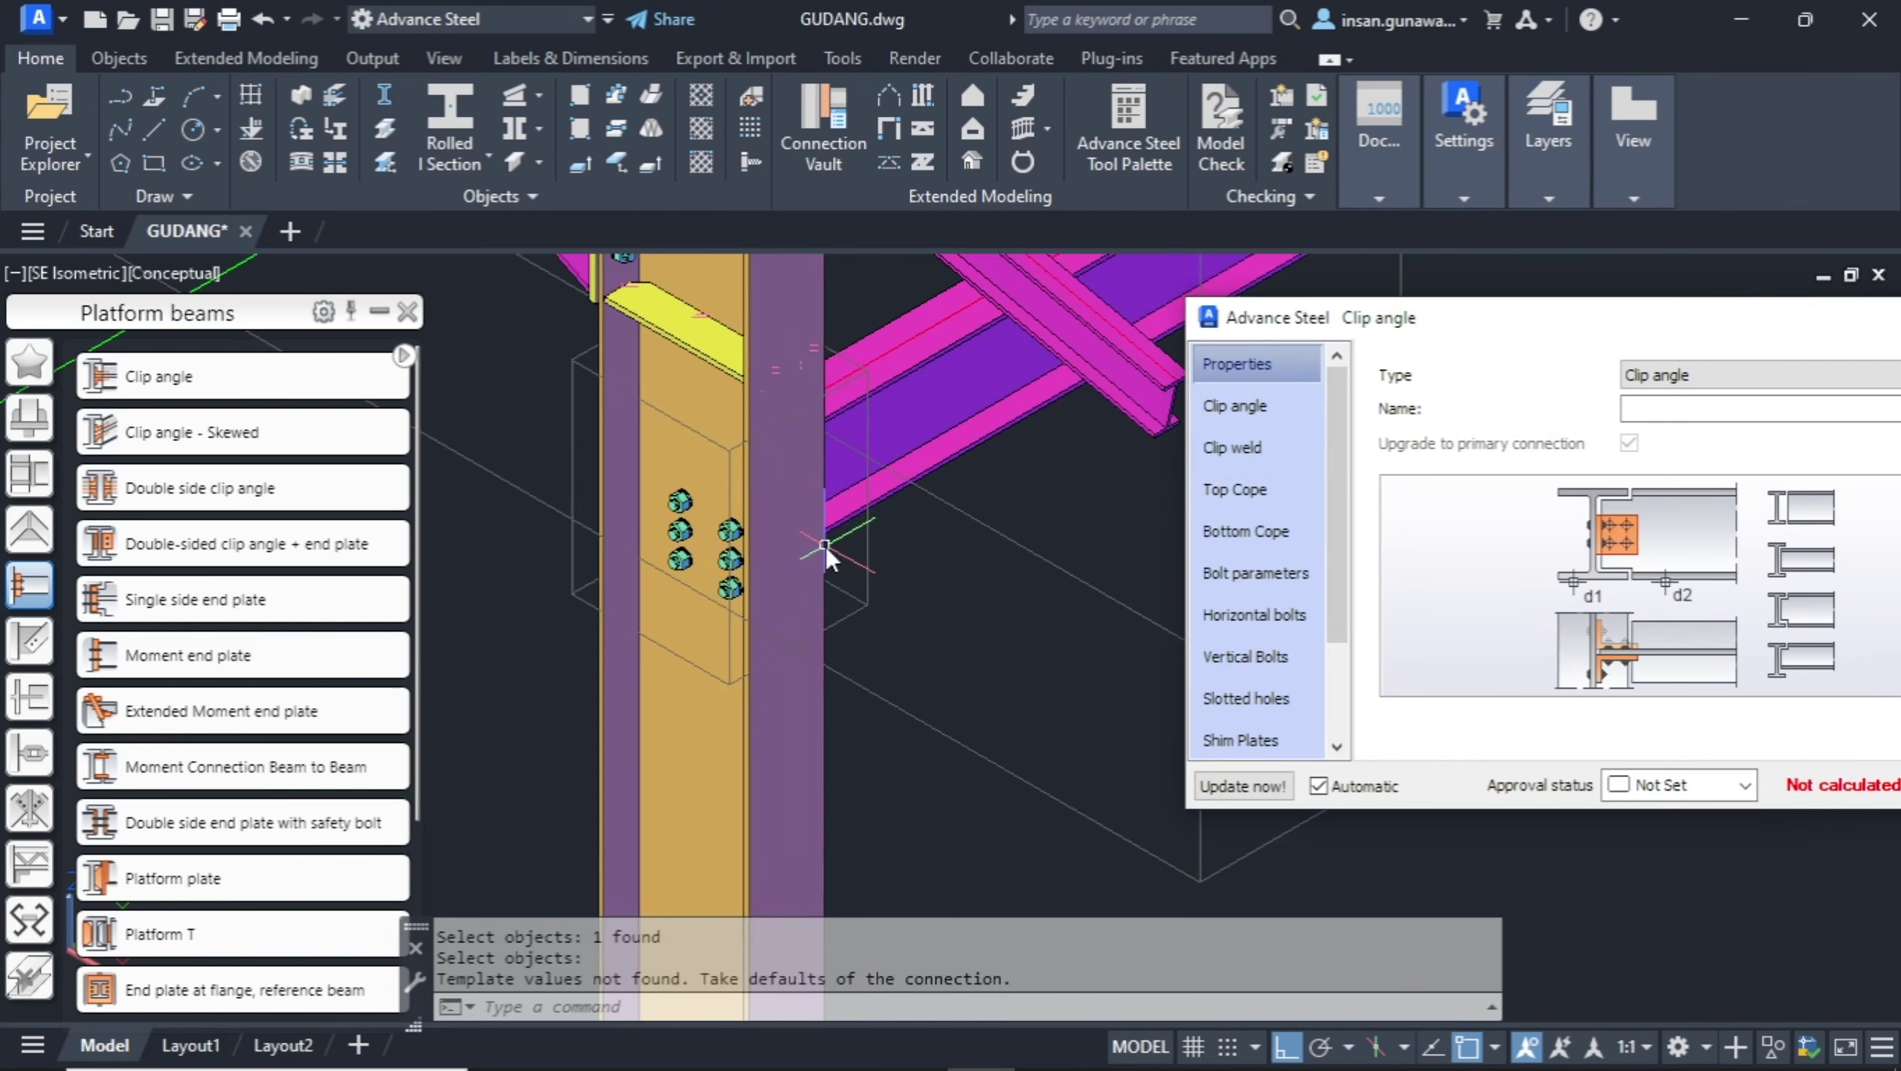
{"action": "scroll", "coordinate": [823, 557], "scroll_direction": "down", "scroll_amount": 4}
{"action": "left_click", "coordinate": [924, 603]}
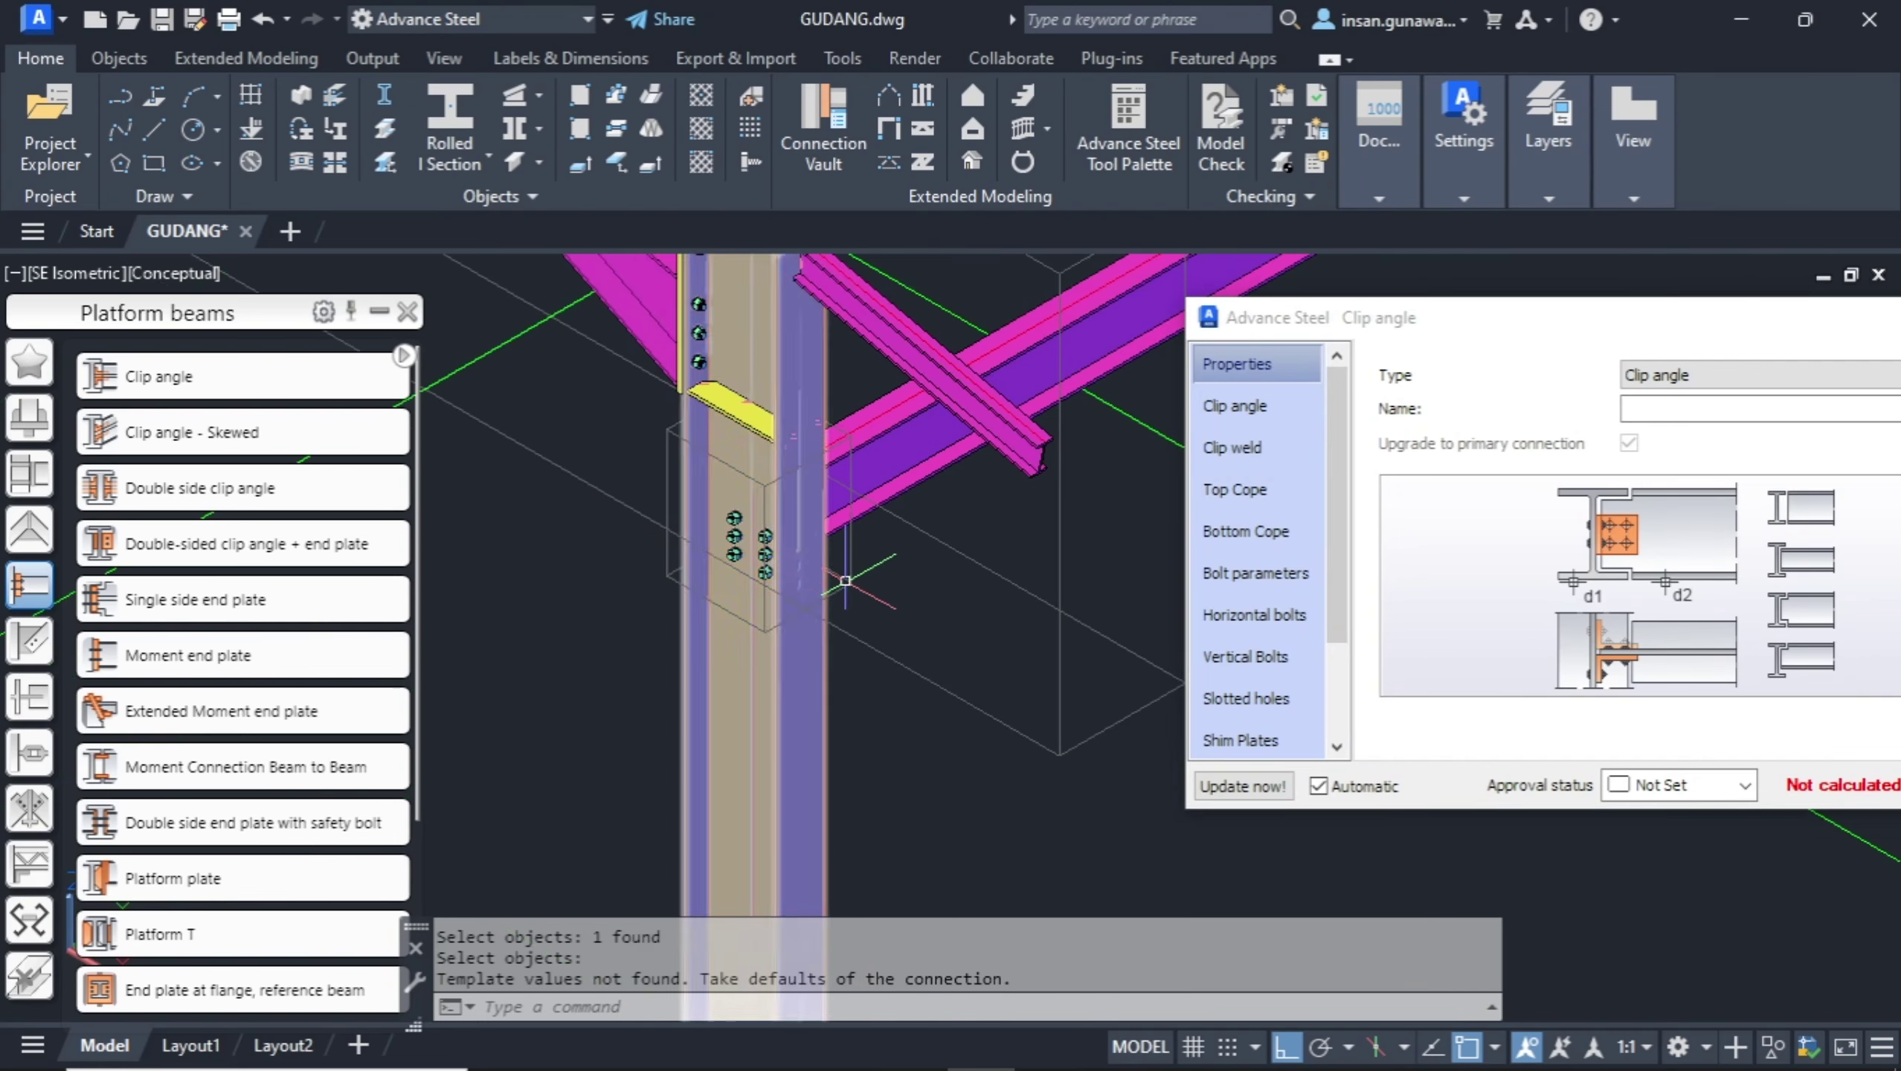
{"action": "scroll", "coordinate": [858, 573], "scroll_direction": "down", "scroll_amount": 2}
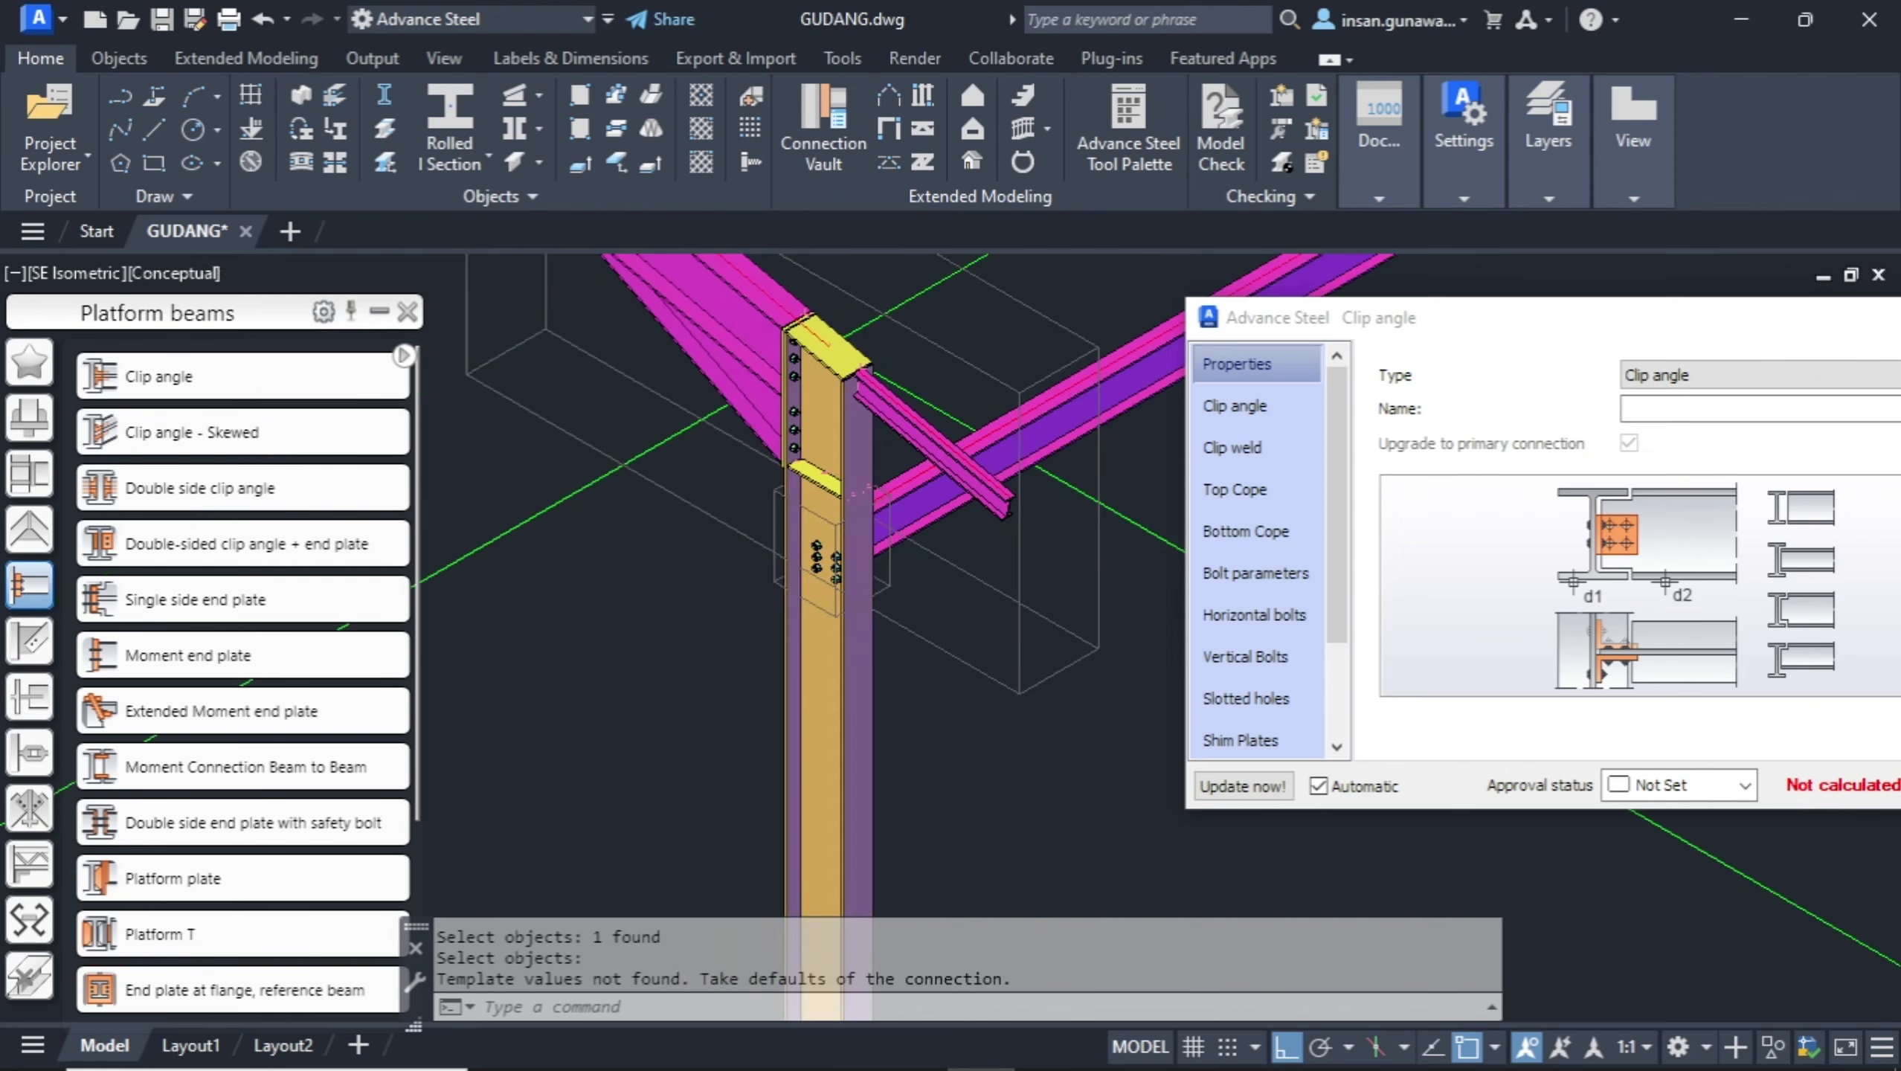
{"action": "middle_click_drag", "start_coordinate": [937, 591], "coordinate": [889, 566], "text": "shift"}
{"action": "scroll", "coordinate": [789, 577], "scroll_direction": "up", "scroll_amount": 5}
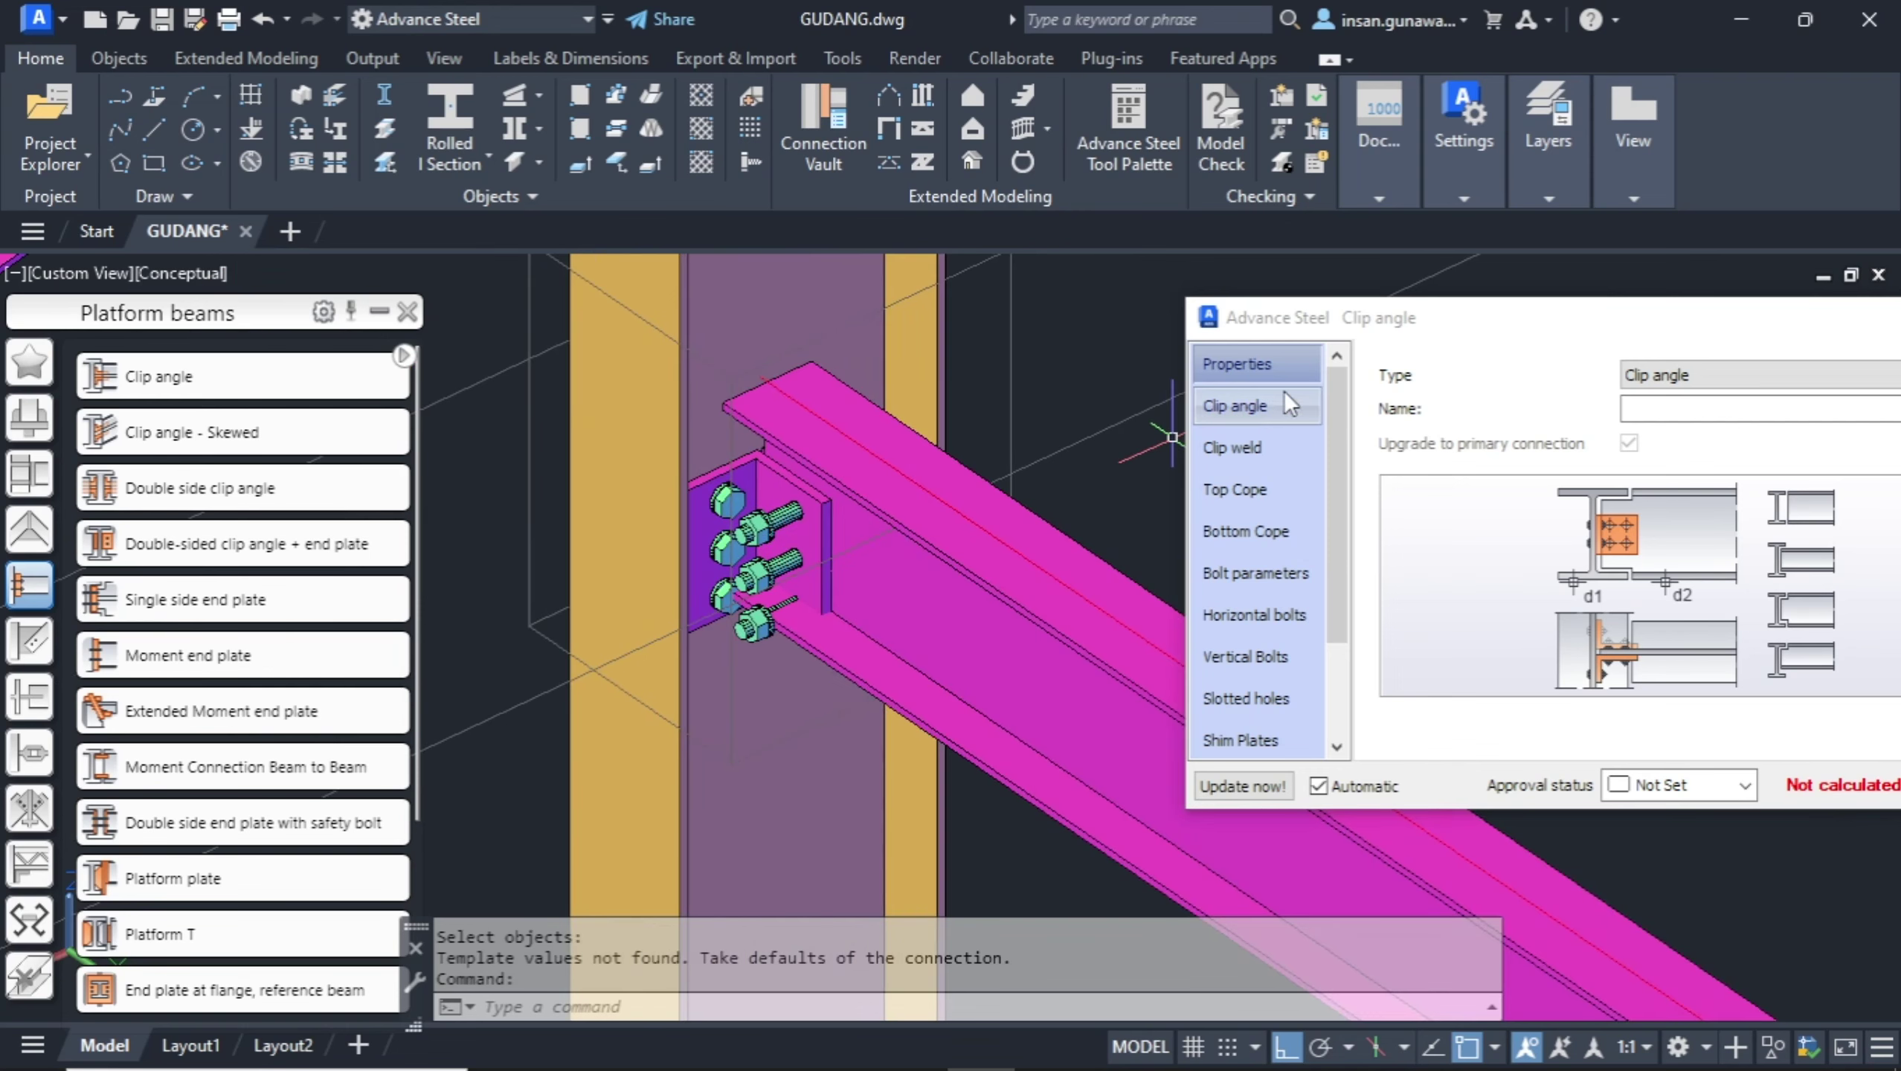
{"action": "left_click_drag", "start_coordinate": [1515, 328], "coordinate": [1358, 325]}
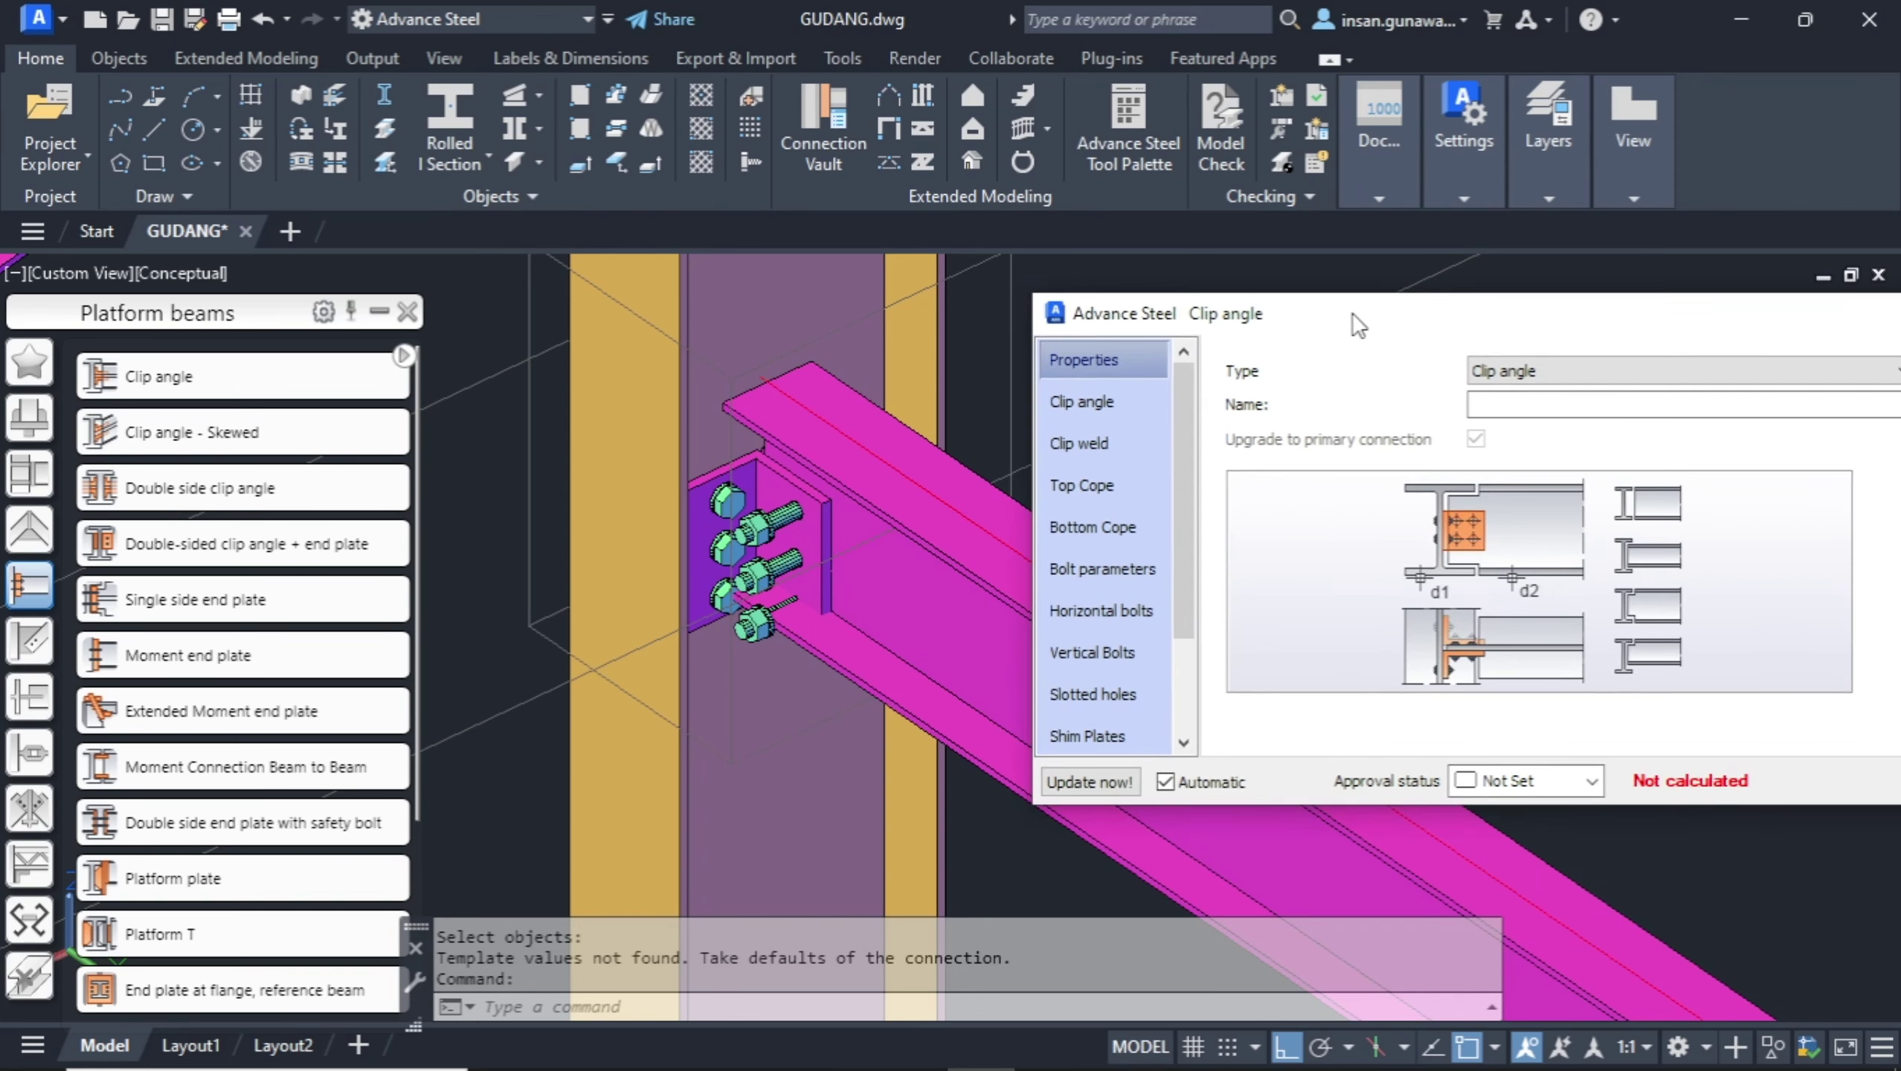
Try the single left and single right options for the clip angle's number of angles, and return it to double.
{"action": "left_click", "coordinate": [1122, 403]}
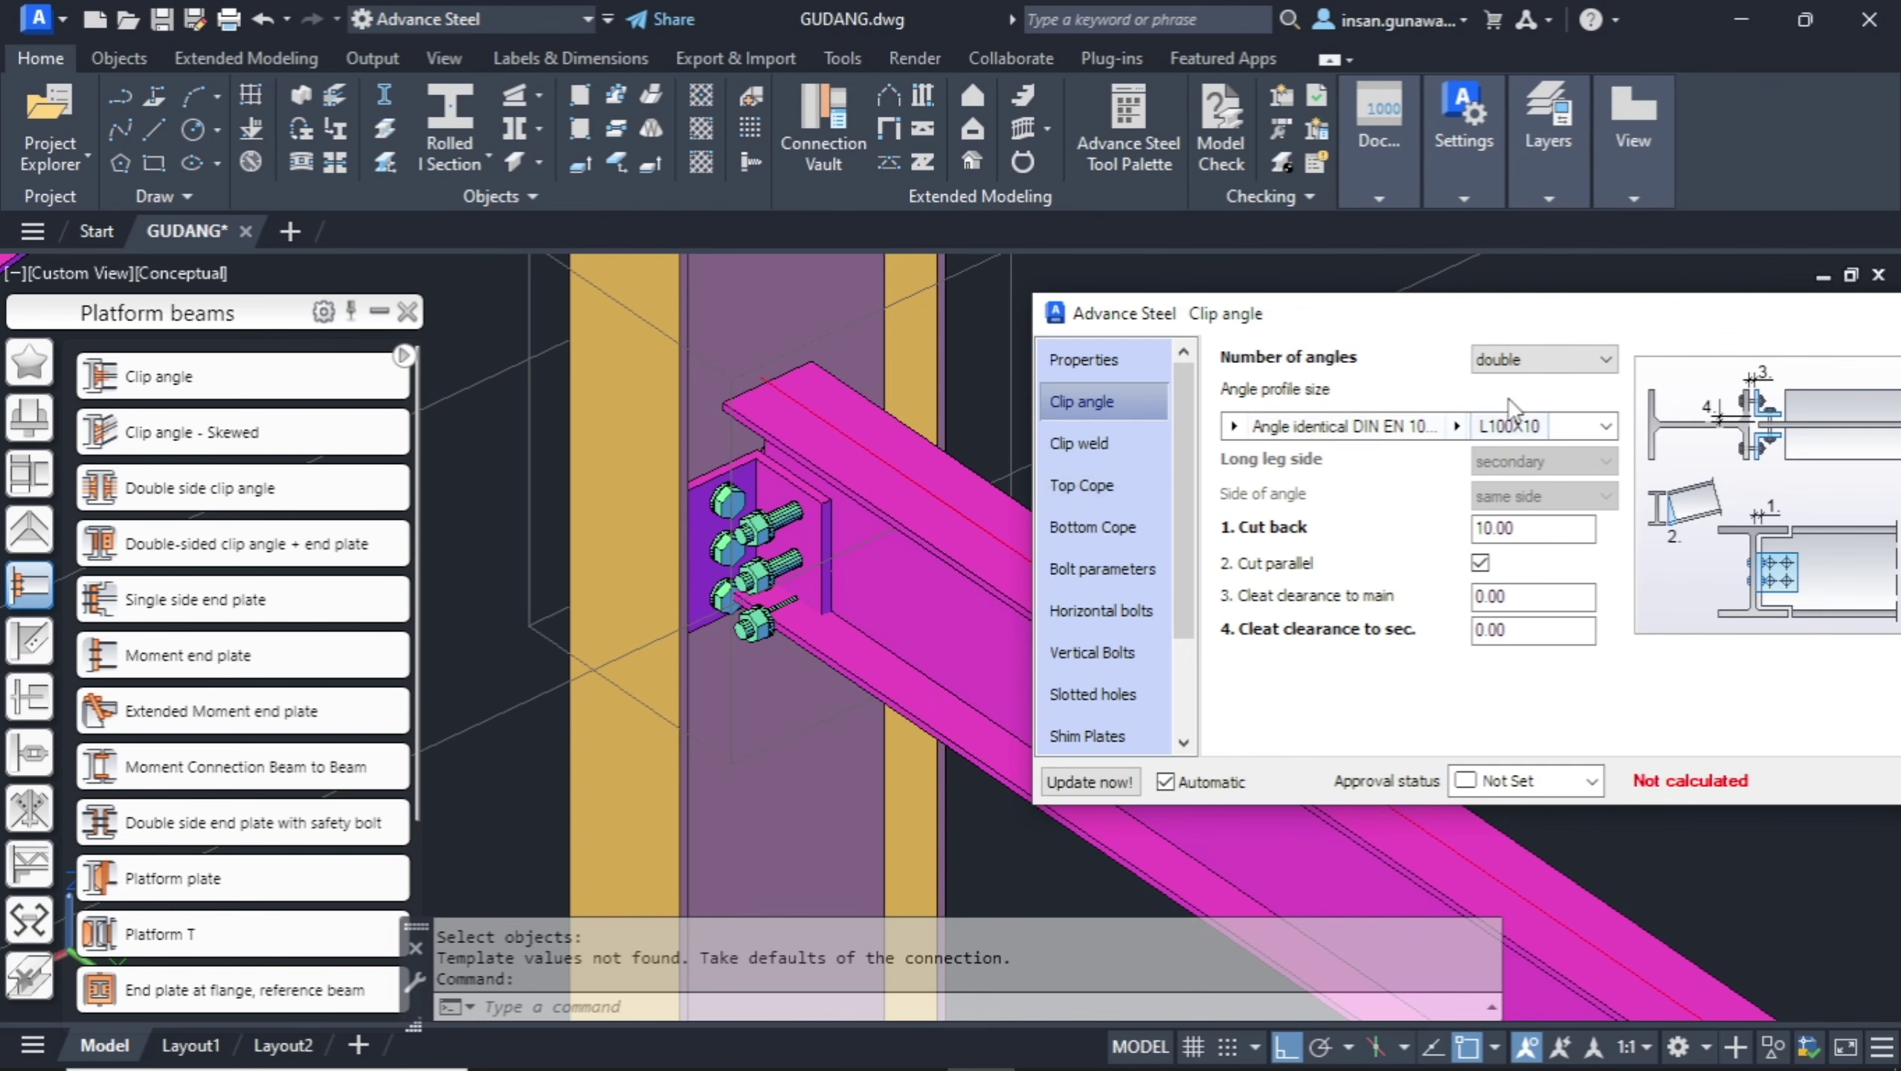
{"action": "mouse_move", "coordinate": [735, 547]}
{"action": "middle_mouse_down", "text": "shift"}
{"action": "mouse_move", "coordinate": [475, 555]}
{"action": "mouse_move", "coordinate": [708, 562]}
{"action": "middle_mouse_up", "text": "shift"}
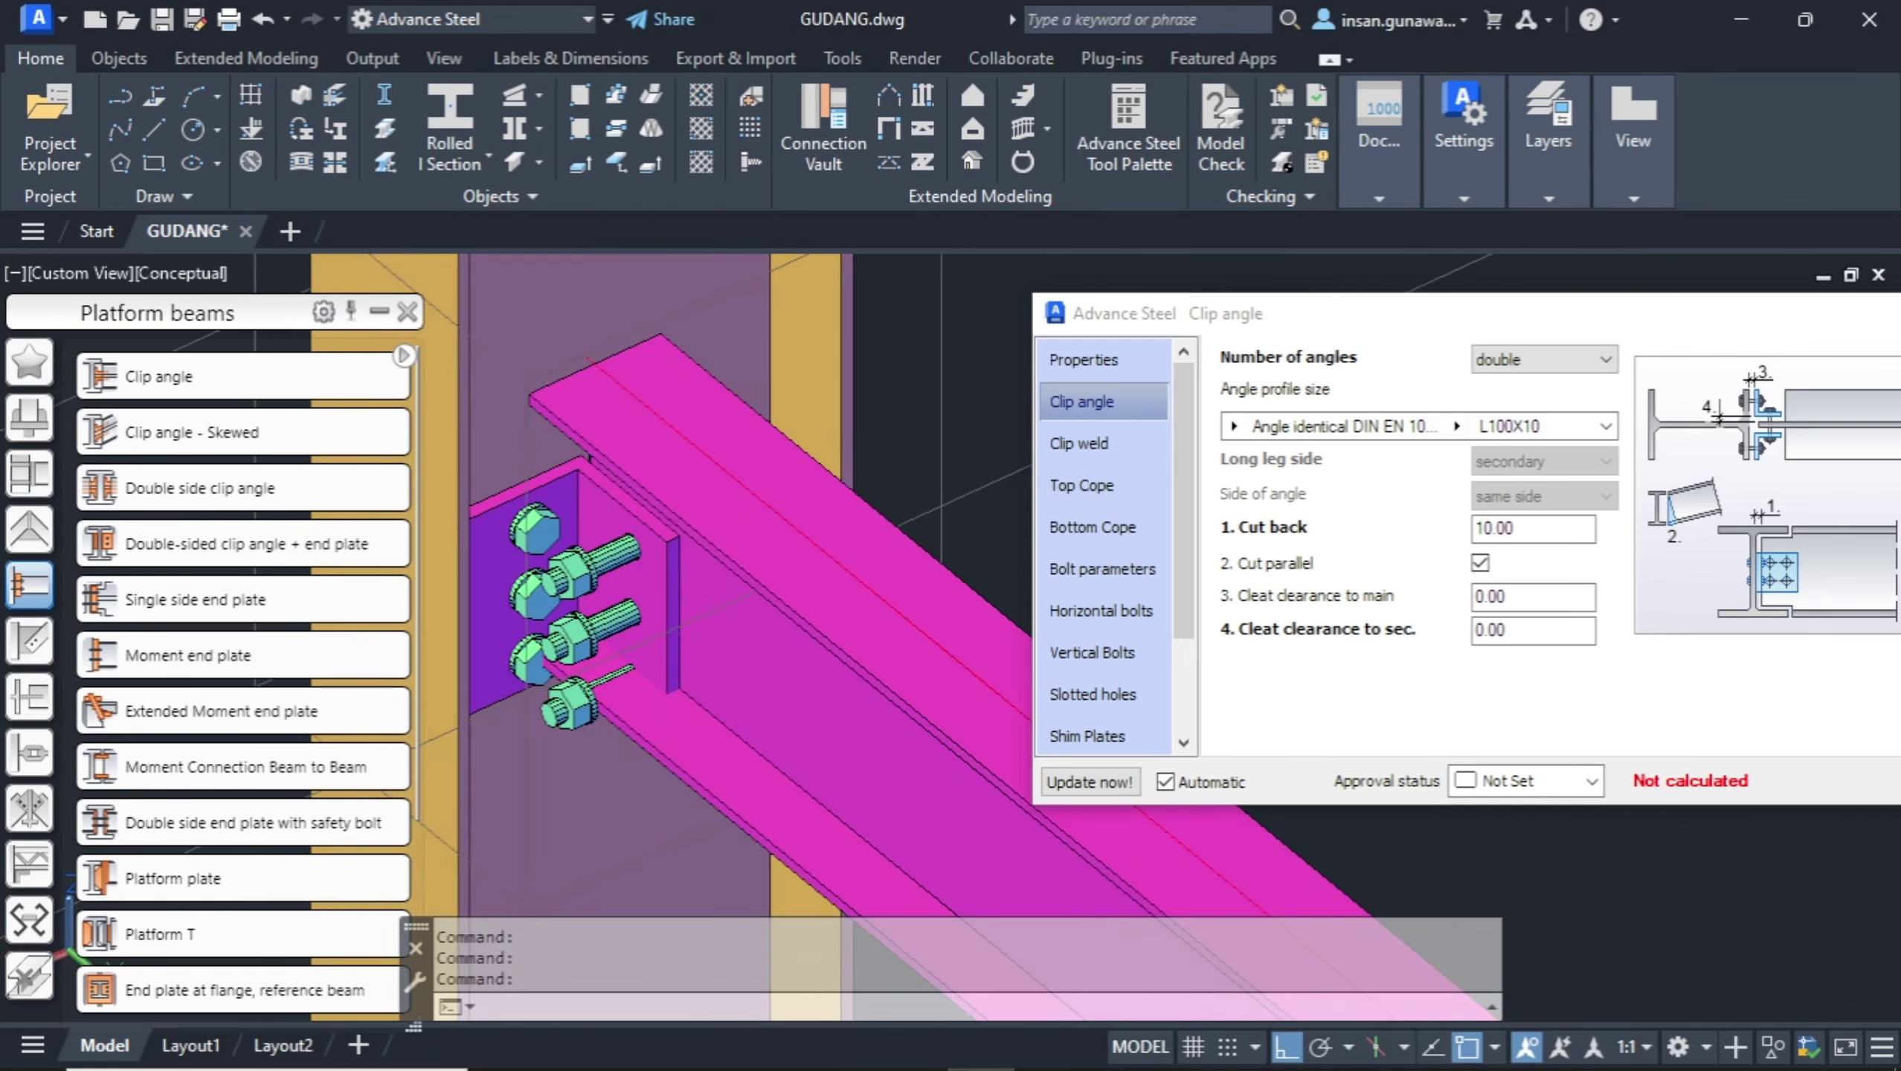
{"action": "left_click", "coordinate": [1593, 365]}
{"action": "left_click", "coordinate": [1510, 398]}
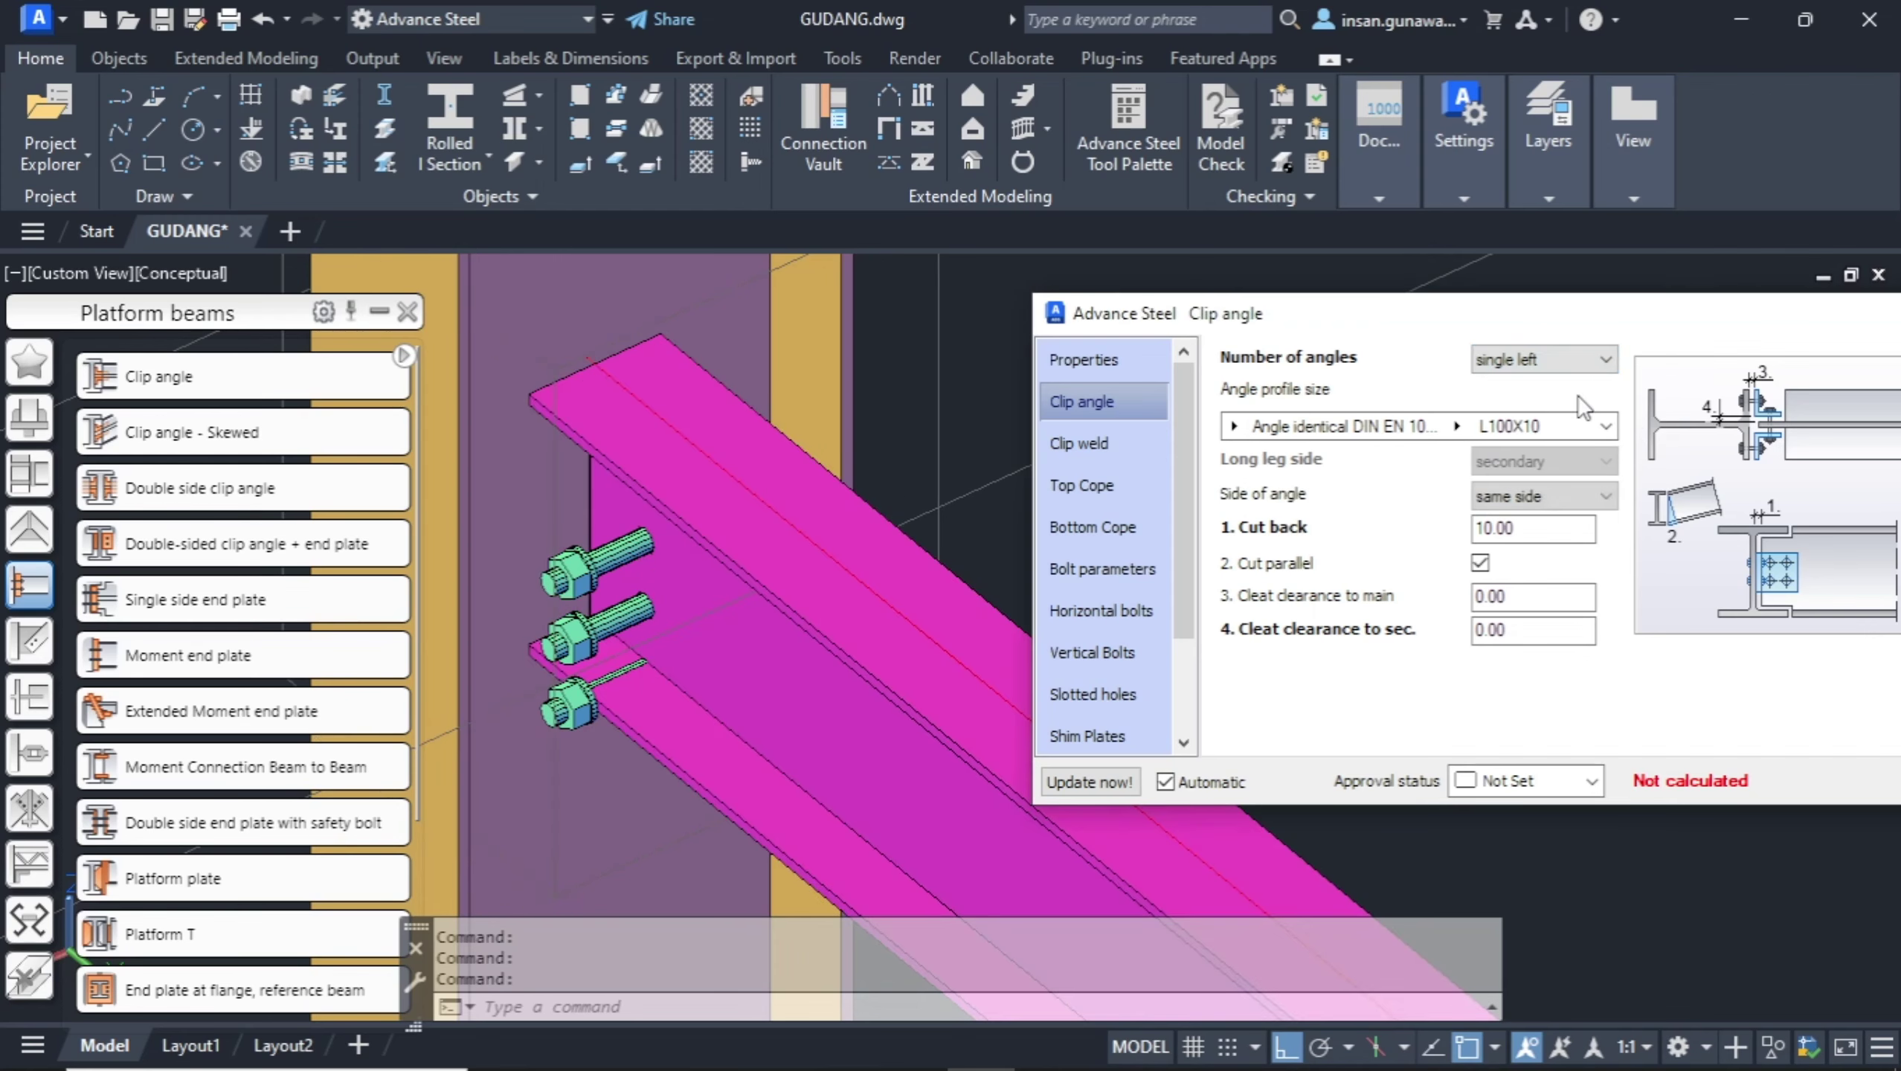
{"action": "middle_click_drag", "start_coordinate": [830, 459], "coordinate": [704, 501], "text": "shift"}
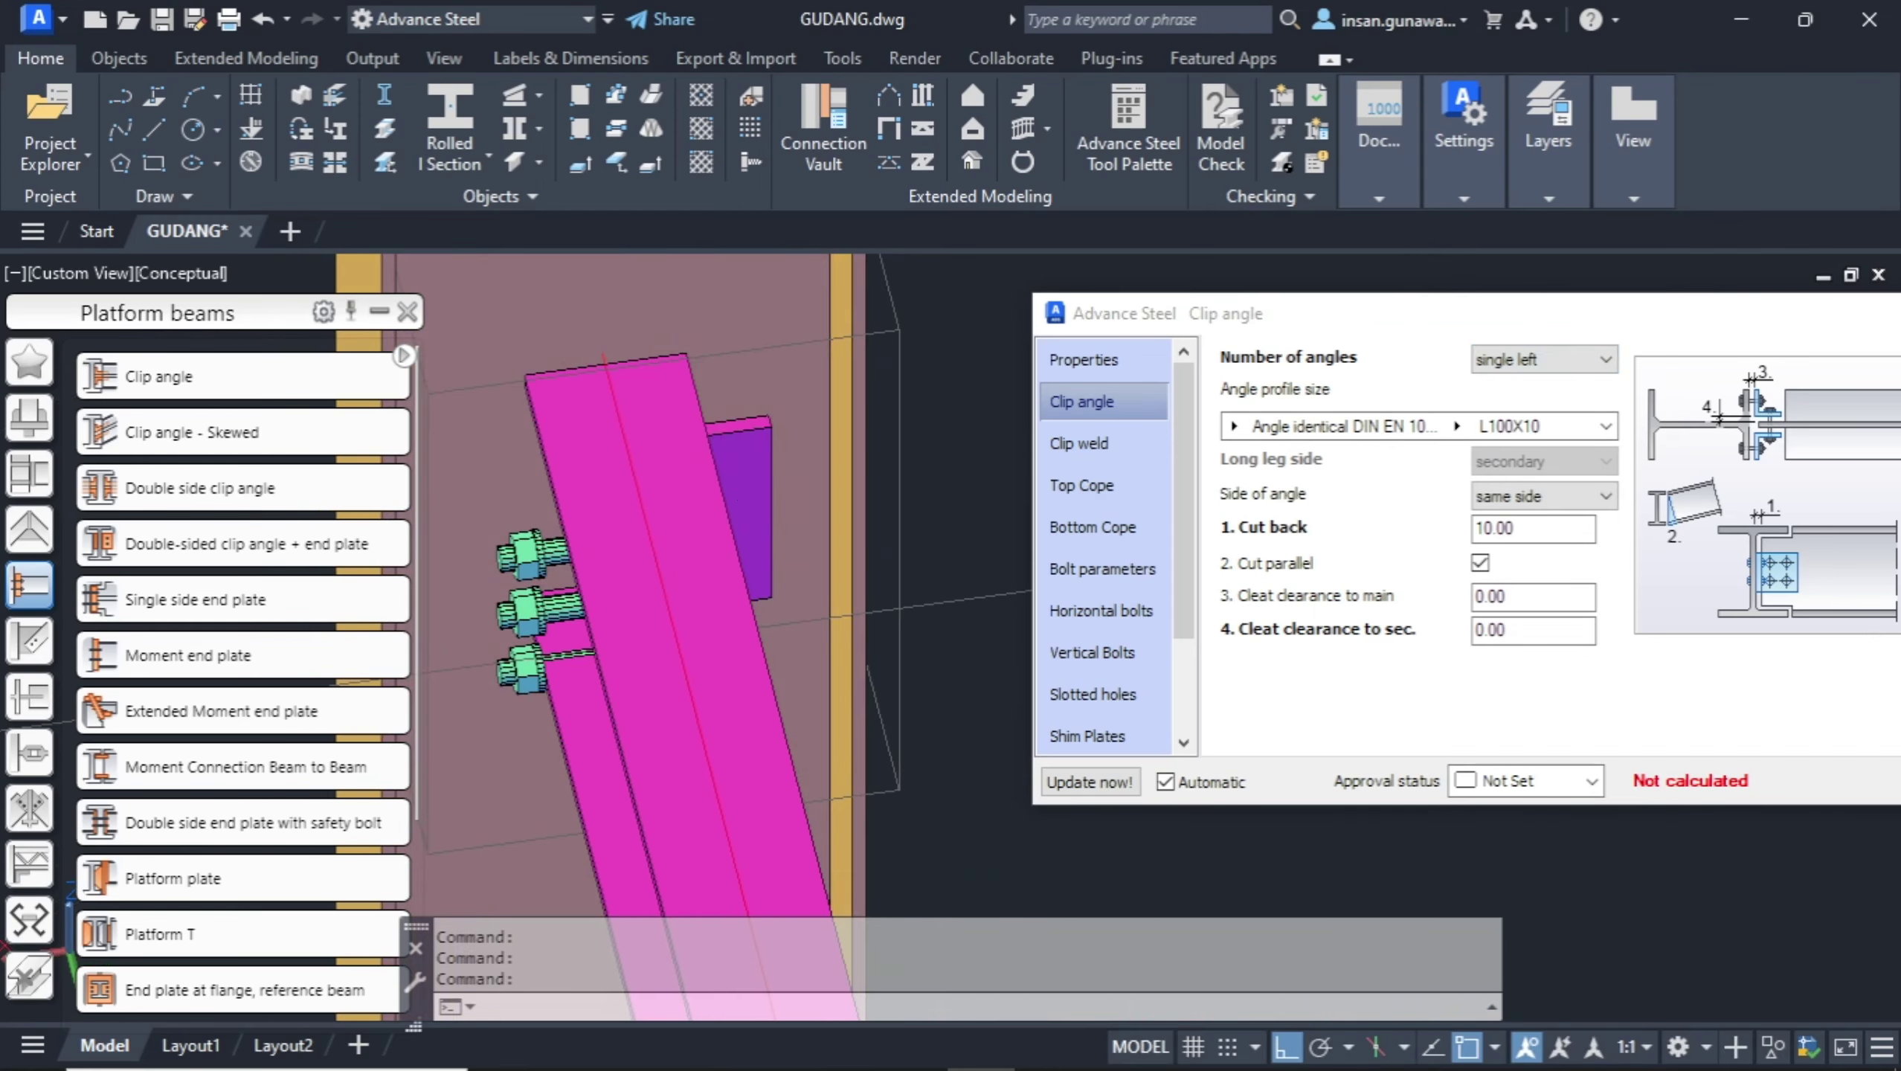
{"action": "left_click", "coordinate": [1542, 360]}
{"action": "left_click", "coordinate": [1509, 415]}
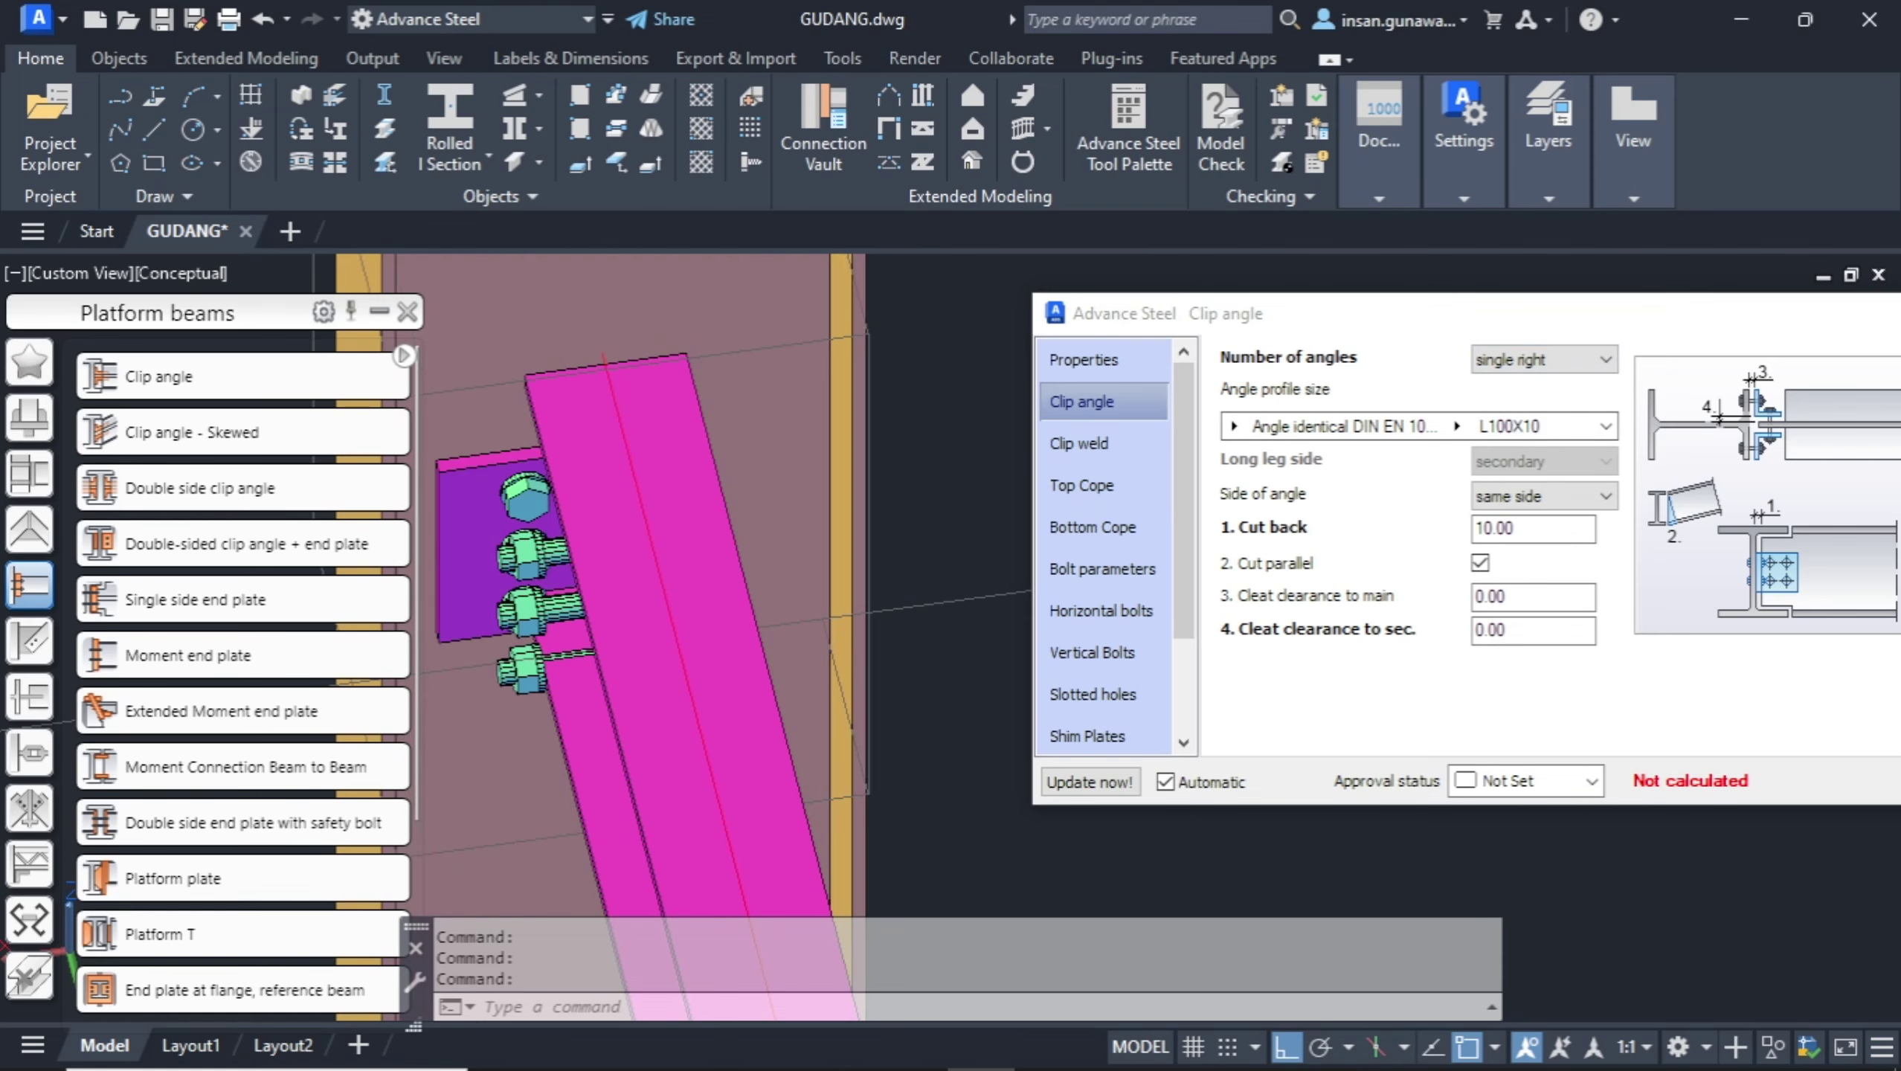
{"action": "middle_click_drag", "start_coordinate": [797, 547], "coordinate": [870, 525], "text": "shift"}
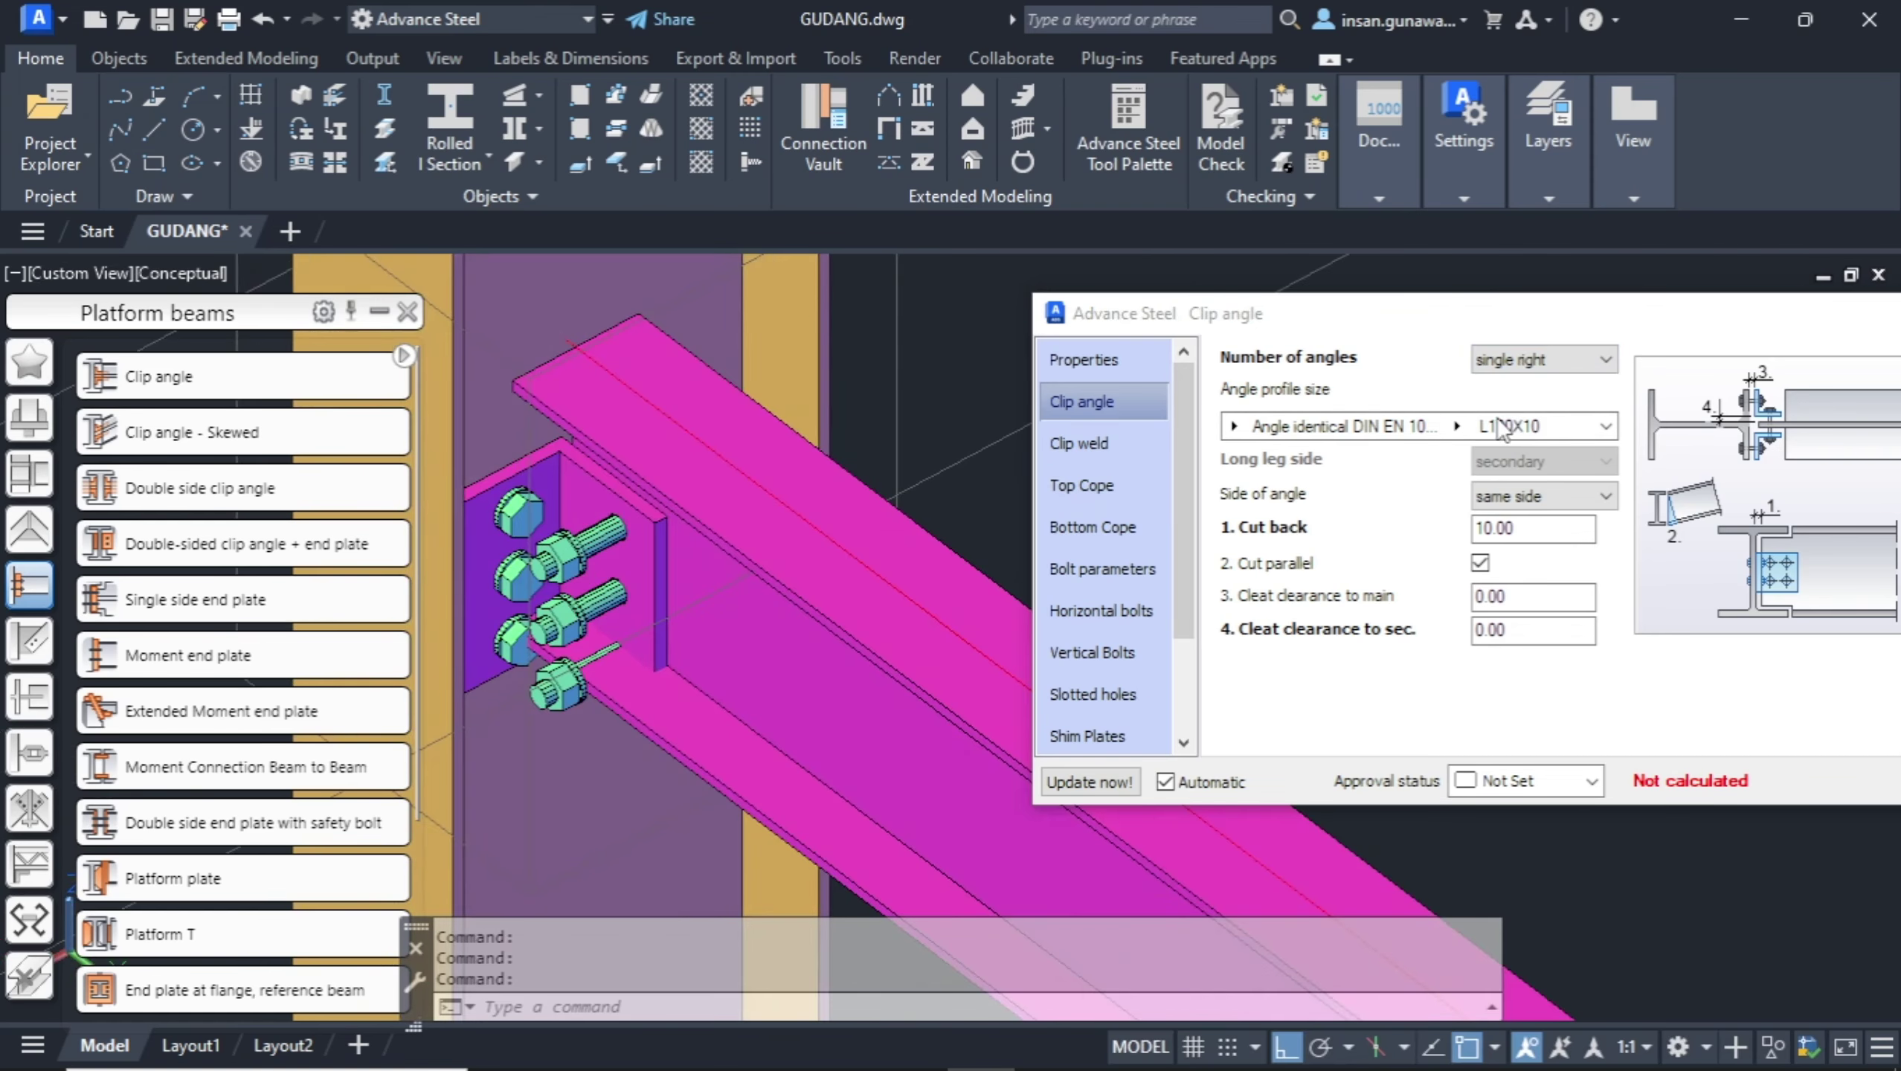
{"action": "left_click", "coordinate": [1543, 360]}
{"action": "left_click", "coordinate": [1497, 385]}
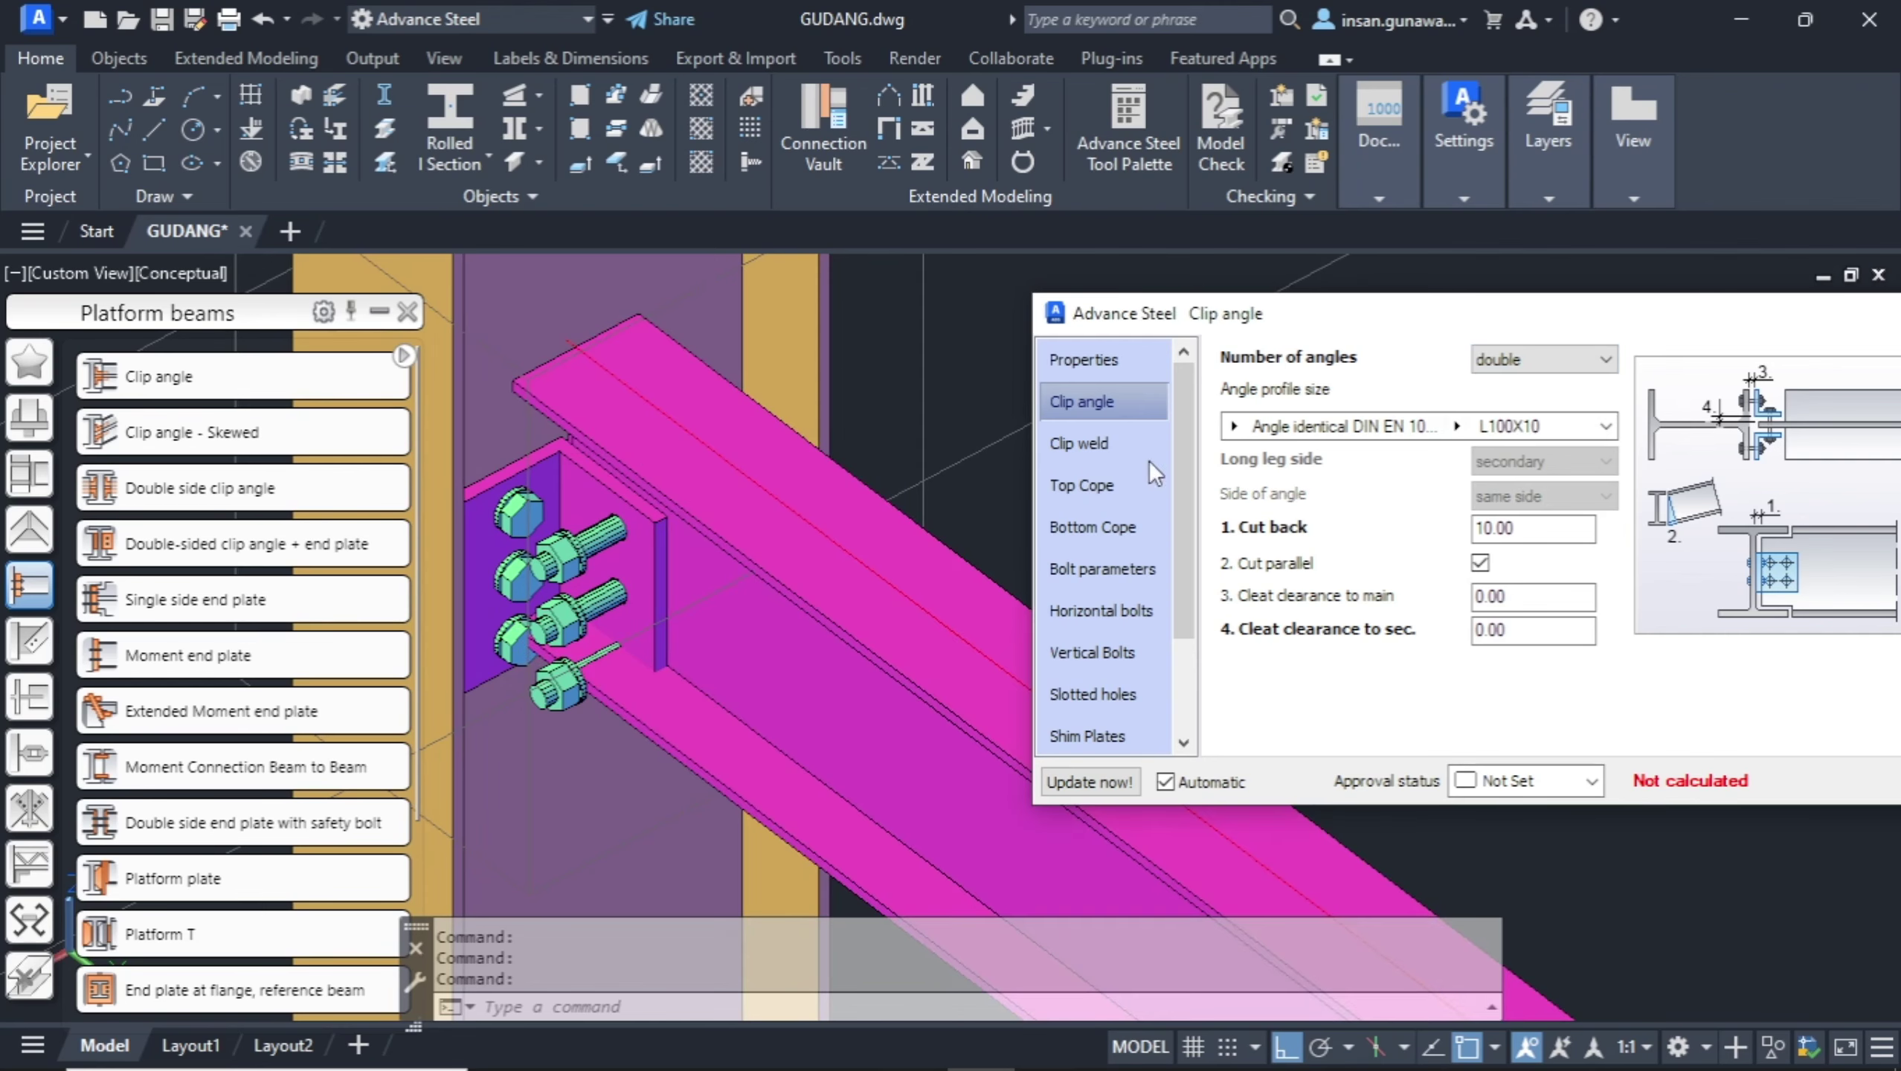
Review the connection's clip weld, top cope, bottom cope, bolt parameters, horizontal bolts and vertical bolts settings.
{"action": "scroll", "coordinate": [861, 492], "scroll_direction": "down", "scroll_amount": 2}
{"action": "middle_click_drag", "start_coordinate": [861, 492], "coordinate": [1110, 429], "text": "shift"}
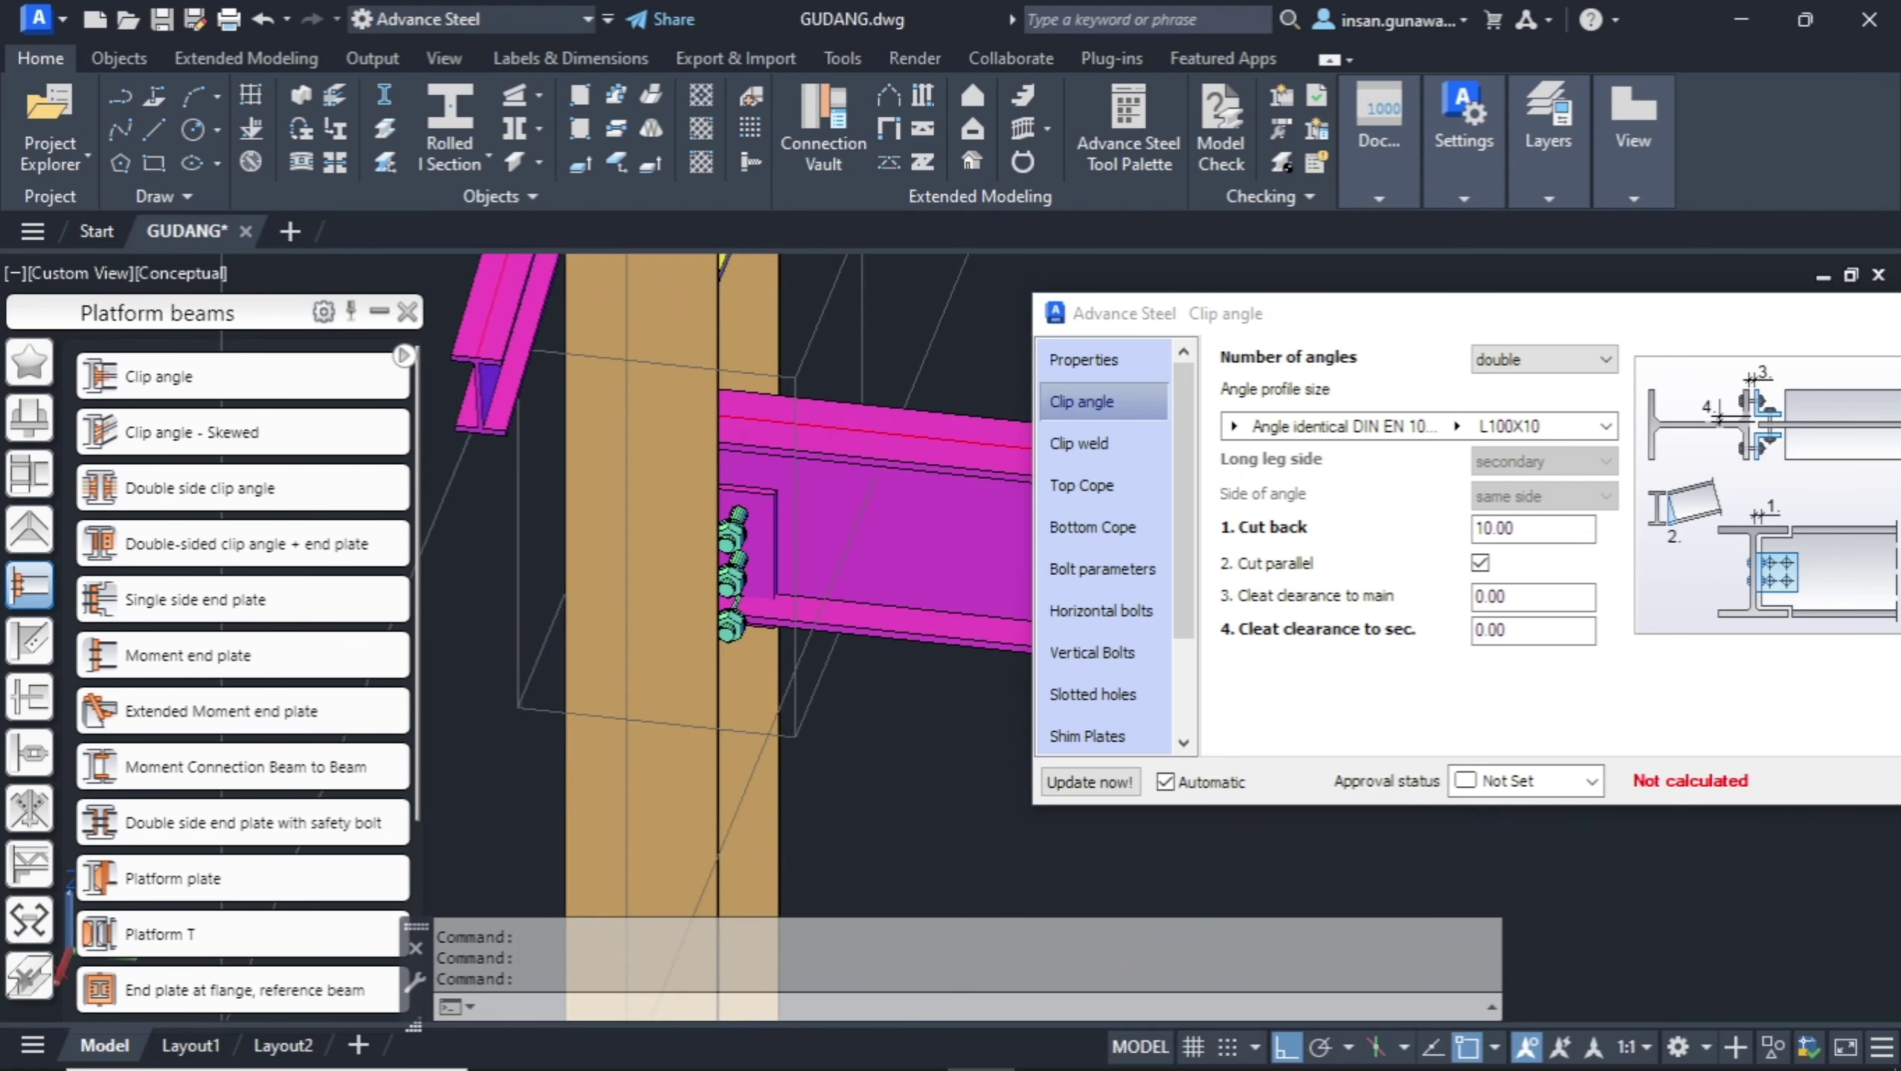
{"action": "middle_click_drag", "start_coordinate": [858, 458], "coordinate": [746, 466], "text": "shift"}
{"action": "left_click", "coordinate": [1106, 446]}
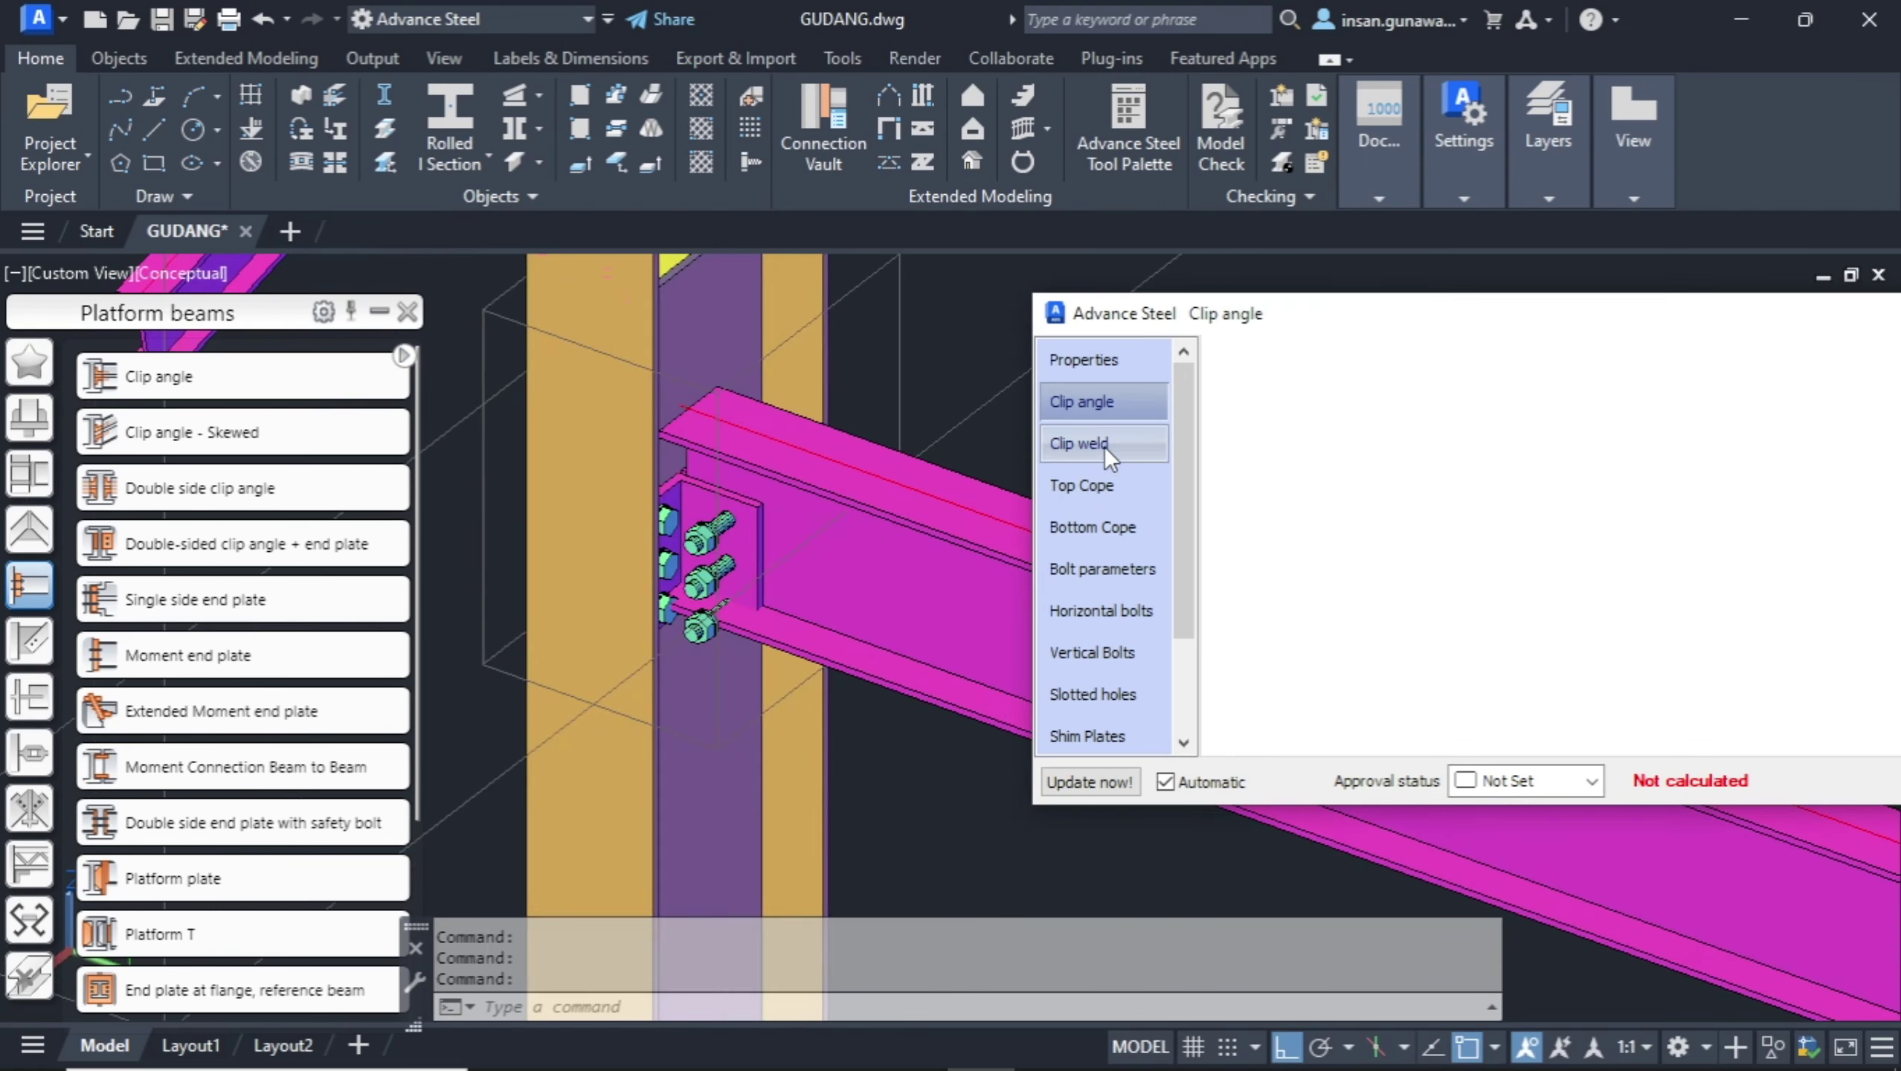
{"action": "left_click", "coordinate": [1079, 485]}
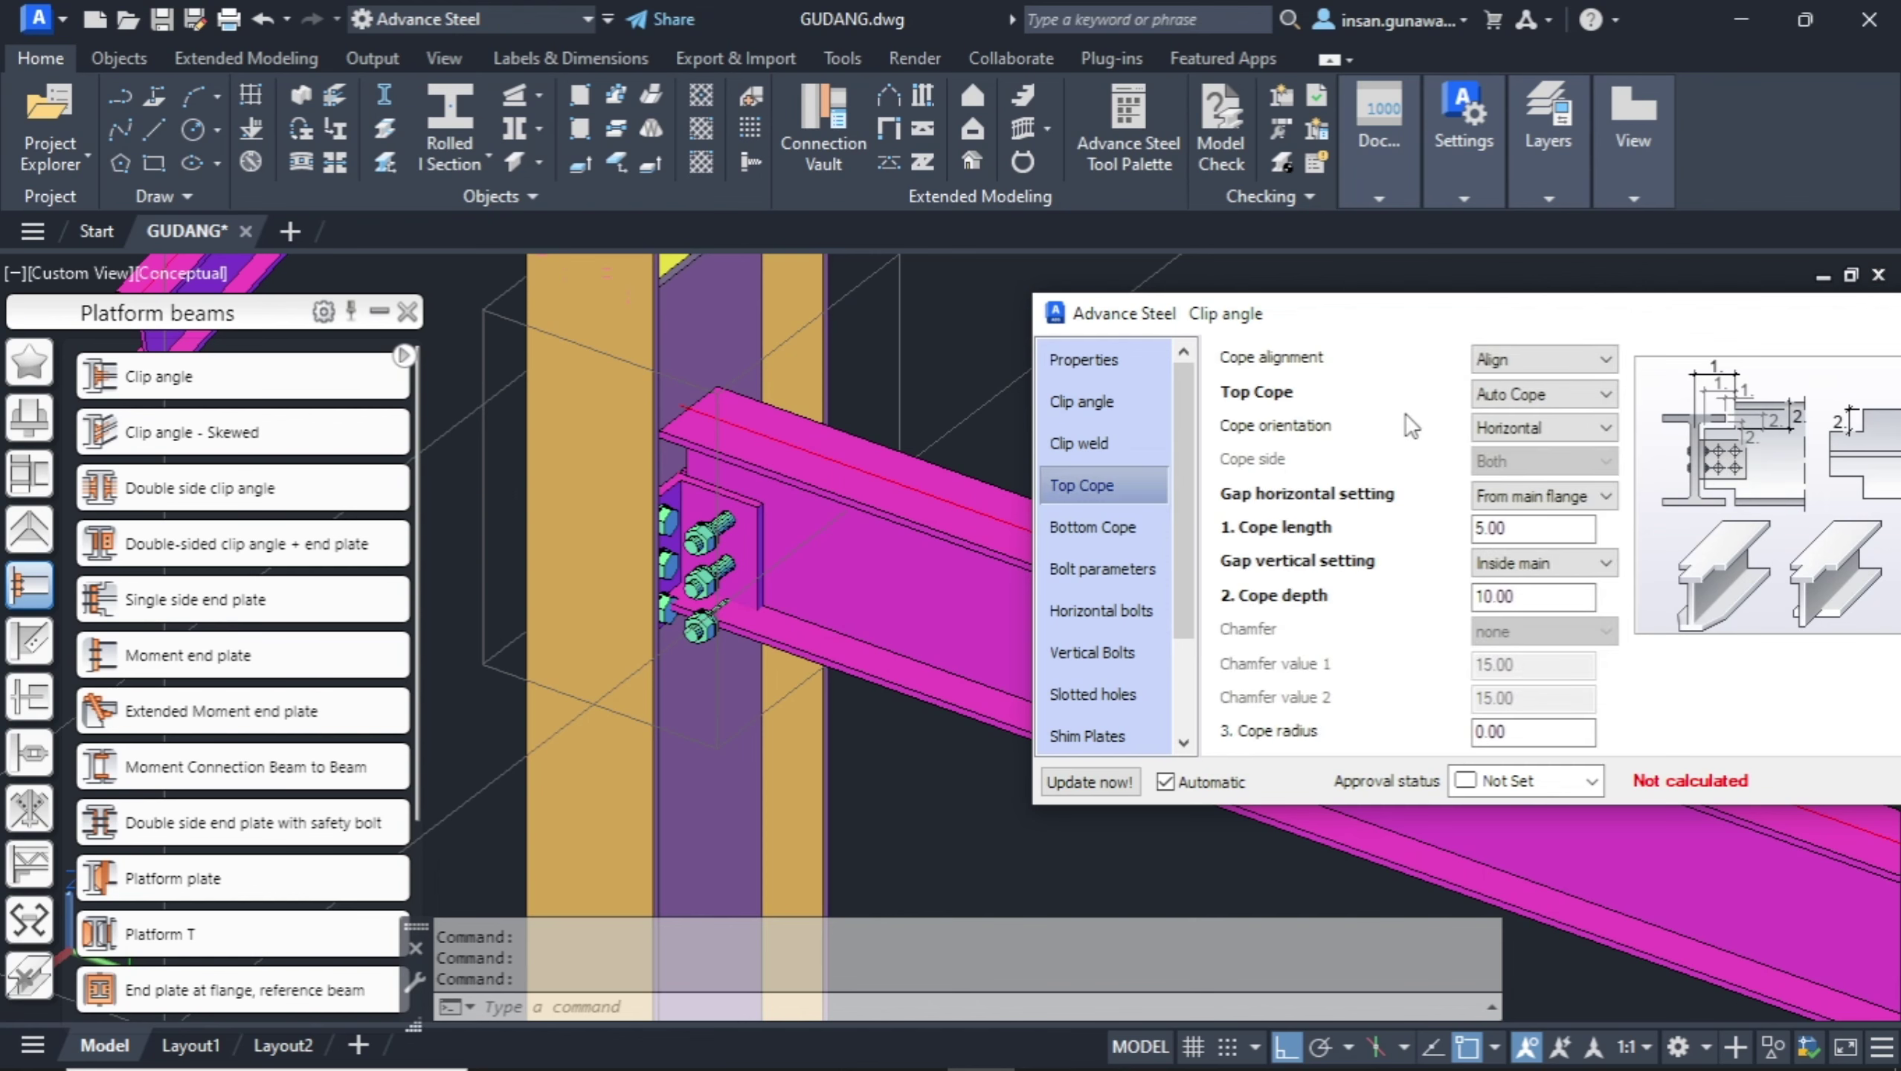
{"action": "left_click_drag", "start_coordinate": [1553, 320], "coordinate": [1514, 312]}
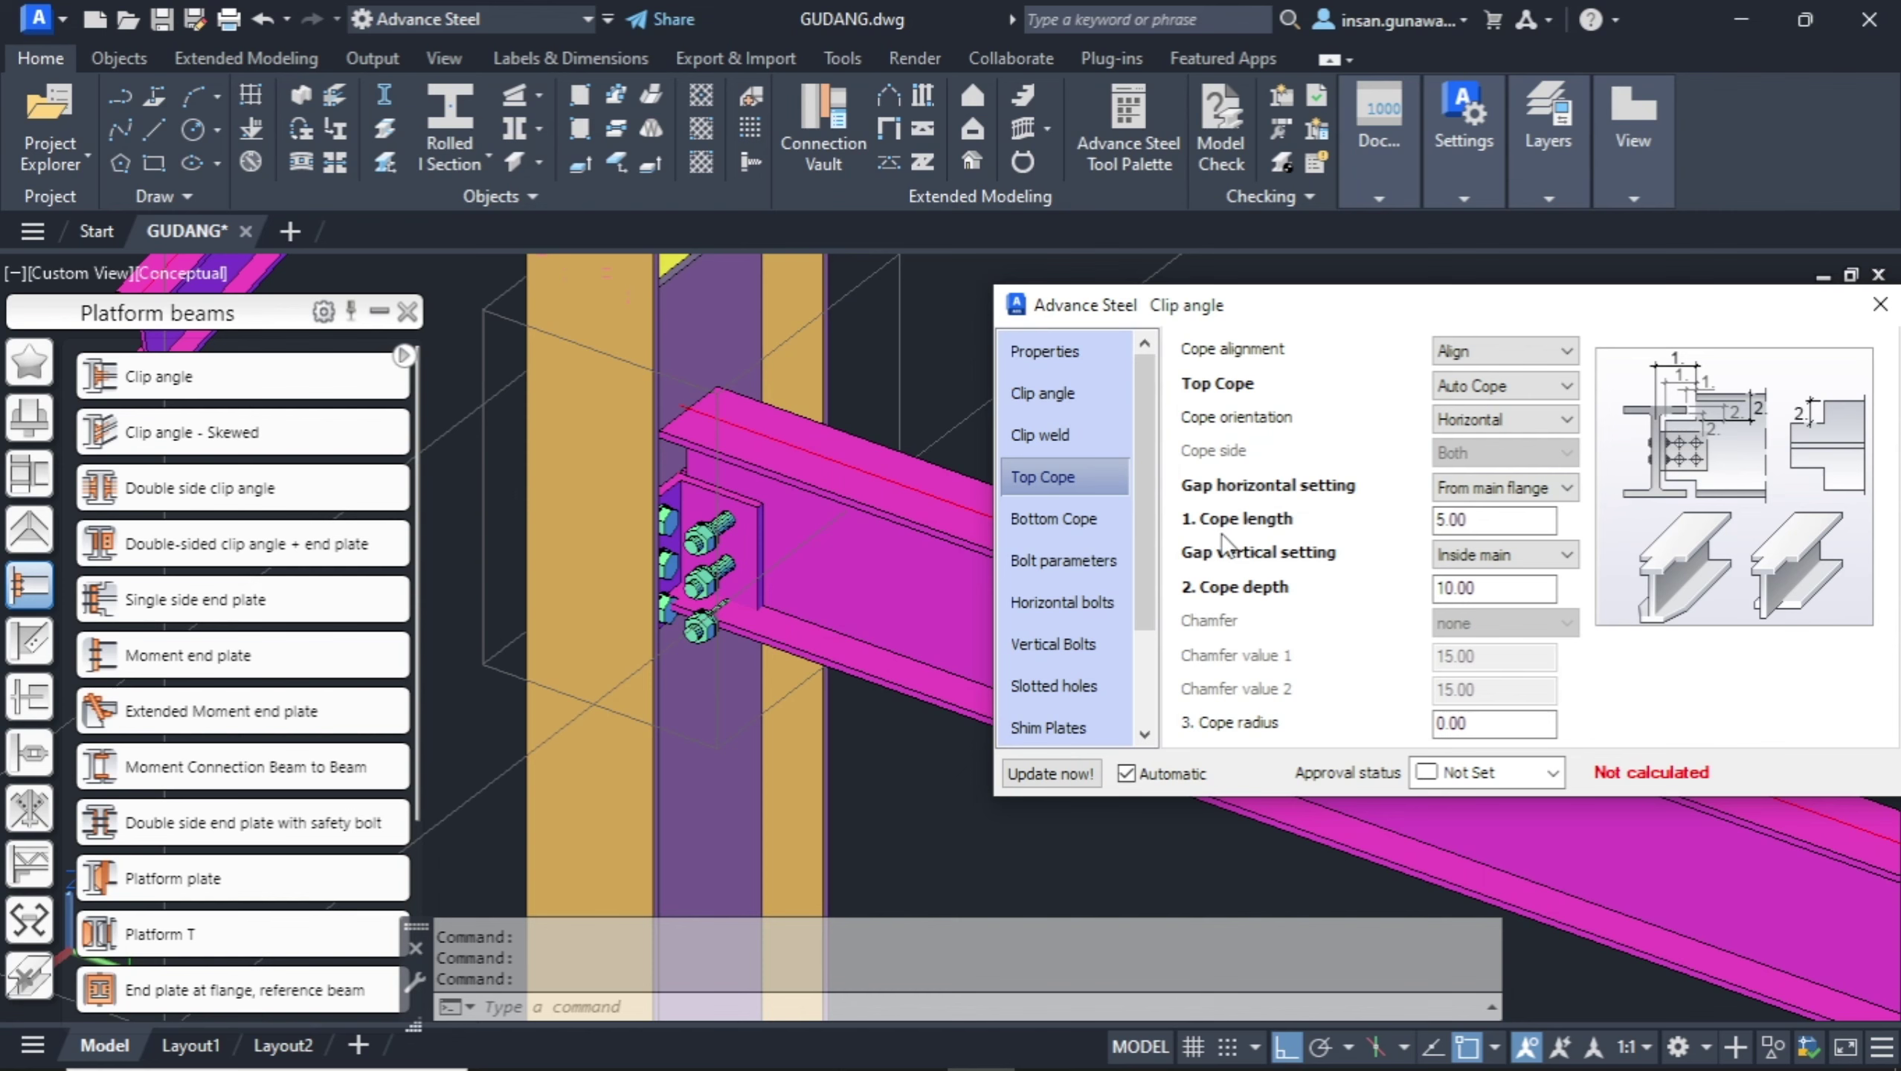
{"action": "left_click", "coordinate": [1090, 513]}
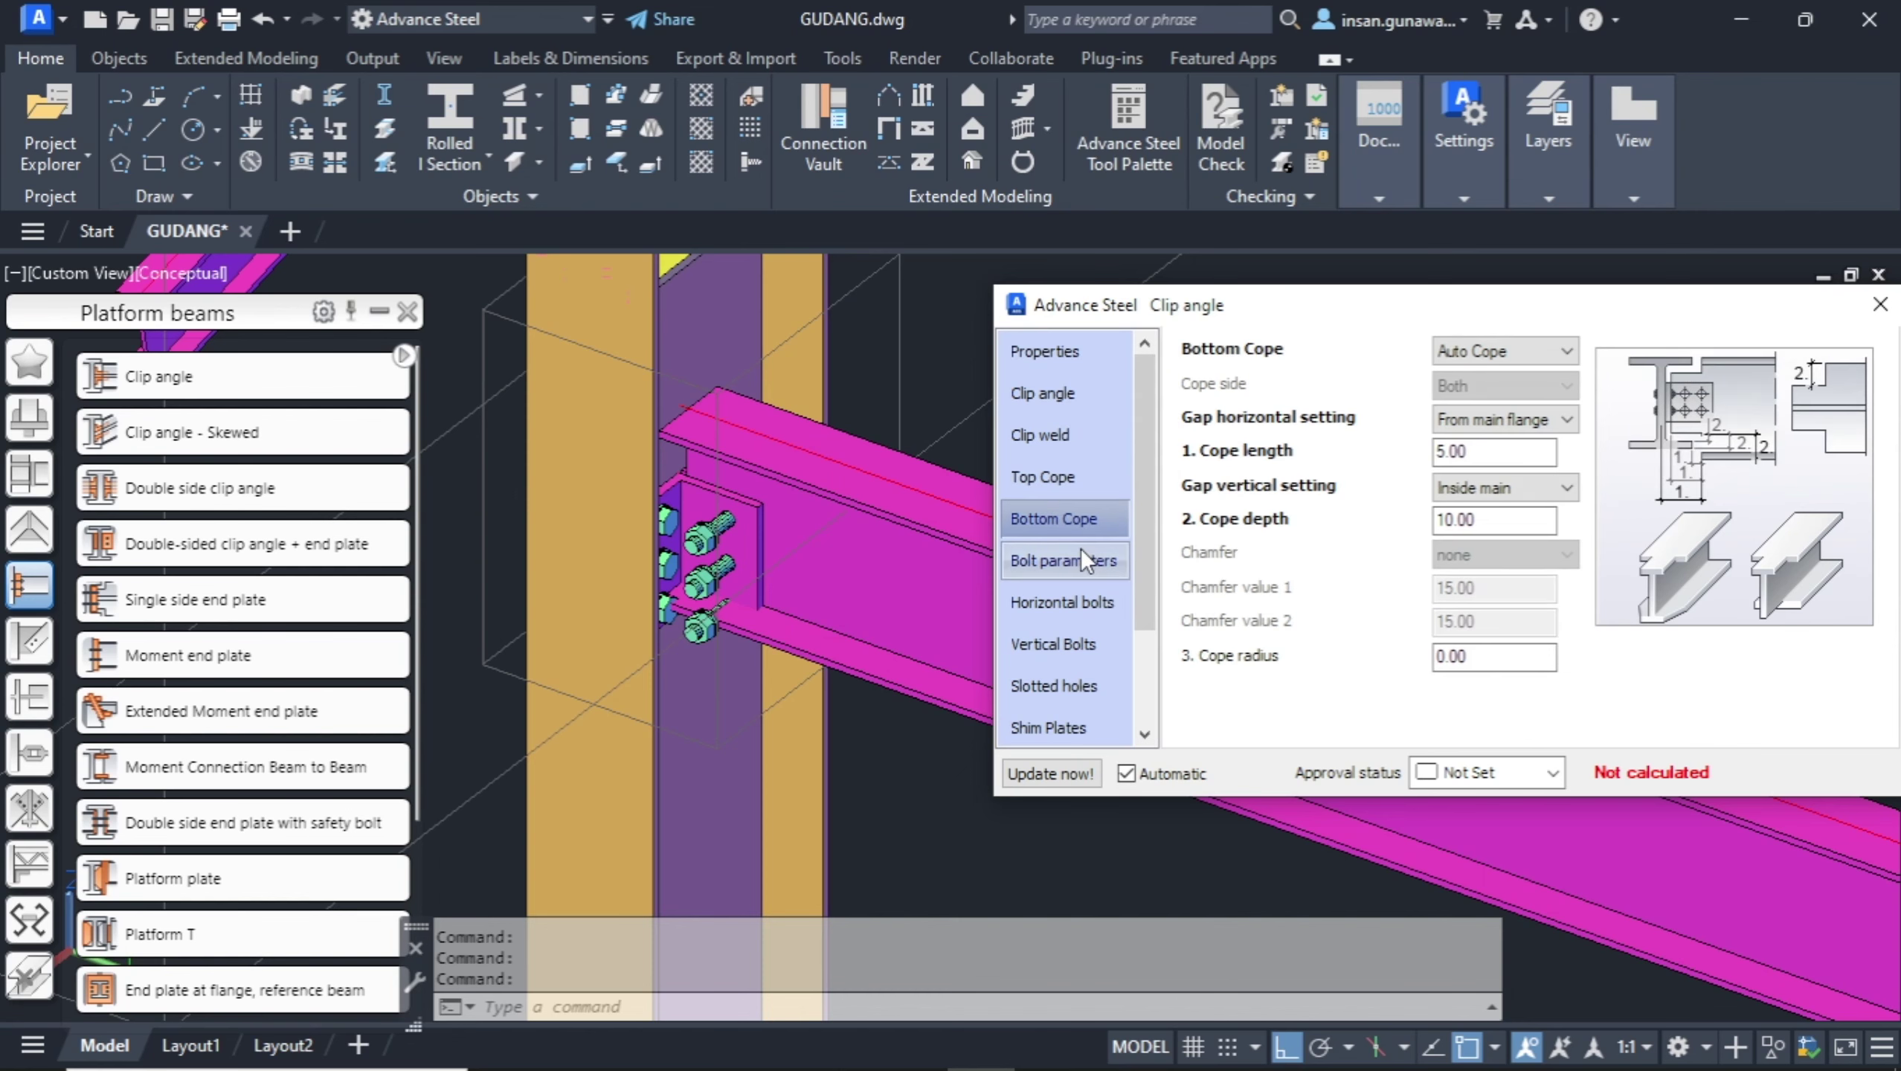
{"action": "left_click", "coordinate": [1080, 551]}
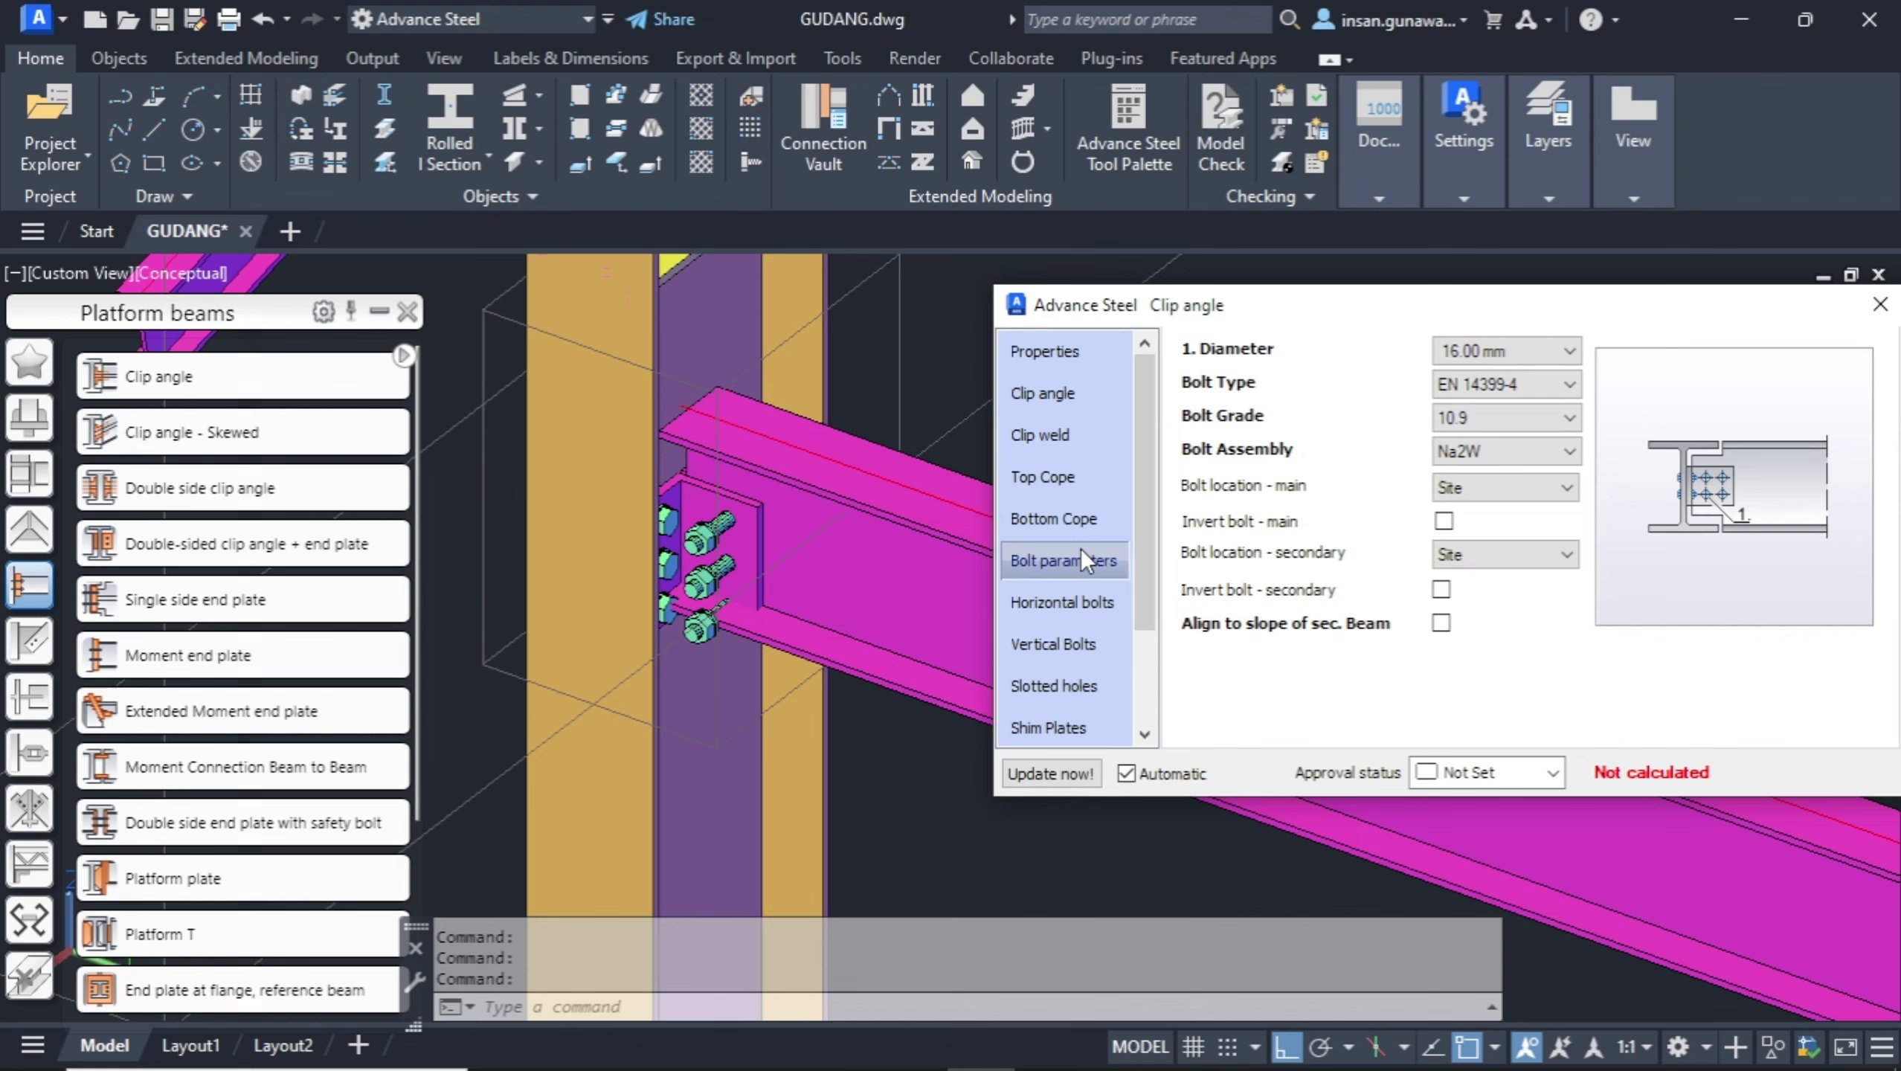
{"action": "left_click", "coordinate": [1075, 595]}
{"action": "left_click", "coordinate": [1060, 644]}
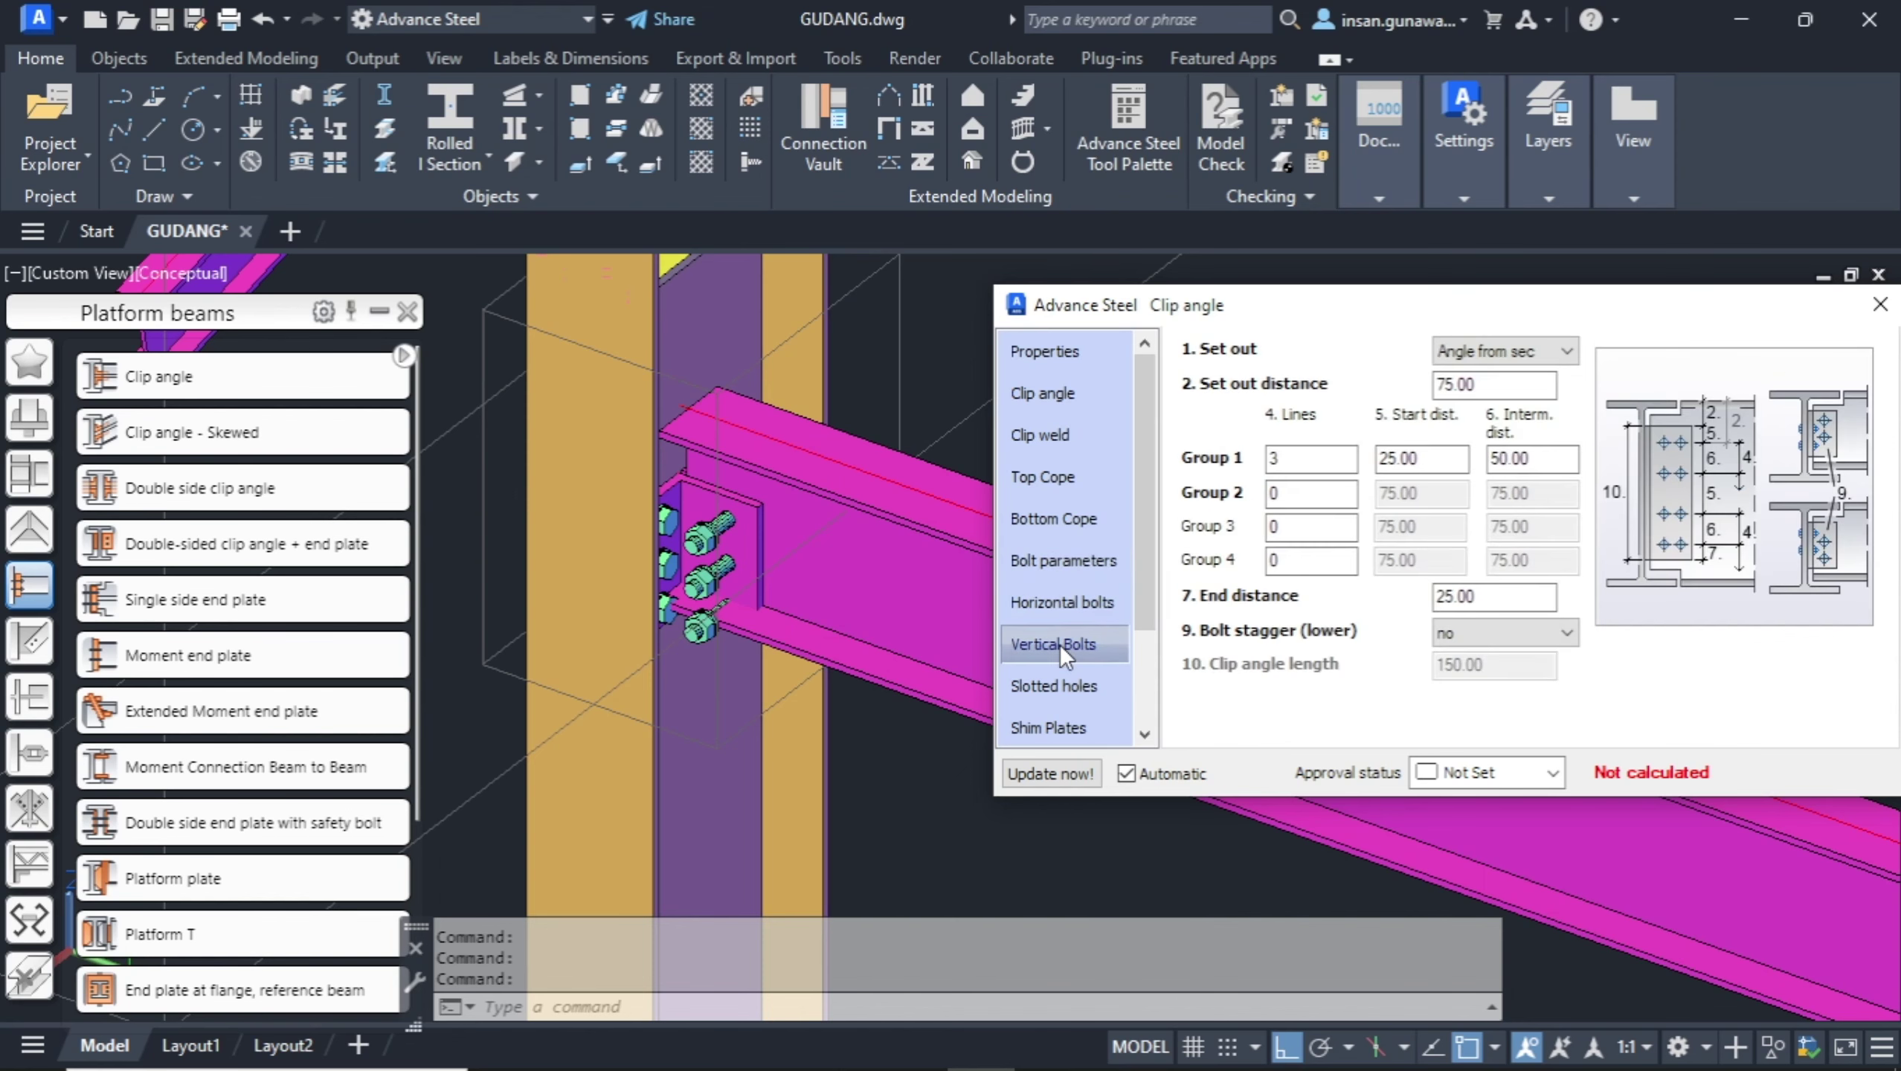
{"action": "left_click", "coordinate": [1079, 598]}
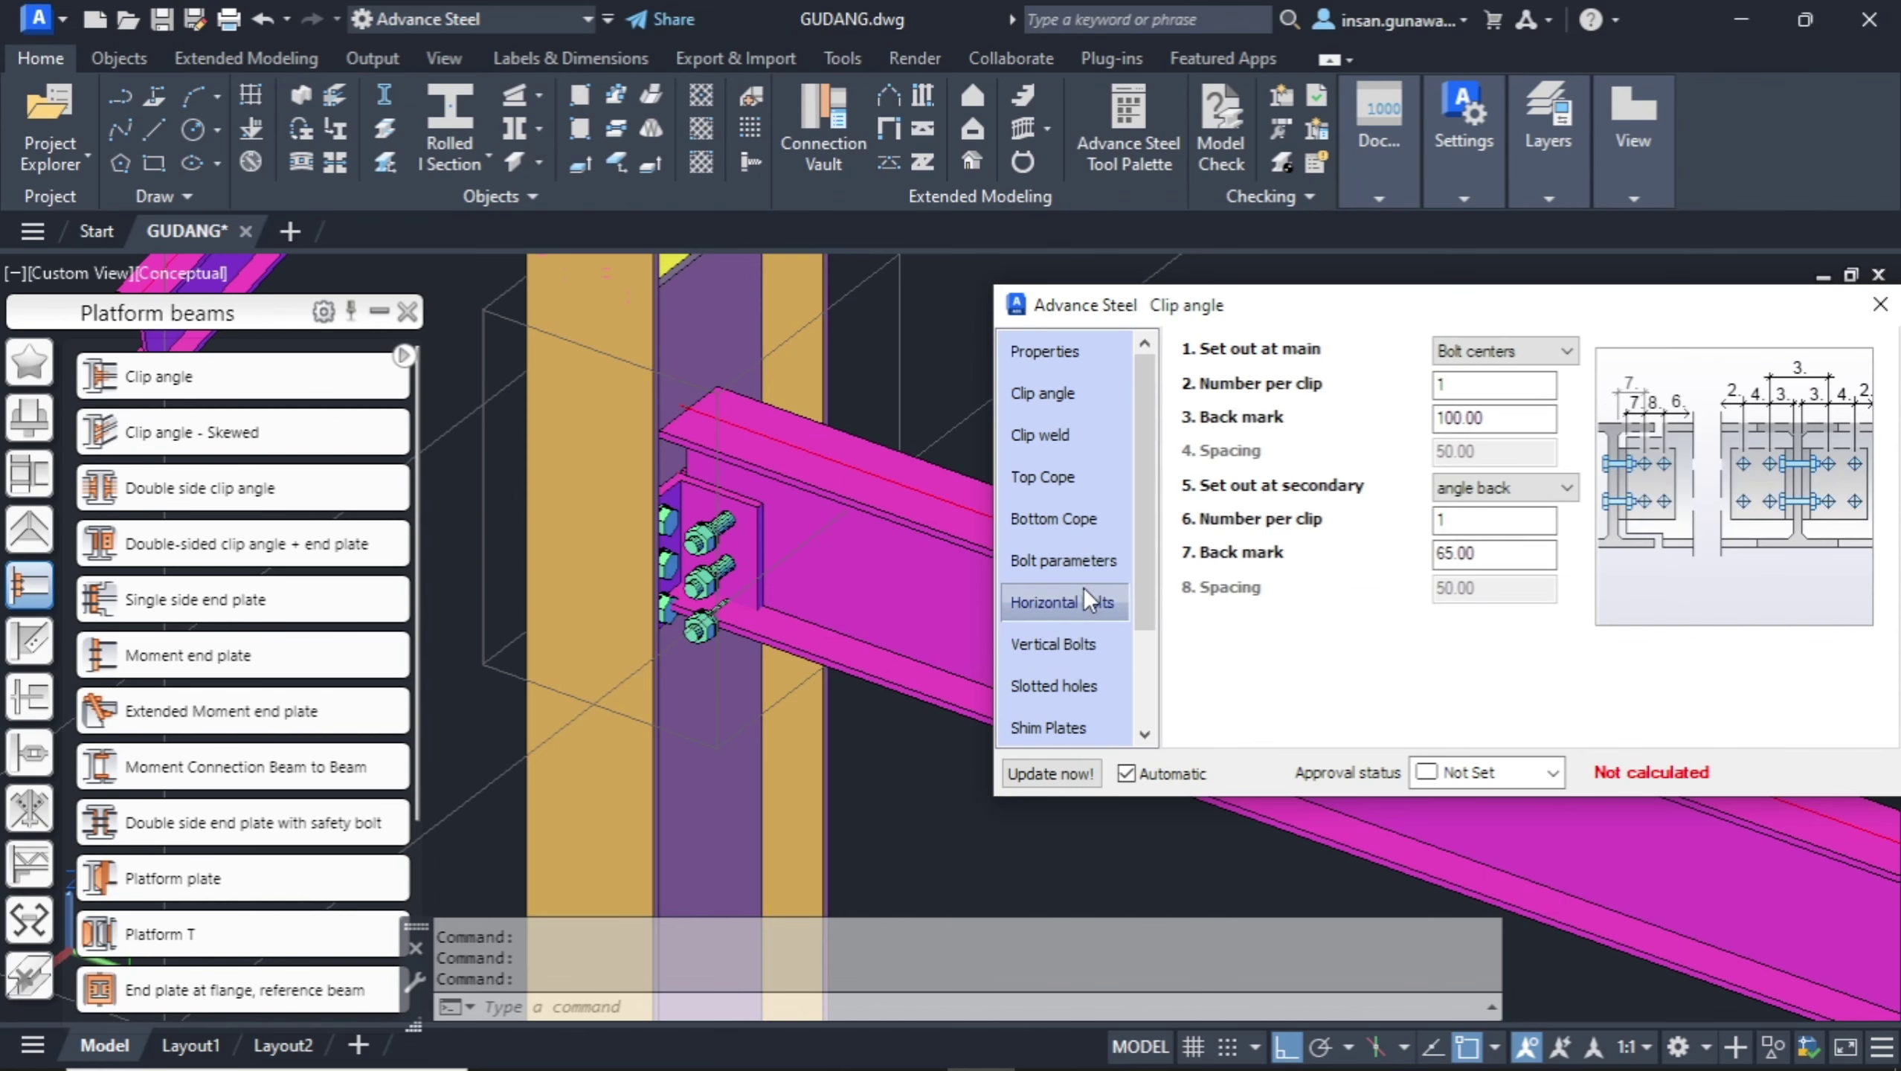
{"action": "left_click", "coordinate": [1086, 561]}
{"action": "left_click", "coordinate": [1084, 601]}
Set the clip angle's vertical bolt set out to Middle and close the connection properties.
{"action": "left_click", "coordinate": [1081, 640]}
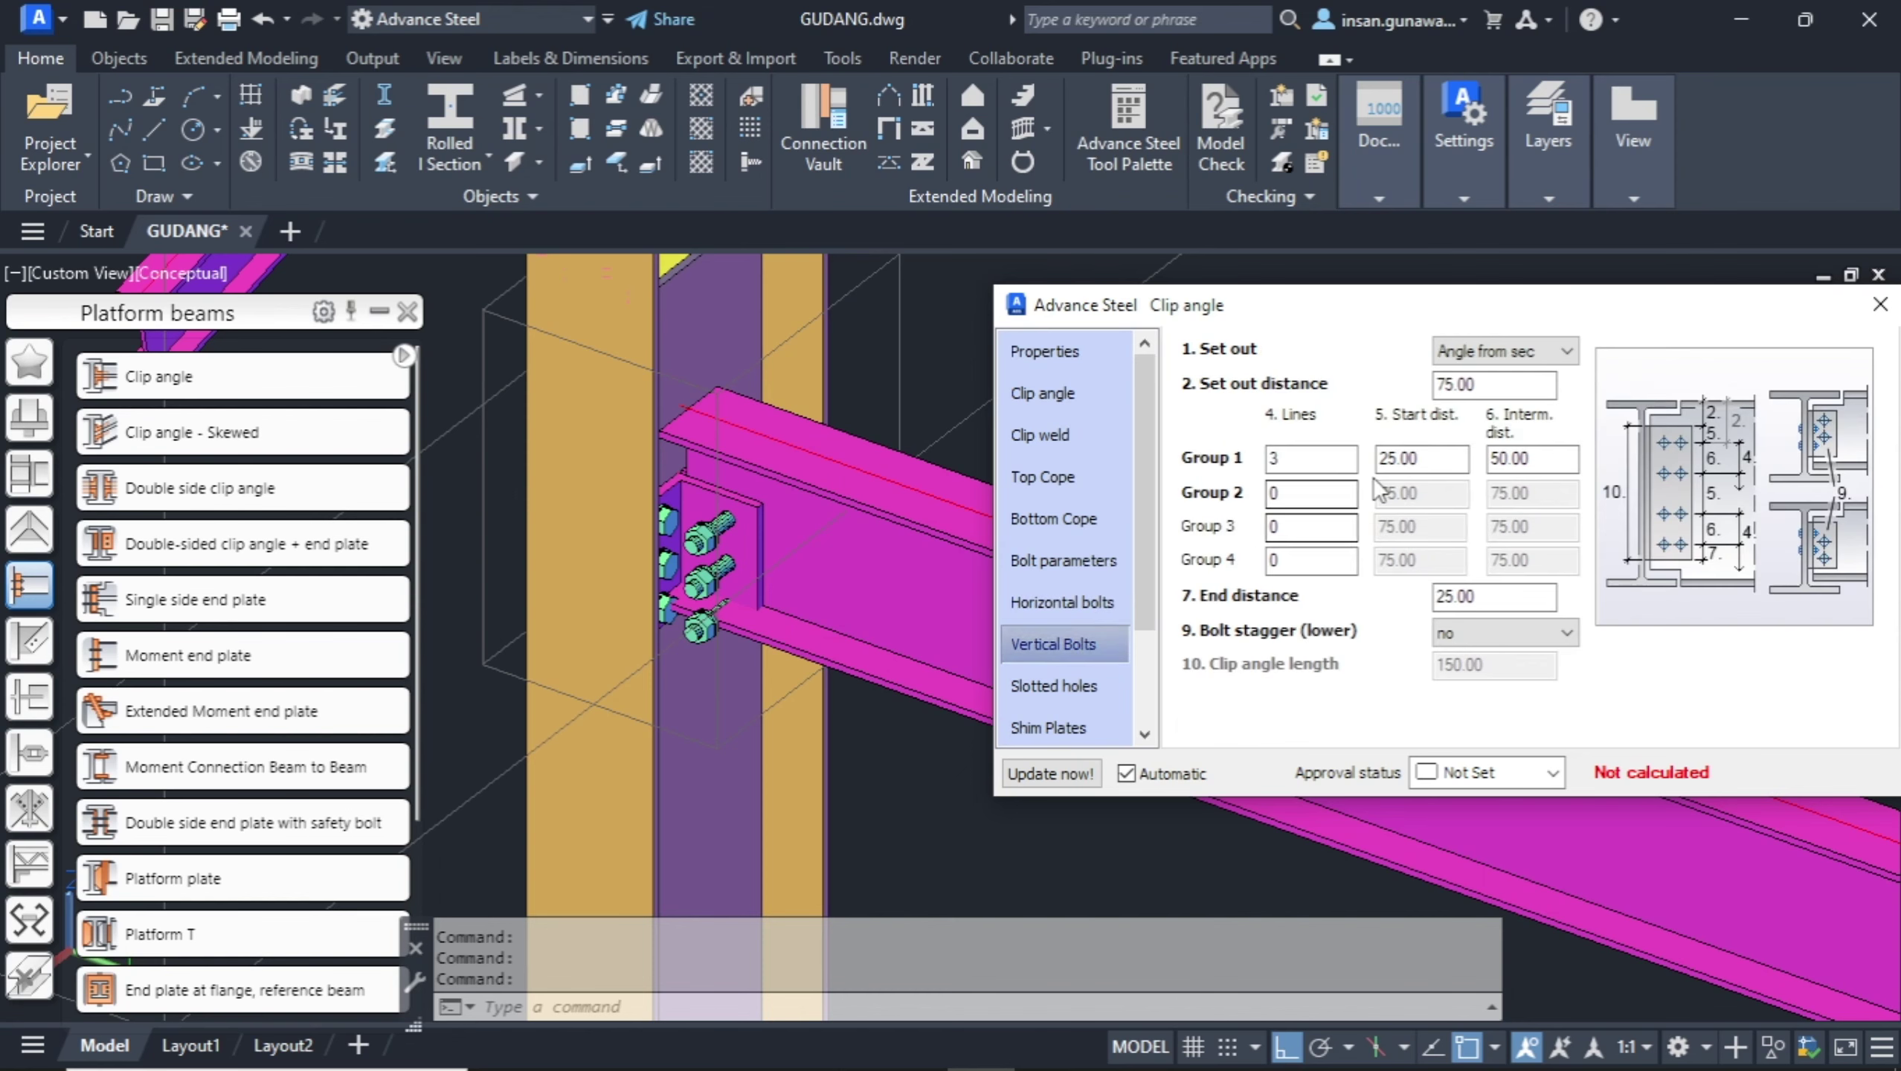
{"action": "left_click", "coordinate": [1537, 351]}
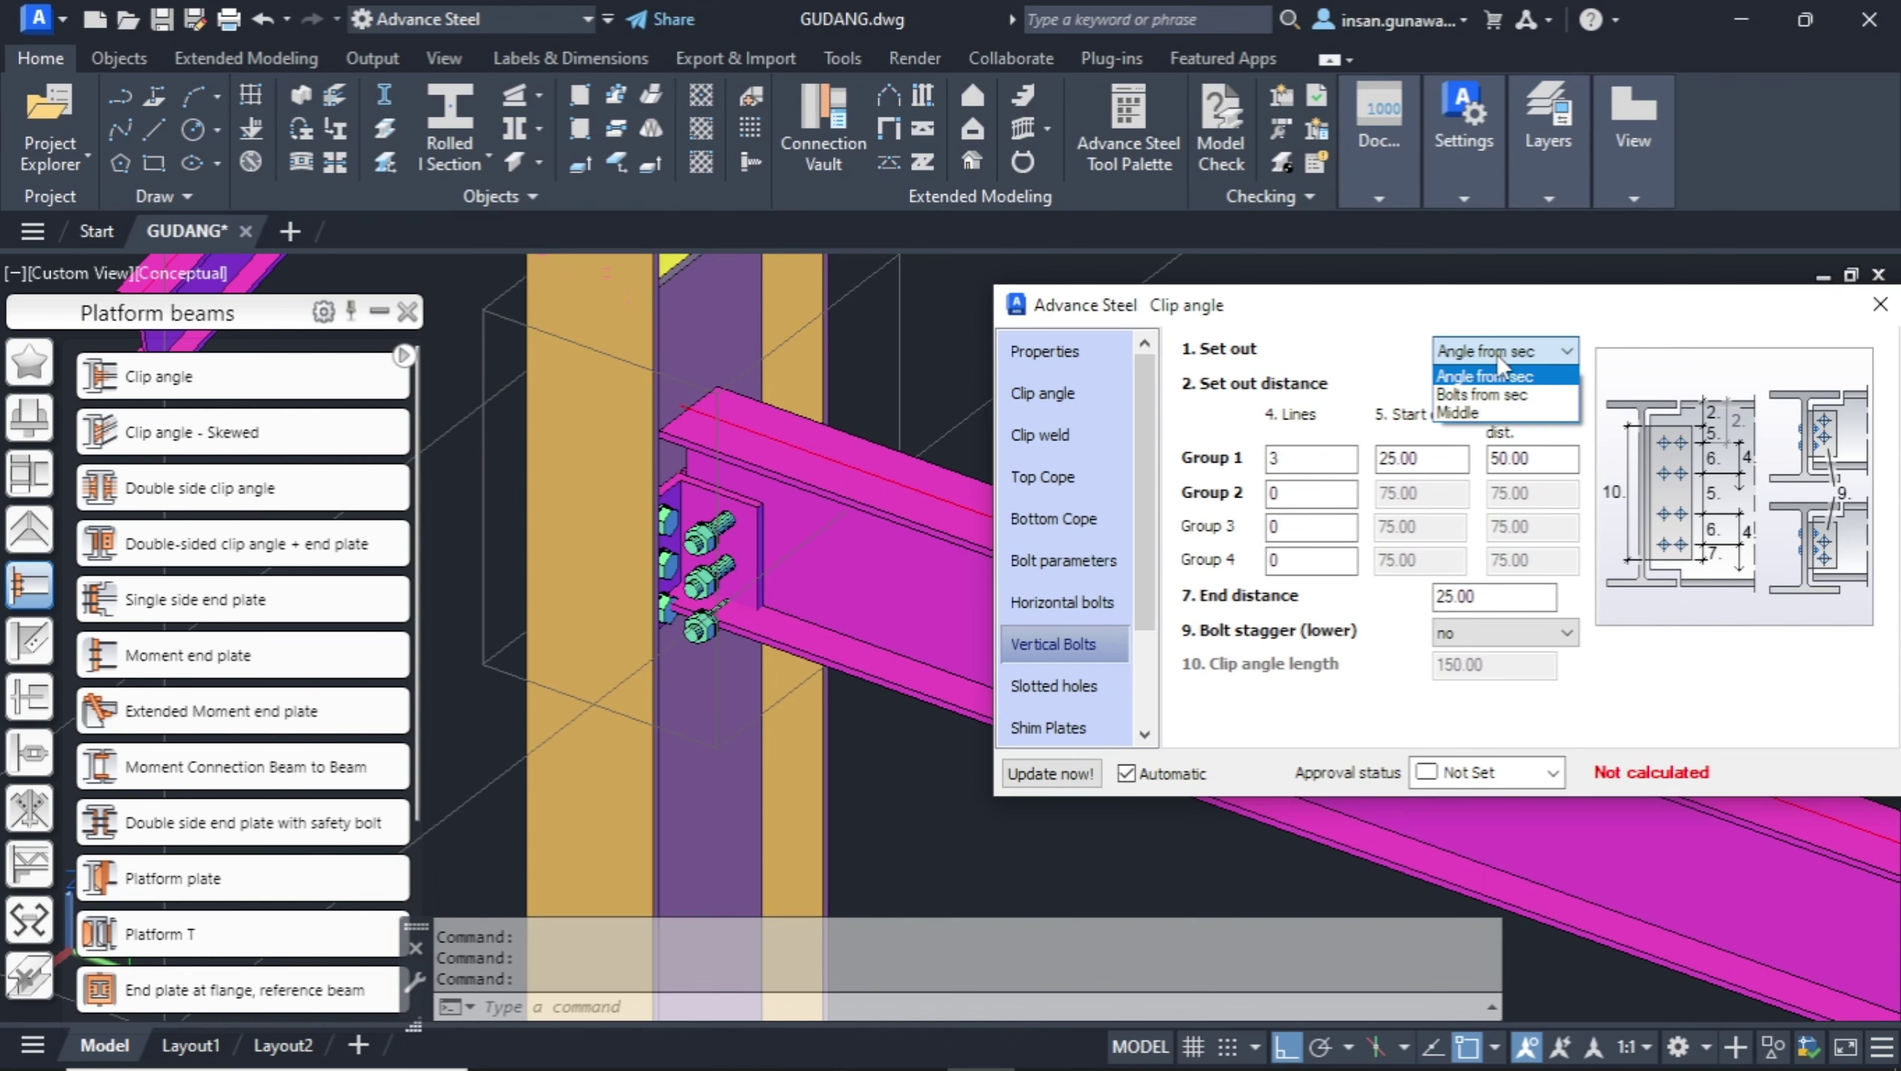
{"action": "left_click", "coordinate": [1468, 413]}
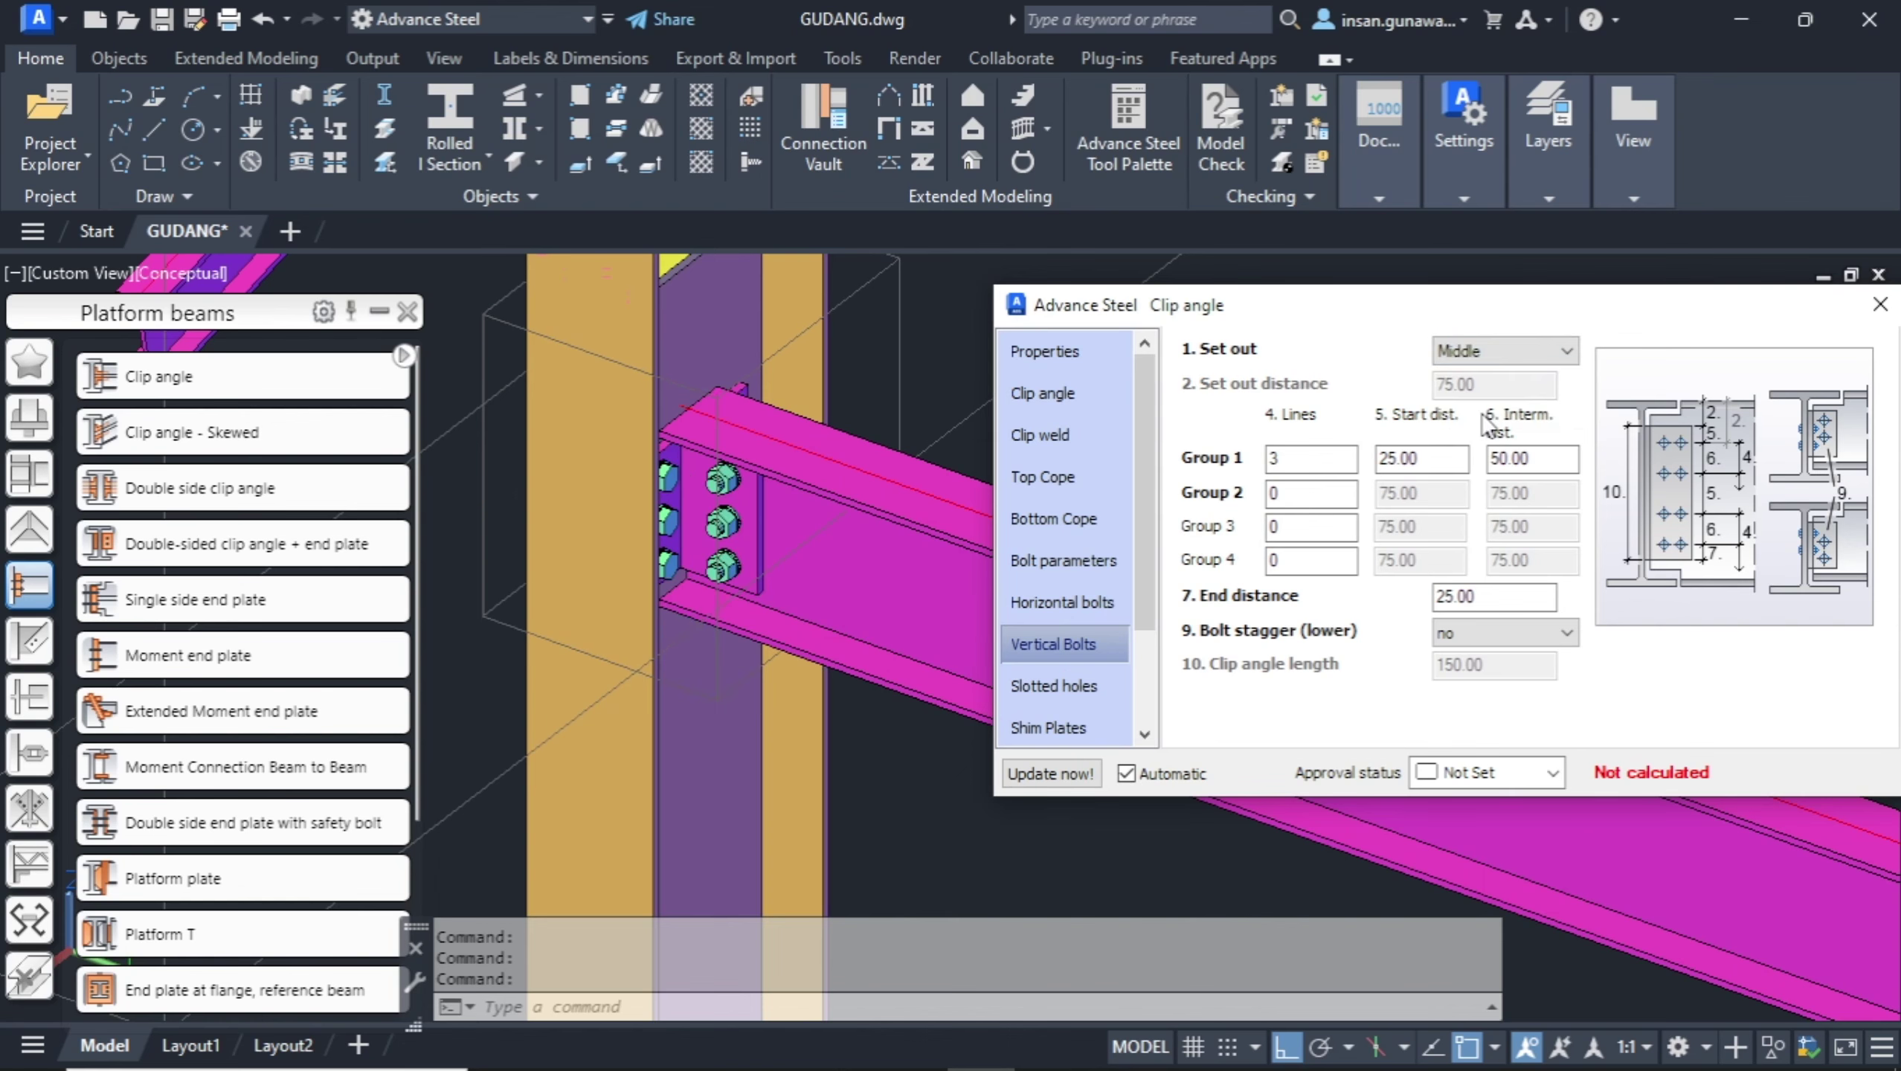
{"action": "scroll", "coordinate": [741, 532], "scroll_direction": "down", "scroll_amount": 2}
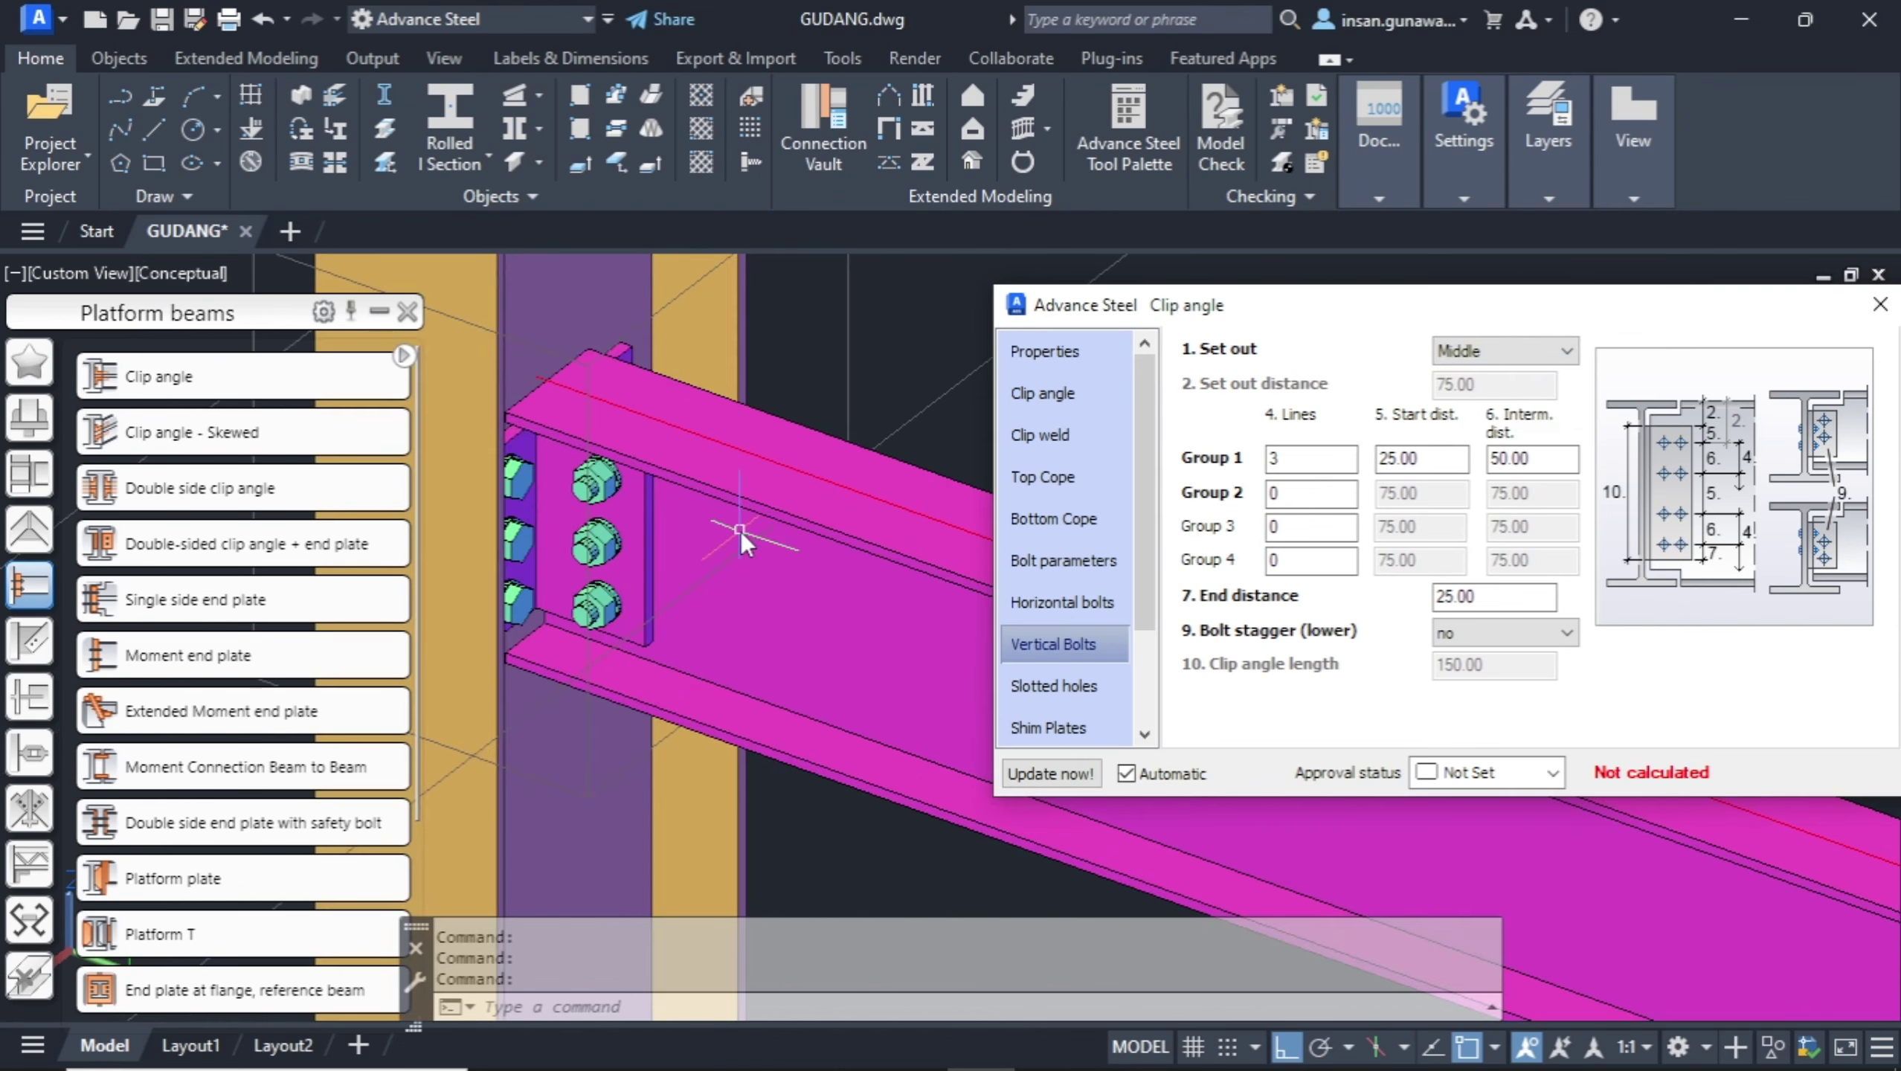
{"action": "middle_click_drag", "start_coordinate": [710, 480], "coordinate": [976, 476], "text": "shift"}
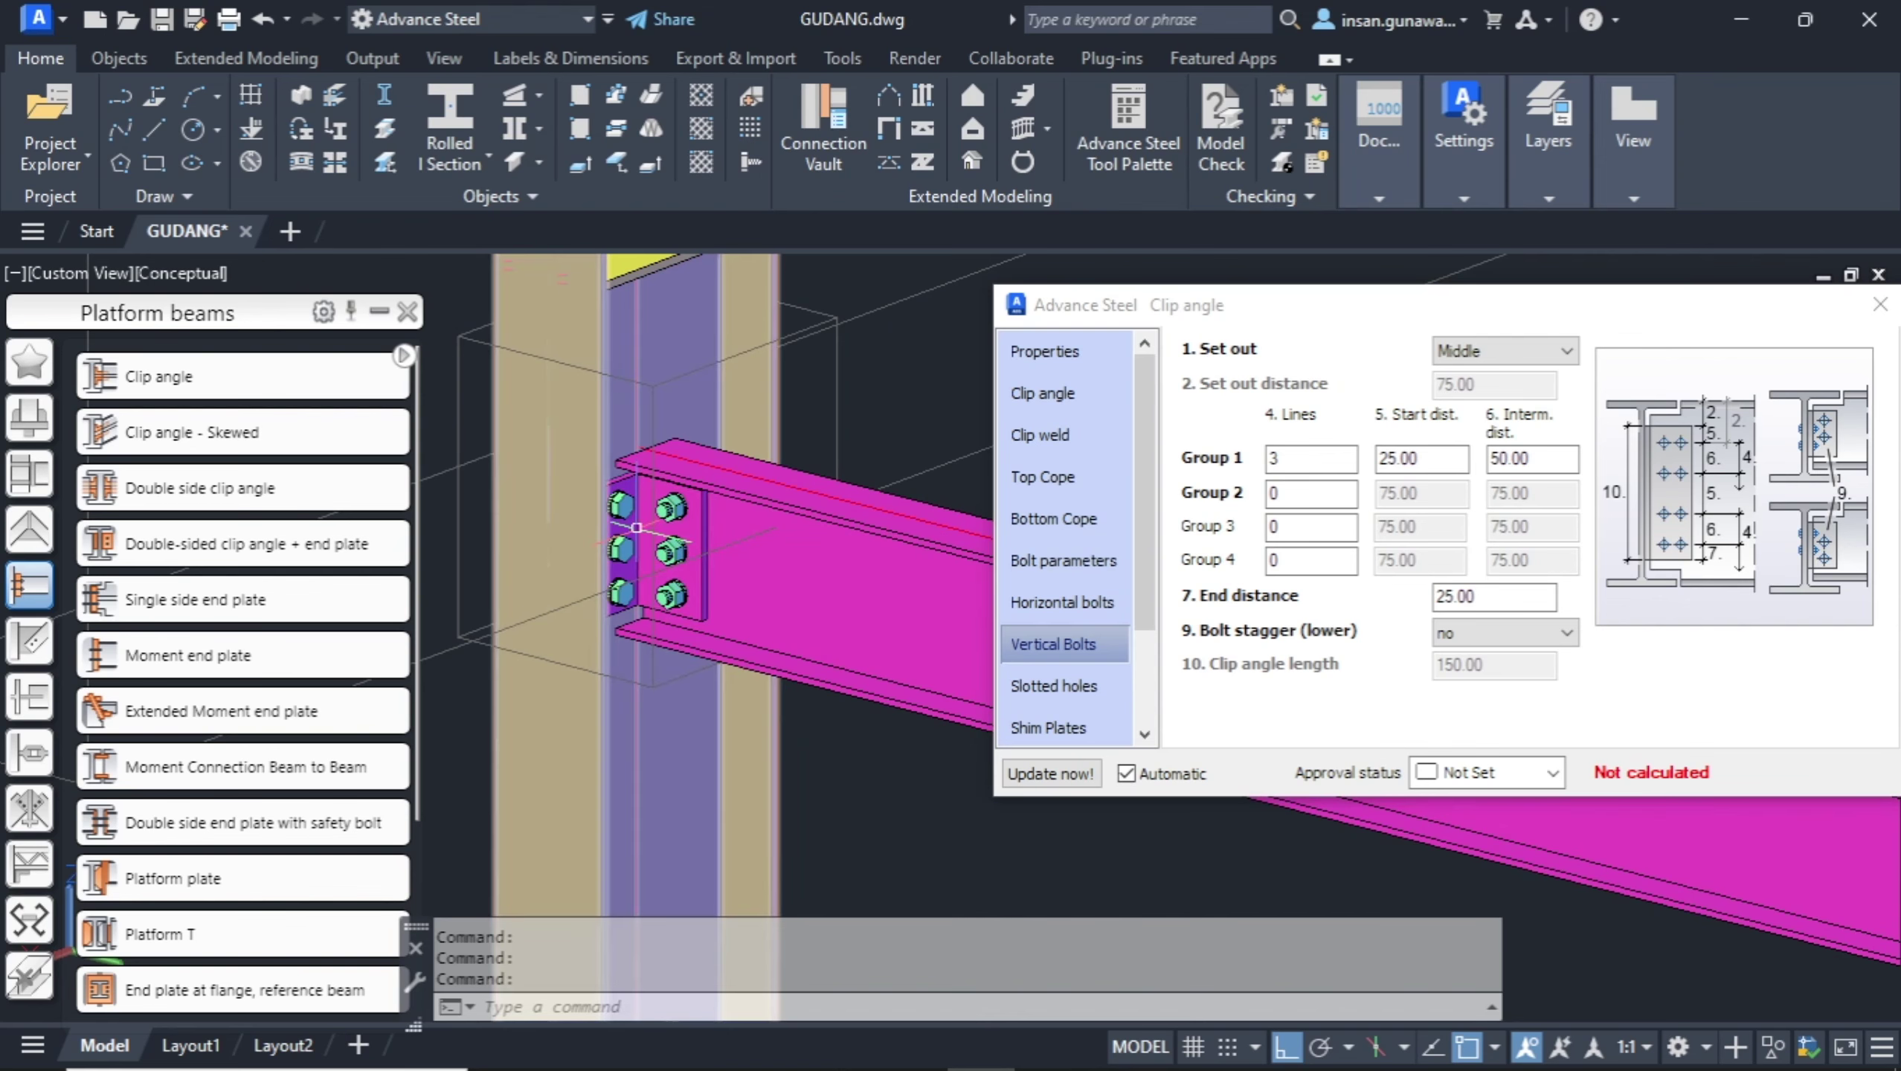
{"action": "left_click_drag", "start_coordinate": [1663, 309], "coordinate": [1442, 332]}
{"action": "left_click", "coordinate": [1376, 370]}
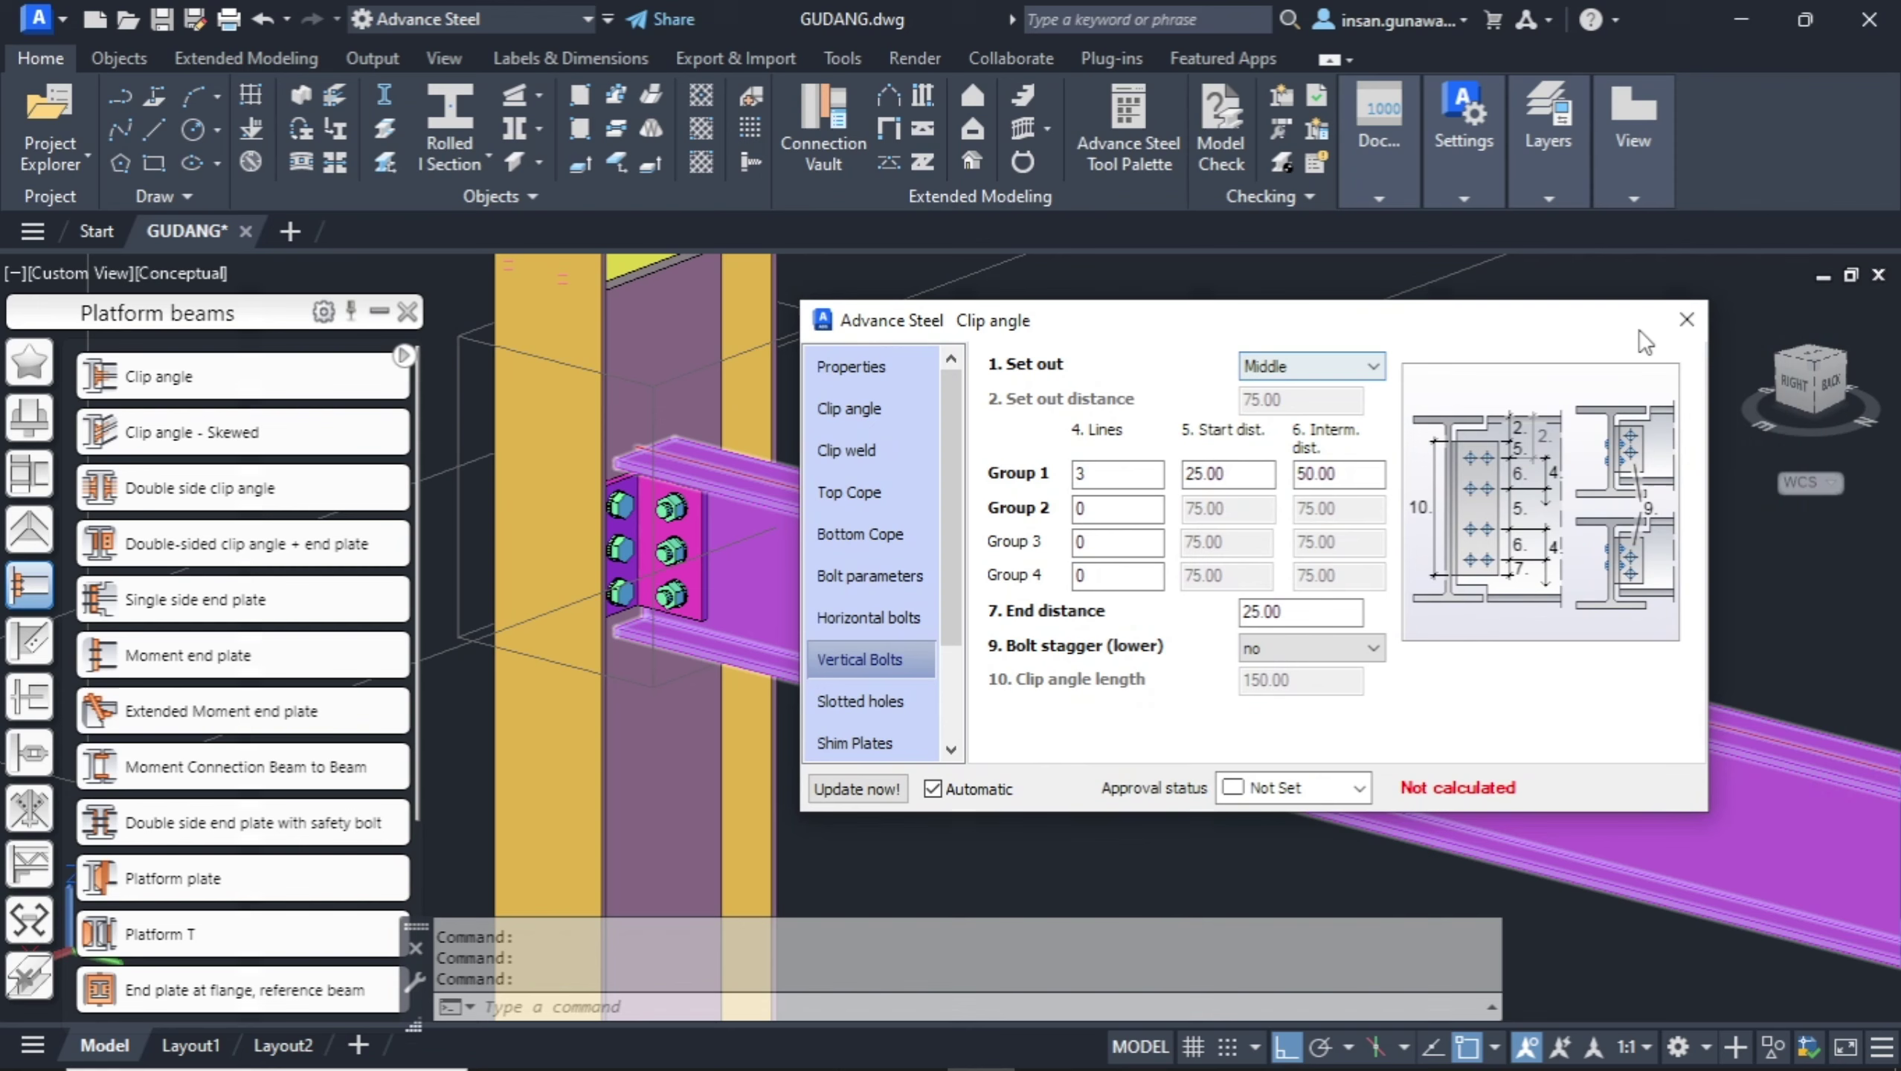
{"action": "left_click", "coordinate": [1686, 320]}
Turn the Connection boxes layer off and back on to compare the joint with and without its connection boxes.
{"action": "scroll", "coordinate": [1046, 493], "scroll_direction": "down", "scroll_amount": 5}
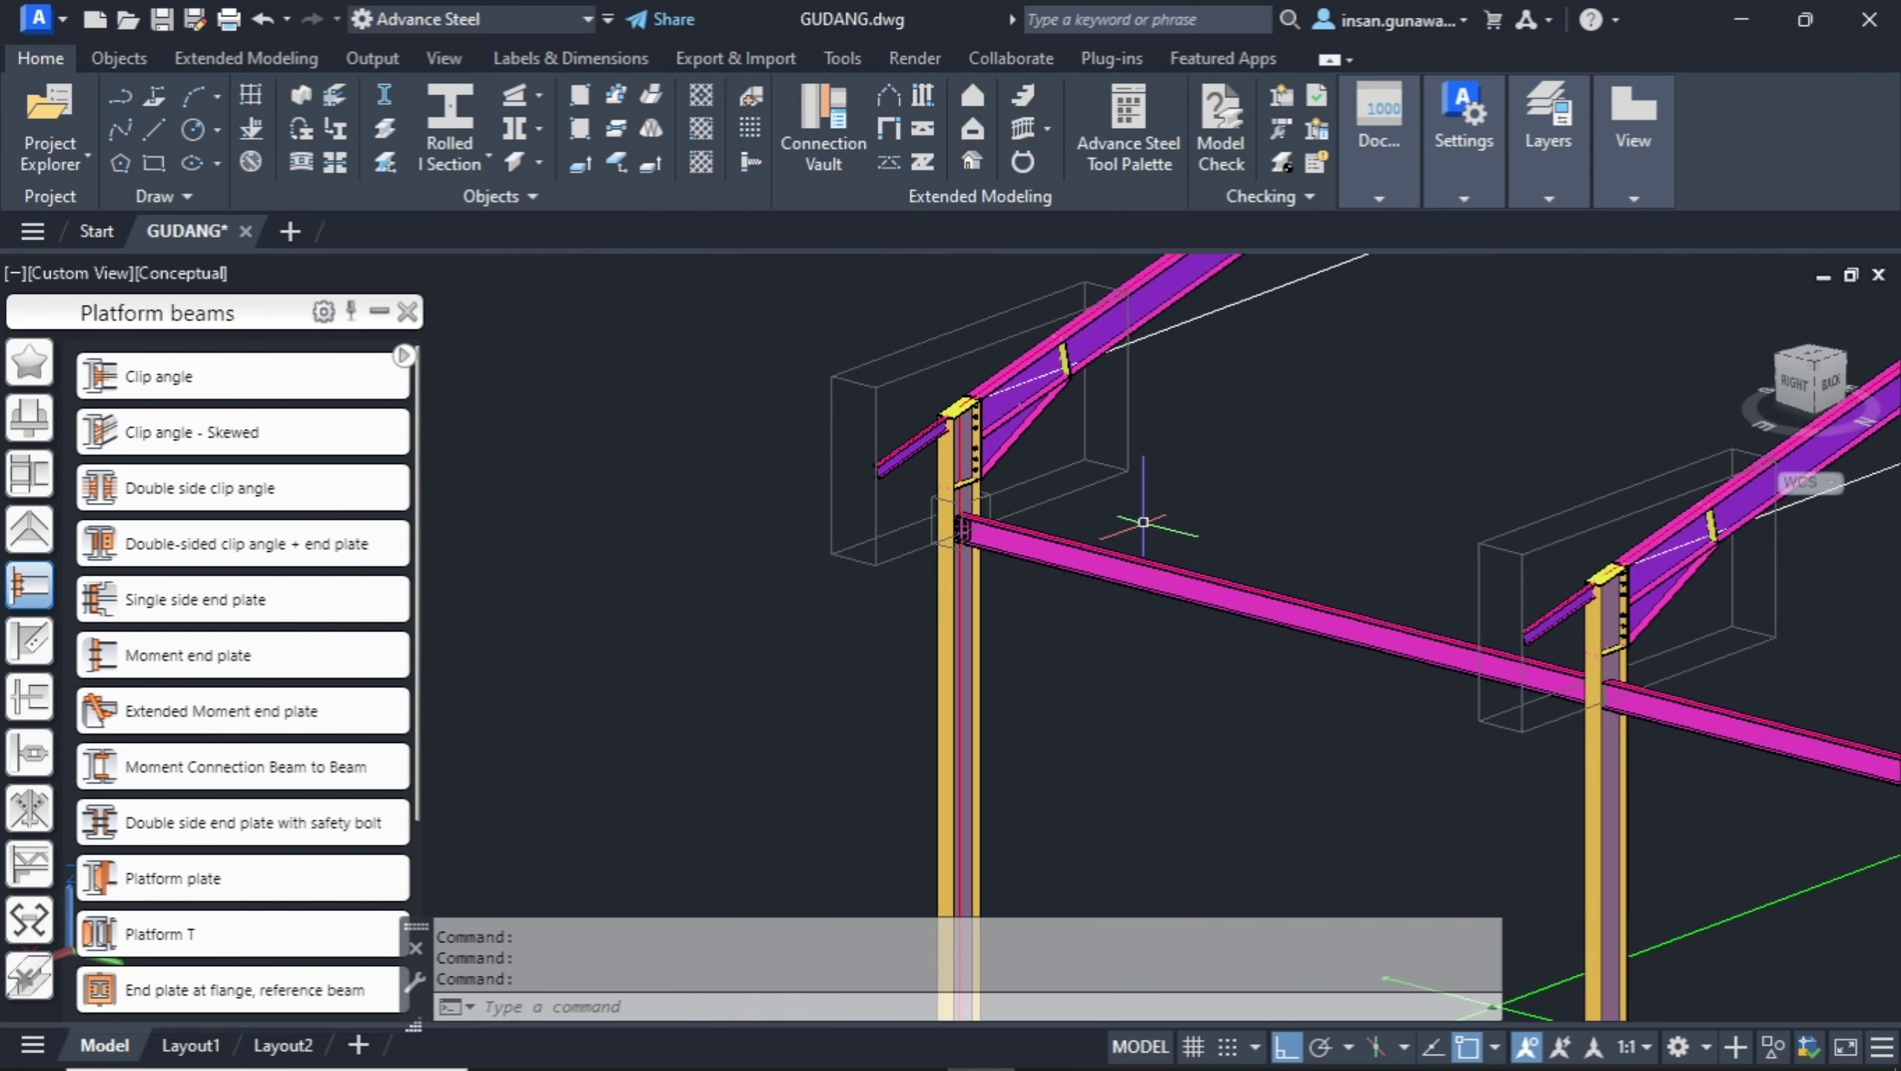
{"action": "scroll", "coordinate": [982, 510], "scroll_direction": "up", "scroll_amount": 4}
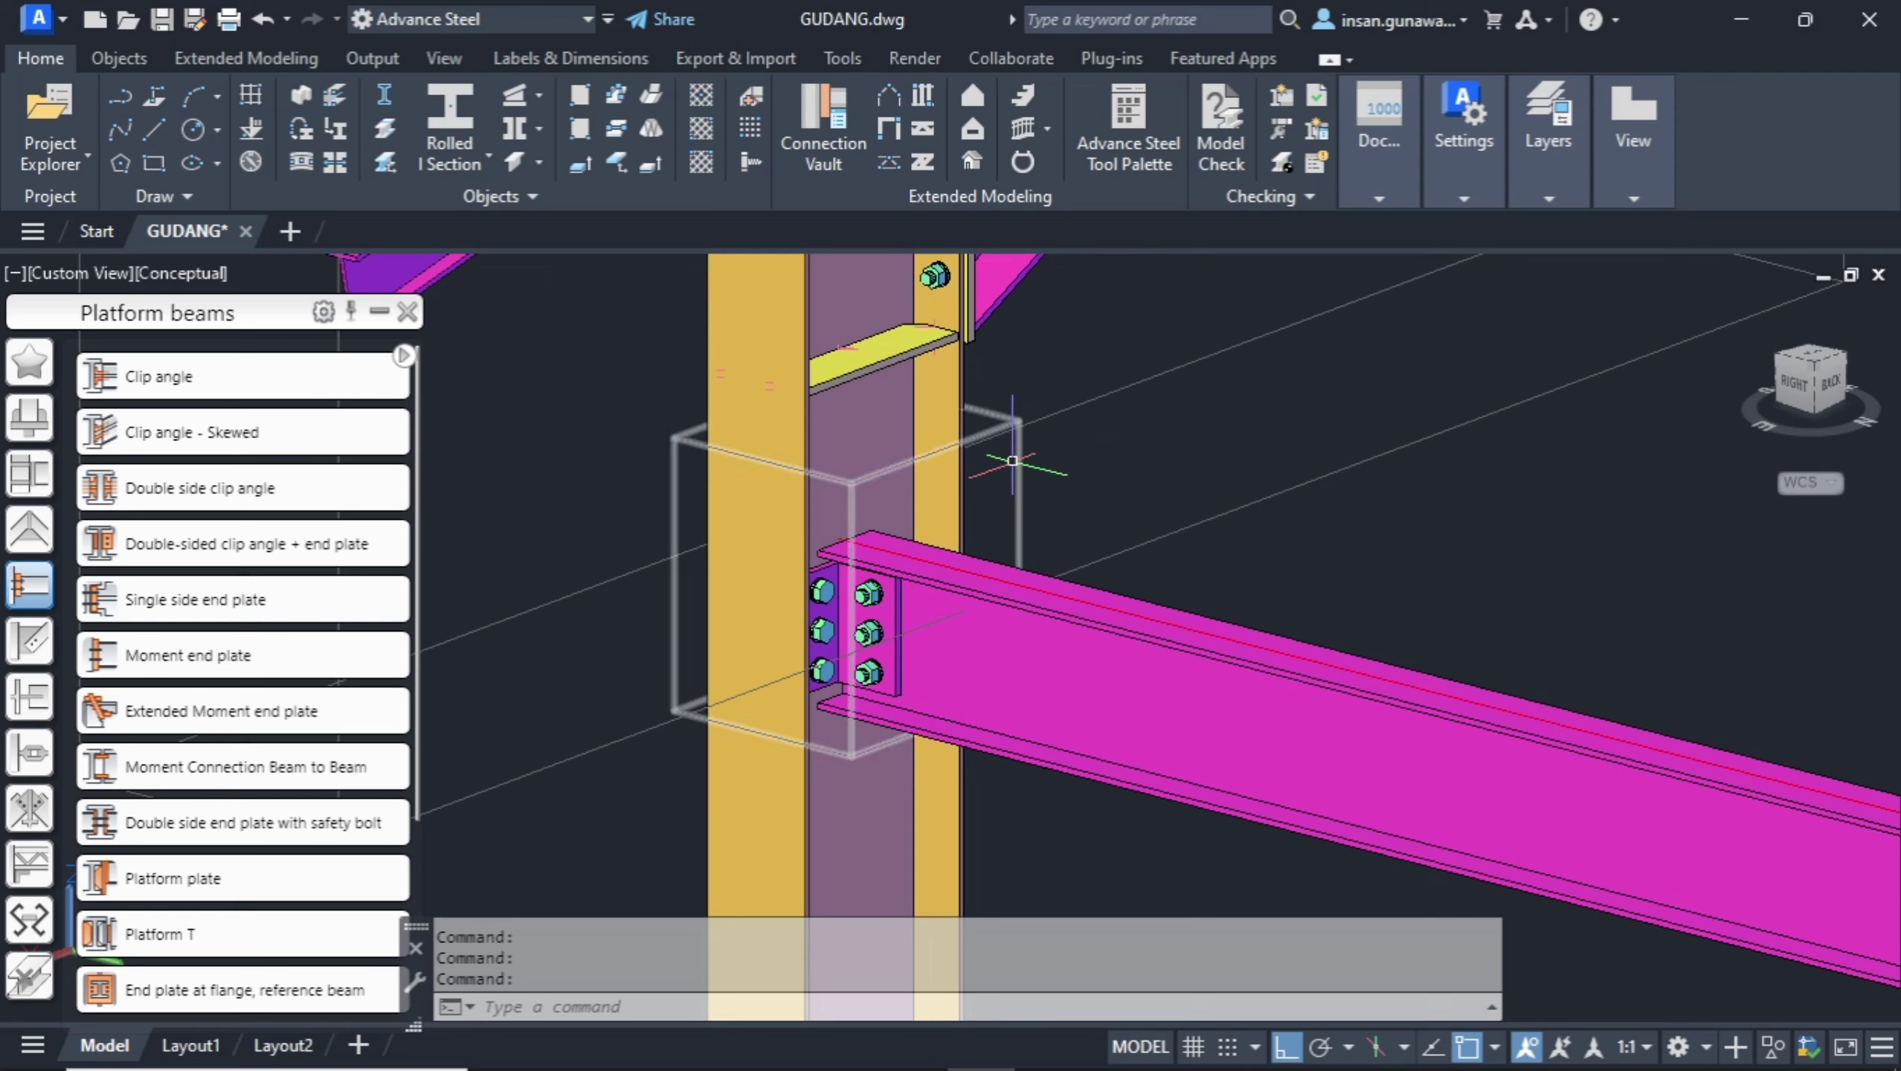
{"action": "key", "text": "Escape"}
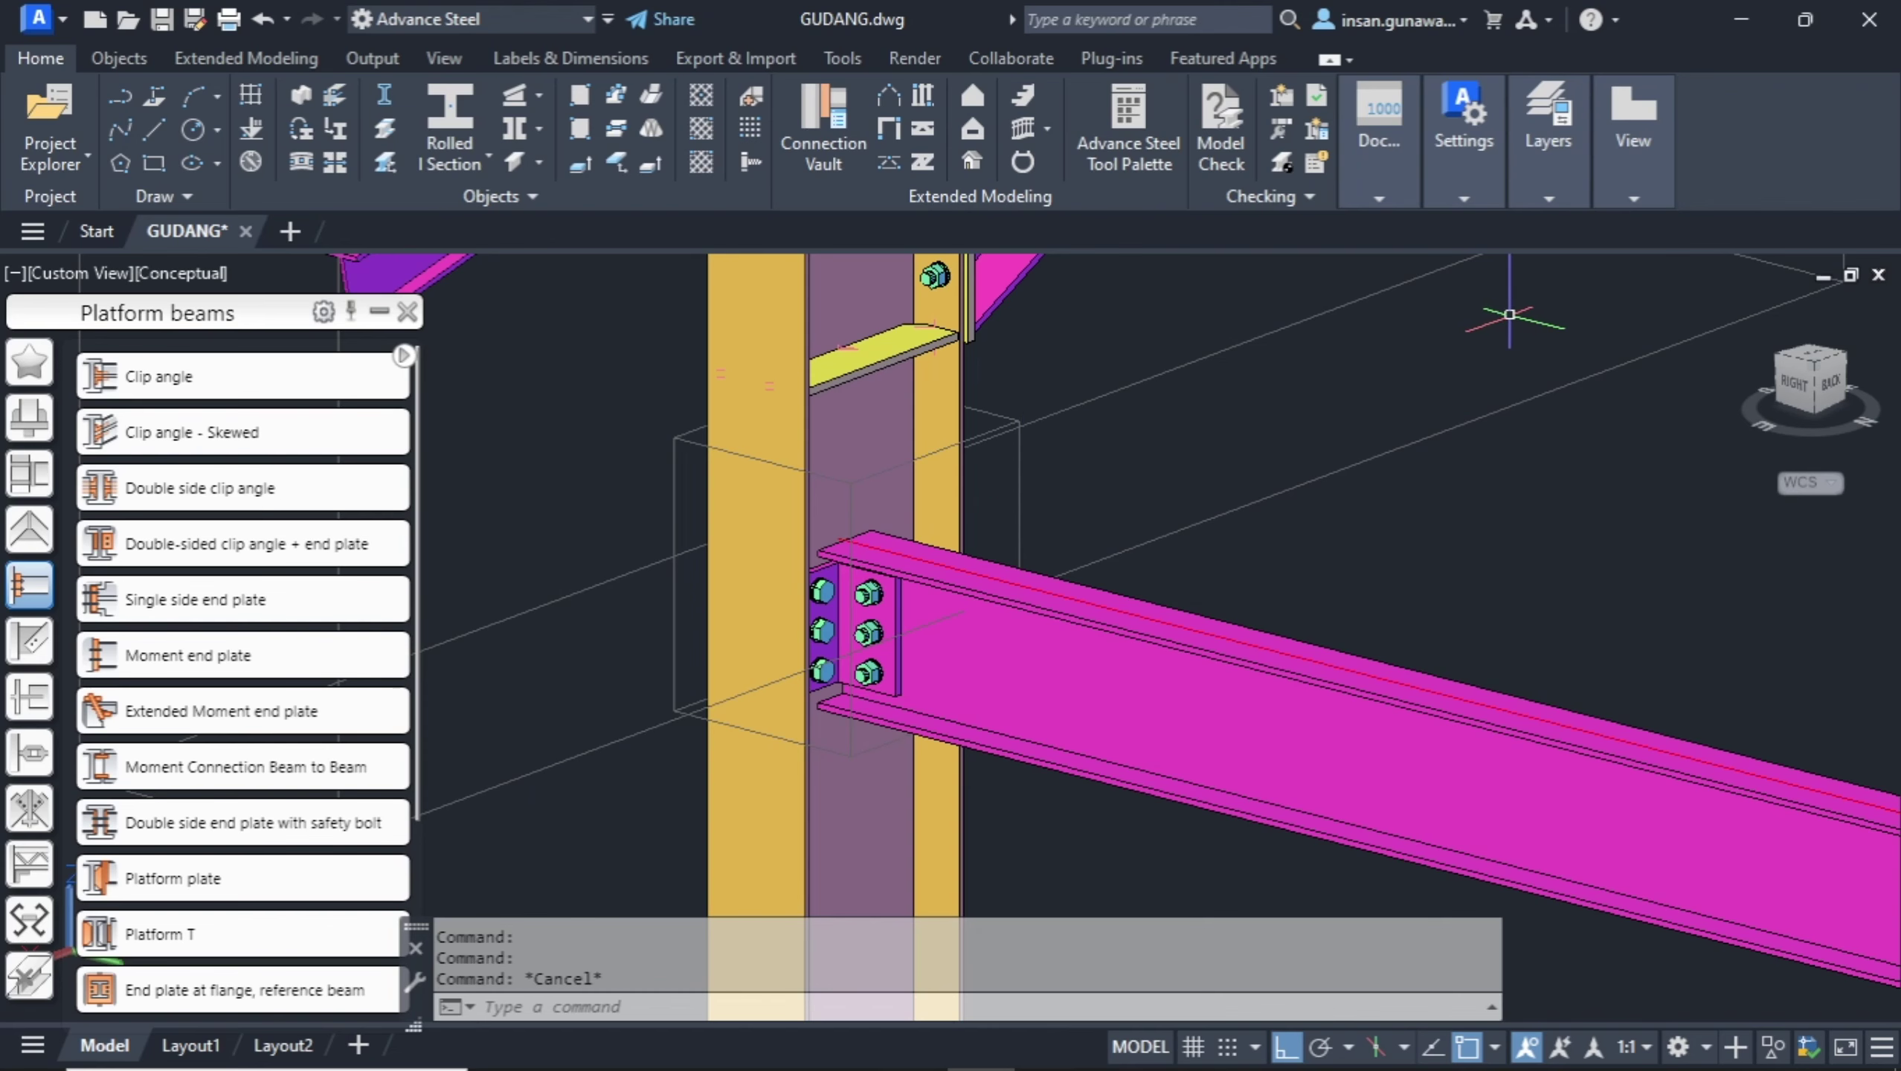
{"action": "scroll", "coordinate": [1121, 442], "scroll_direction": "down", "scroll_amount": 3}
{"action": "middle_click_drag", "start_coordinate": [1137, 480], "coordinate": [1115, 597]}
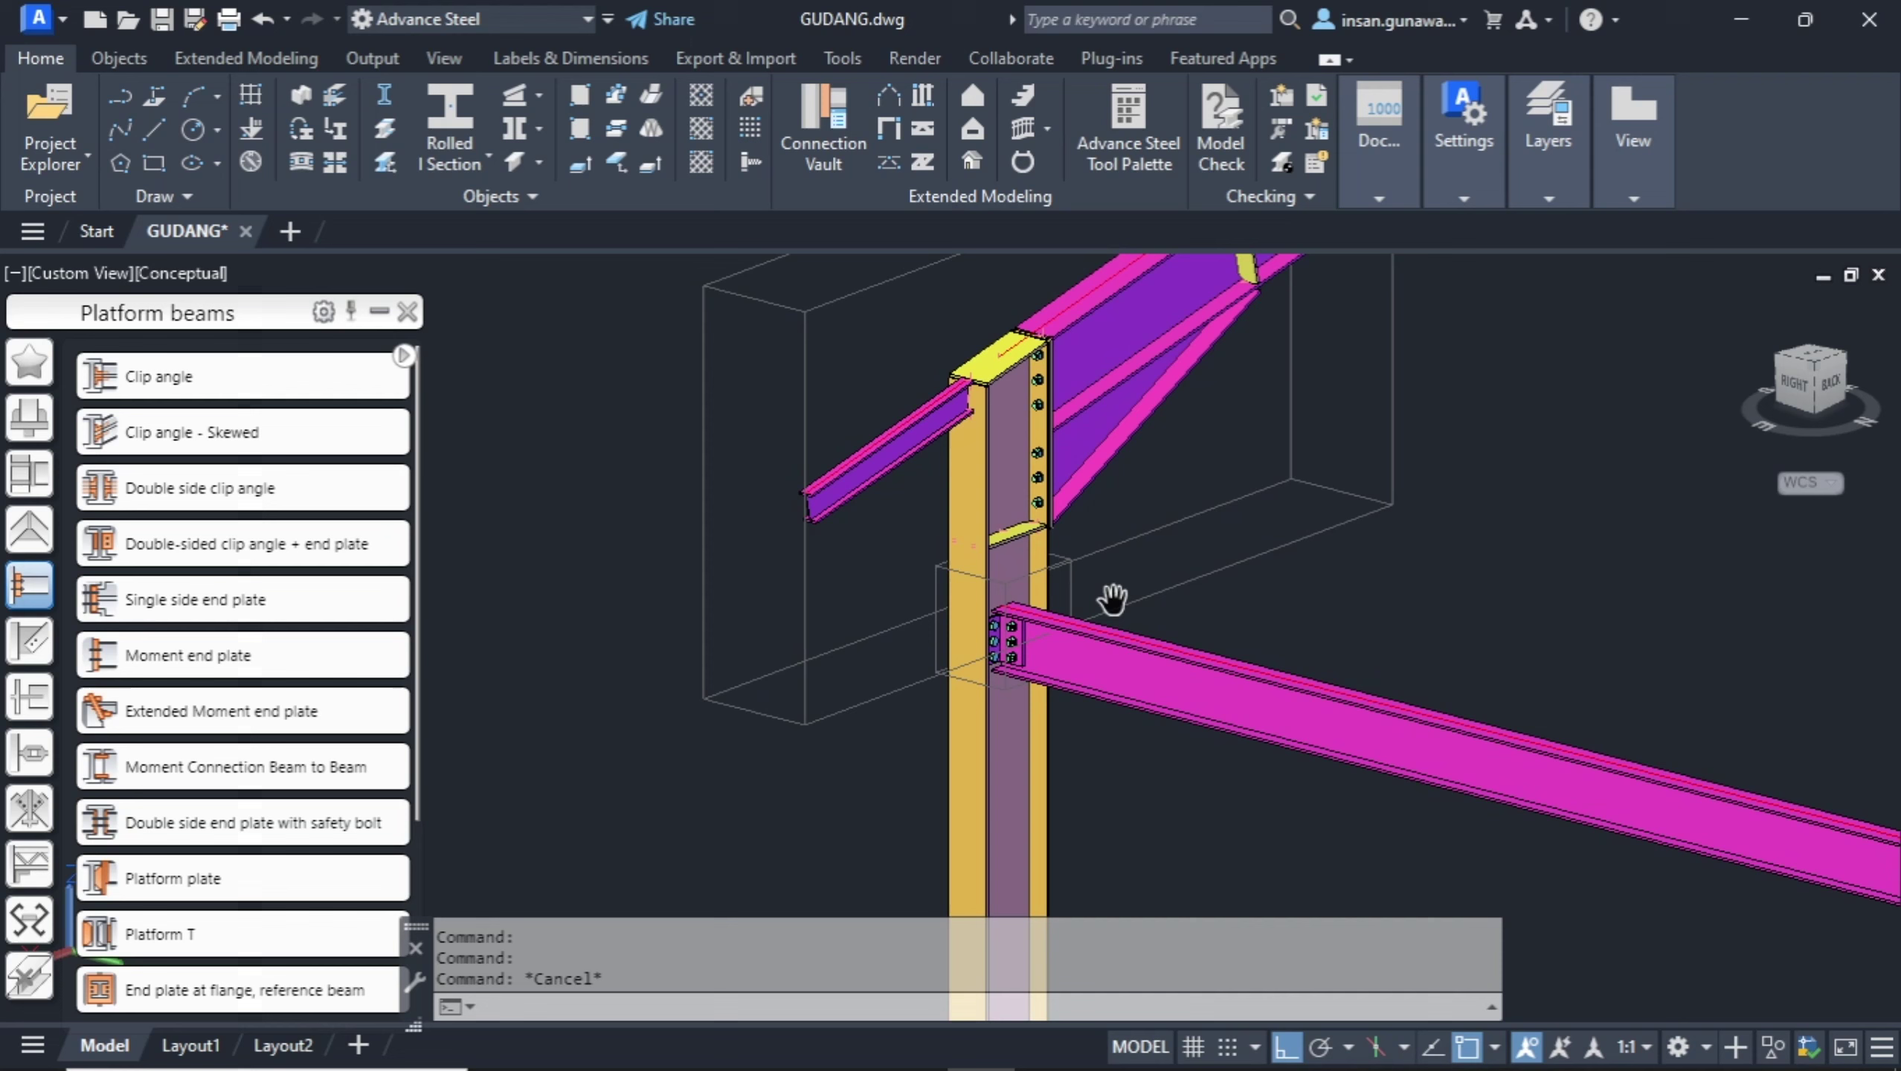
{"action": "left_click", "coordinate": [1558, 198]}
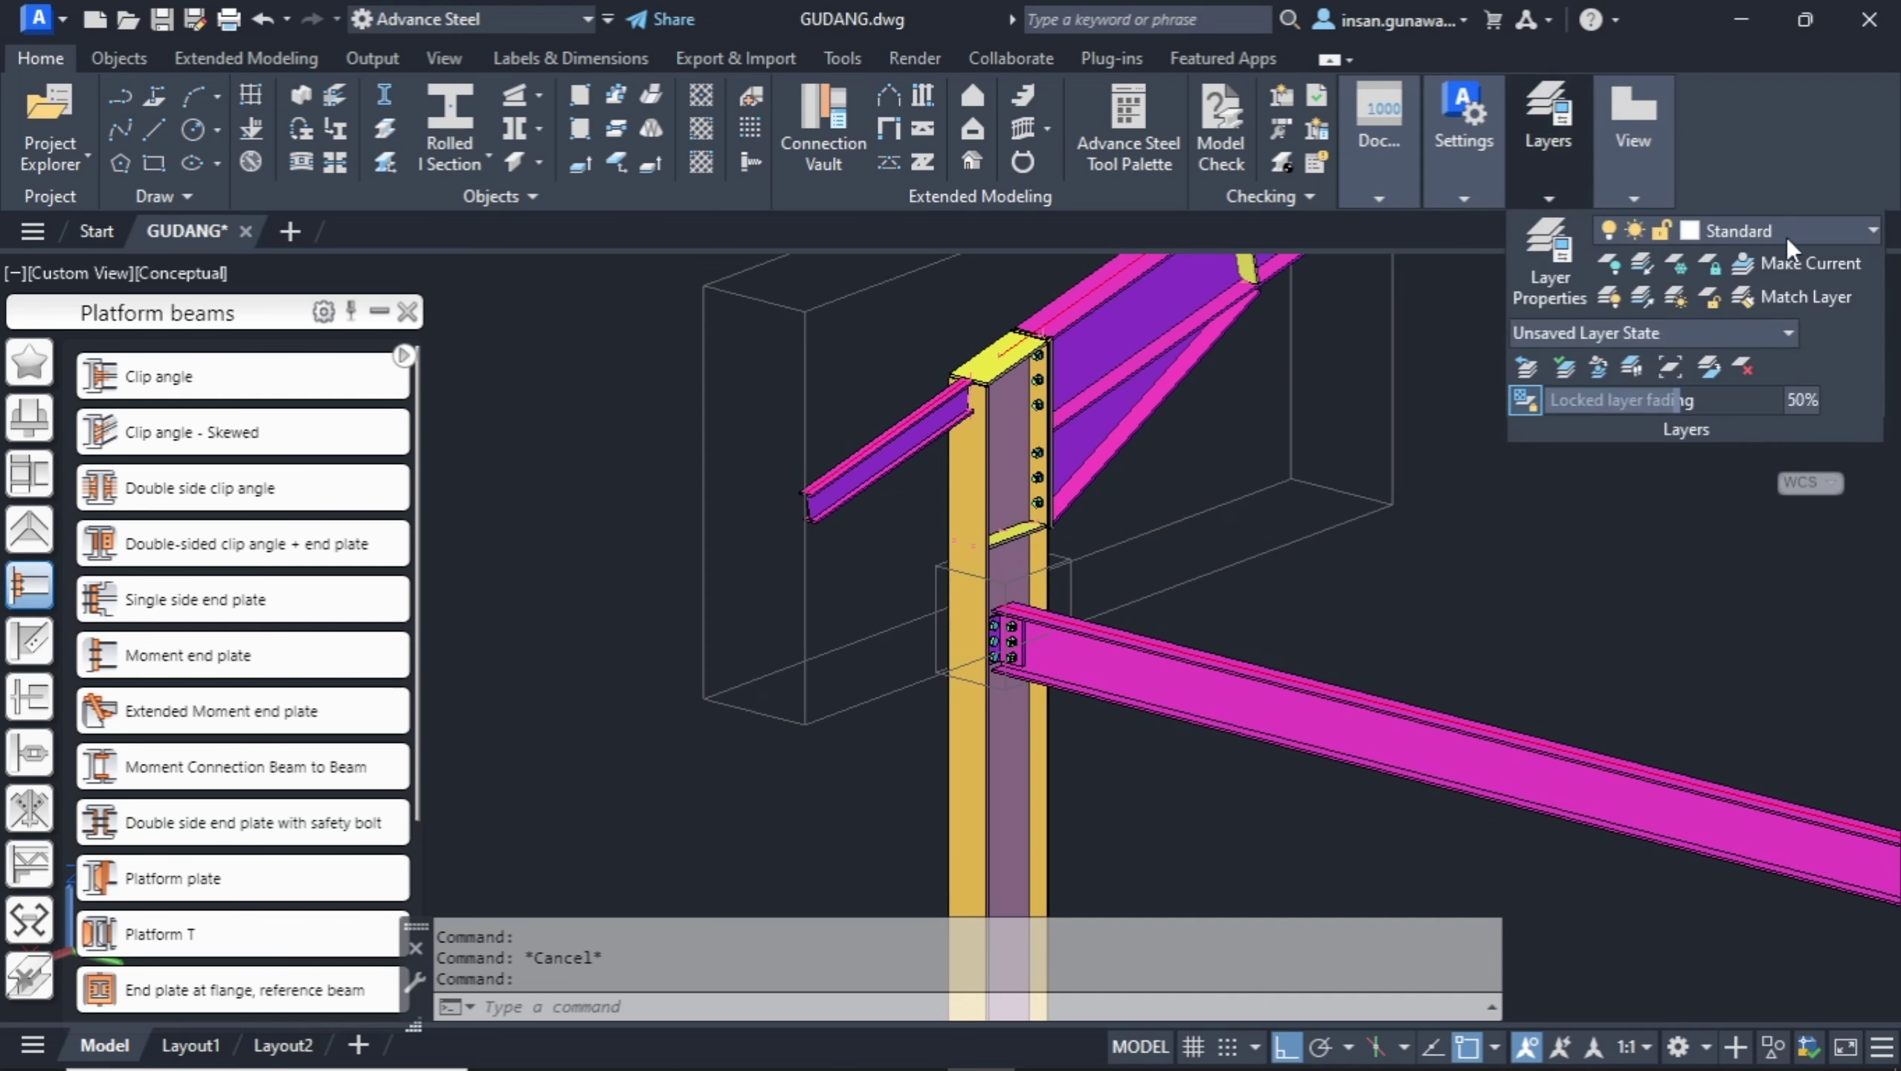
{"action": "left_click", "coordinate": [1866, 233]}
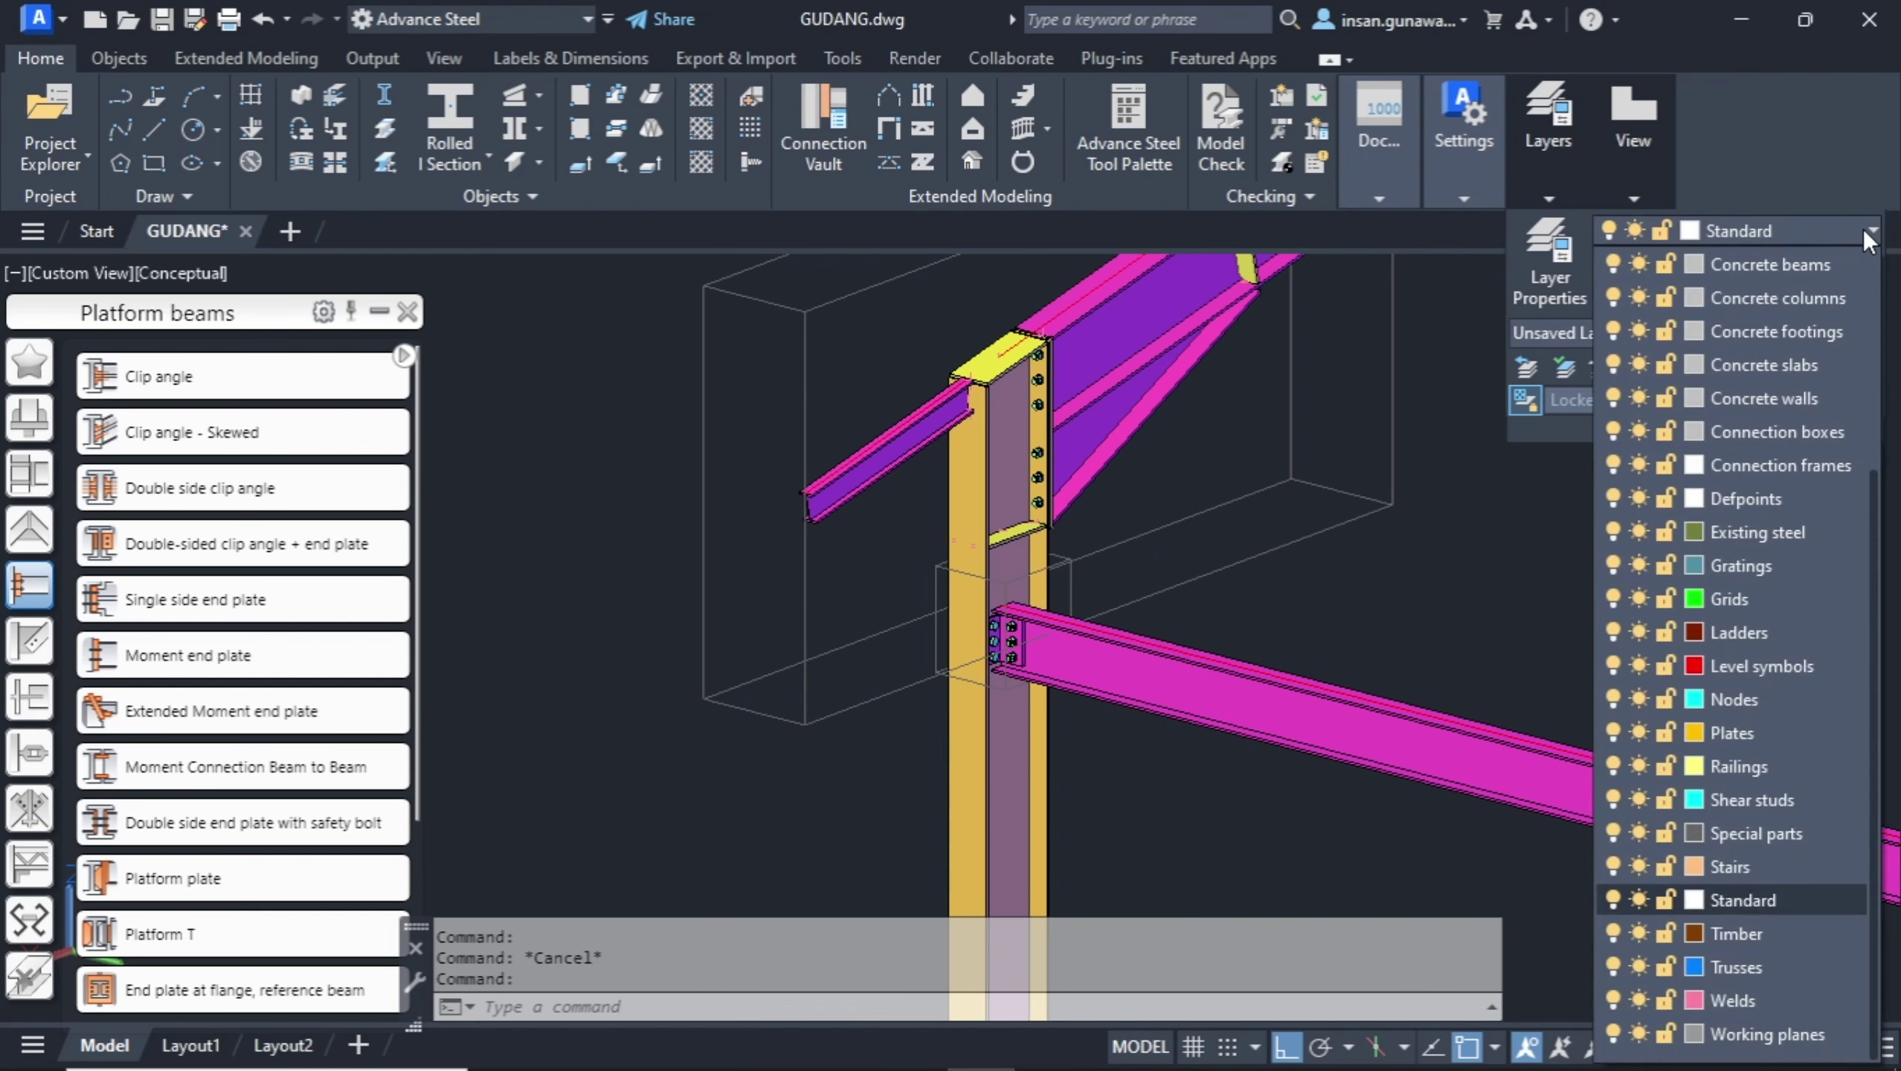
{"action": "left_click", "coordinate": [1614, 429]}
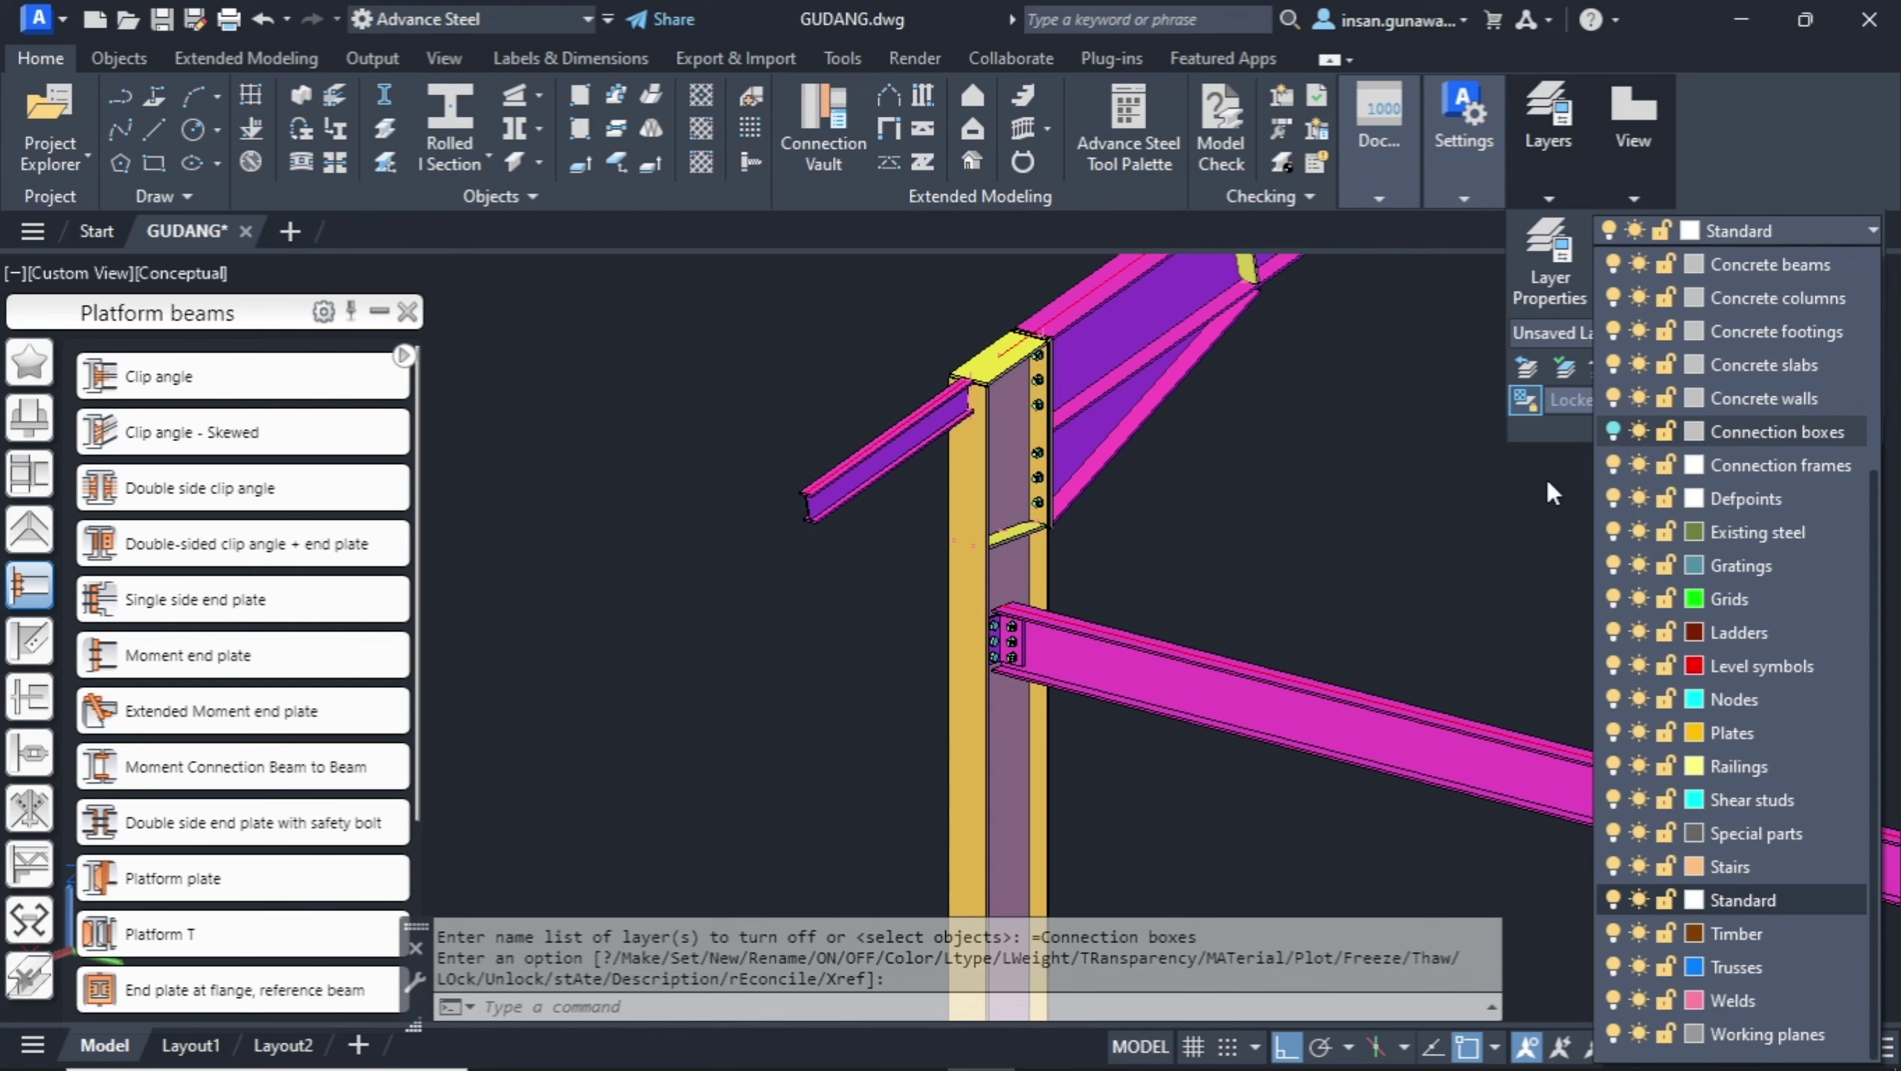
{"action": "left_click", "coordinate": [1612, 431]}
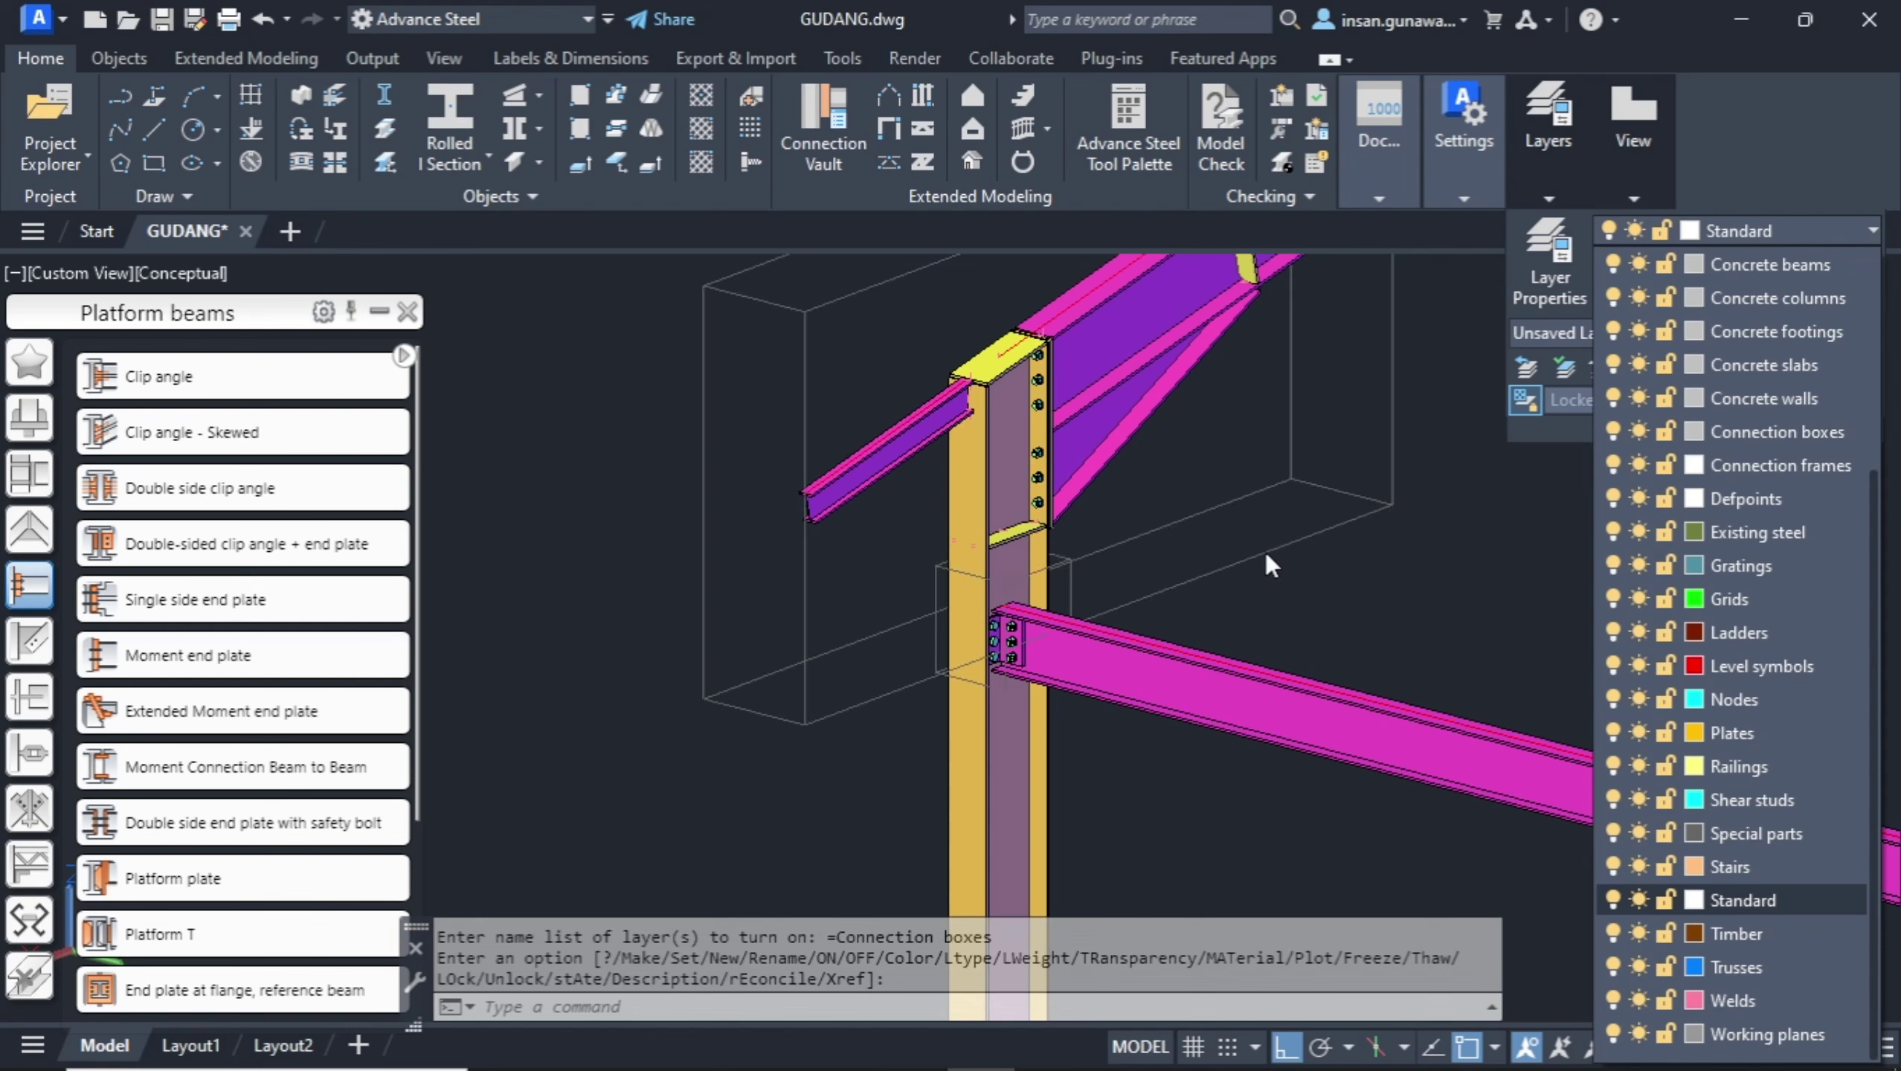
Examine the rafter and tie beam connection boxes at the column by selecting each in turn.
{"action": "left_click", "coordinate": [1222, 612]}
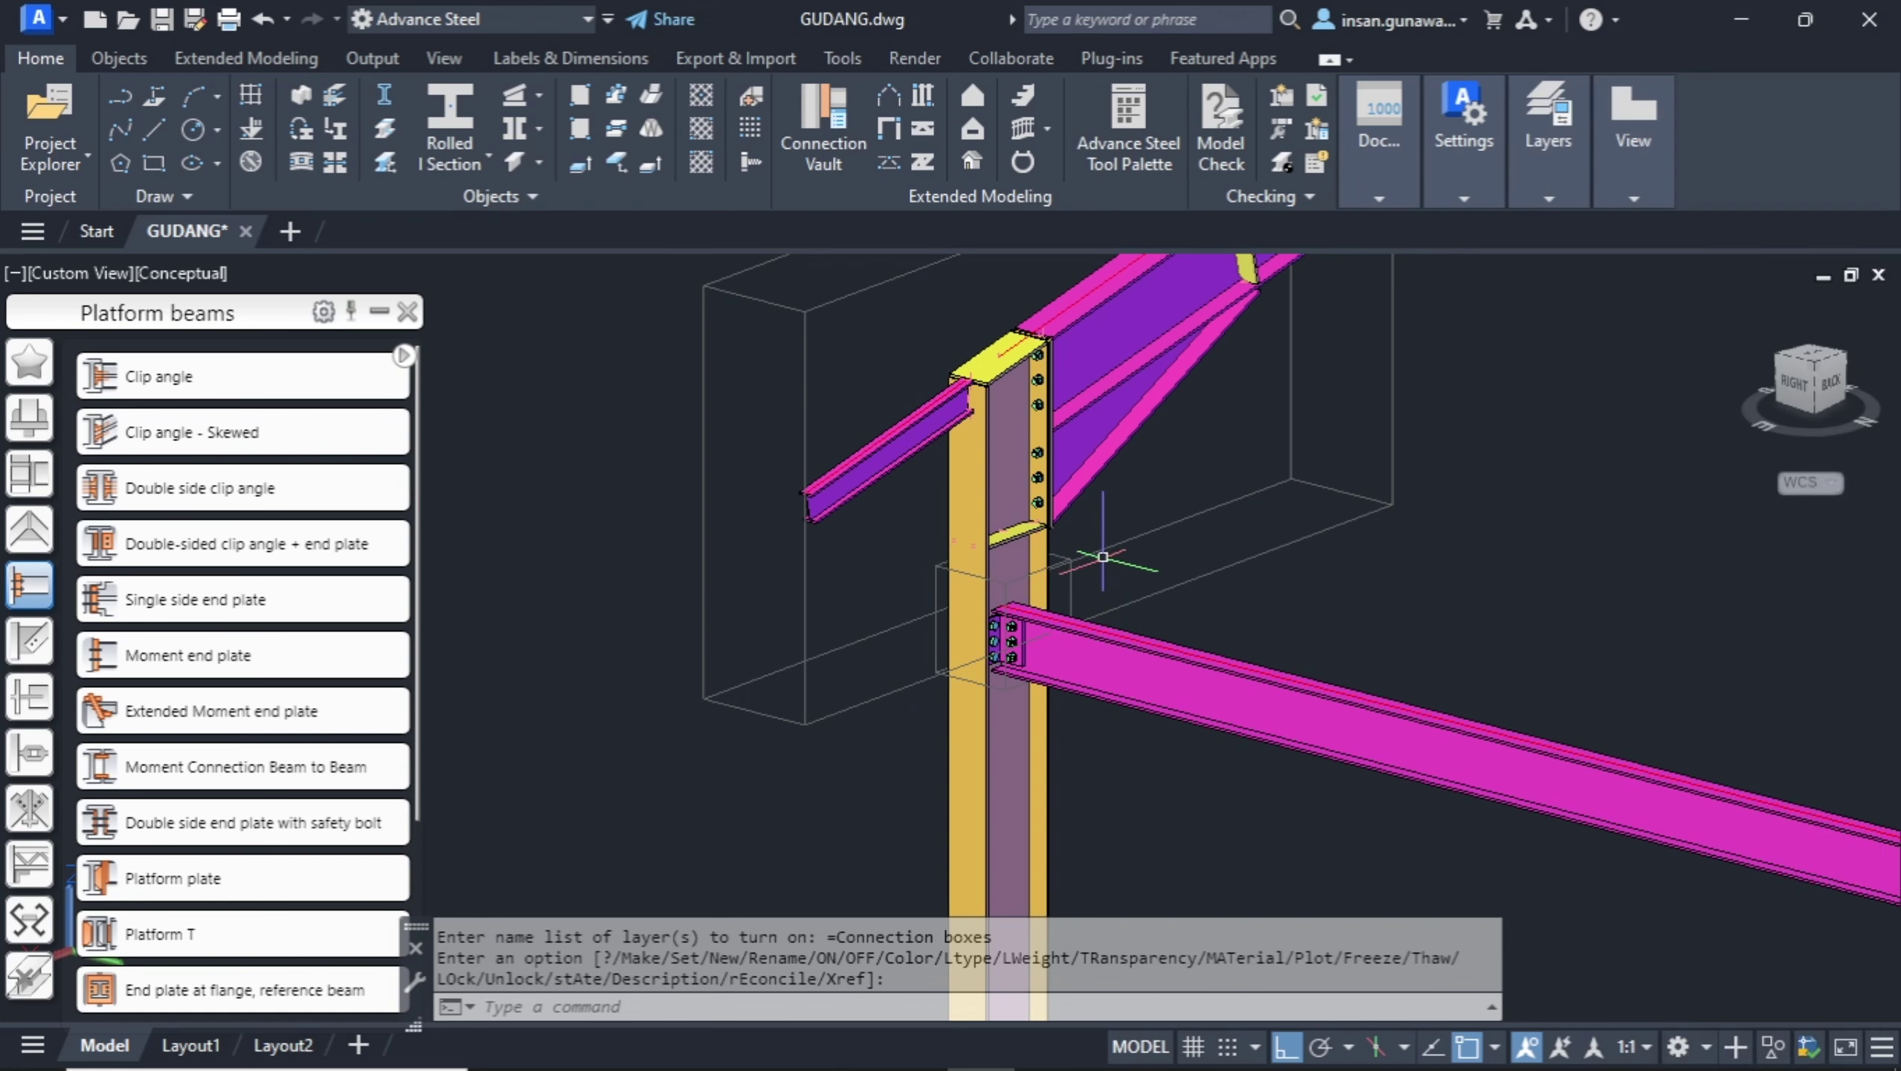
{"action": "key", "text": "Return"}
{"action": "left_click", "coordinate": [1288, 477]}
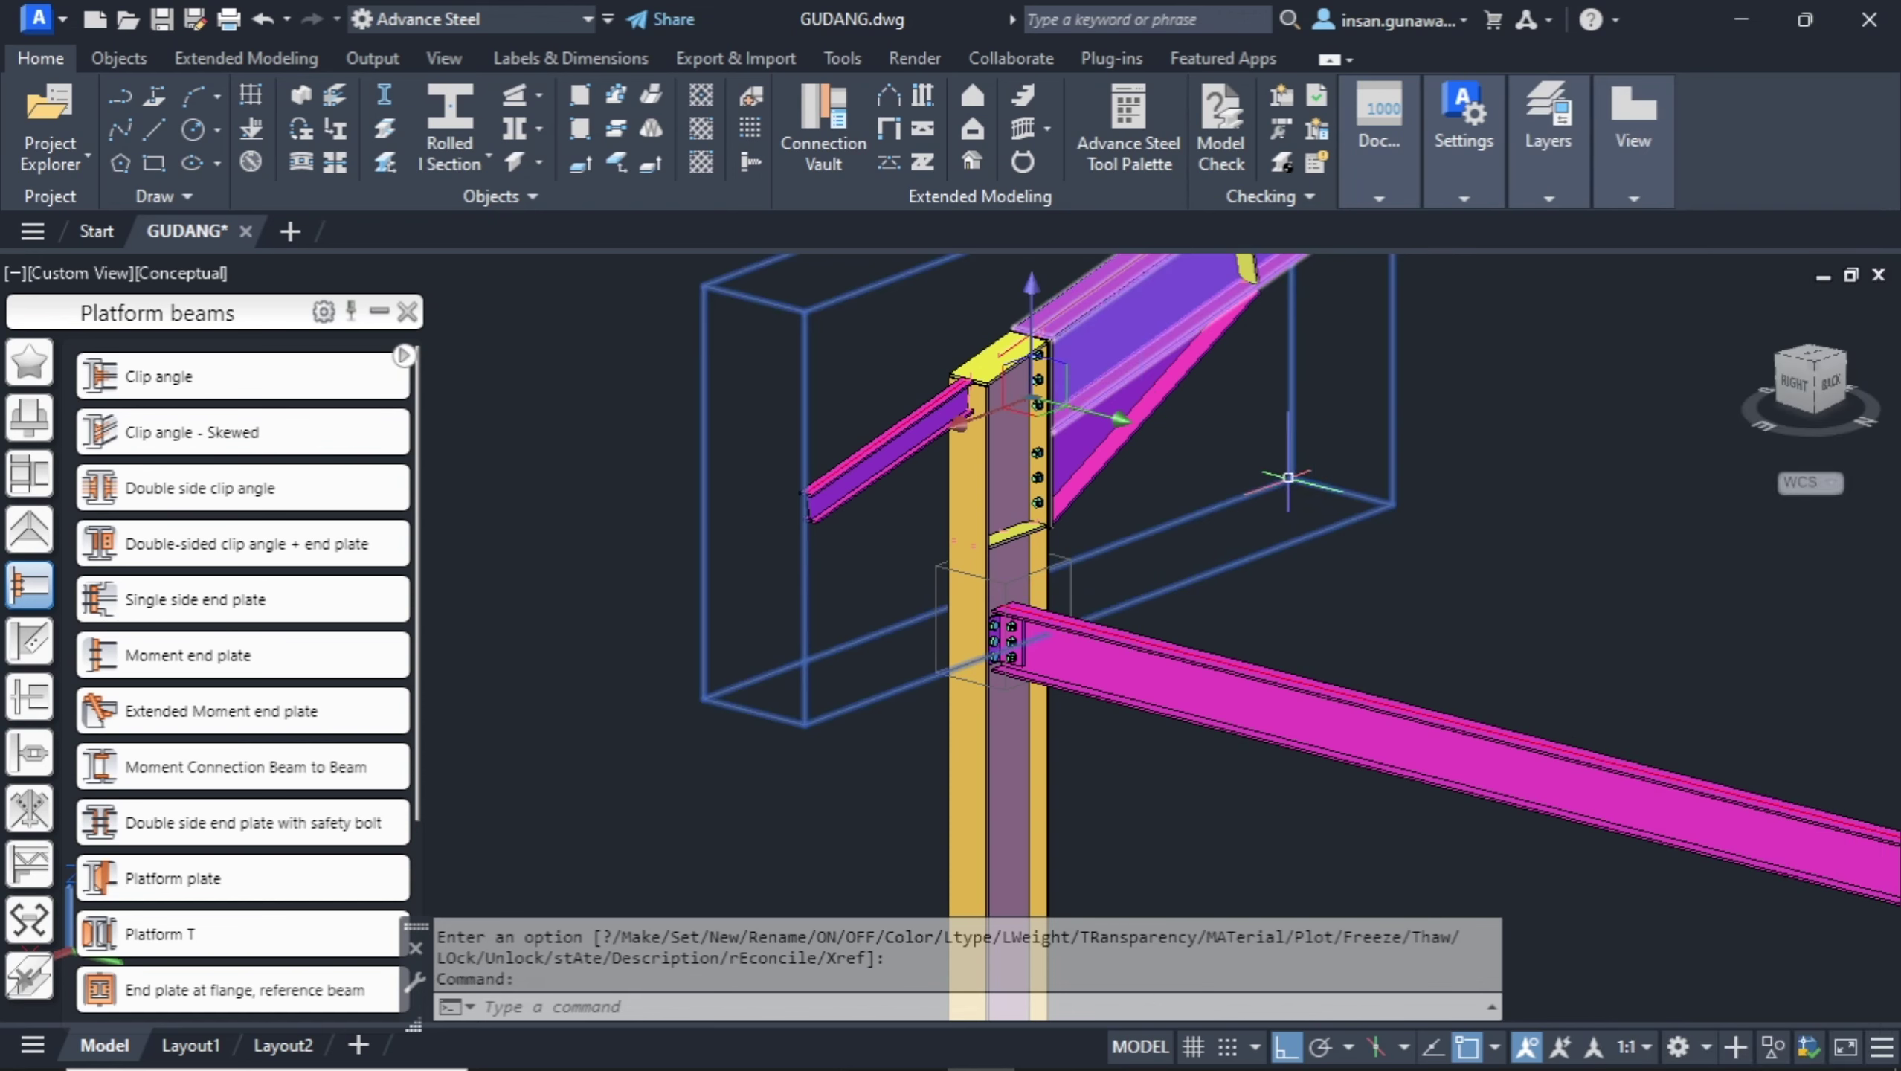
{"action": "middle_click_drag", "start_coordinate": [1288, 477], "coordinate": [1175, 697], "text": "shift"}
{"action": "middle_click_drag", "start_coordinate": [982, 555], "coordinate": [1073, 593], "text": "shift"}
{"action": "key", "text": "Escape"}
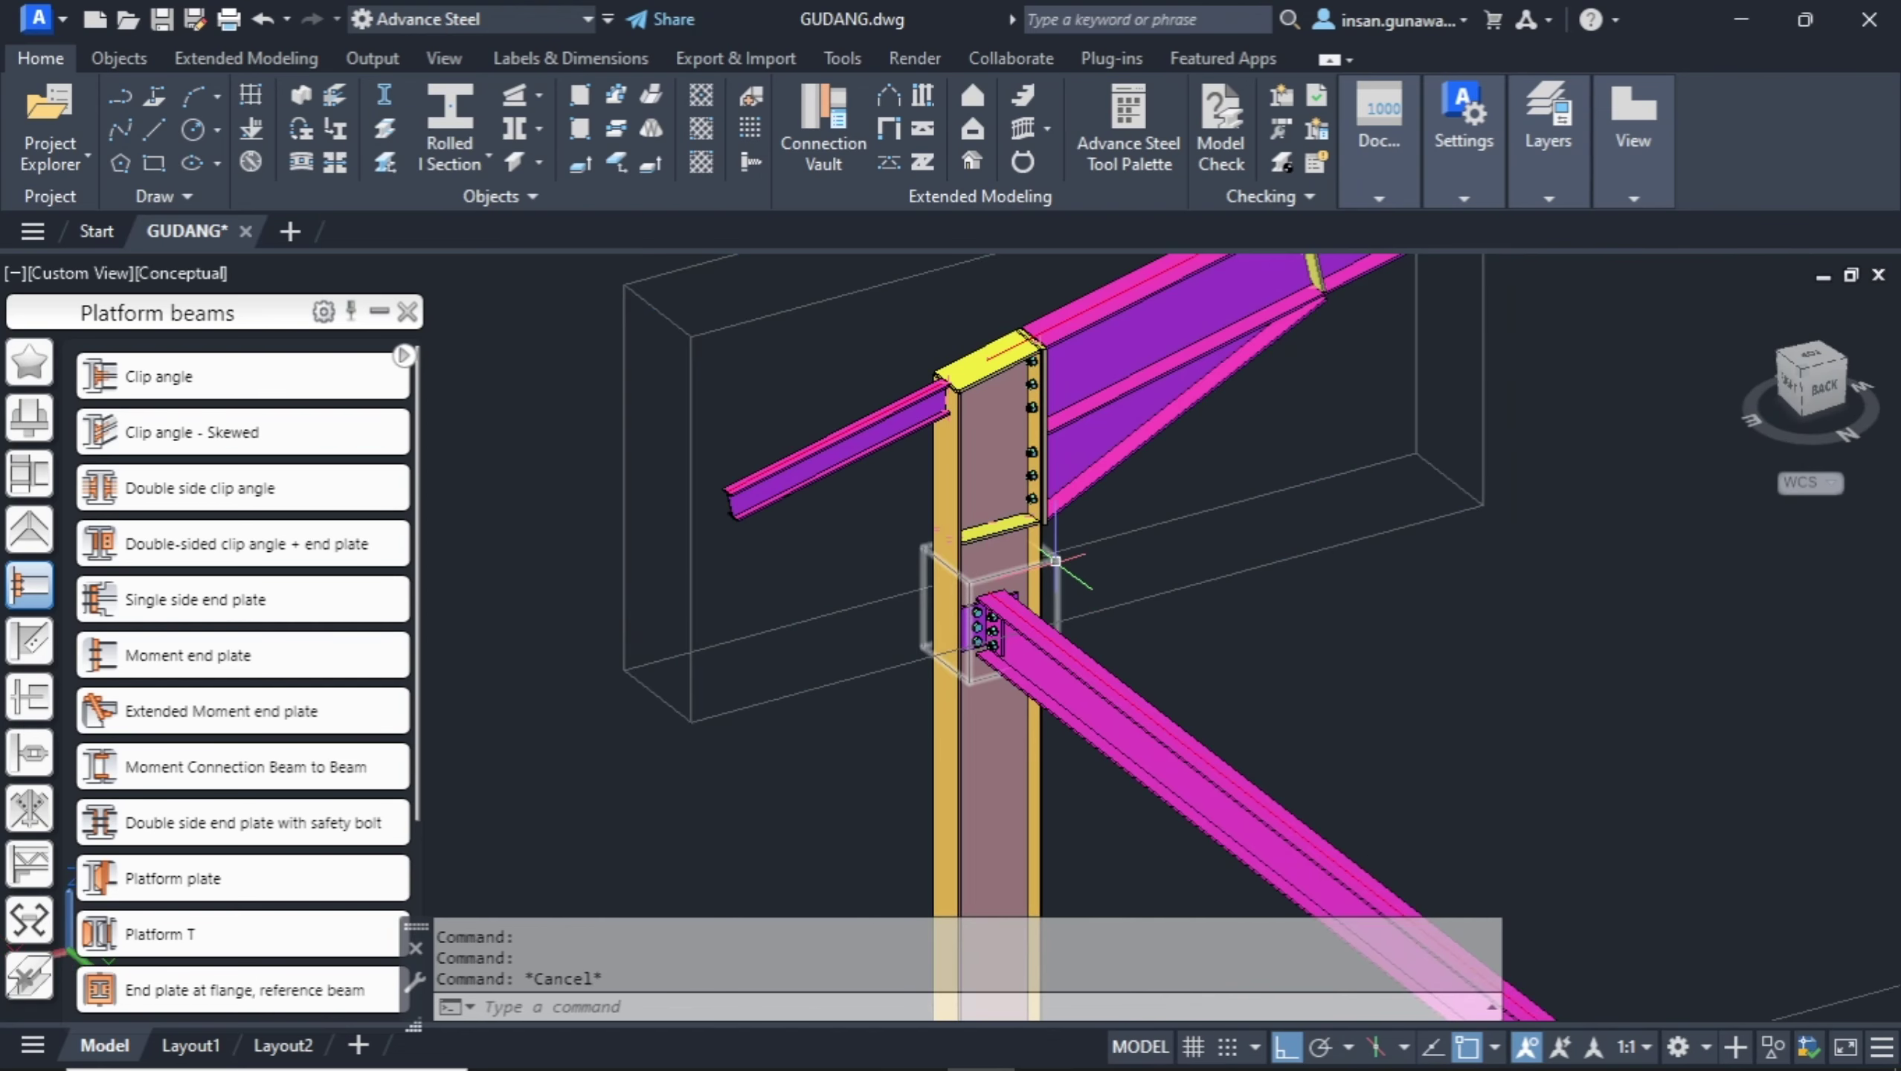
{"action": "left_click", "coordinate": [1056, 560]}
{"action": "key", "text": "Escape"}
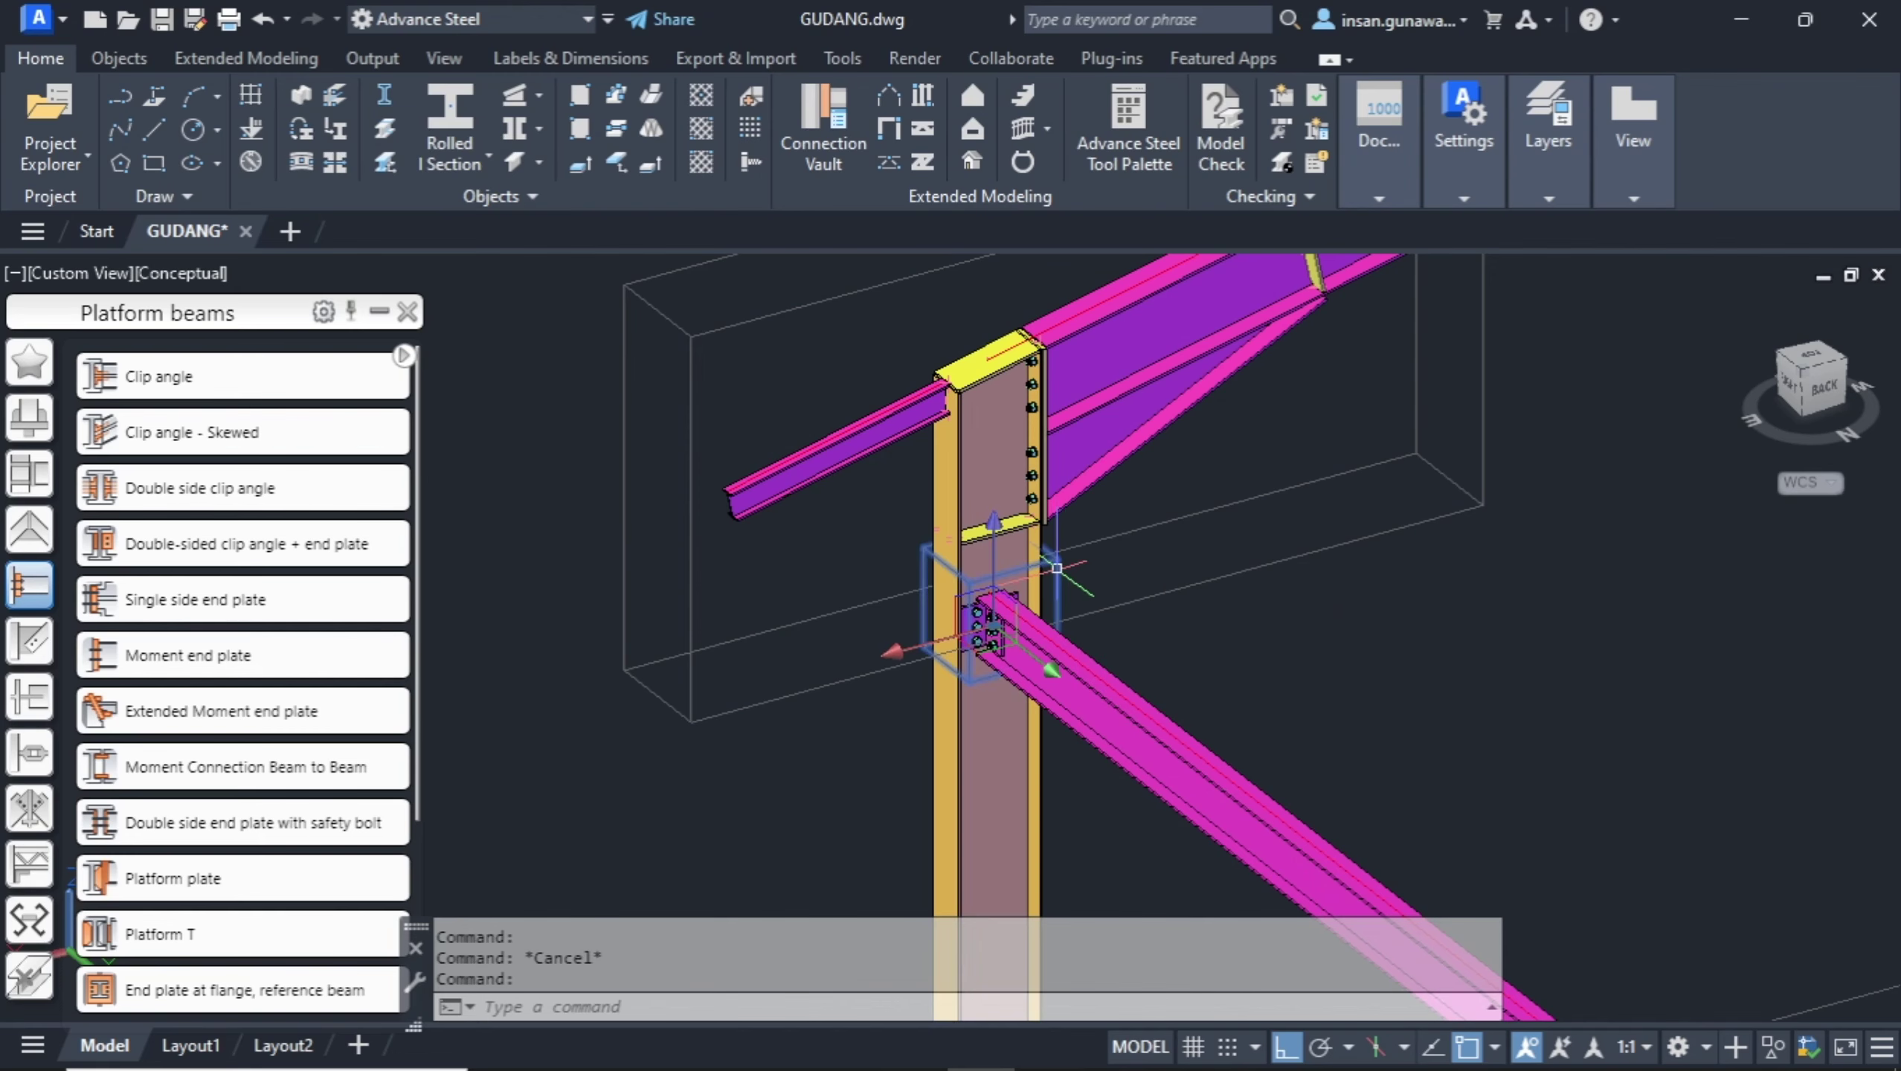
Compare the clip angle's own beam properties with the connection properties opened from its connection box.
{"action": "scroll", "coordinate": [1055, 566], "scroll_direction": "up", "scroll_amount": 5}
{"action": "left_click", "coordinate": [1063, 542]}
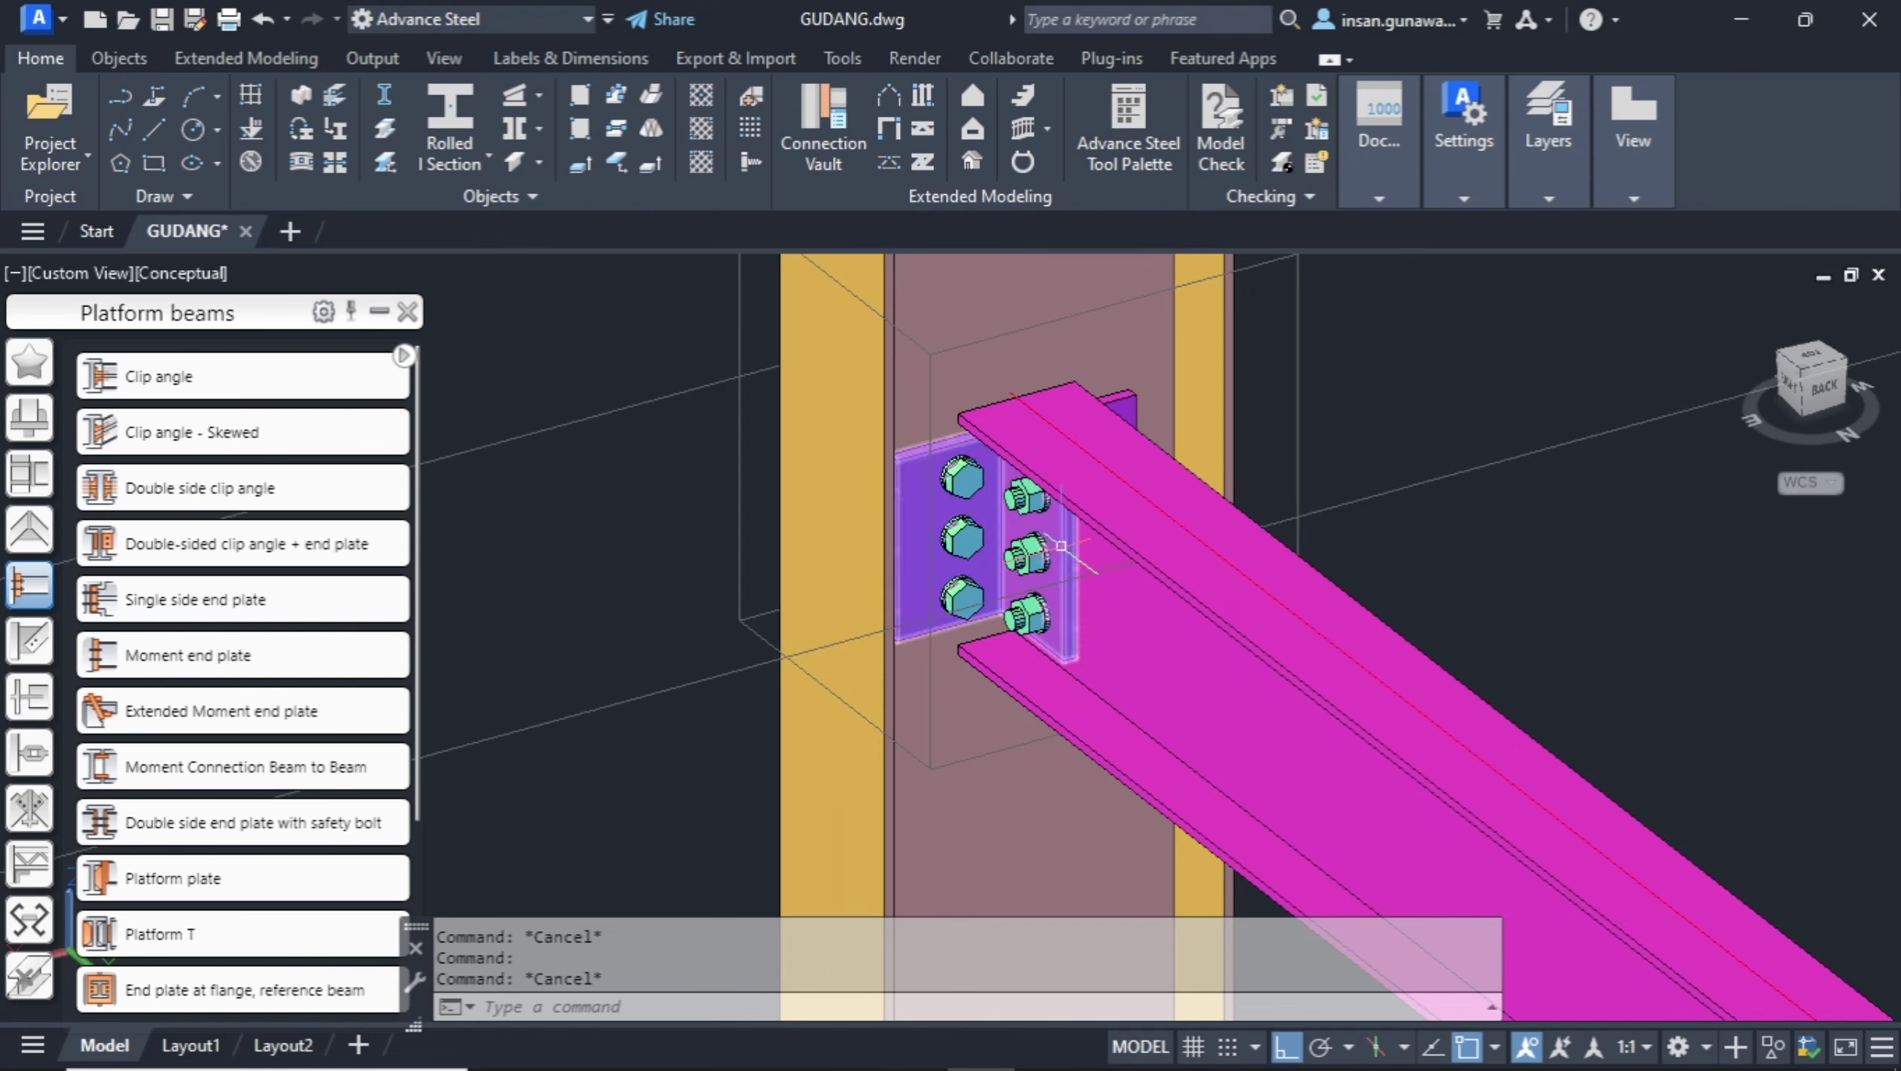
{"action": "double_click", "coordinate": [1063, 541]}
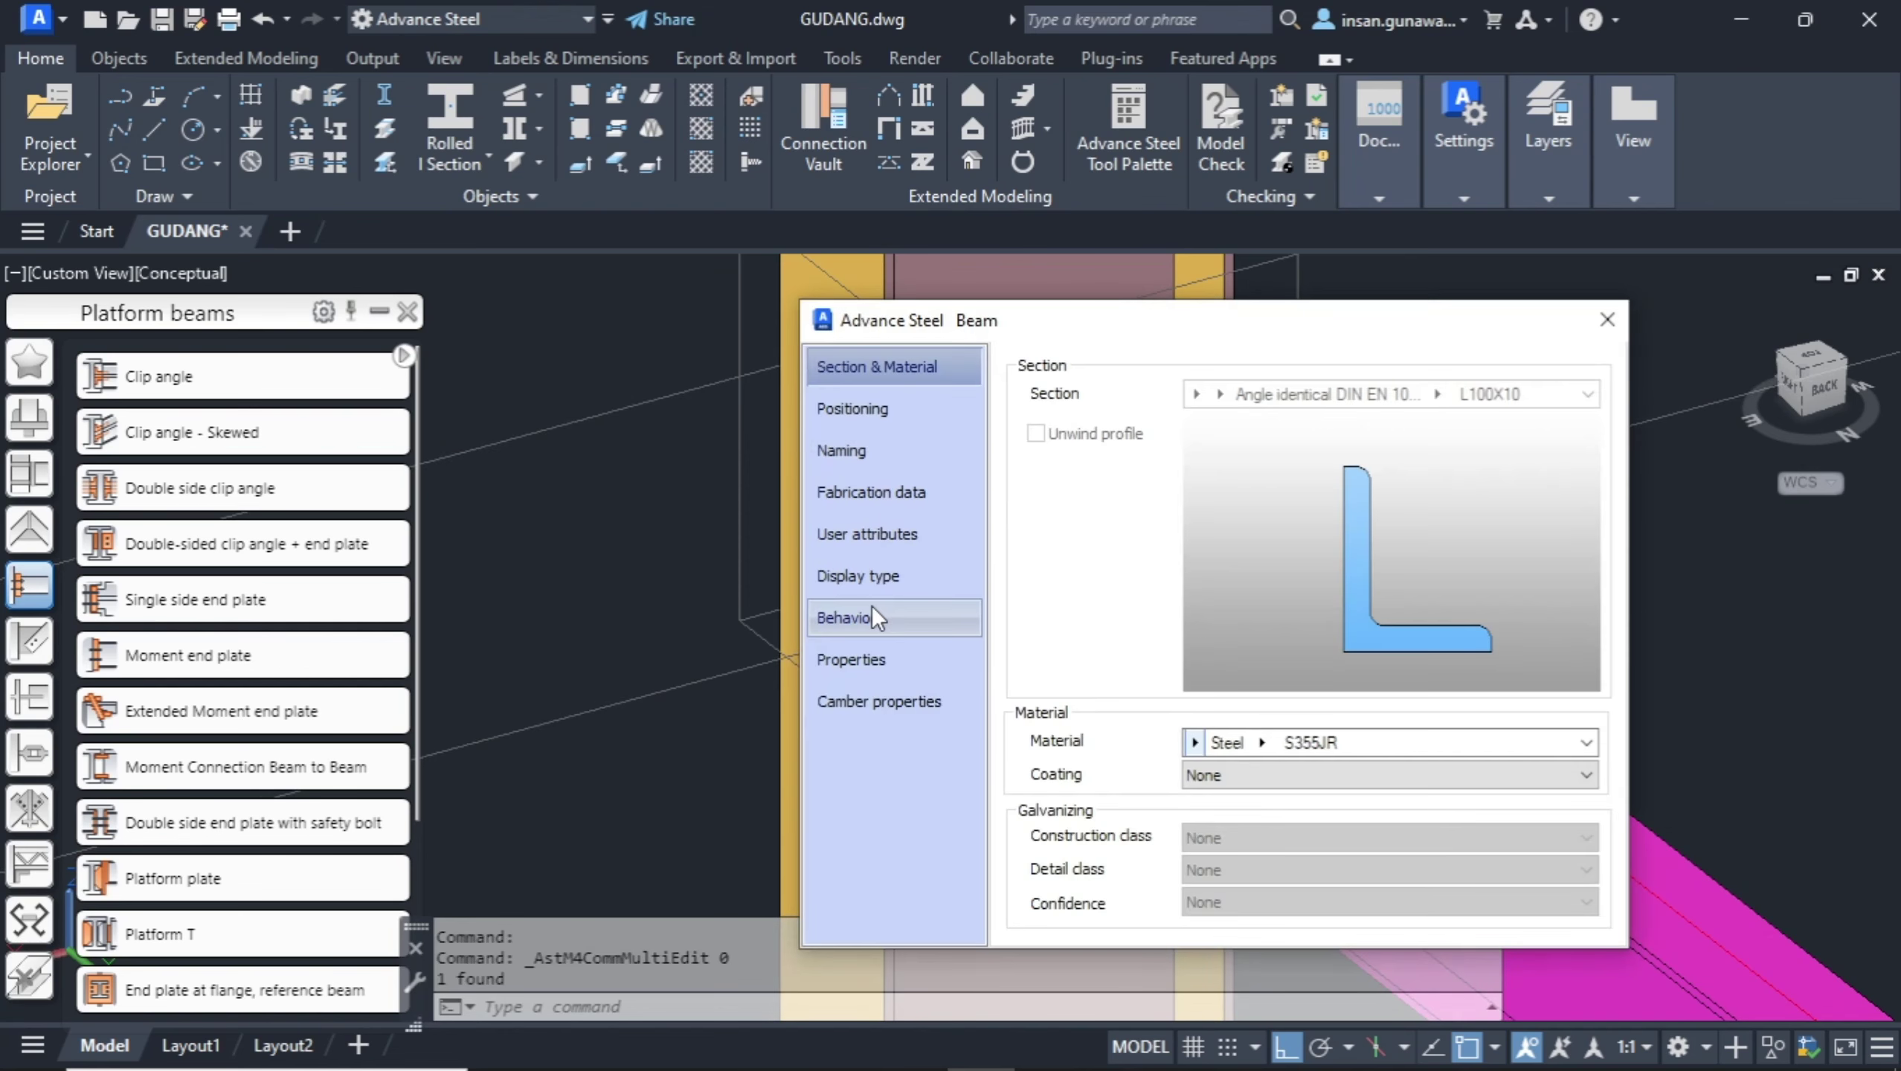
{"action": "left_click", "coordinate": [1607, 320]}
{"action": "left_click", "coordinate": [1298, 404]}
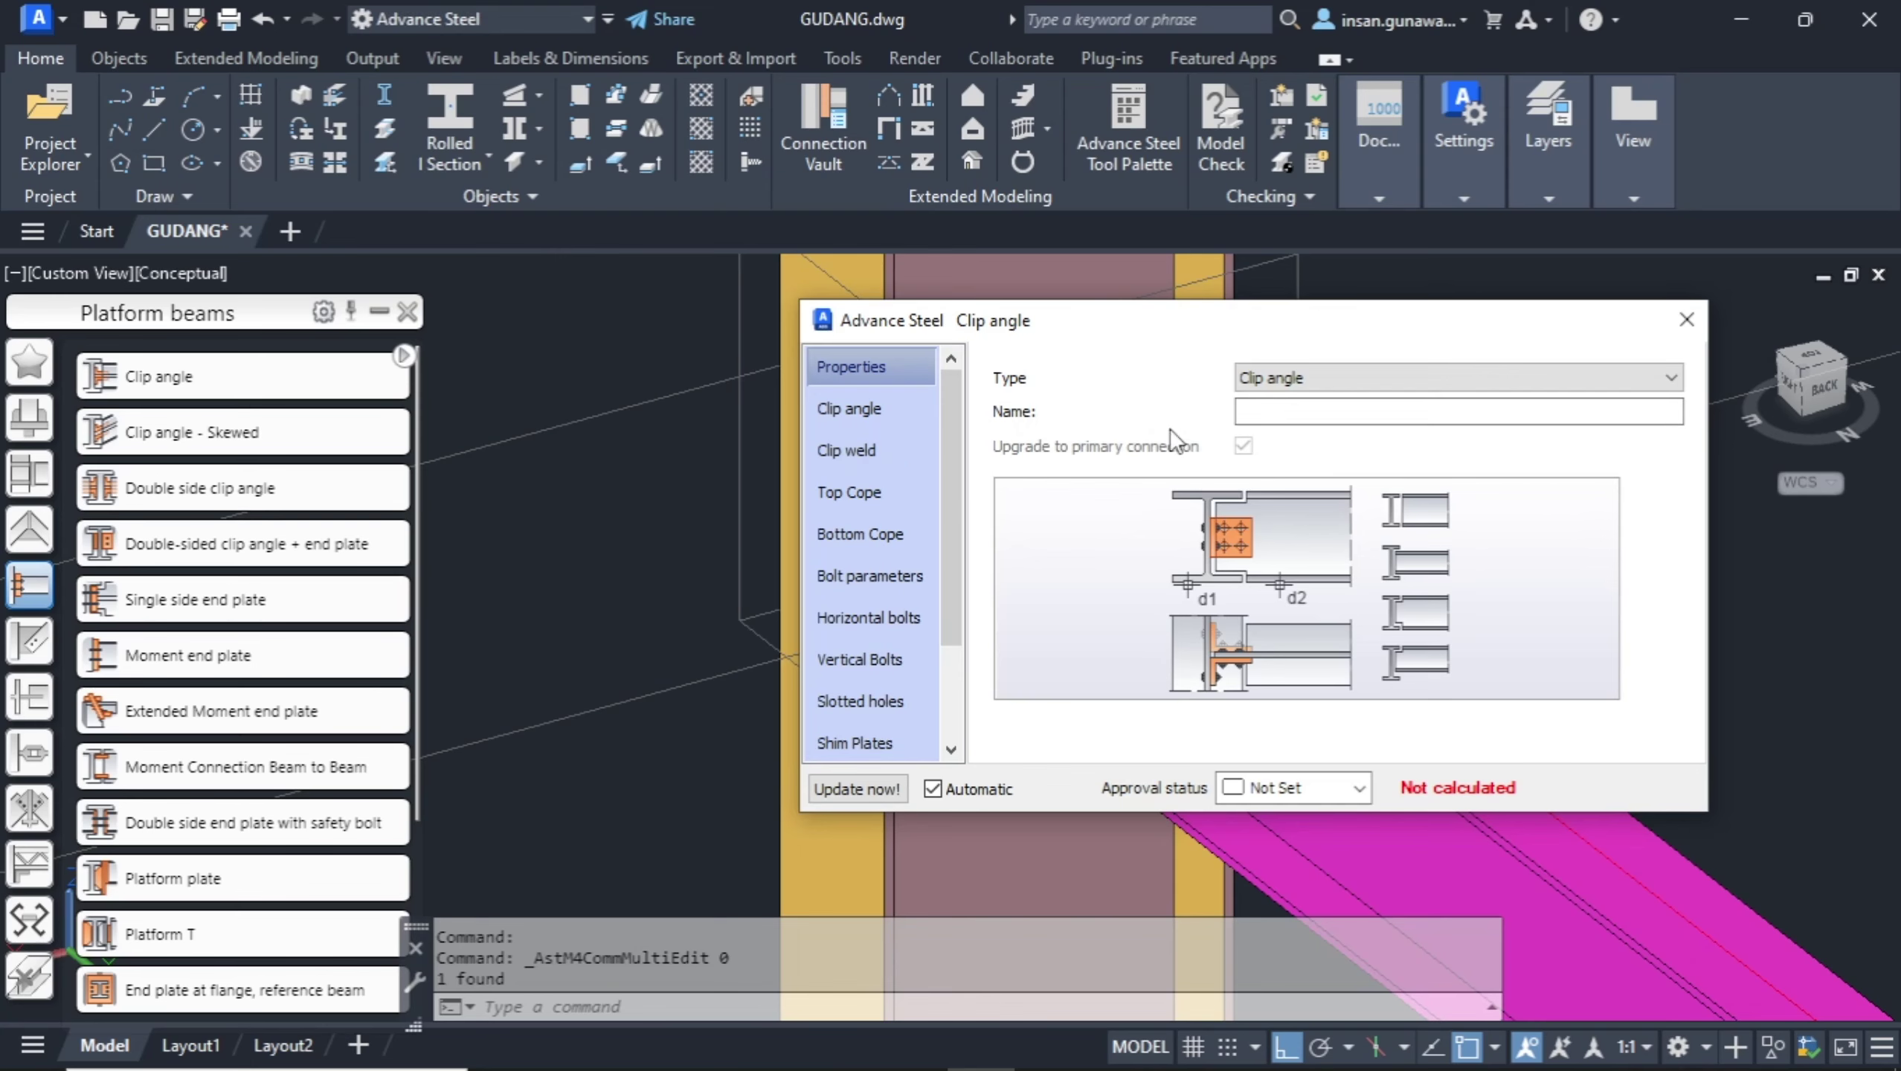
{"action": "left_click", "coordinate": [1686, 322]}
Locate the intermediate column with tie beams on both sides and compare the double-sided clip angle connection types.
{"action": "scroll", "coordinate": [1319, 443], "scroll_direction": "down", "scroll_amount": 5}
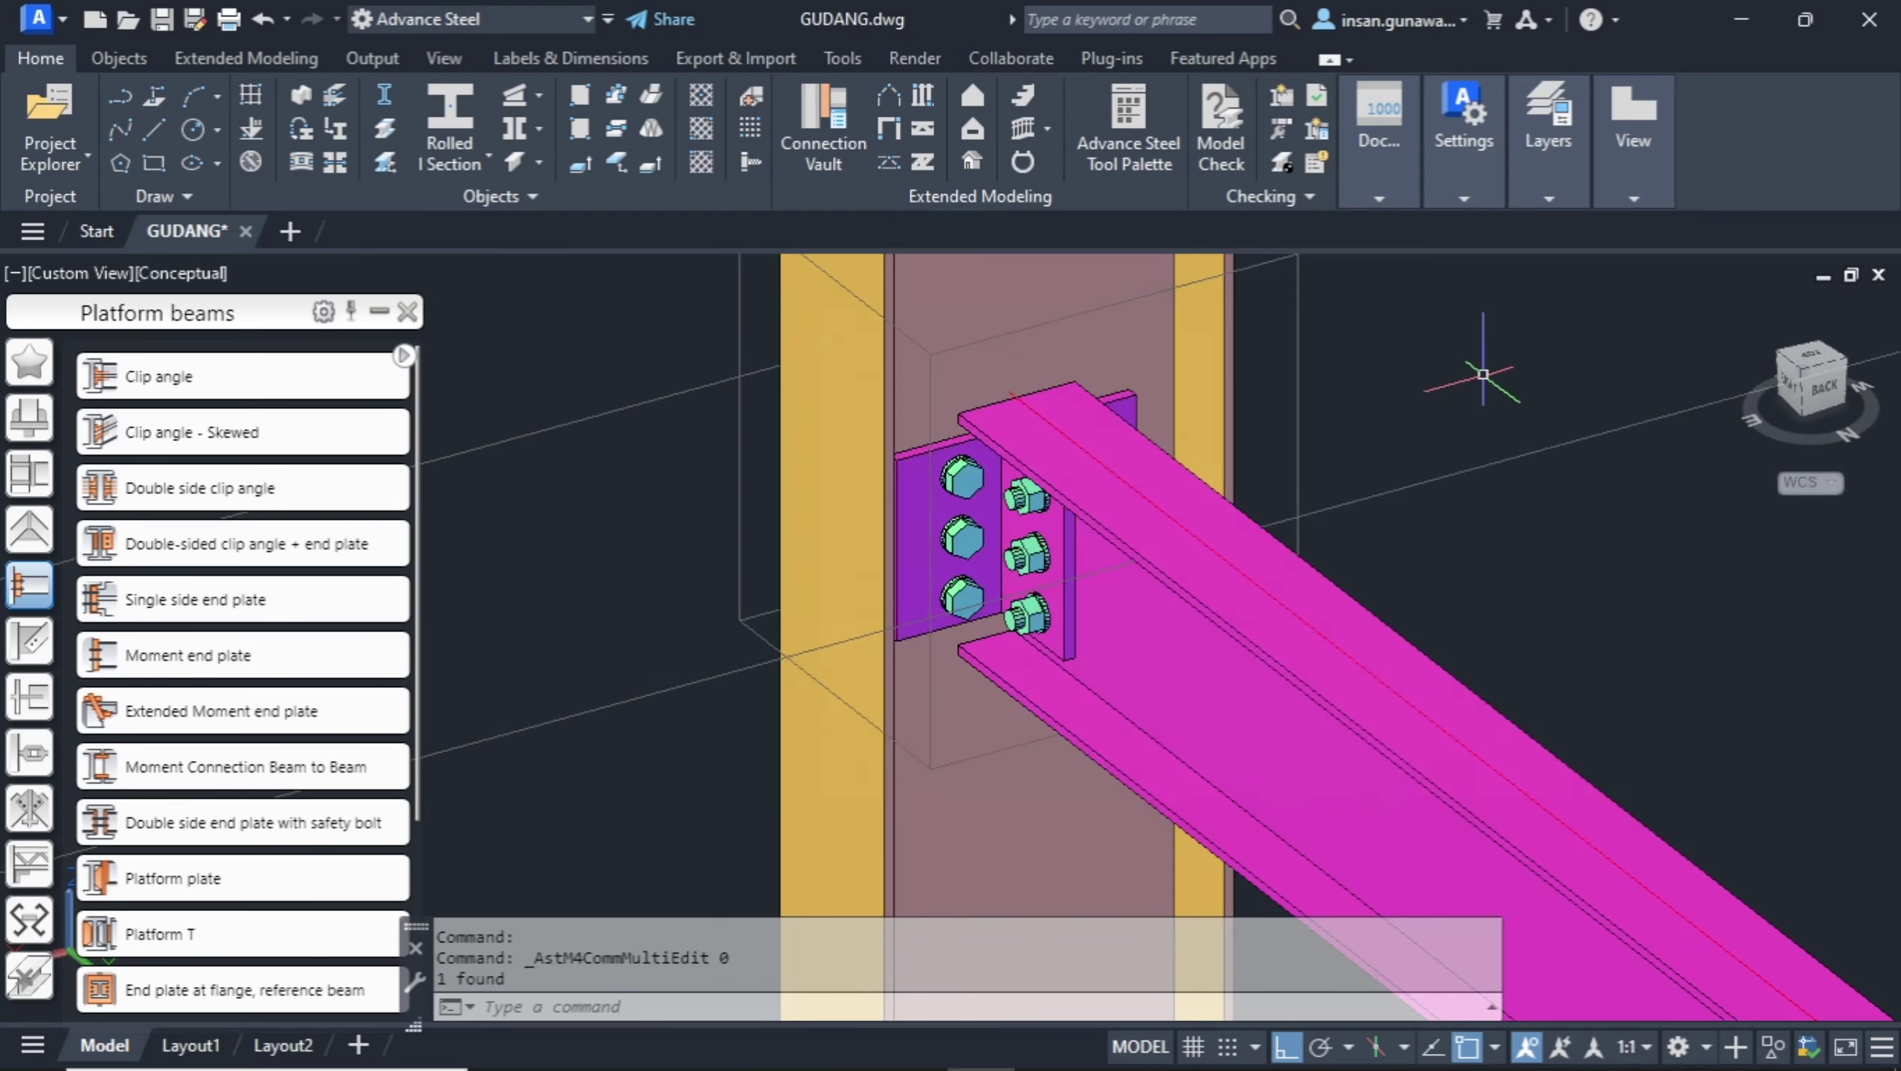
{"action": "middle_click_drag", "start_coordinate": [1319, 443], "coordinate": [993, 506]}
{"action": "middle_click_drag", "start_coordinate": [1506, 450], "coordinate": [1467, 441], "text": "shift"}
{"action": "middle_click_drag", "start_coordinate": [1133, 507], "coordinate": [1286, 530], "text": "shift"}
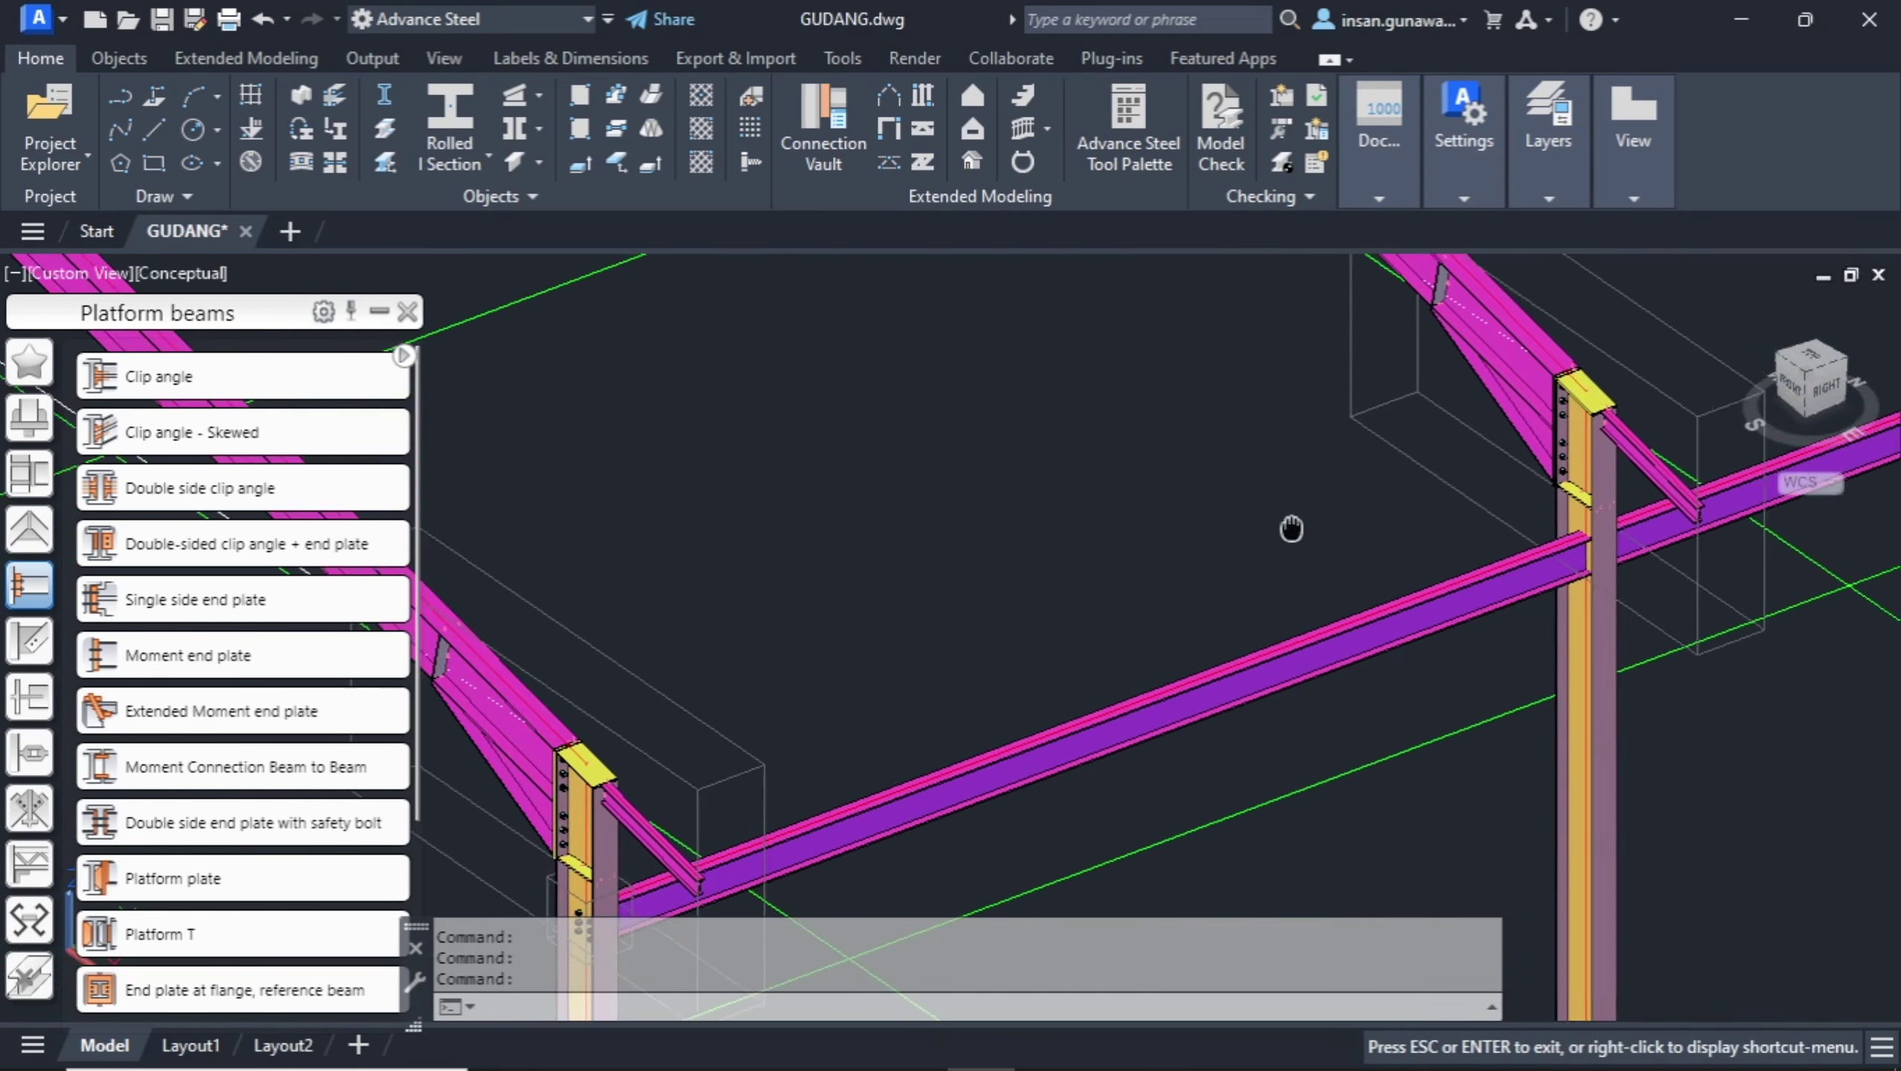
{"action": "scroll", "coordinate": [1289, 533], "scroll_direction": "up", "scroll_amount": 3}
{"action": "scroll", "coordinate": [1316, 541], "scroll_direction": "up", "scroll_amount": 2}
{"action": "scroll", "coordinate": [1316, 542], "scroll_direction": "up", "scroll_amount": 1}
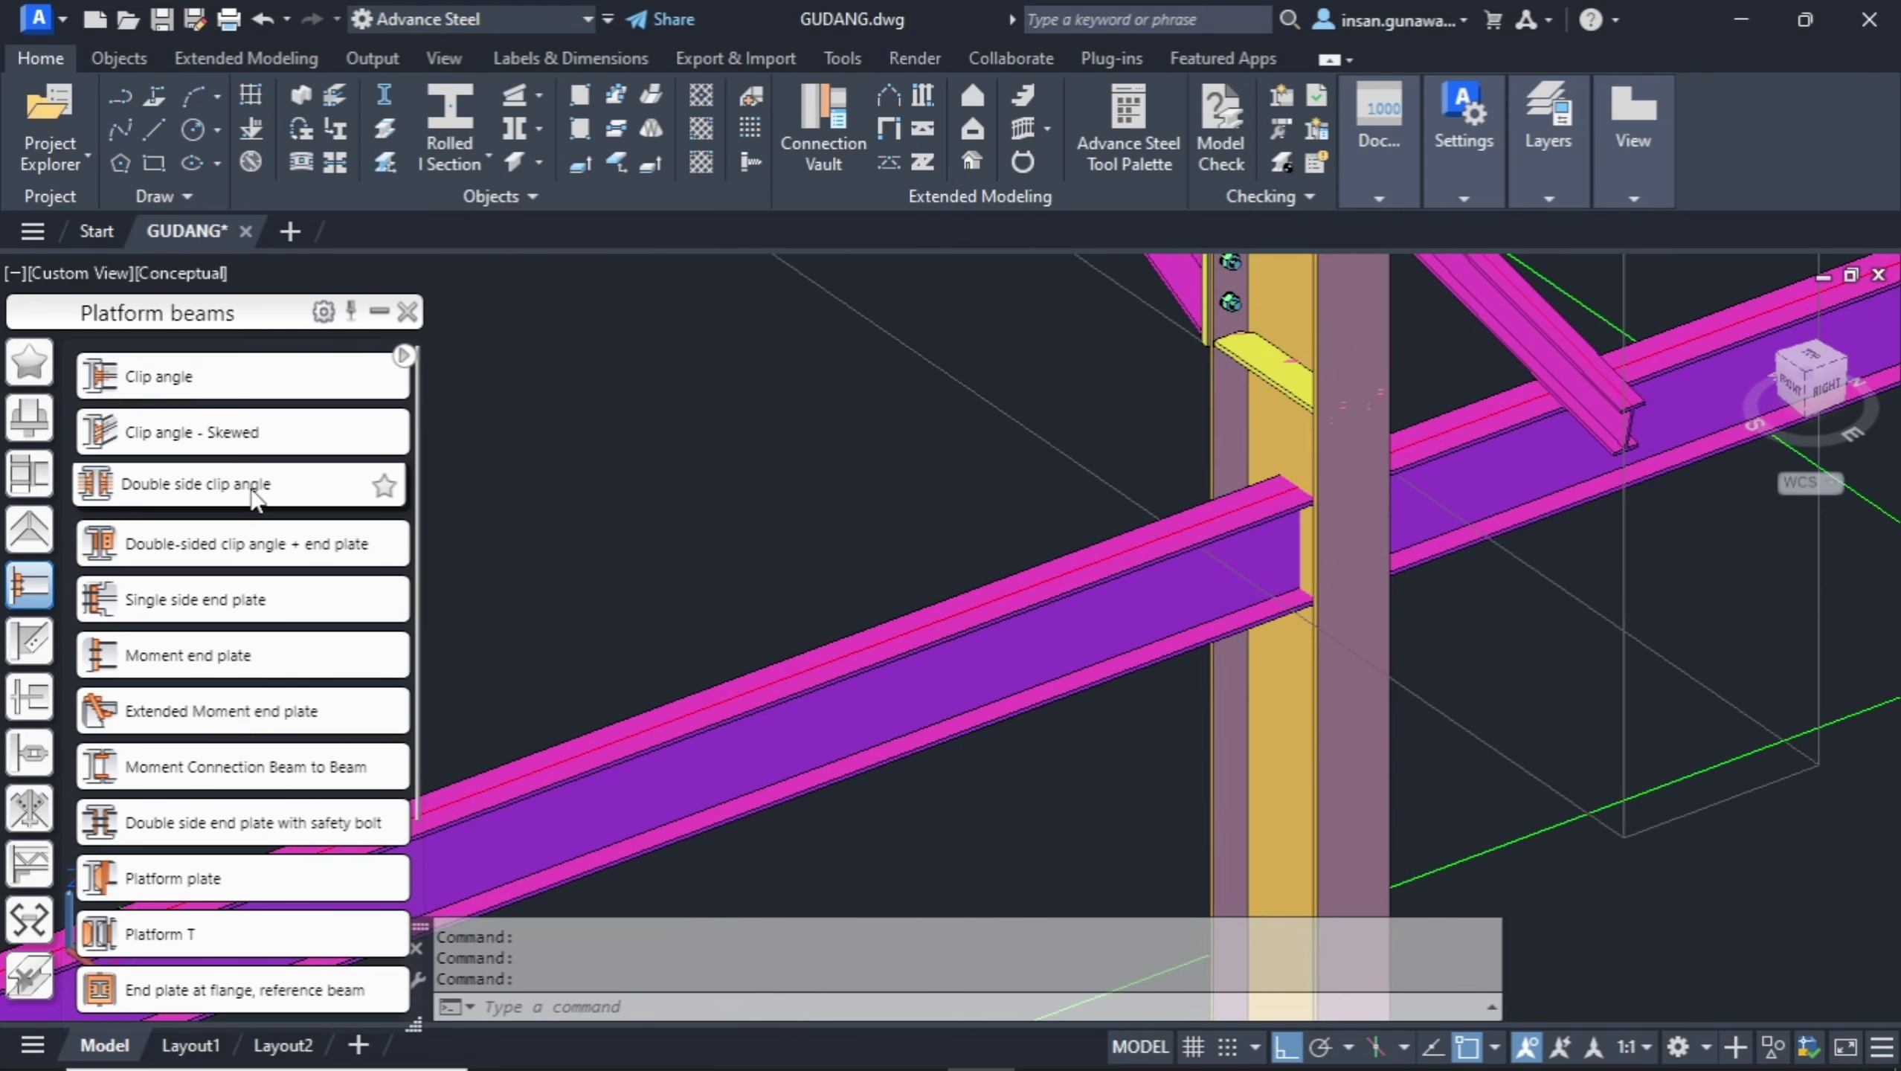
{"action": "mouse_move", "coordinate": [326, 541]}
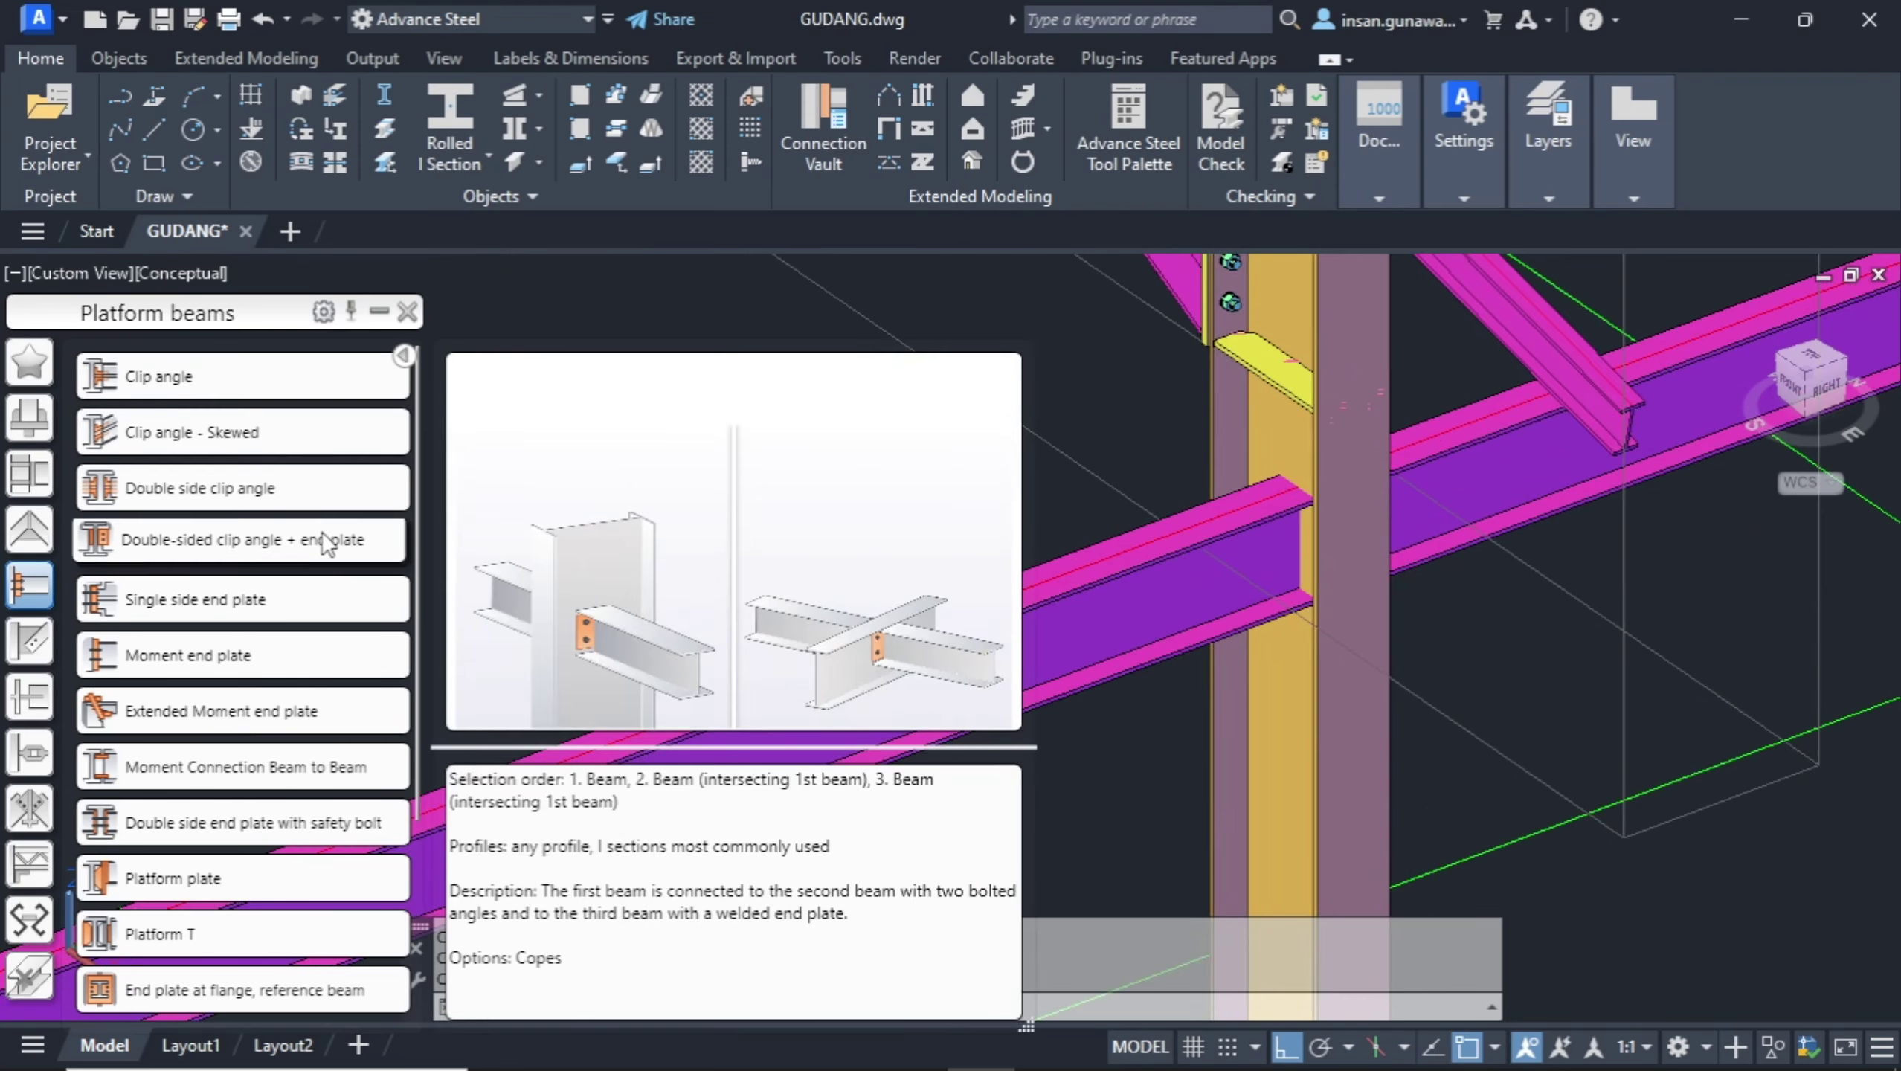
{"action": "left_click", "coordinate": [300, 488]}
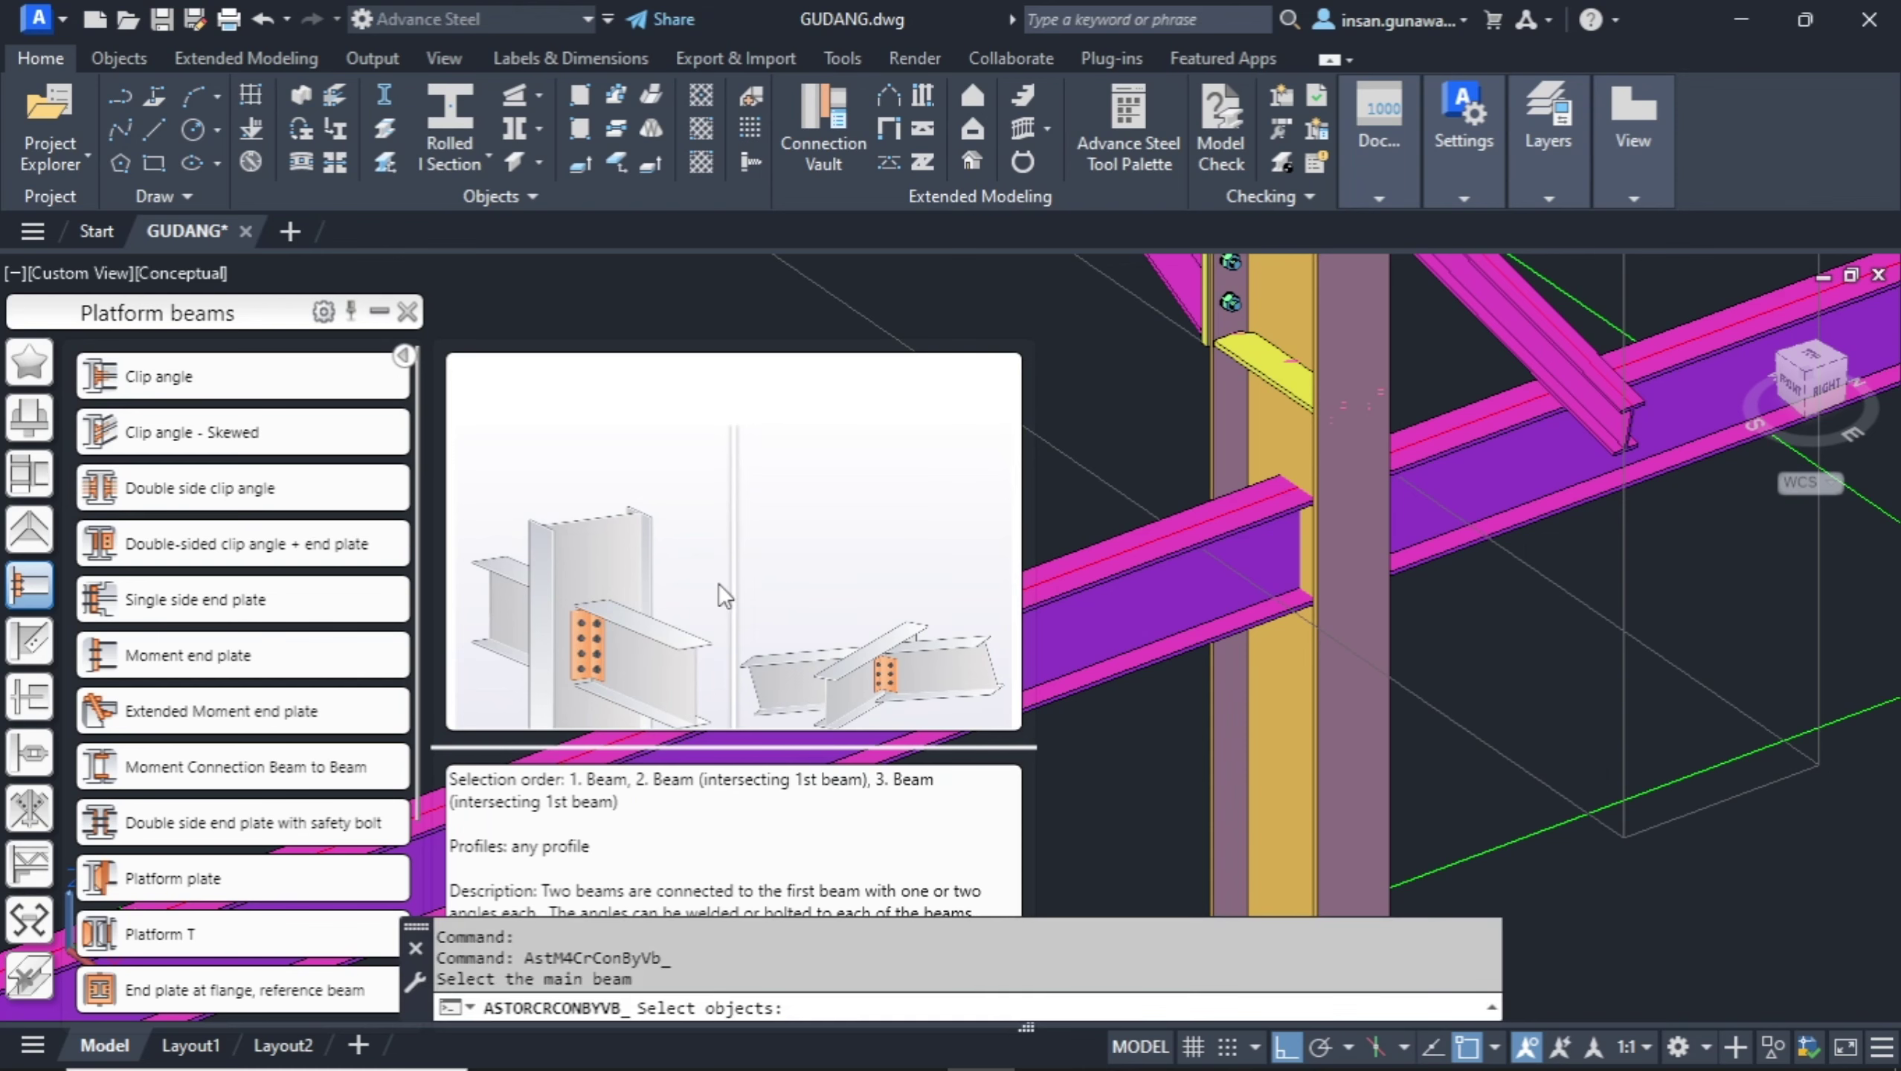
{"action": "left_click", "coordinate": [1301, 559]}
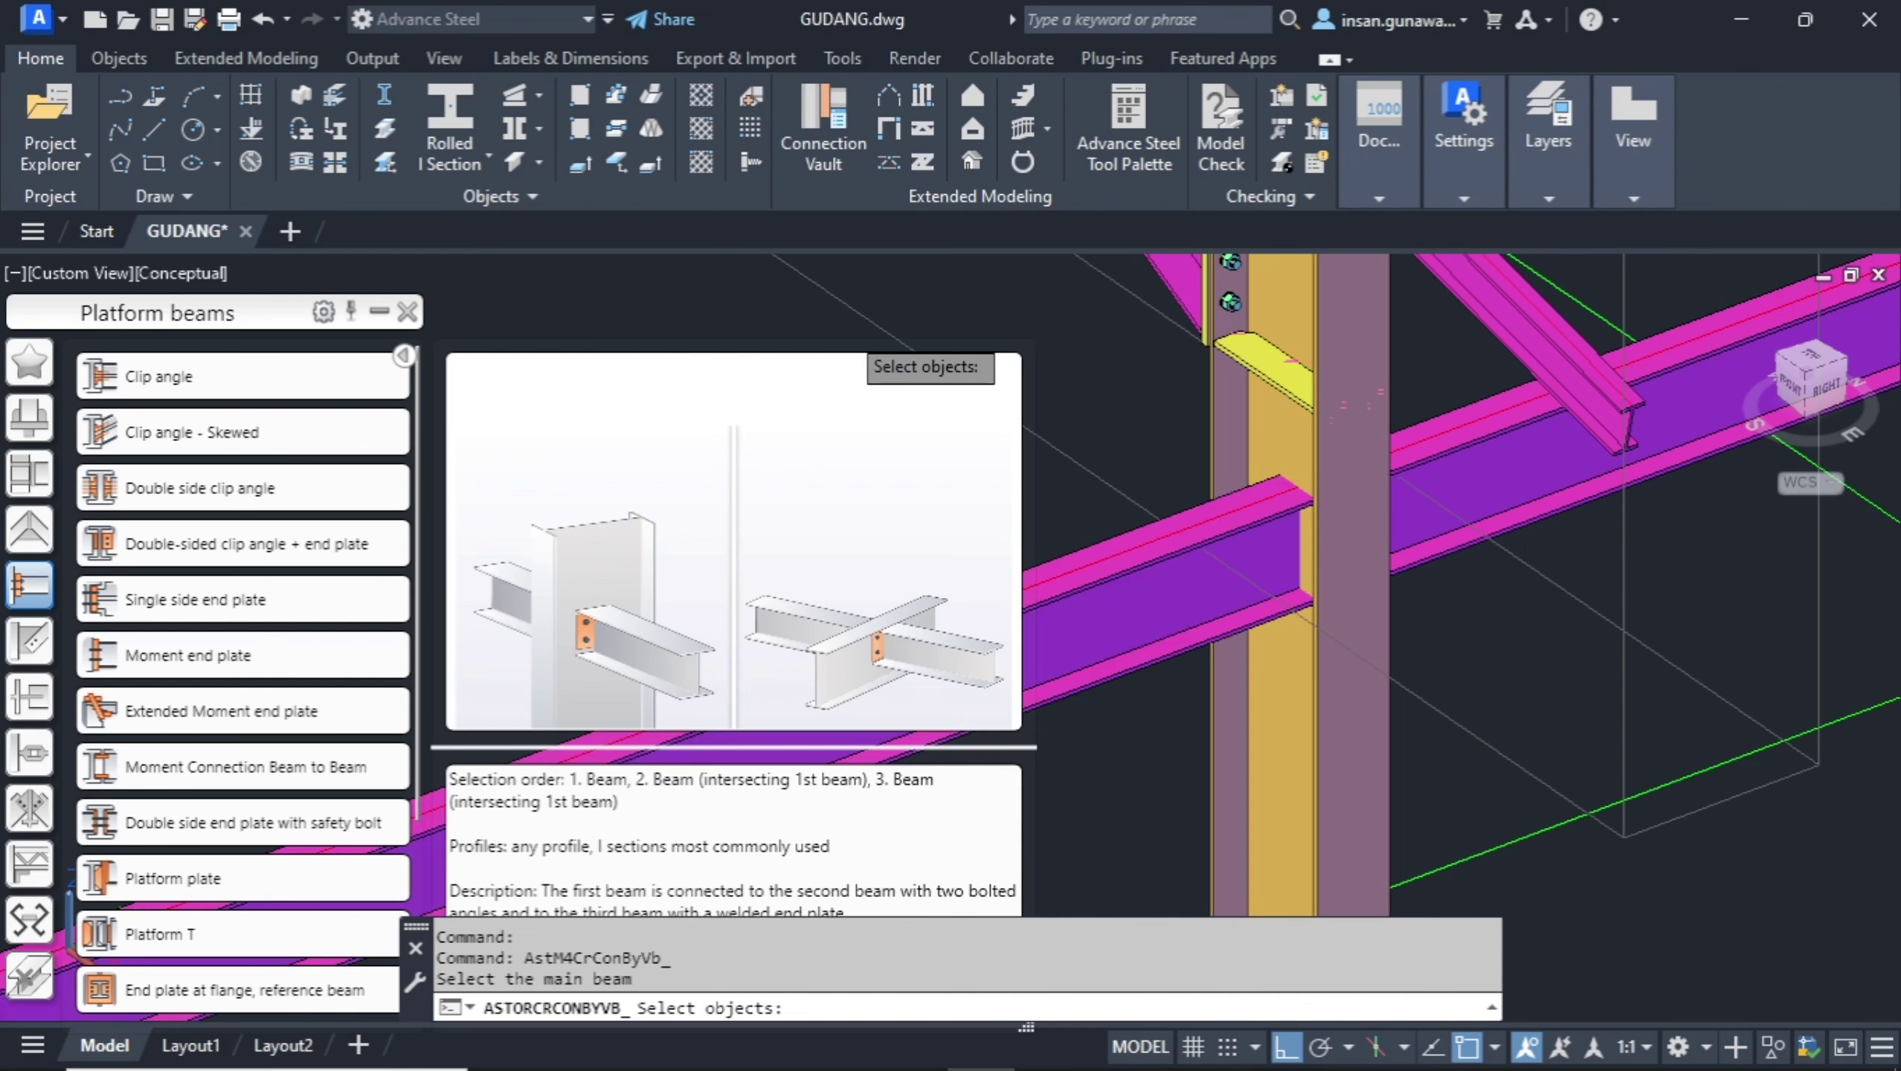
{"action": "key", "text": "Escape"}
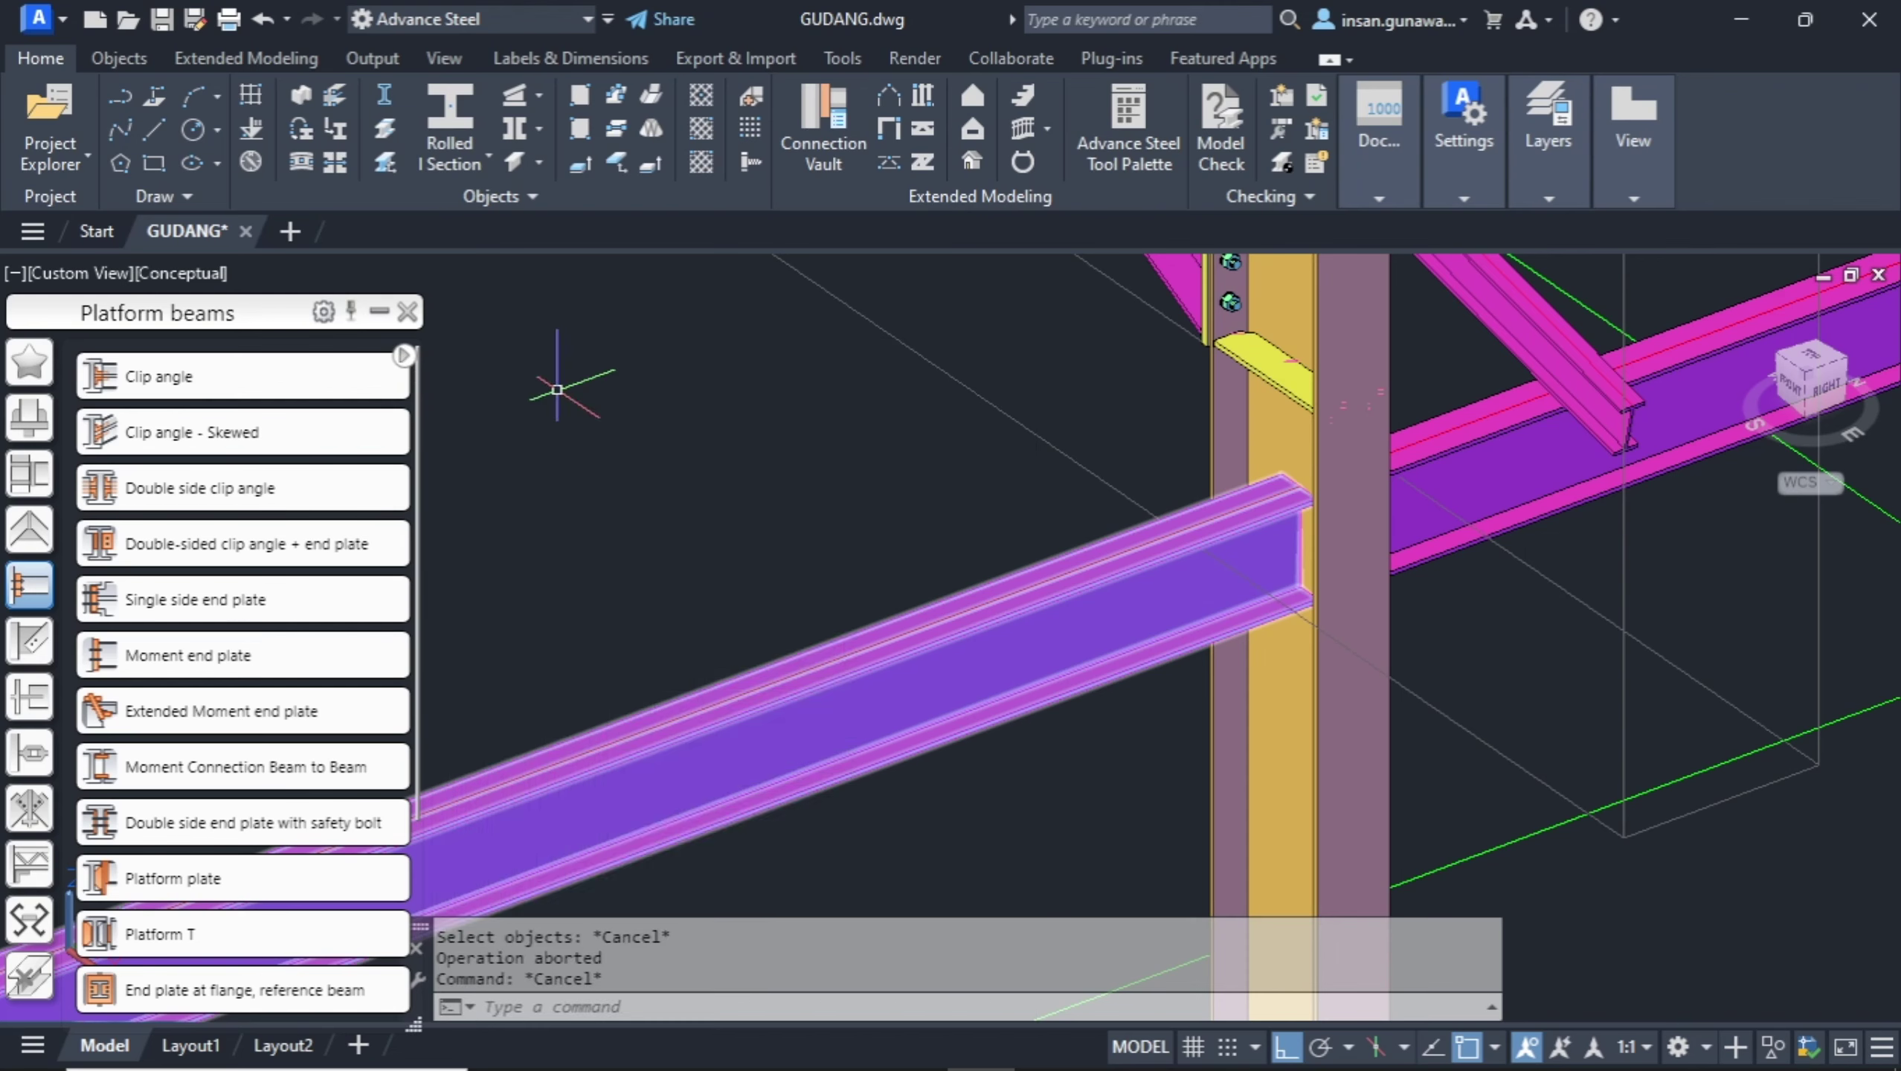
Create a Double side clip angle connection with the intermediate column as main beam and the tie beams on either side as attached beams.
{"action": "scroll", "coordinate": [830, 485], "scroll_direction": "down", "scroll_amount": 2}
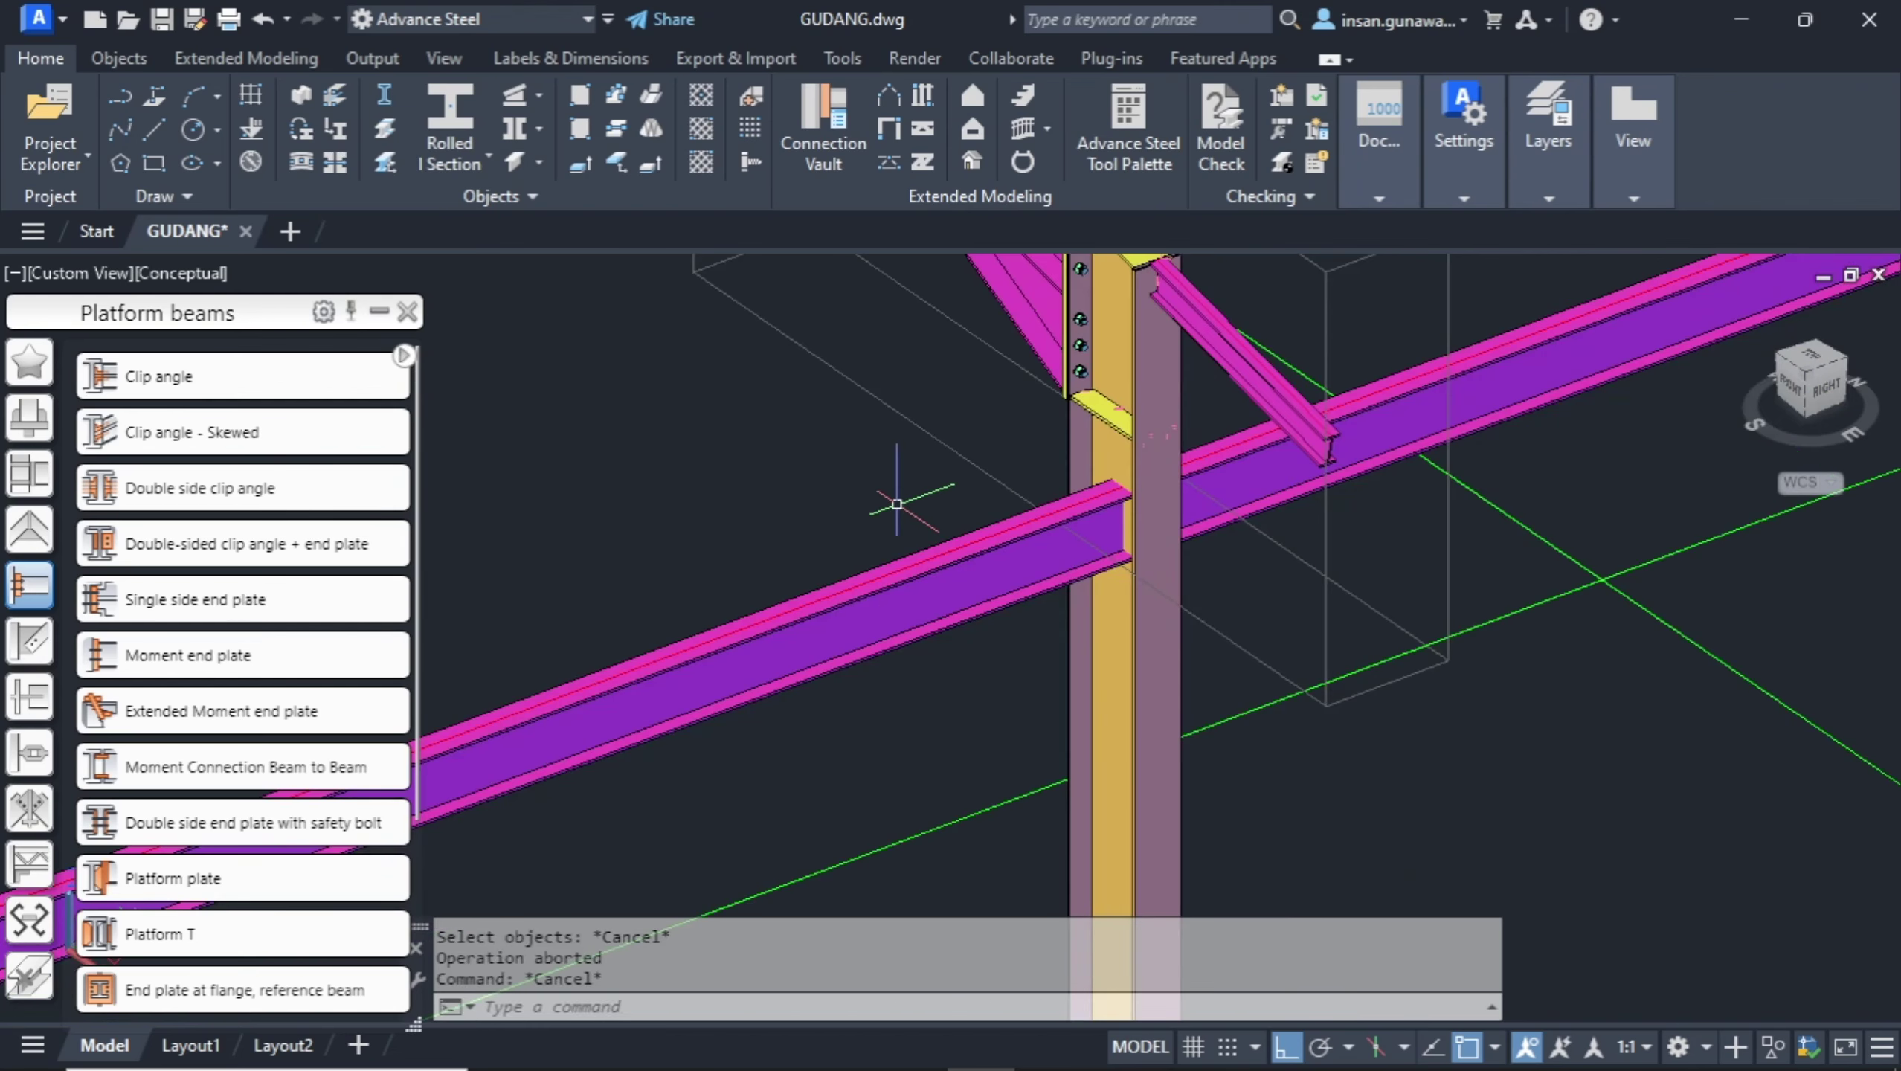
{"action": "left_click", "coordinate": [274, 488]}
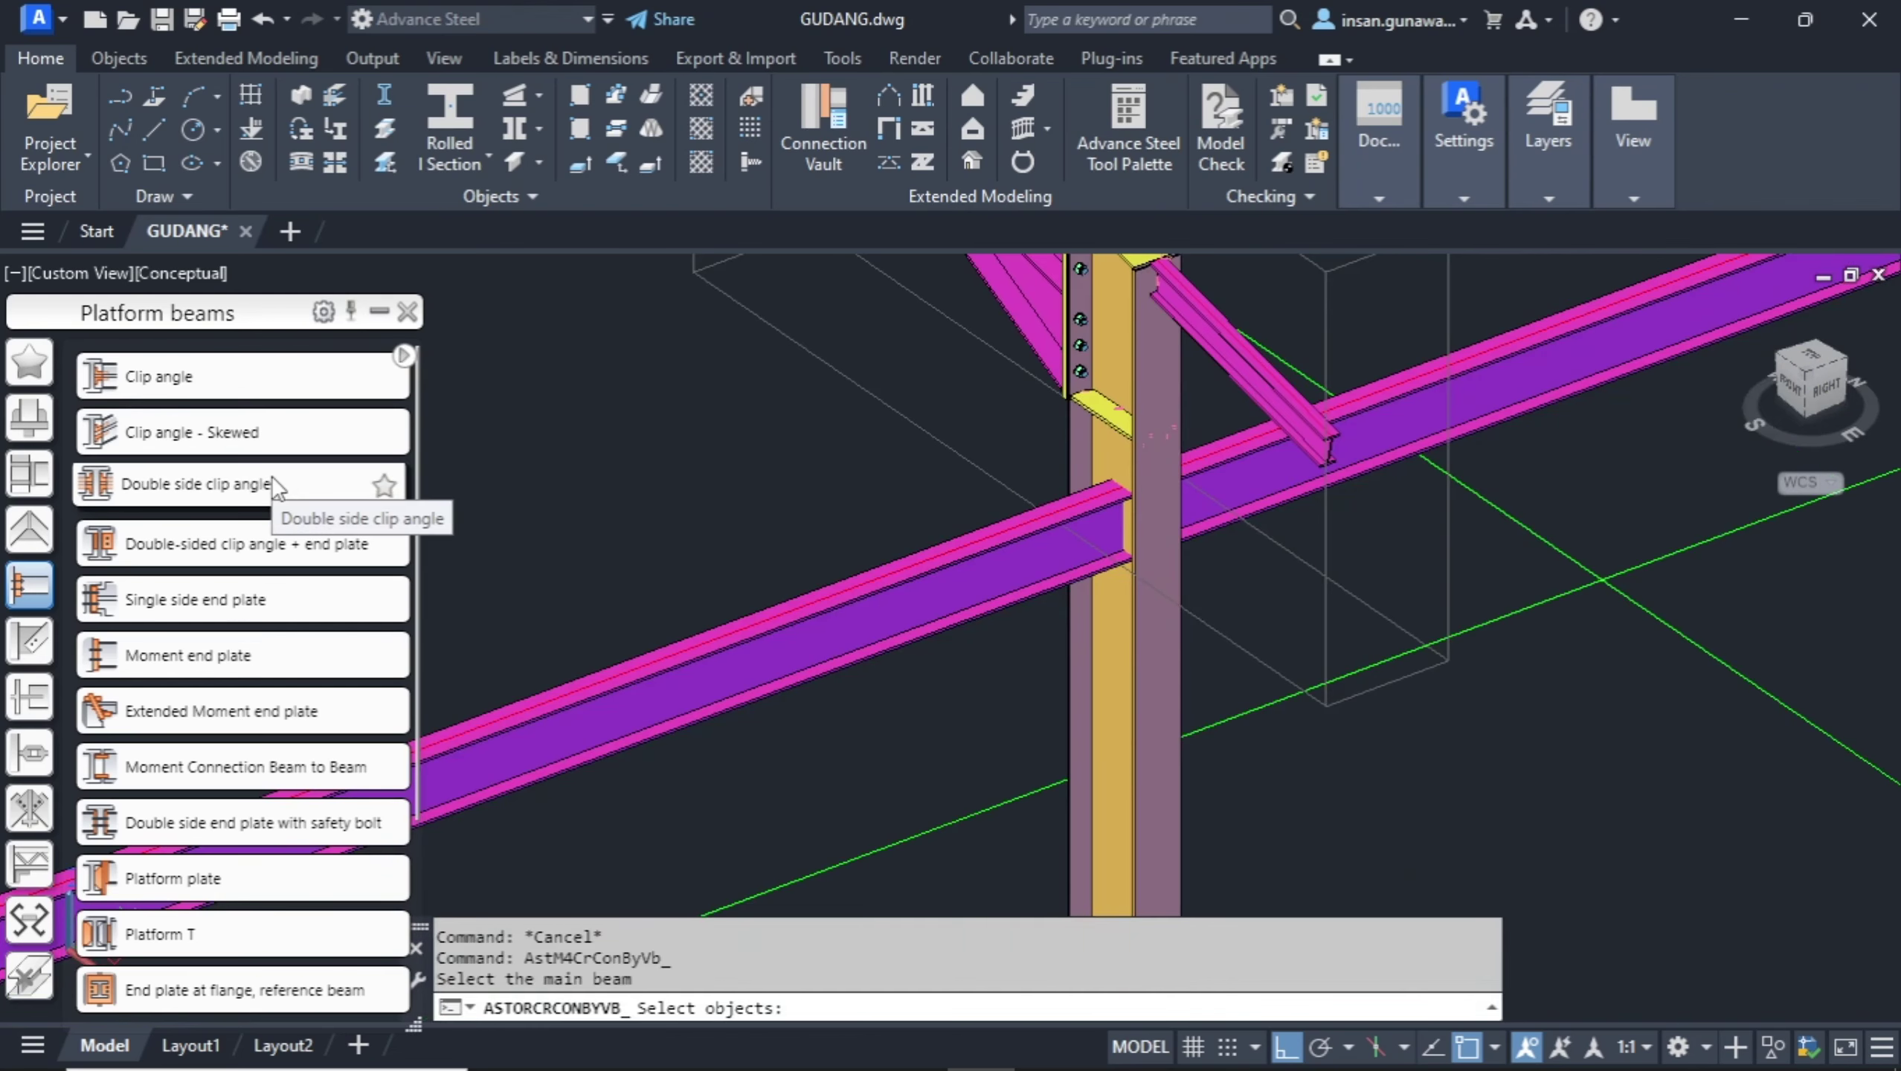
{"action": "left_click", "coordinate": [1178, 825]}
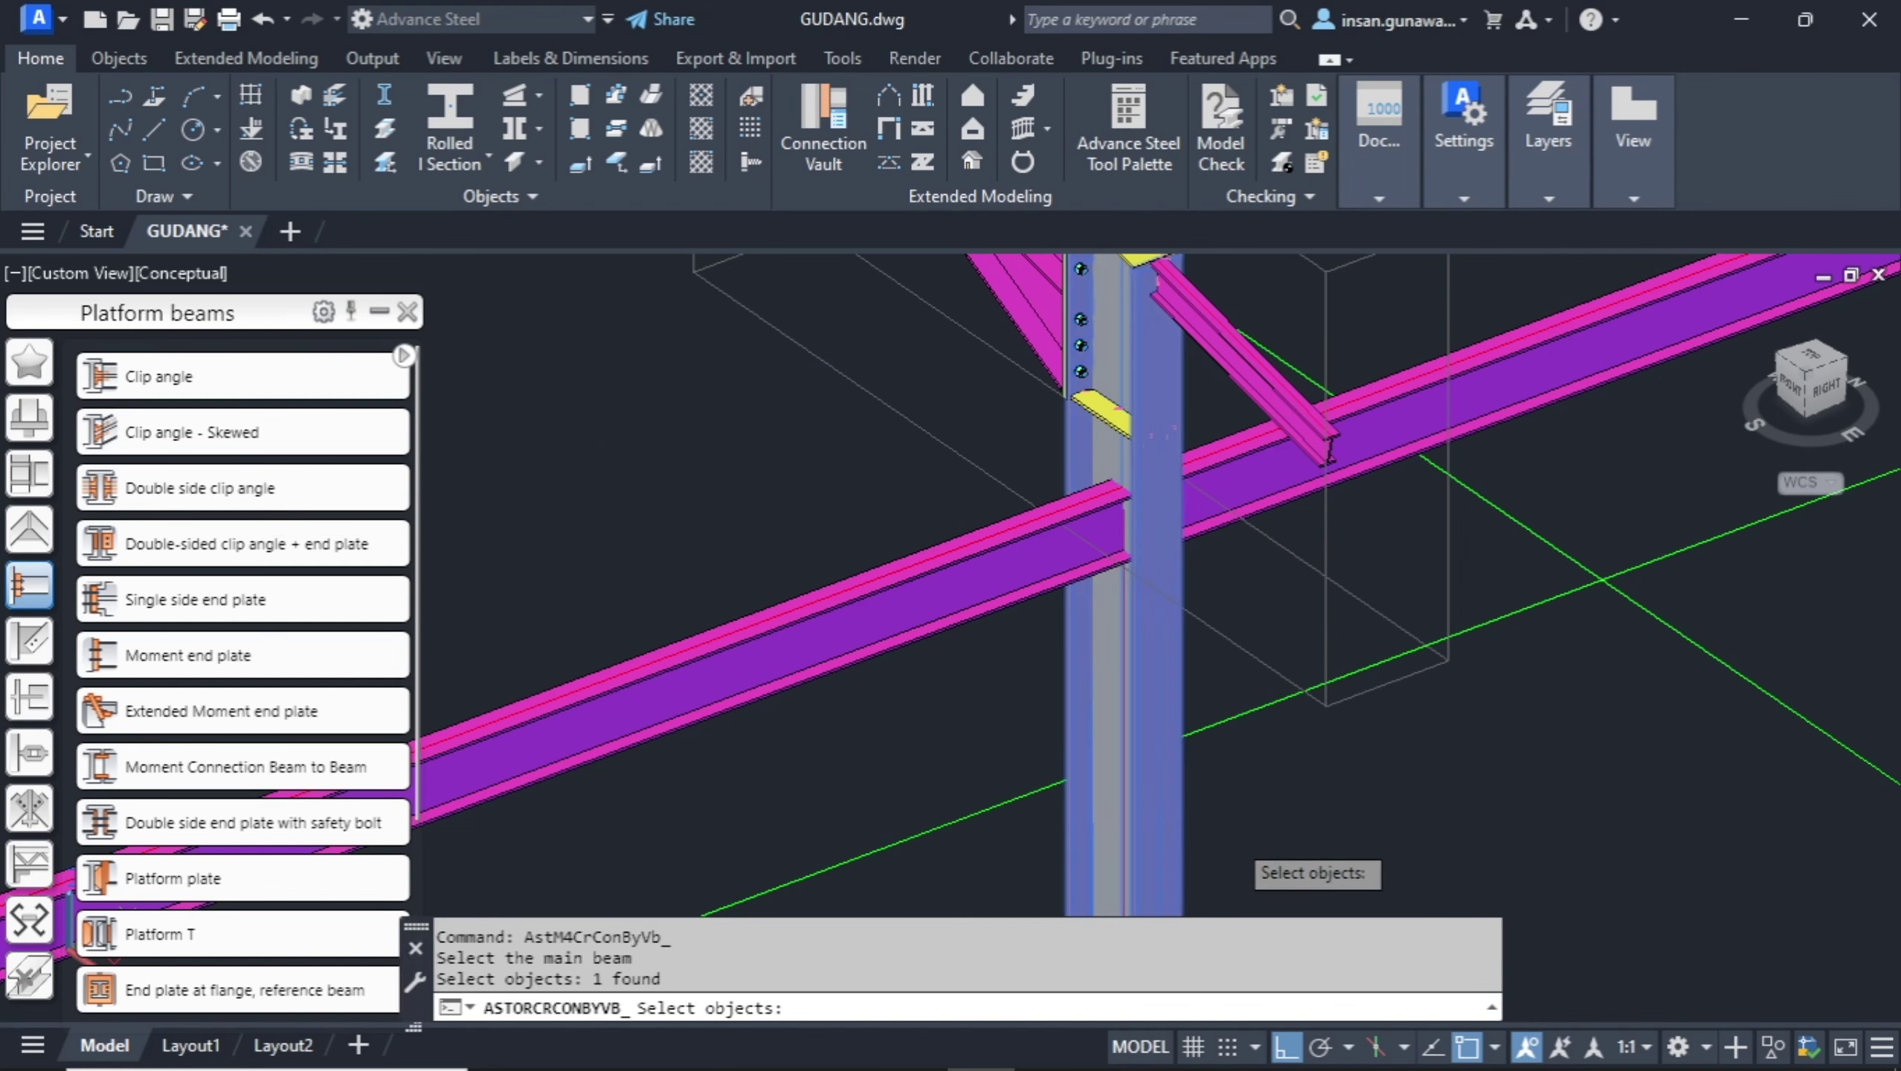
{"action": "key", "text": "Return"}
{"action": "left_click", "coordinate": [933, 626]}
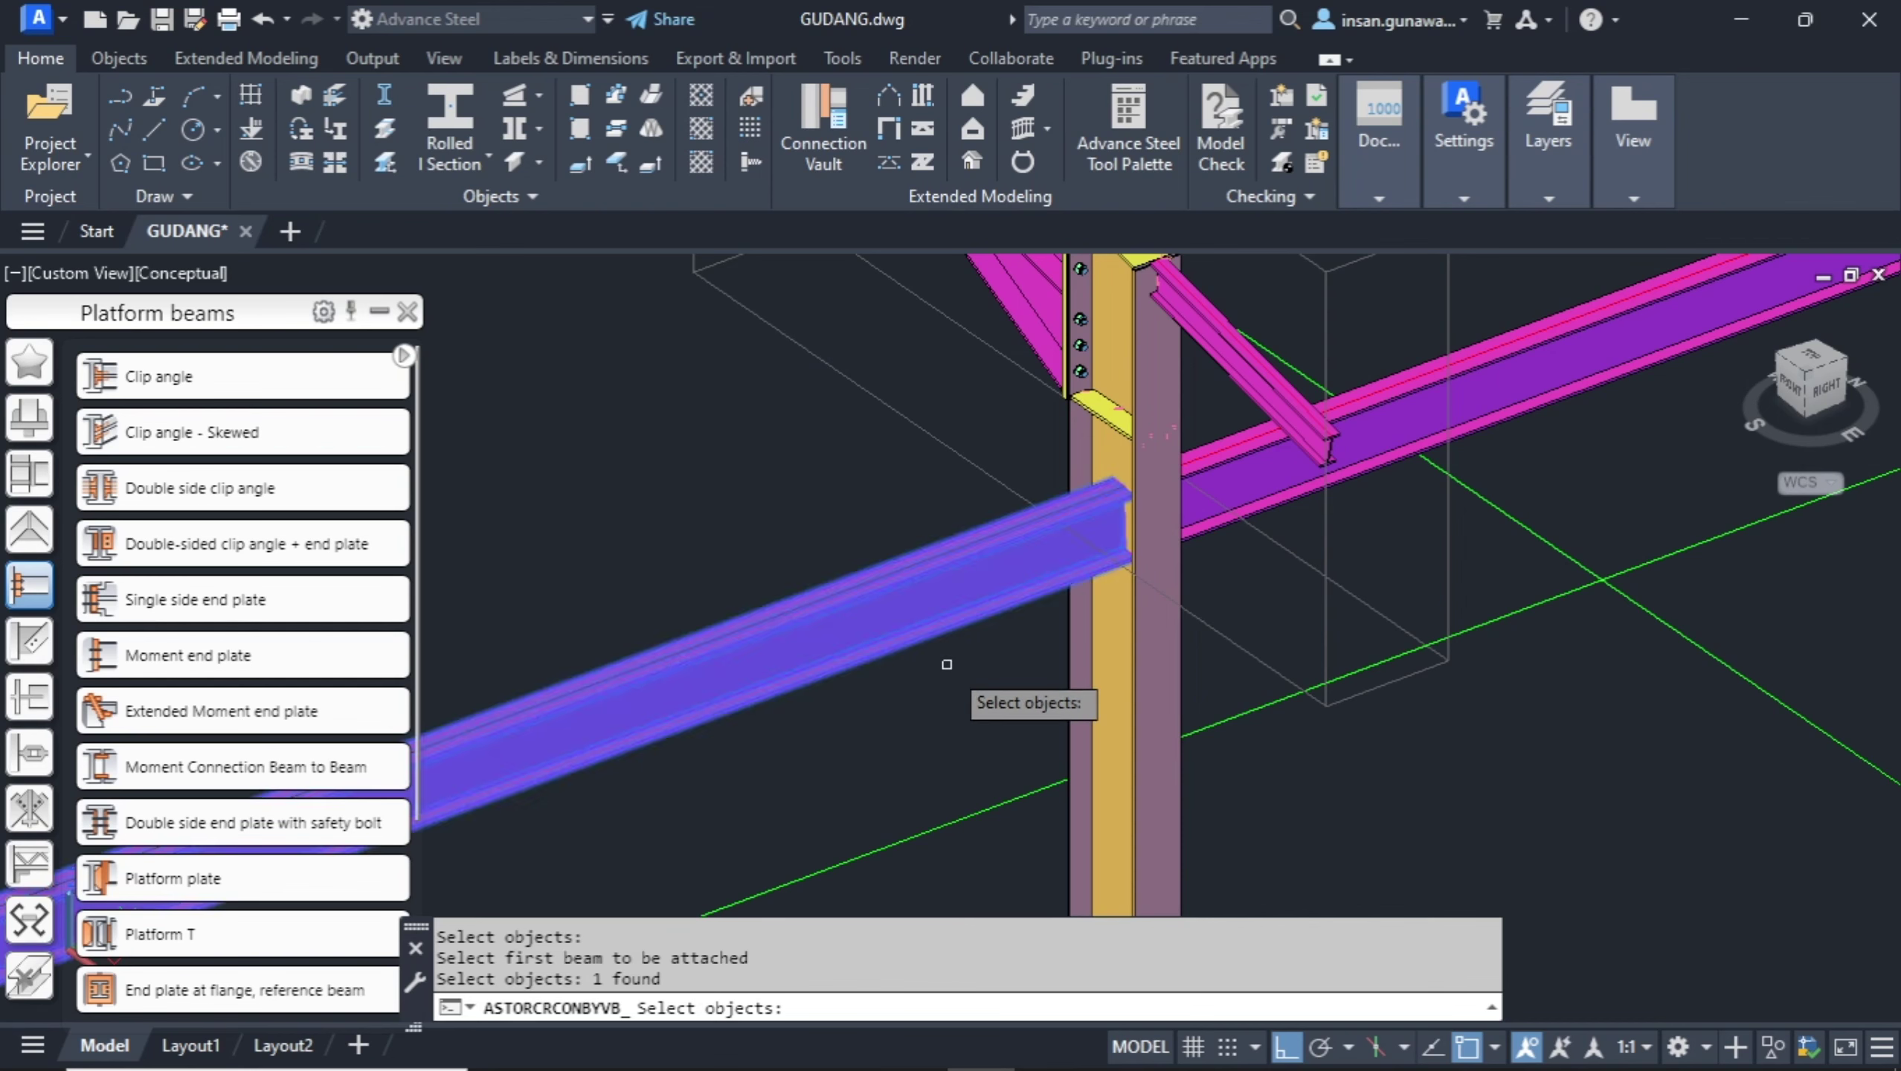
{"action": "key", "text": "Return"}
{"action": "left_click", "coordinate": [1538, 398]}
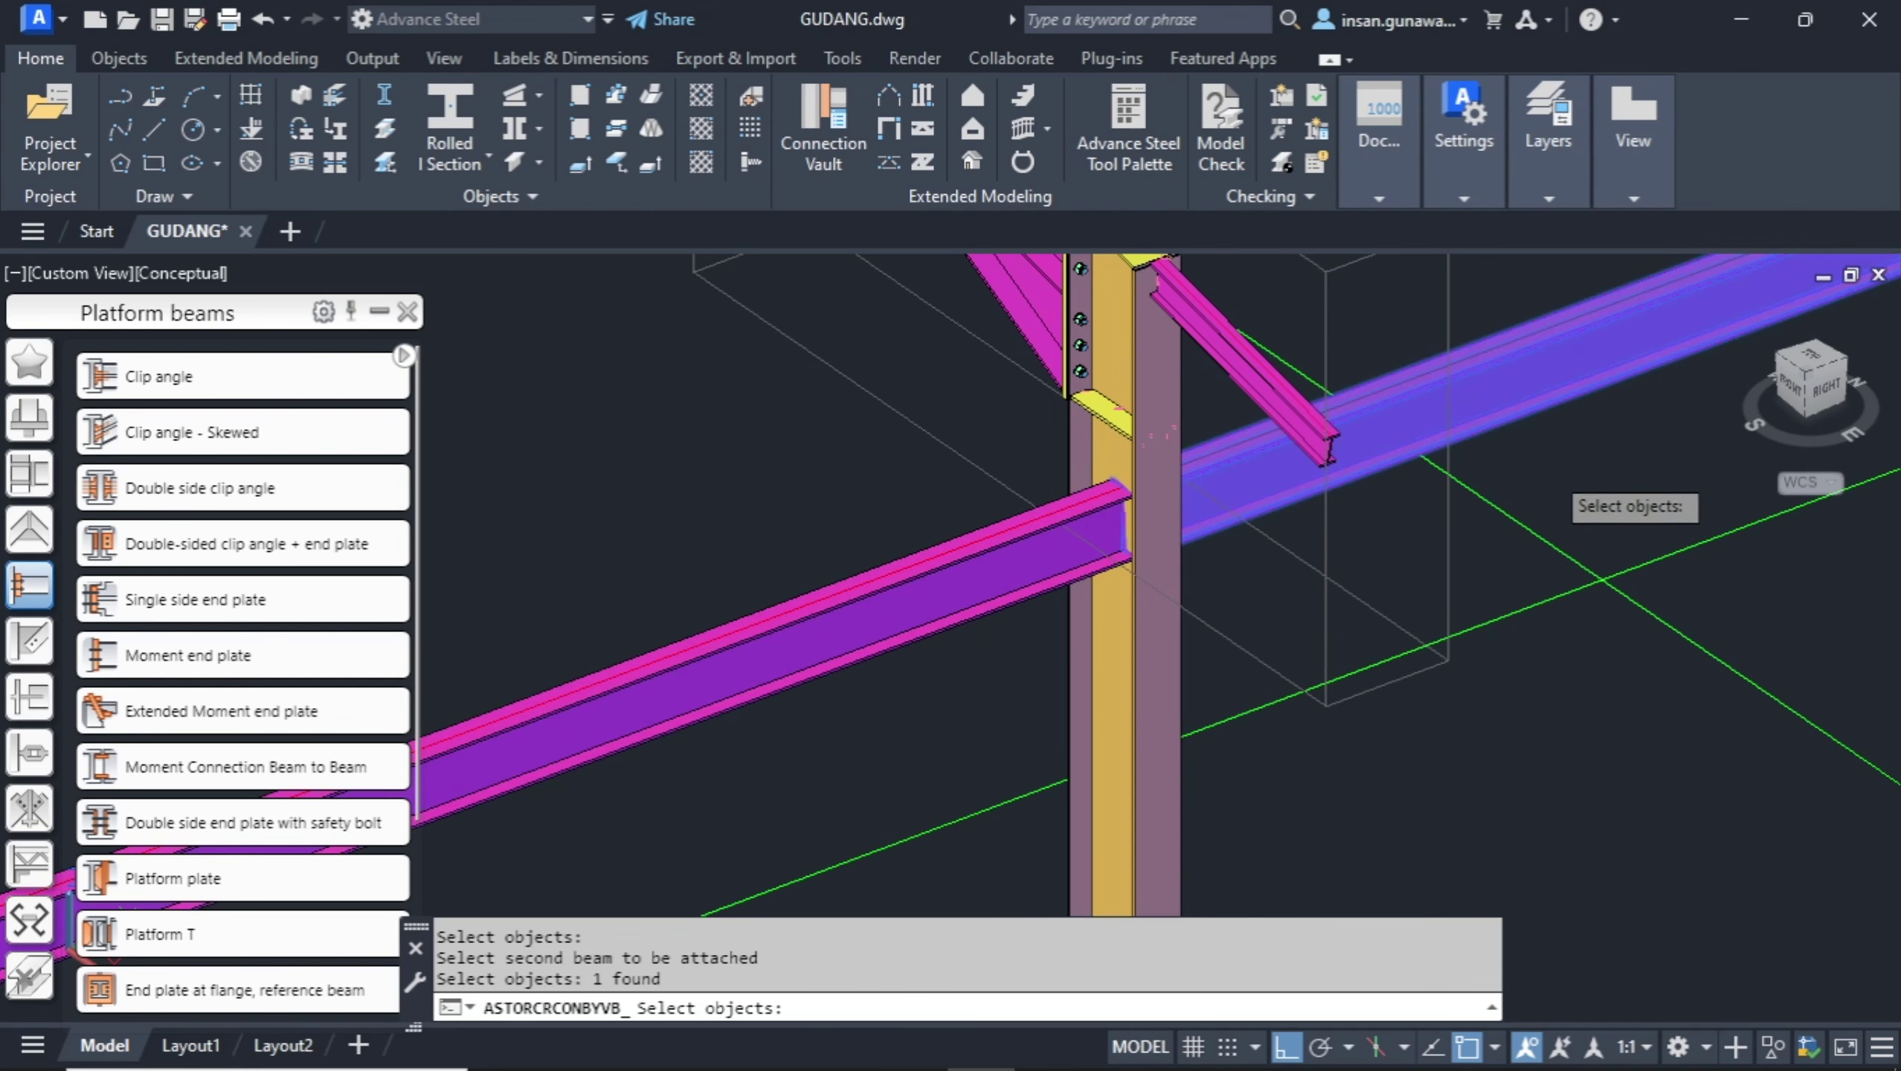
{"action": "key", "text": "Return"}
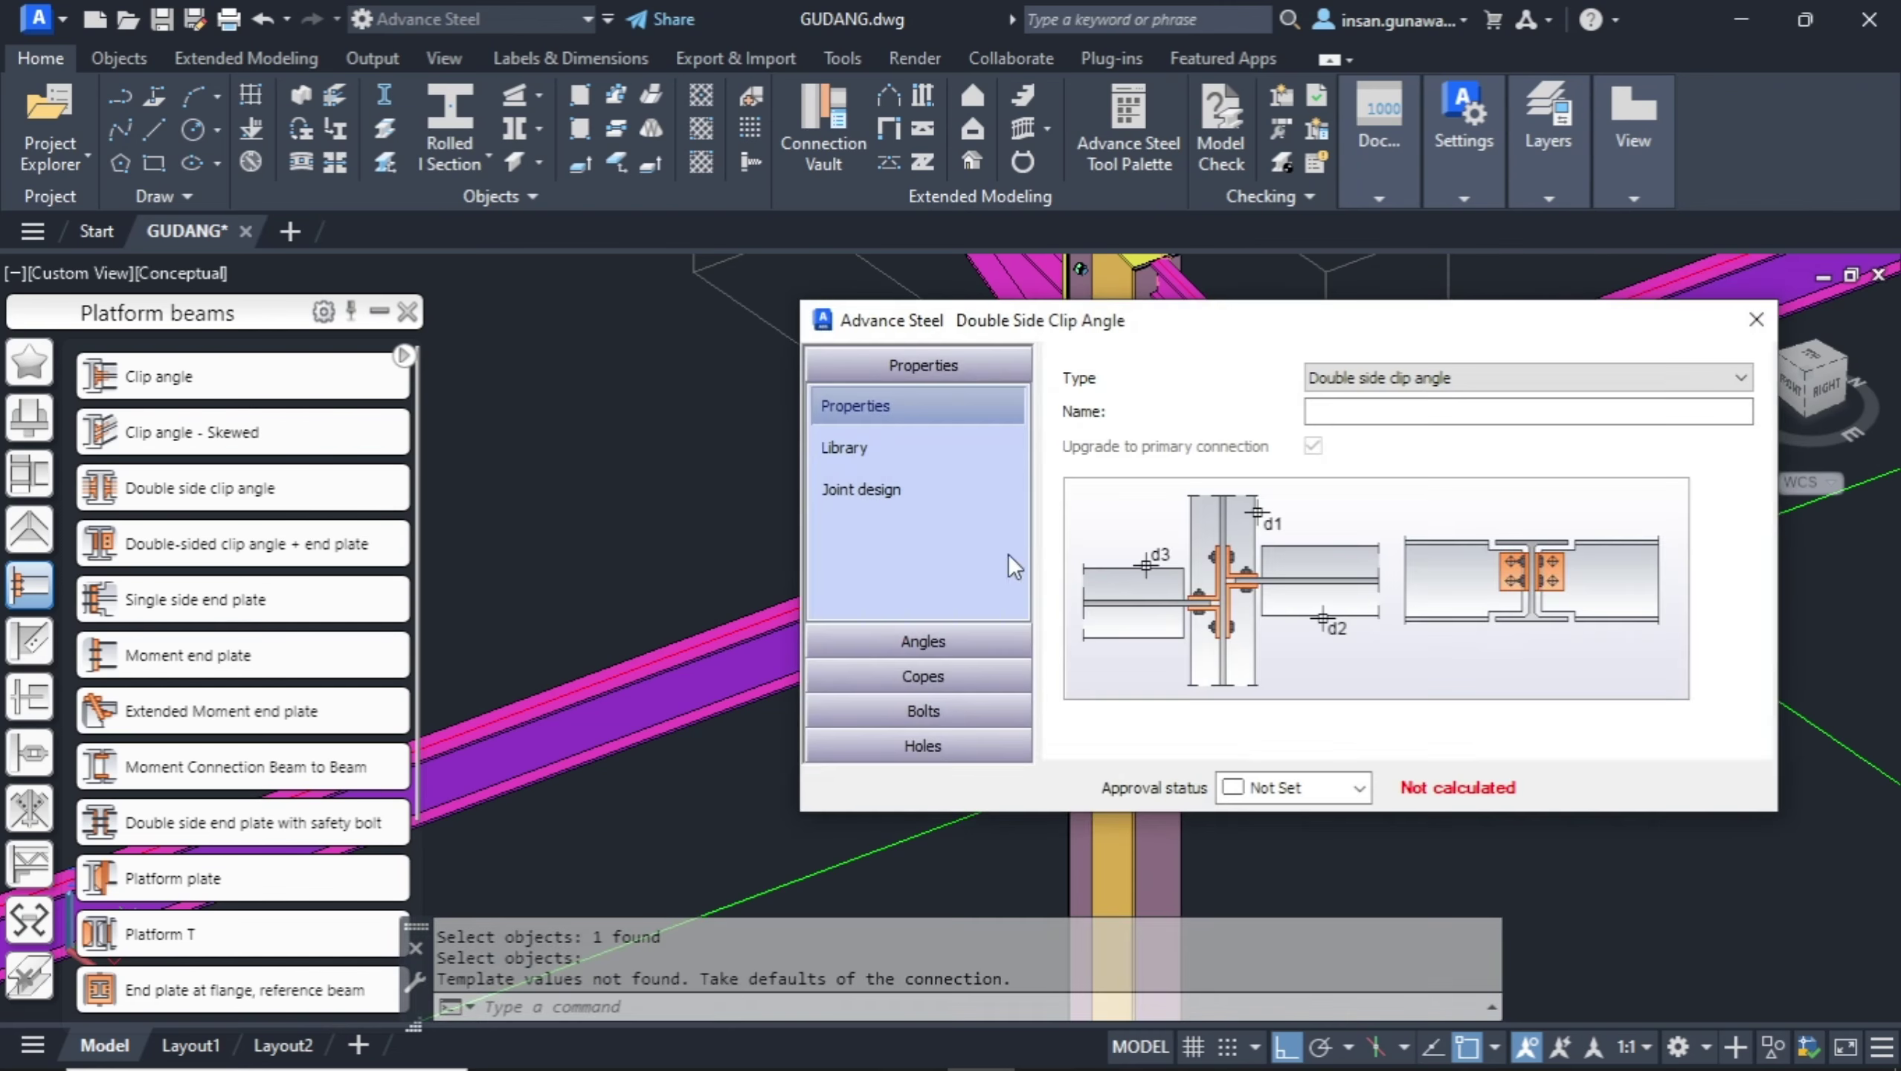
Inspect the new joint and review its angle cleat, cope, bolt parameters and vertical bolt distances settings.
{"action": "left_click_drag", "start_coordinate": [1266, 342], "coordinate": [1764, 419]}
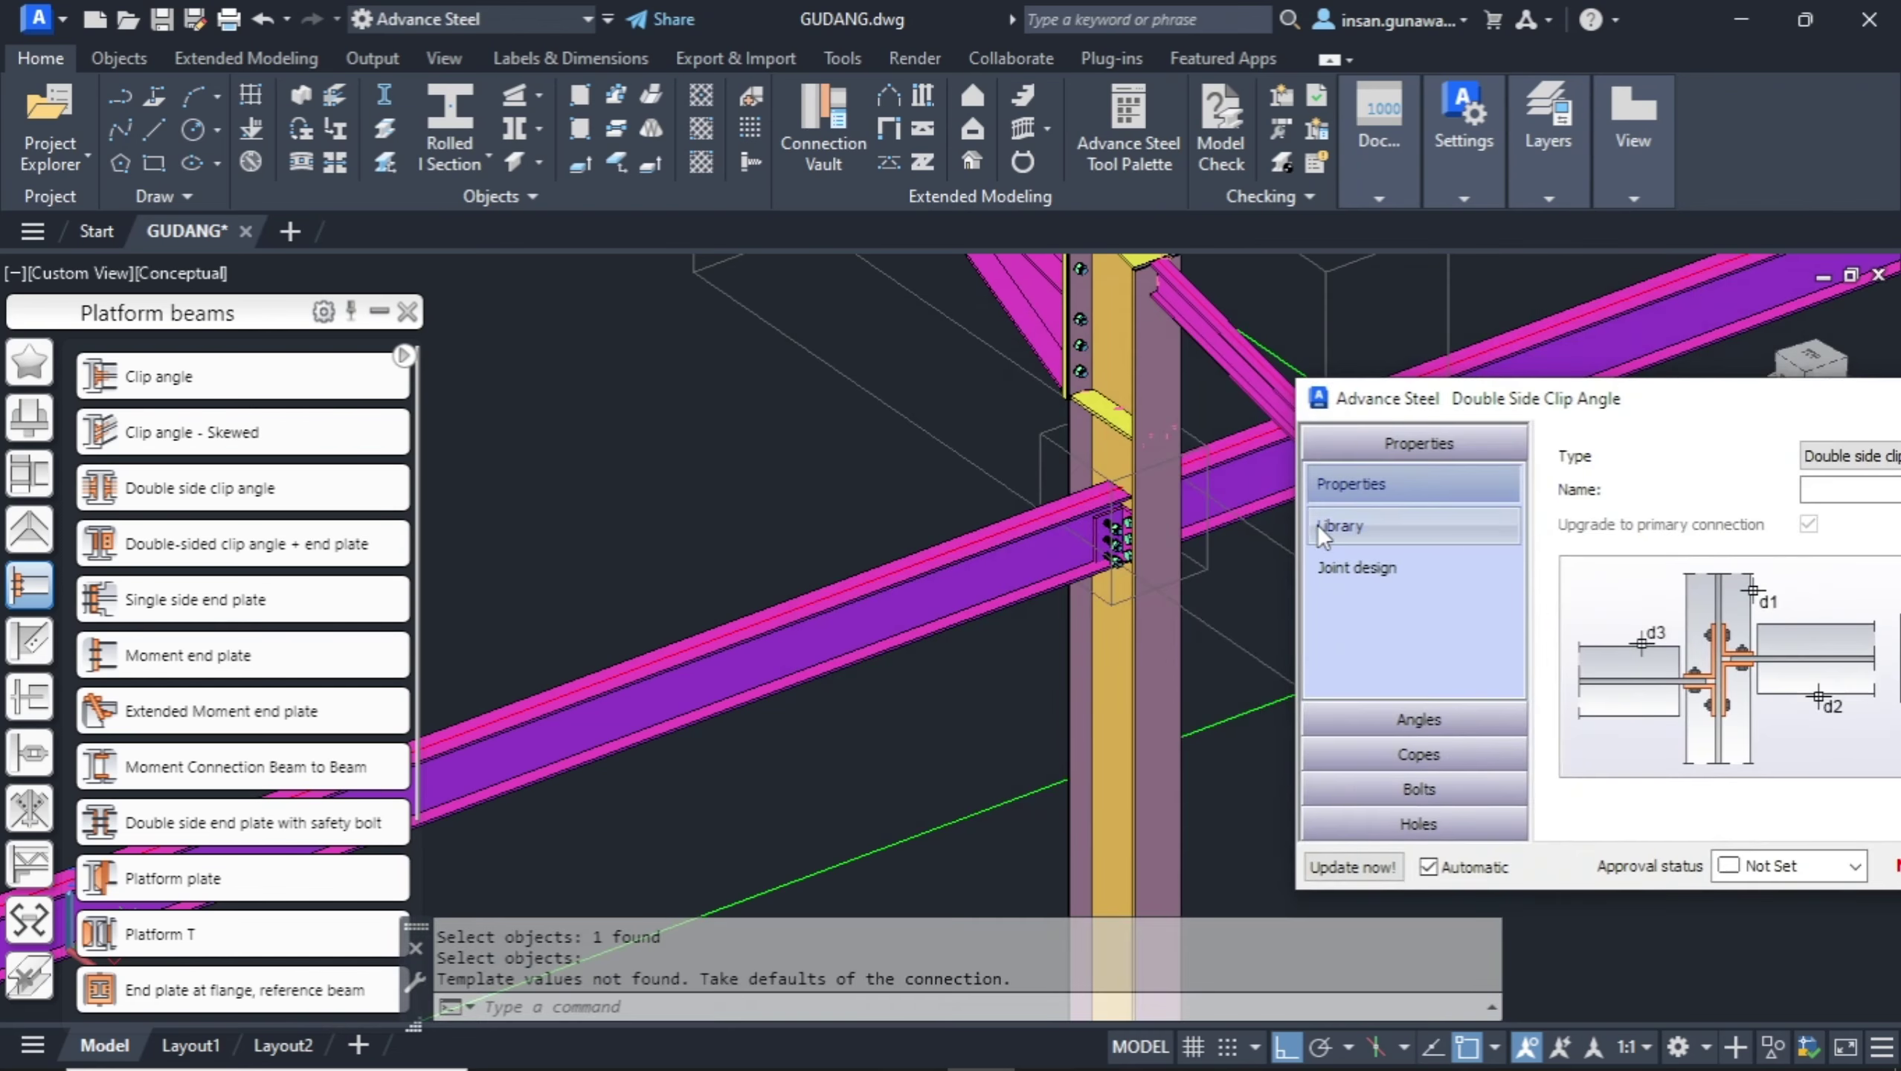
{"action": "scroll", "coordinate": [1187, 535], "scroll_direction": "up", "scroll_amount": 4}
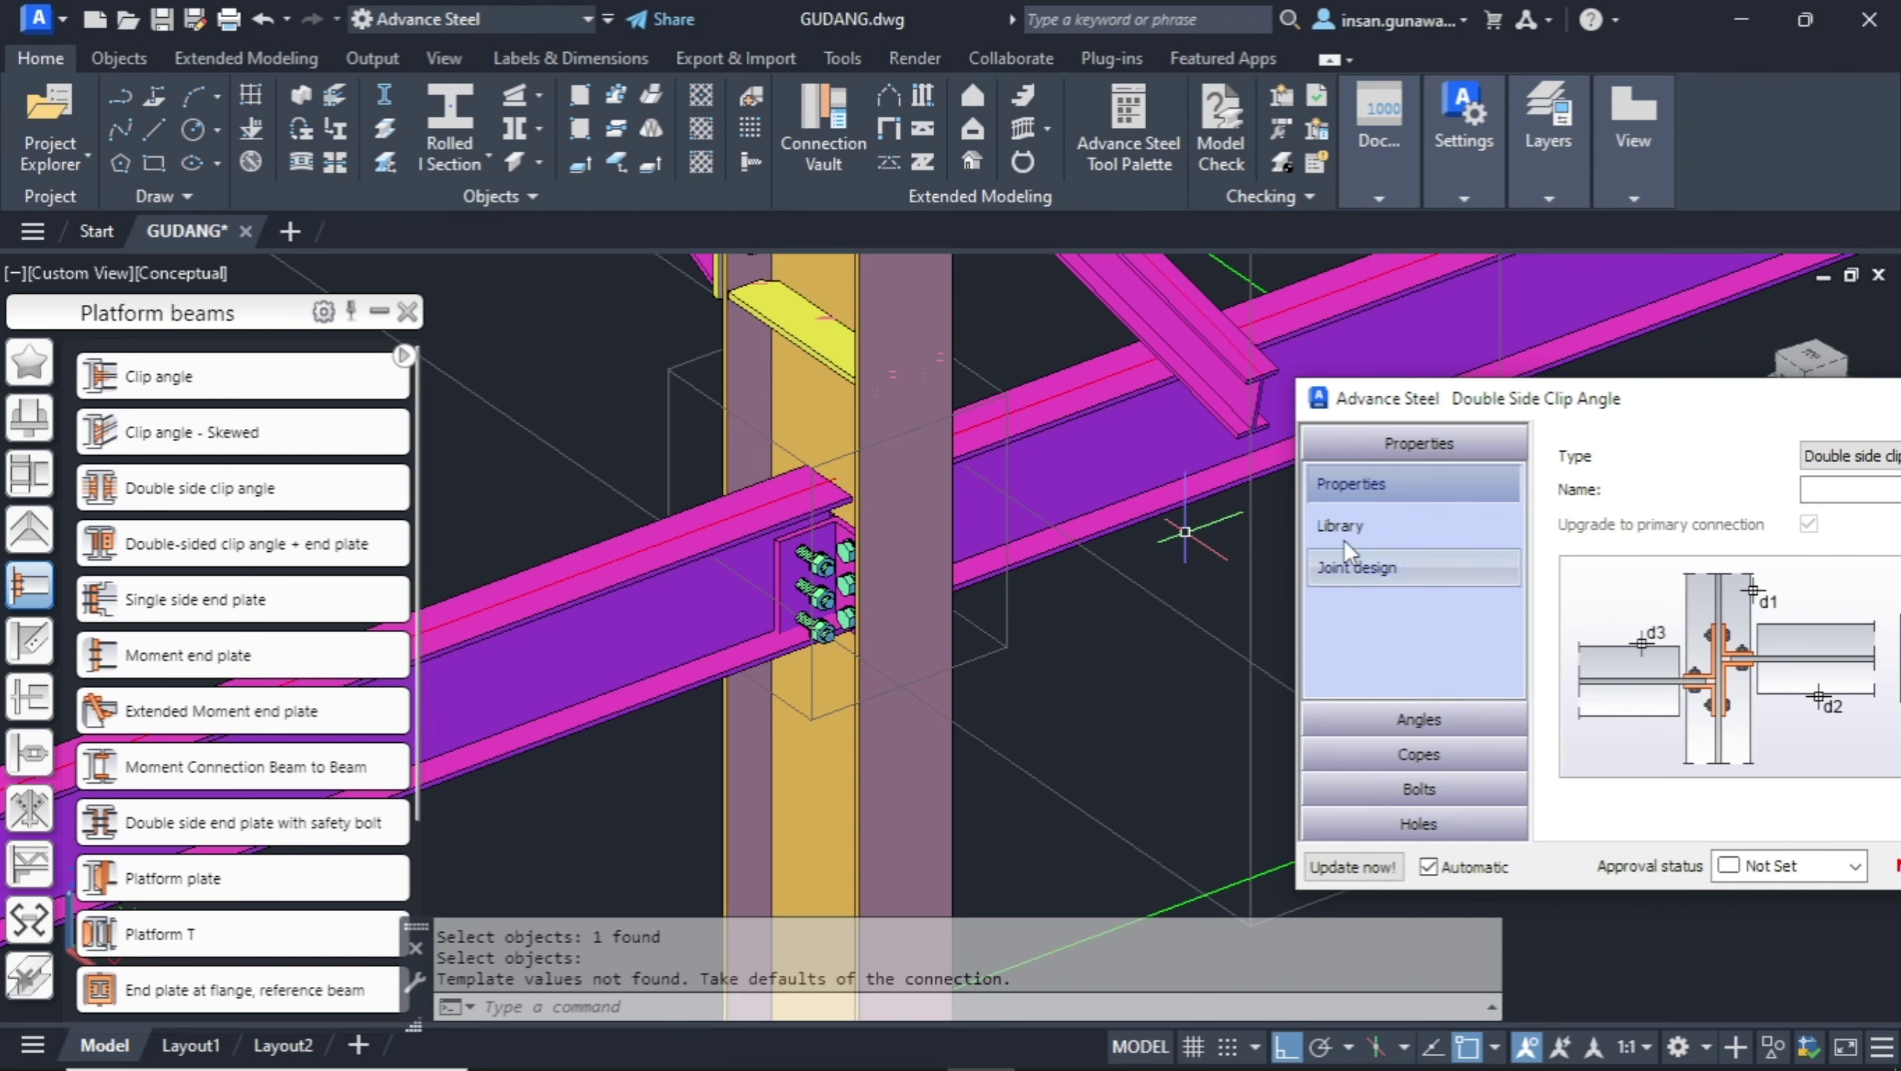
{"action": "left_click_drag", "start_coordinate": [1628, 398], "coordinate": [1433, 343]}
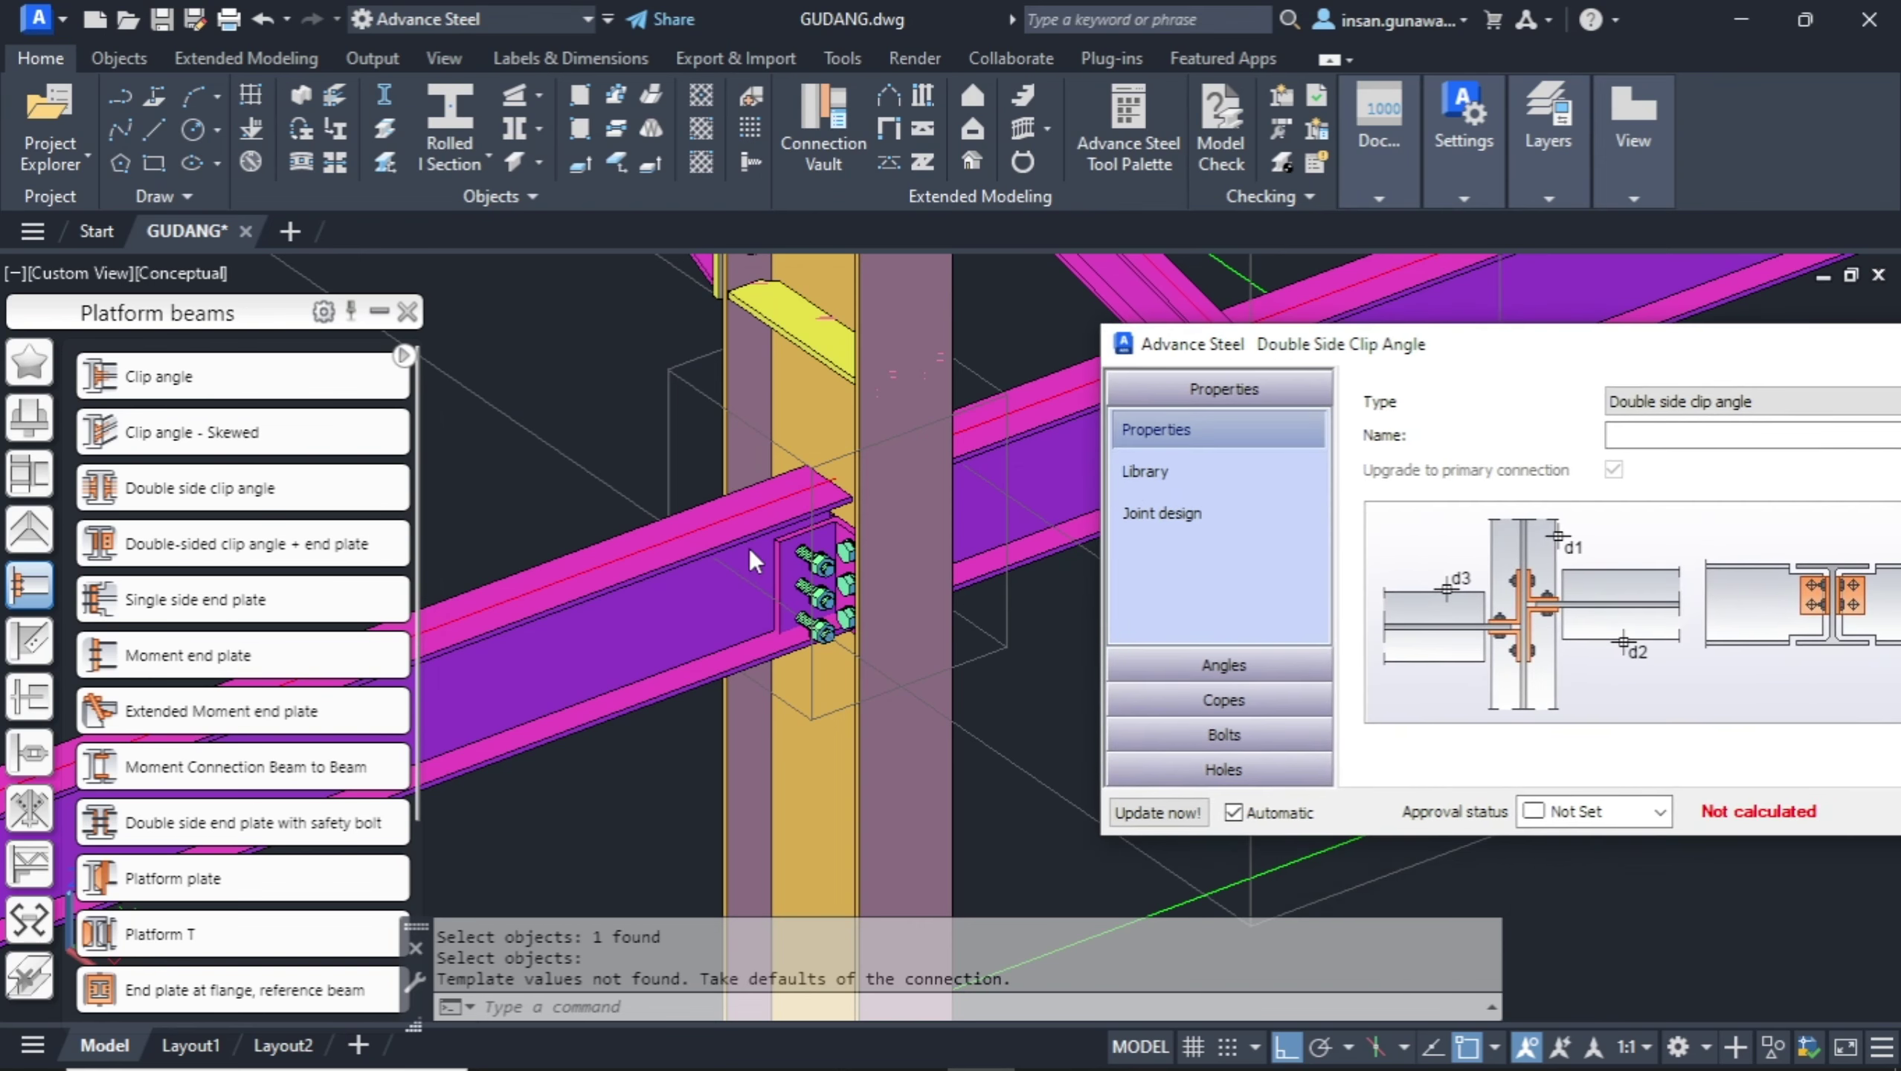
{"action": "left_click", "coordinate": [803, 510]}
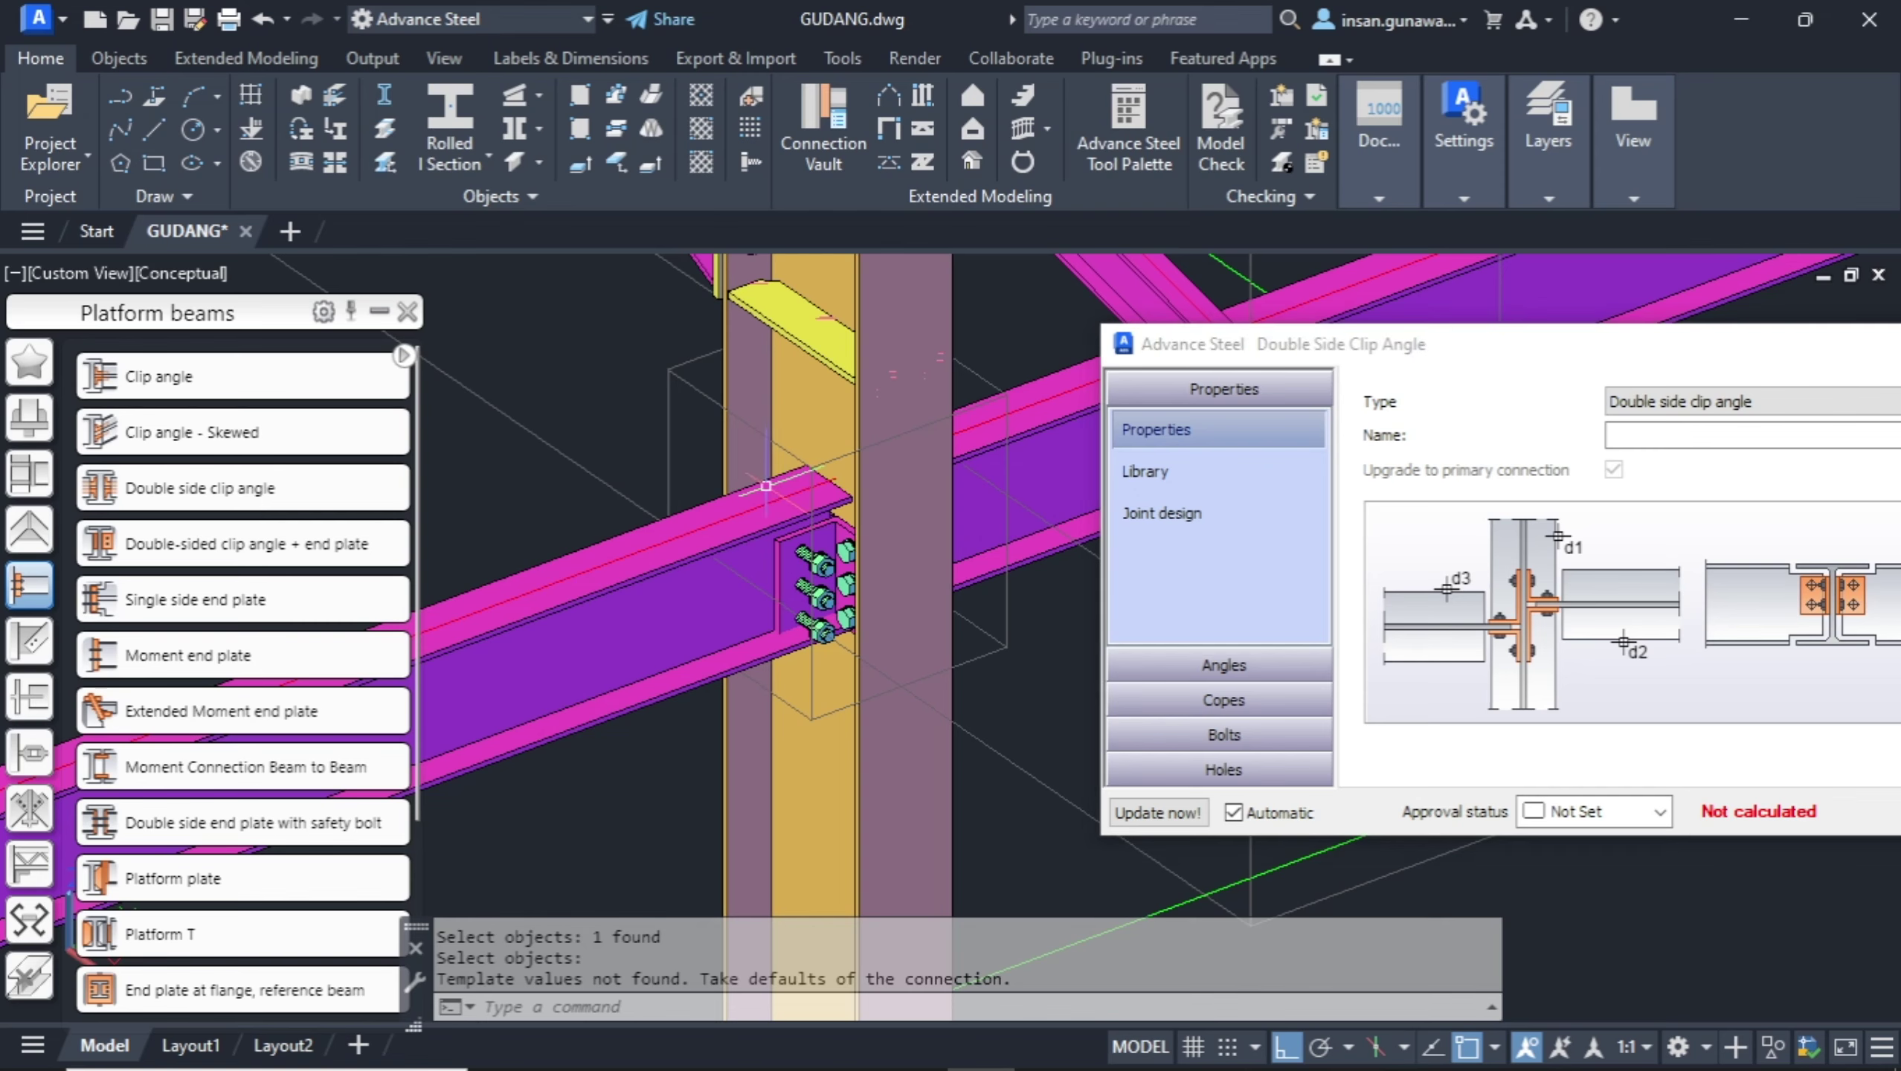
{"action": "middle_click_drag", "start_coordinate": [766, 485], "coordinate": [708, 495], "text": "shift"}
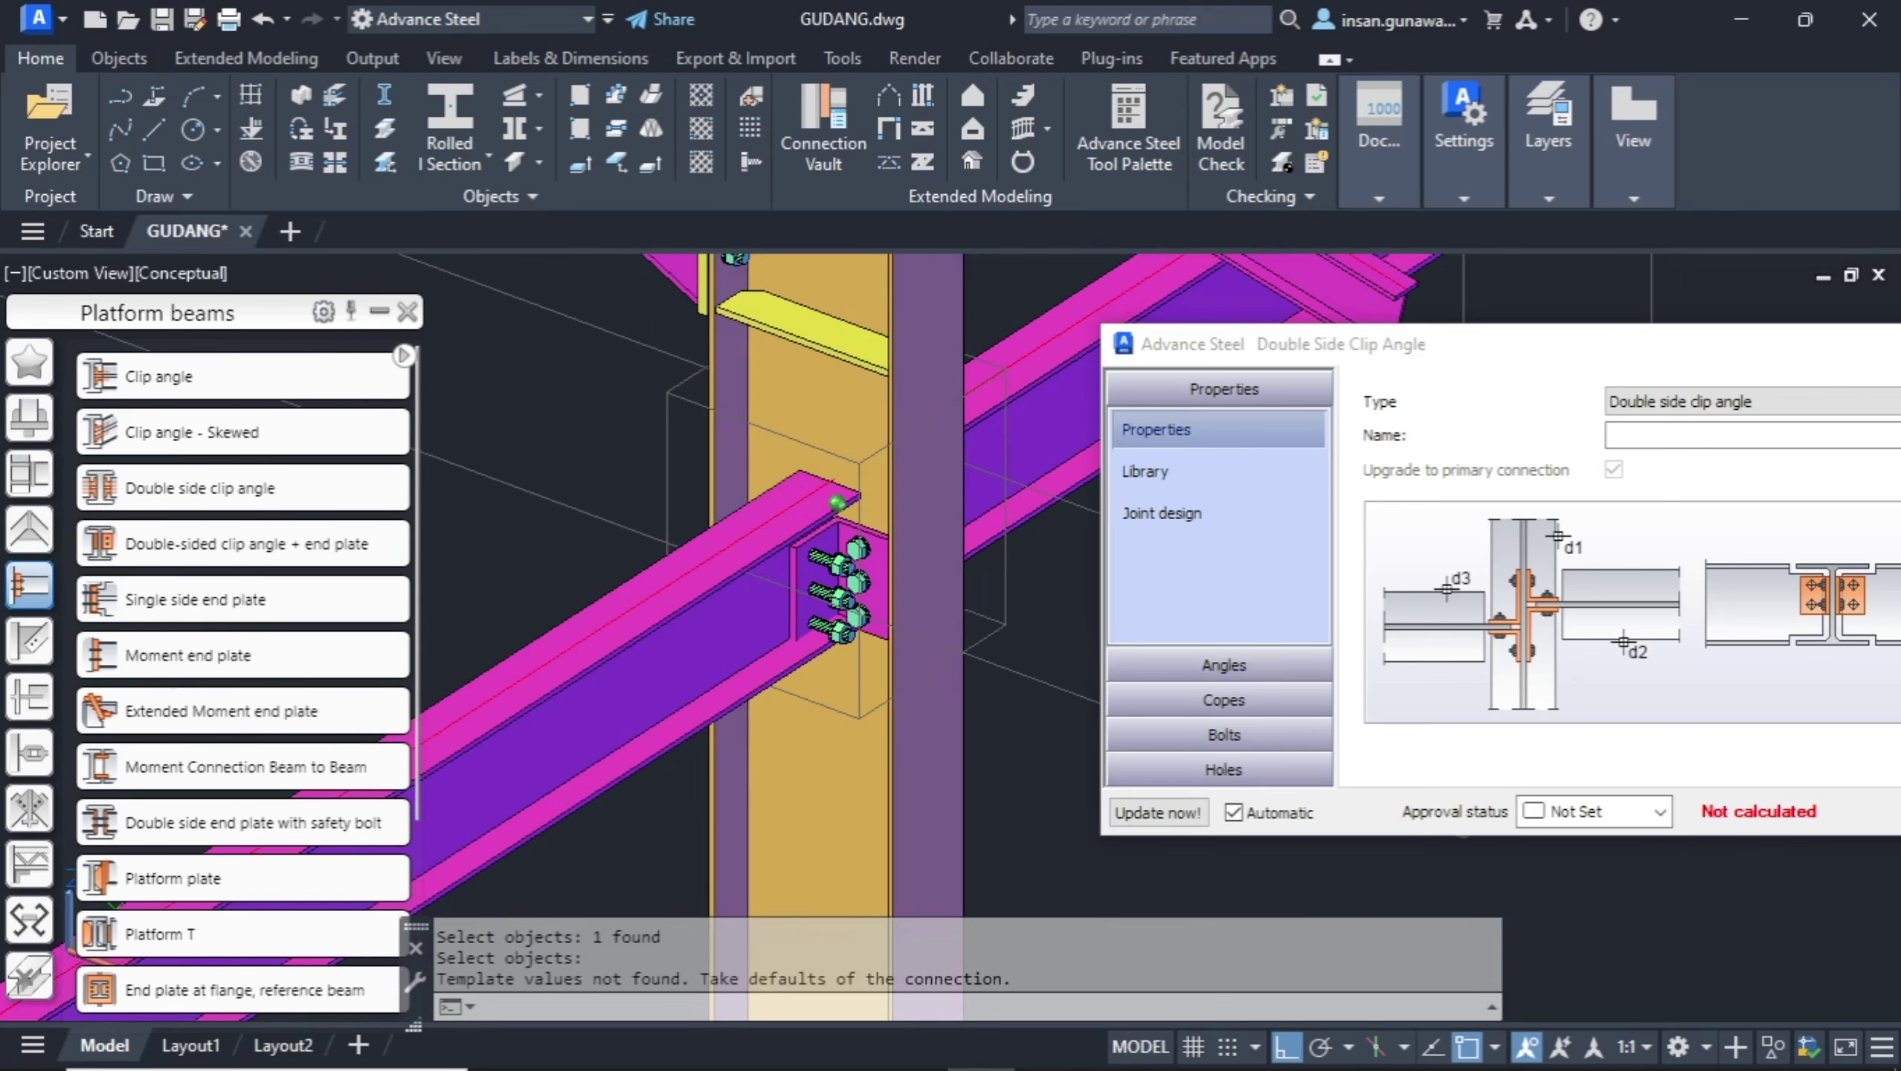
{"action": "left_click", "coordinate": [1224, 665]}
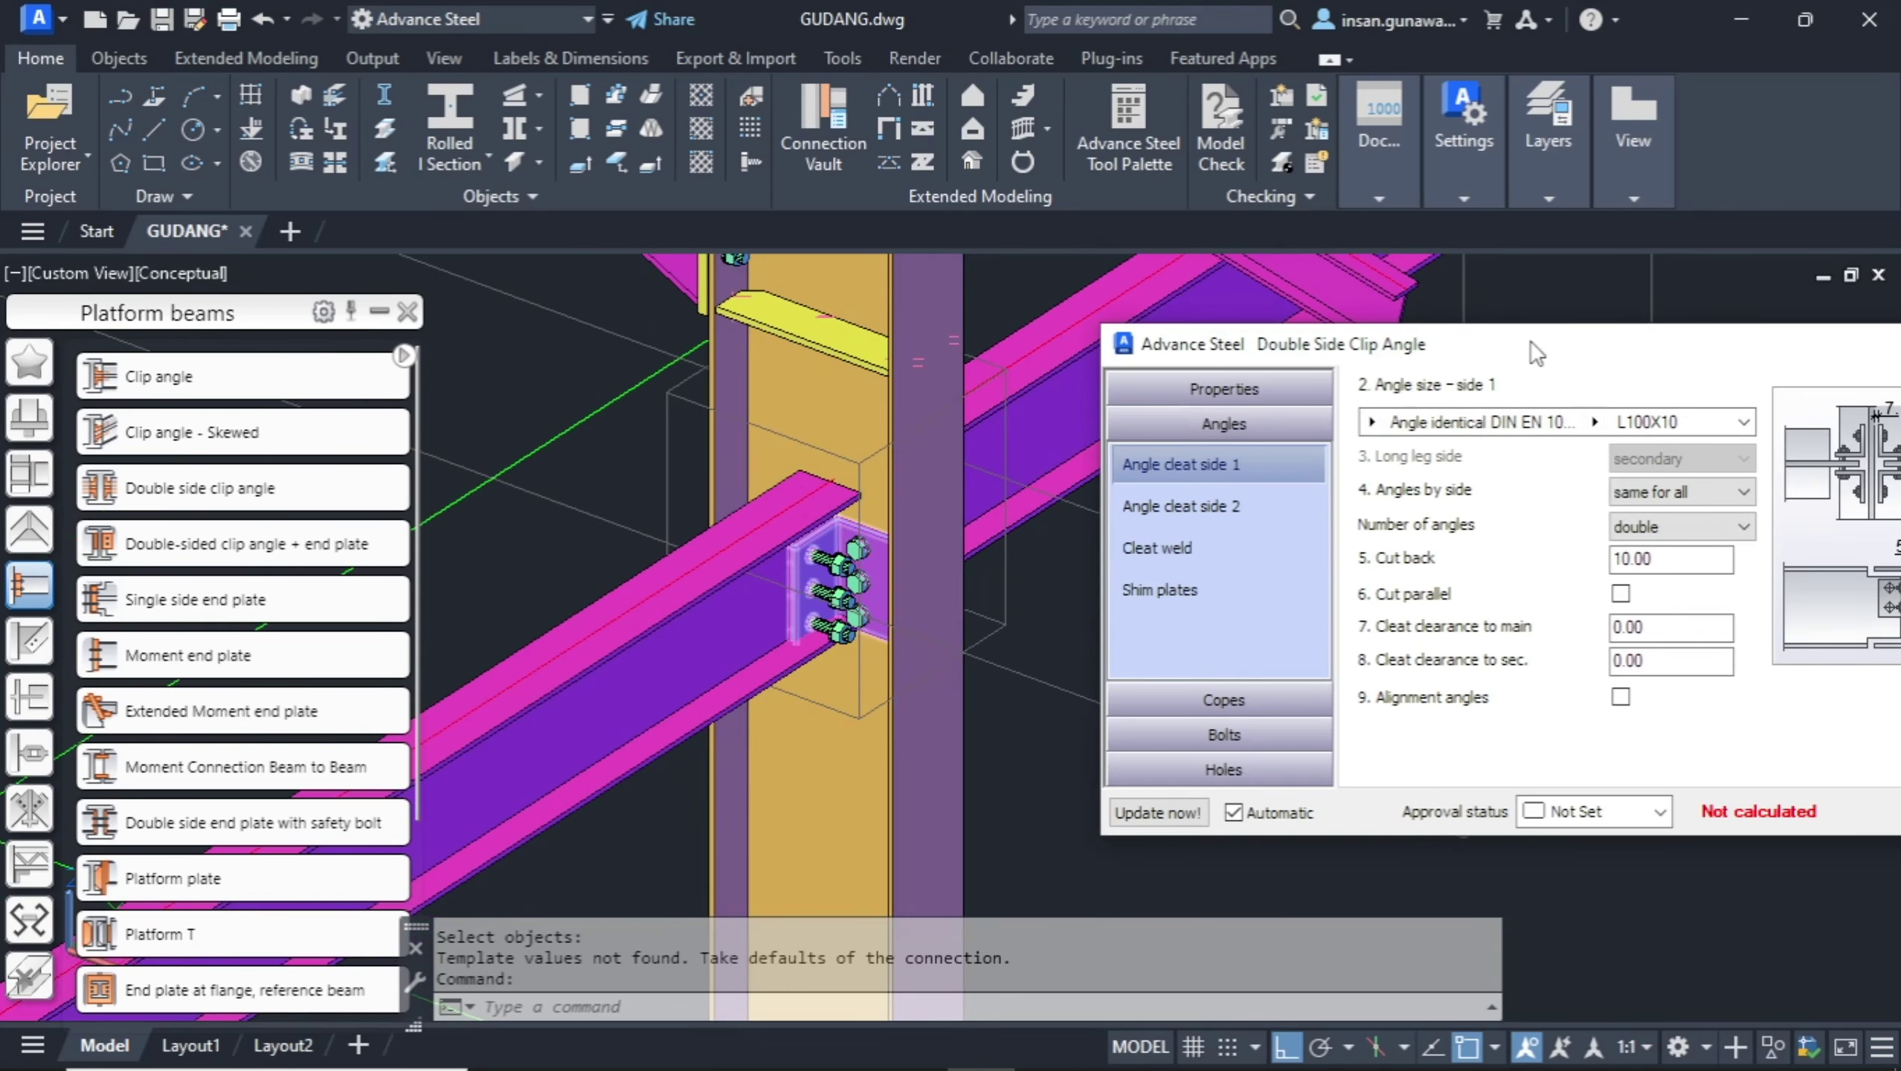
{"action": "left_click_drag", "start_coordinate": [1535, 352], "coordinate": [1436, 304]}
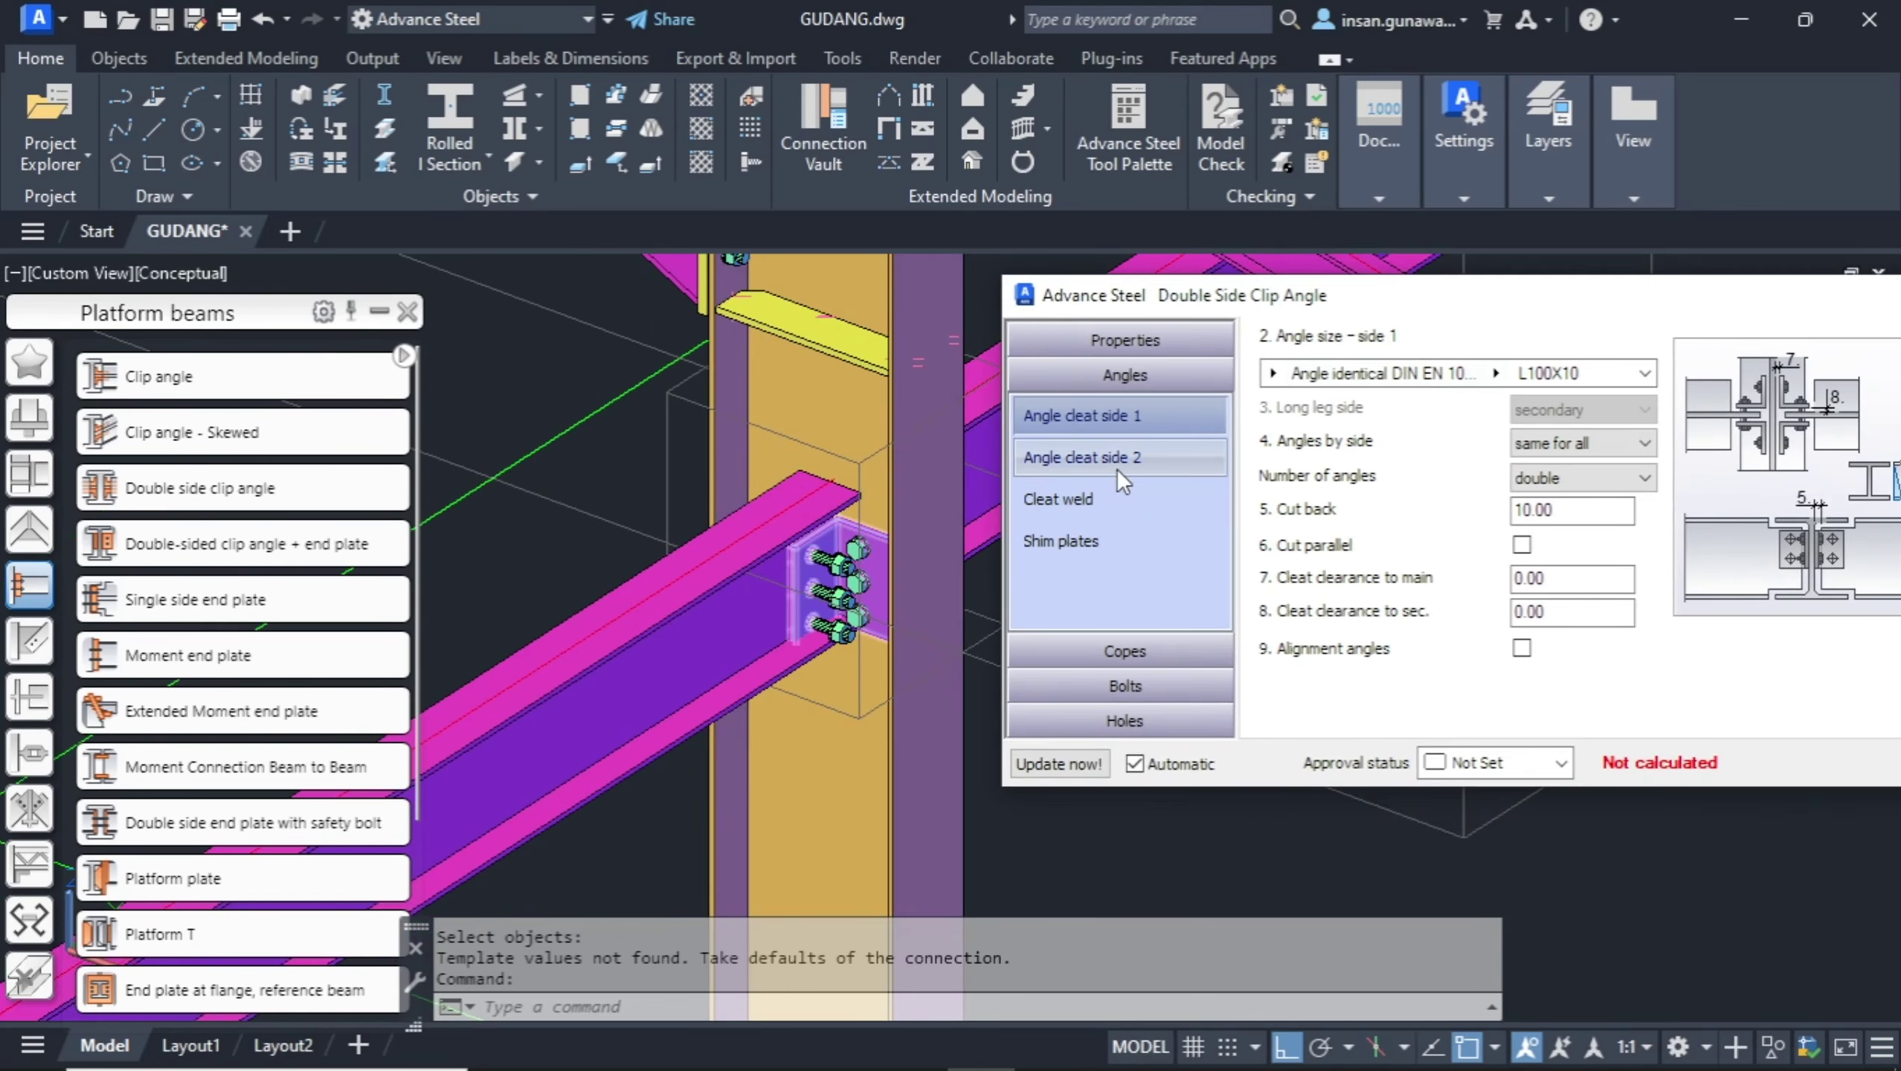
{"action": "left_click", "coordinate": [1124, 651]}
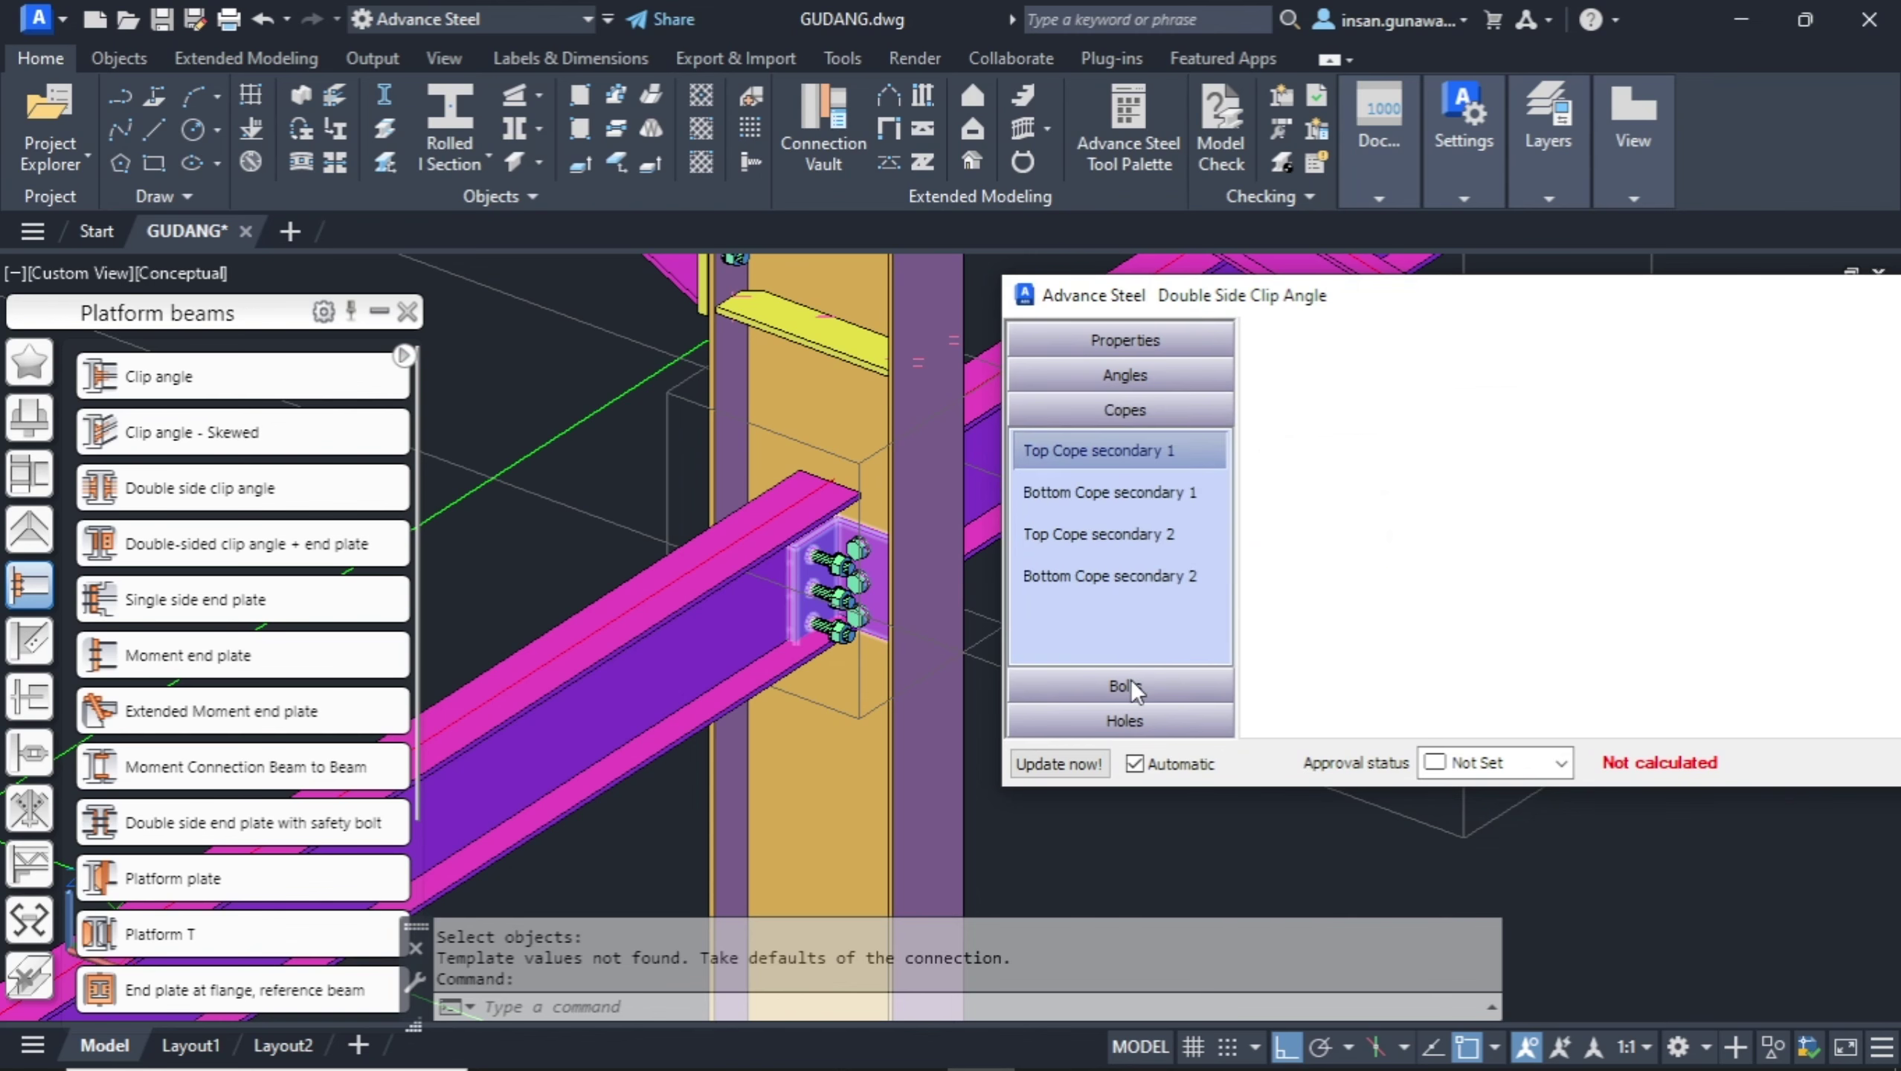
{"action": "left_click", "coordinate": [1129, 686]}
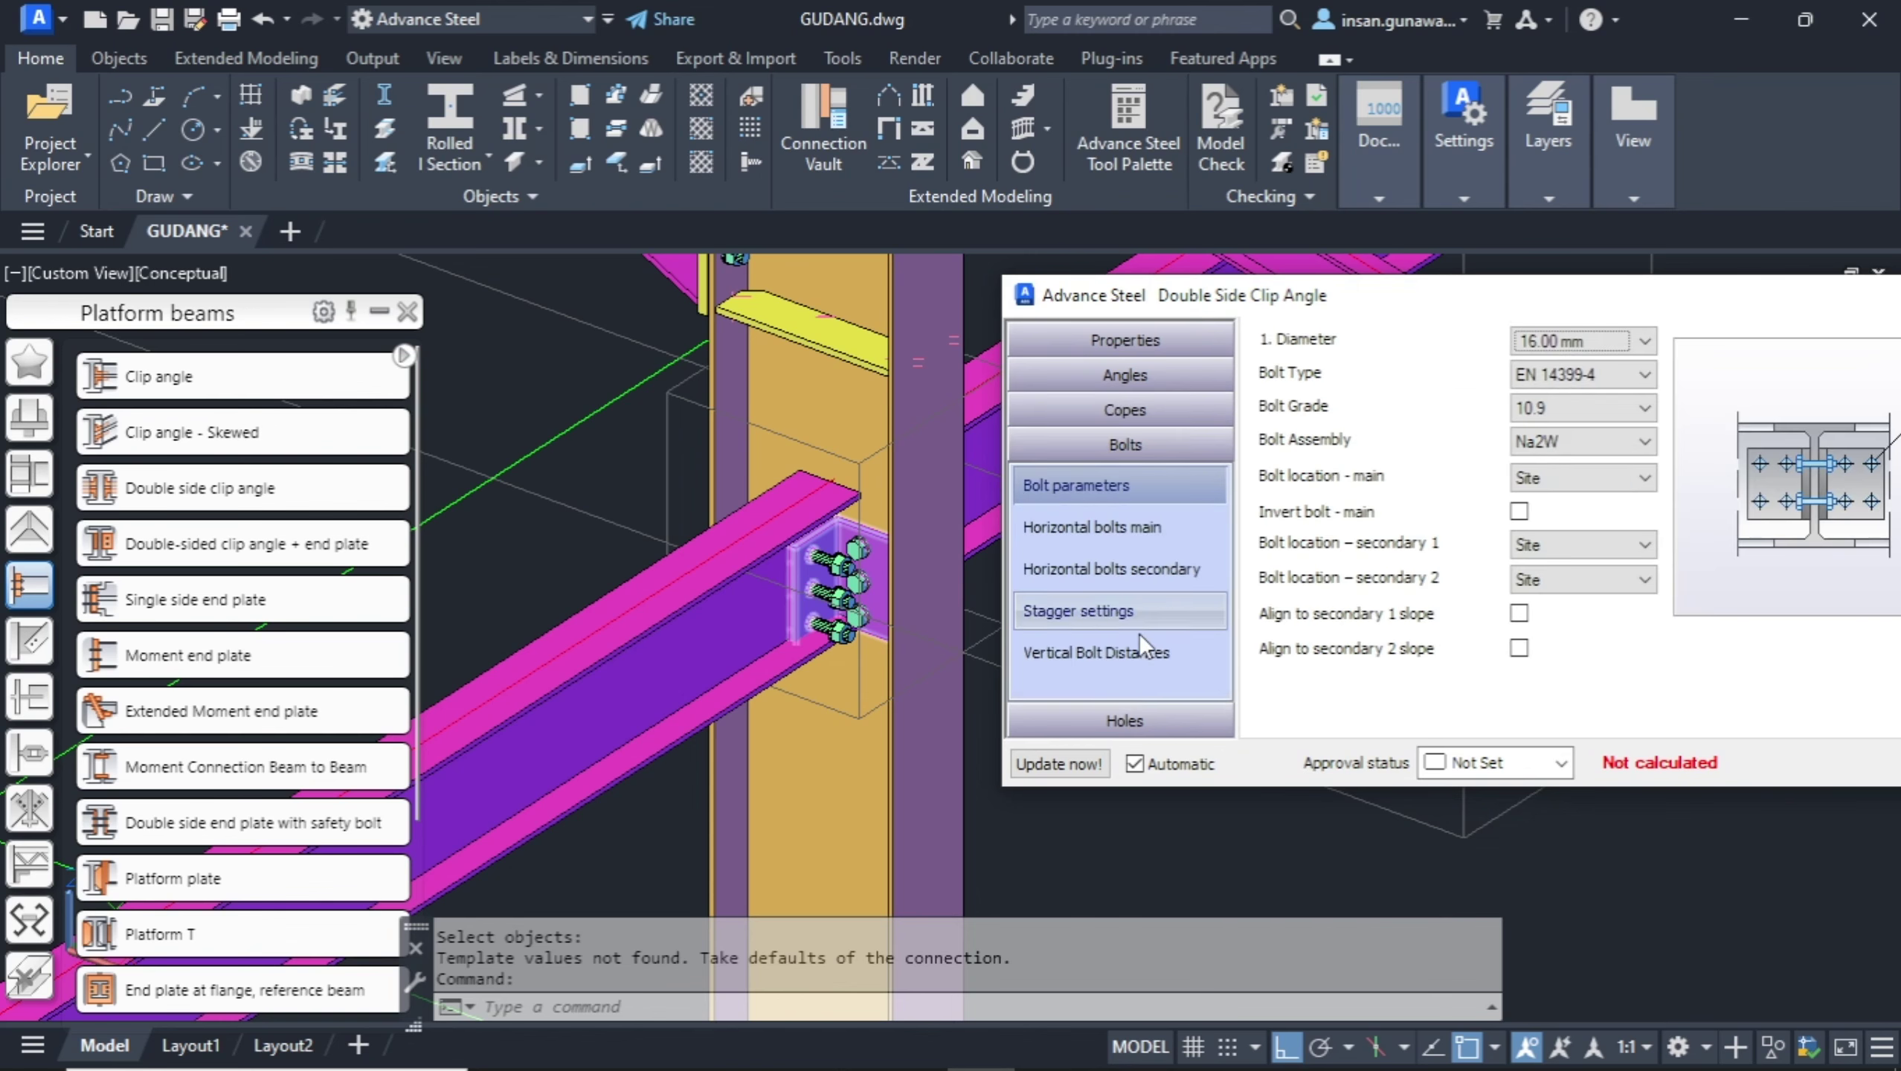
{"action": "left_click", "coordinate": [1146, 652]}
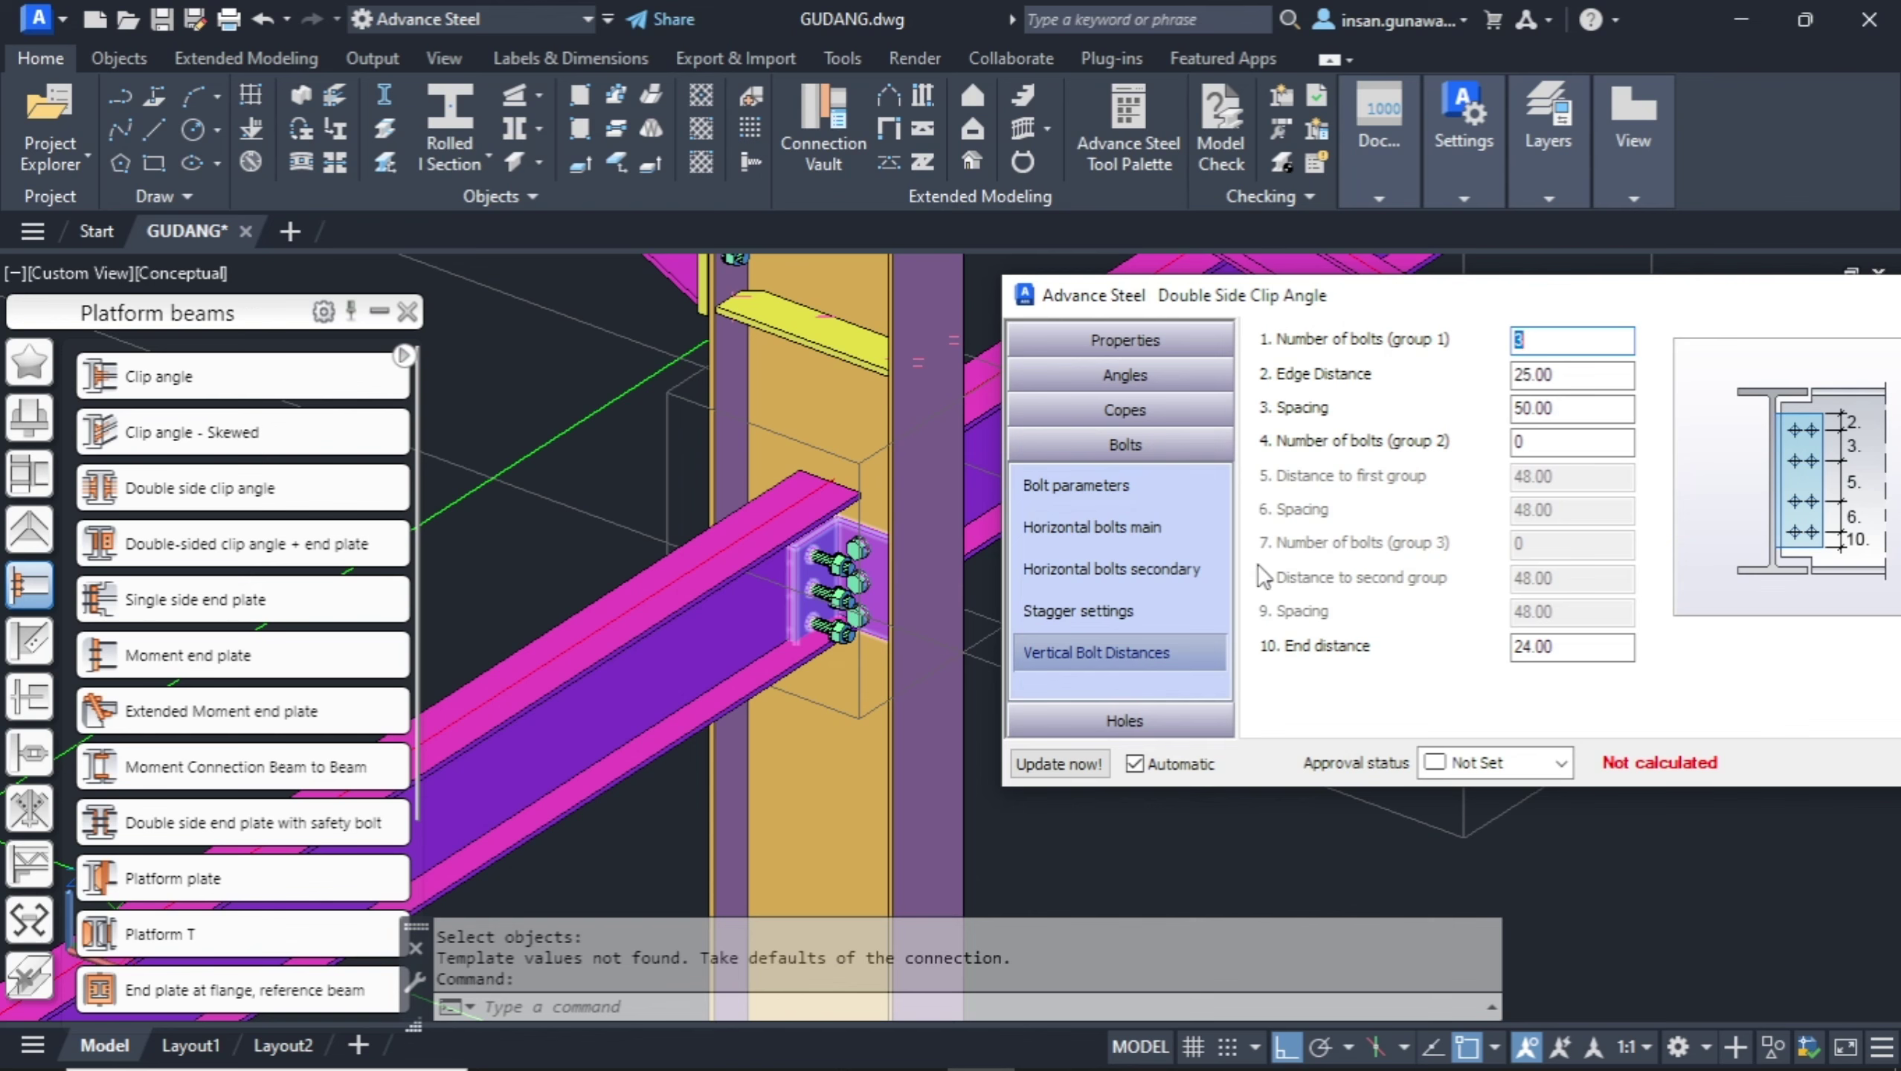
Set the double side clip angle's set out to middle in the stagger settings and inspect the joint.
{"action": "left_click", "coordinate": [1155, 610]}
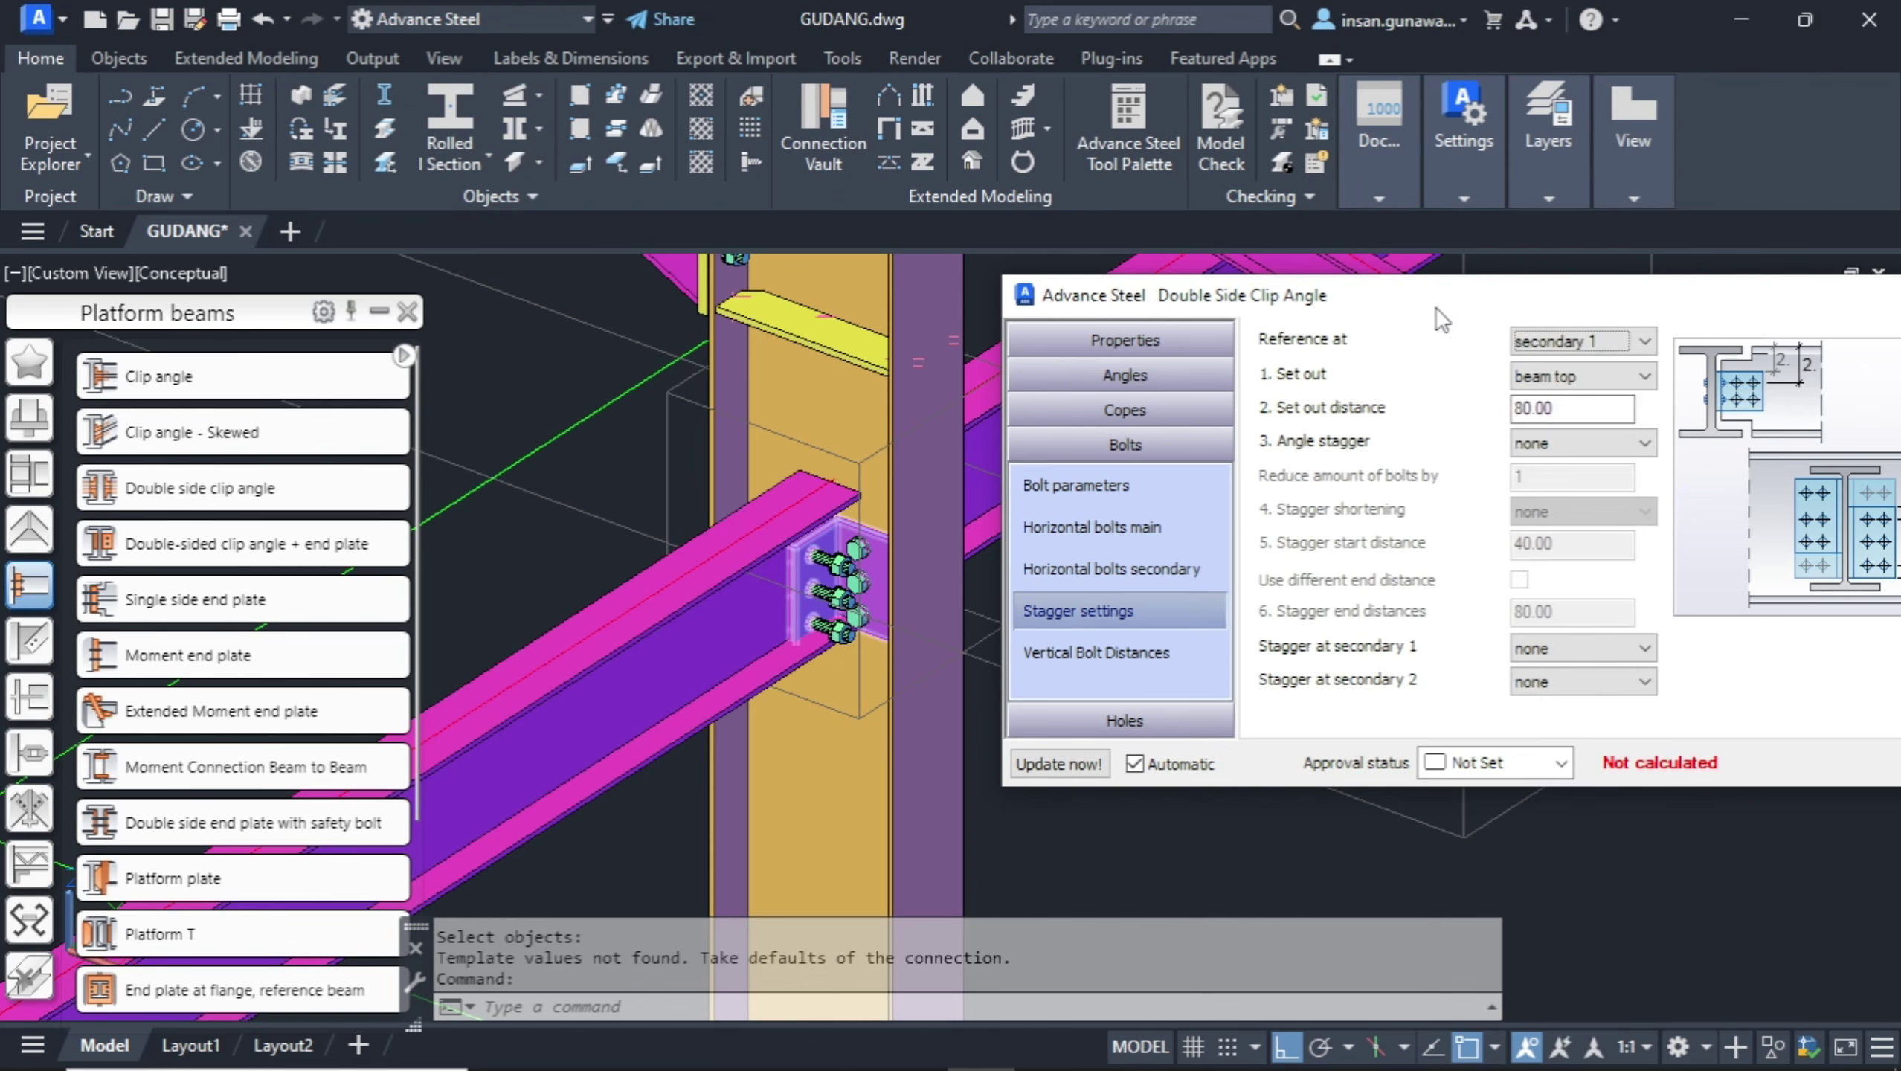
{"action": "left_click", "coordinate": [1643, 388]}
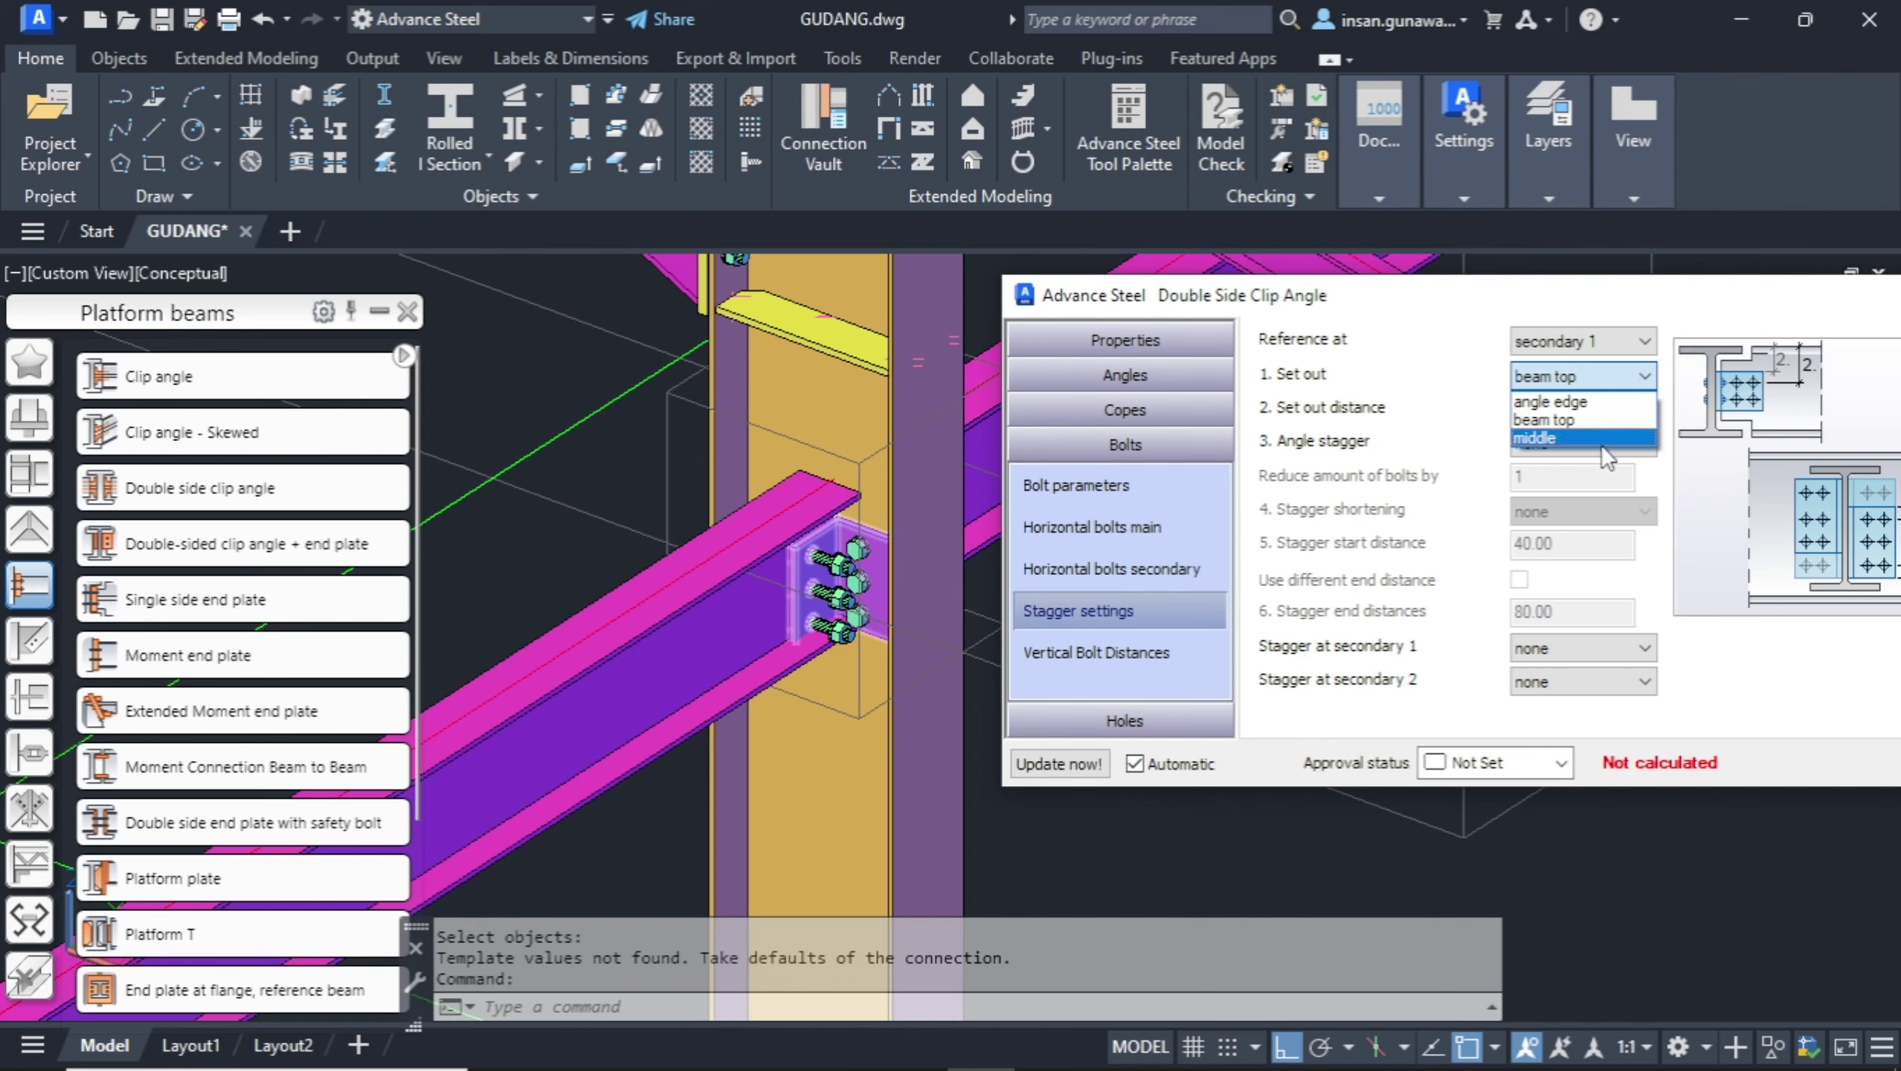
{"action": "left_click", "coordinate": [1601, 440]}
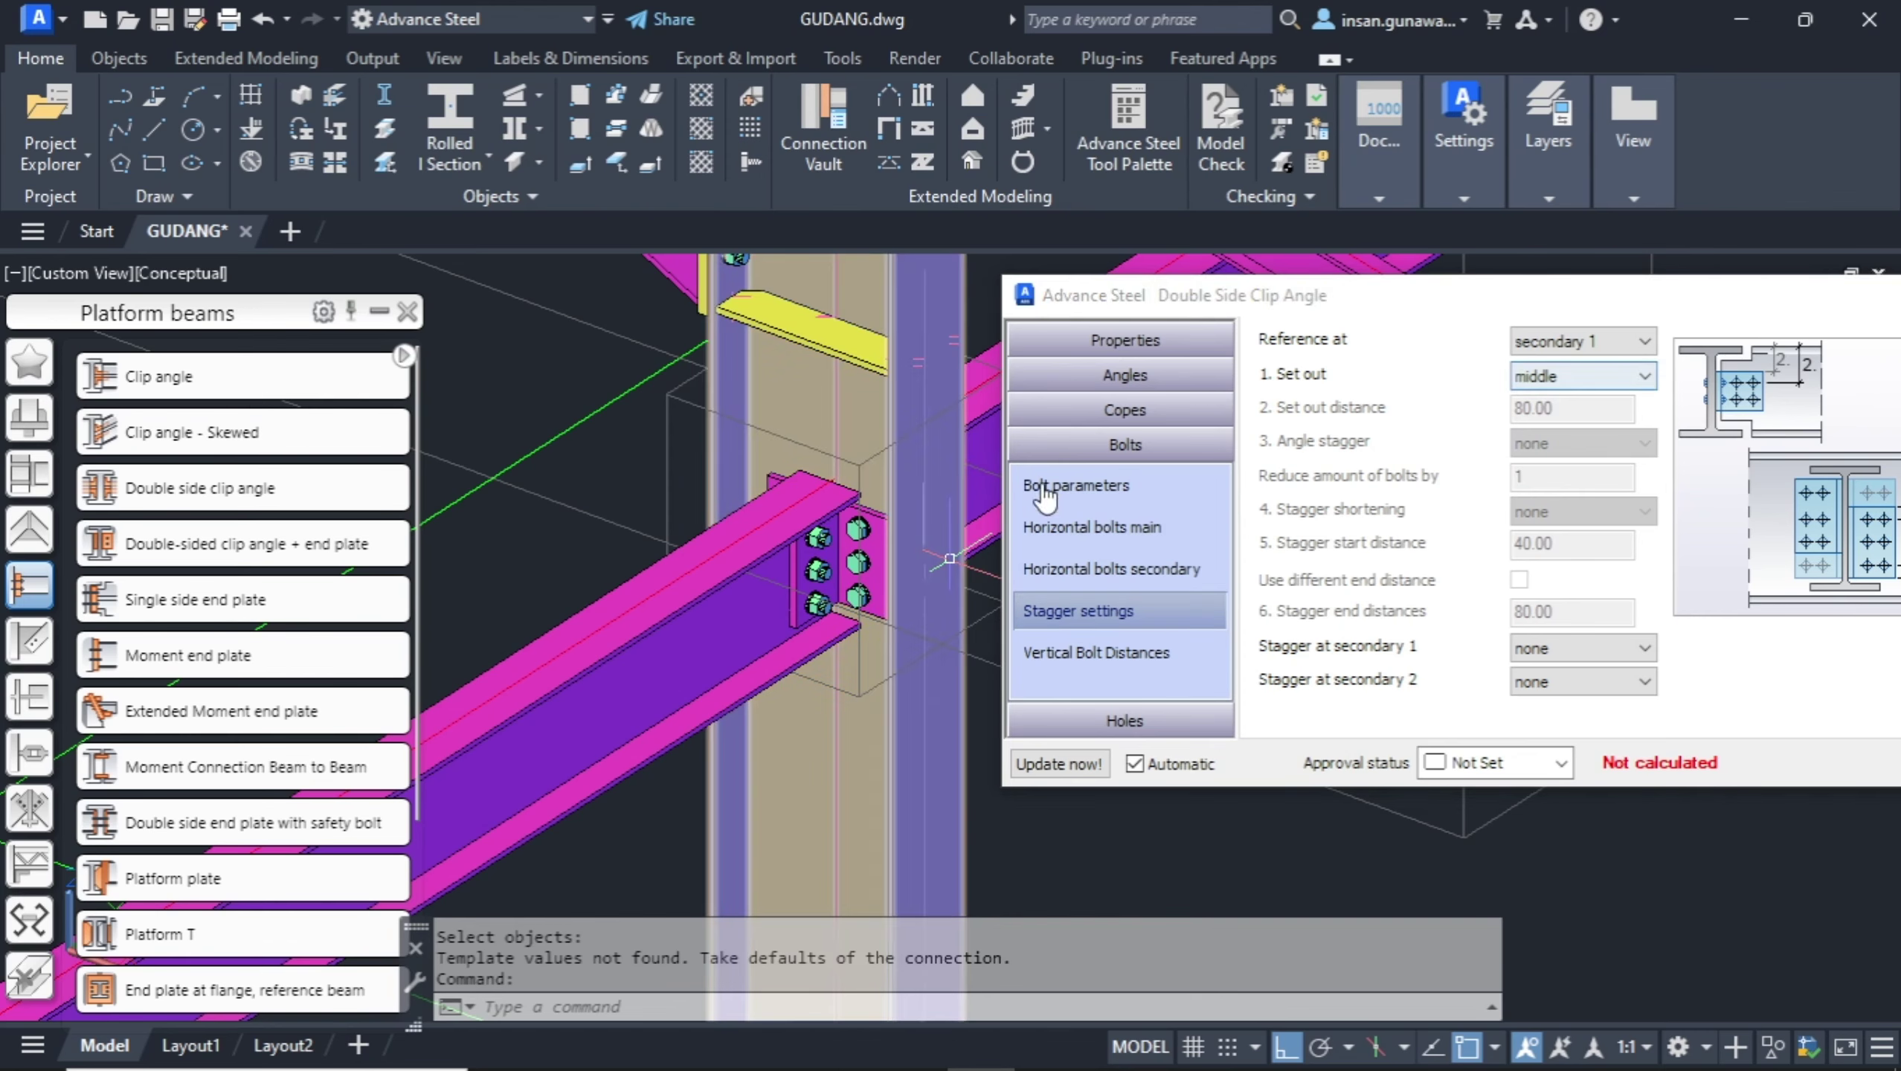
{"action": "middle_click_drag", "start_coordinate": [735, 511], "coordinate": [717, 444], "text": "shift"}
{"action": "middle_click_drag", "start_coordinate": [632, 455], "coordinate": [737, 489], "text": "shift"}
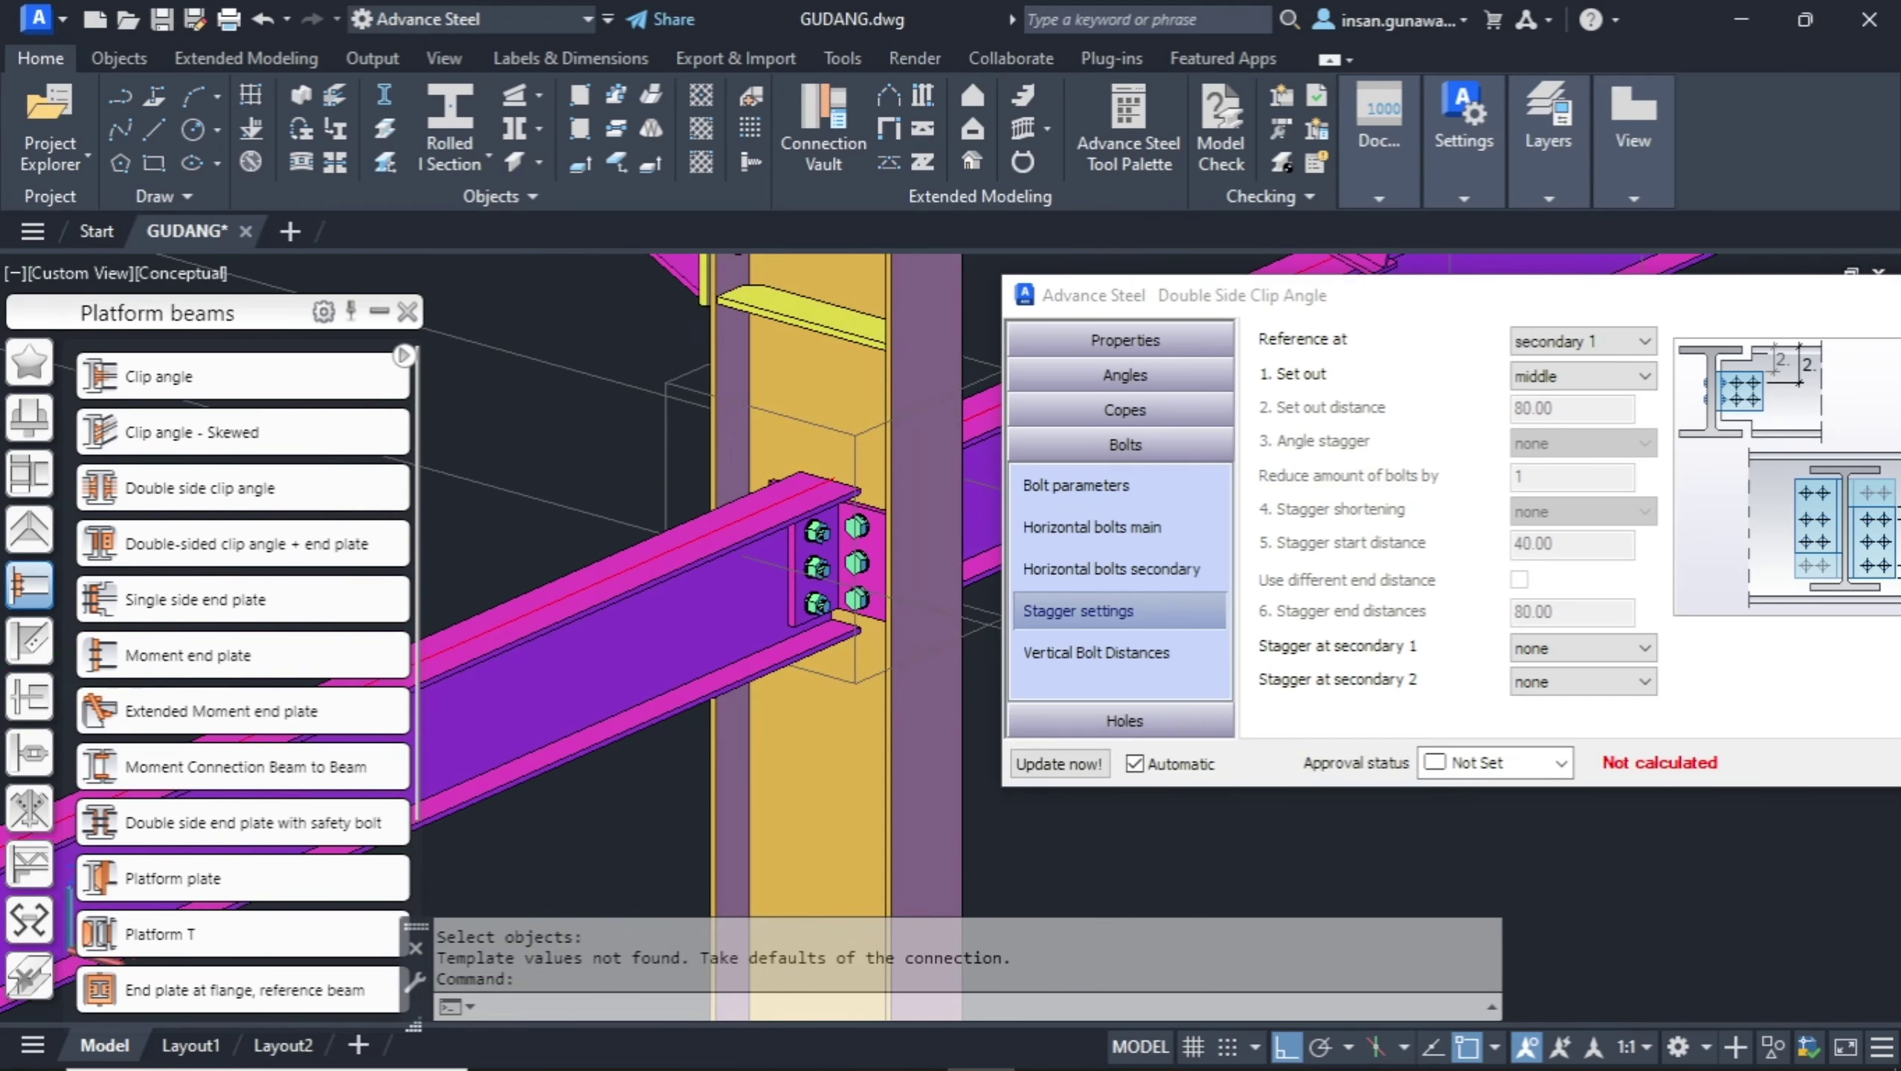
{"action": "left_click_drag", "start_coordinate": [1628, 307], "coordinate": [1458, 309]}
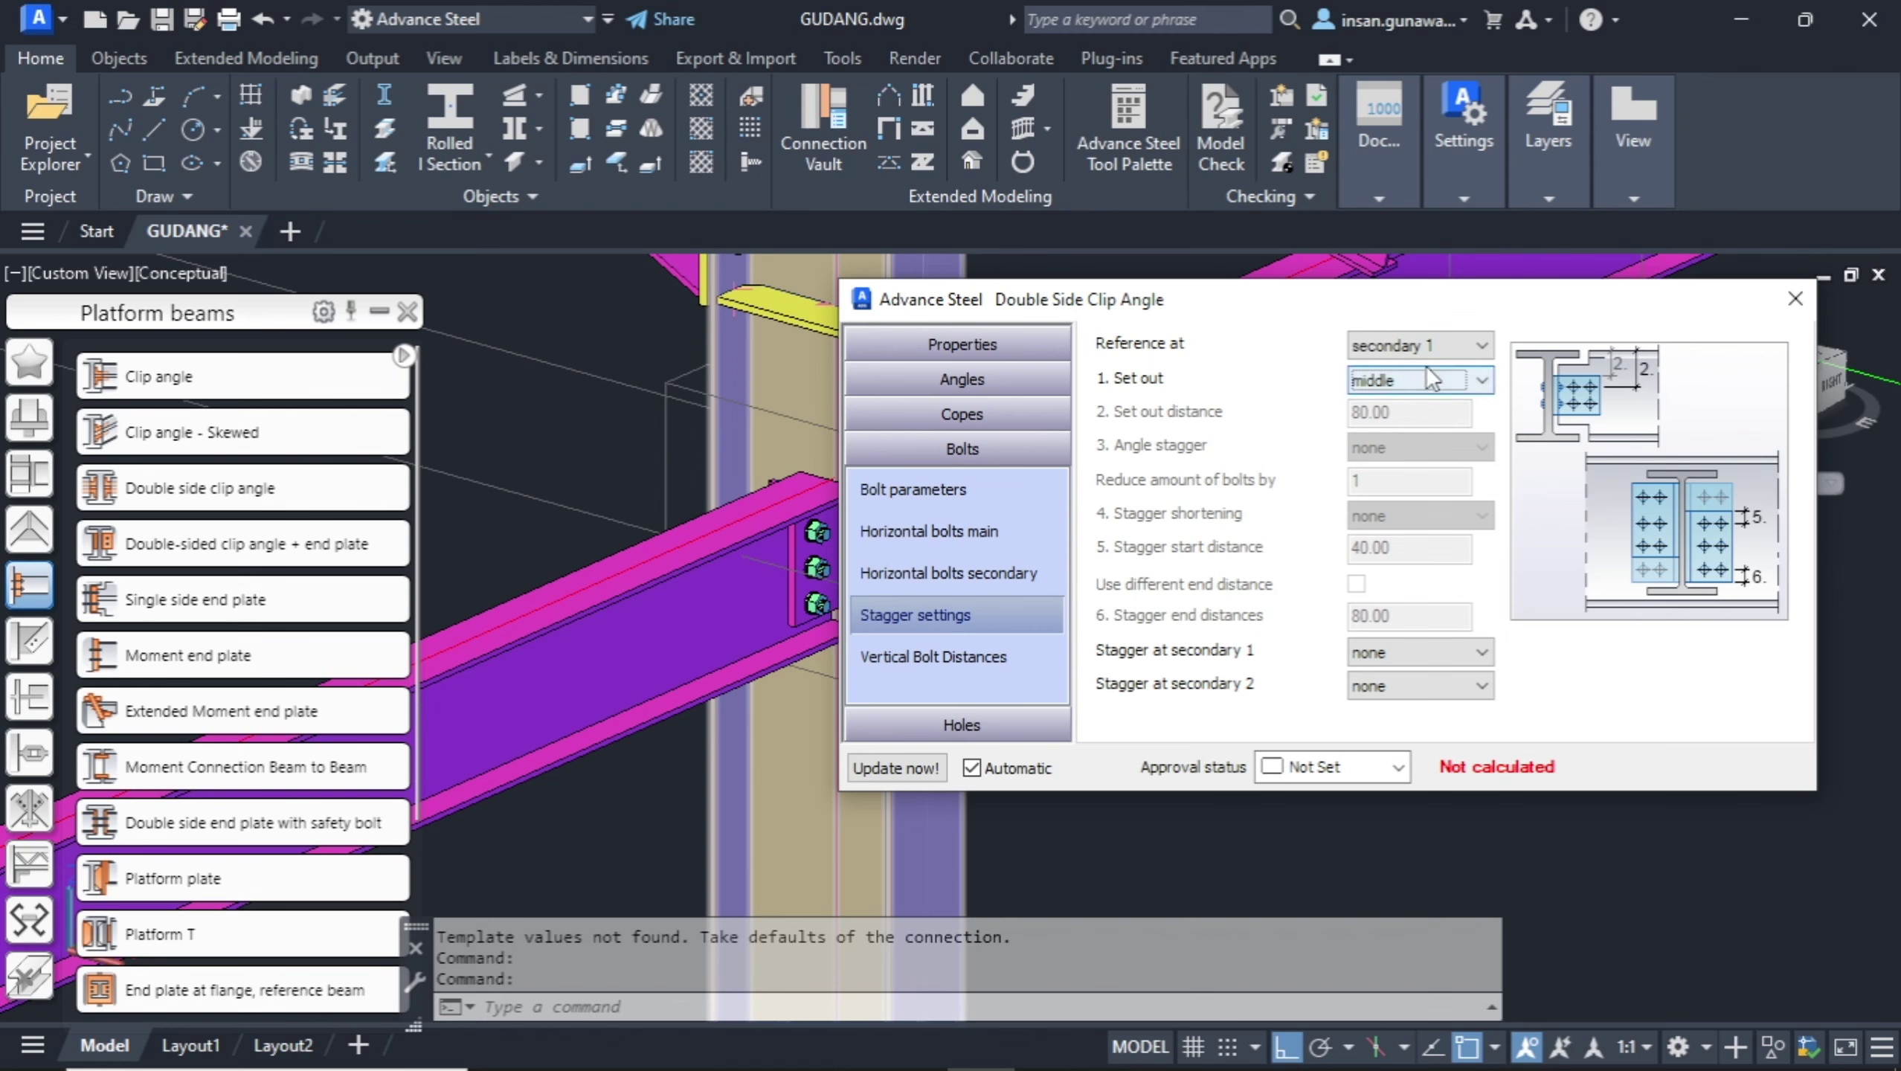
Review the double side clip angle's bolt parameters and secondary horizontal bolt settings, close its properties, and inspect the whole frame.
{"action": "left_click", "coordinate": [985, 452]}
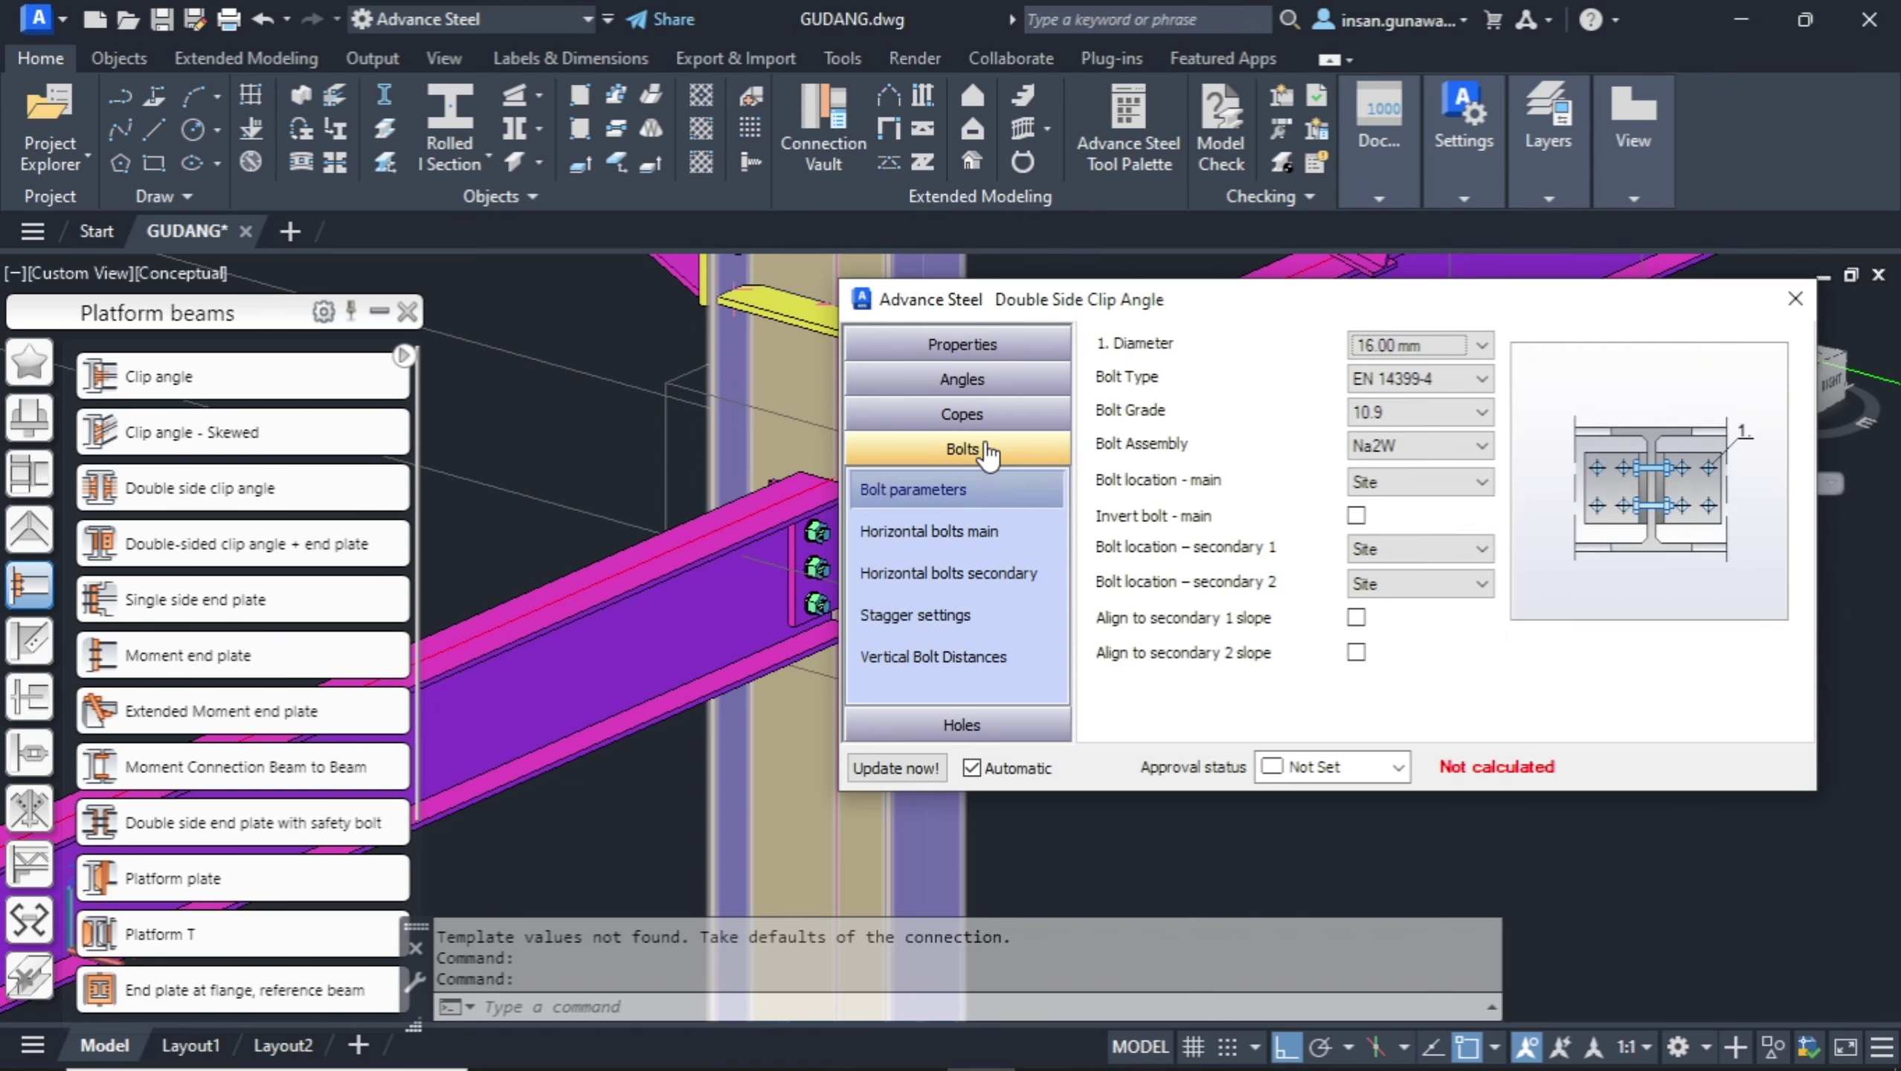
{"action": "left_click", "coordinate": [971, 572]}
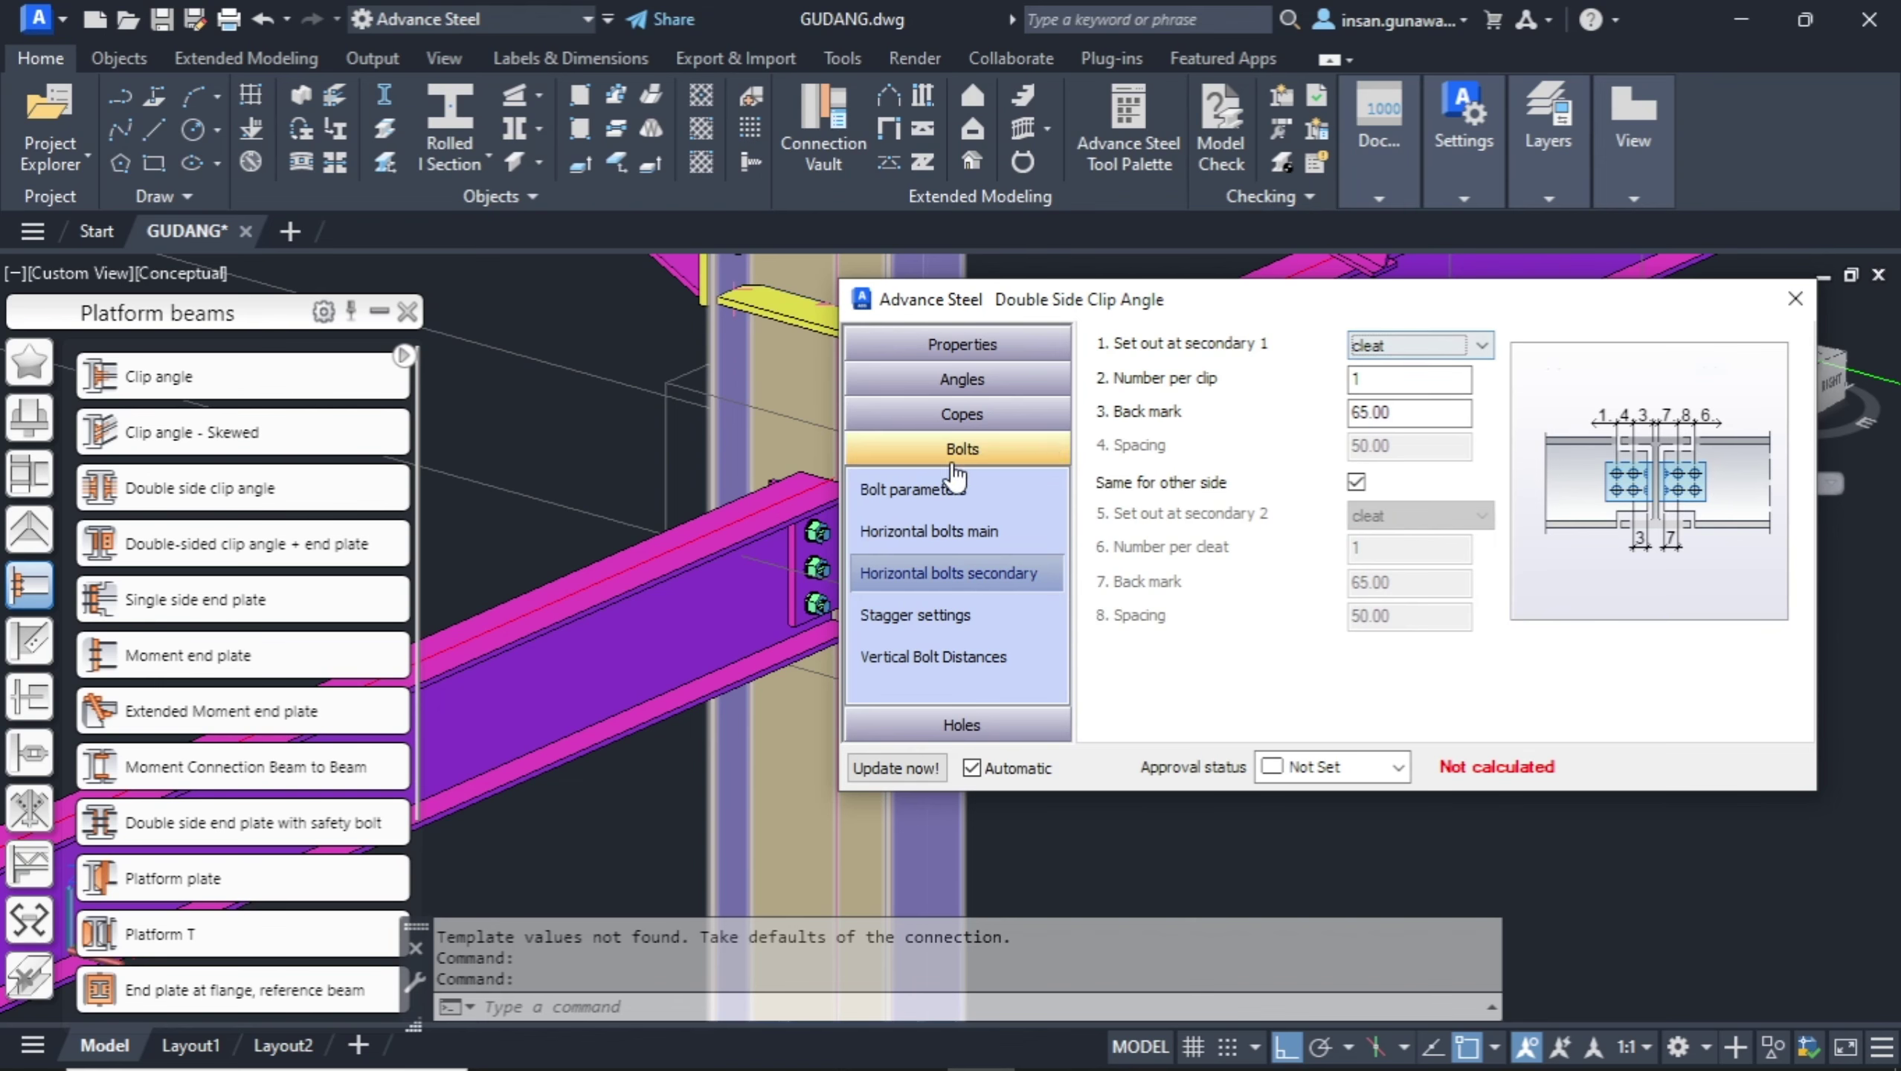
{"action": "left_click_drag", "start_coordinate": [1198, 297], "coordinate": [1313, 311]}
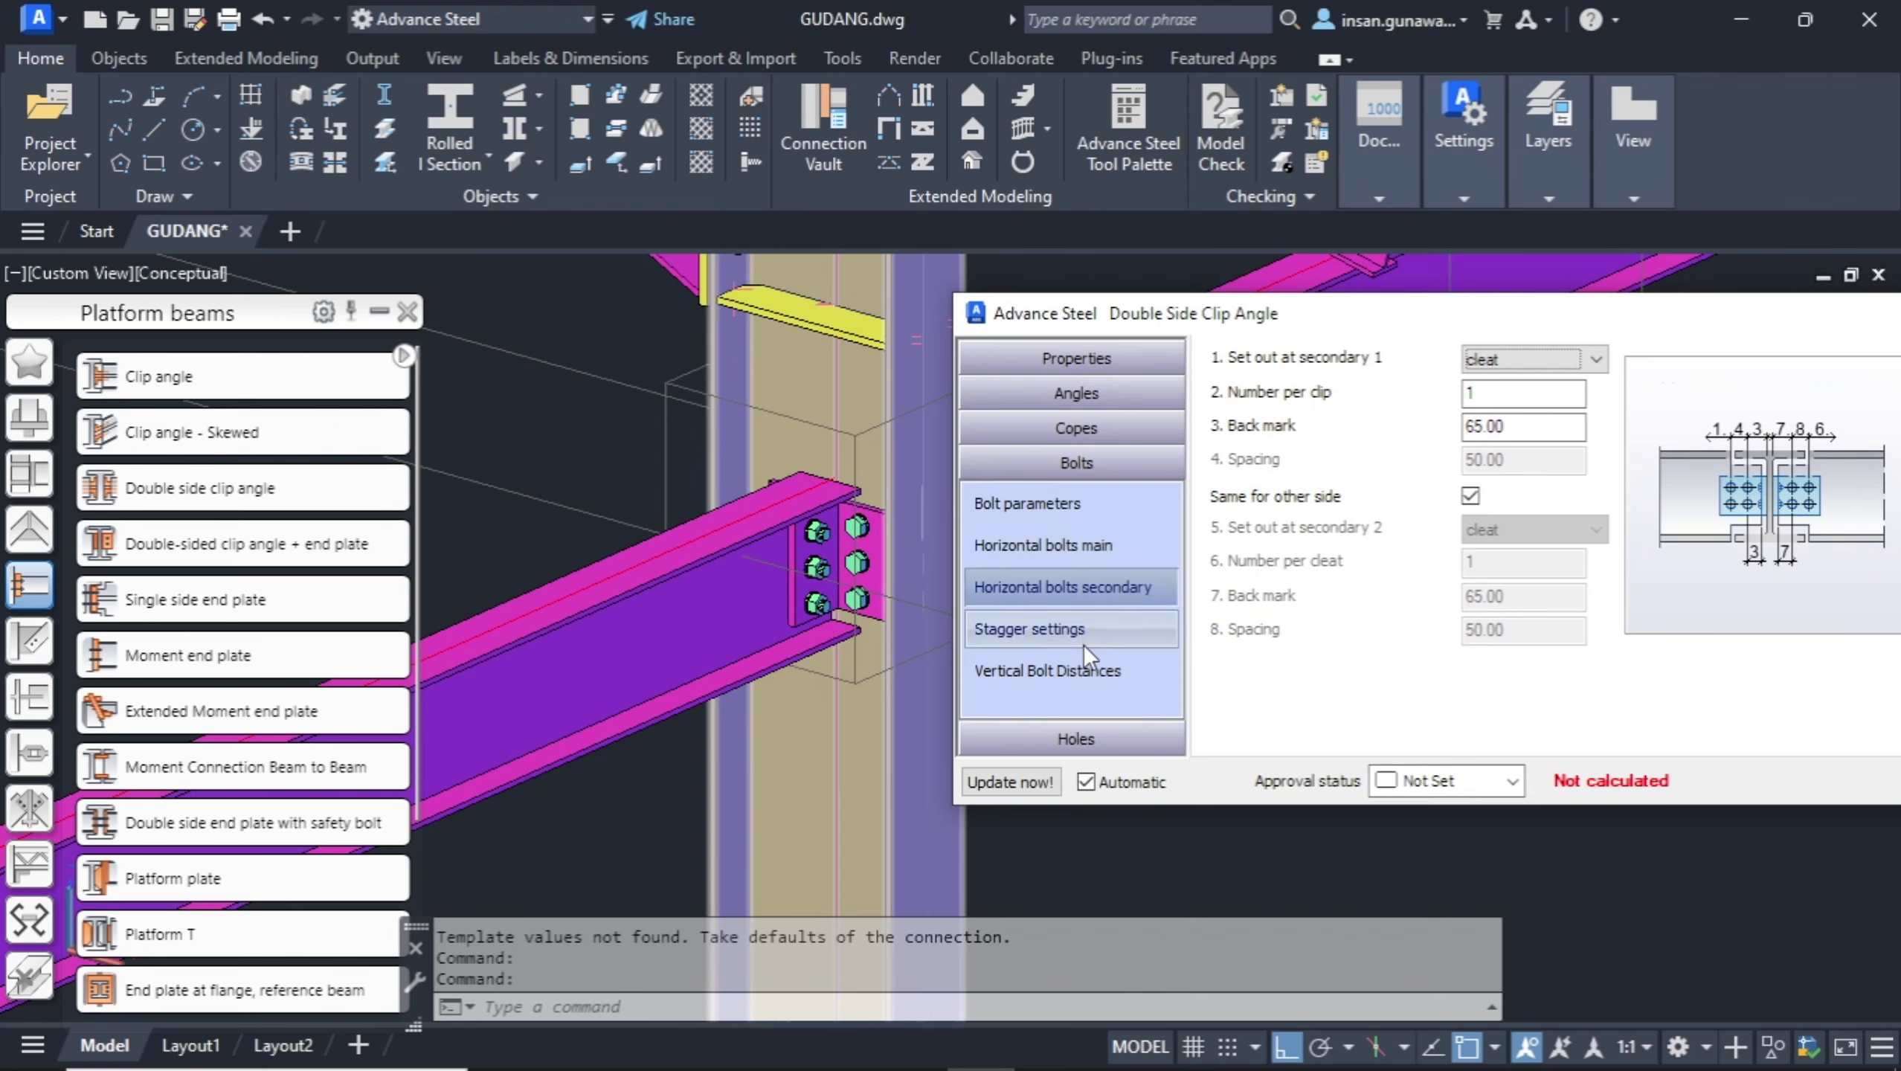
{"action": "left_click_drag", "start_coordinate": [1702, 319], "coordinate": [1446, 343]}
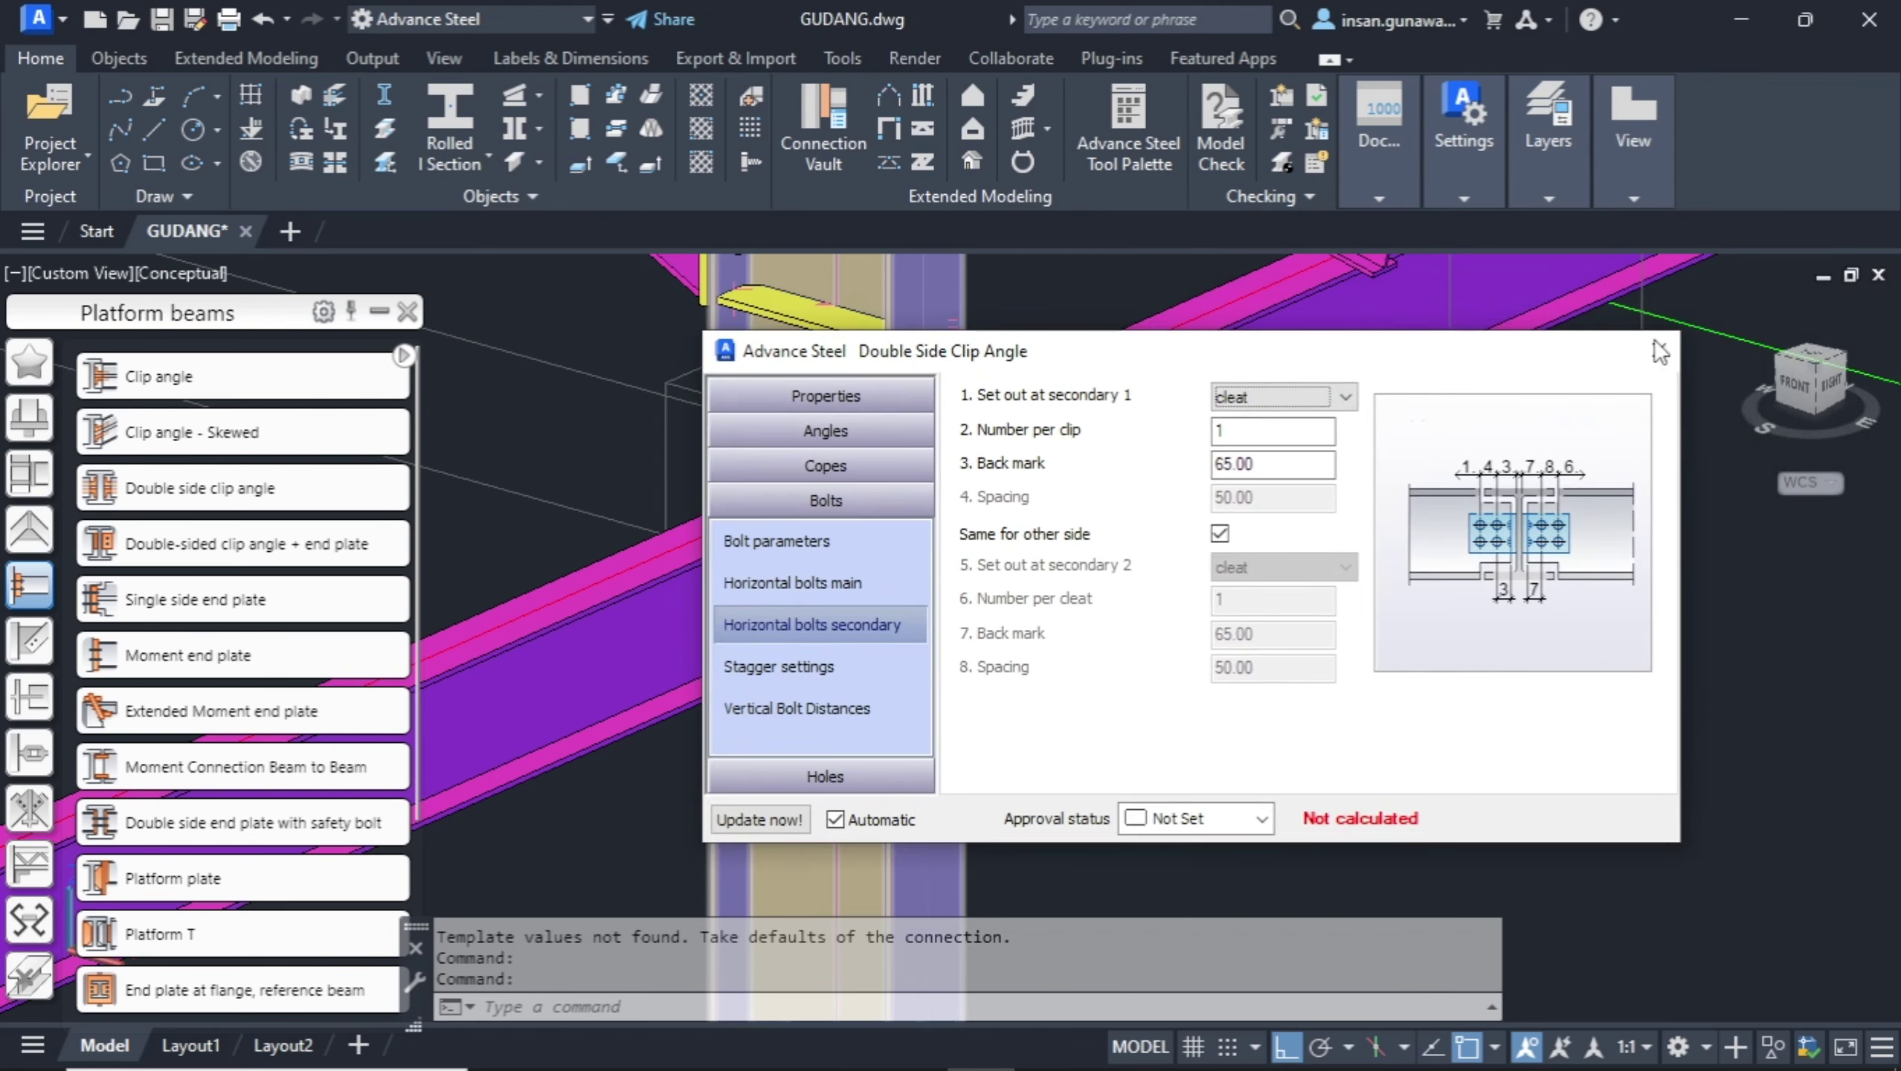
{"action": "left_click", "coordinate": [1662, 343]}
{"action": "scroll", "coordinate": [1342, 553], "scroll_direction": "down", "scroll_amount": 10}
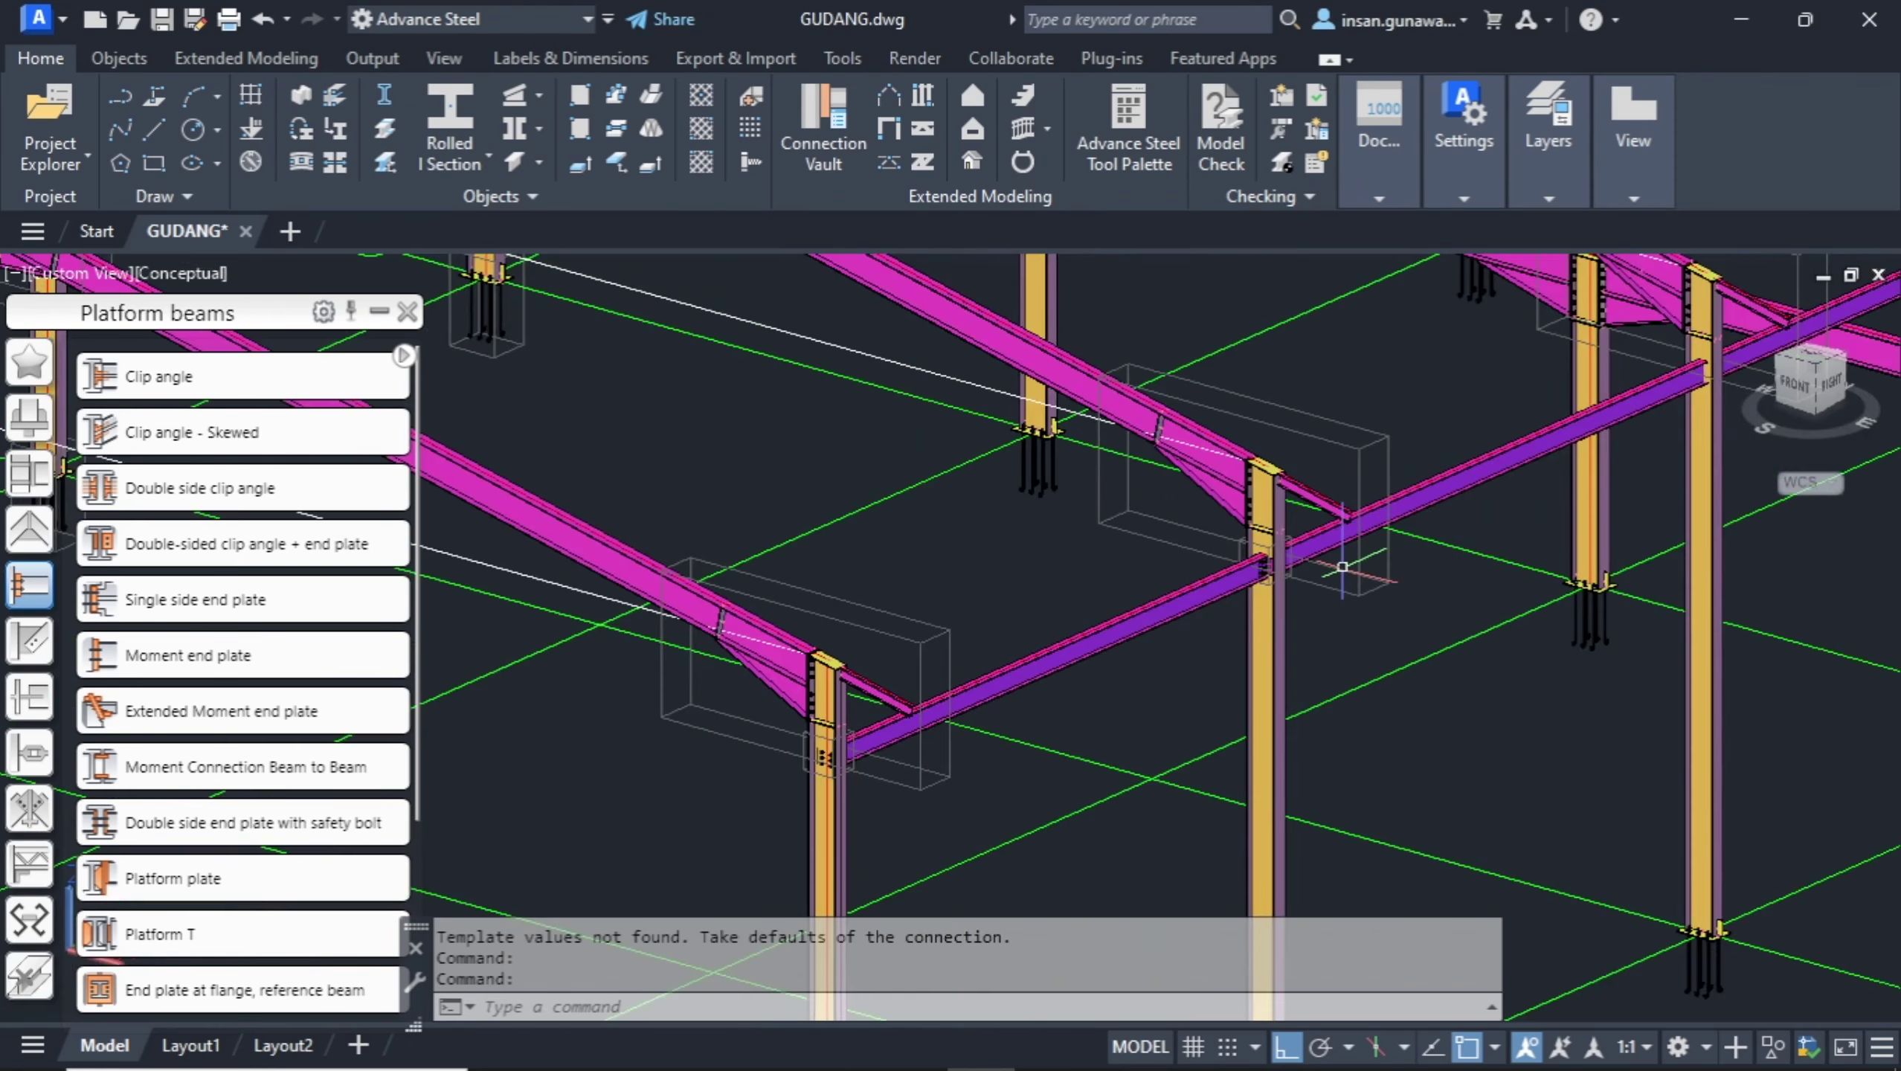
{"action": "scroll", "coordinate": [1274, 597], "scroll_direction": "up", "scroll_amount": 5}
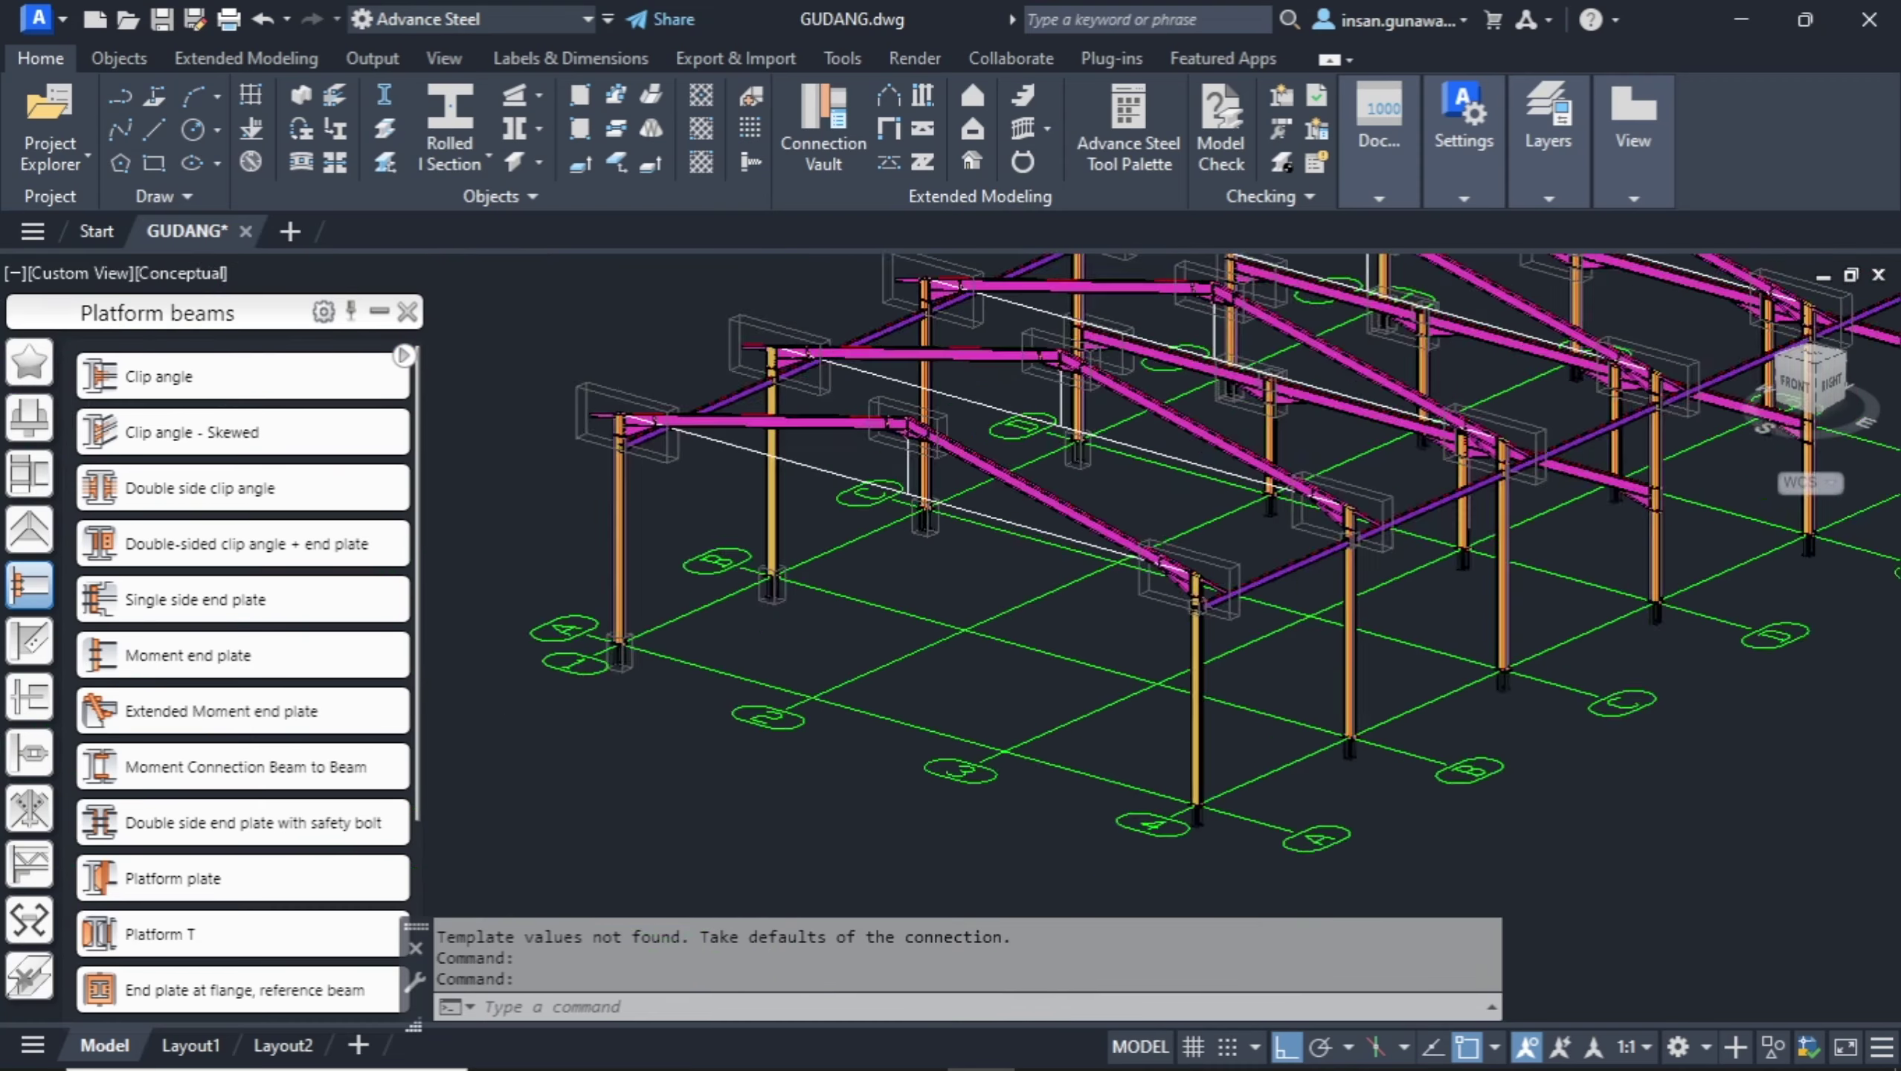
{"action": "middle_click_drag", "start_coordinate": [1280, 638], "coordinate": [883, 892]}
{"action": "scroll", "coordinate": [1551, 497], "scroll_direction": "down", "scroll_amount": 5}
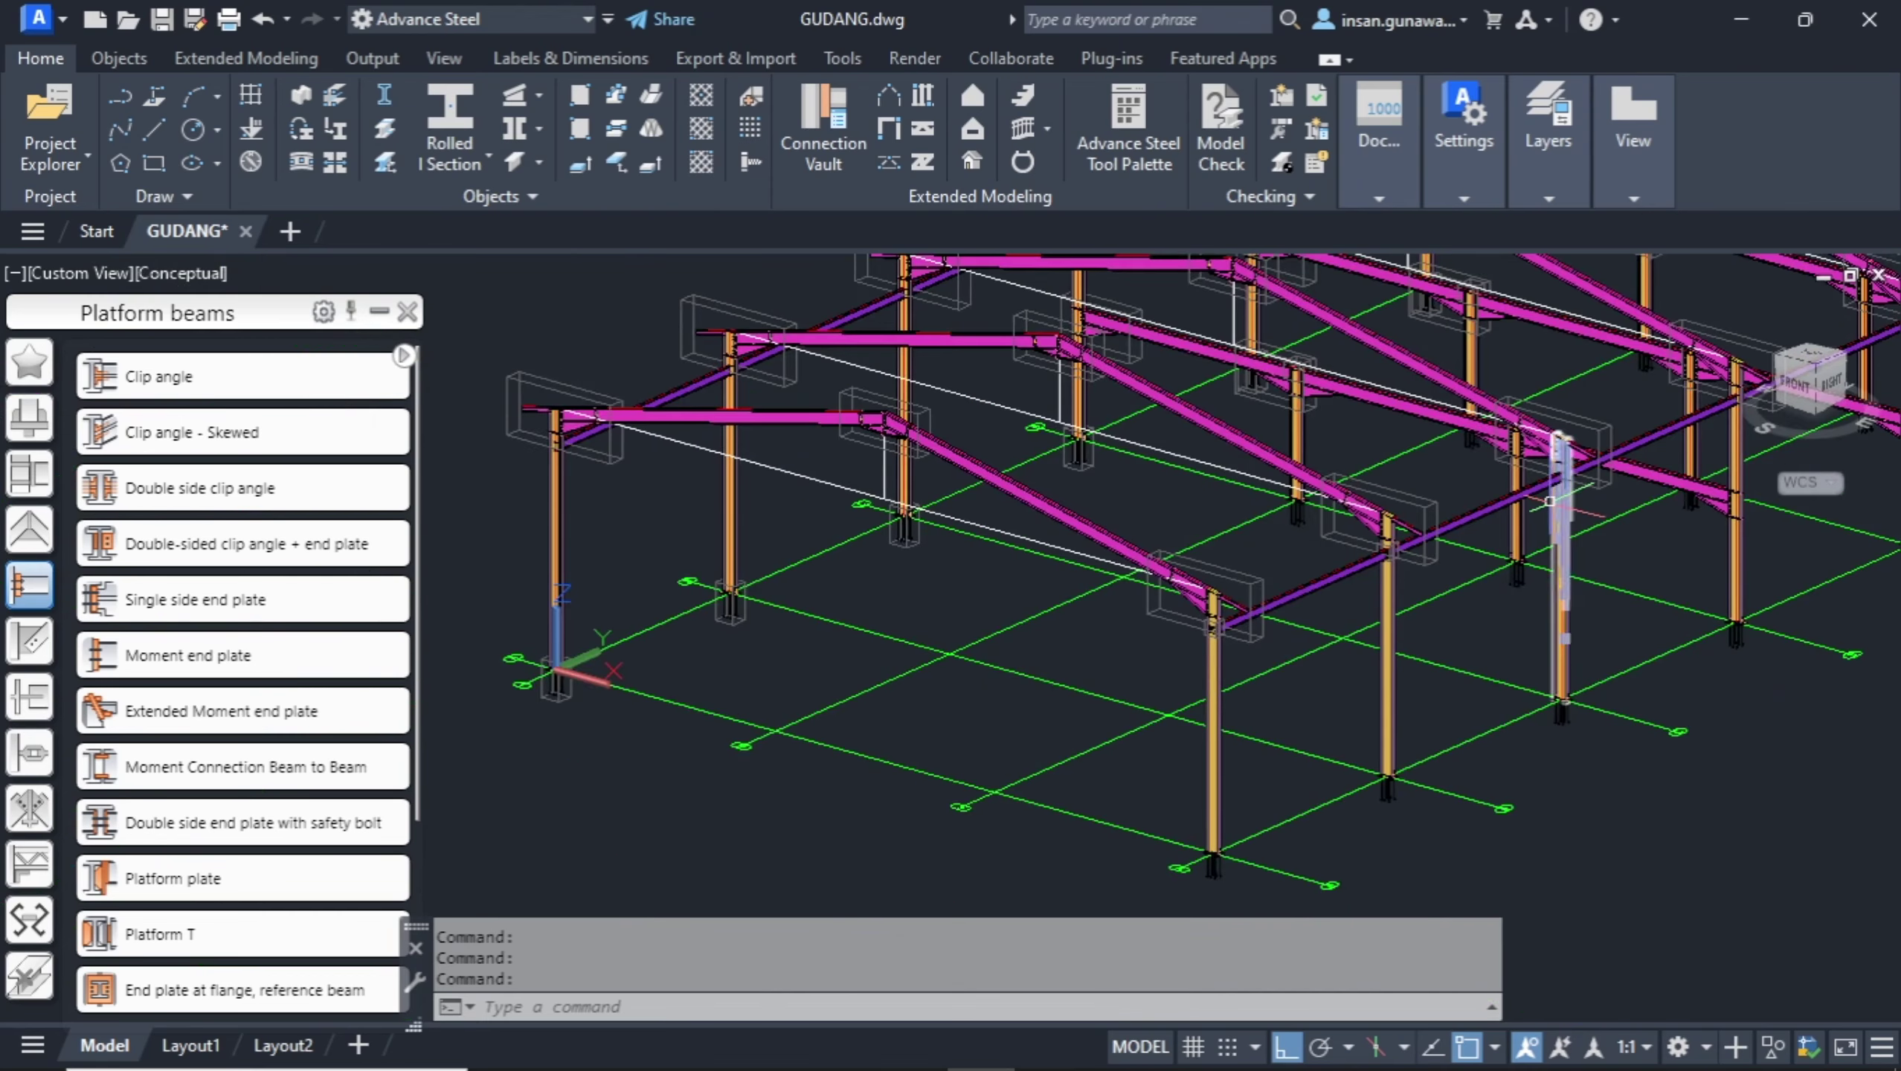
{"action": "scroll", "coordinate": [1540, 506], "scroll_direction": "down", "scroll_amount": 2}
{"action": "middle_click_drag", "start_coordinate": [1536, 522], "coordinate": [1374, 675]}
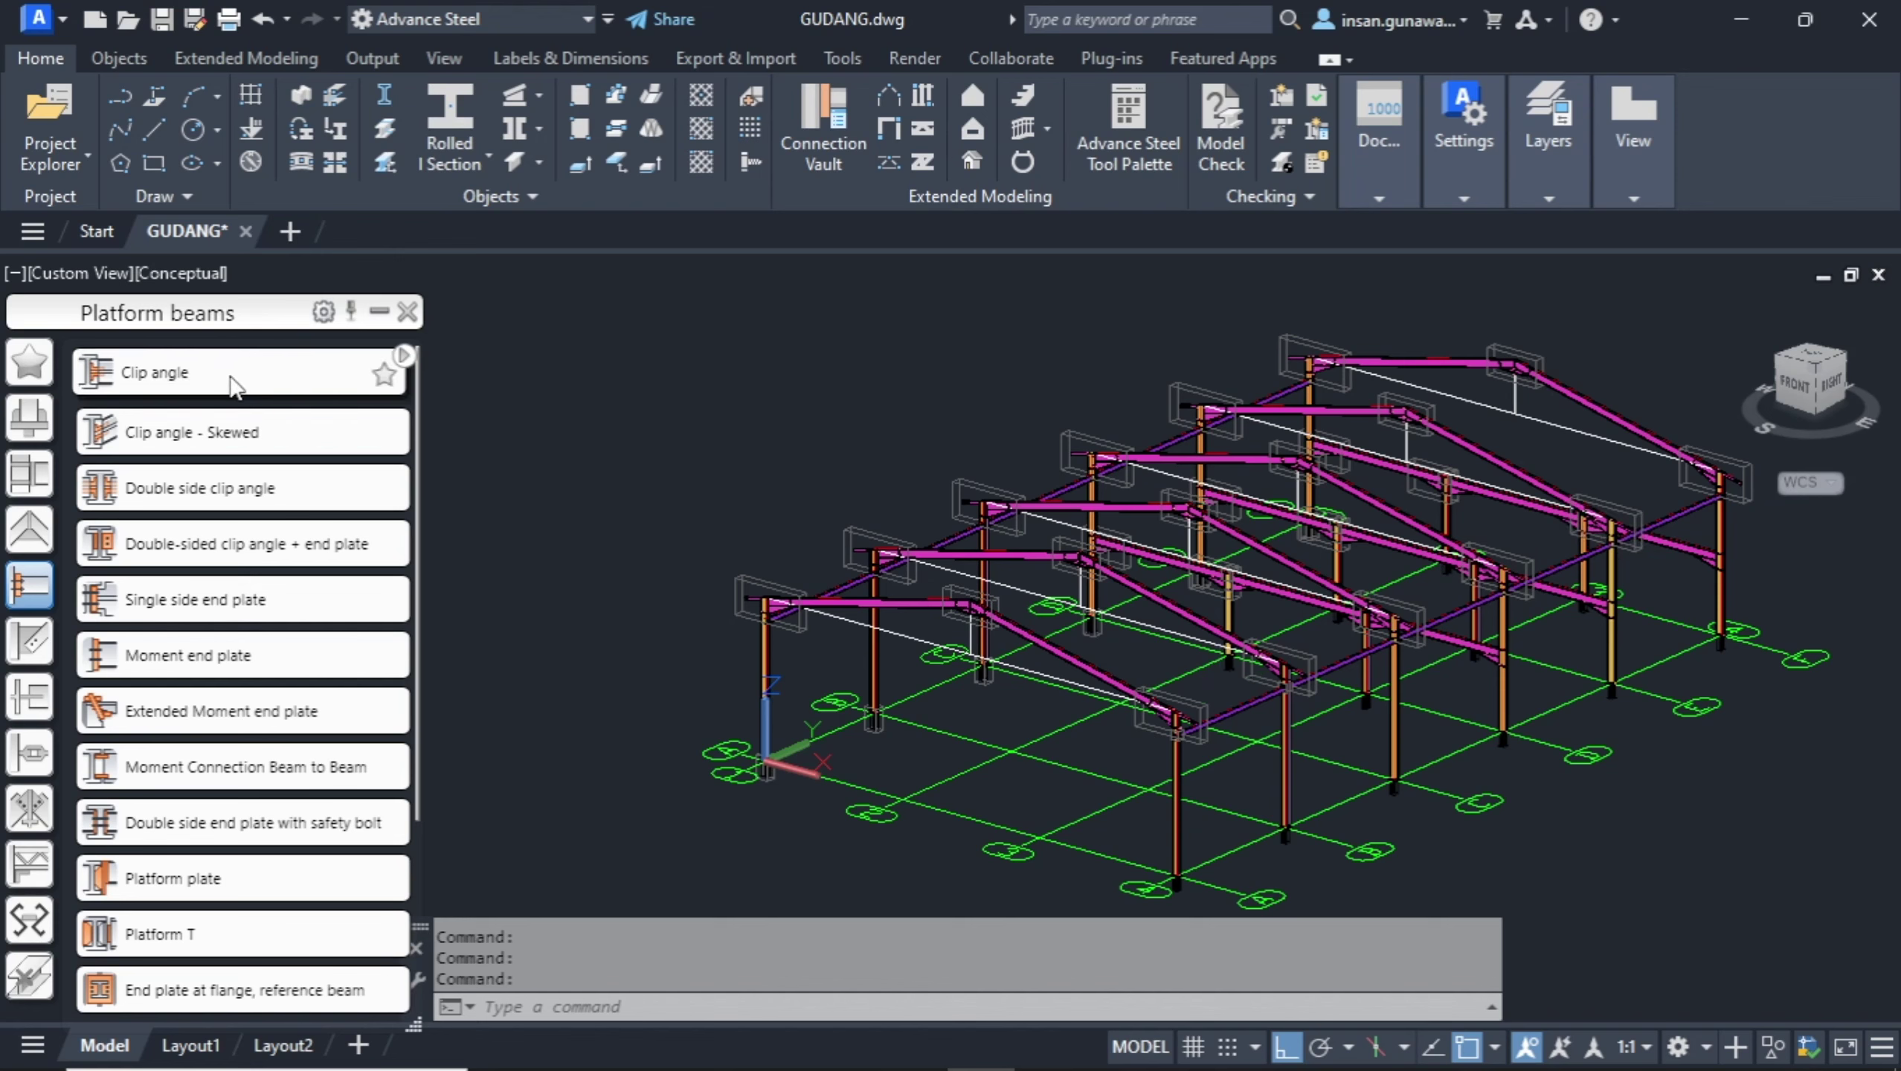
Replace the Connection Vault with the Advance Steel Tool Palette and select the corner column's clip angle joint as the template to transfer.
{"action": "left_click", "coordinate": [405, 310]}
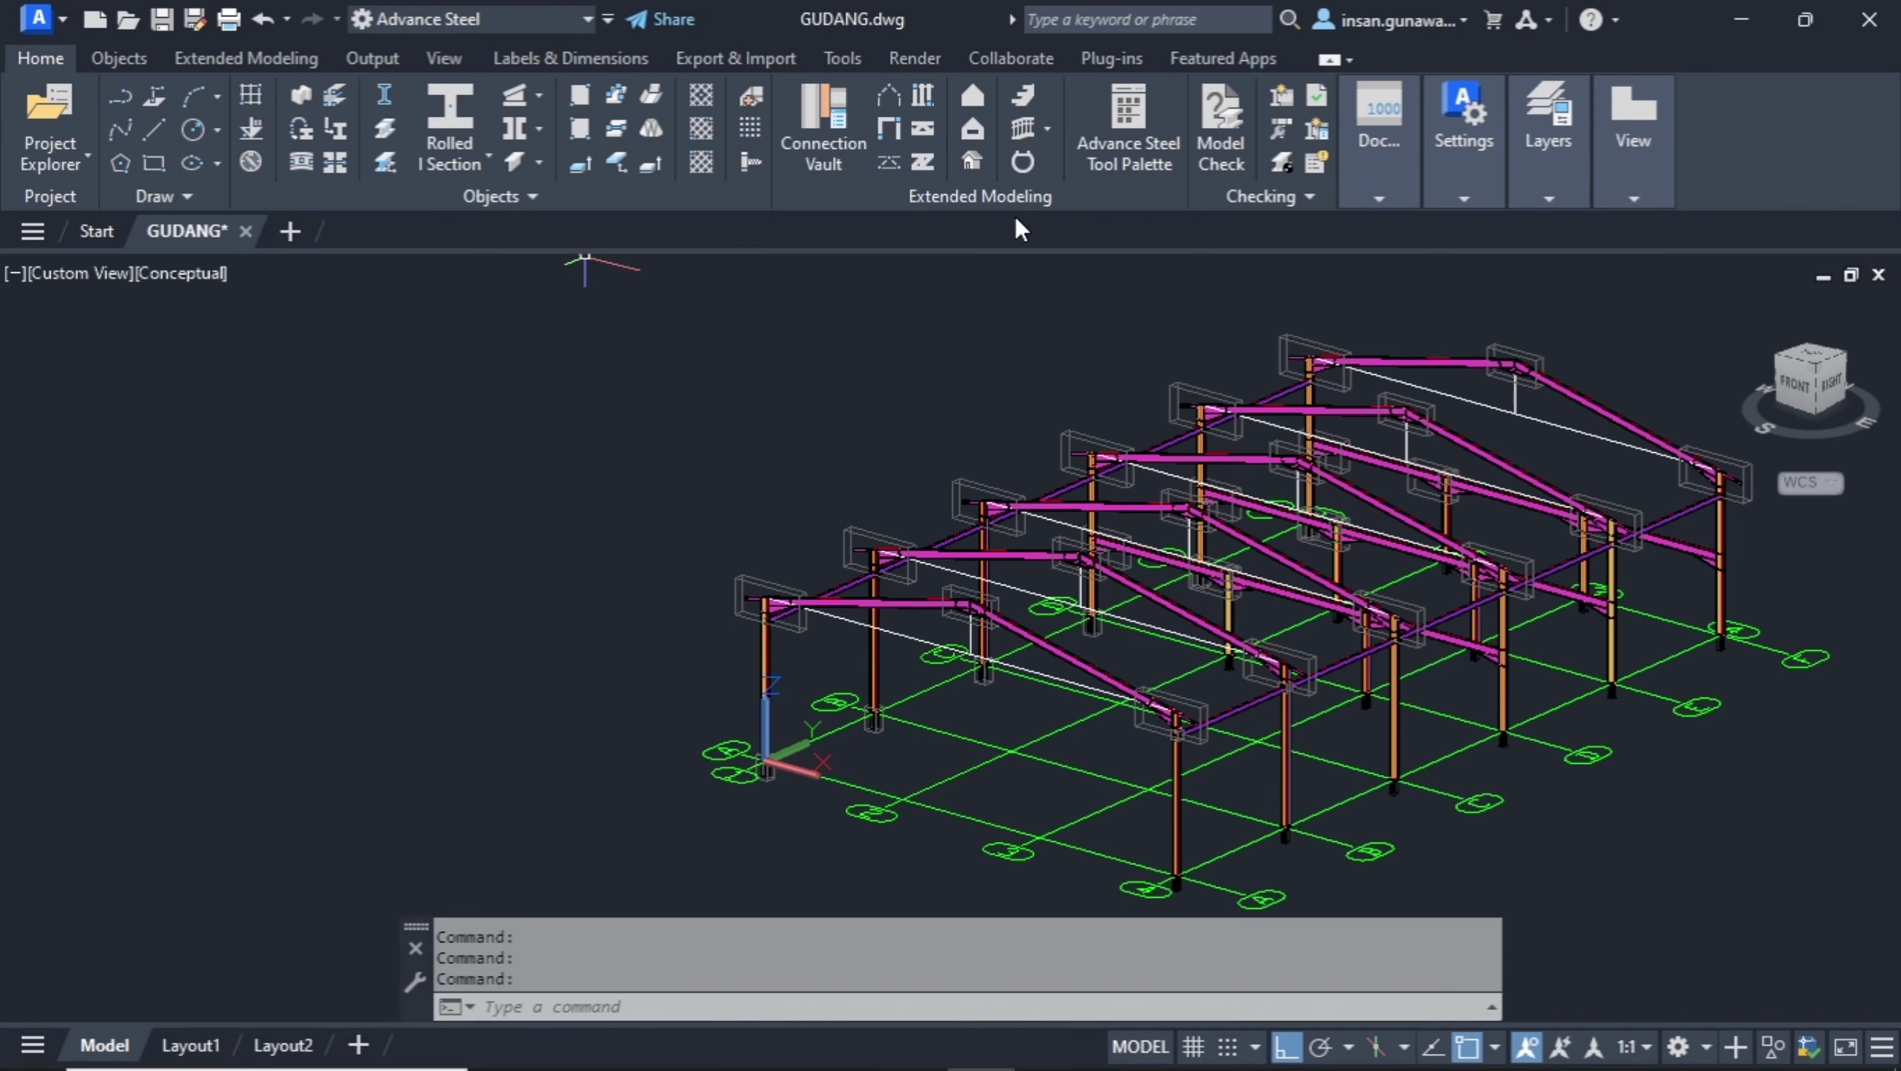
{"action": "left_click", "coordinate": [1145, 127]}
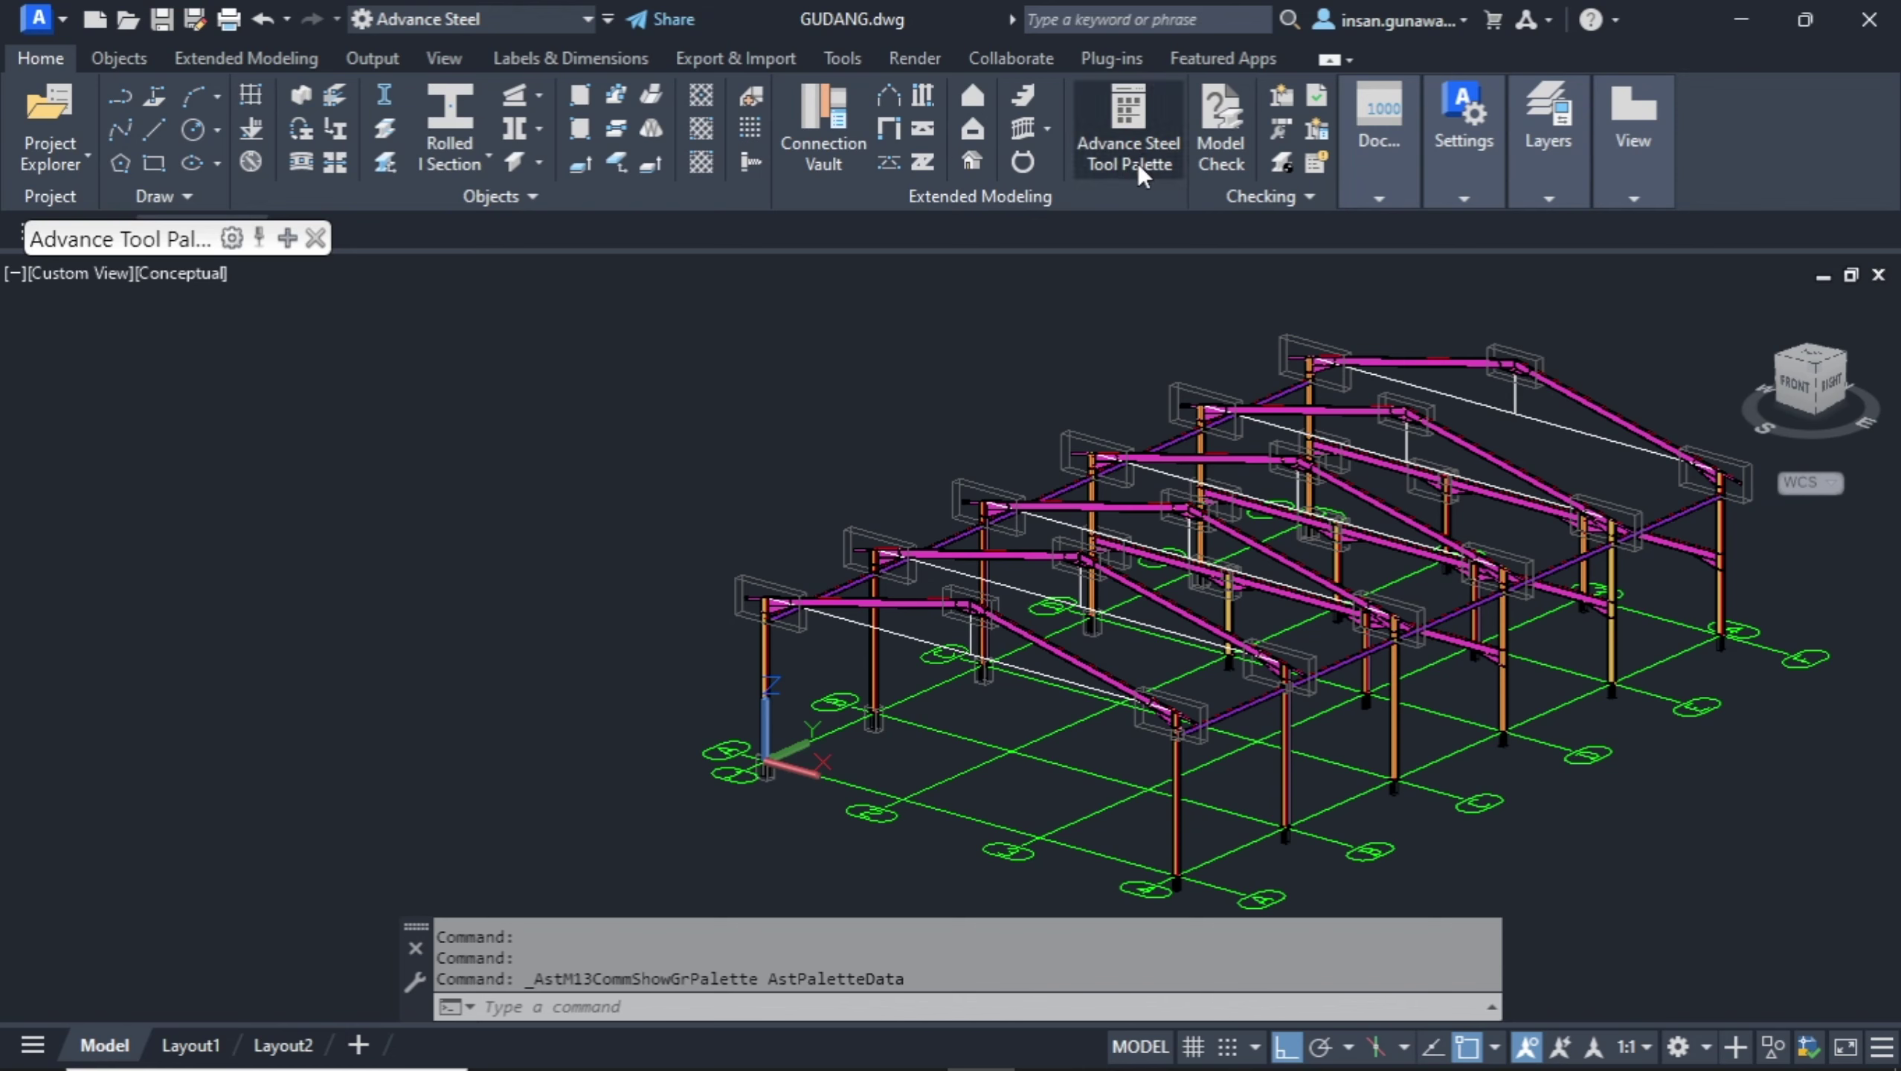
{"action": "left_click", "coordinate": [288, 241]}
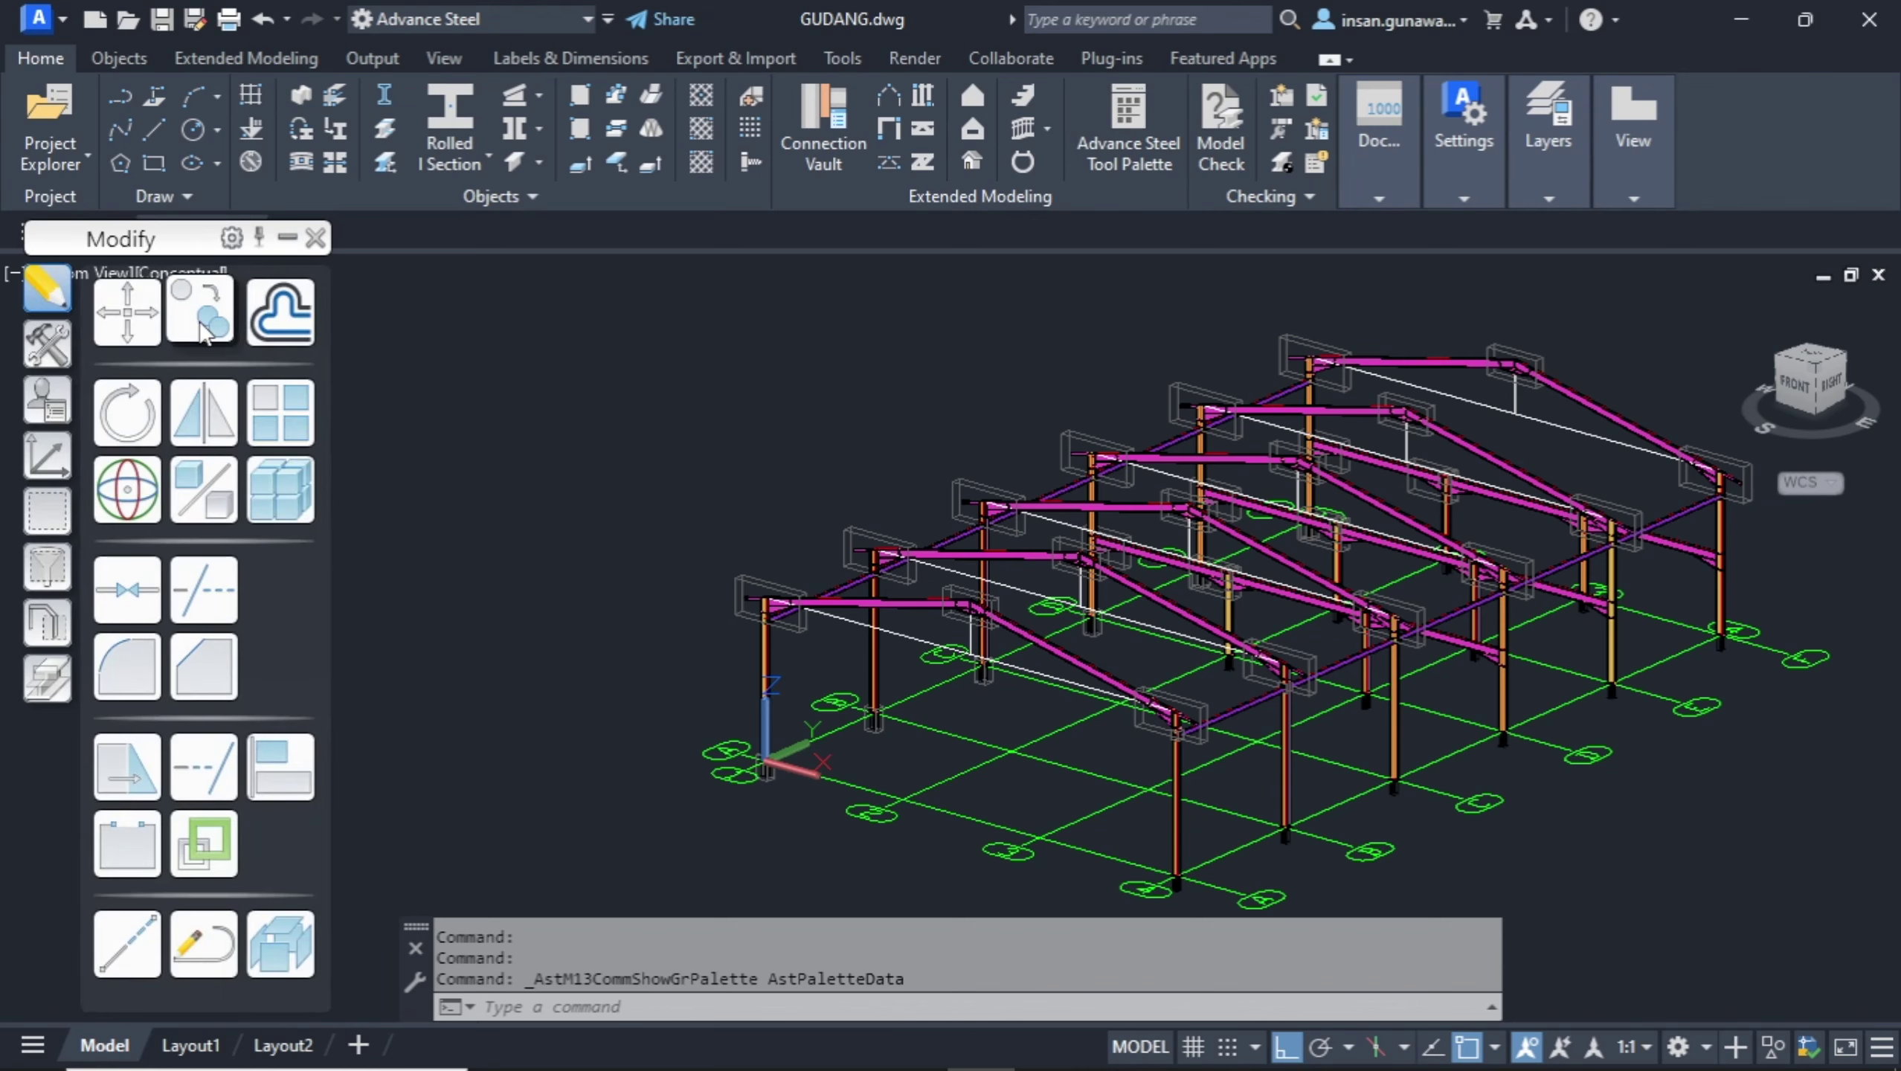
{"action": "left_click", "coordinate": [47, 346]}
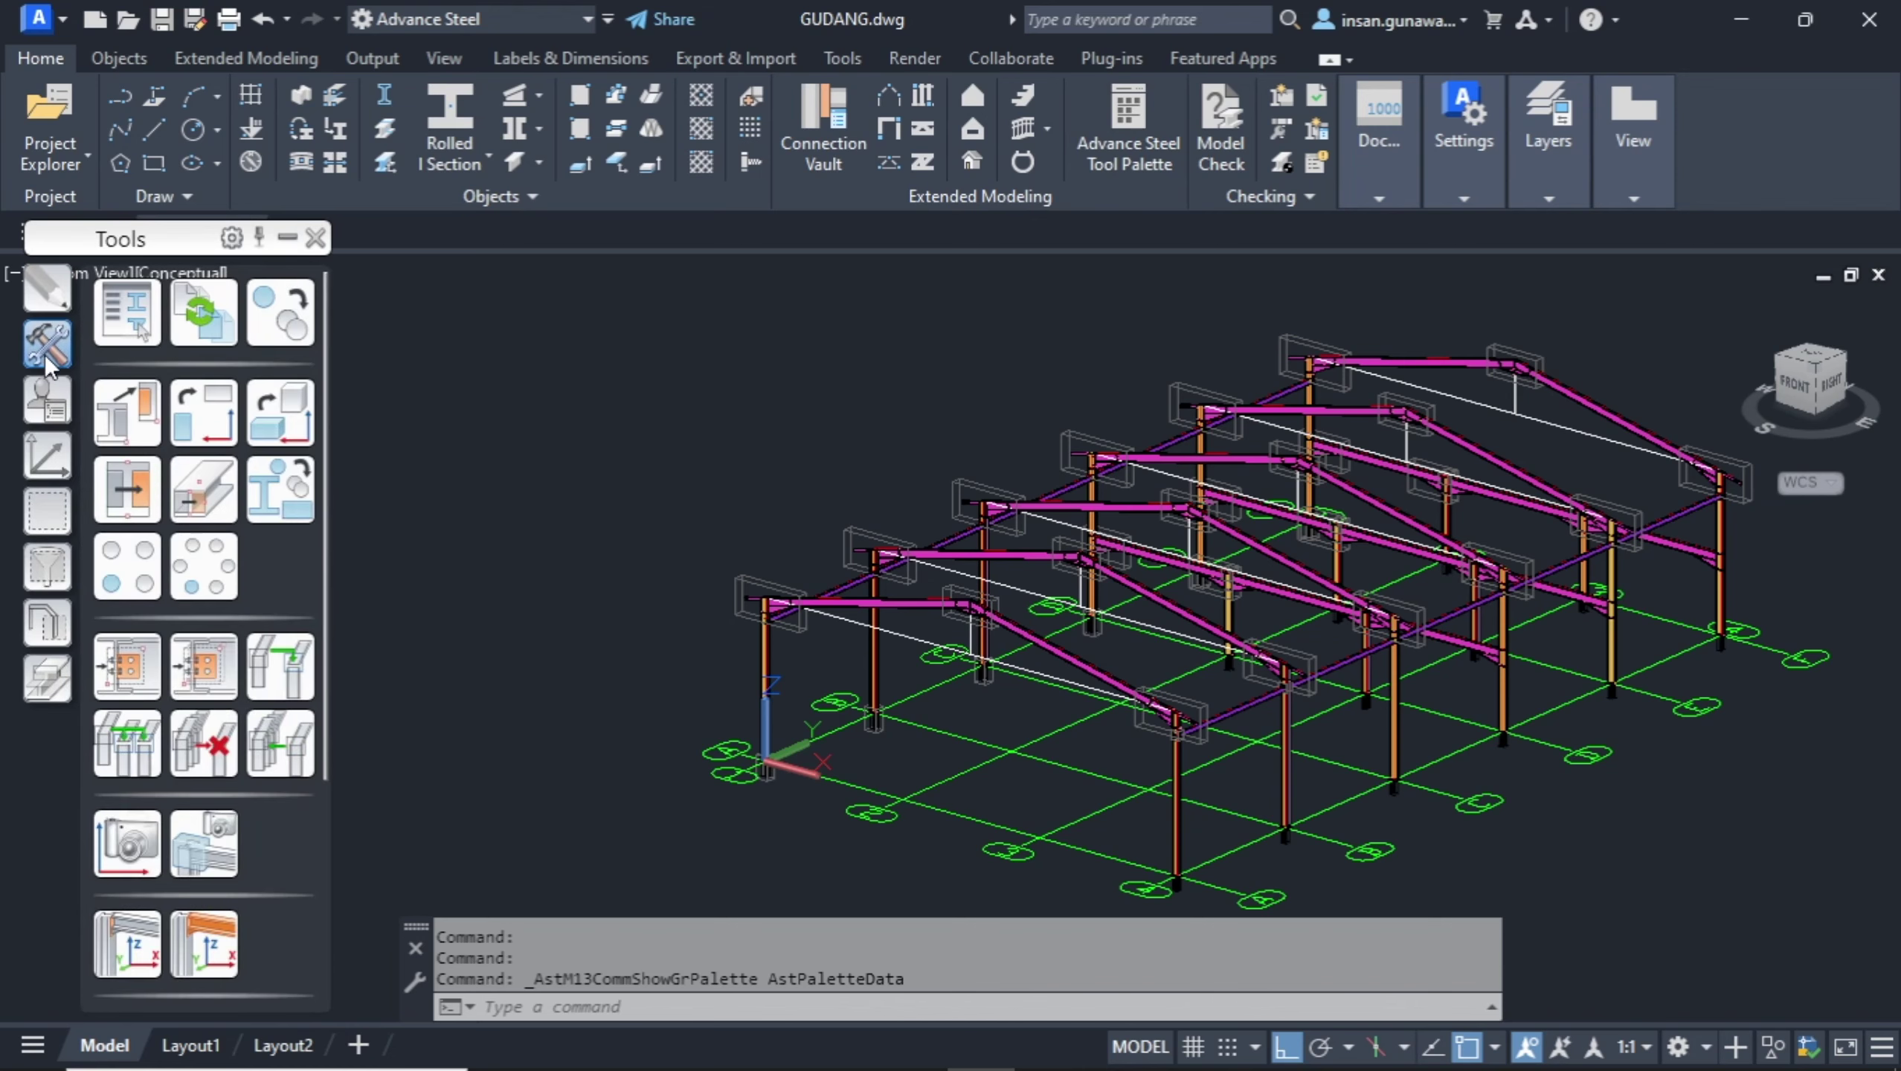
{"action": "left_click", "coordinate": [289, 685]}
{"action": "scroll", "coordinate": [1214, 762], "scroll_direction": "up", "scroll_amount": 2}
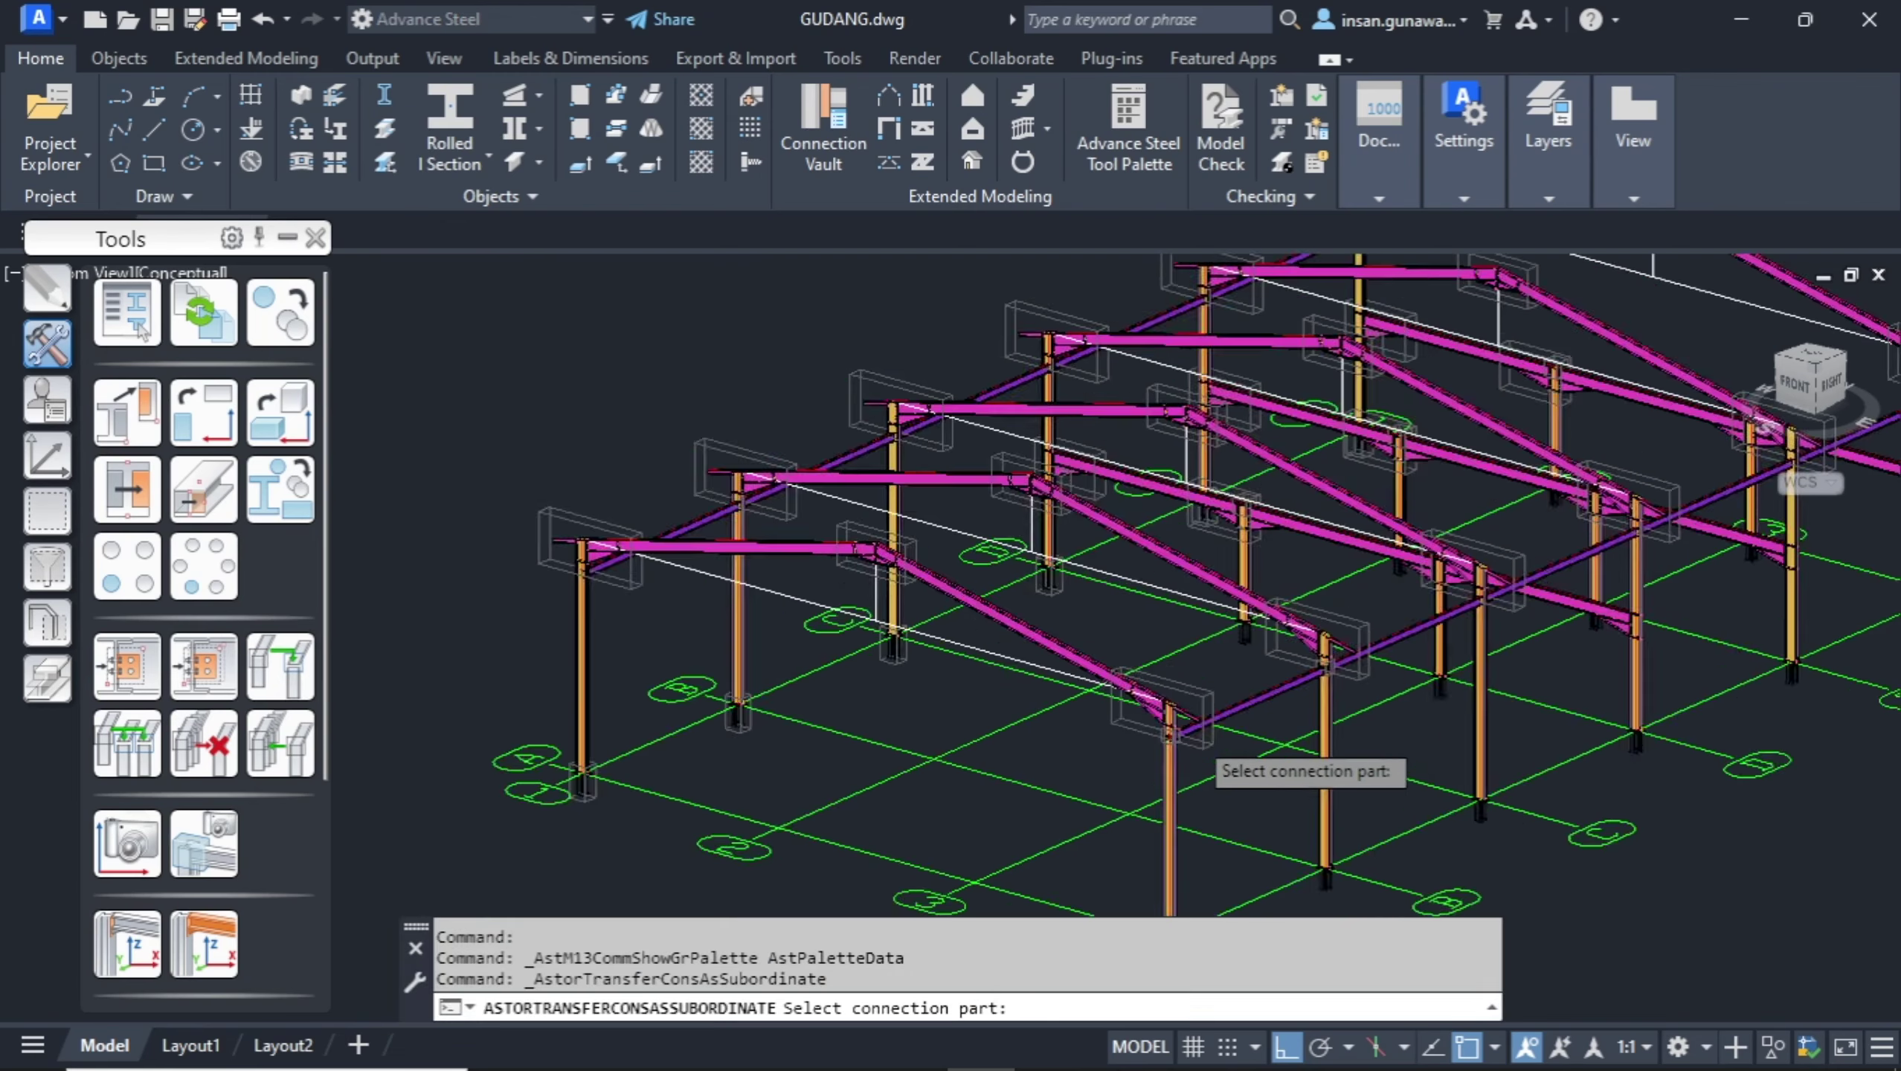
{"action": "scroll", "coordinate": [1192, 732], "scroll_direction": "up", "scroll_amount": 5}
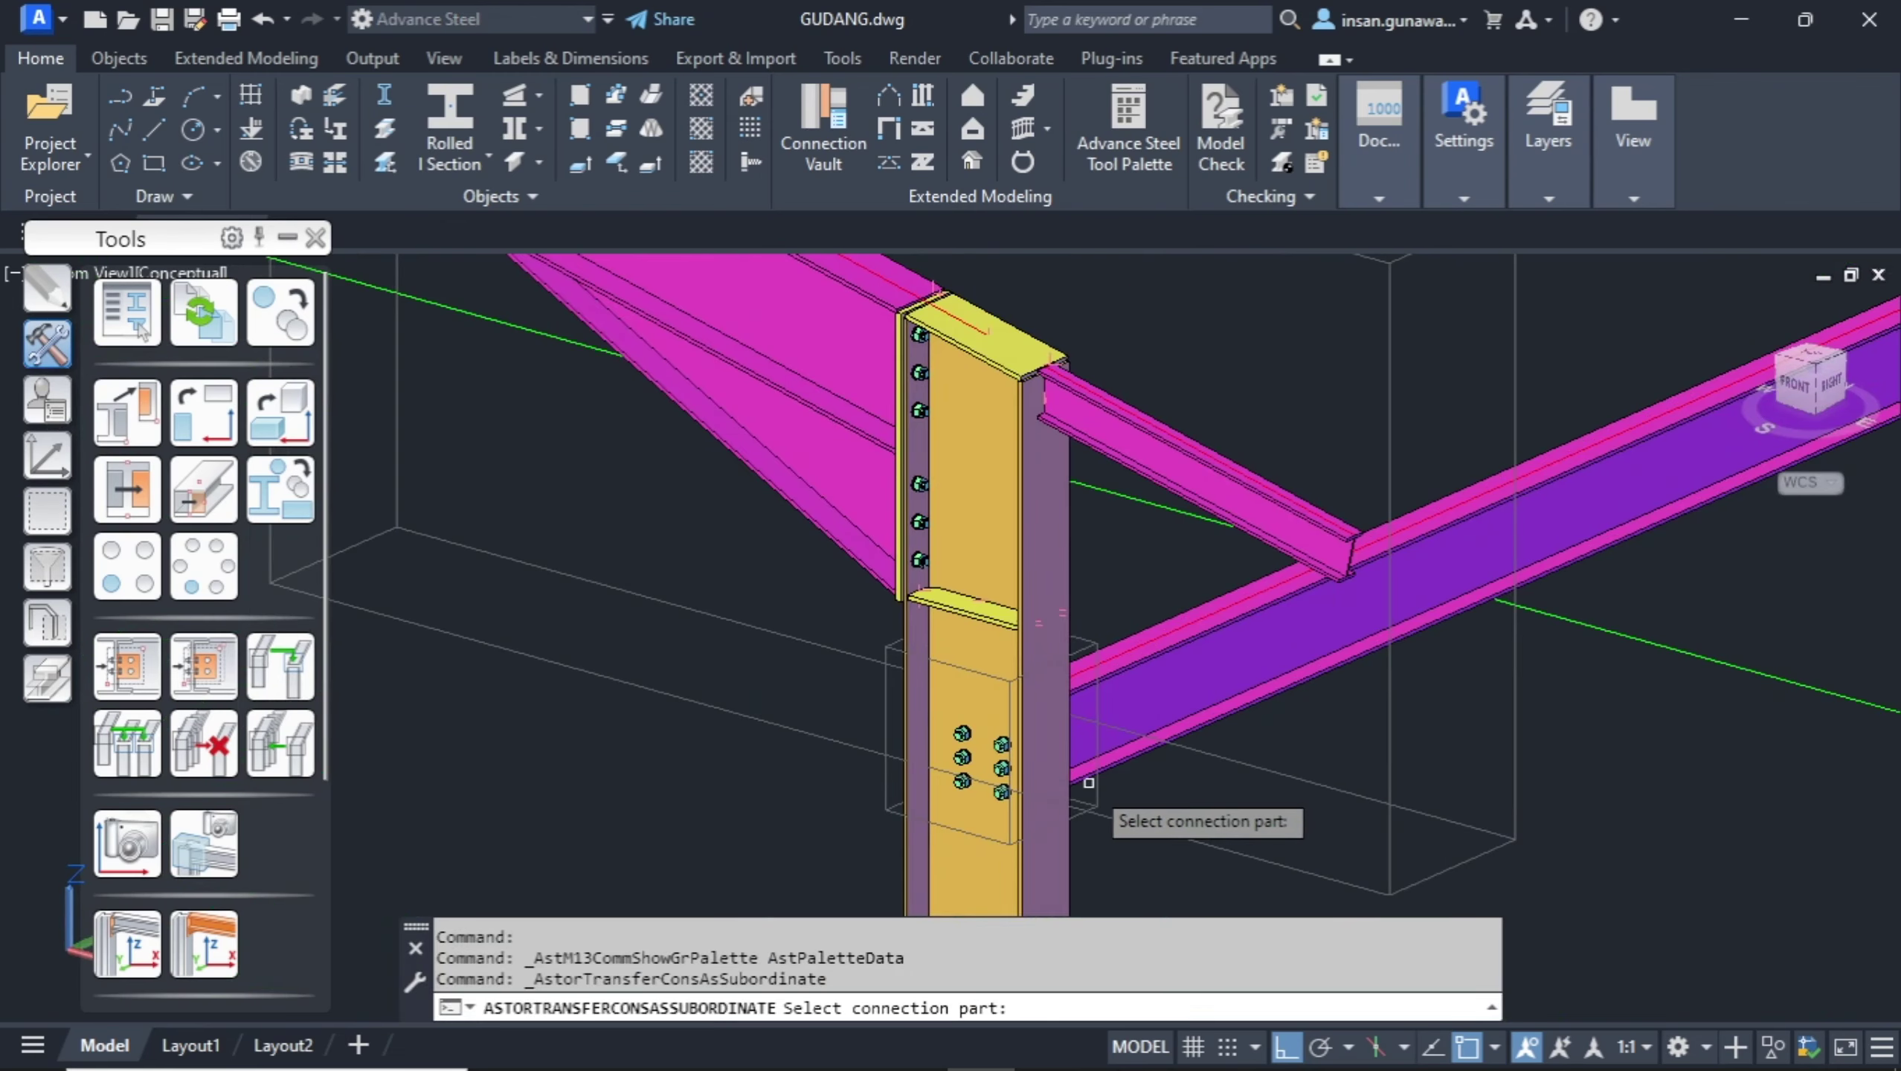
{"action": "middle_click_drag", "start_coordinate": [1095, 782], "coordinate": [754, 806], "text": "shift"}
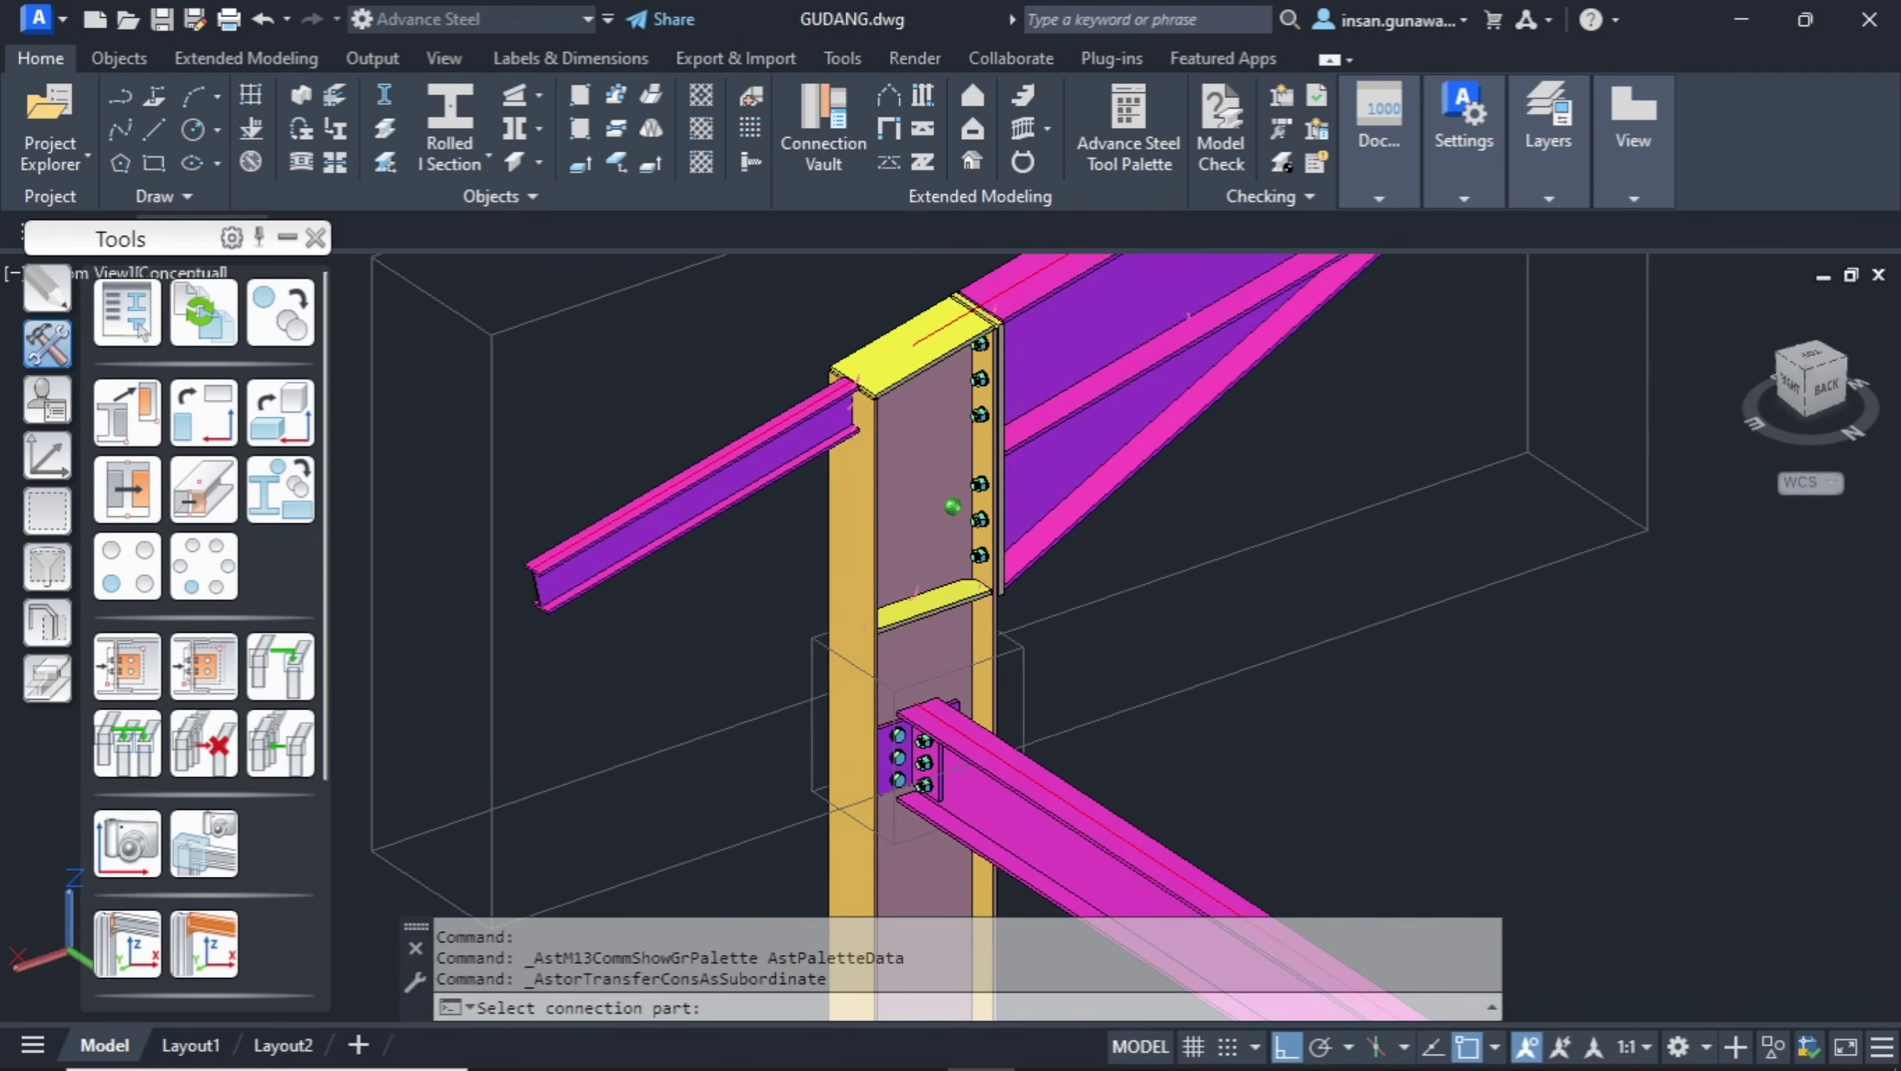
{"action": "left_click", "coordinate": [1022, 663]}
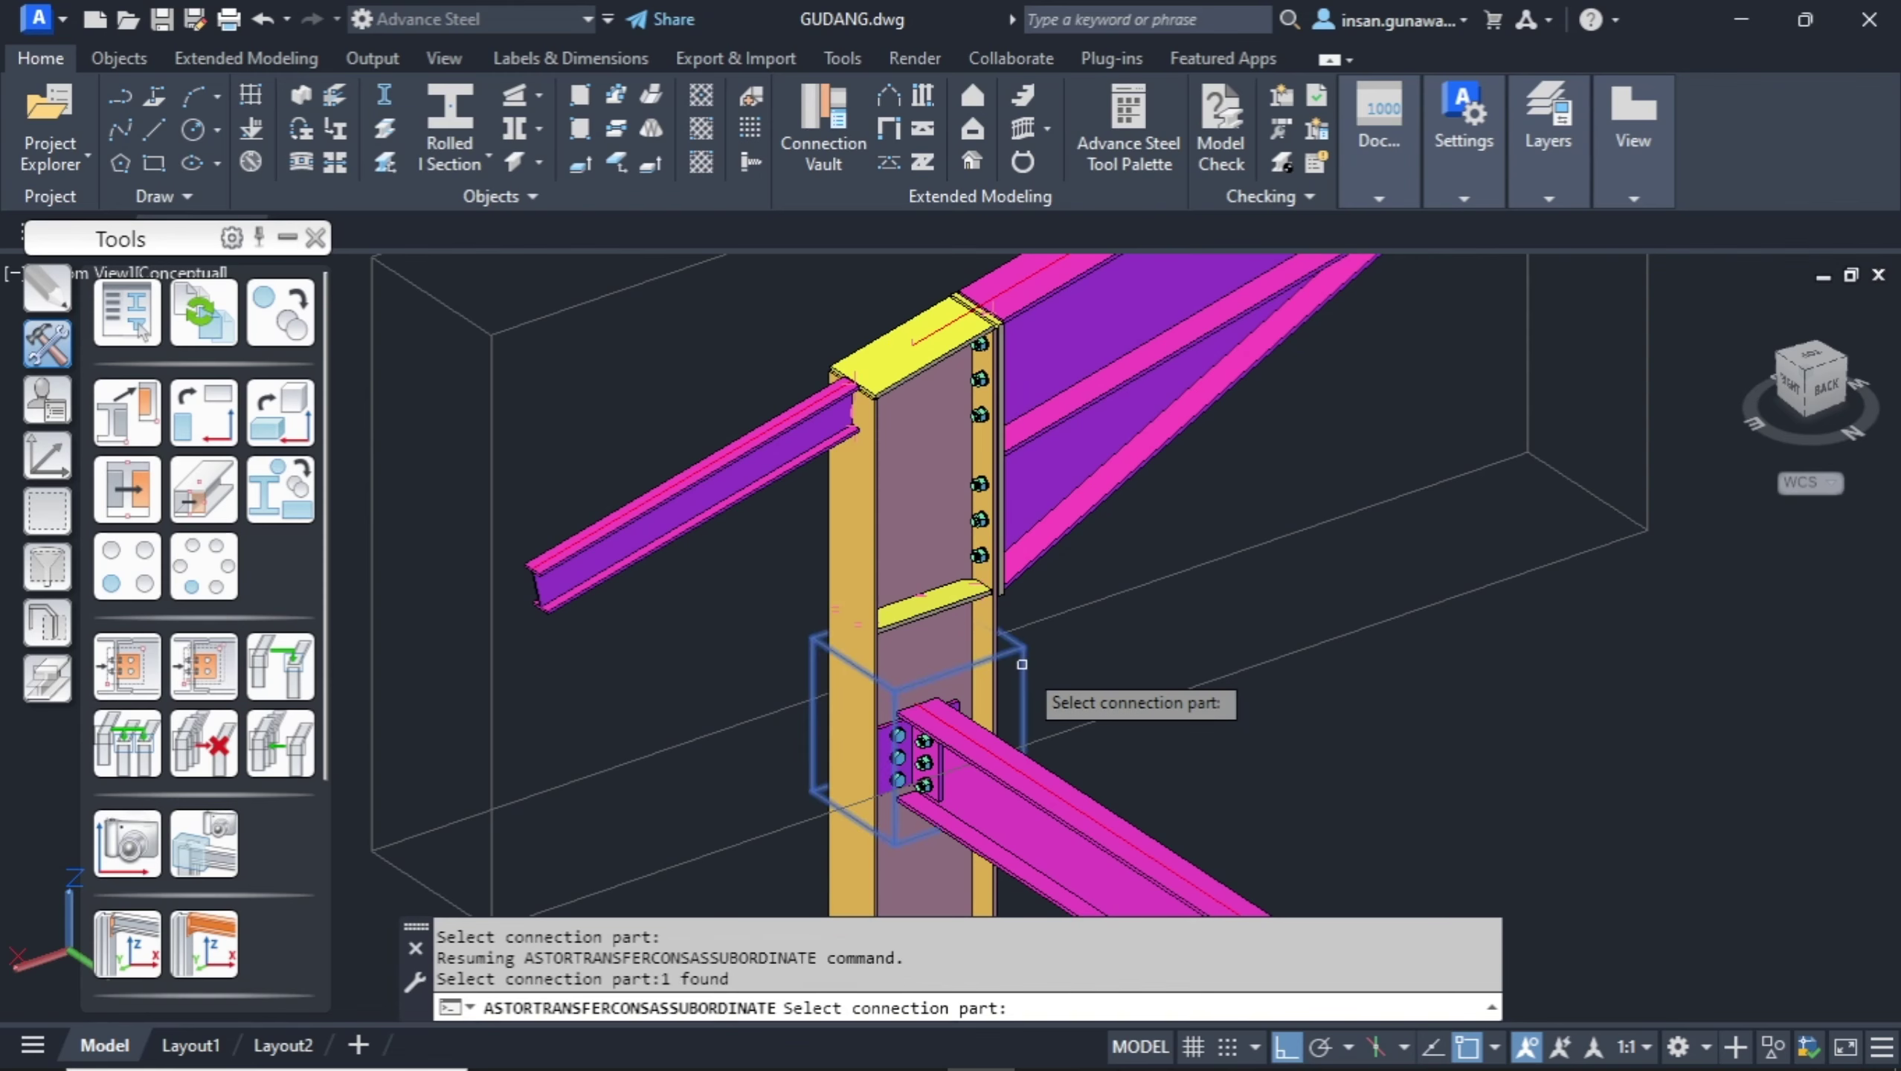
{"action": "key", "text": "Return"}
Apply the clip angle joint to the opposite corner column on grid A as main beam, with its tie beam attached.
{"action": "scroll", "coordinate": [1094, 667], "scroll_direction": "down", "scroll_amount": 5}
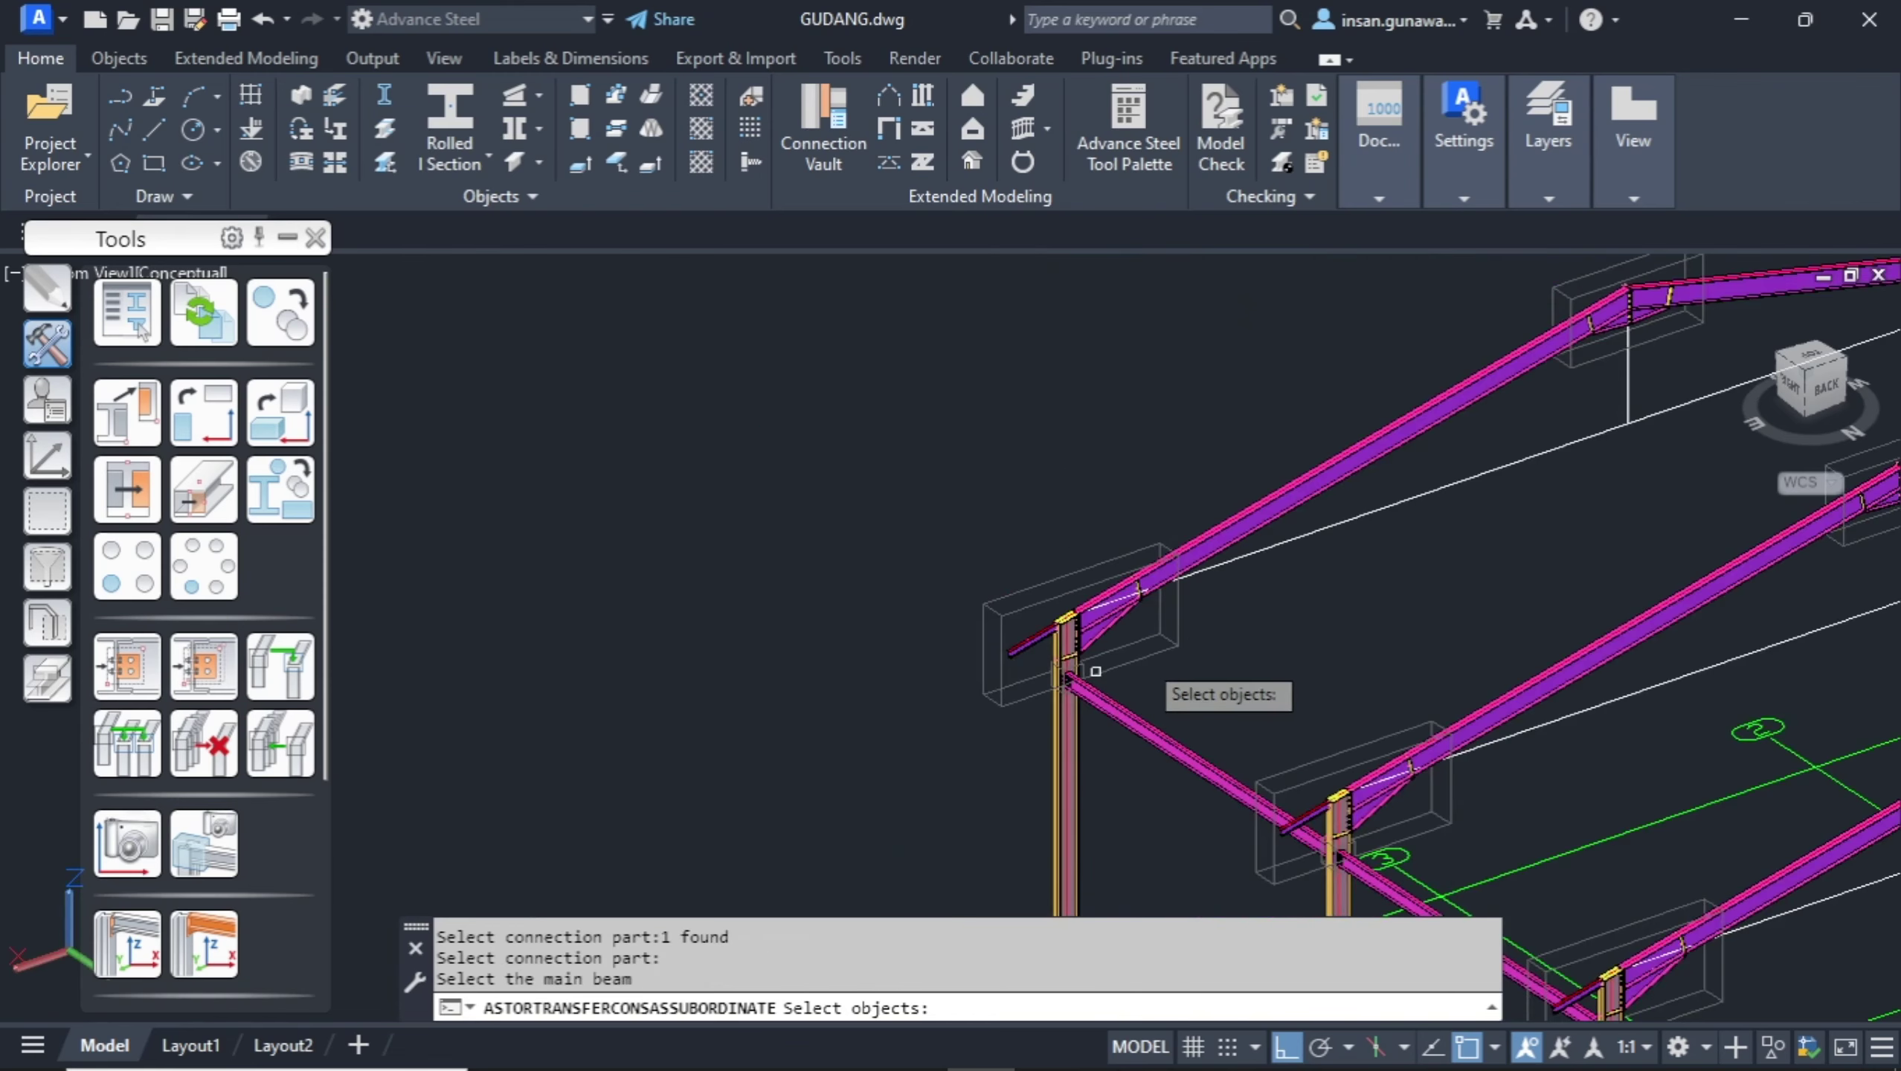
{"action": "scroll", "coordinate": [1040, 680], "scroll_direction": "down", "scroll_amount": 3}
{"action": "mouse_move", "coordinate": [1040, 680]}
{"action": "middle_mouse_down", "text": "shift"}
{"action": "mouse_move", "coordinate": [539, 790]}
{"action": "mouse_move", "coordinate": [1040, 645]}
{"action": "middle_mouse_up", "text": "shift"}
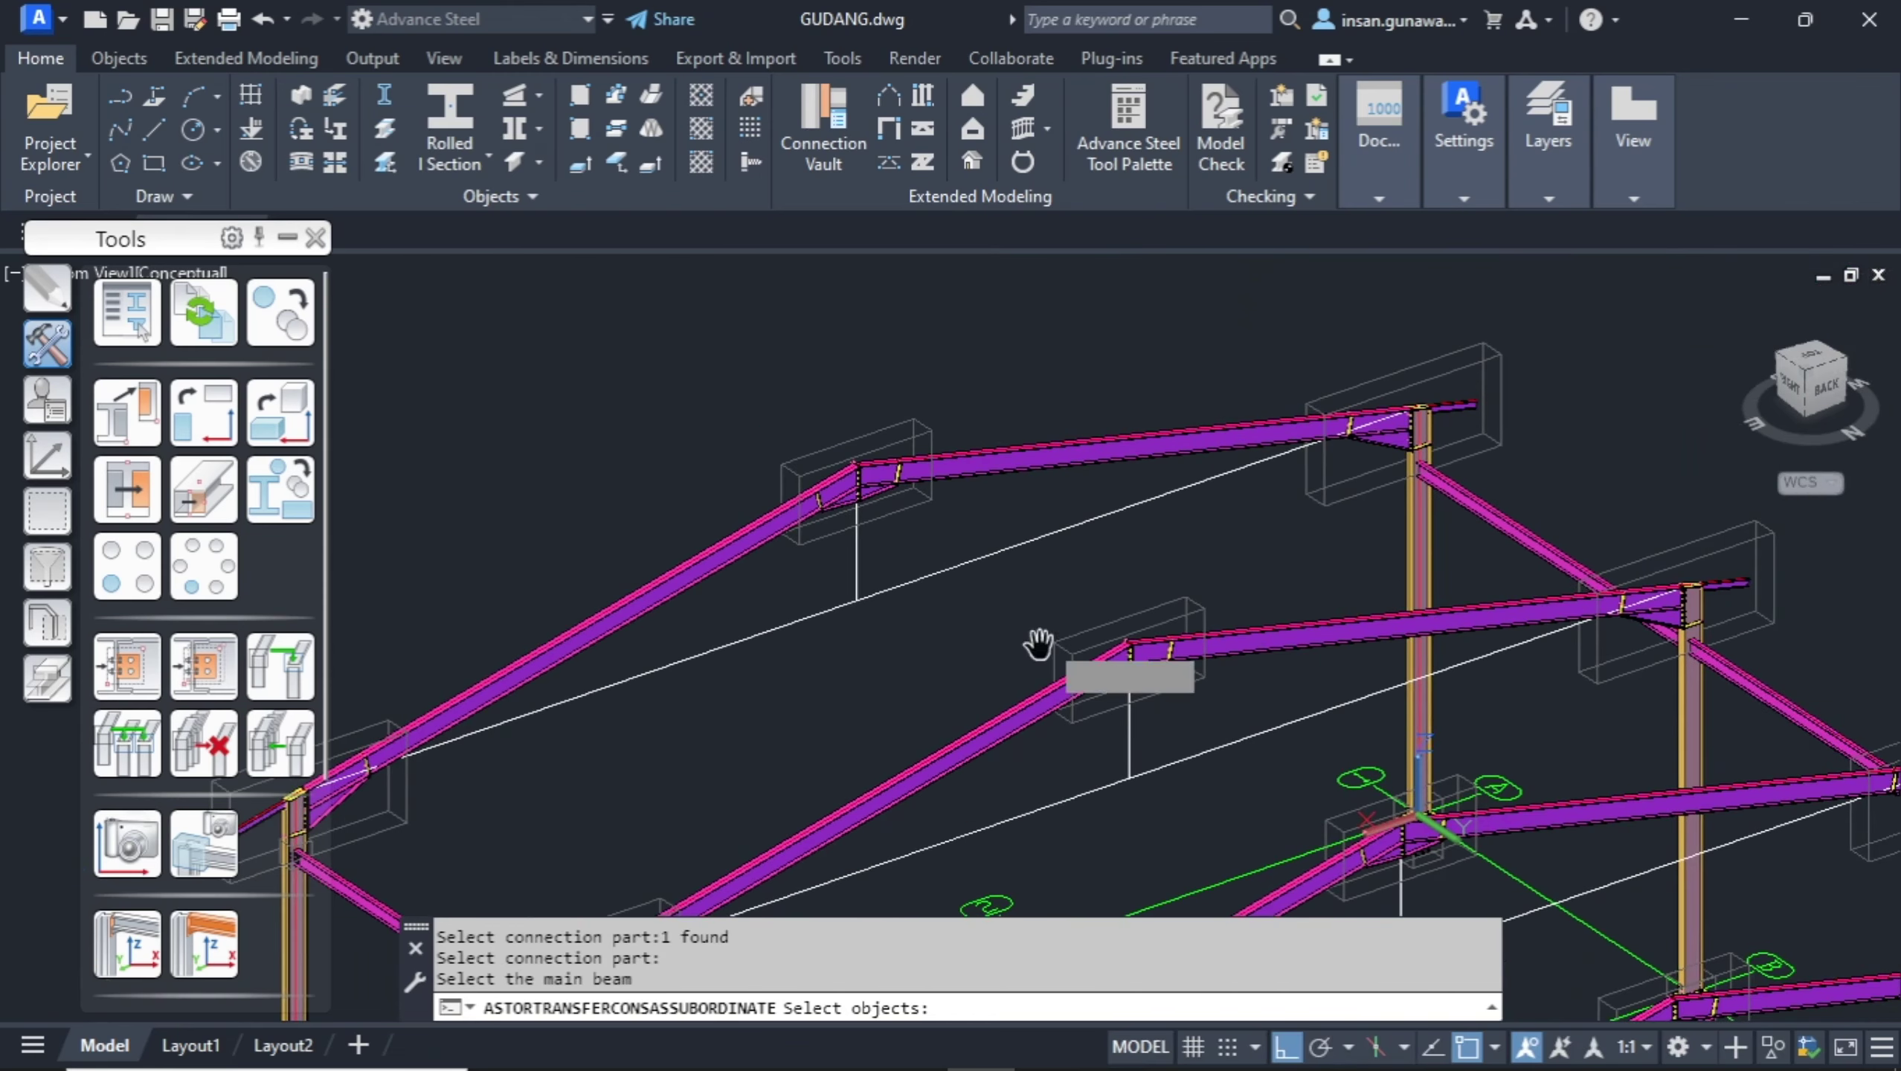
{"action": "scroll", "coordinate": [1343, 557], "scroll_direction": "up", "scroll_amount": 5}
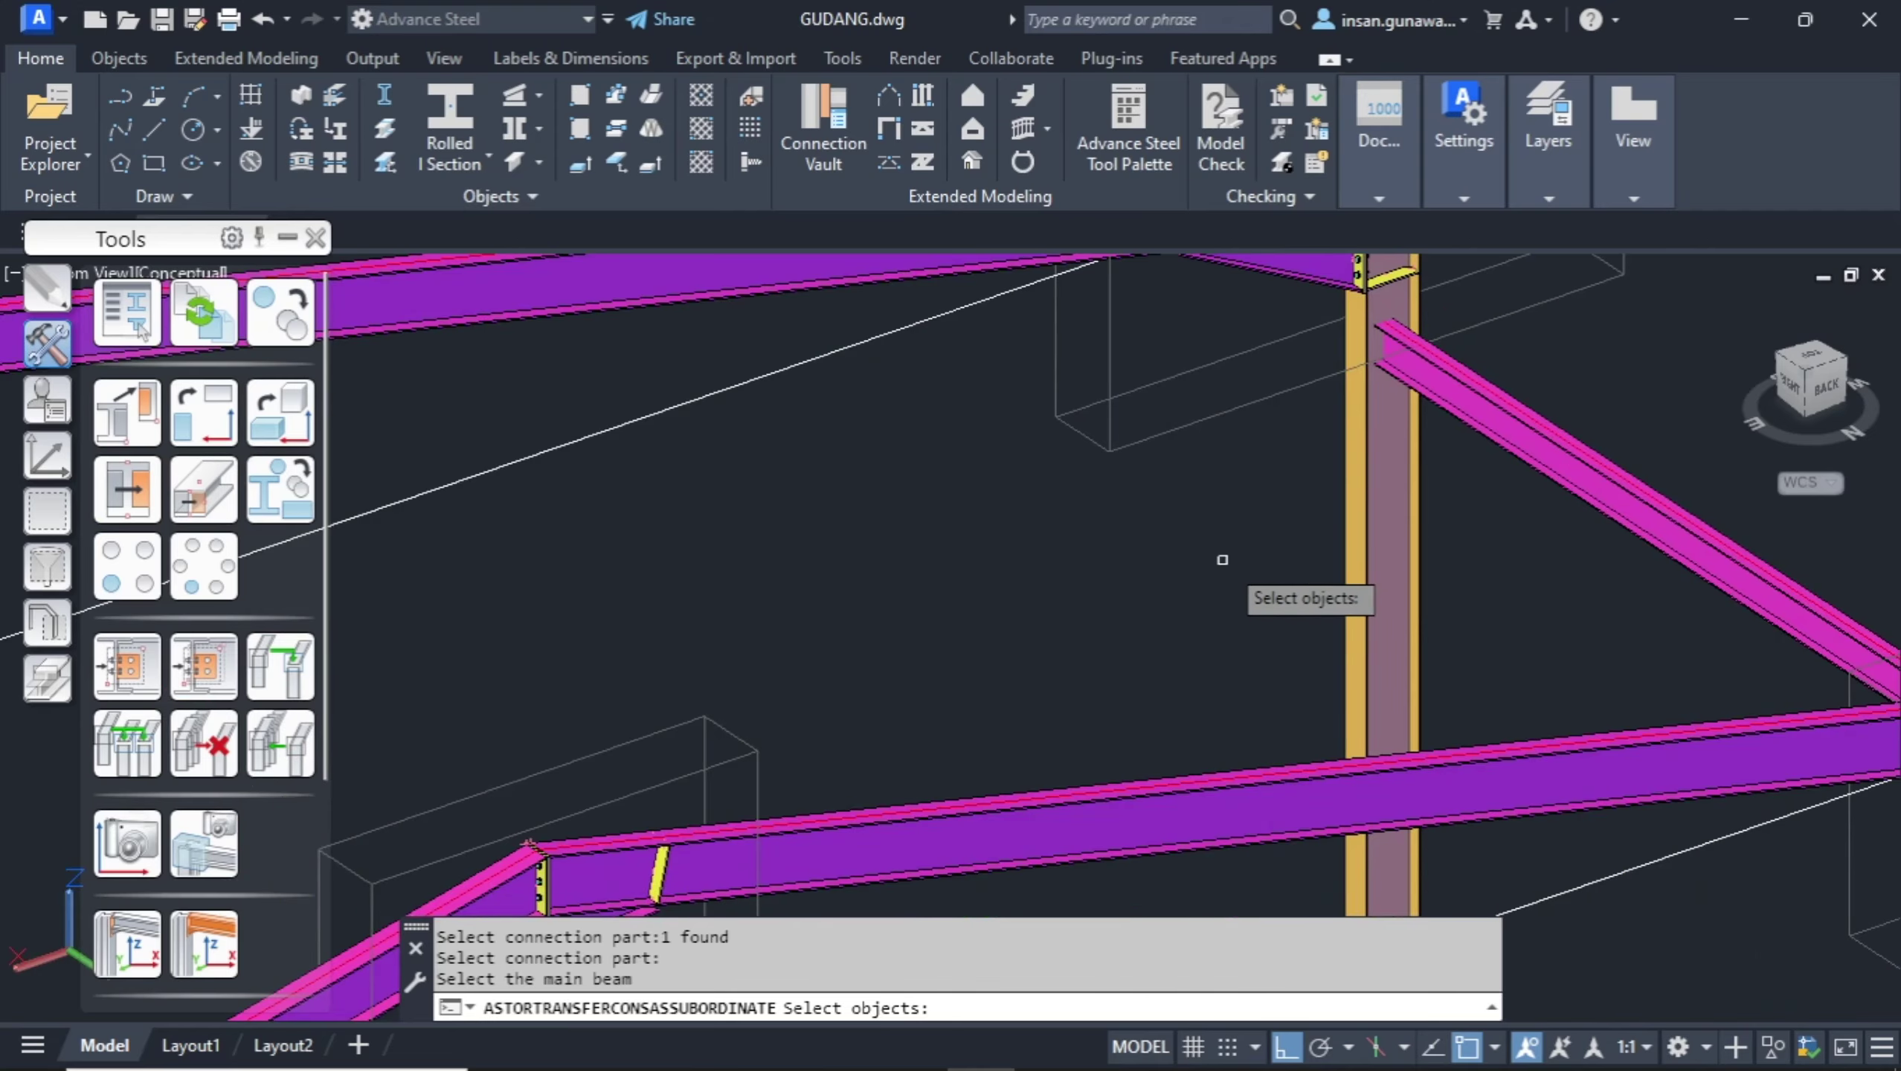
{"action": "left_click", "coordinate": [1356, 547]}
{"action": "key", "text": "Return"}
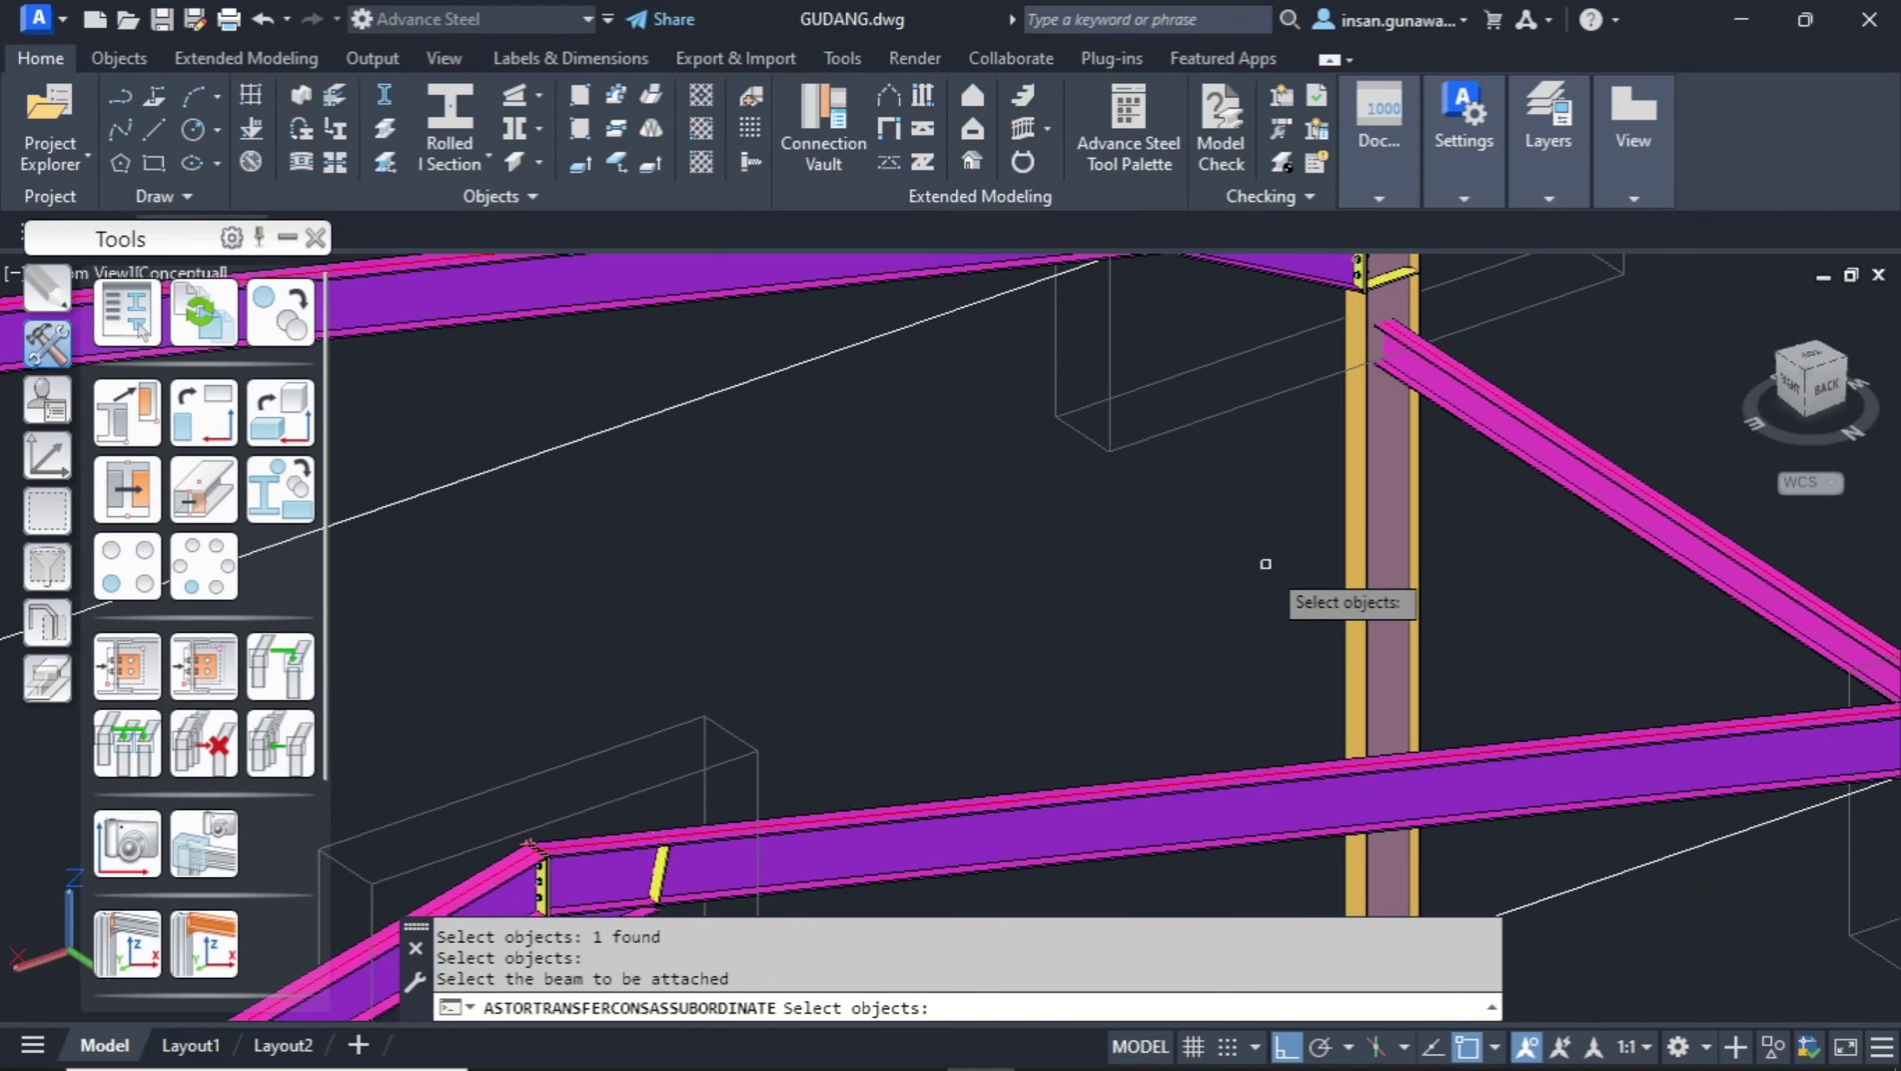
{"action": "left_click", "coordinate": [1529, 479]}
{"action": "scroll", "coordinate": [1390, 386], "scroll_direction": "up", "scroll_amount": 3}
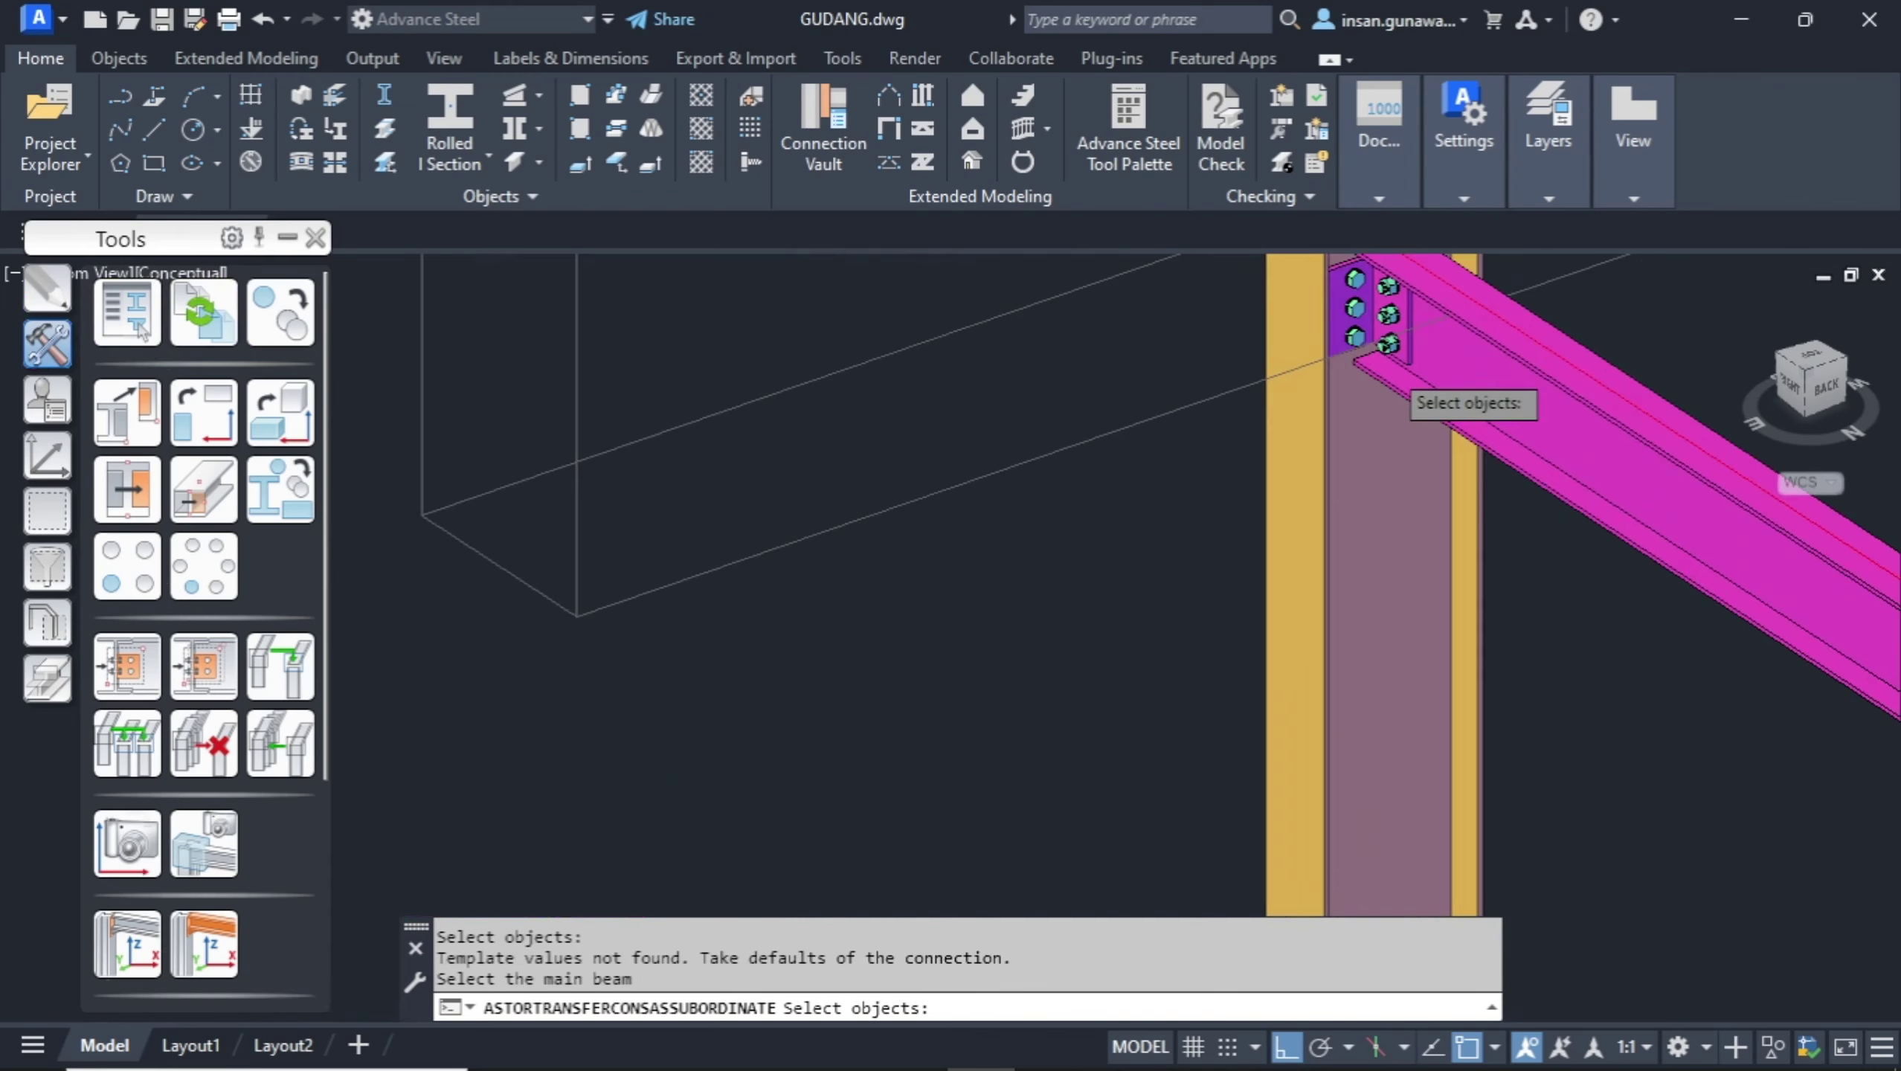
Apply the clip angle joint to the corner column on grid F along the same side, attaching the end tie beam.
{"action": "scroll", "coordinate": [1401, 379], "scroll_direction": "down", "scroll_amount": 8}
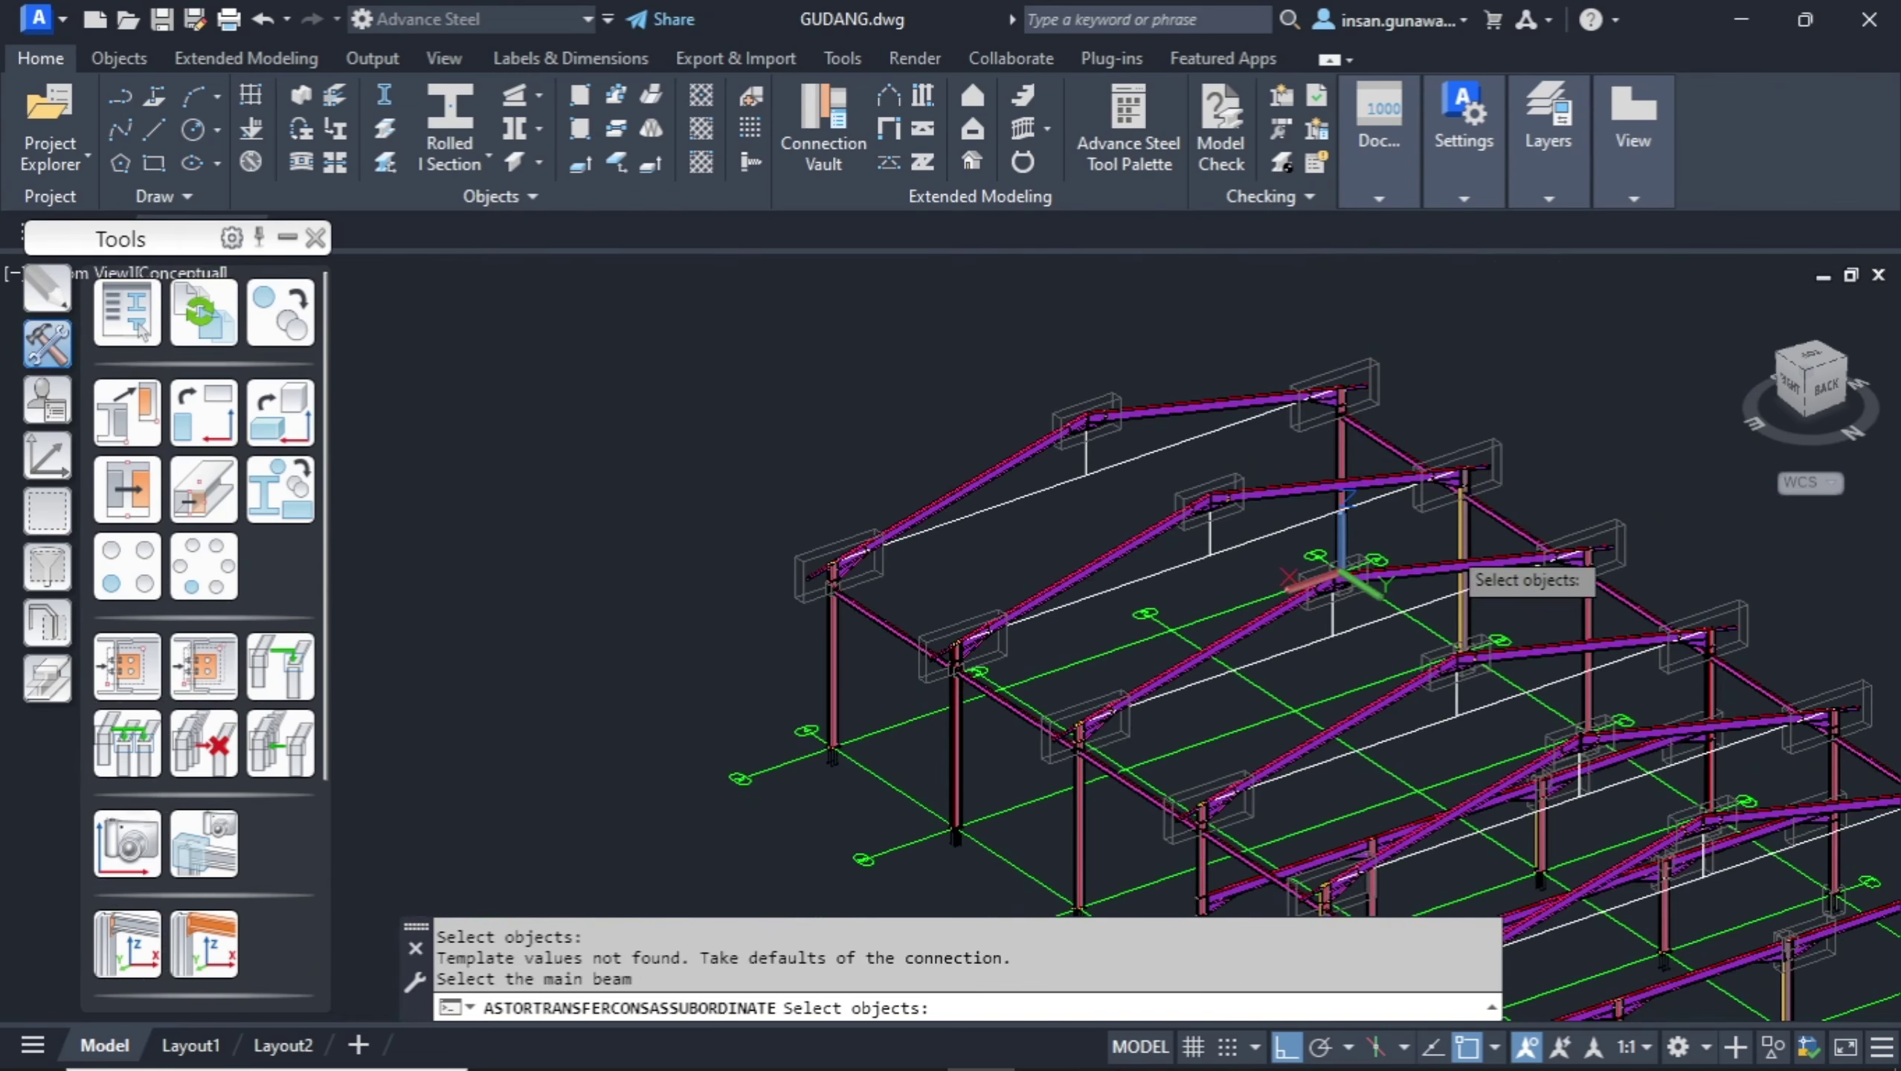
{"action": "scroll", "coordinate": [1460, 561], "scroll_direction": "down", "scroll_amount": 5}
{"action": "scroll", "coordinate": [1696, 712], "scroll_direction": "up", "scroll_amount": 10}
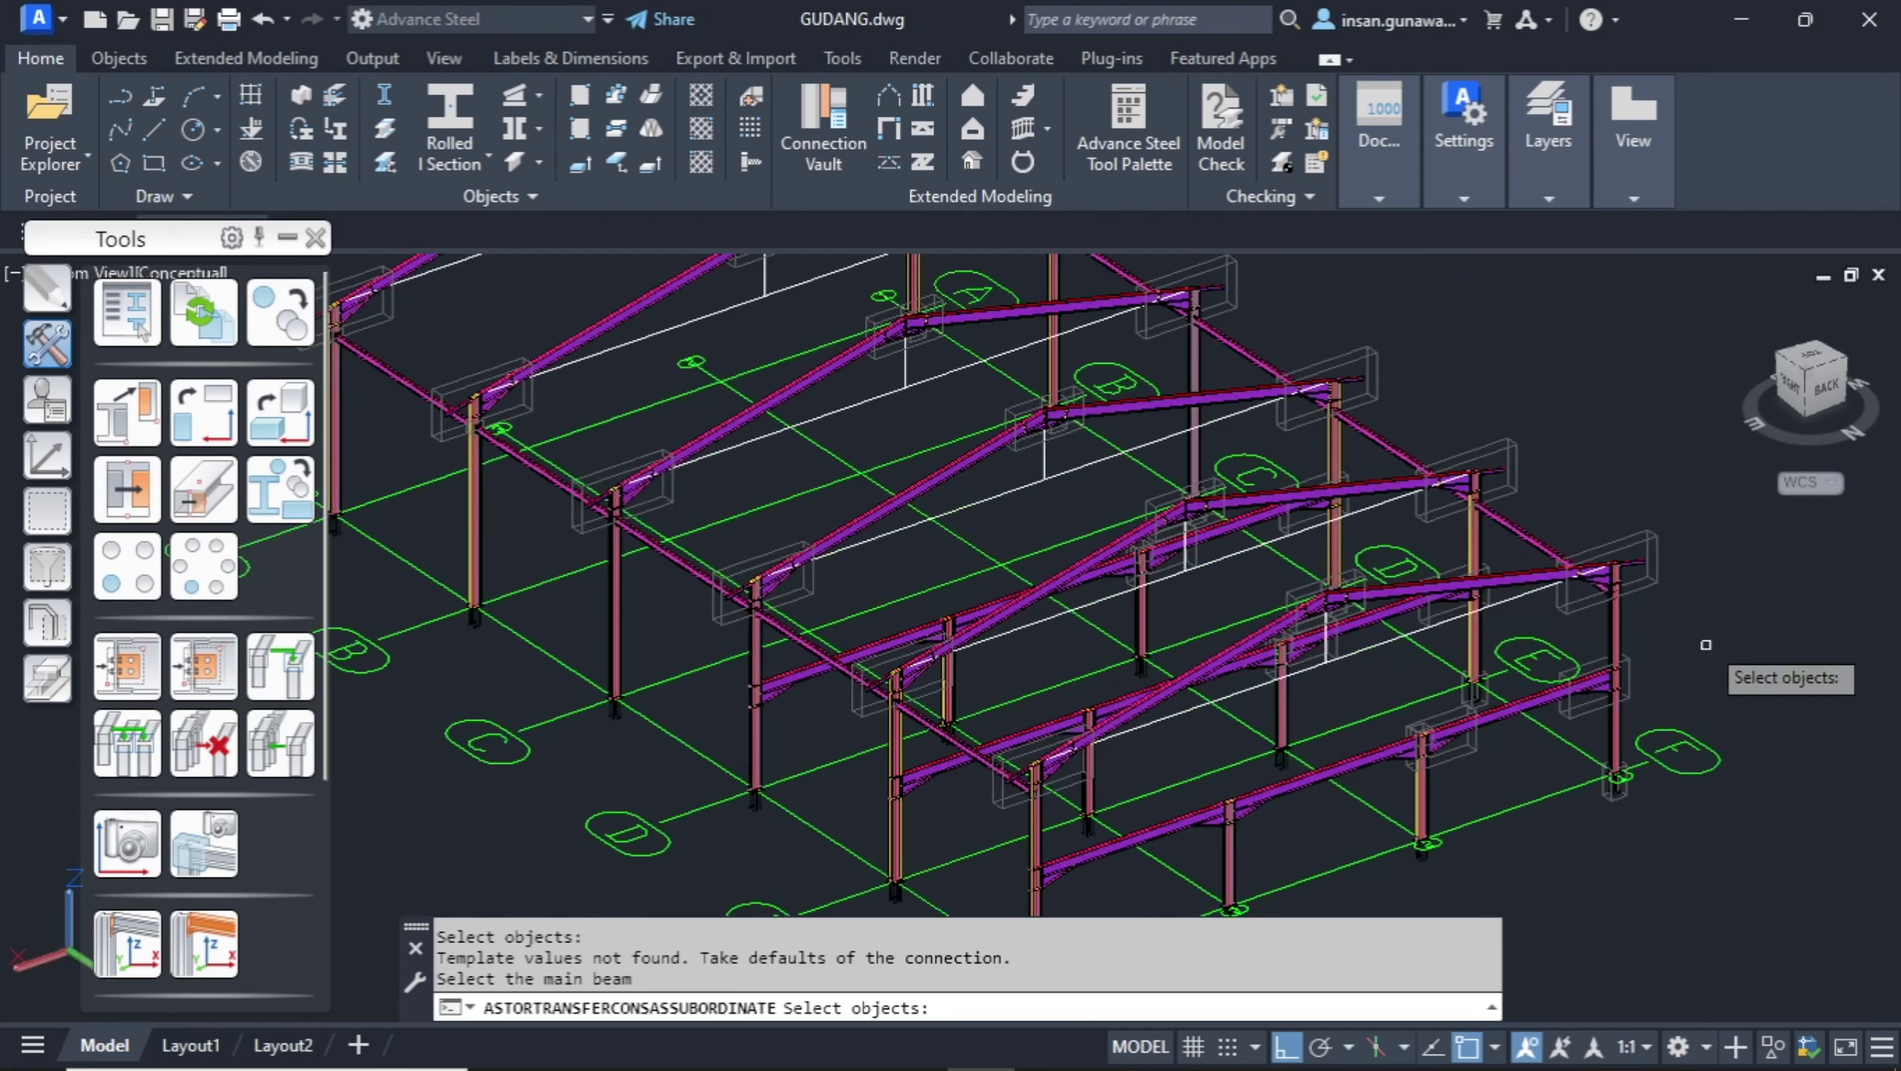
{"action": "left_click", "coordinate": [1465, 577]}
{"action": "key", "text": "Return"}
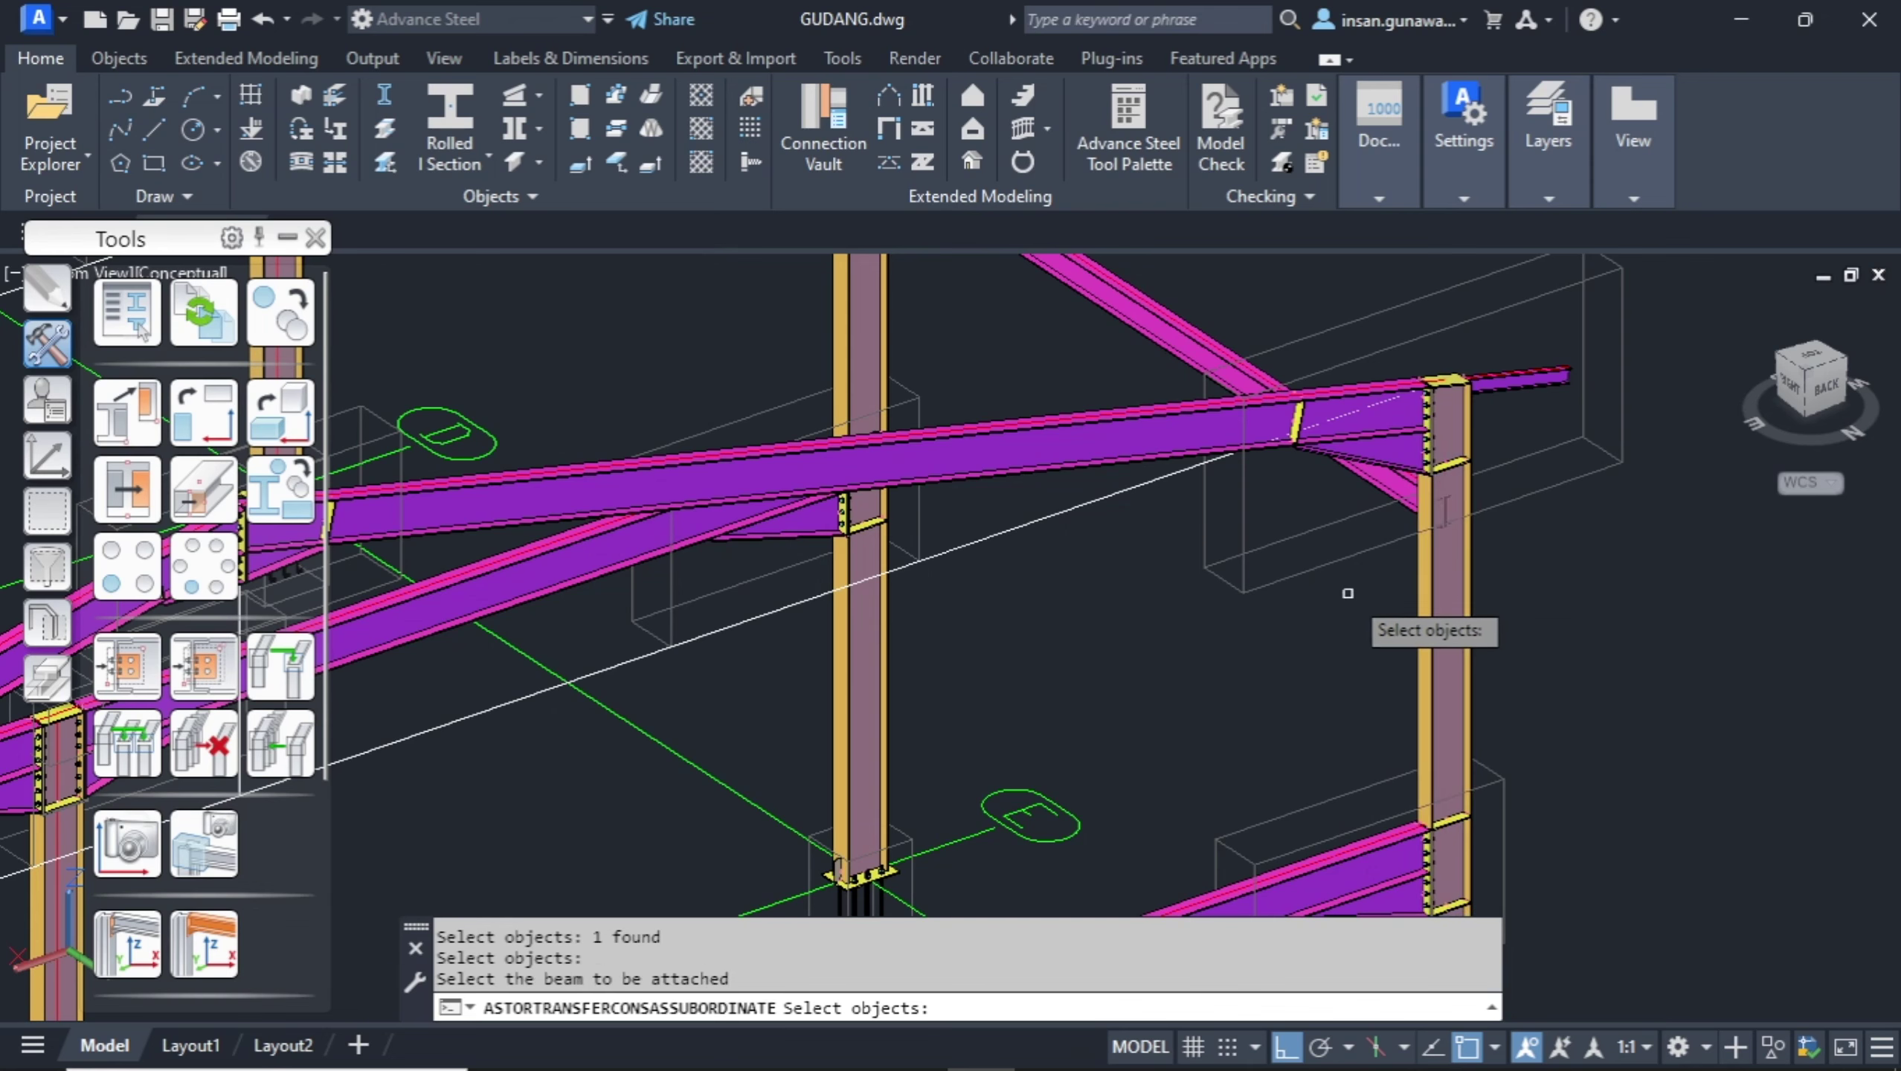
{"action": "left_click", "coordinate": [1347, 468]}
{"action": "key", "text": "Return"}
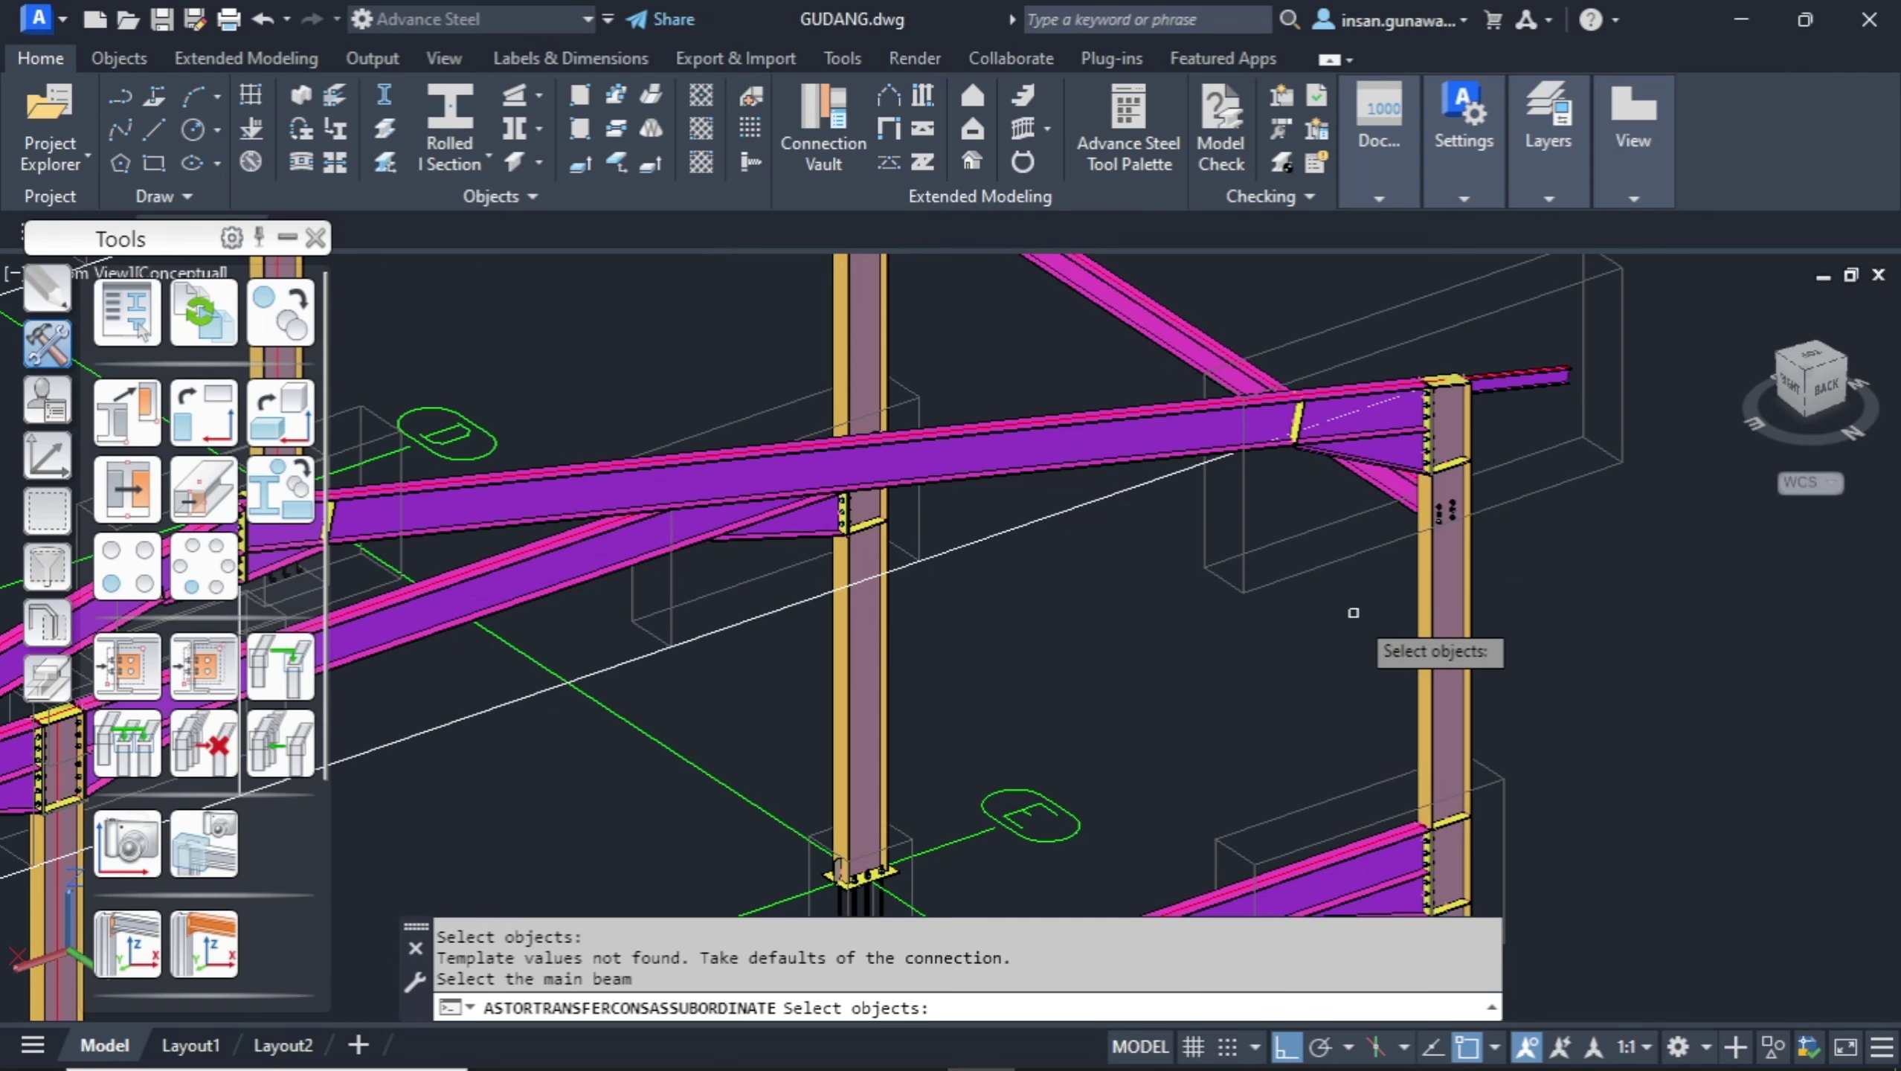
Apply the clip angle joint to the remaining corner column on grid F with its tie beam, and end the transfer.
{"action": "scroll", "coordinate": [1353, 609], "scroll_direction": "down", "scroll_amount": 6}
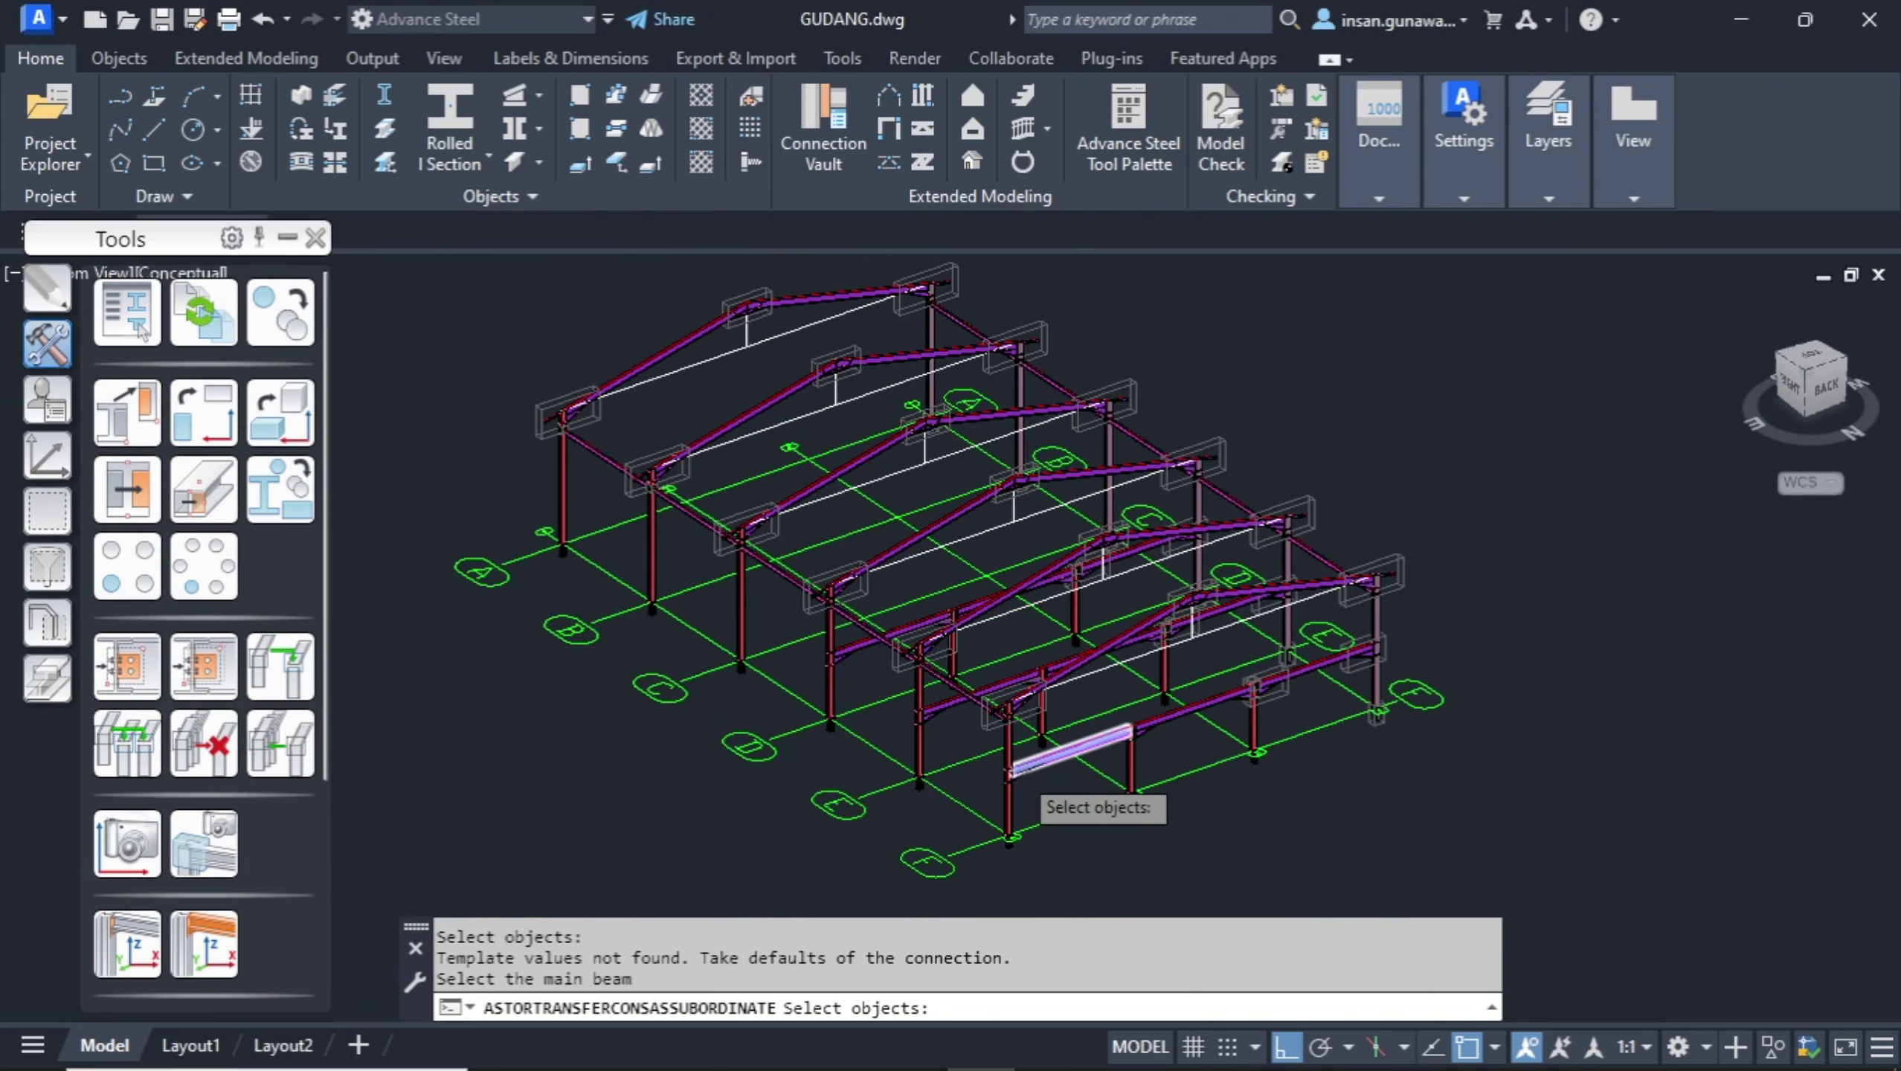
{"action": "scroll", "coordinate": [1042, 765], "scroll_direction": "up", "scroll_amount": 5}
{"action": "left_click", "coordinate": [997, 683]}
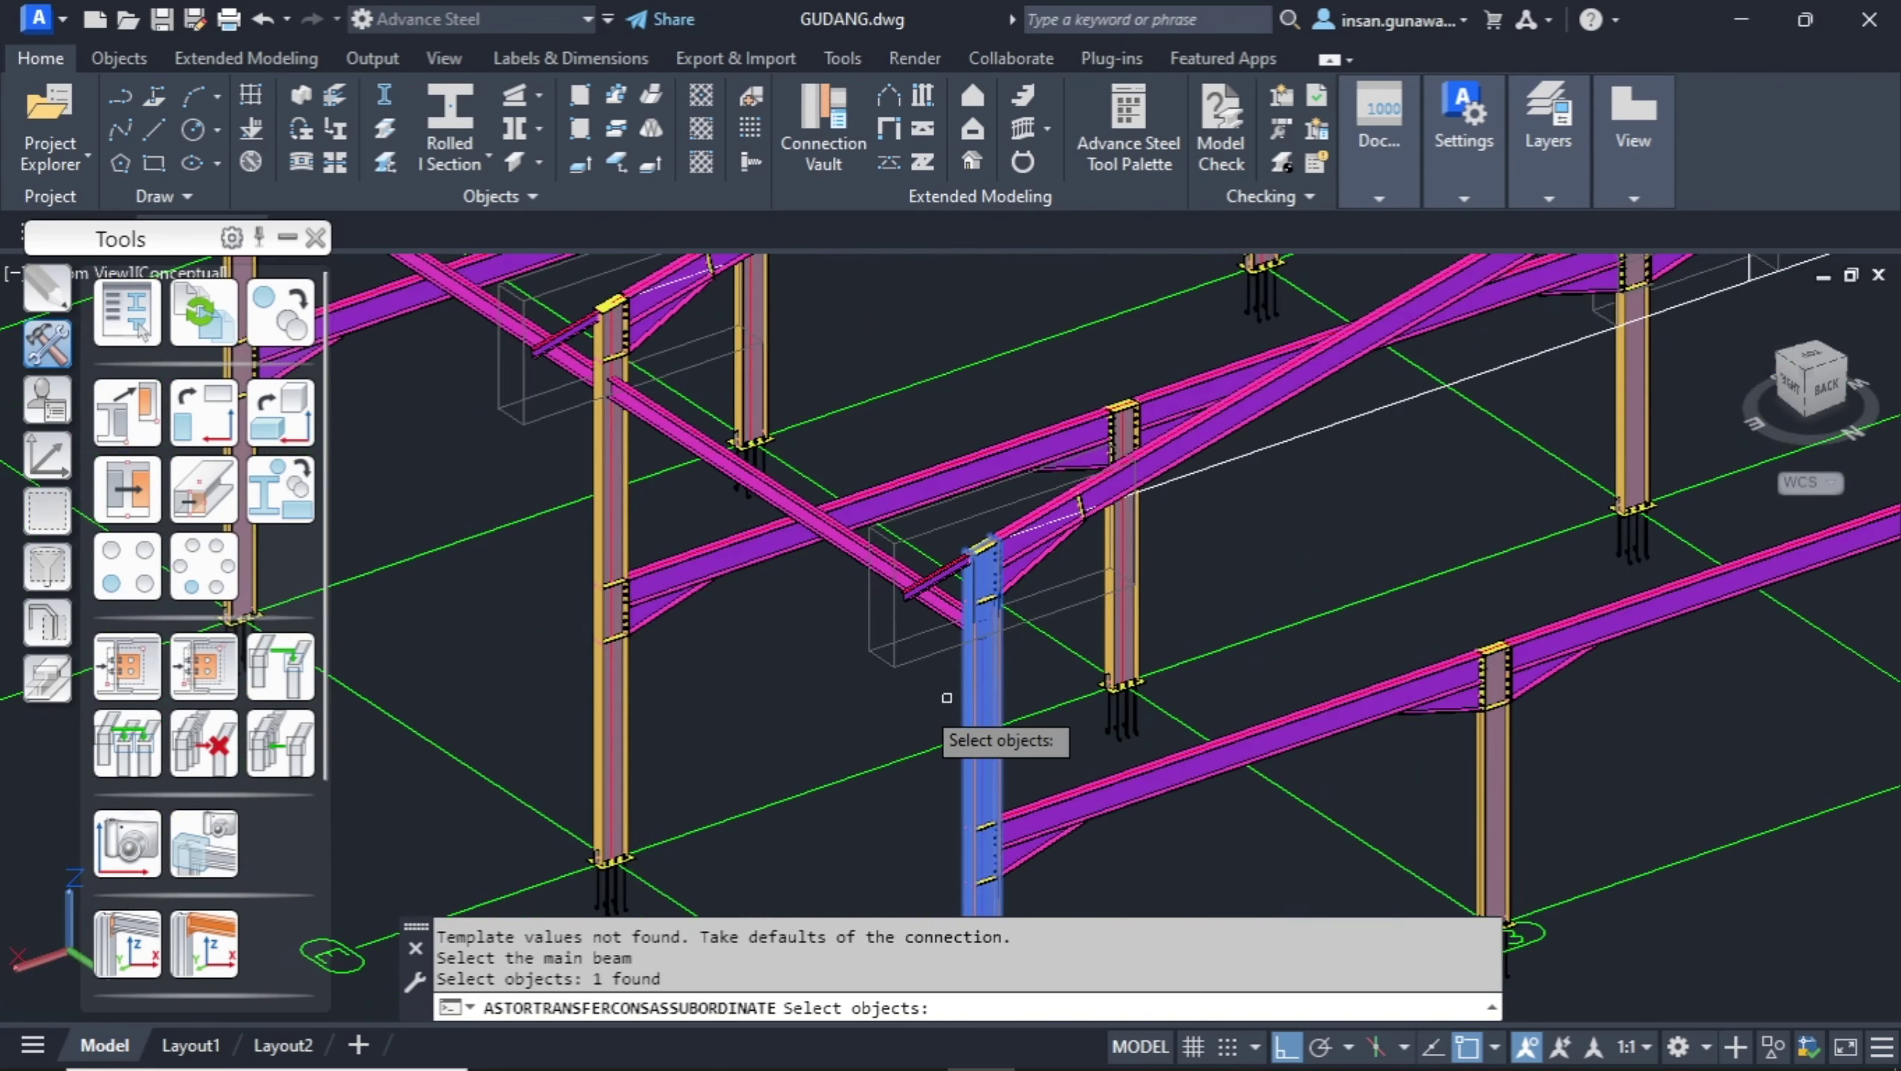
{"action": "key", "text": "Return"}
{"action": "left_click", "coordinate": [767, 505]}
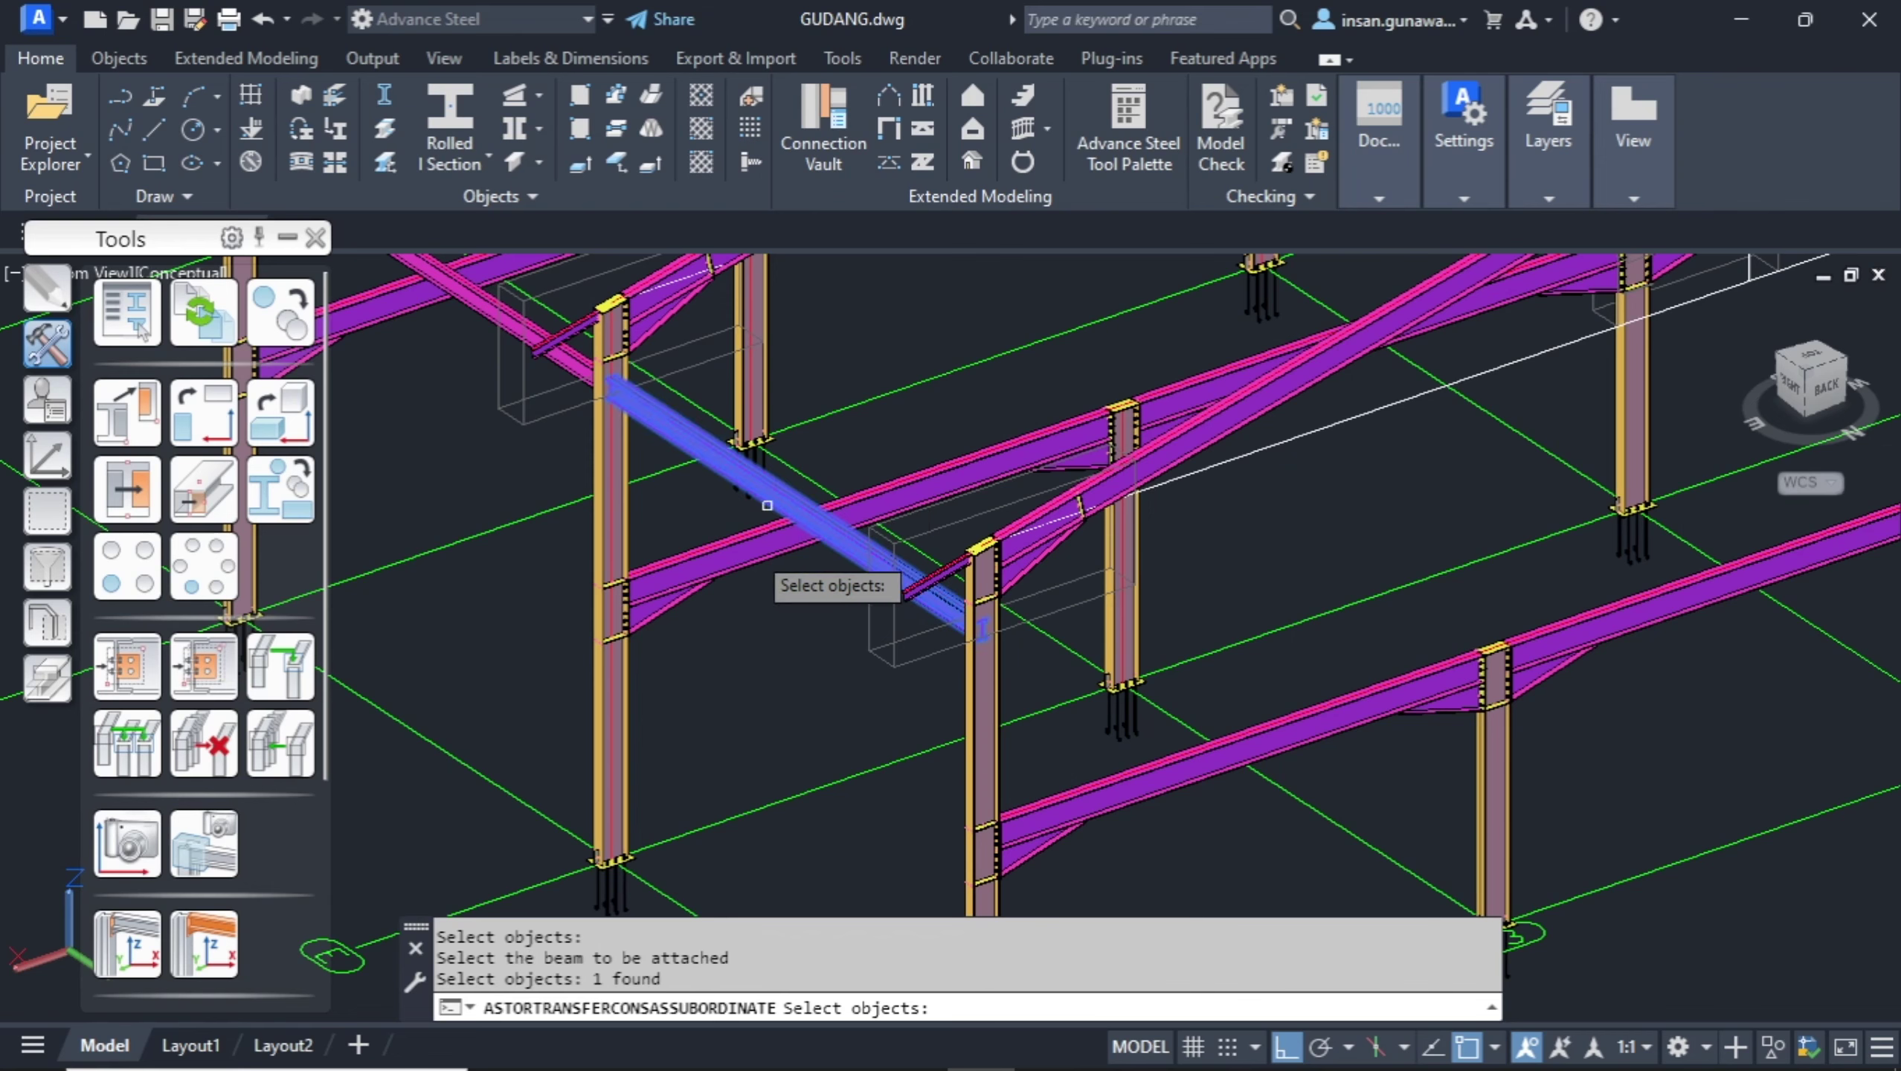
{"action": "key", "text": "Return"}
{"action": "scroll", "coordinate": [971, 636], "scroll_direction": "up", "scroll_amount": 5}
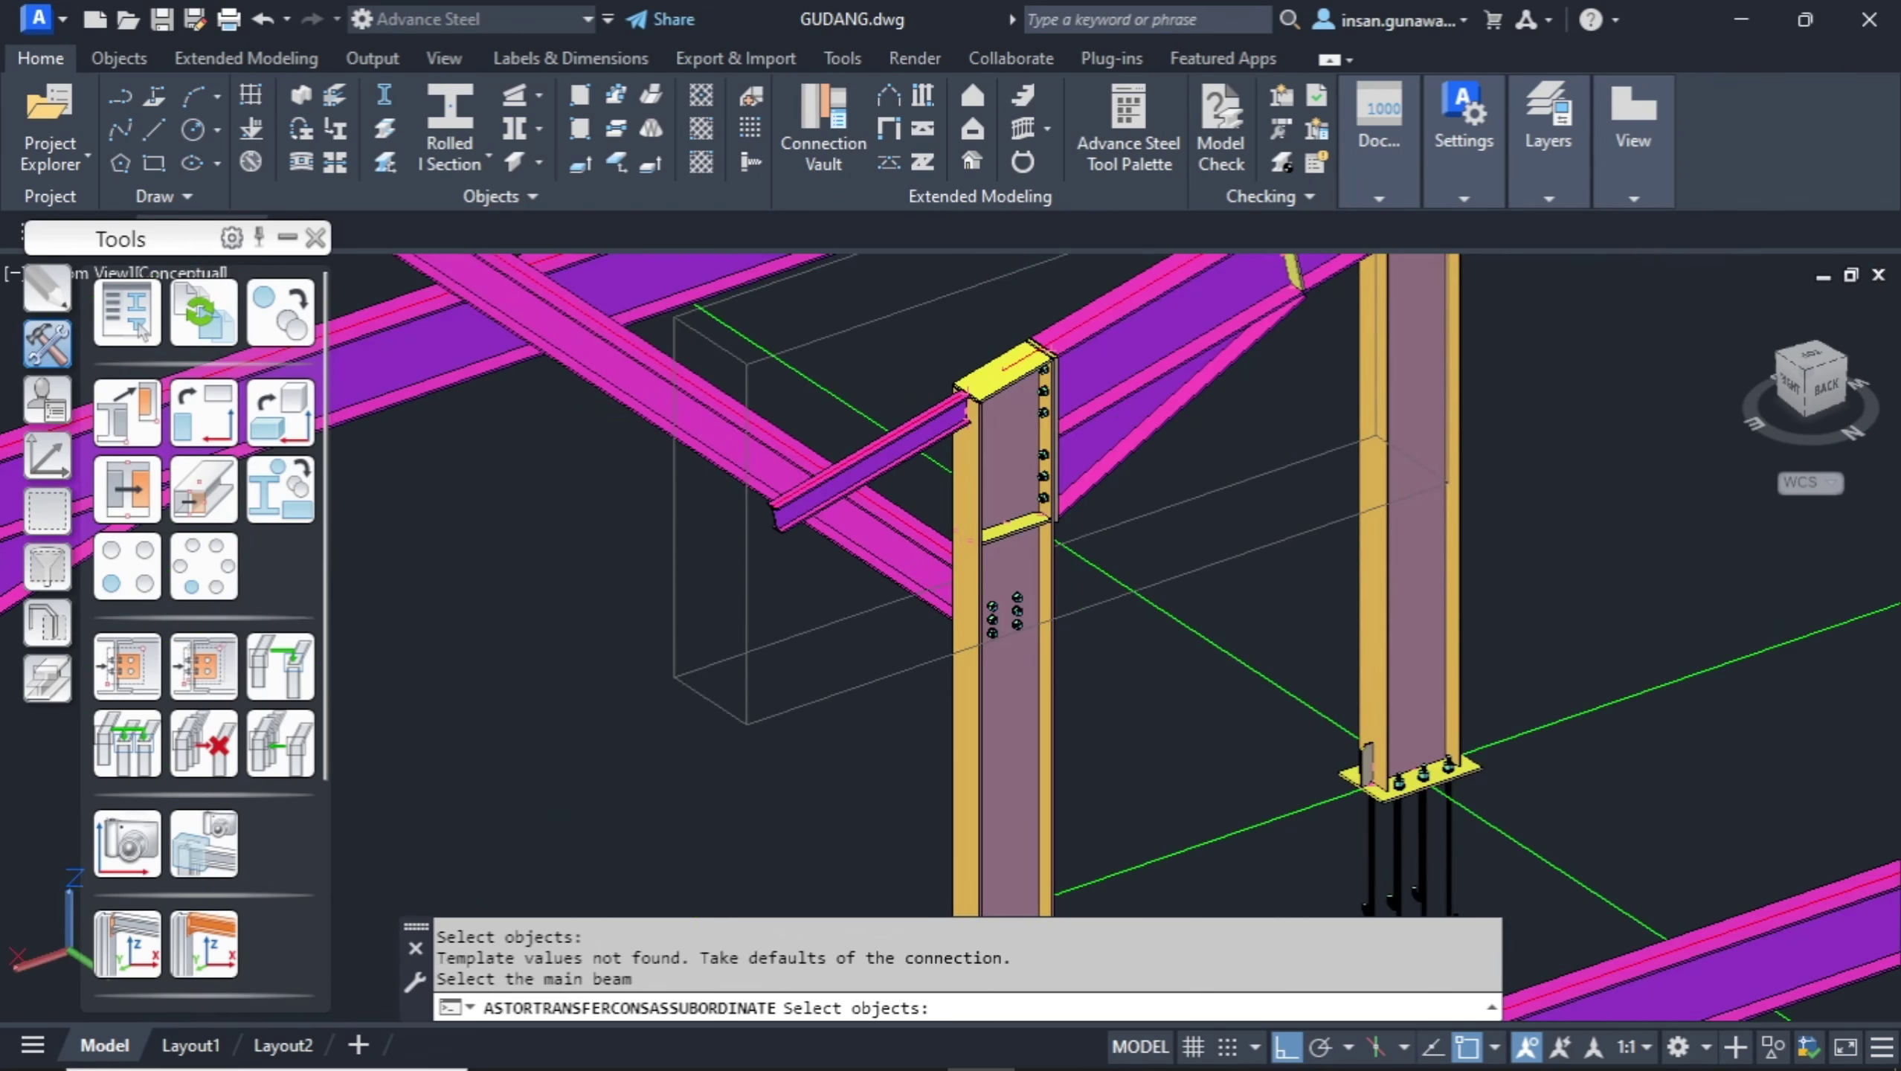
{"action": "scroll", "coordinate": [972, 637], "scroll_direction": "down", "scroll_amount": 2}
{"action": "scroll", "coordinate": [1080, 615], "scroll_direction": "down", "scroll_amount": 8}
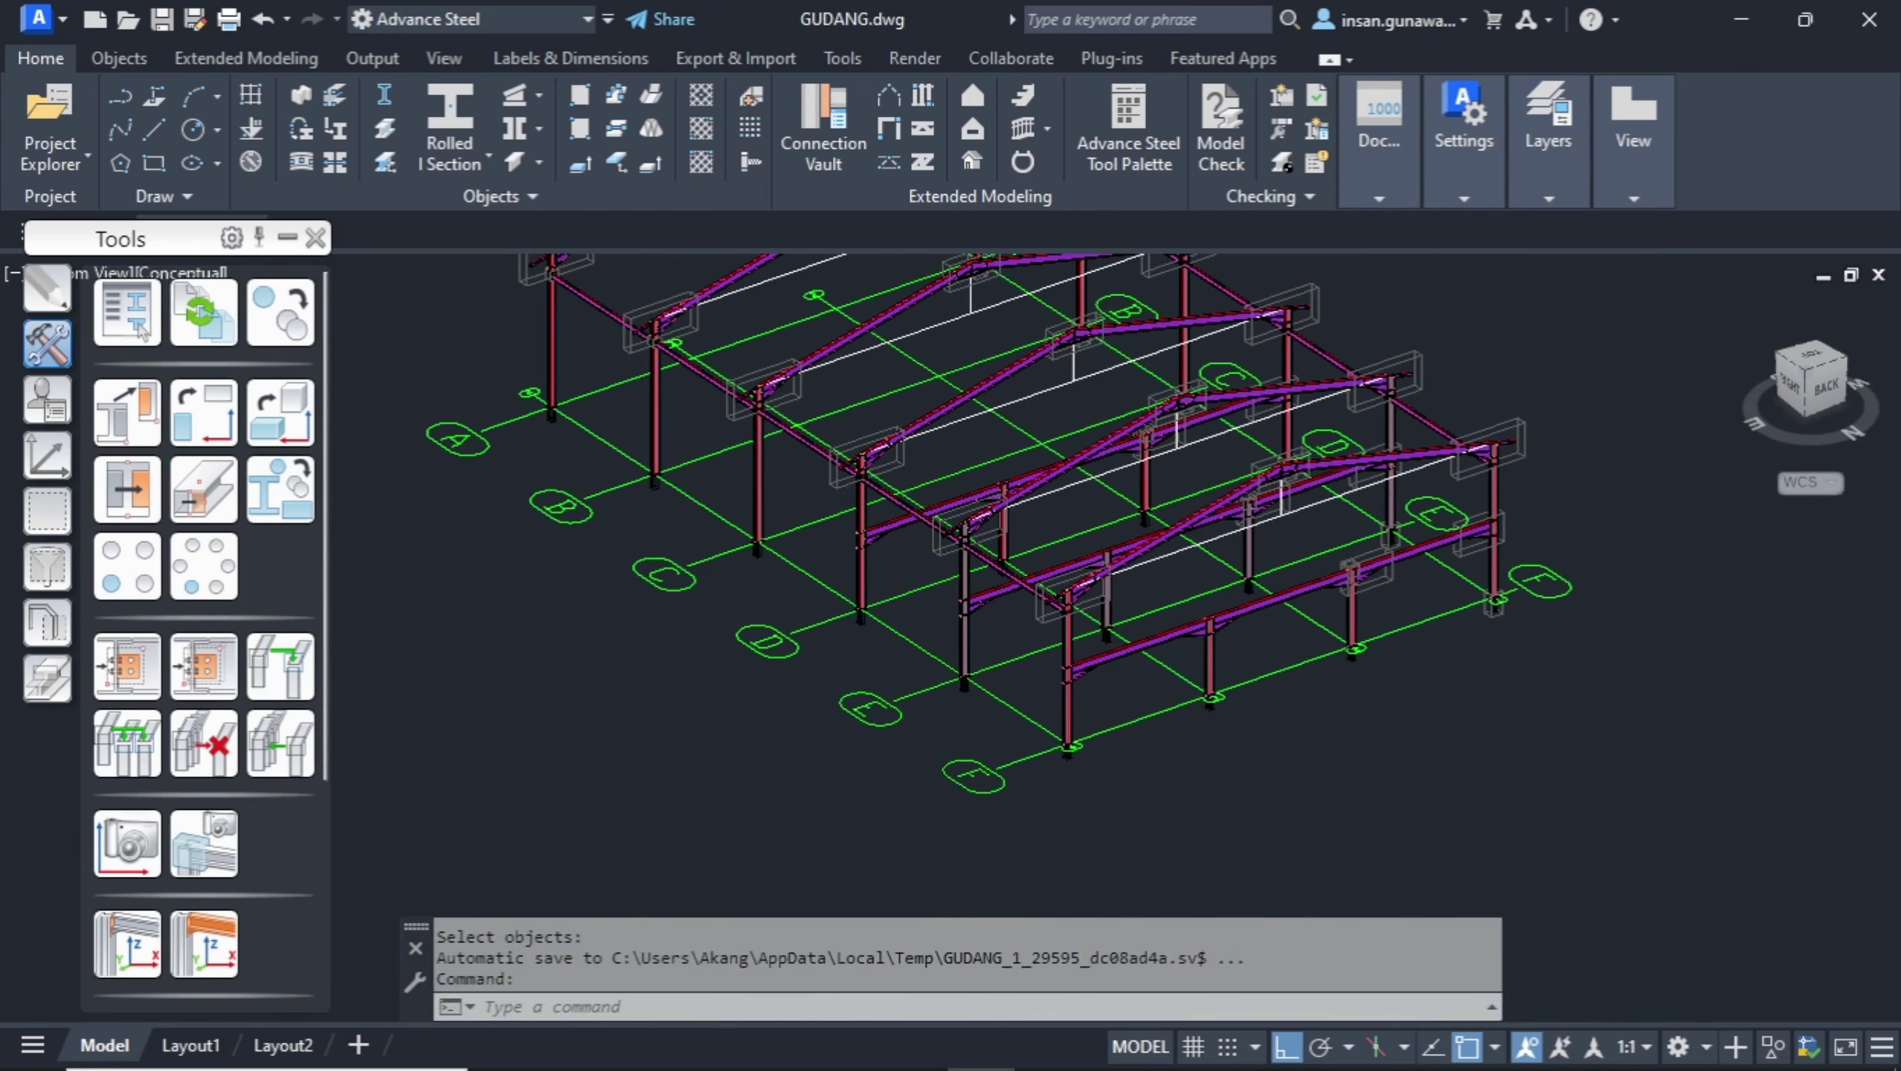
Start transferring a joint as subordinate and select the double side clip angle on the grid B column as the template.
{"action": "scroll", "coordinate": [722, 533], "scroll_direction": "up", "scroll_amount": 10}
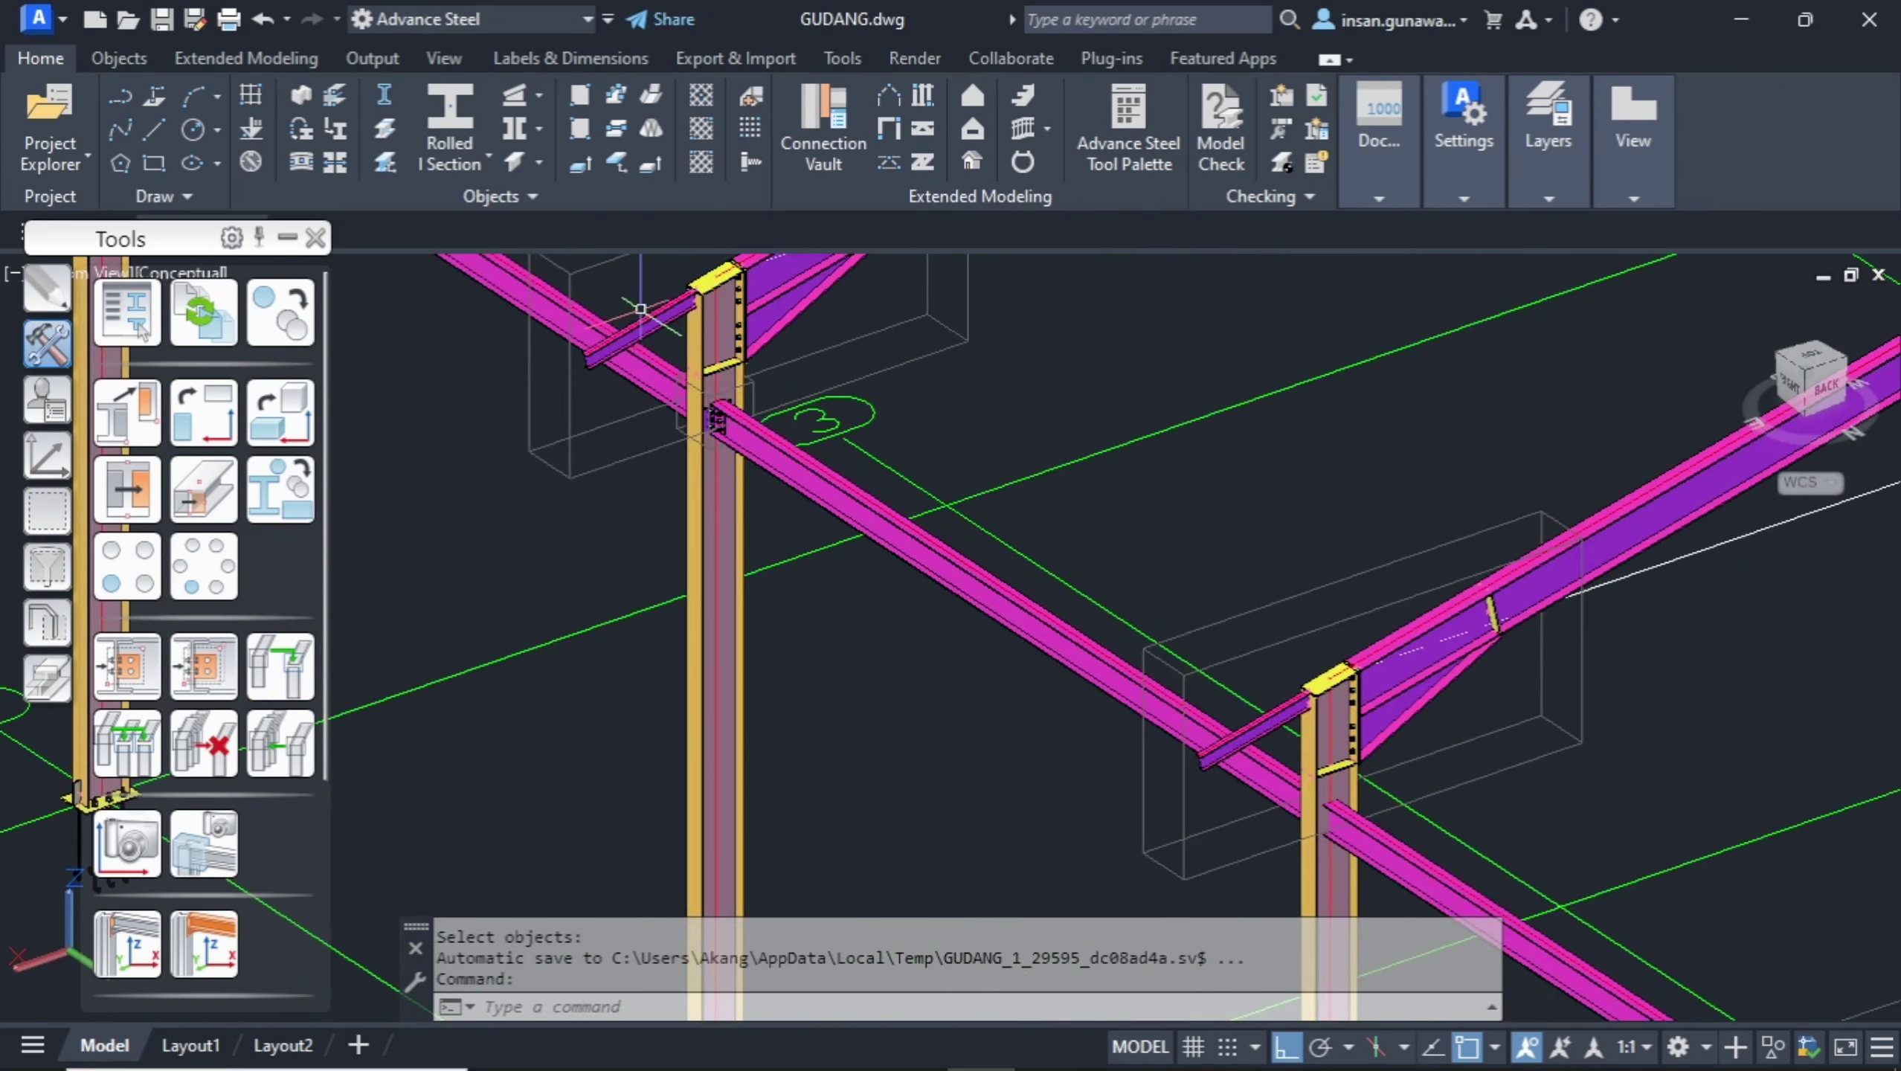
{"action": "middle_click_drag", "start_coordinate": [722, 533], "coordinate": [1183, 740], "text": "shift"}
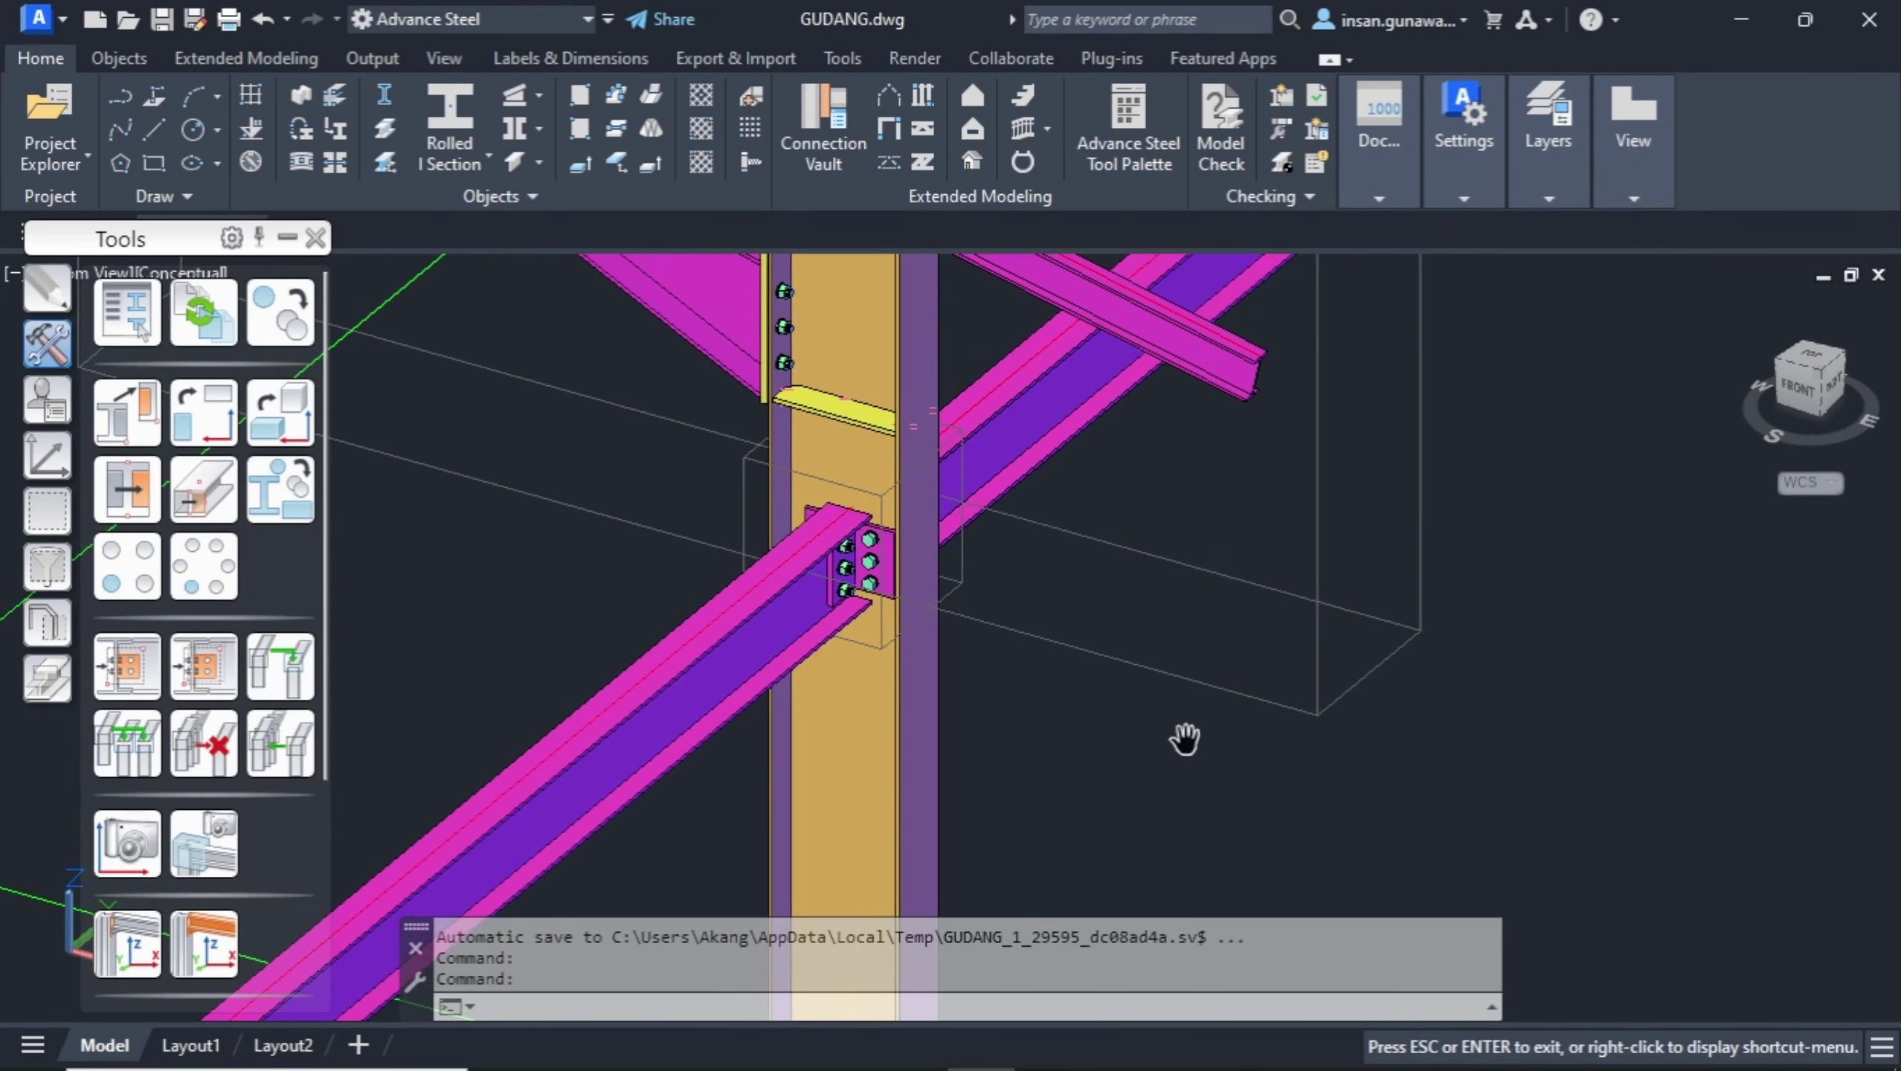
{"action": "left_click", "coordinate": [270, 666]}
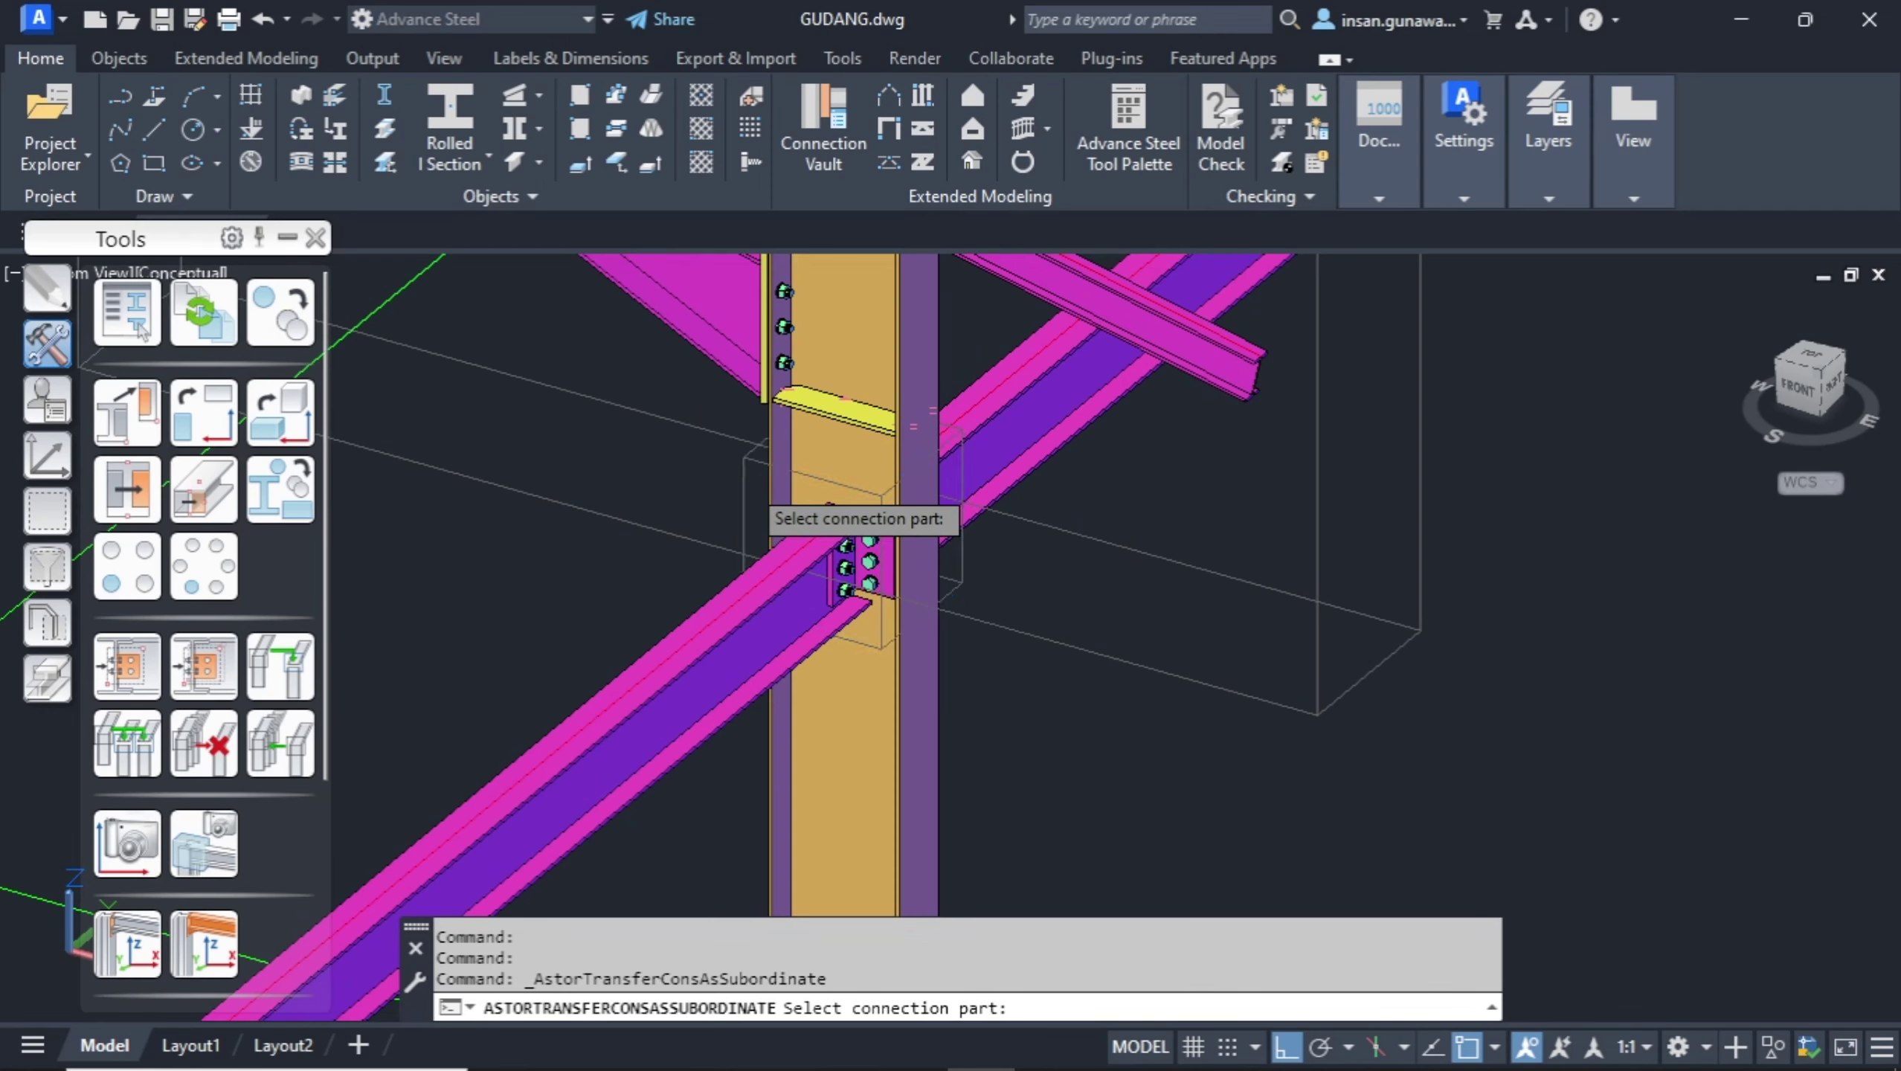
{"action": "left_click", "coordinate": [747, 483]}
{"action": "scroll", "coordinate": [750, 569], "scroll_direction": "down", "scroll_amount": 5}
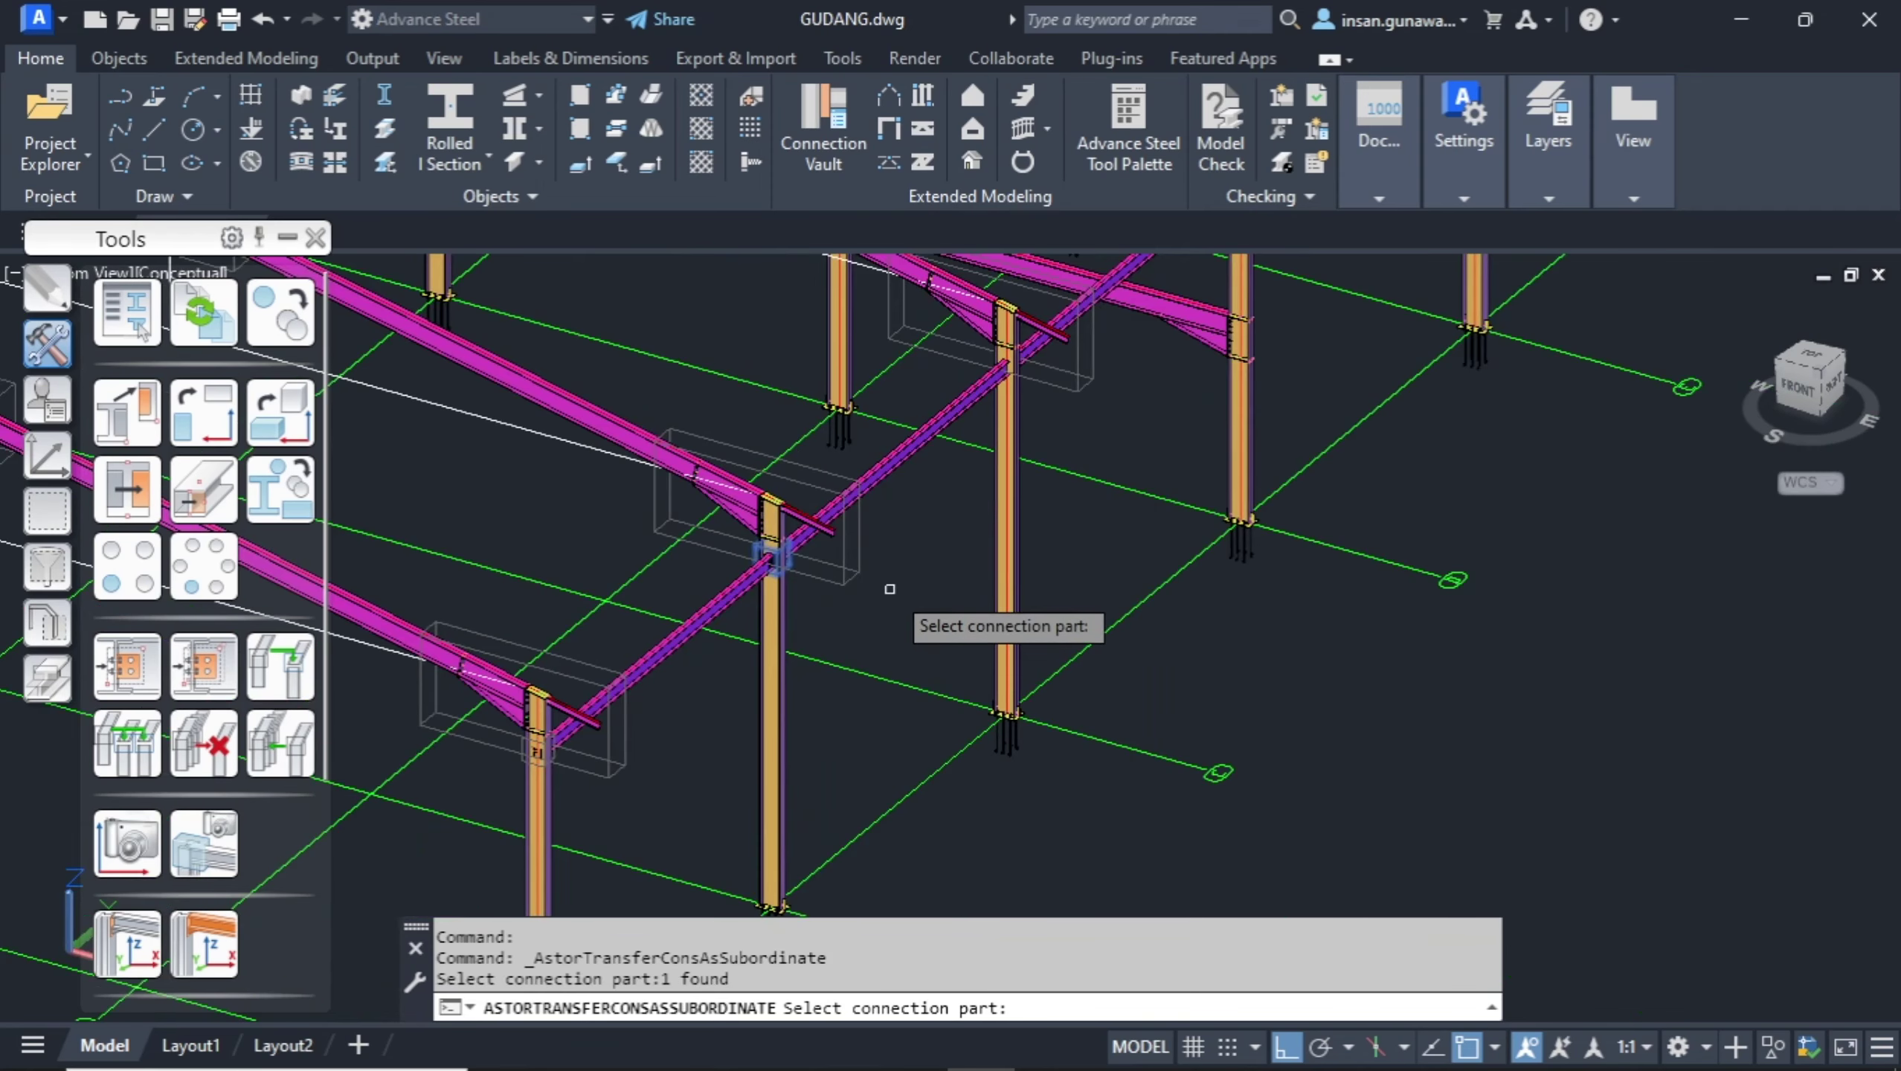
{"action": "key", "text": "Return"}
Apply the double side clip angle to the grid C column as main beam, attaching the tie beams on both sides.
{"action": "scroll", "coordinate": [1051, 418], "scroll_direction": "up", "scroll_amount": 4}
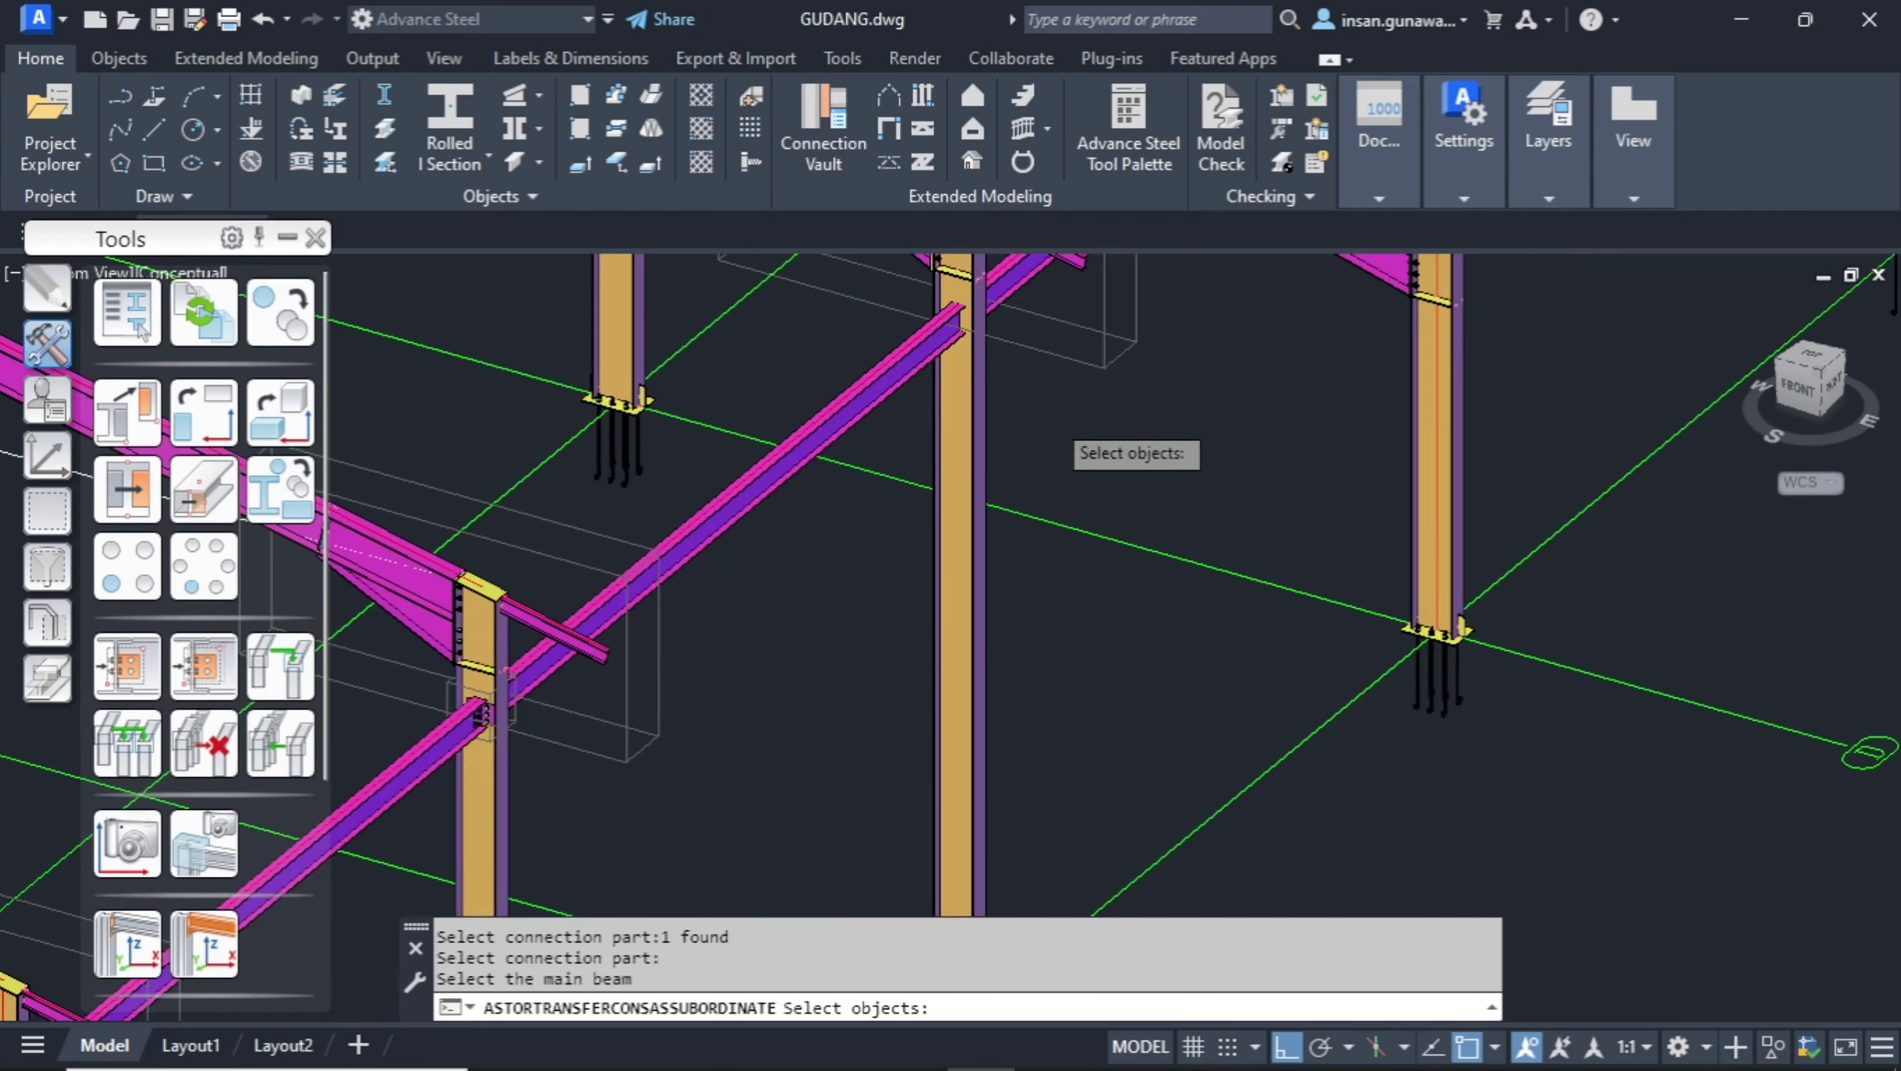
{"action": "middle_click_drag", "start_coordinate": [1050, 418], "coordinate": [1075, 622]}
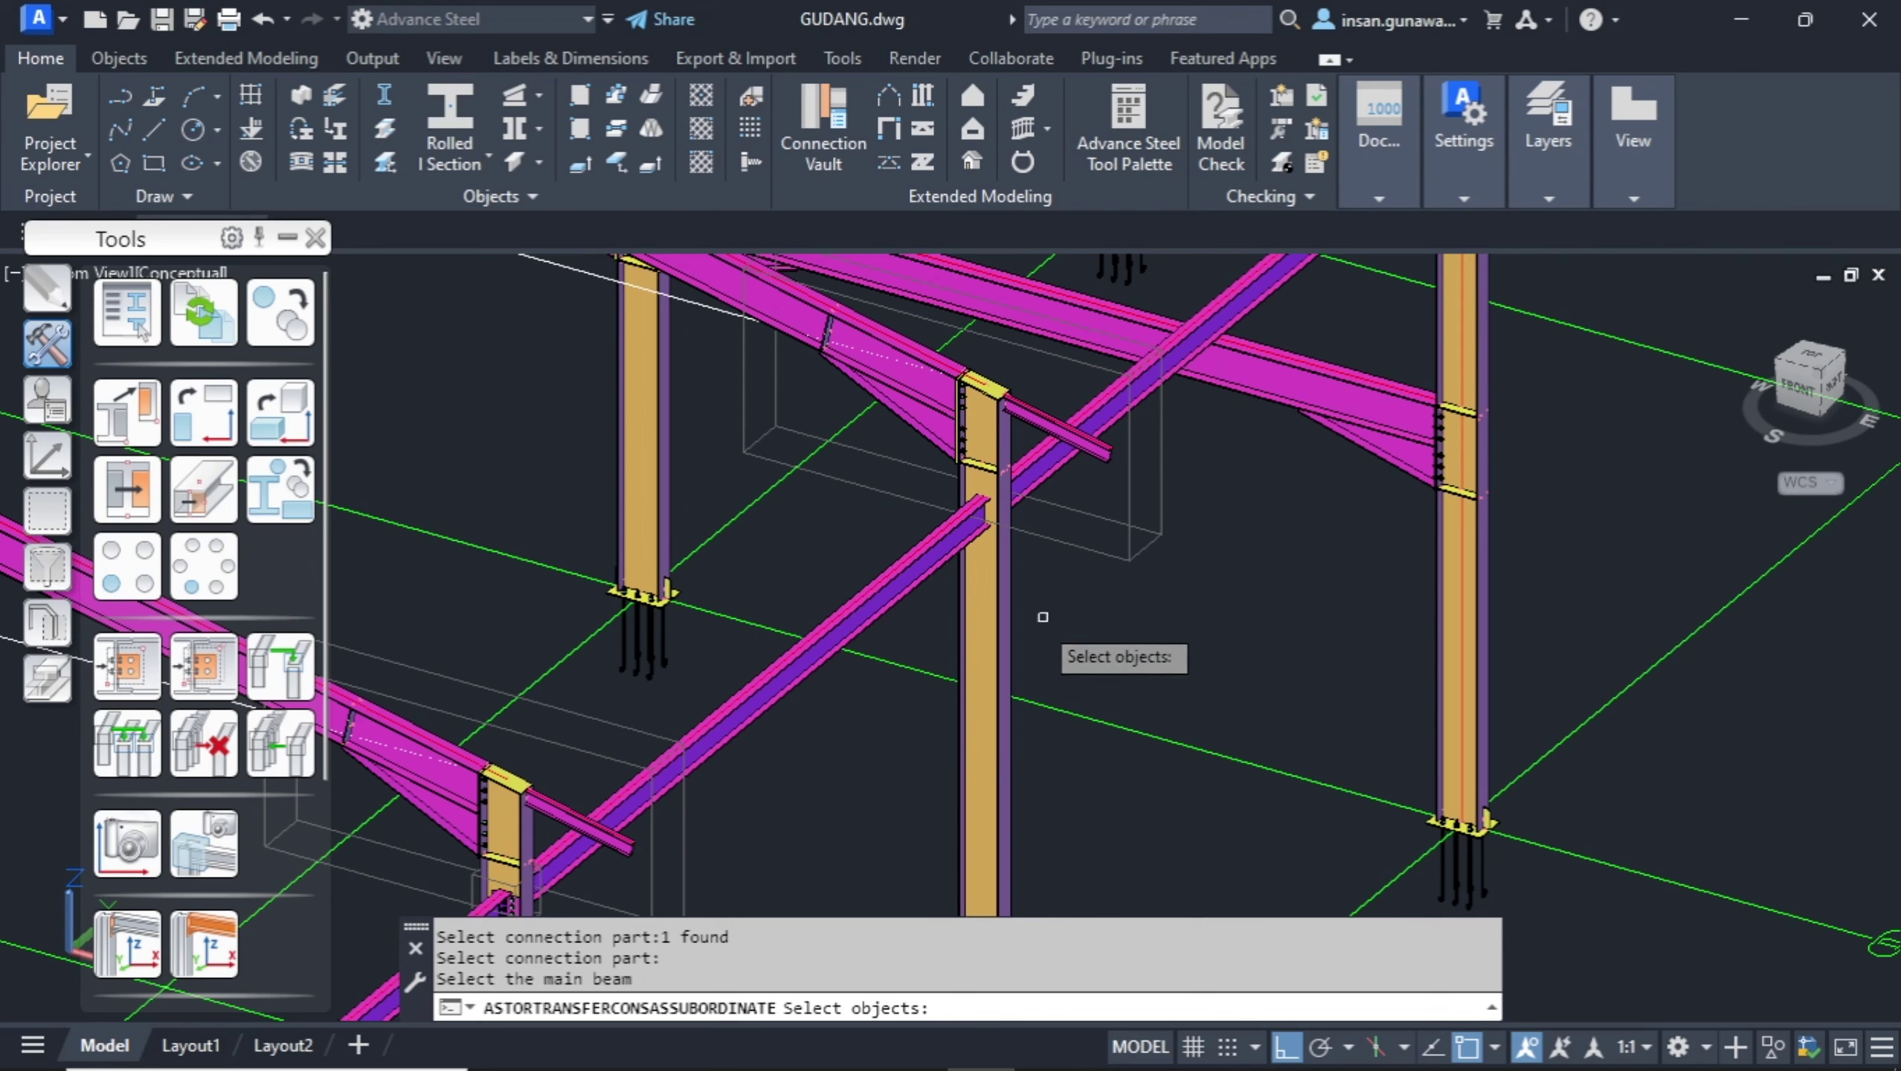
{"action": "left_click", "coordinate": [1006, 616]}
{"action": "key", "text": "Return"}
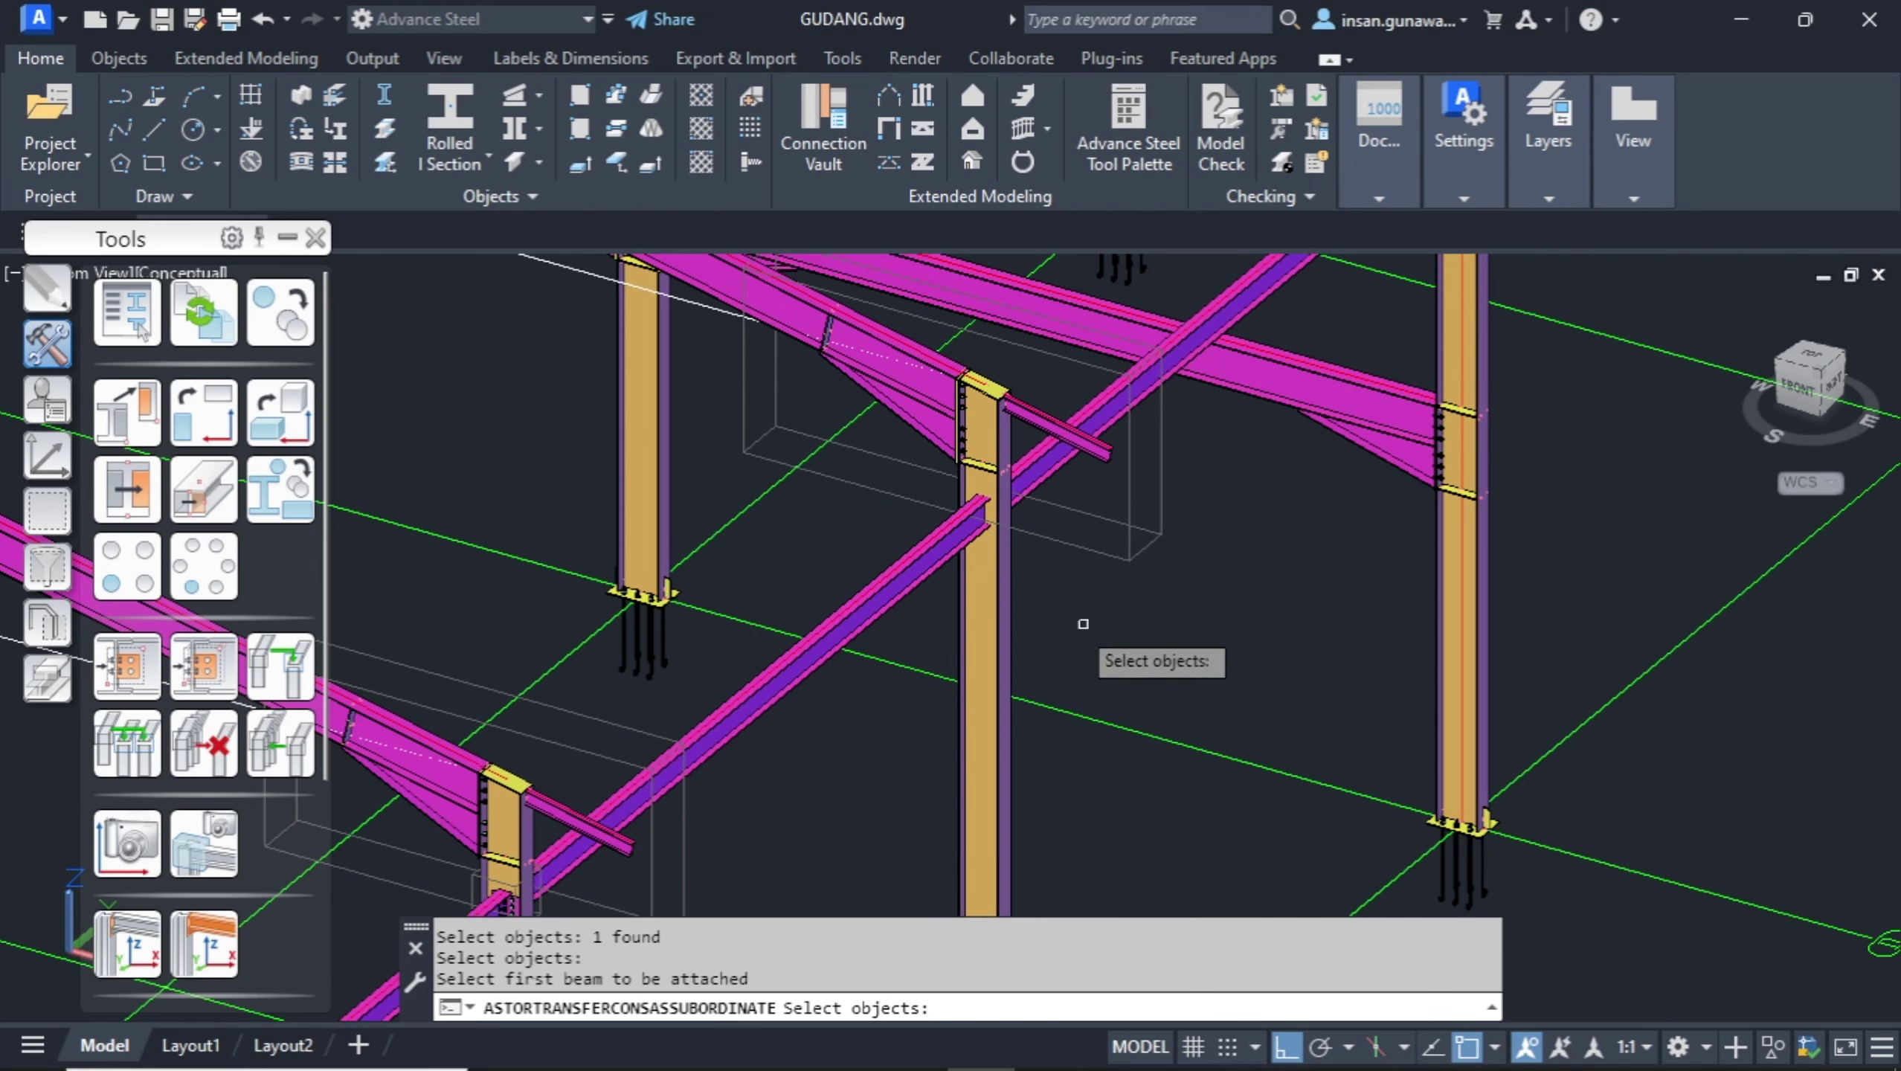
{"action": "left_click", "coordinate": [896, 579]}
{"action": "key", "text": "Return"}
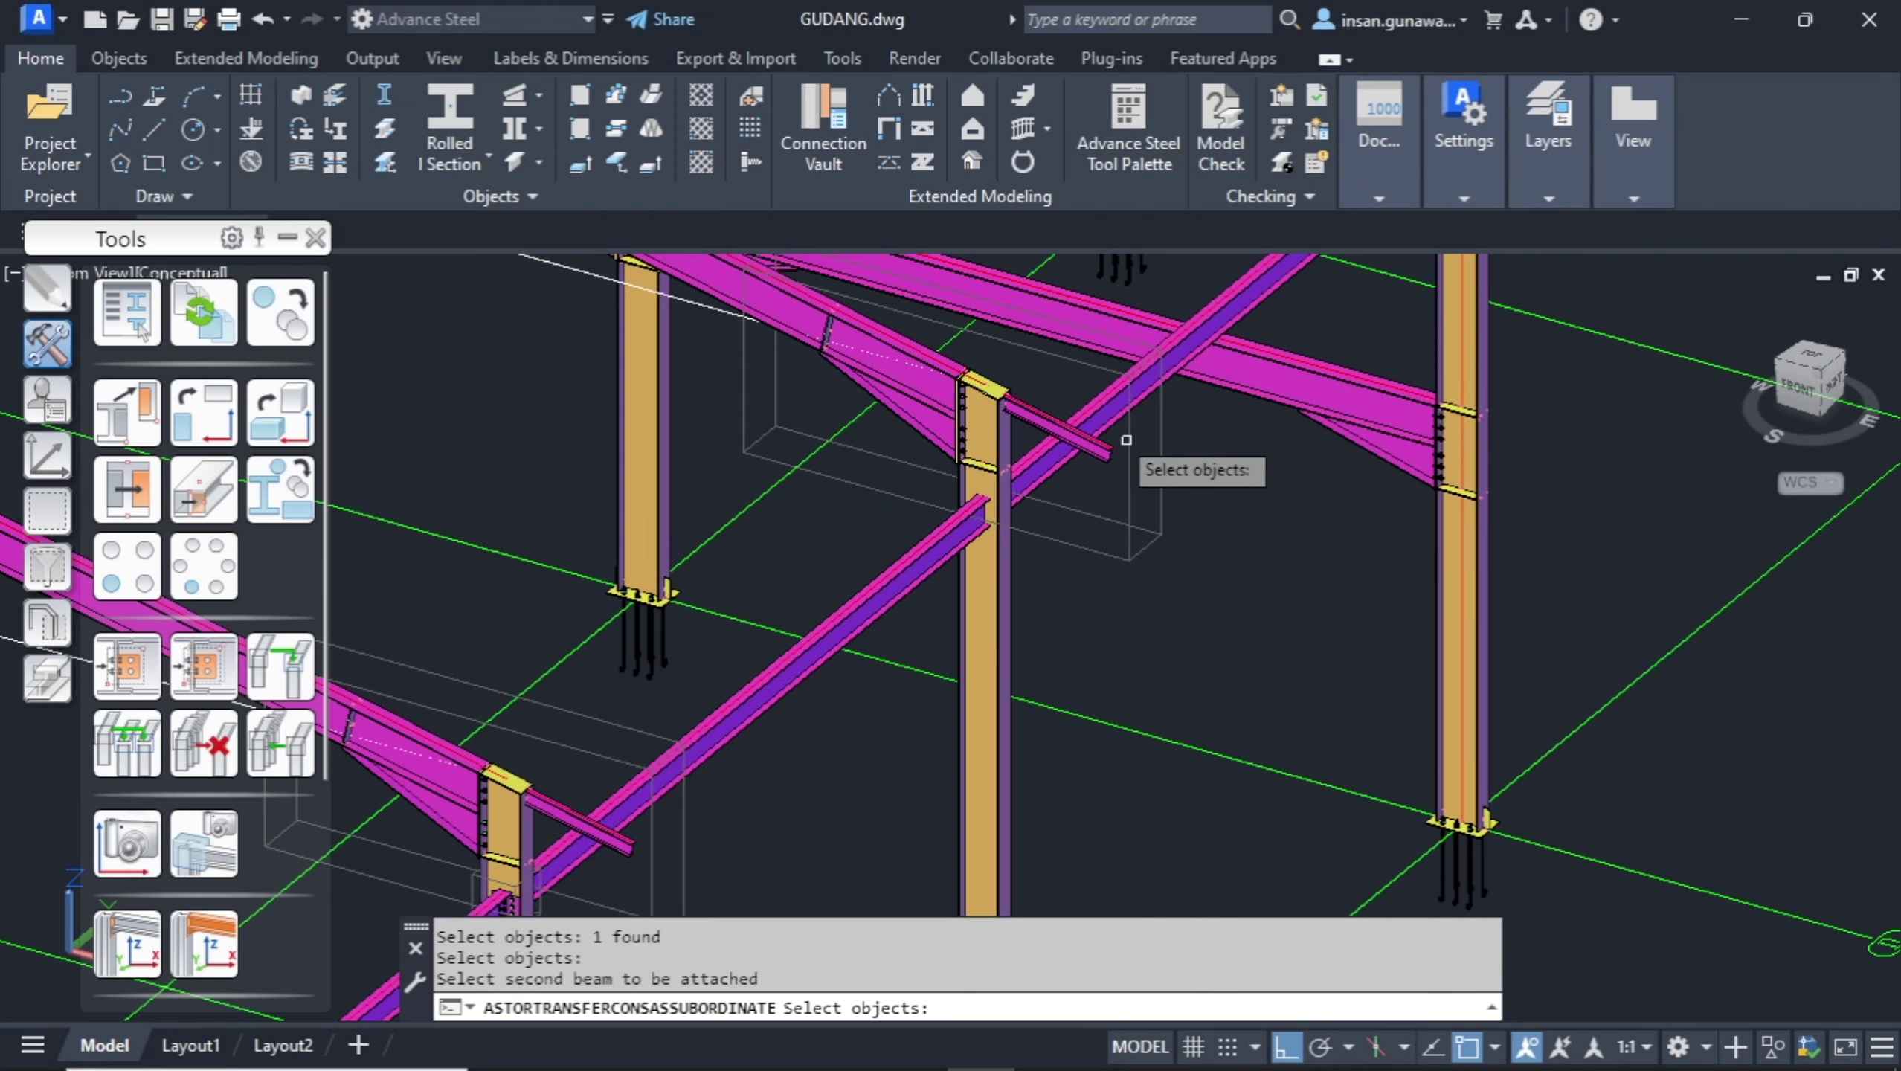
{"action": "left_click", "coordinate": [1101, 429]}
{"action": "key", "text": "Return"}
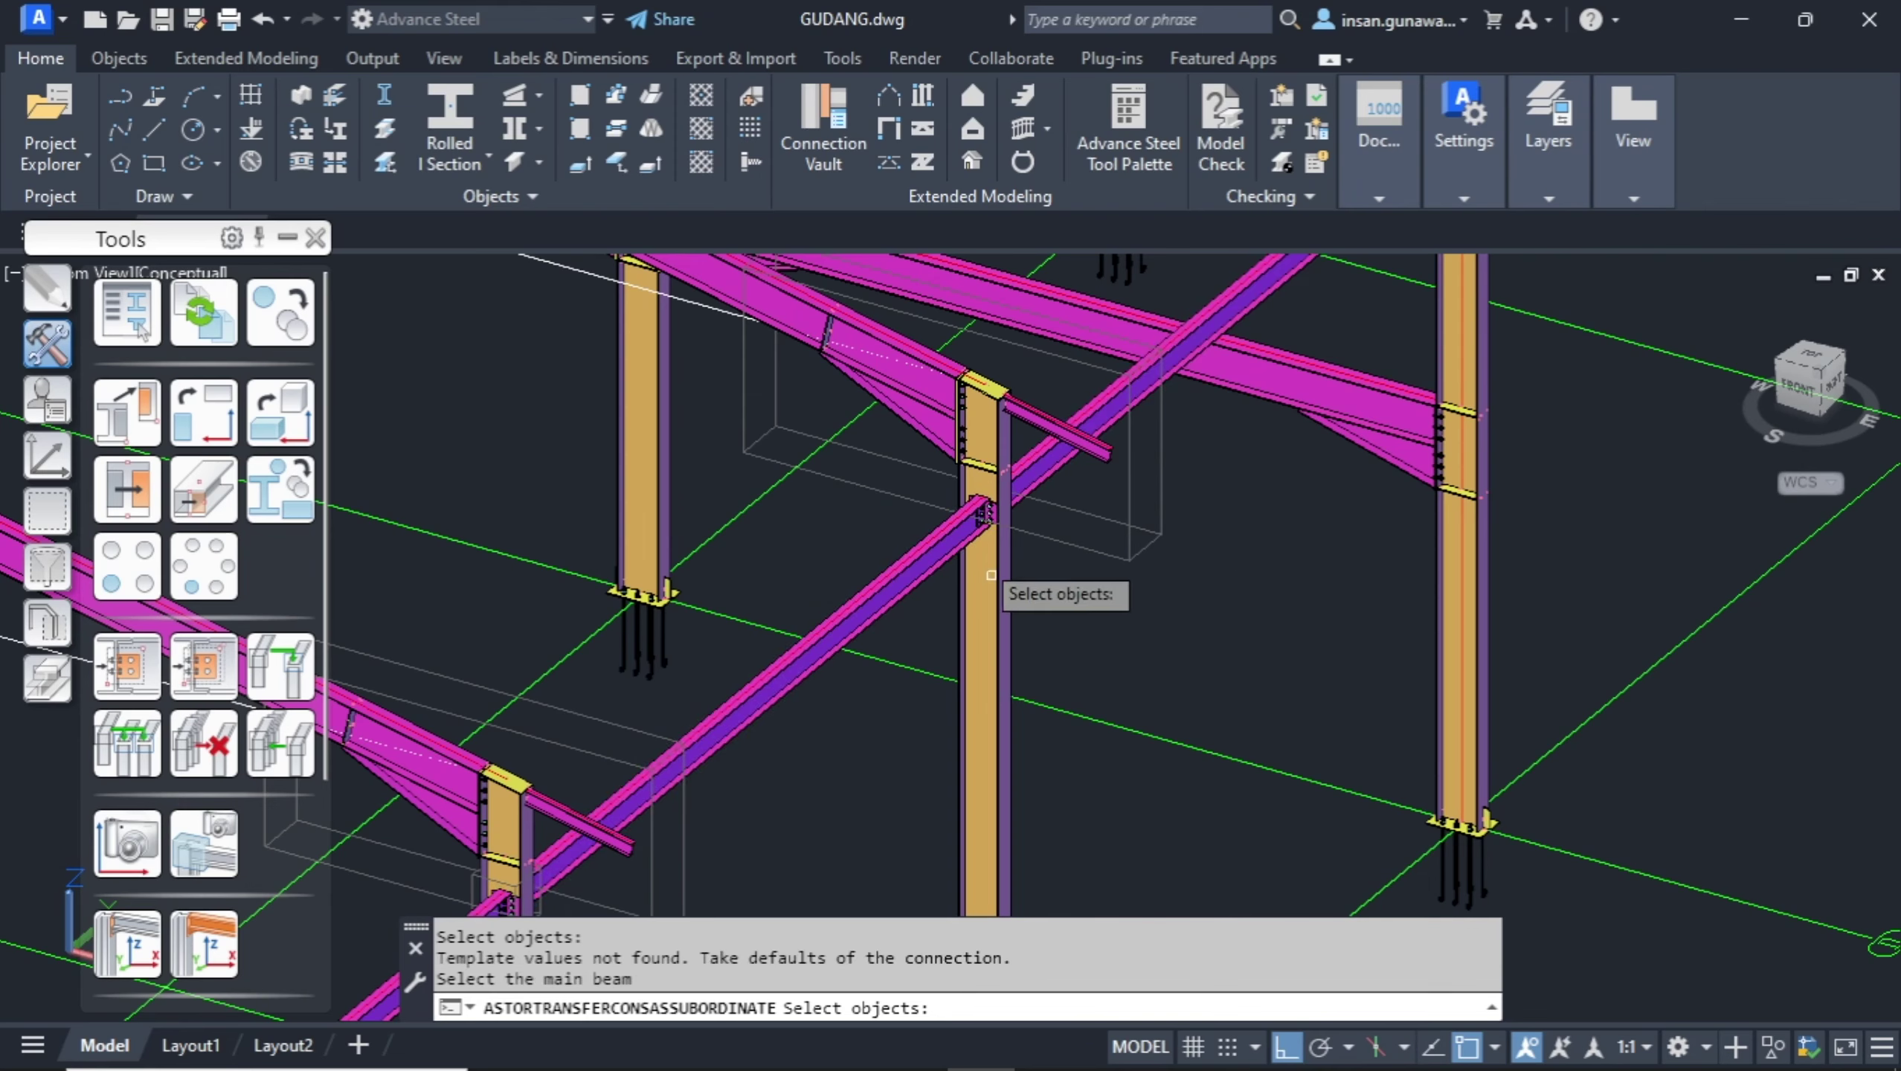
Apply the double side clip angle to the grid D column in the same row, attaching both adjoining tie beams.
{"action": "scroll", "coordinate": [989, 458], "scroll_direction": "up", "scroll_amount": 3}
{"action": "scroll", "coordinate": [1013, 525], "scroll_direction": "down", "scroll_amount": 4}
{"action": "middle_click_drag", "start_coordinate": [1282, 460], "coordinate": [1032, 876]}
{"action": "scroll", "coordinate": [1101, 769], "scroll_direction": "up", "scroll_amount": 3}
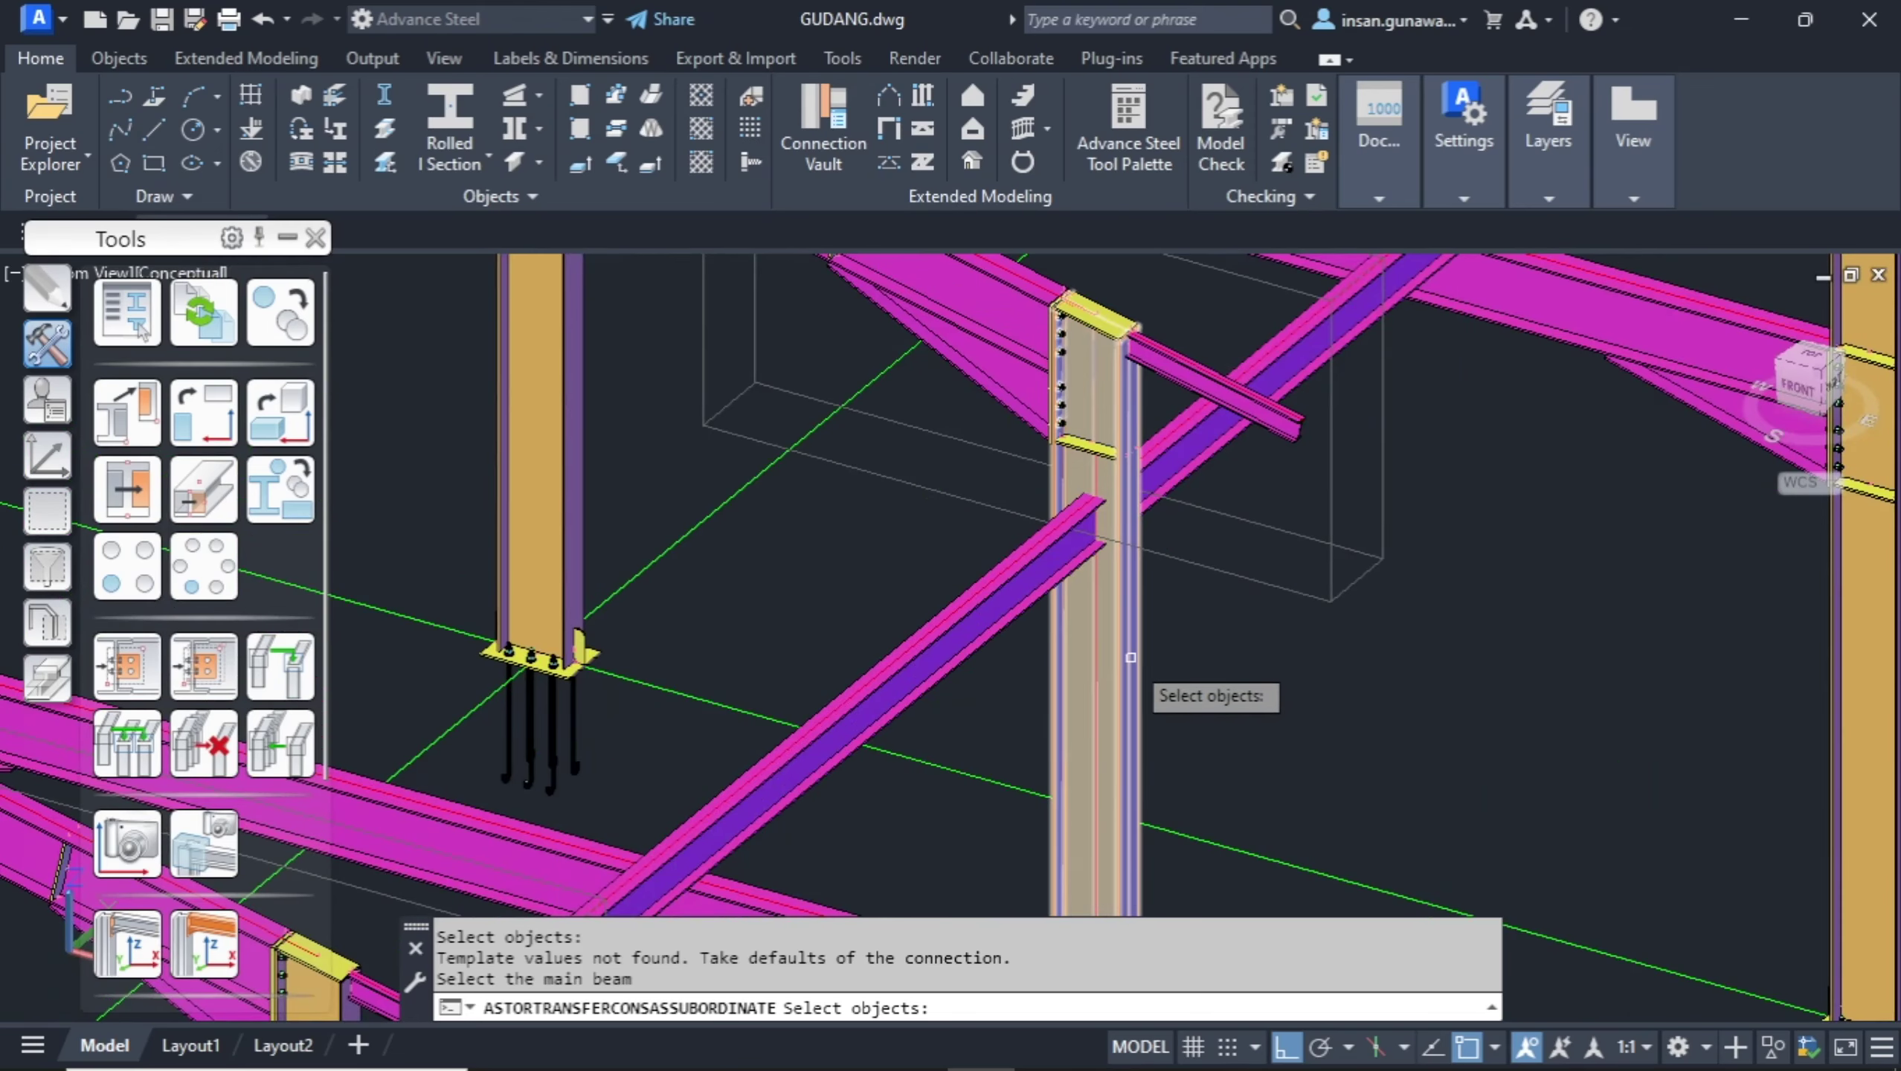
{"action": "left_click", "coordinate": [1126, 654]}
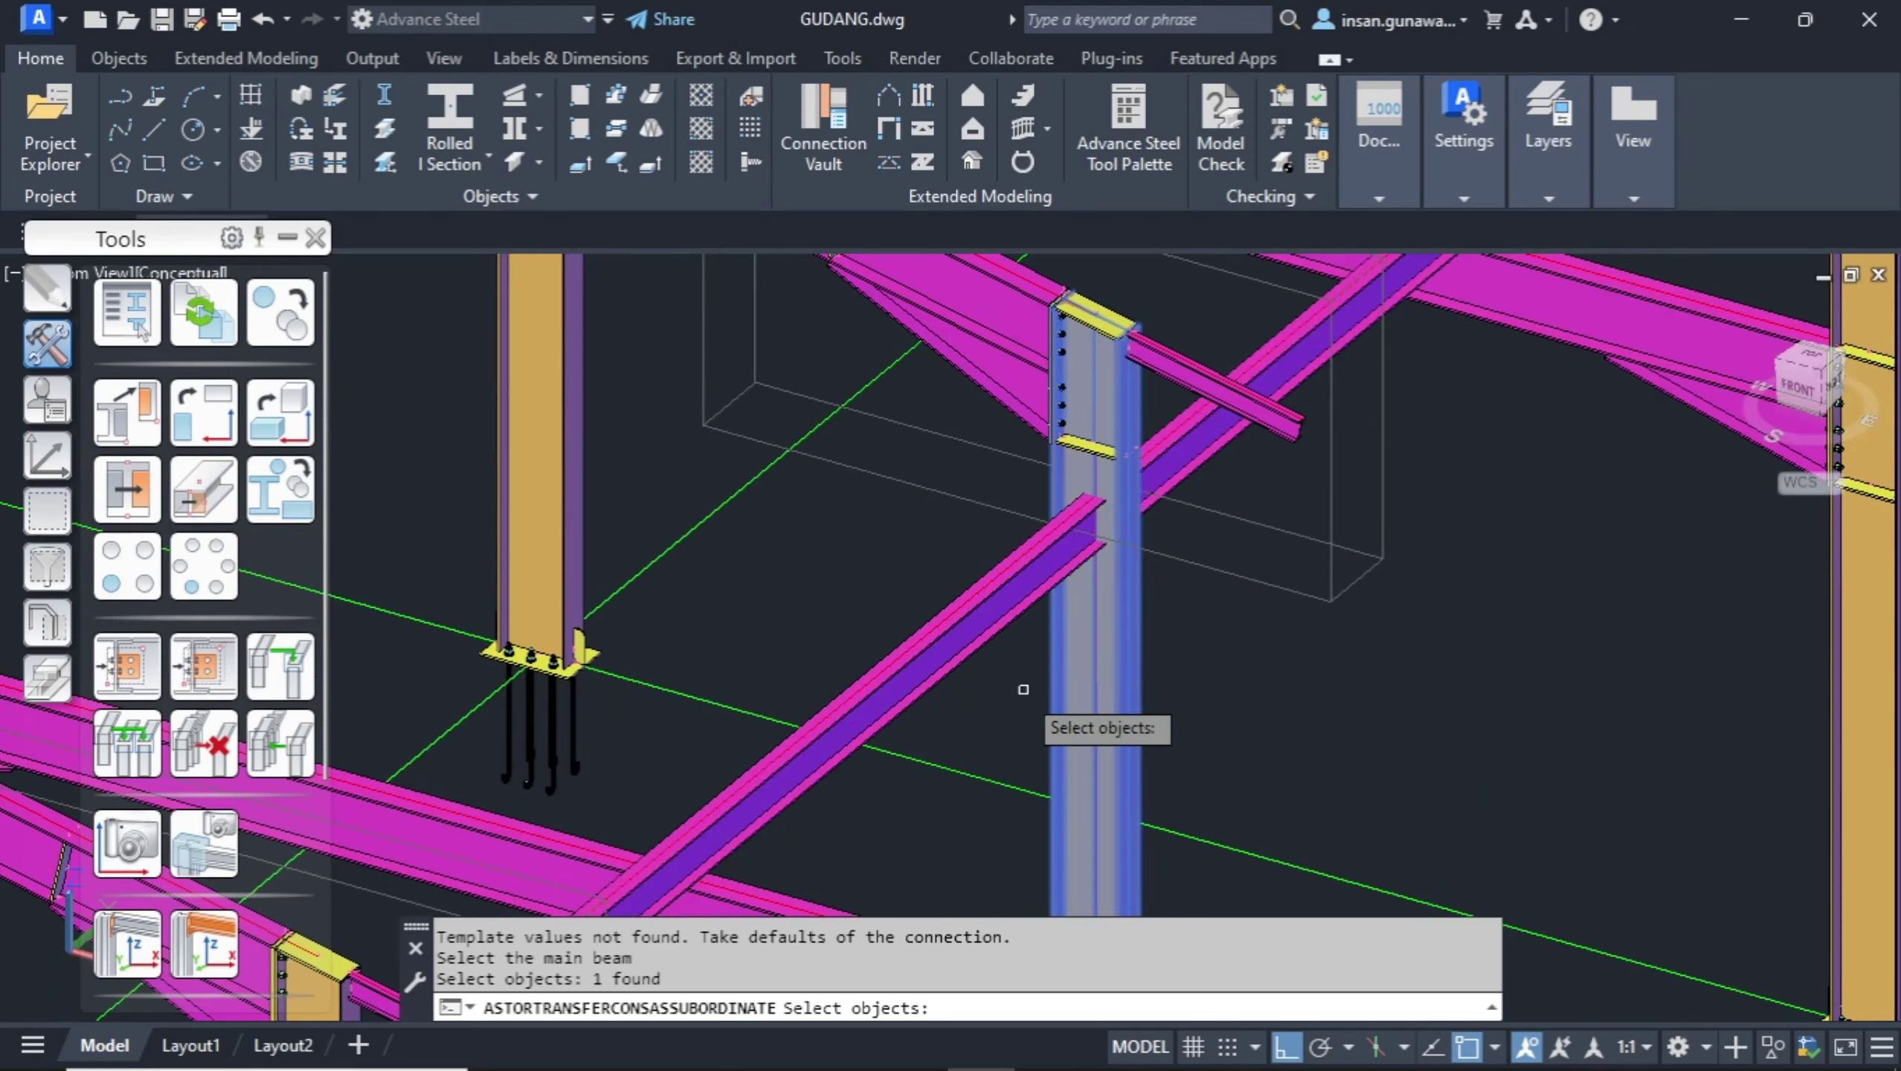
{"action": "key", "text": "Return"}
{"action": "left_click", "coordinate": [995, 639]}
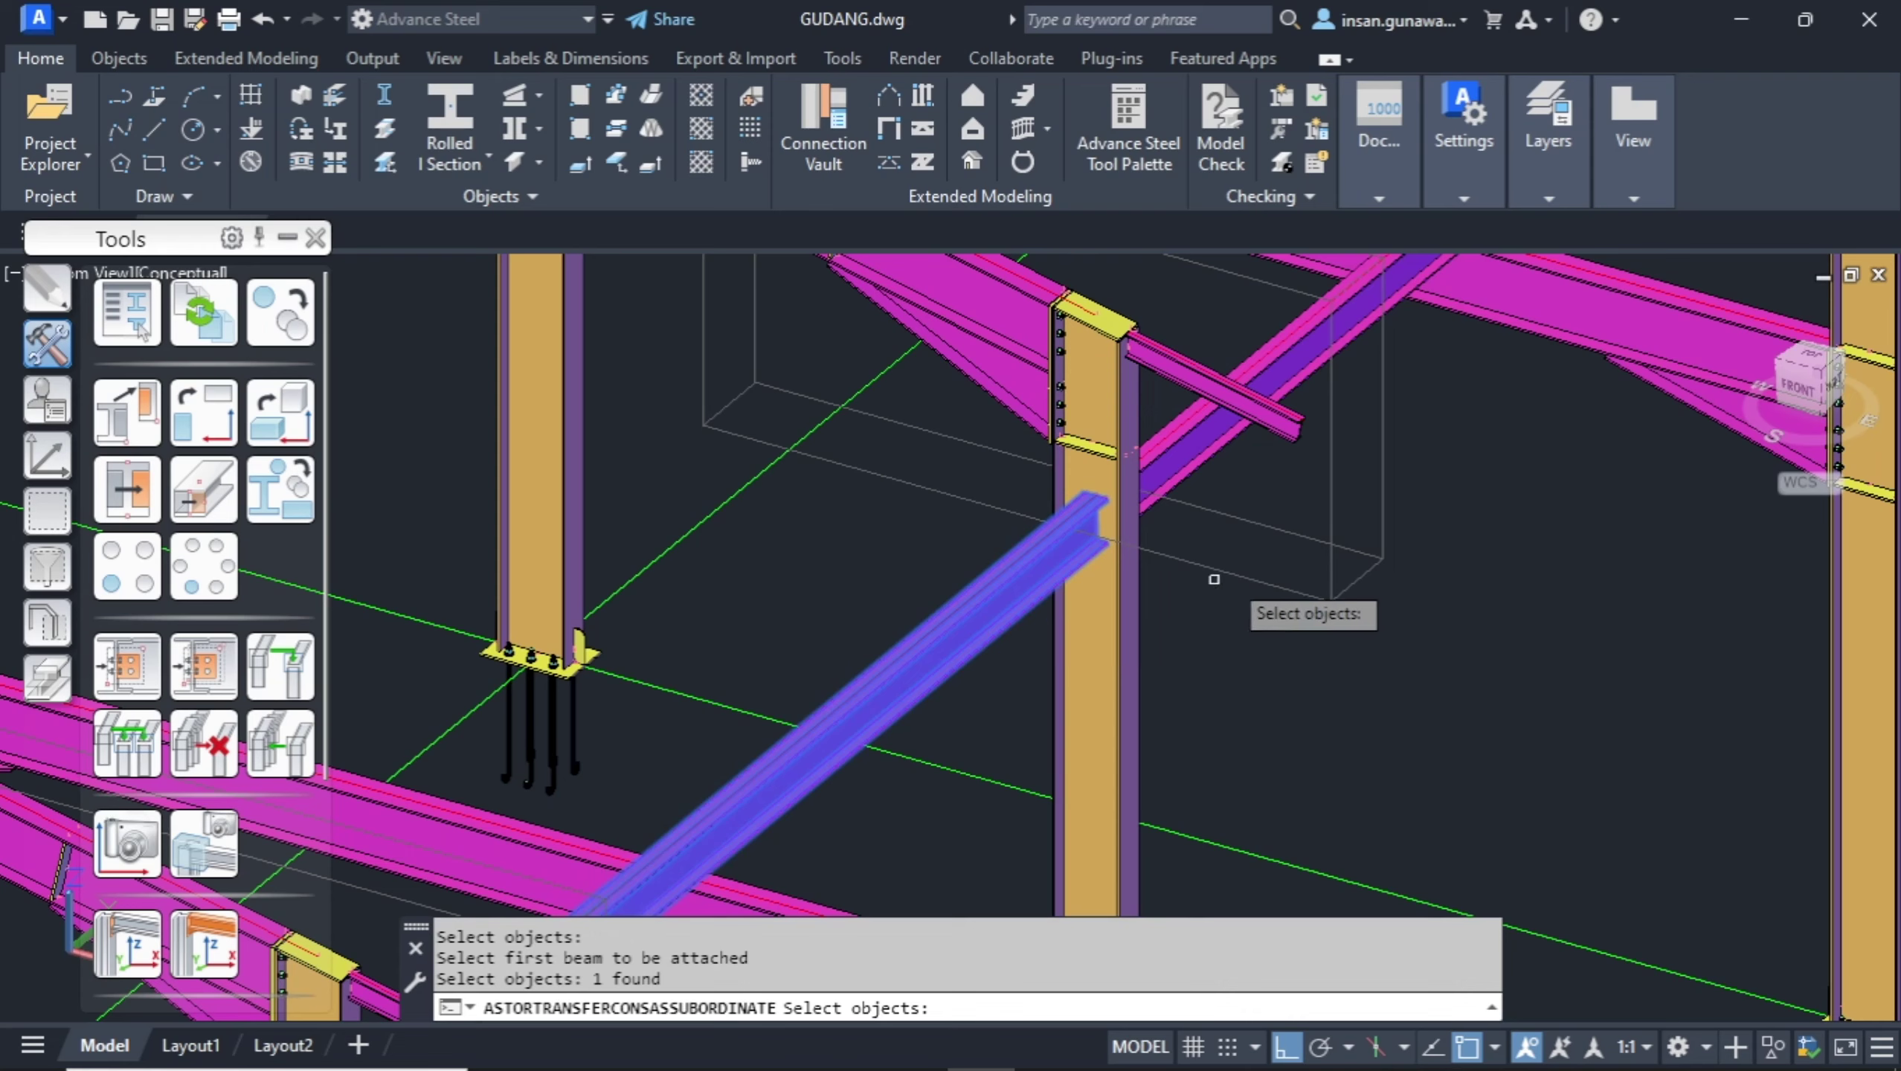
{"action": "key", "text": "Return"}
{"action": "left_click", "coordinate": [1305, 377]}
{"action": "key", "text": "Return"}
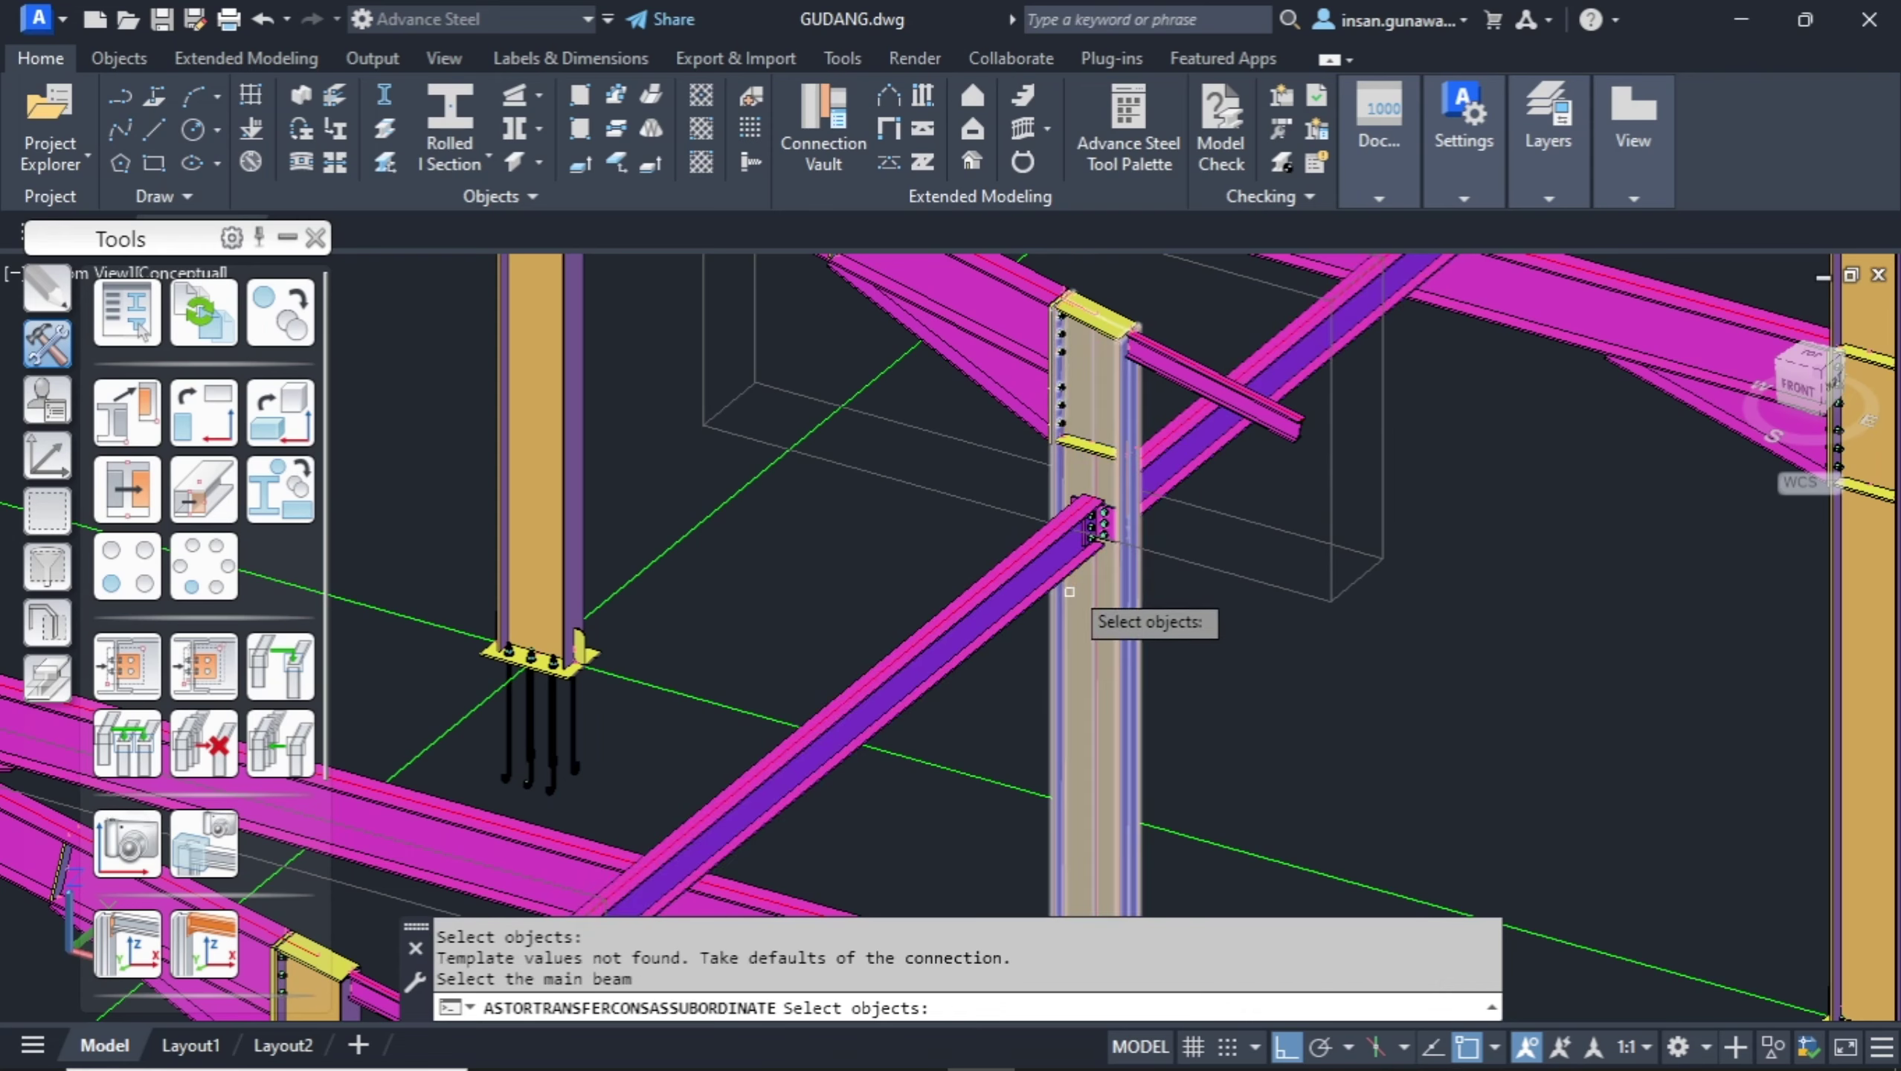
Apply the double side clip angle to the last intermediate column in the row, on grid E, with its two tie beams.
{"action": "scroll", "coordinate": [1360, 593], "scroll_direction": "down", "scroll_amount": 2}
{"action": "scroll", "coordinate": [1368, 589], "scroll_direction": "down", "scroll_amount": 3}
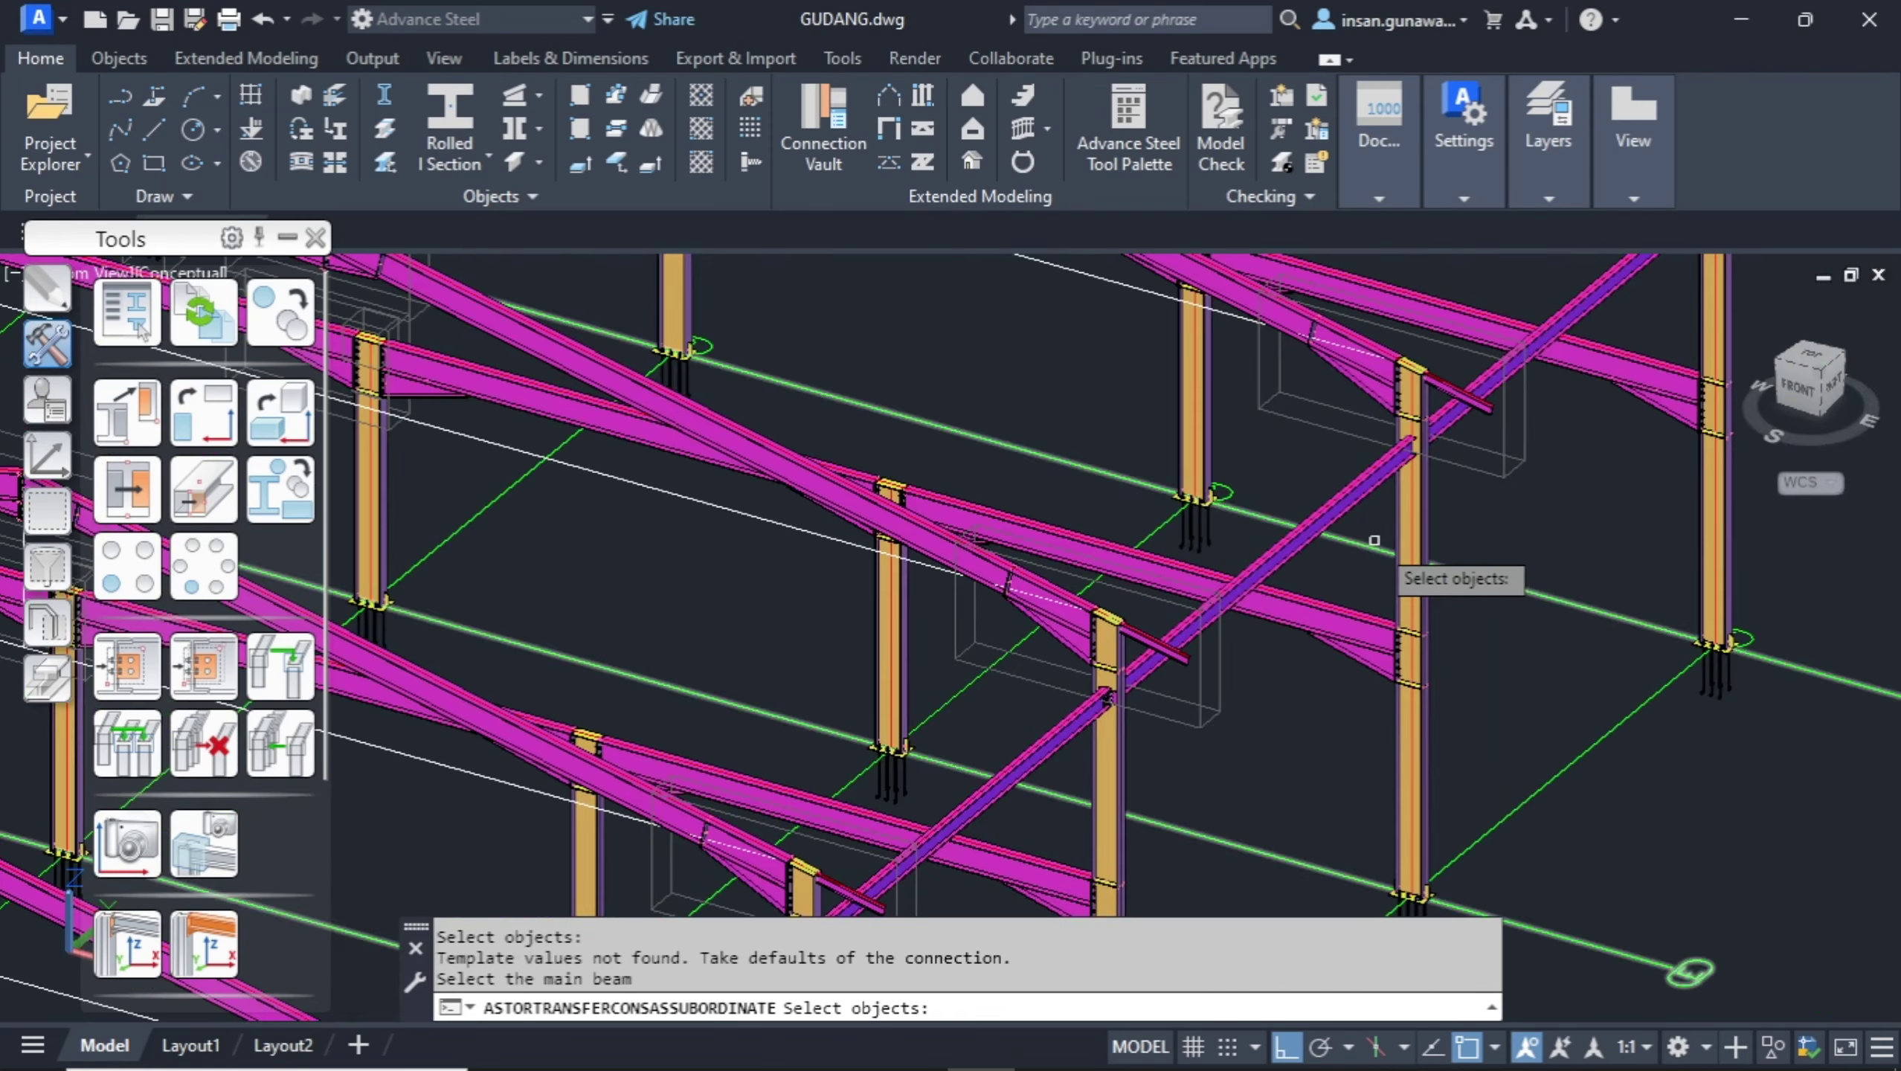
{"action": "scroll", "coordinate": [1410, 518], "scroll_direction": "up", "scroll_amount": 4}
{"action": "left_click", "coordinate": [1428, 493]}
{"action": "key", "text": "Return"}
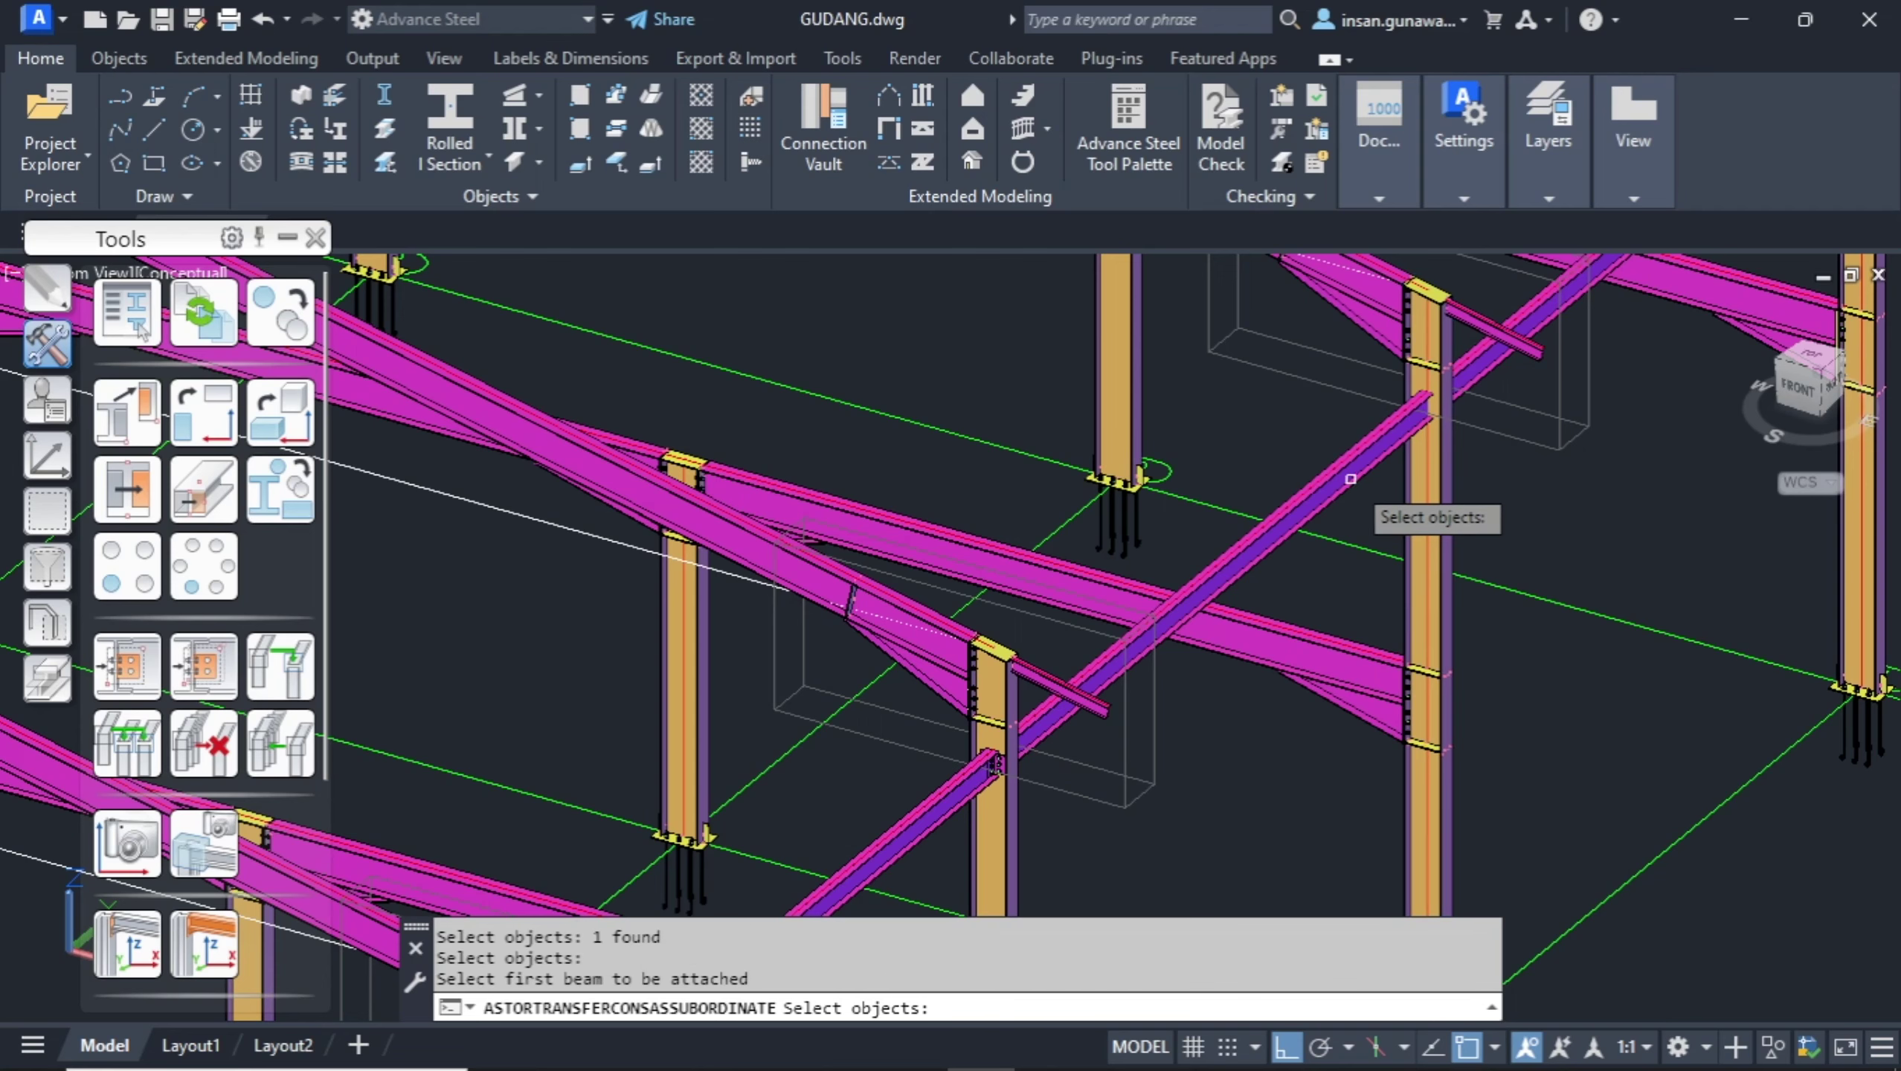
{"action": "left_click", "coordinate": [1353, 478]}
{"action": "key", "text": "Return"}
{"action": "left_click", "coordinate": [1484, 348]}
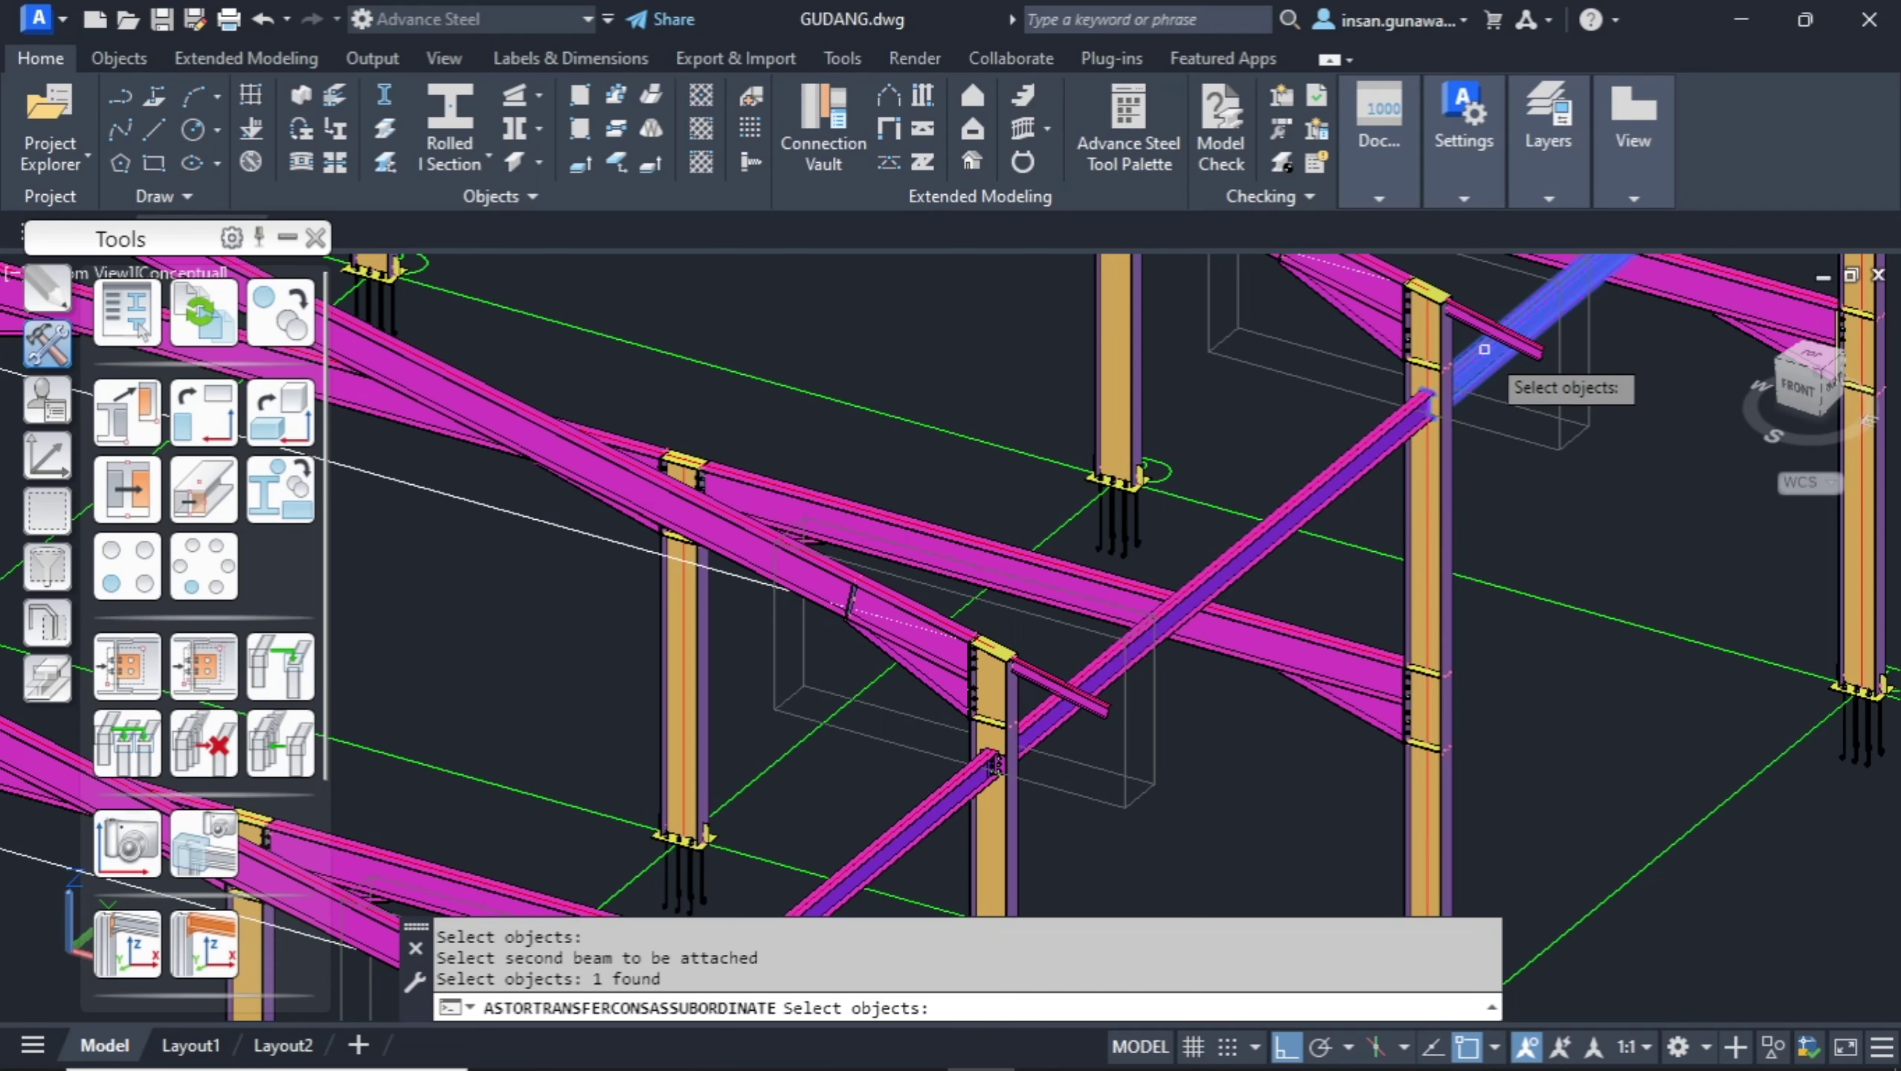
{"action": "key", "text": "Return"}
Check the tie beam joints along the row of columns down to the corner column at grids A and 4.
{"action": "middle_click_drag", "start_coordinate": [1248, 824], "coordinate": [1175, 873]}
{"action": "scroll", "coordinate": [1227, 590], "scroll_direction": "down", "scroll_amount": 6}
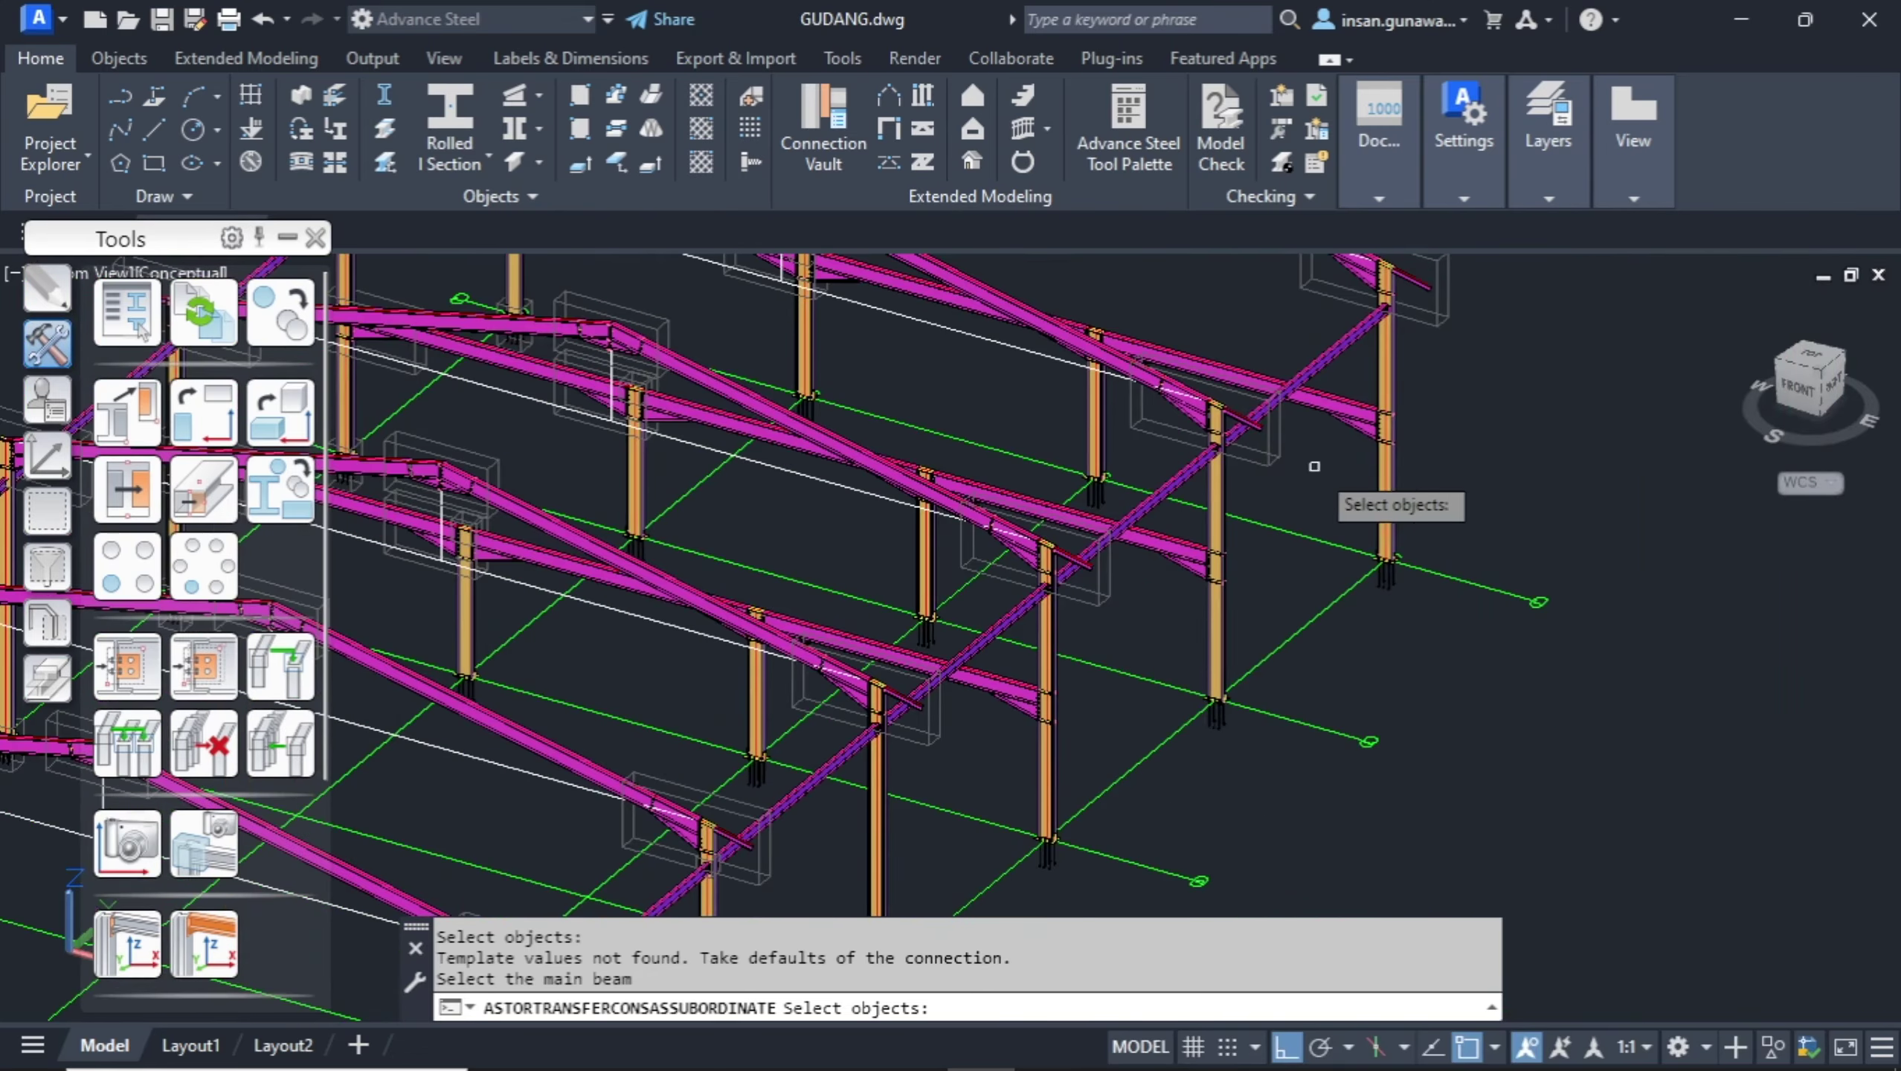
{"action": "scroll", "coordinate": [869, 757], "scroll_direction": "up", "scroll_amount": 5}
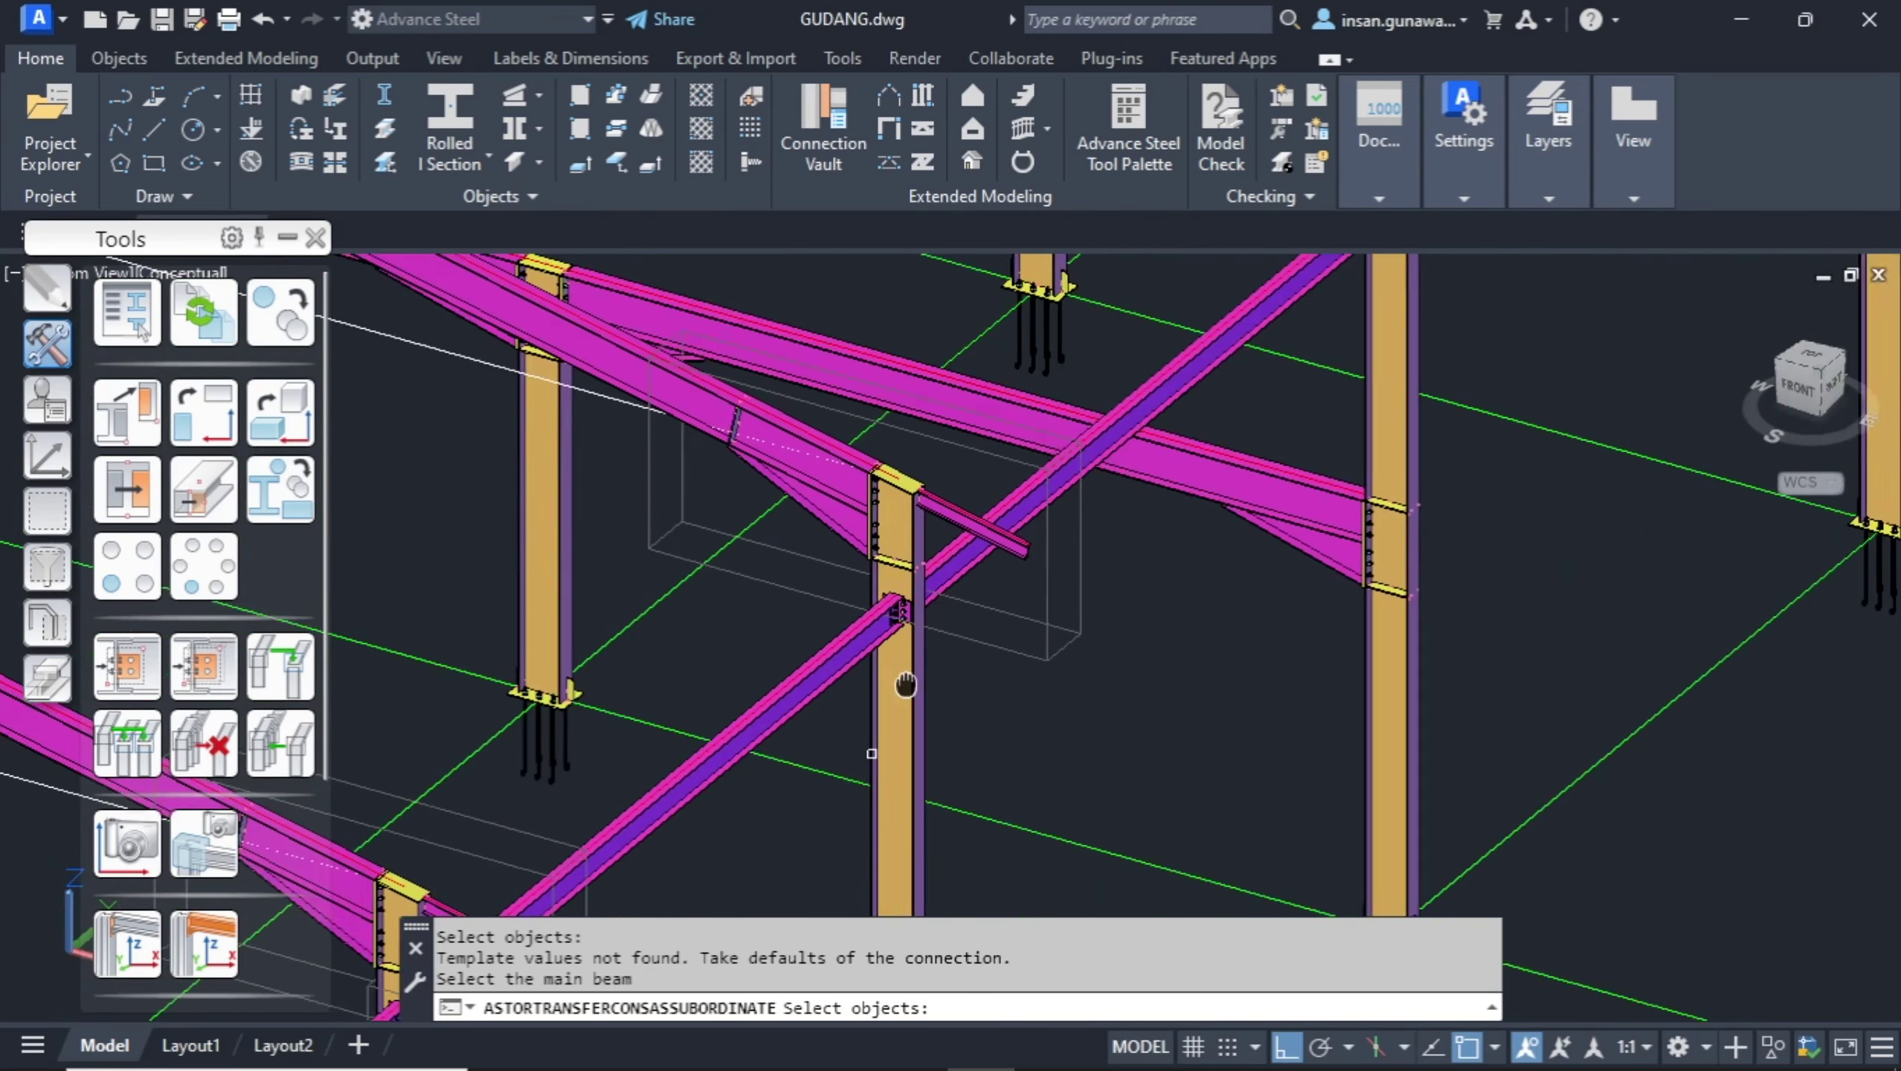
{"action": "middle_click_drag", "start_coordinate": [870, 753], "coordinate": [1170, 353]}
{"action": "scroll", "coordinate": [1169, 420], "scroll_direction": "down", "scroll_amount": 5}
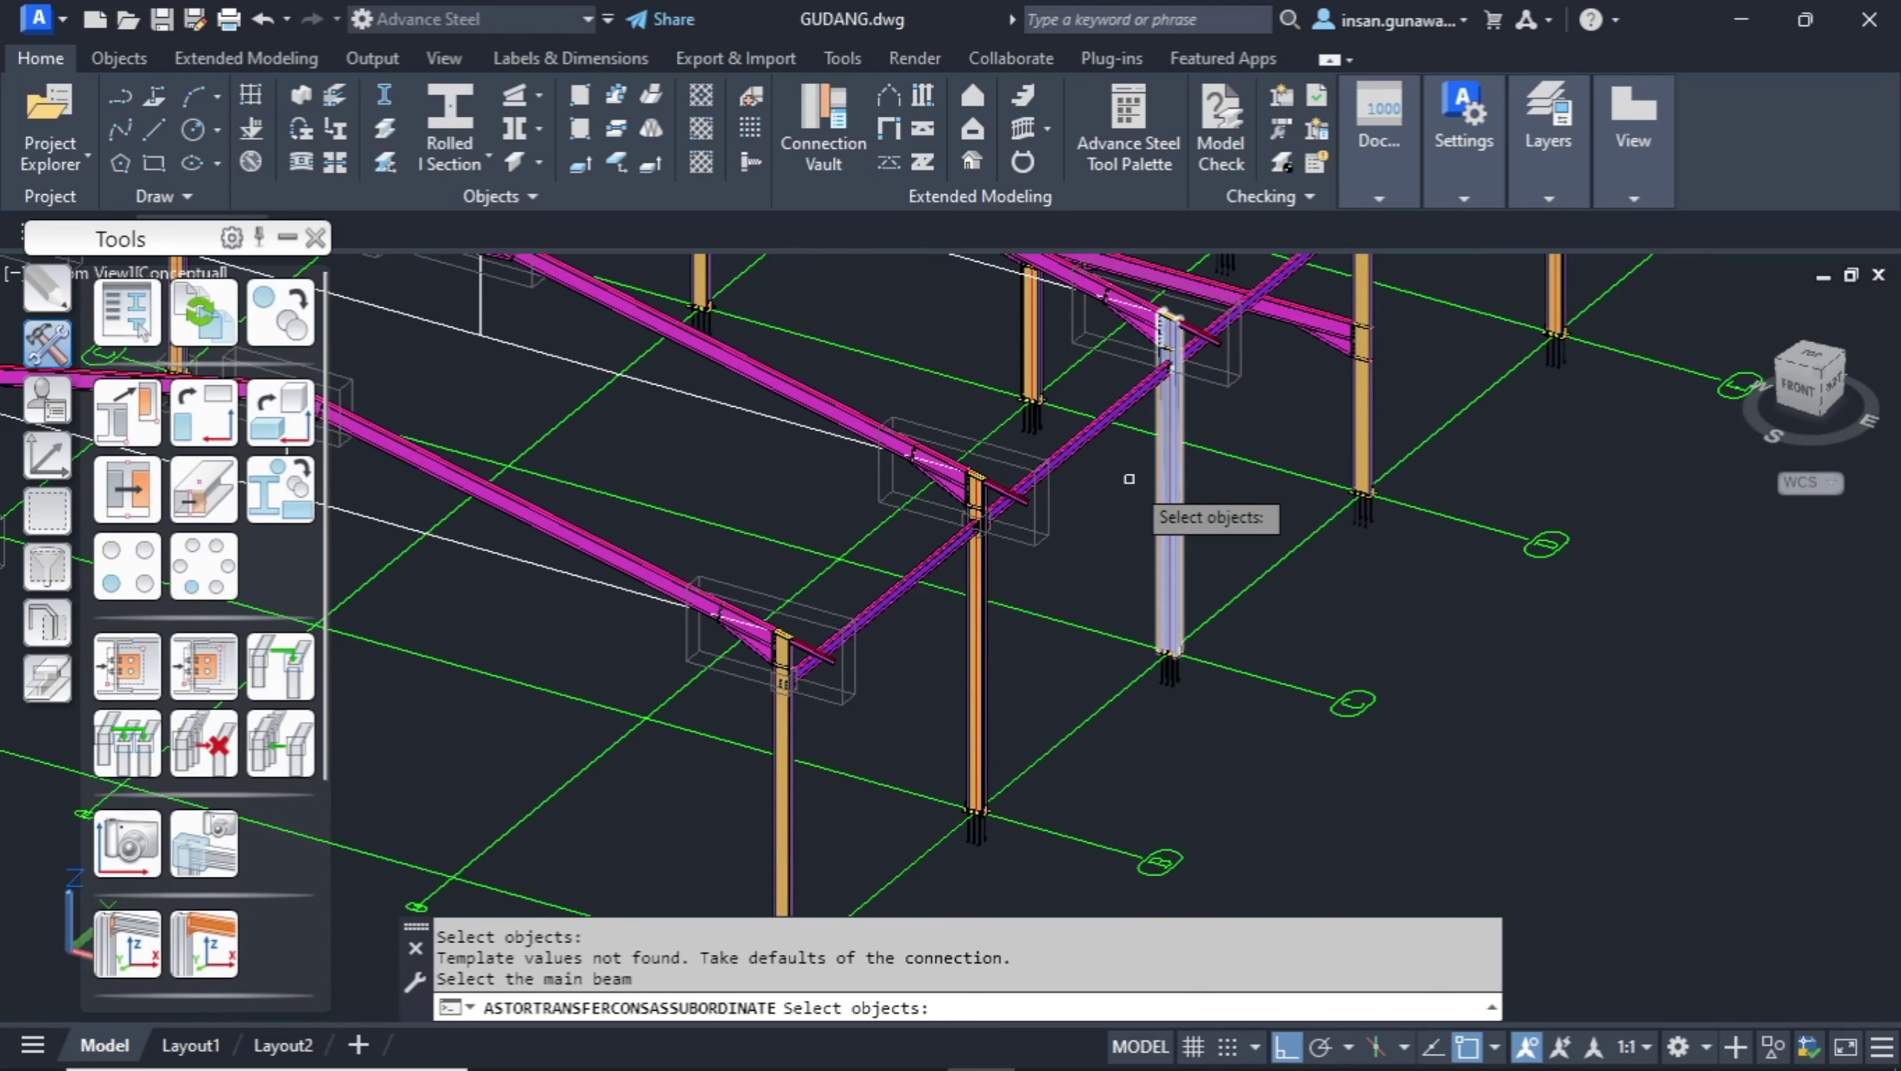
{"action": "scroll", "coordinate": [1129, 478], "scroll_direction": "down", "scroll_amount": 3}
{"action": "scroll", "coordinate": [945, 709], "scroll_direction": "up", "scroll_amount": 4}
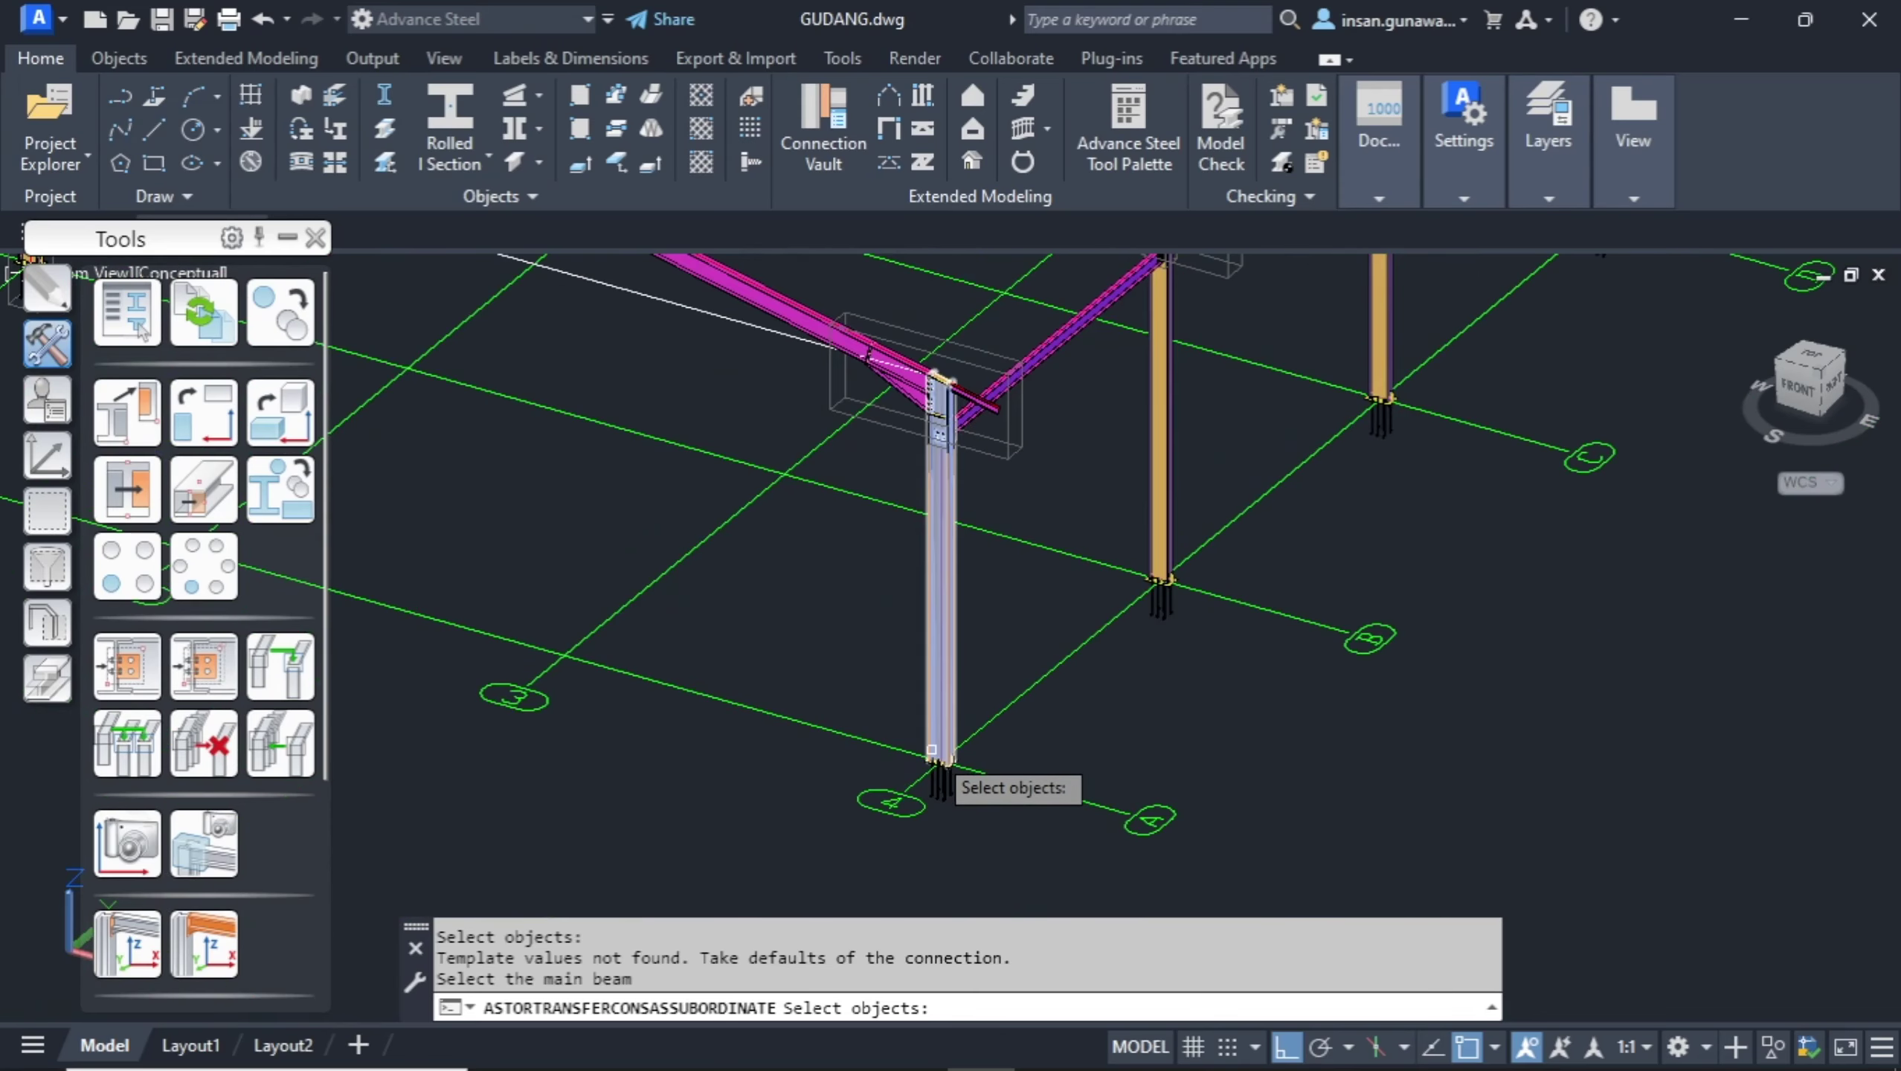
{"action": "scroll", "coordinate": [1077, 596], "scroll_direction": "down", "scroll_amount": 6}
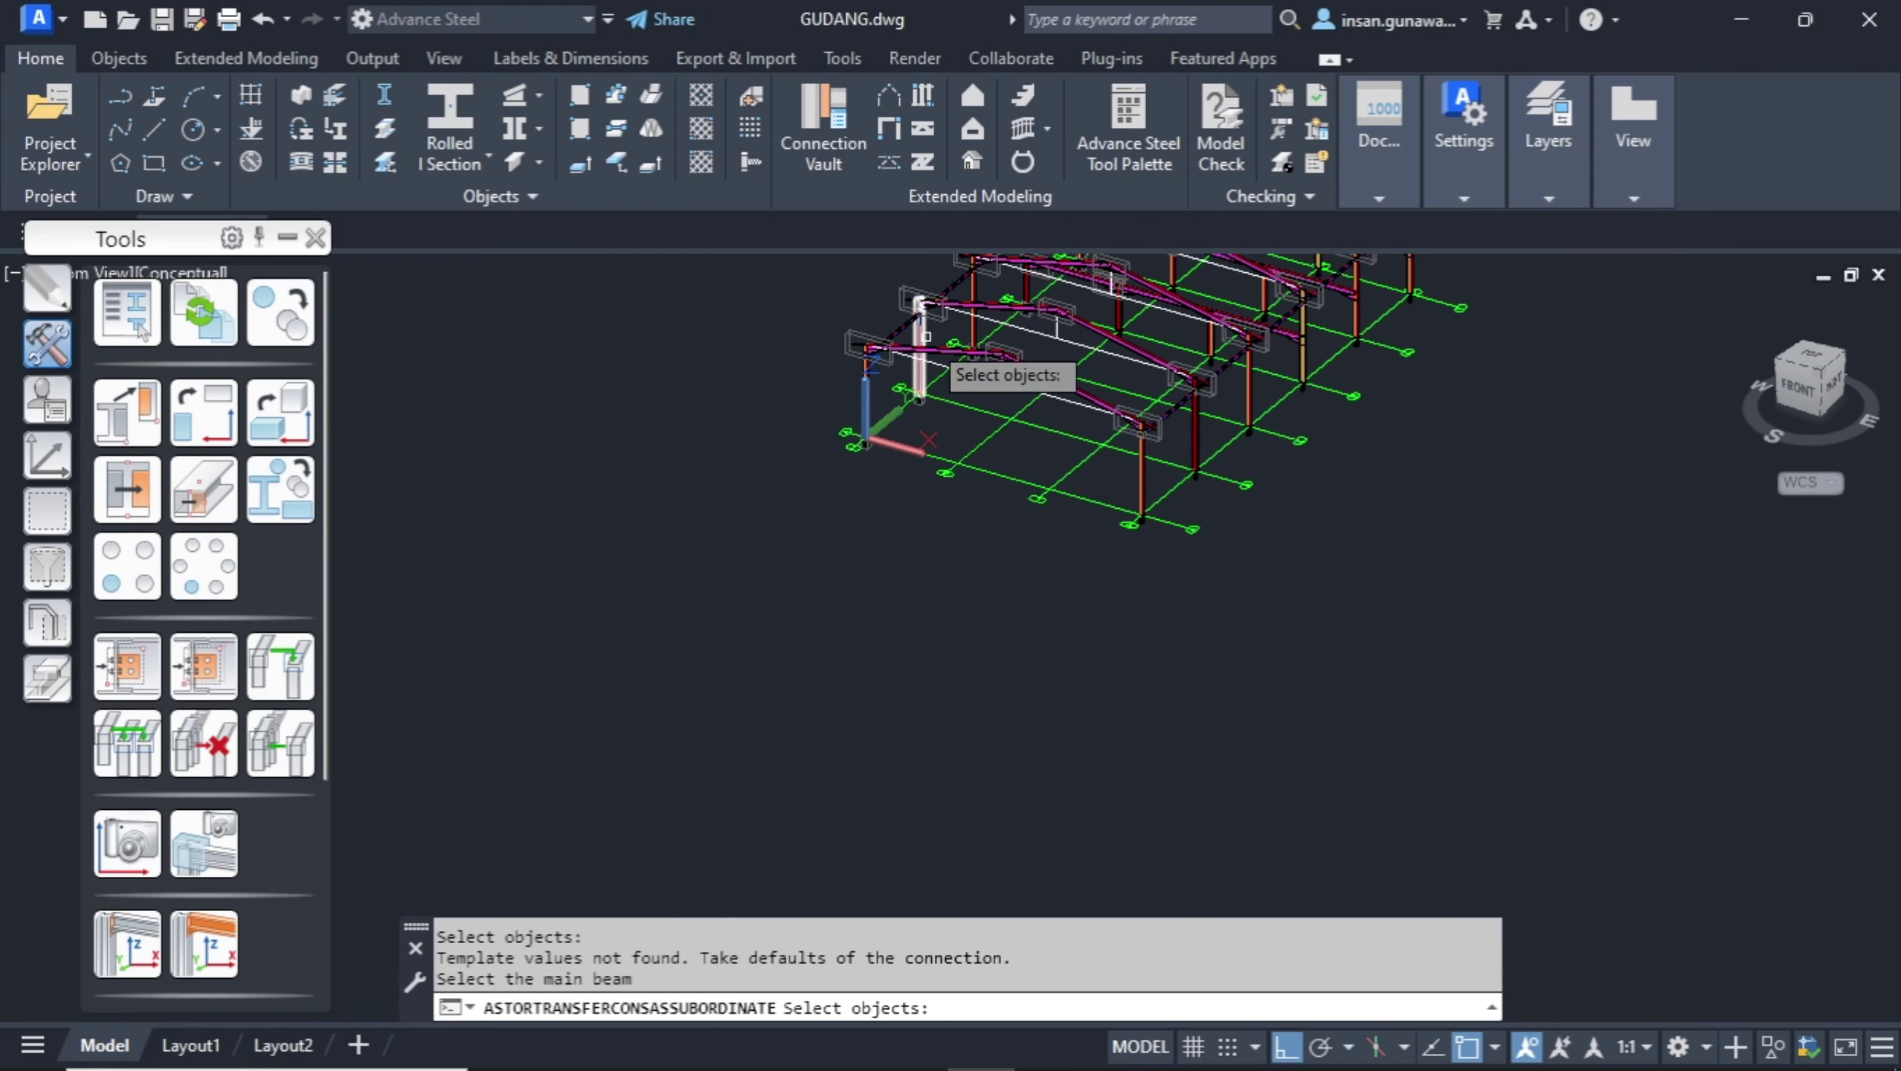
Try to apply the double side clip angle to the grid C column in the opposite row, selecting only its first tie beam.
{"action": "scroll", "coordinate": [930, 316], "scroll_direction": "up", "scroll_amount": 4}
{"action": "scroll", "coordinate": [925, 293], "scroll_direction": "down", "scroll_amount": 5}
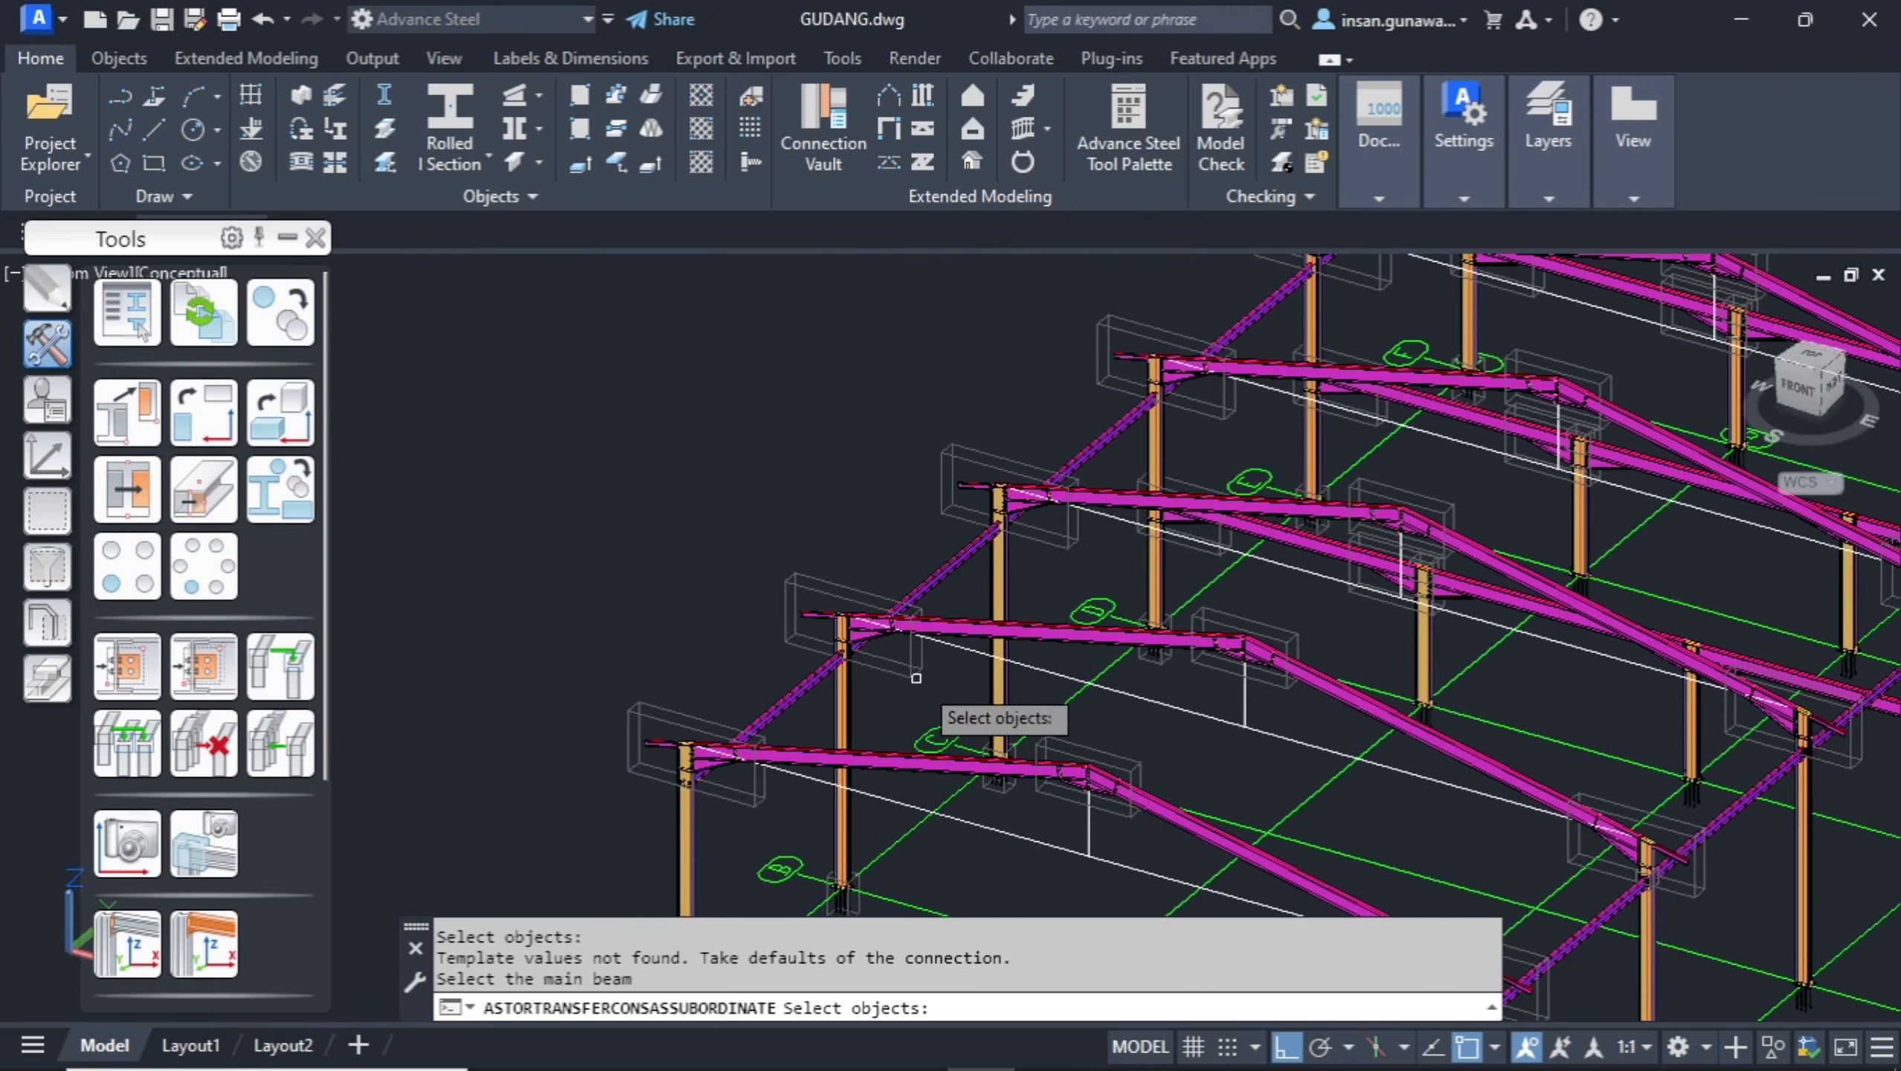
{"action": "scroll", "coordinate": [973, 611], "scroll_direction": "up", "scroll_amount": 4}
{"action": "scroll", "coordinate": [982, 600], "scroll_direction": "up", "scroll_amount": 3}
{"action": "left_click", "coordinate": [1064, 462]}
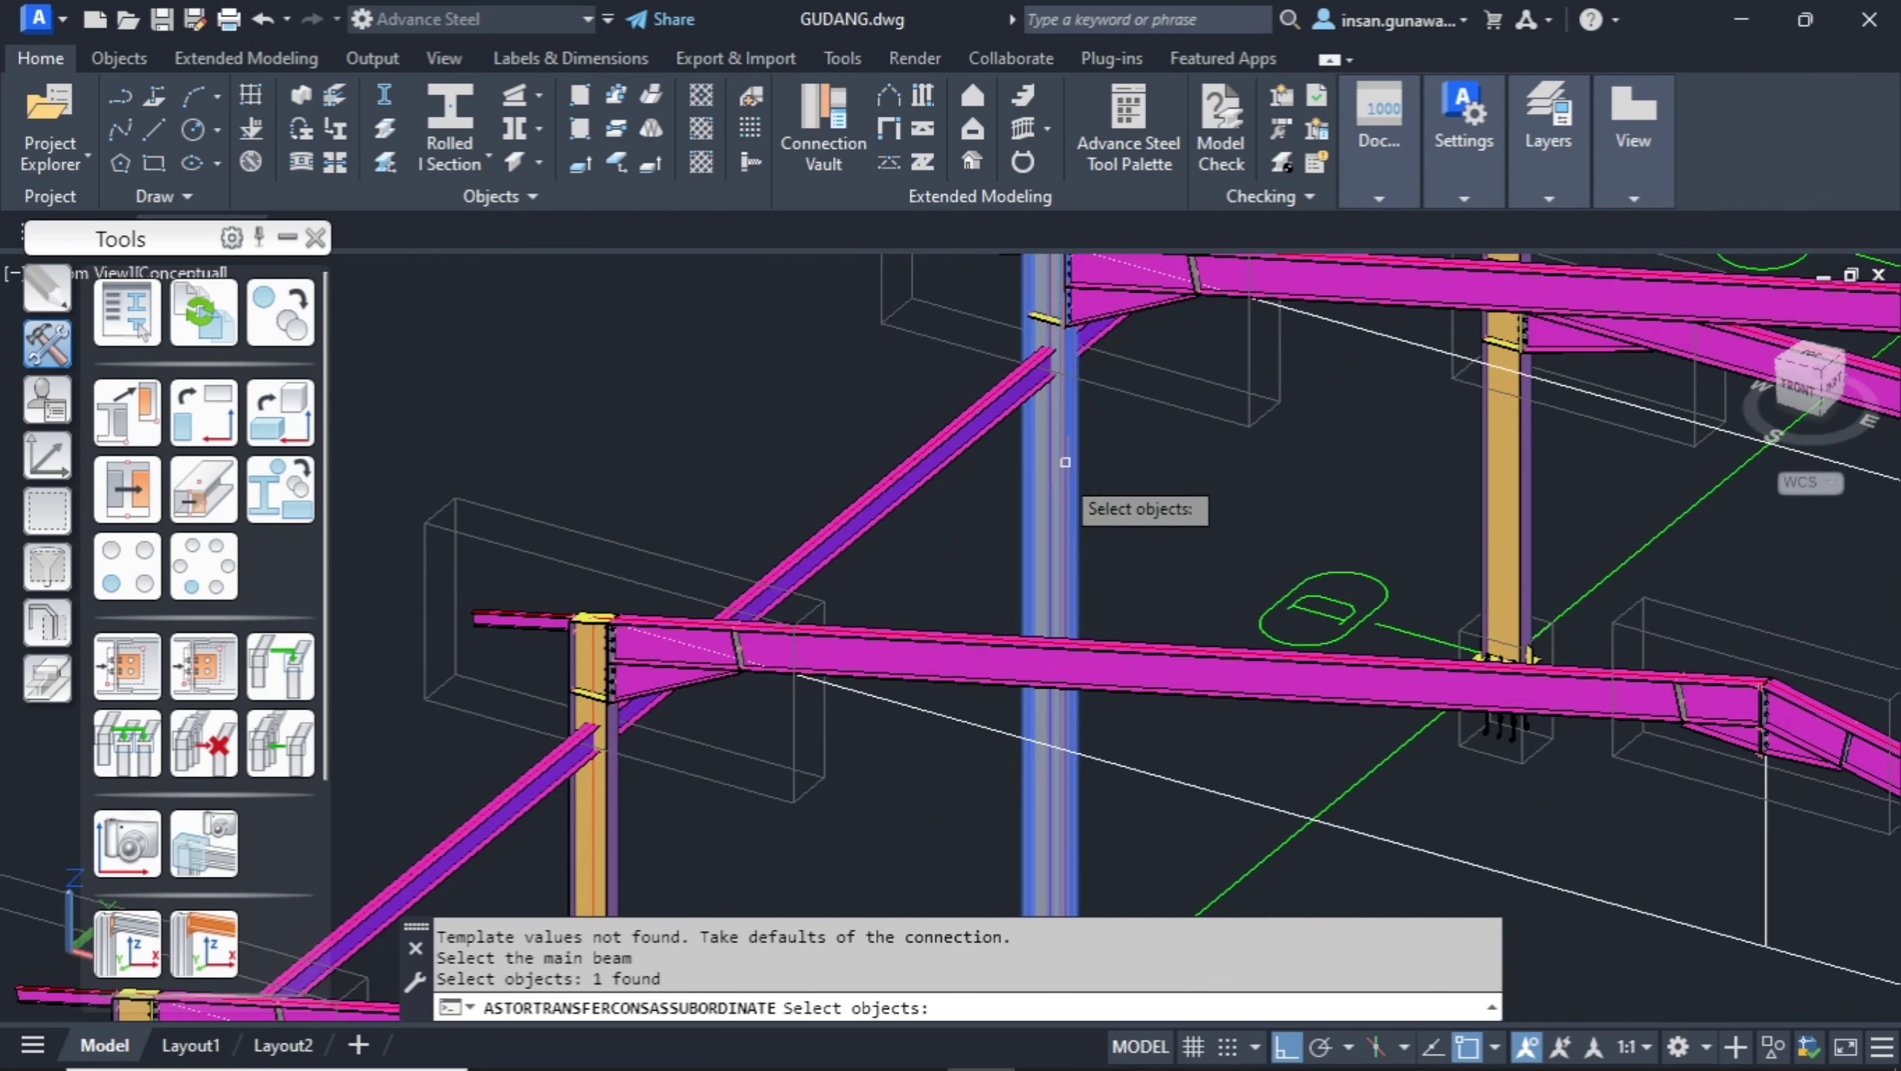
{"action": "key", "text": "Return"}
{"action": "left_click", "coordinate": [941, 463]}
{"action": "key", "text": "Return"}
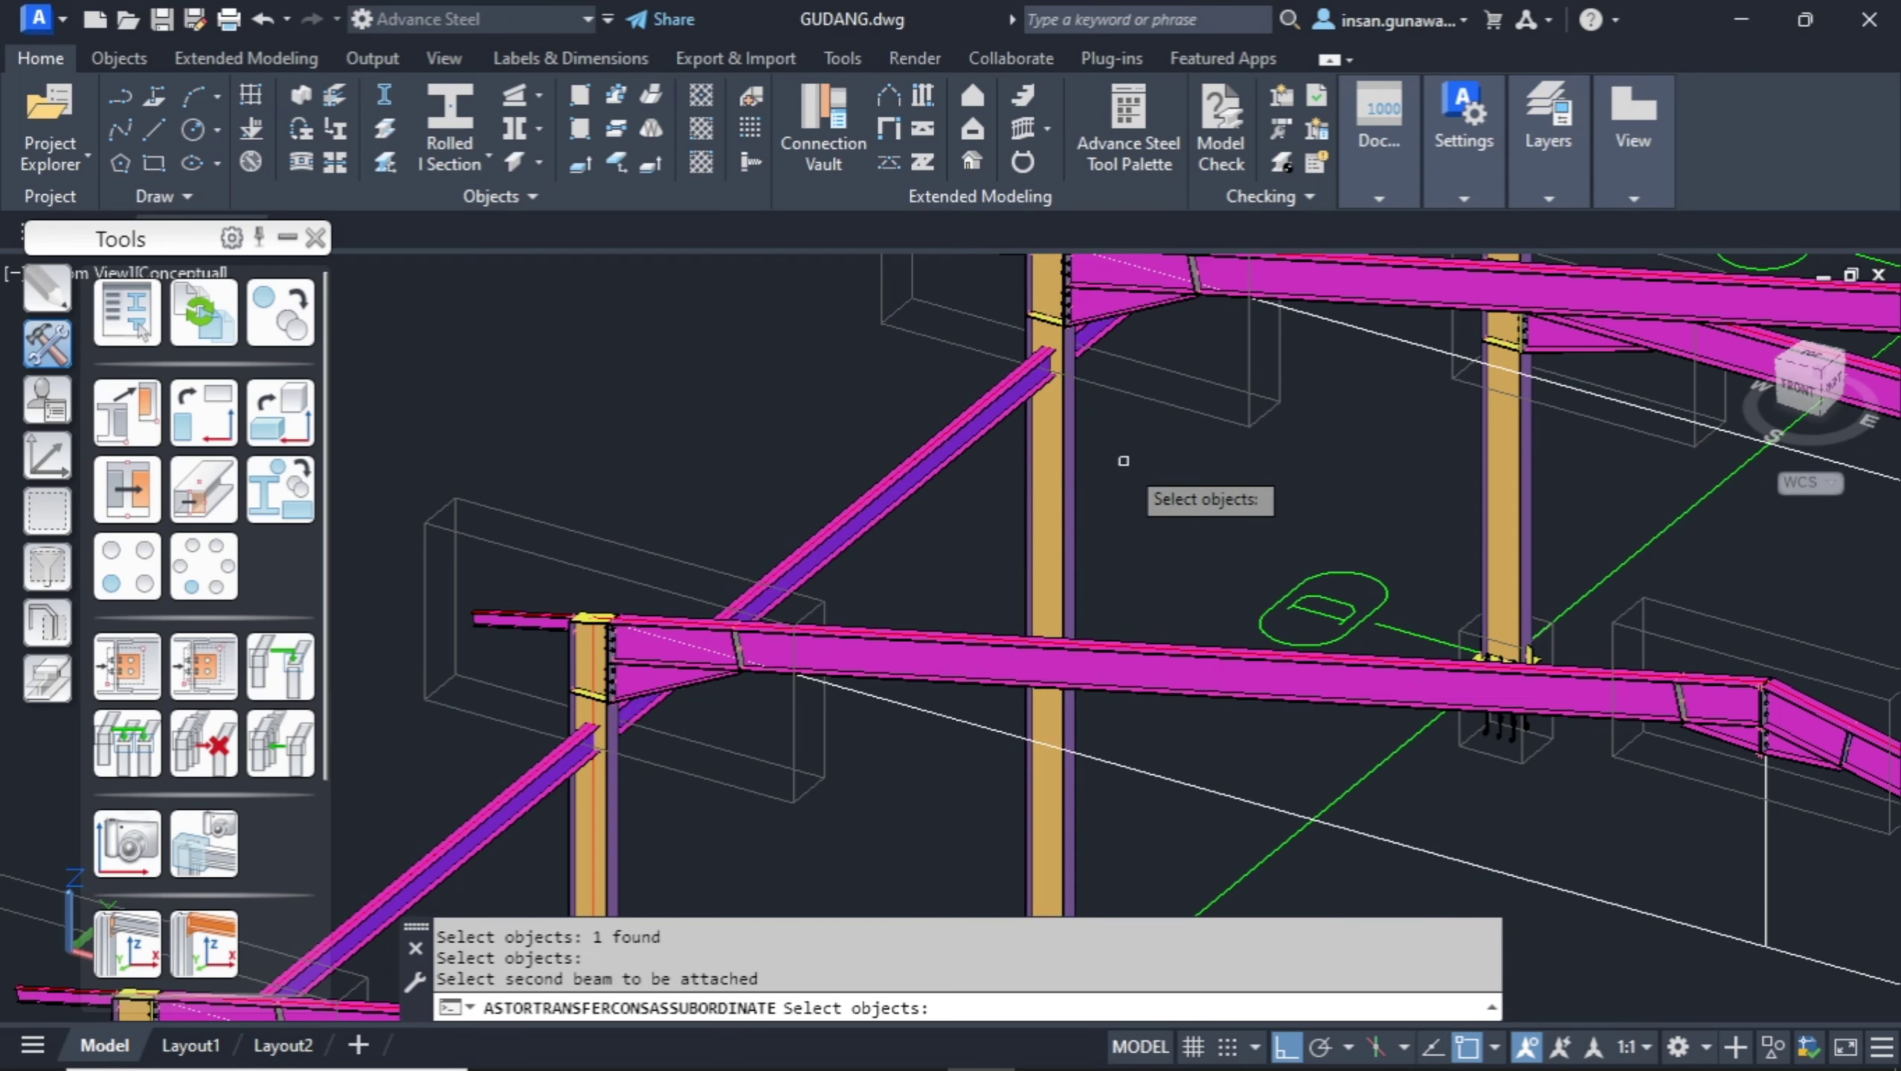
{"action": "middle_click_drag", "start_coordinate": [1124, 459], "coordinate": [1095, 625]}
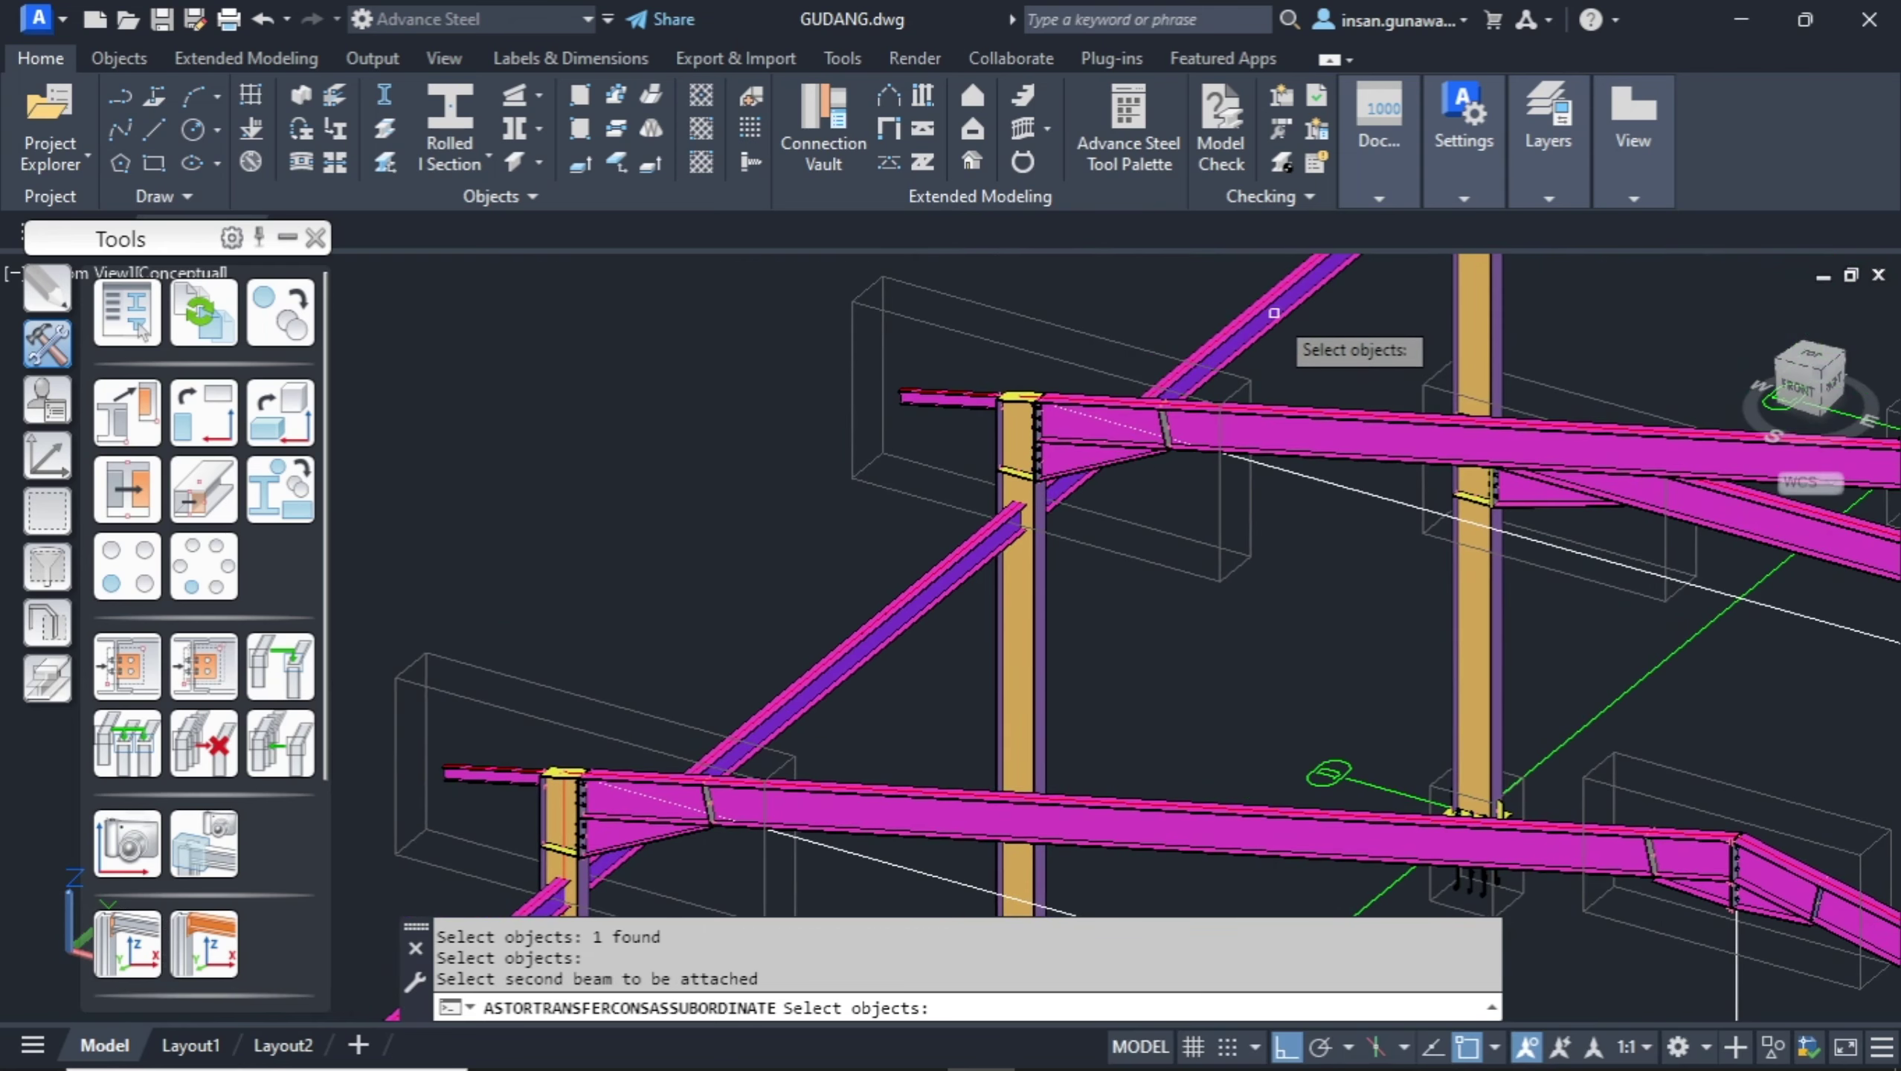
{"action": "key", "text": "Return"}
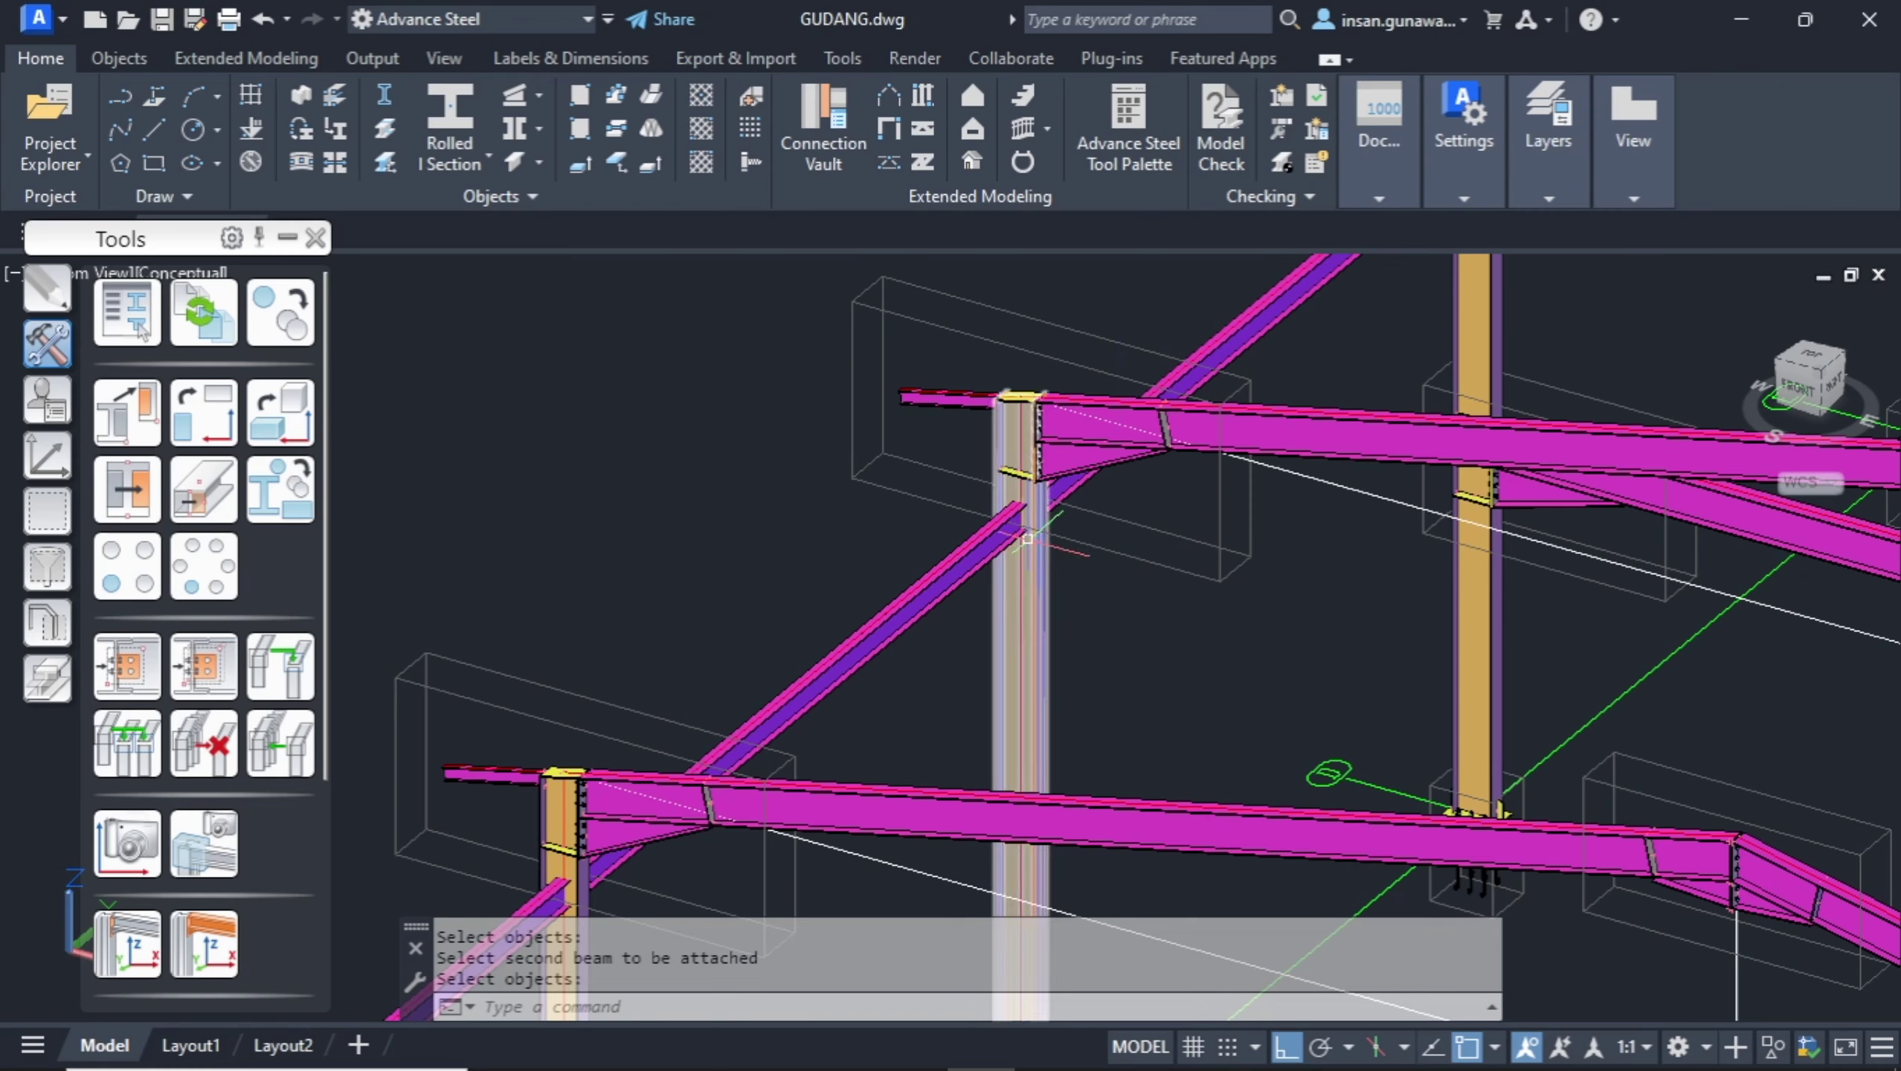
{"action": "scroll", "coordinate": [1028, 539], "scroll_direction": "up", "scroll_amount": 3}
{"action": "scroll", "coordinate": [1009, 529], "scroll_direction": "down", "scroll_amount": 2}
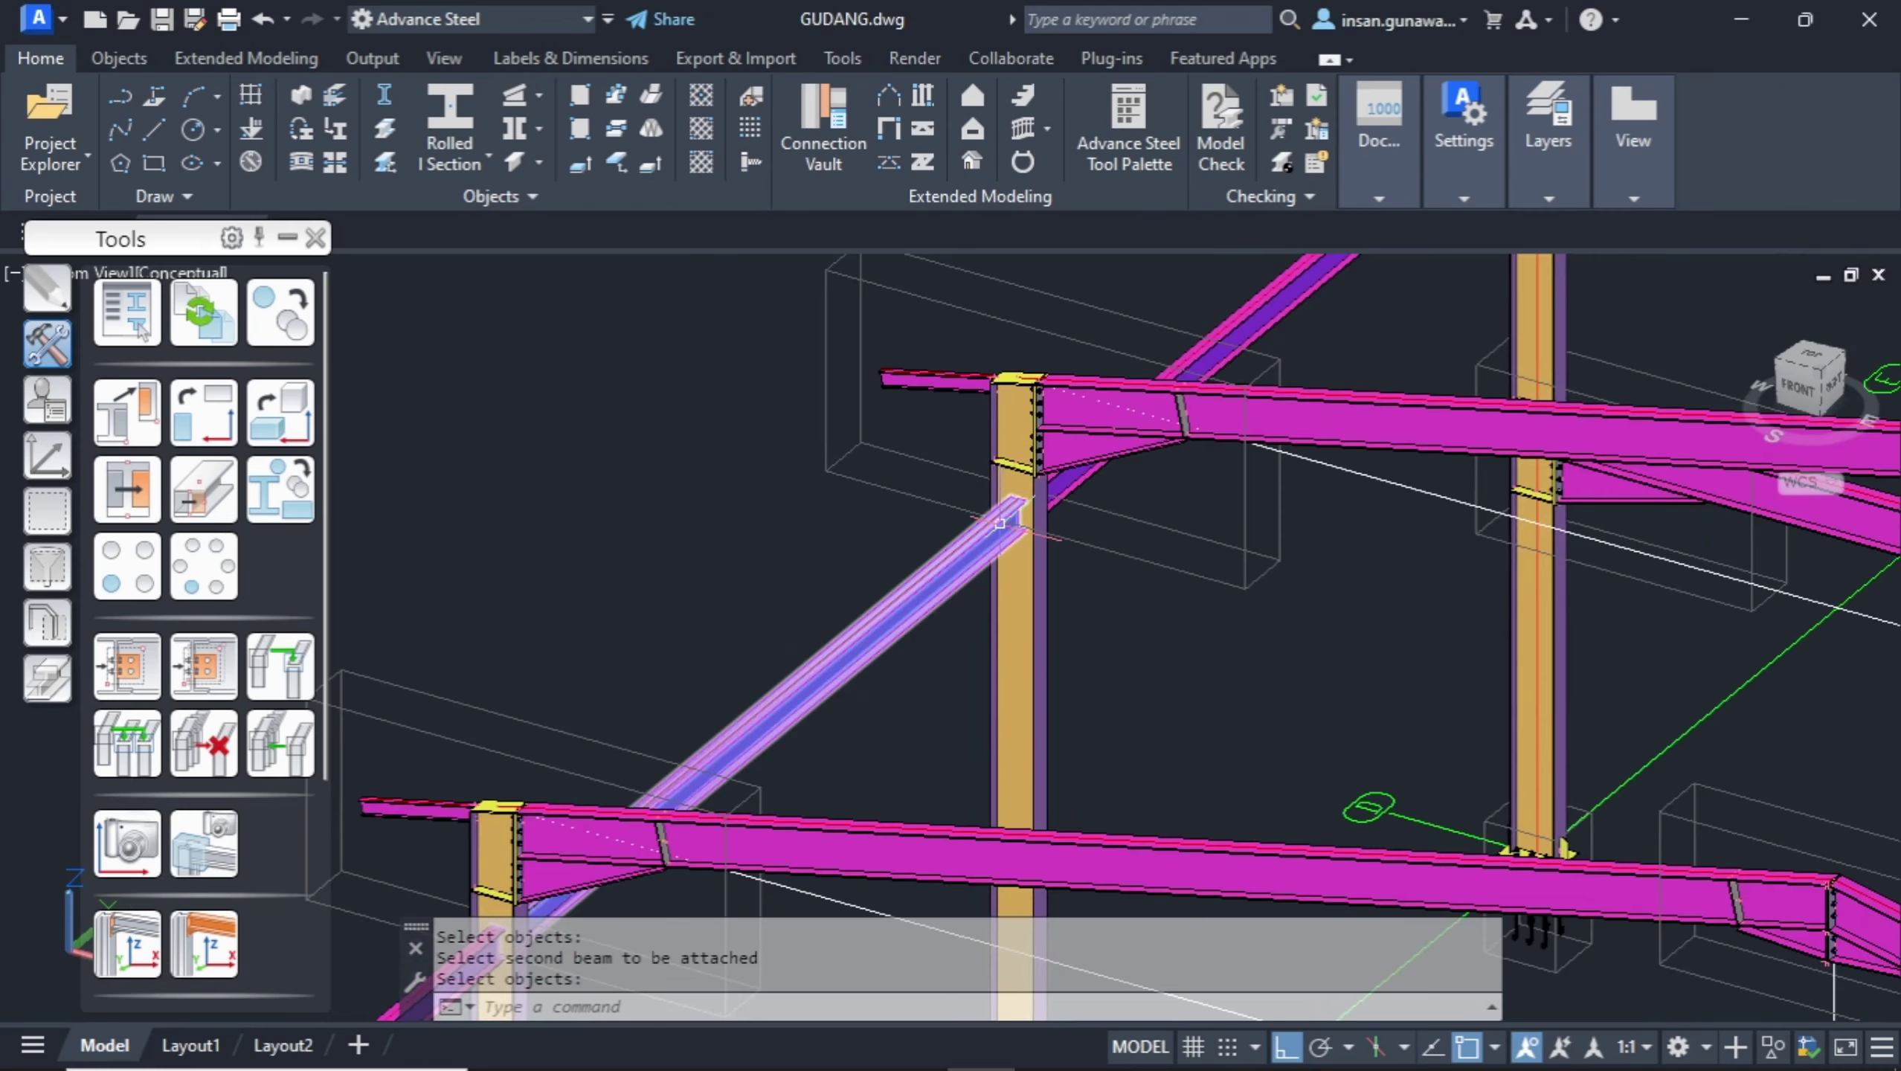
{"action": "scroll", "coordinate": [1001, 523], "scroll_direction": "down", "scroll_amount": 4}
{"action": "scroll", "coordinate": [779, 729], "scroll_direction": "up", "scroll_amount": 5}
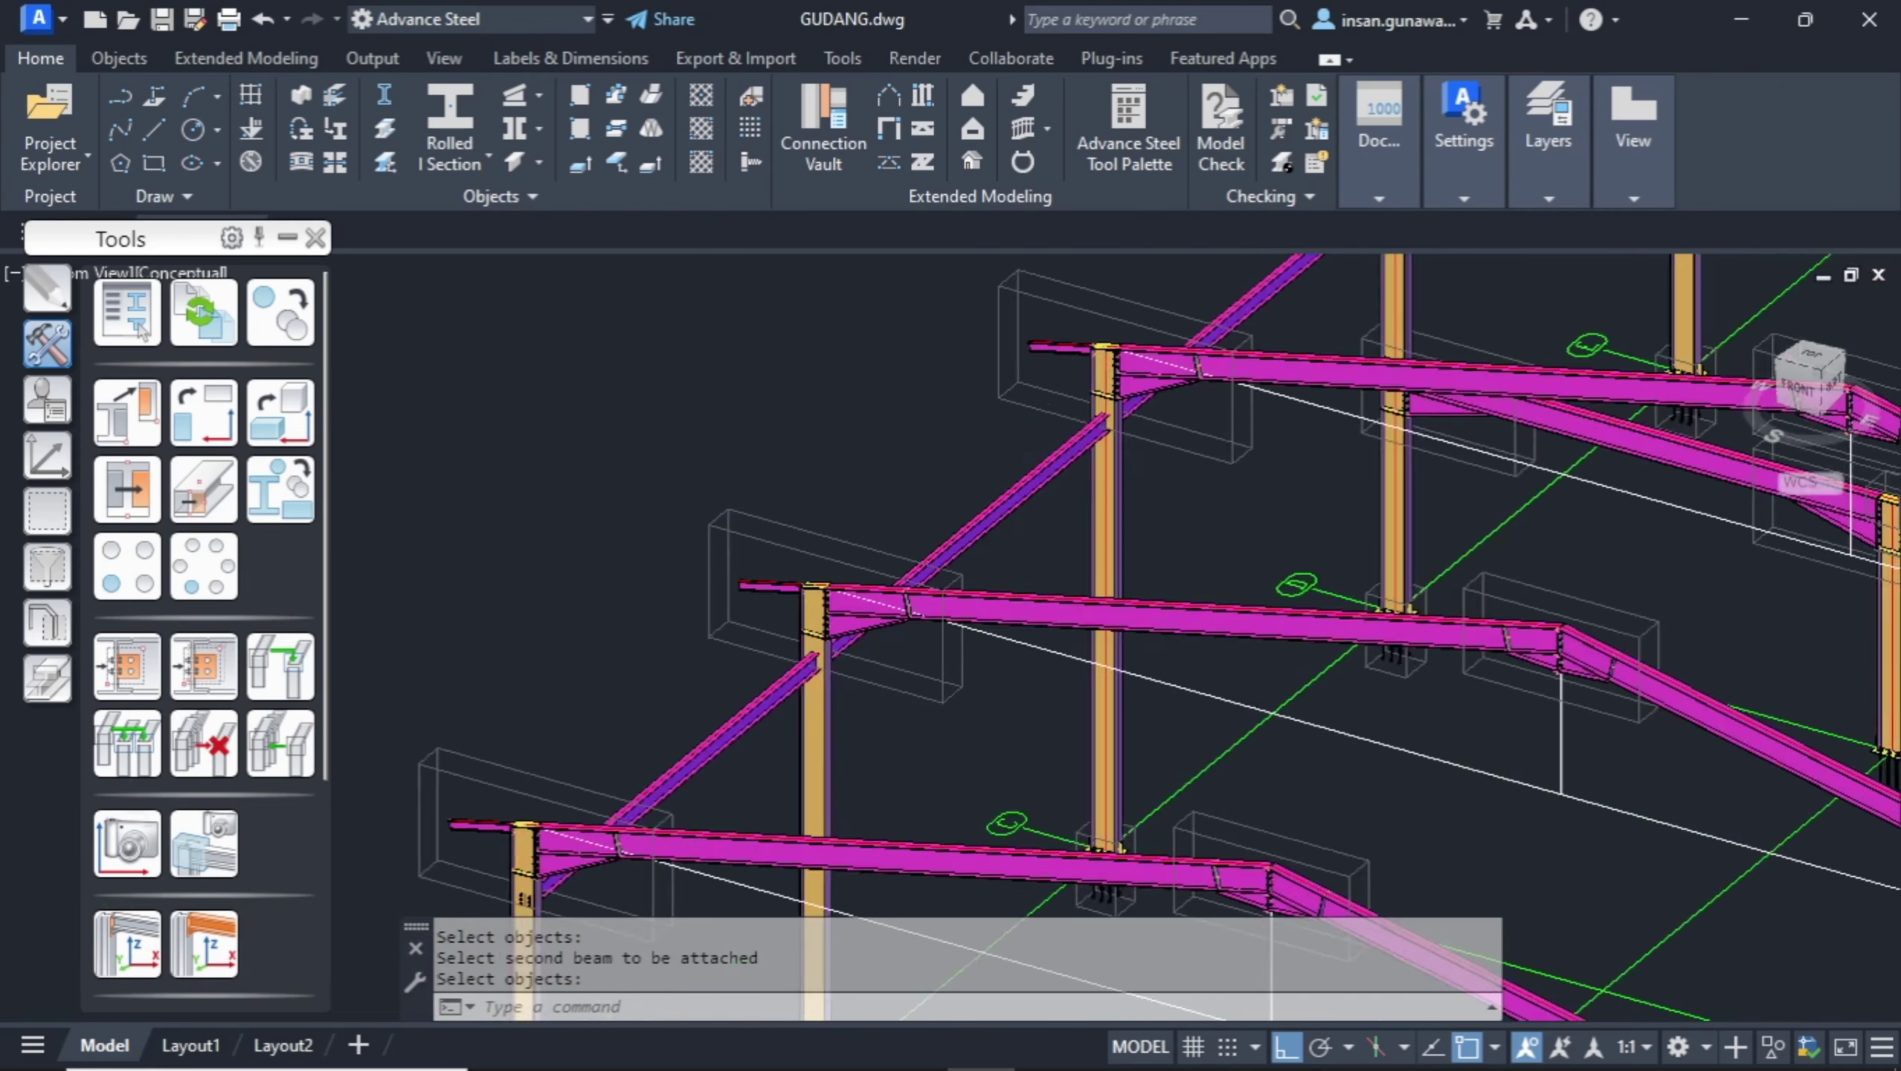
Restart the joint transfer and select the double side clip angle on the finished row's grid B column as the template again.
{"action": "left_click", "coordinate": [280, 667]}
{"action": "scroll", "coordinate": [581, 445], "scroll_direction": "down", "scroll_amount": 5}
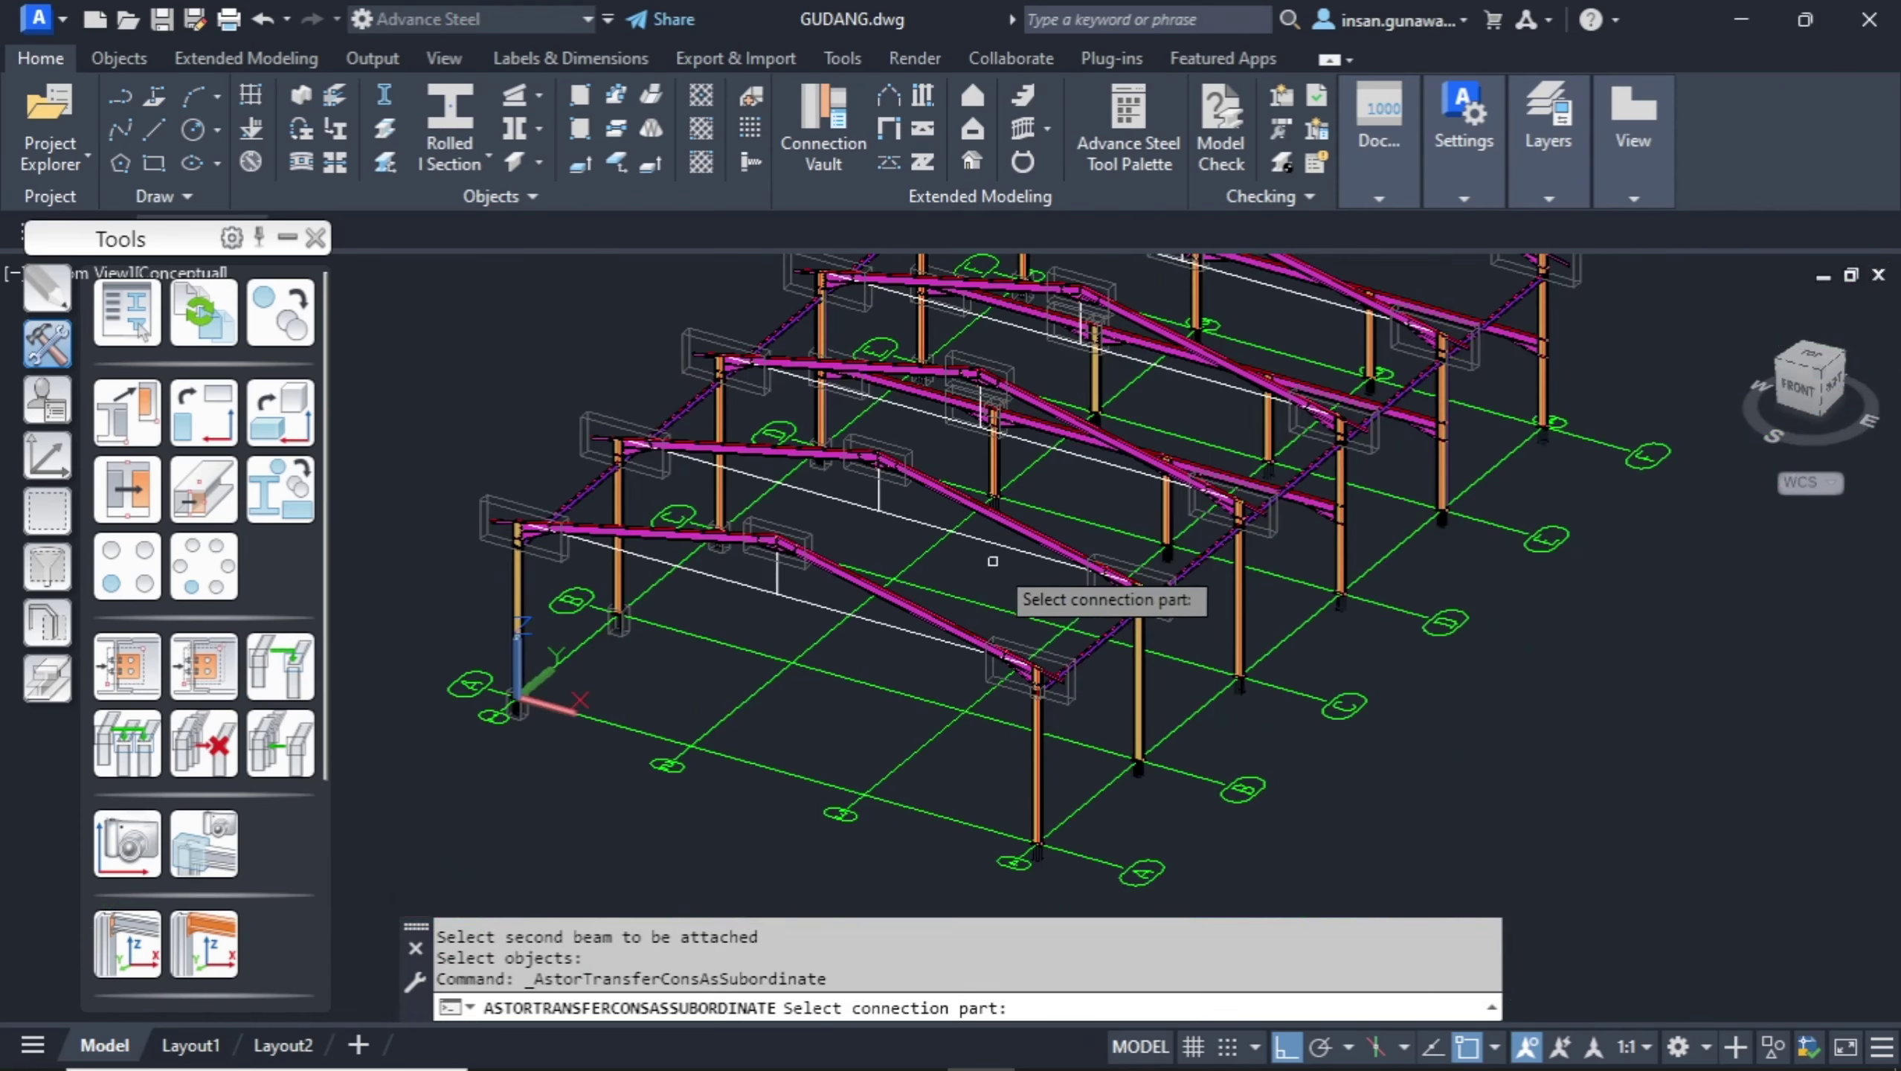
{"action": "scroll", "coordinate": [1114, 676], "scroll_direction": "up", "scroll_amount": 7}
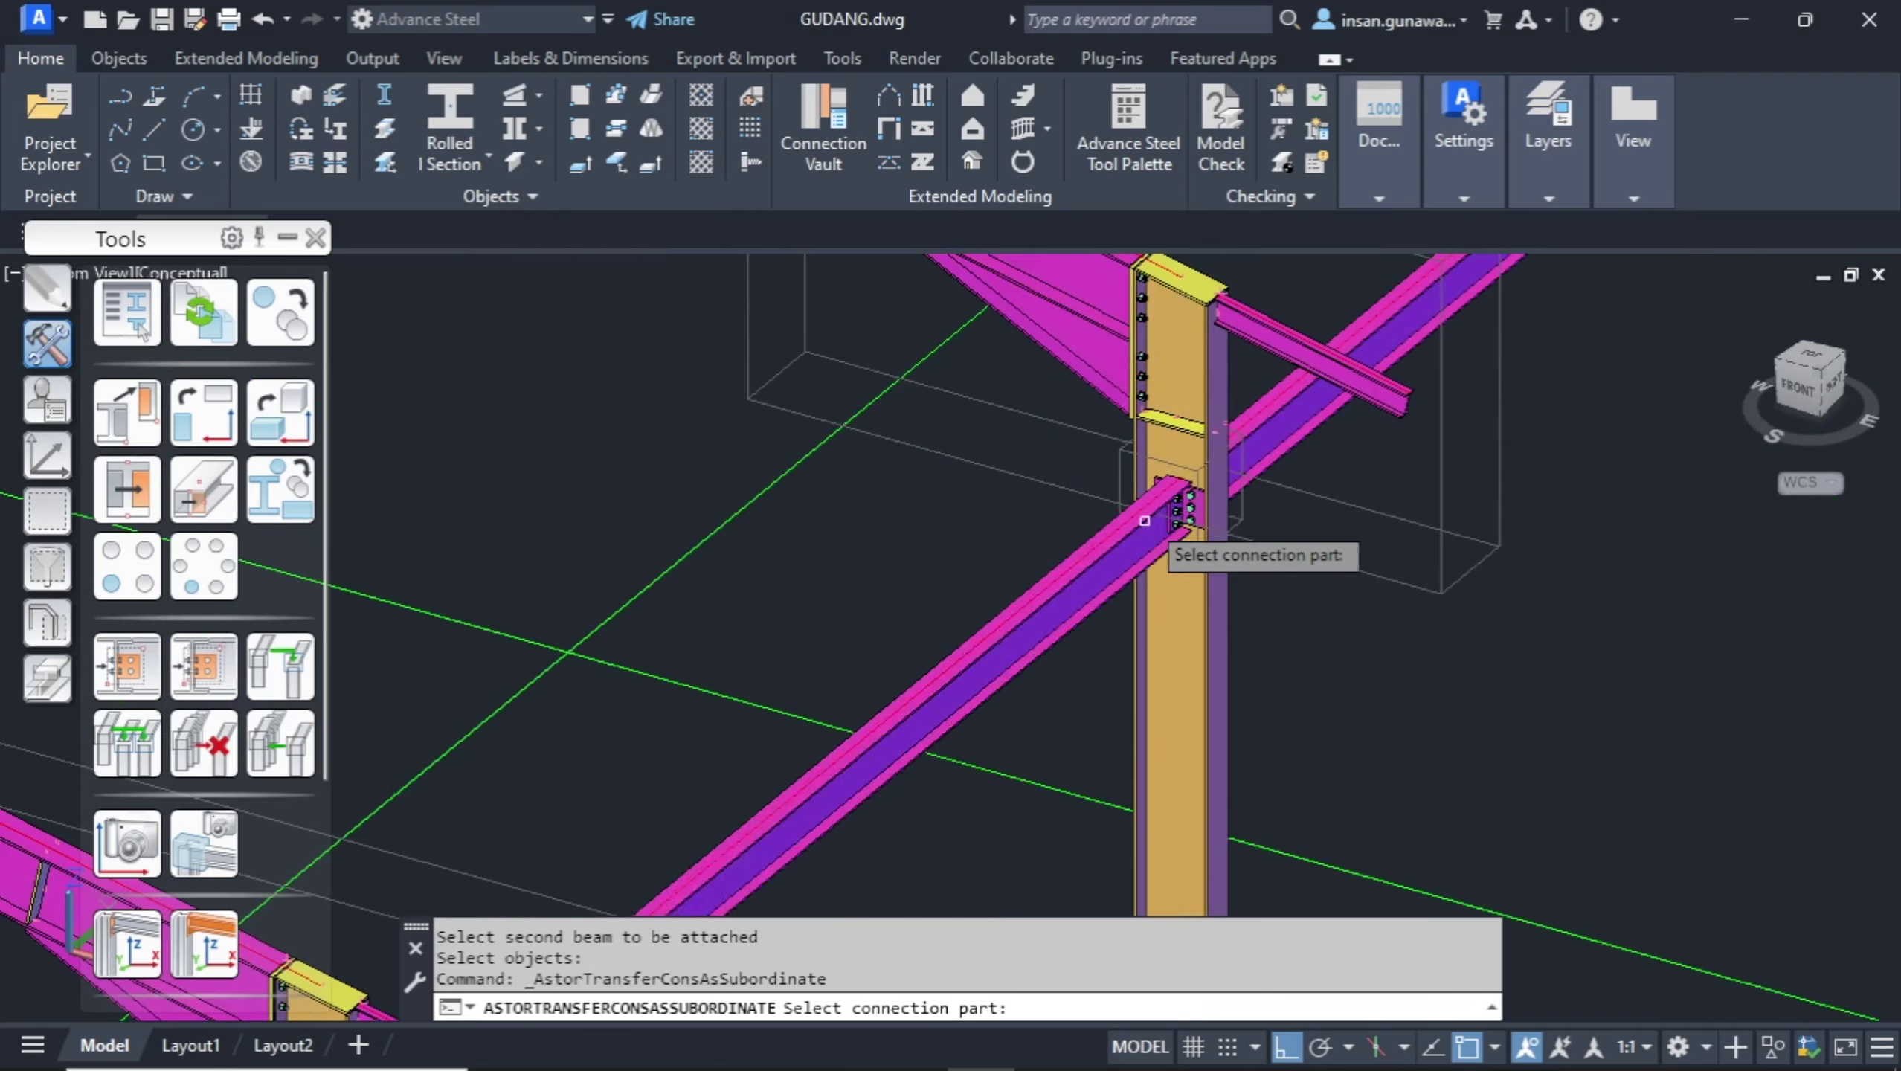
{"action": "left_click", "coordinate": [1121, 463]}
{"action": "key", "text": "Return"}
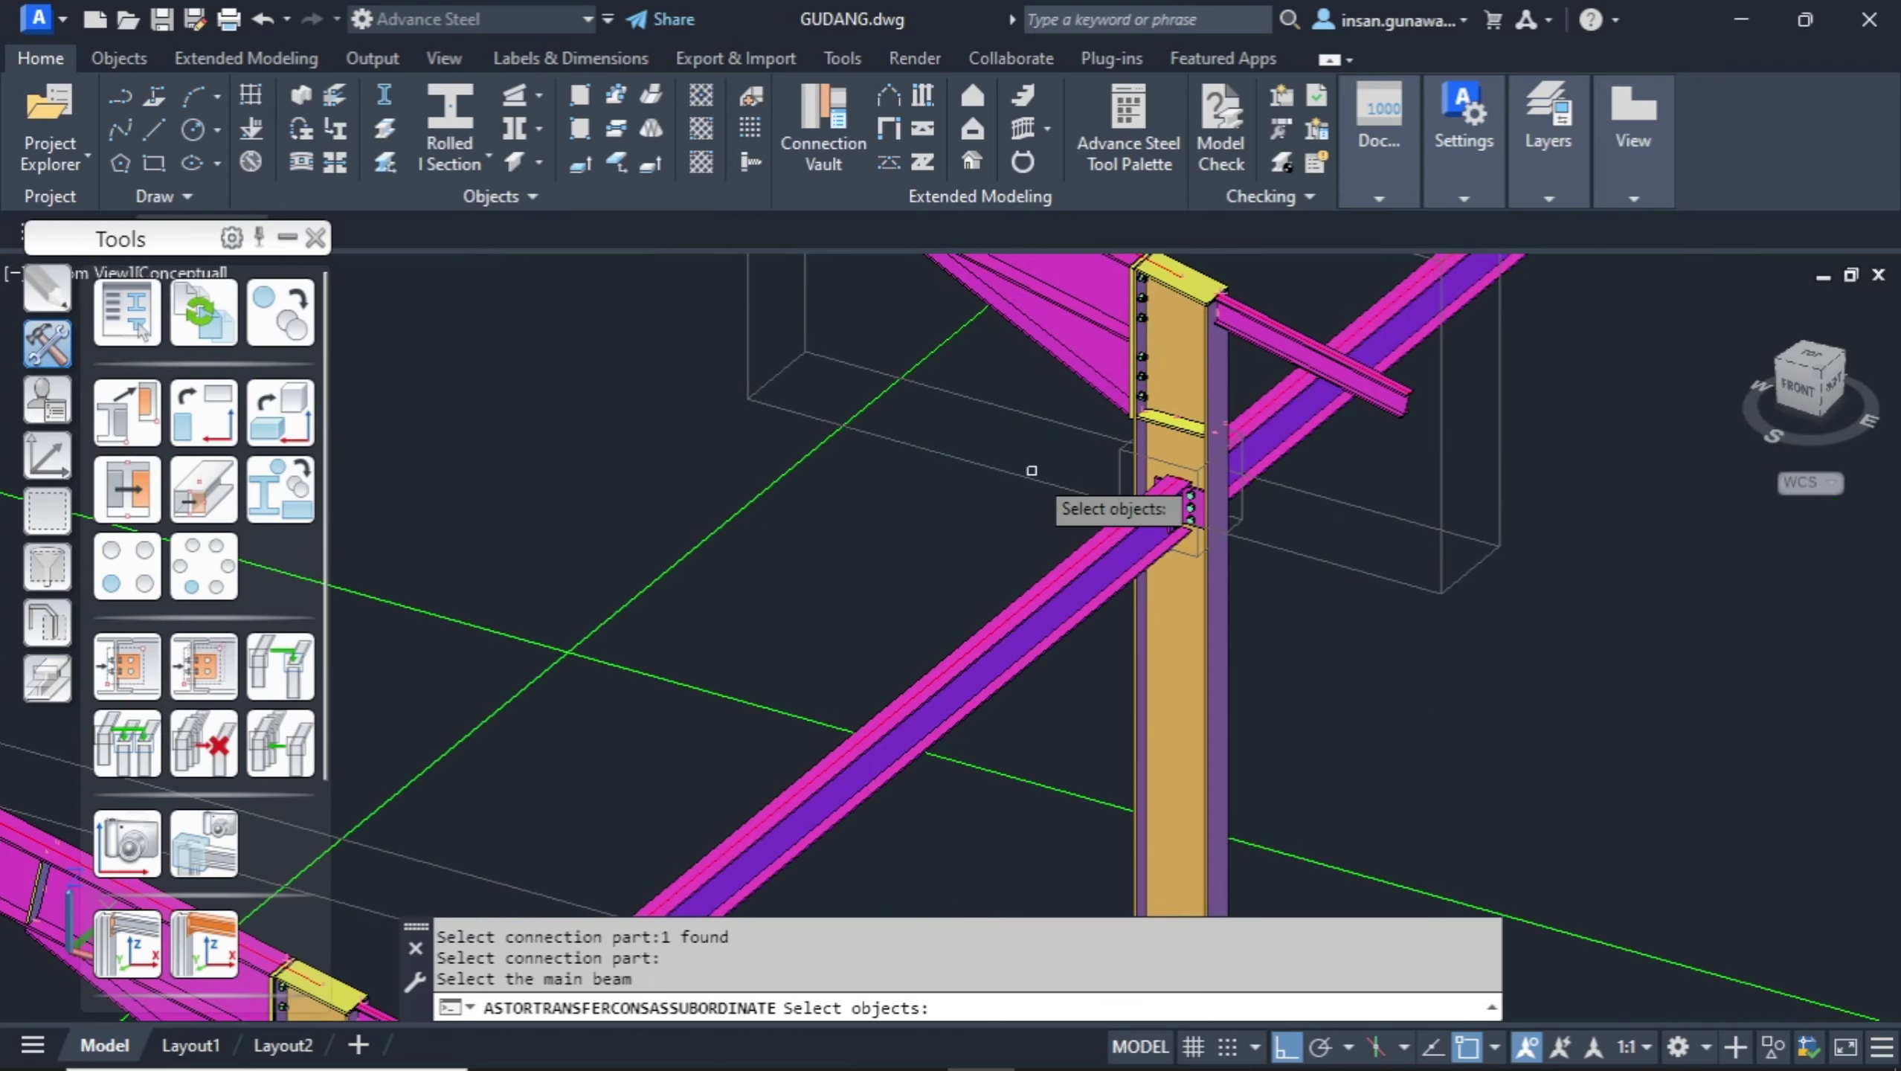
Apply the double side clip angle to the grid B column in the grid 1 row, attaching its two tie beams.
{"action": "scroll", "coordinate": [1033, 479], "scroll_direction": "down", "scroll_amount": 5}
{"action": "middle_click_drag", "start_coordinate": [1224, 709], "coordinate": [1419, 826]}
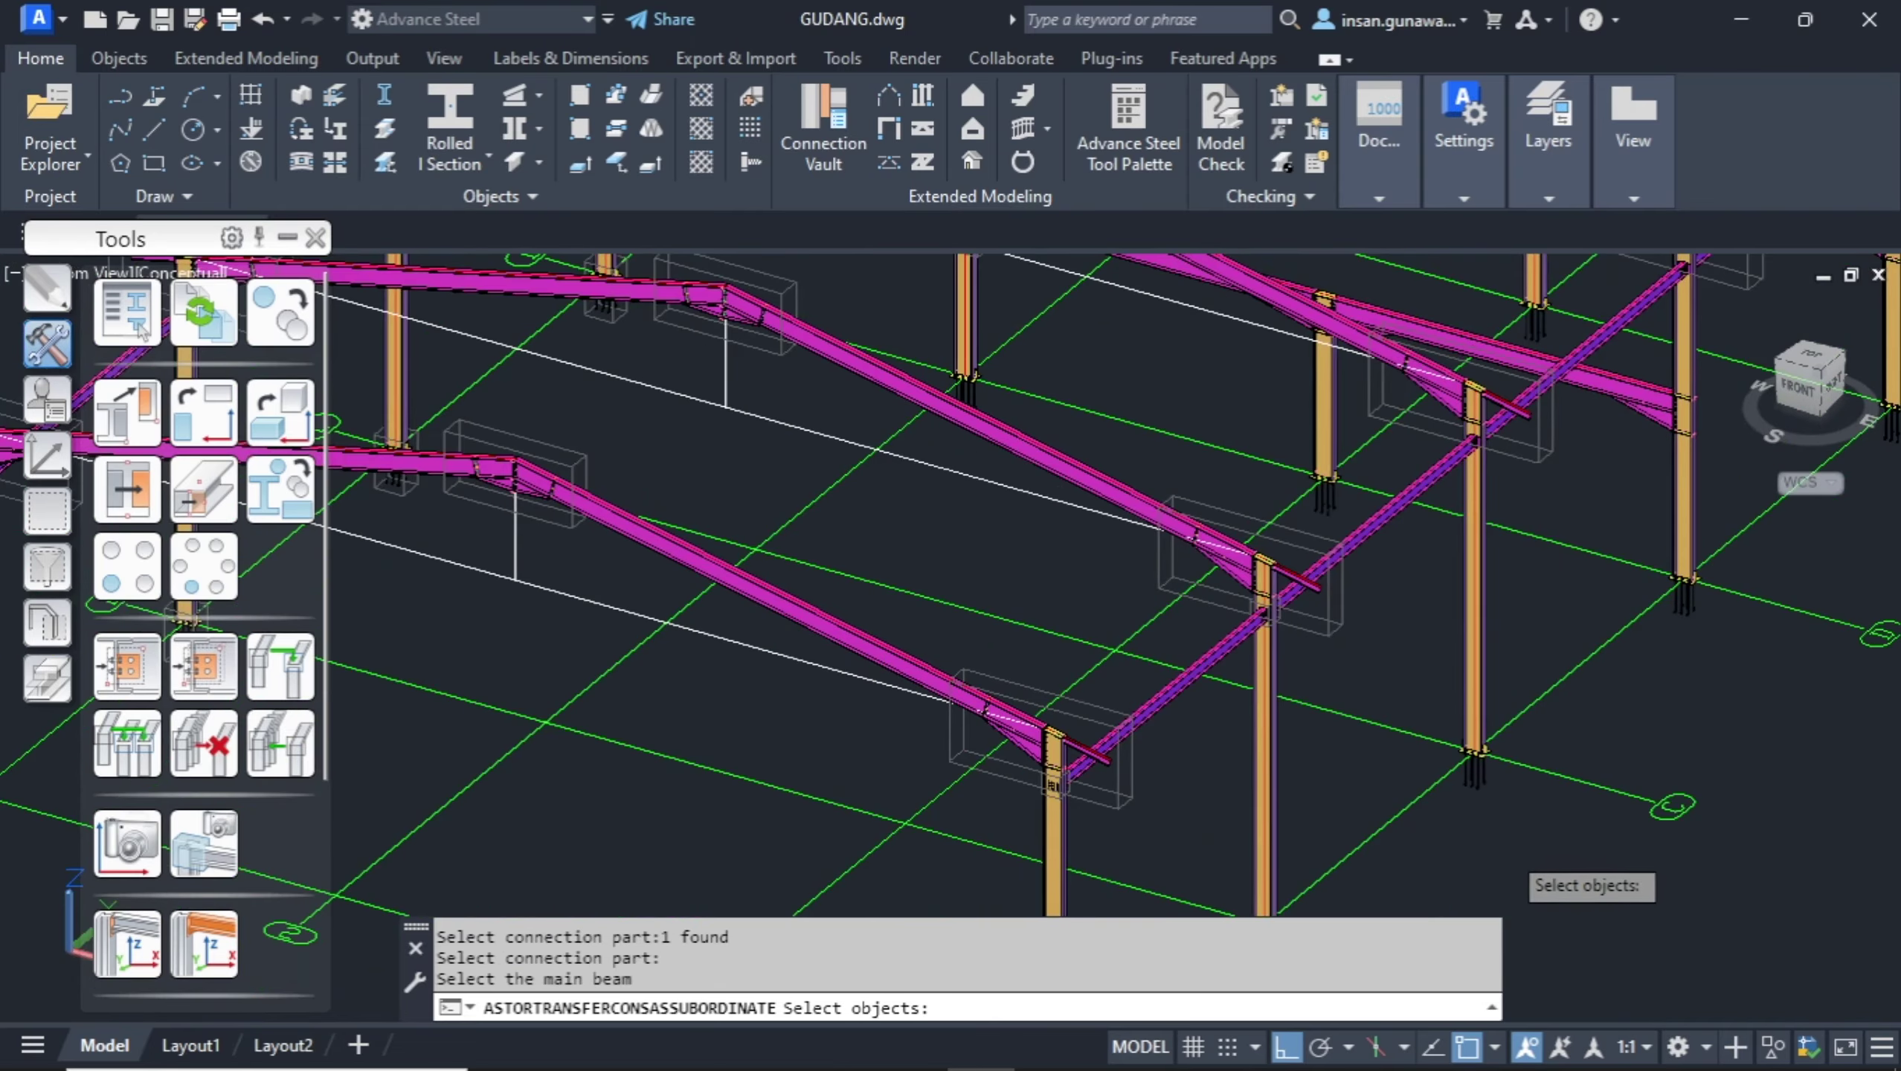
{"action": "middle_click_drag", "start_coordinate": [1514, 724], "coordinate": [1487, 688]}
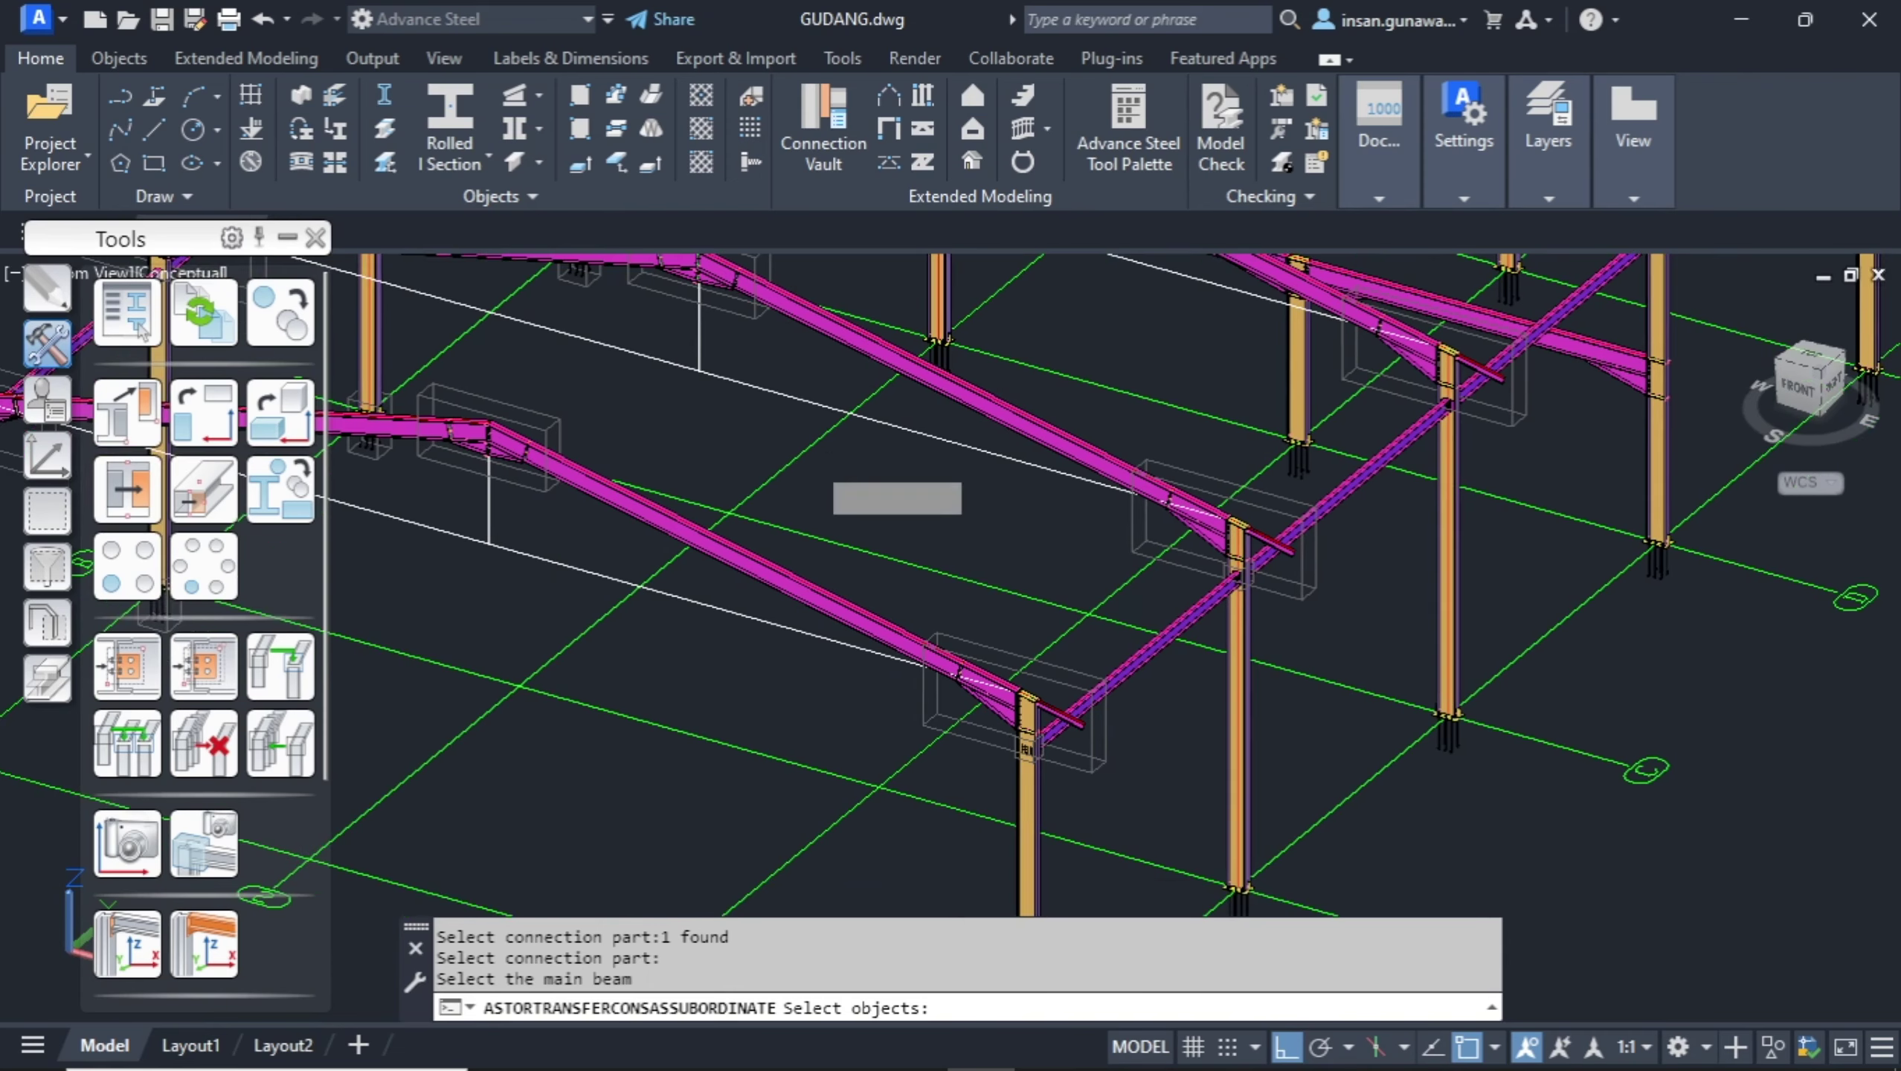
{"action": "scroll", "coordinate": [1489, 690], "scroll_direction": "down", "scroll_amount": 2}
{"action": "middle_click_drag", "start_coordinate": [668, 429], "coordinate": [752, 513]}
{"action": "scroll", "coordinate": [772, 525], "scroll_direction": "up", "scroll_amount": 8}
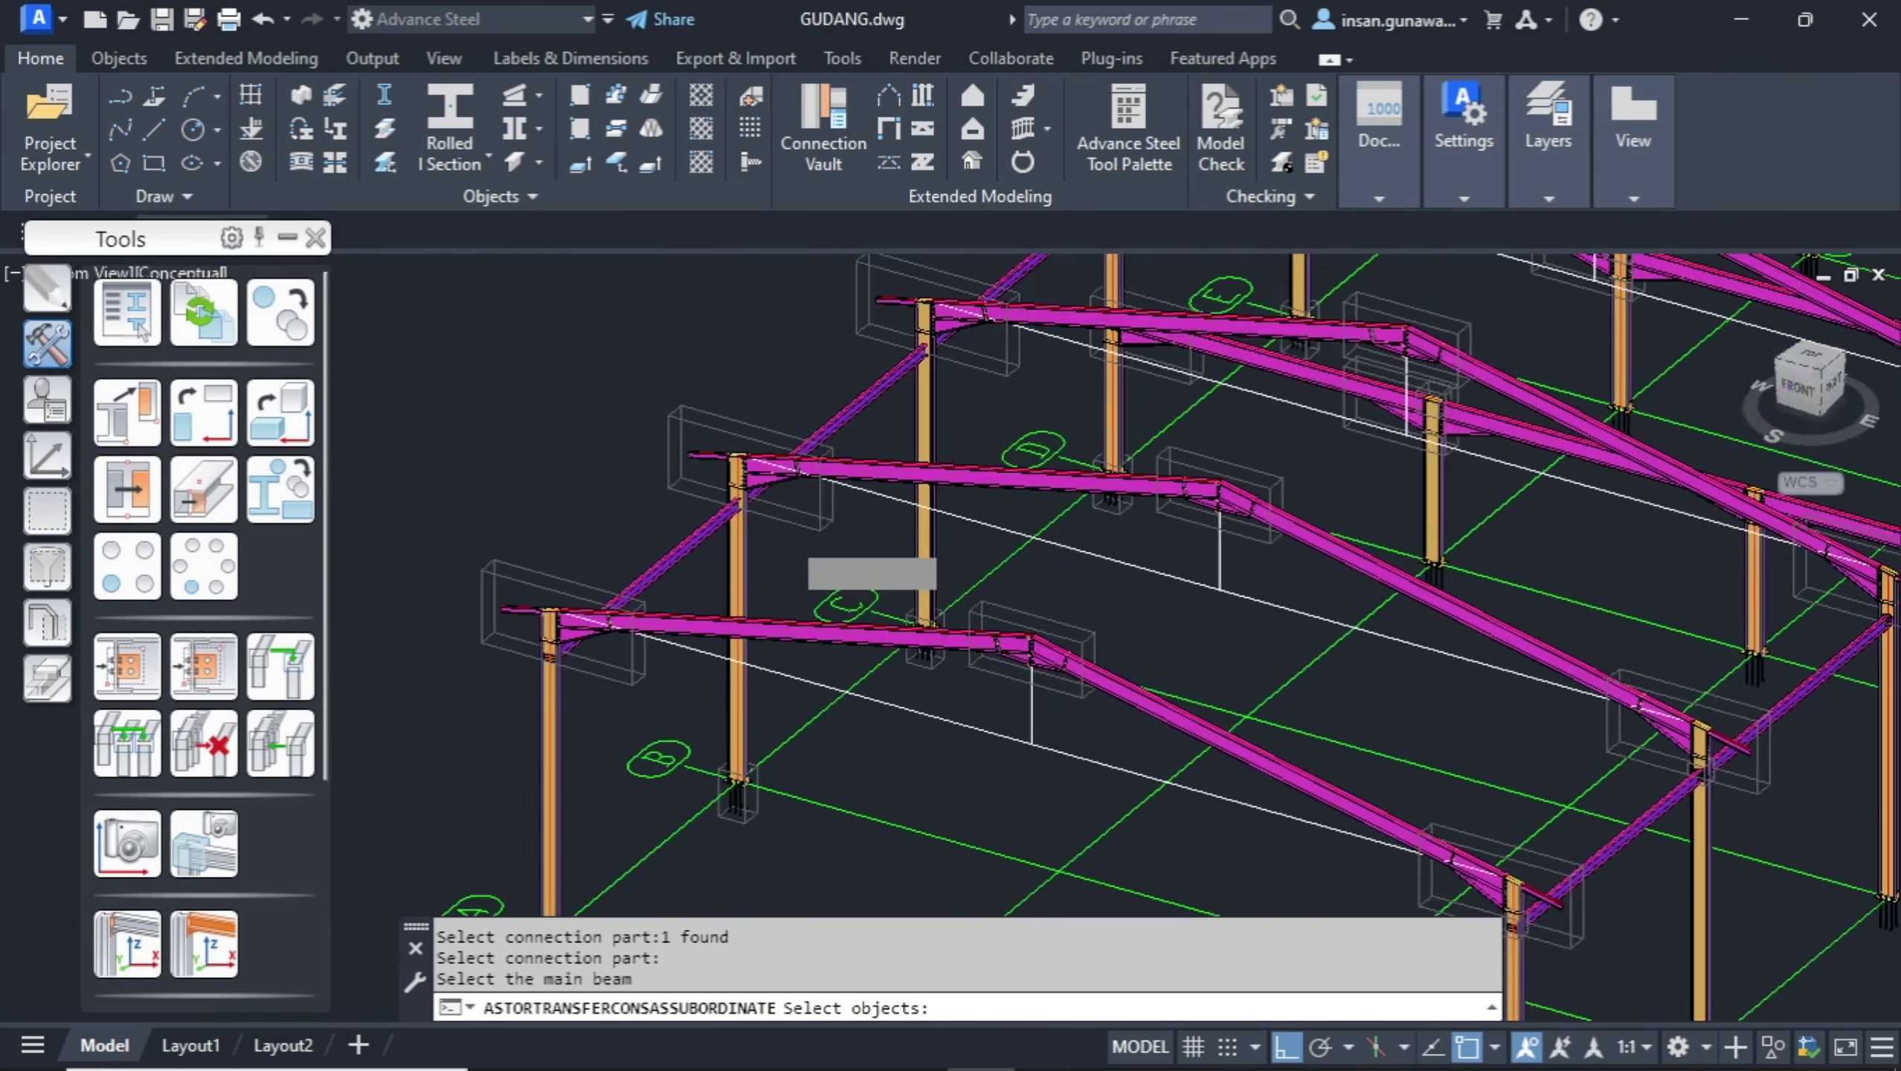
{"action": "left_click", "coordinate": [696, 565]}
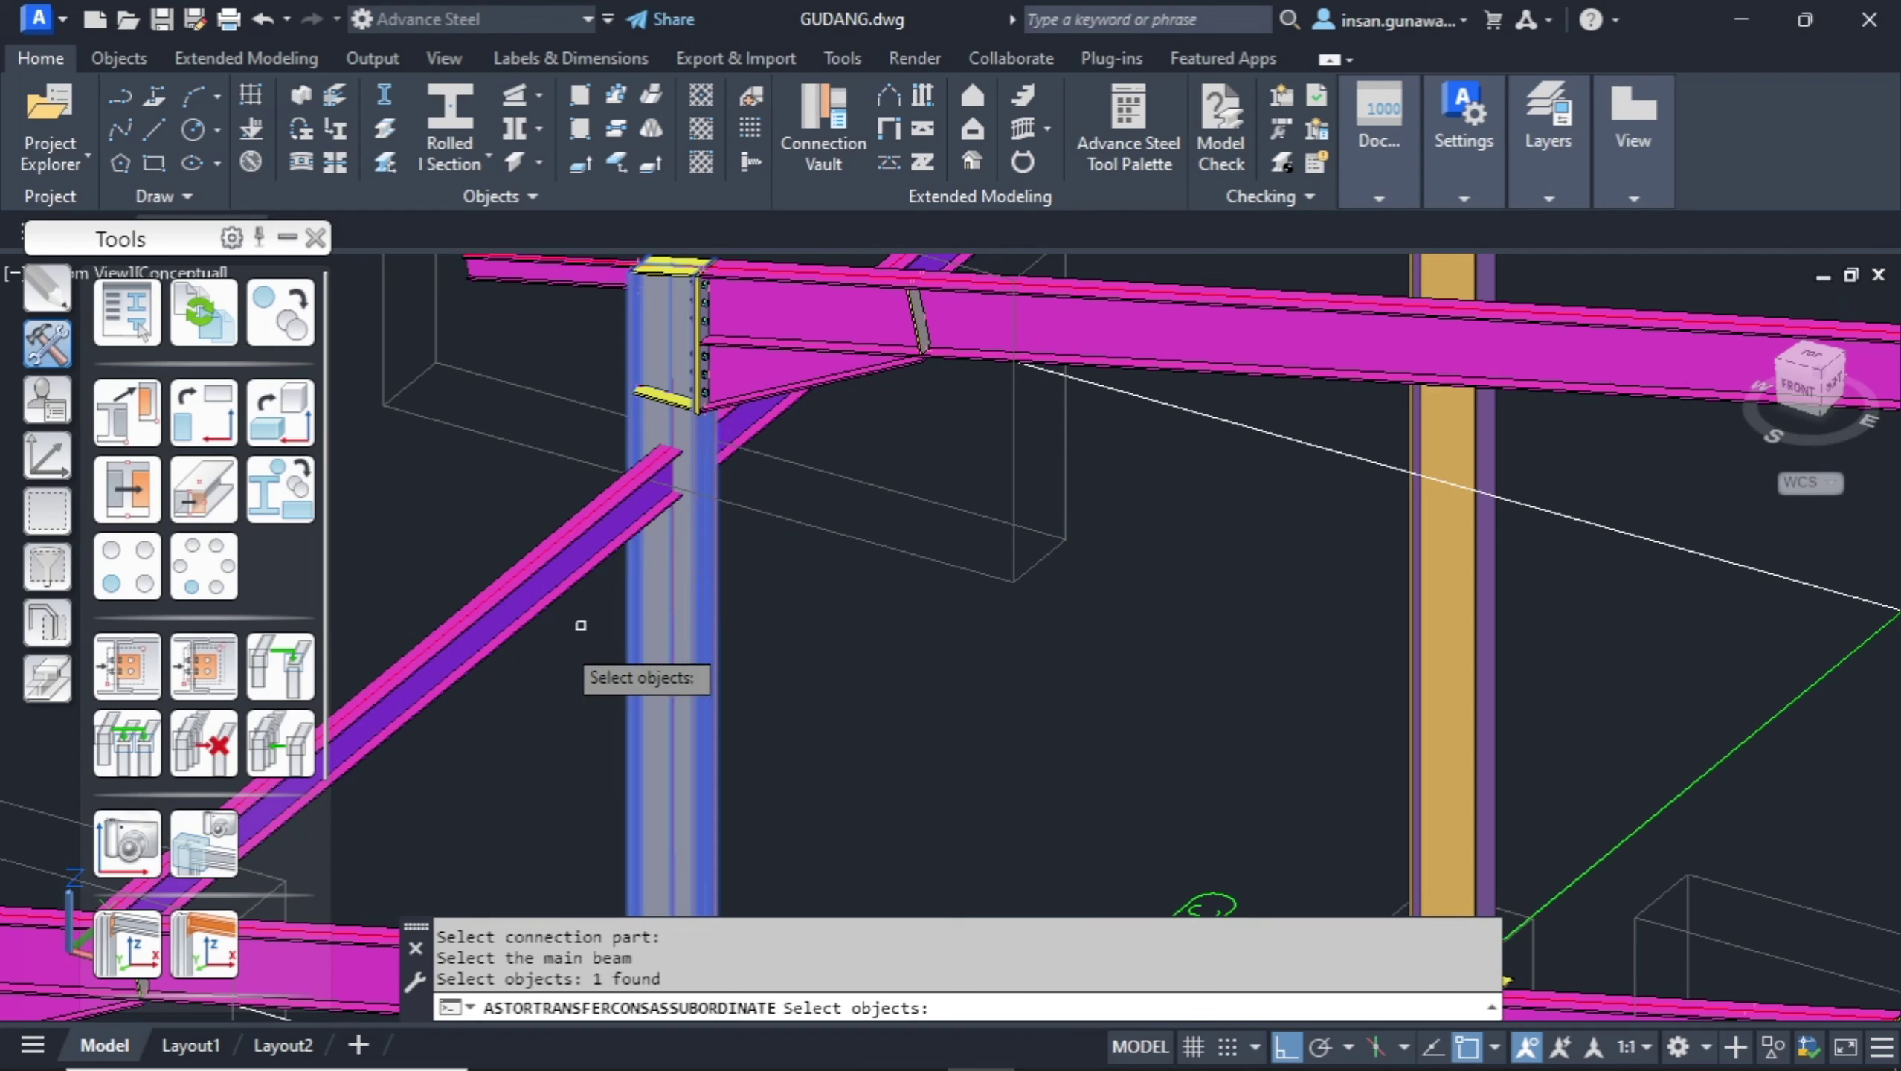
{"action": "key", "text": "Return"}
{"action": "left_click", "coordinate": [581, 551]}
{"action": "key", "text": "Return"}
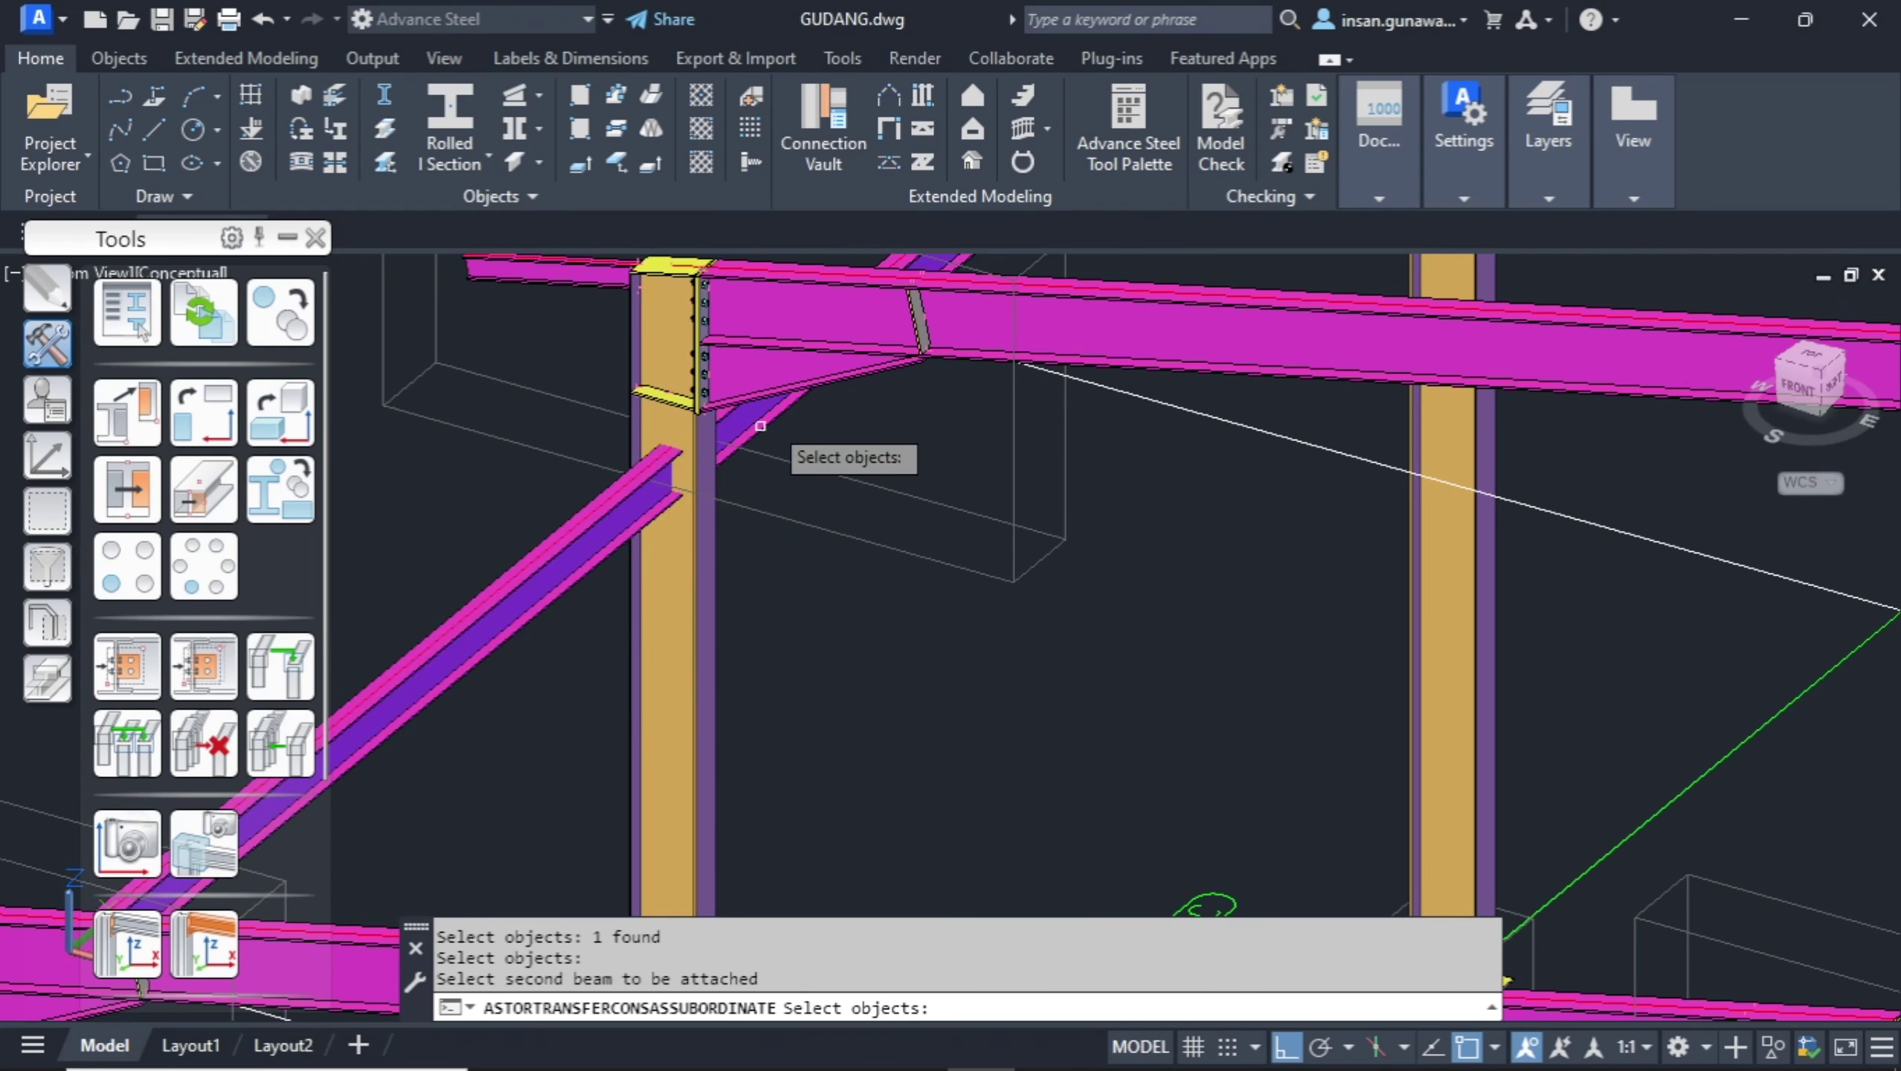
{"action": "left_click", "coordinate": [760, 426]}
{"action": "key", "text": "Return"}
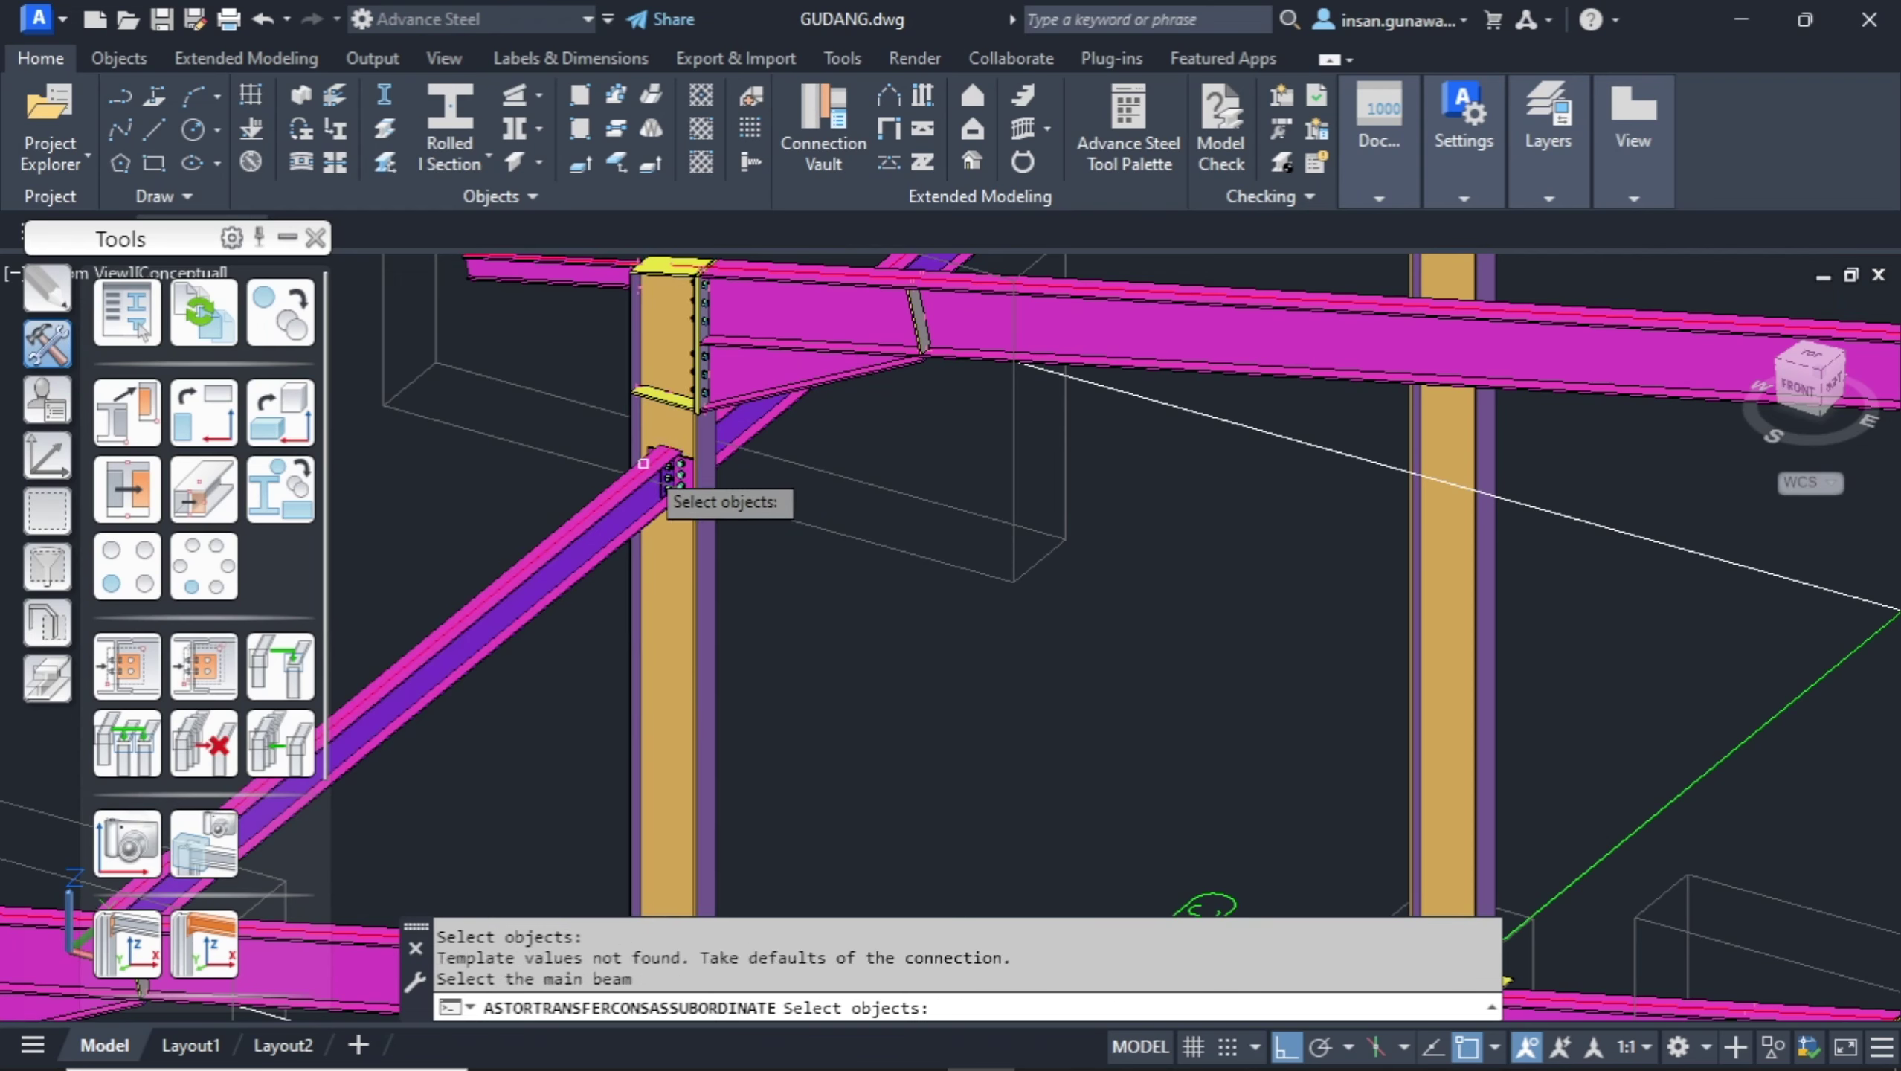
Transfer the double side clip angle to the grid C column in the same row, with both adjoining tie beams.
{"action": "scroll", "coordinate": [645, 465], "scroll_direction": "down", "scroll_amount": 4}
{"action": "middle_click_drag", "start_coordinate": [946, 499], "coordinate": [949, 520]}
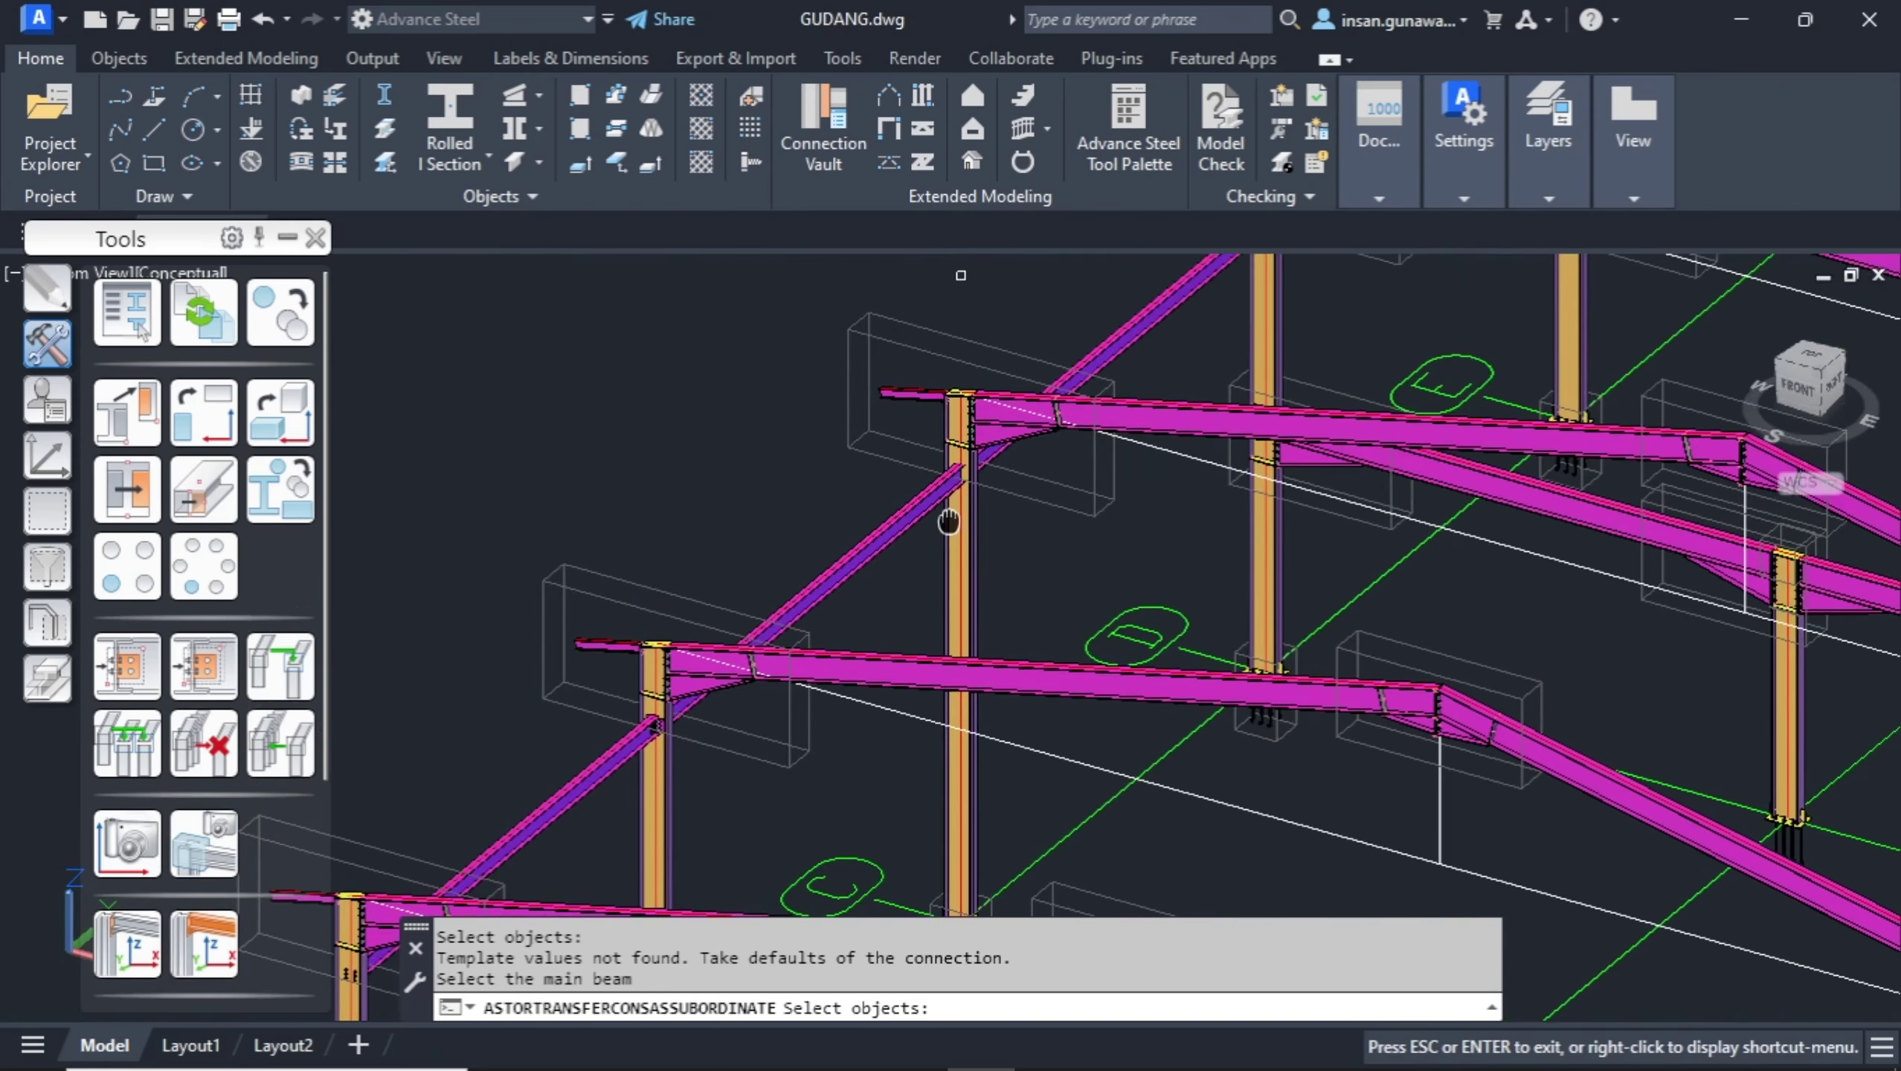
{"action": "scroll", "coordinate": [956, 517], "scroll_direction": "up", "scroll_amount": 8}
{"action": "left_click", "coordinate": [1007, 515]}
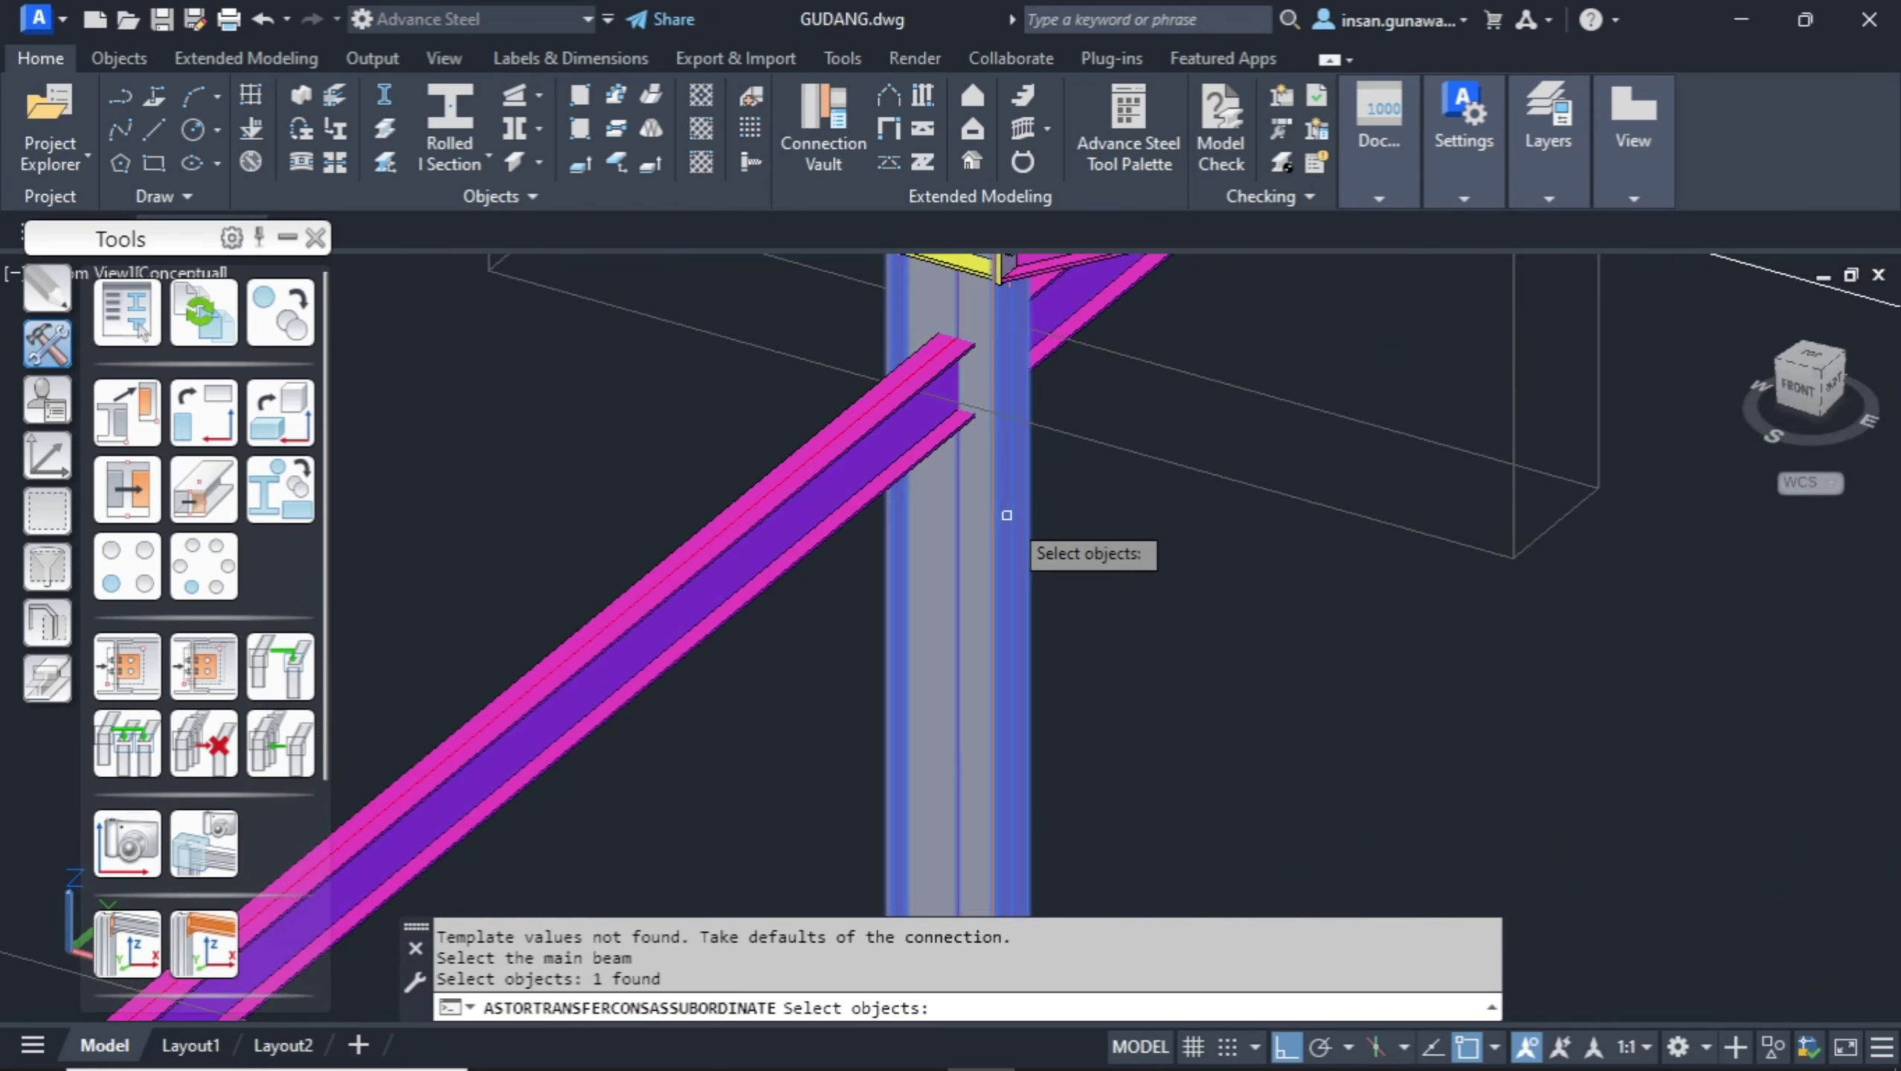
{"action": "key", "text": "Return"}
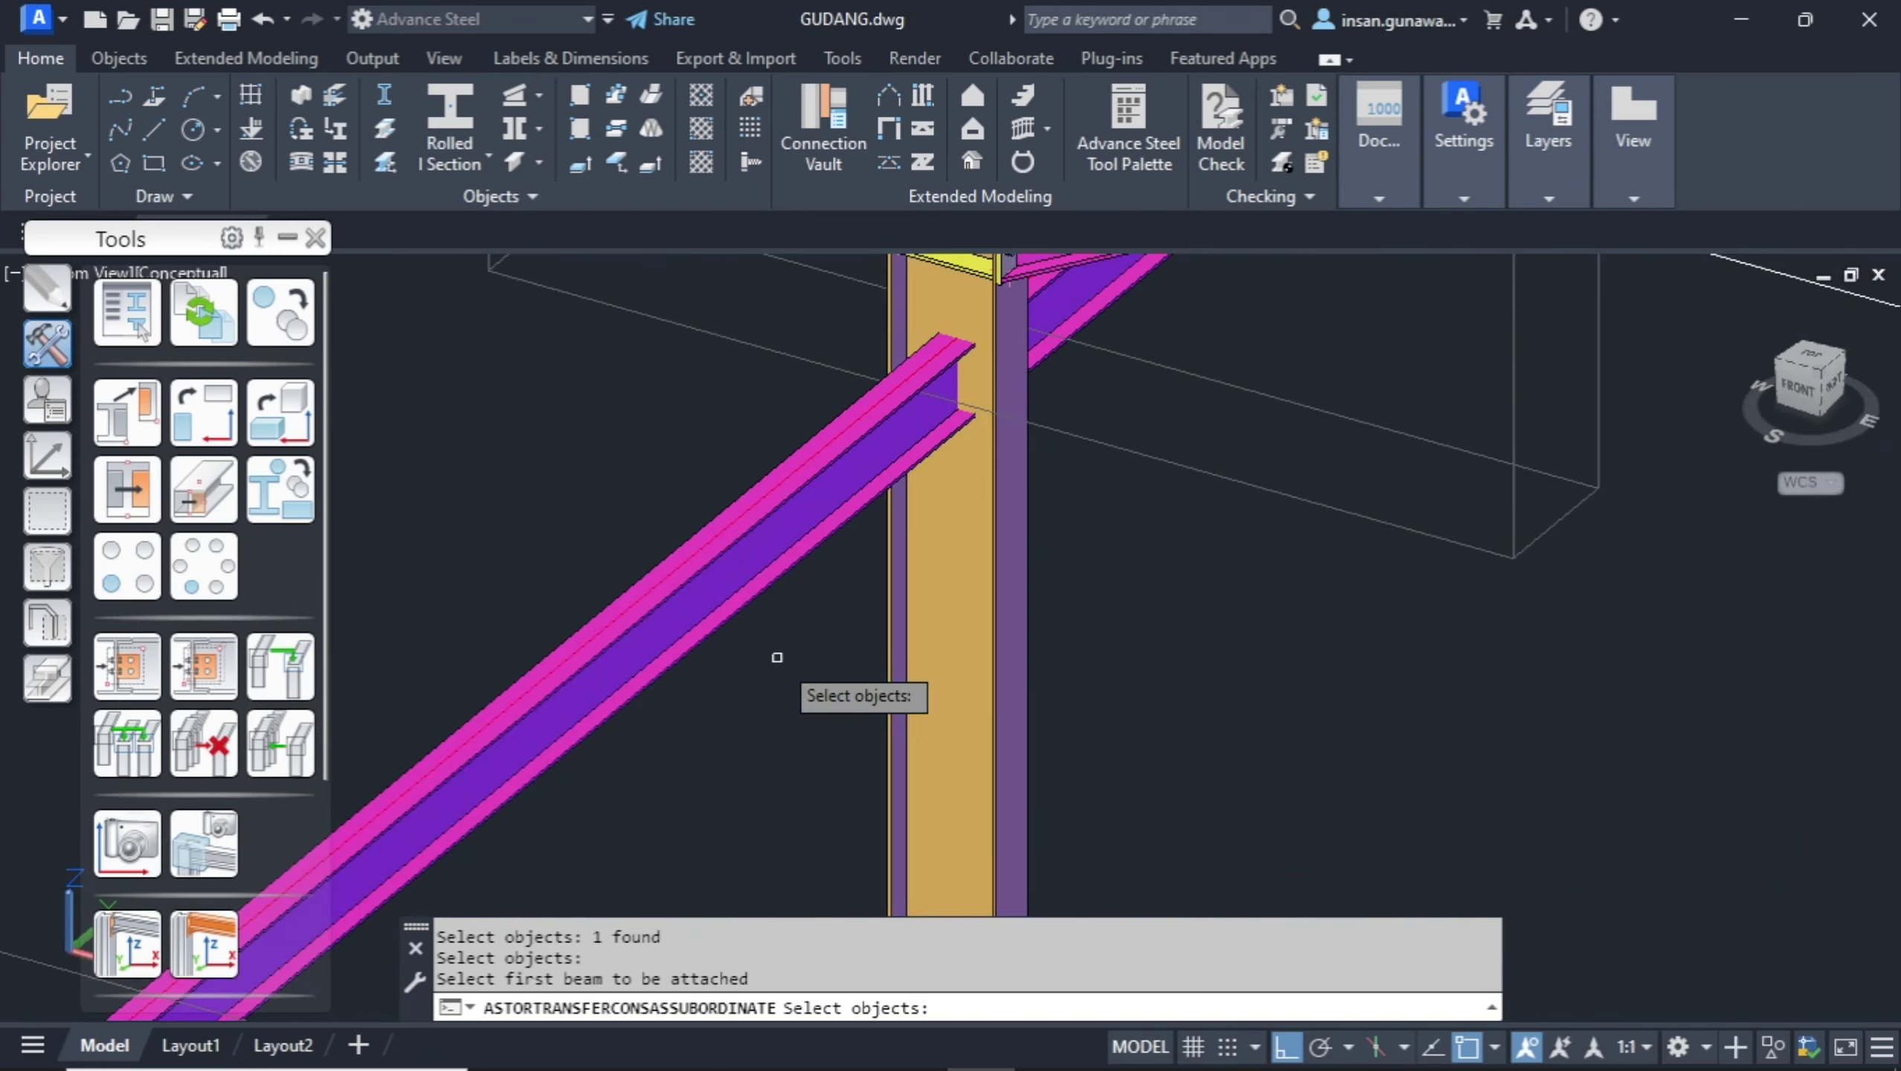
{"action": "left_click", "coordinate": [764, 577]}
{"action": "key", "text": "Return"}
{"action": "left_click", "coordinate": [1130, 284]}
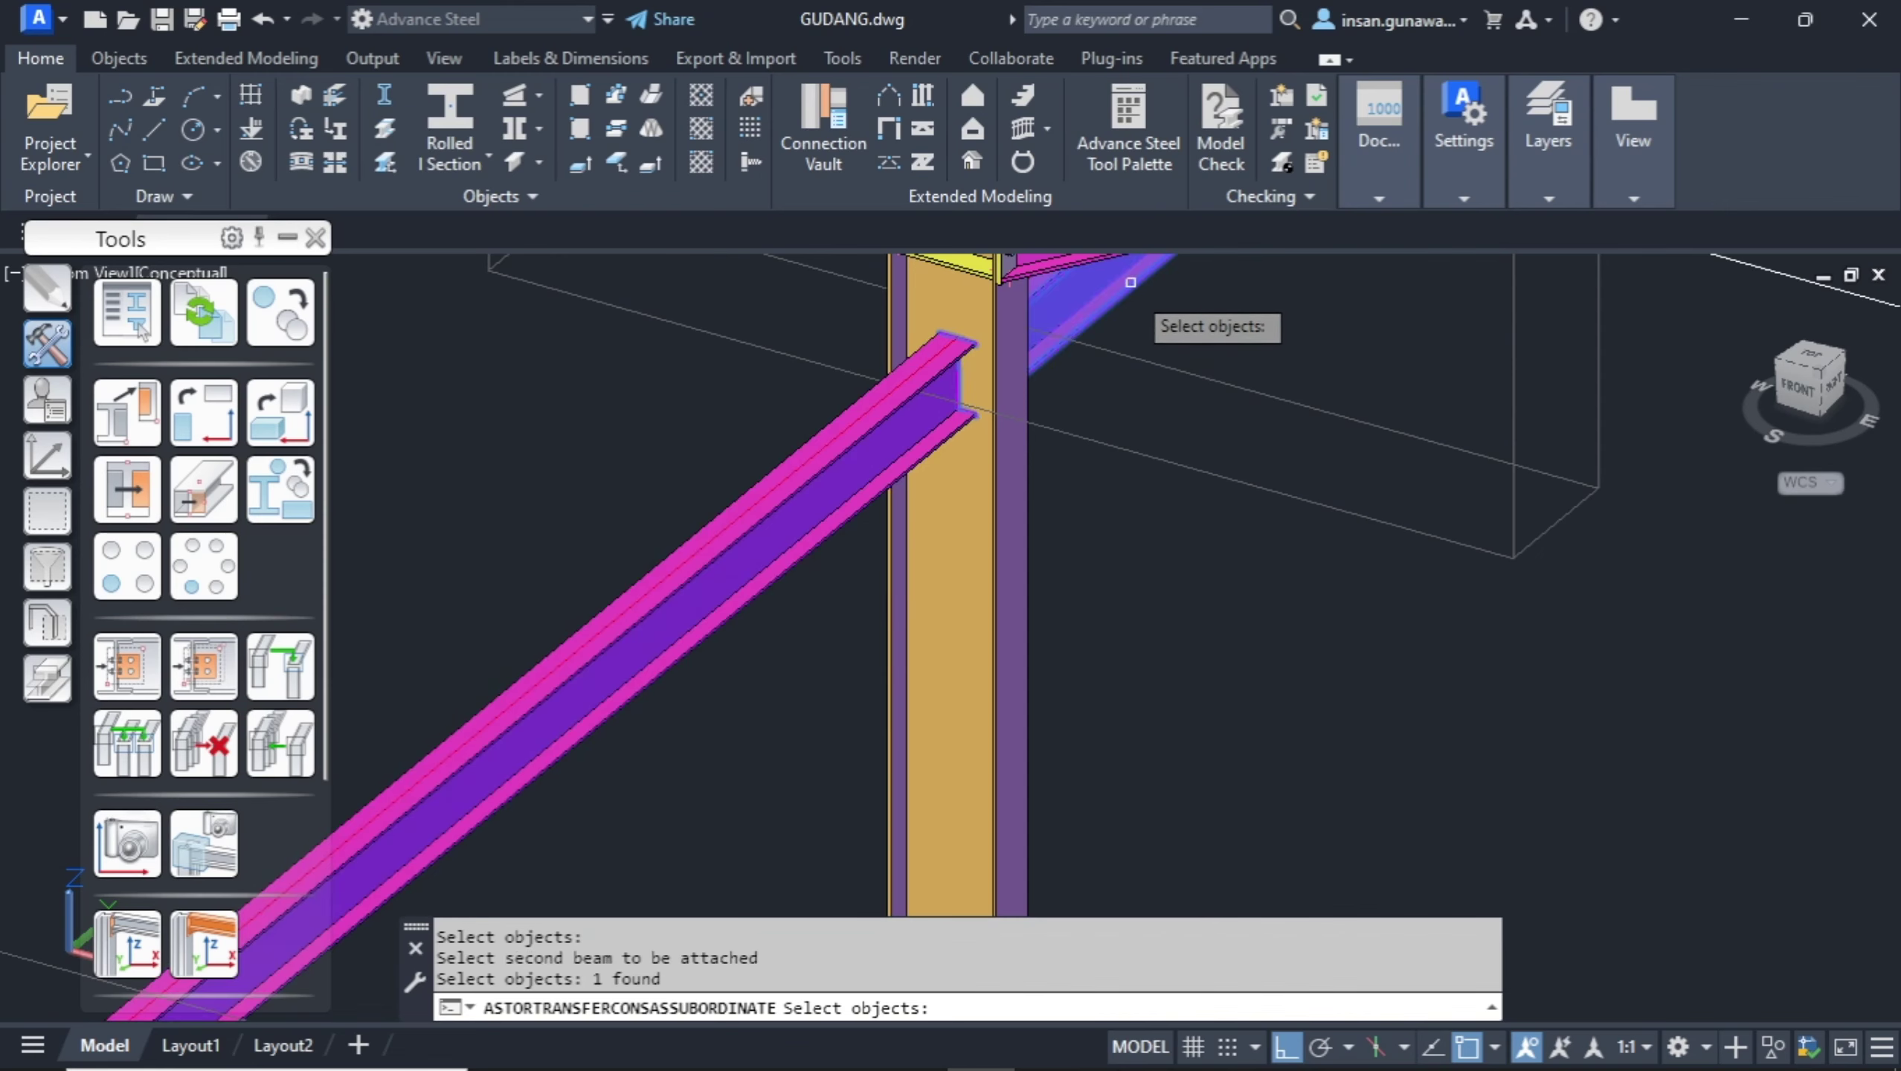
{"action": "key", "text": "Return"}
Attach the two tie beams to the grid D column of this row with the double side clip angle.
{"action": "scroll", "coordinate": [1086, 559], "scroll_direction": "down", "scroll_amount": 5}
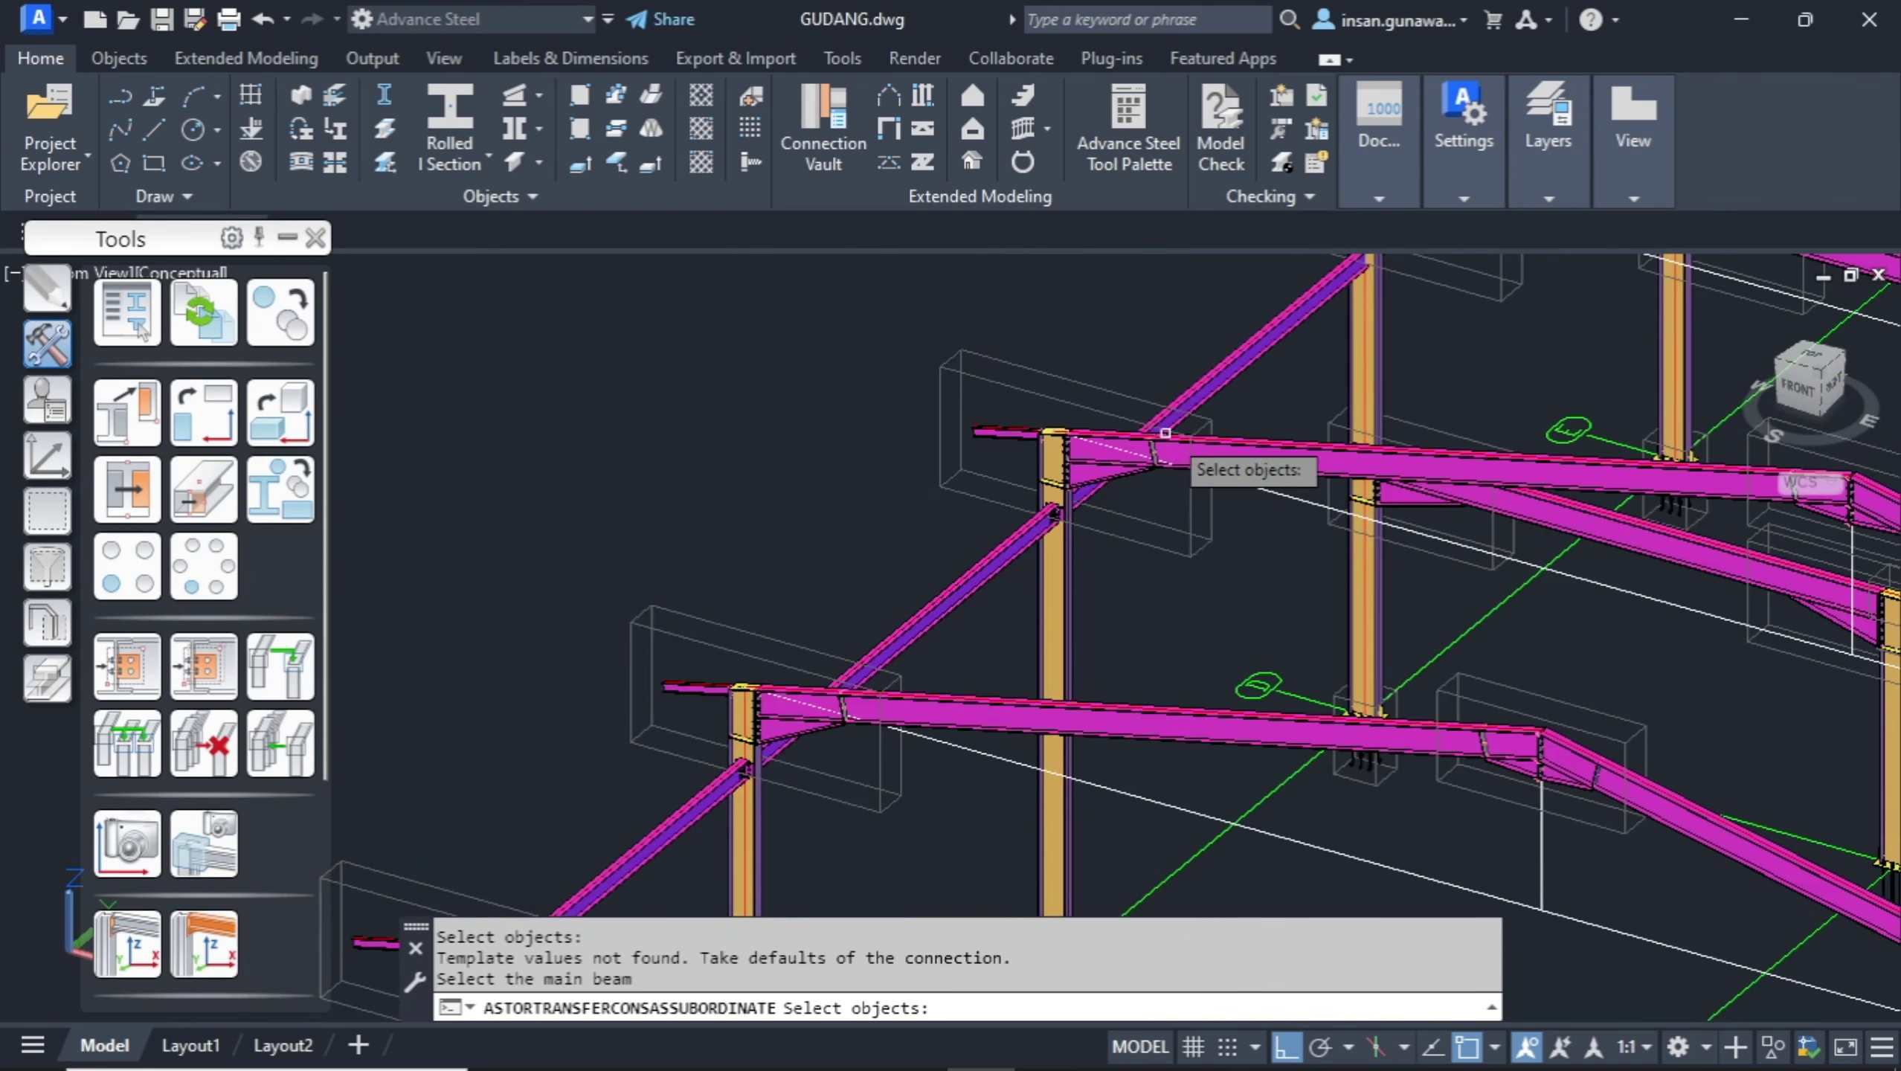
{"action": "middle_click_drag", "start_coordinate": [1205, 389], "coordinate": [1048, 581]}
{"action": "scroll", "coordinate": [1042, 558], "scroll_direction": "up", "scroll_amount": 6}
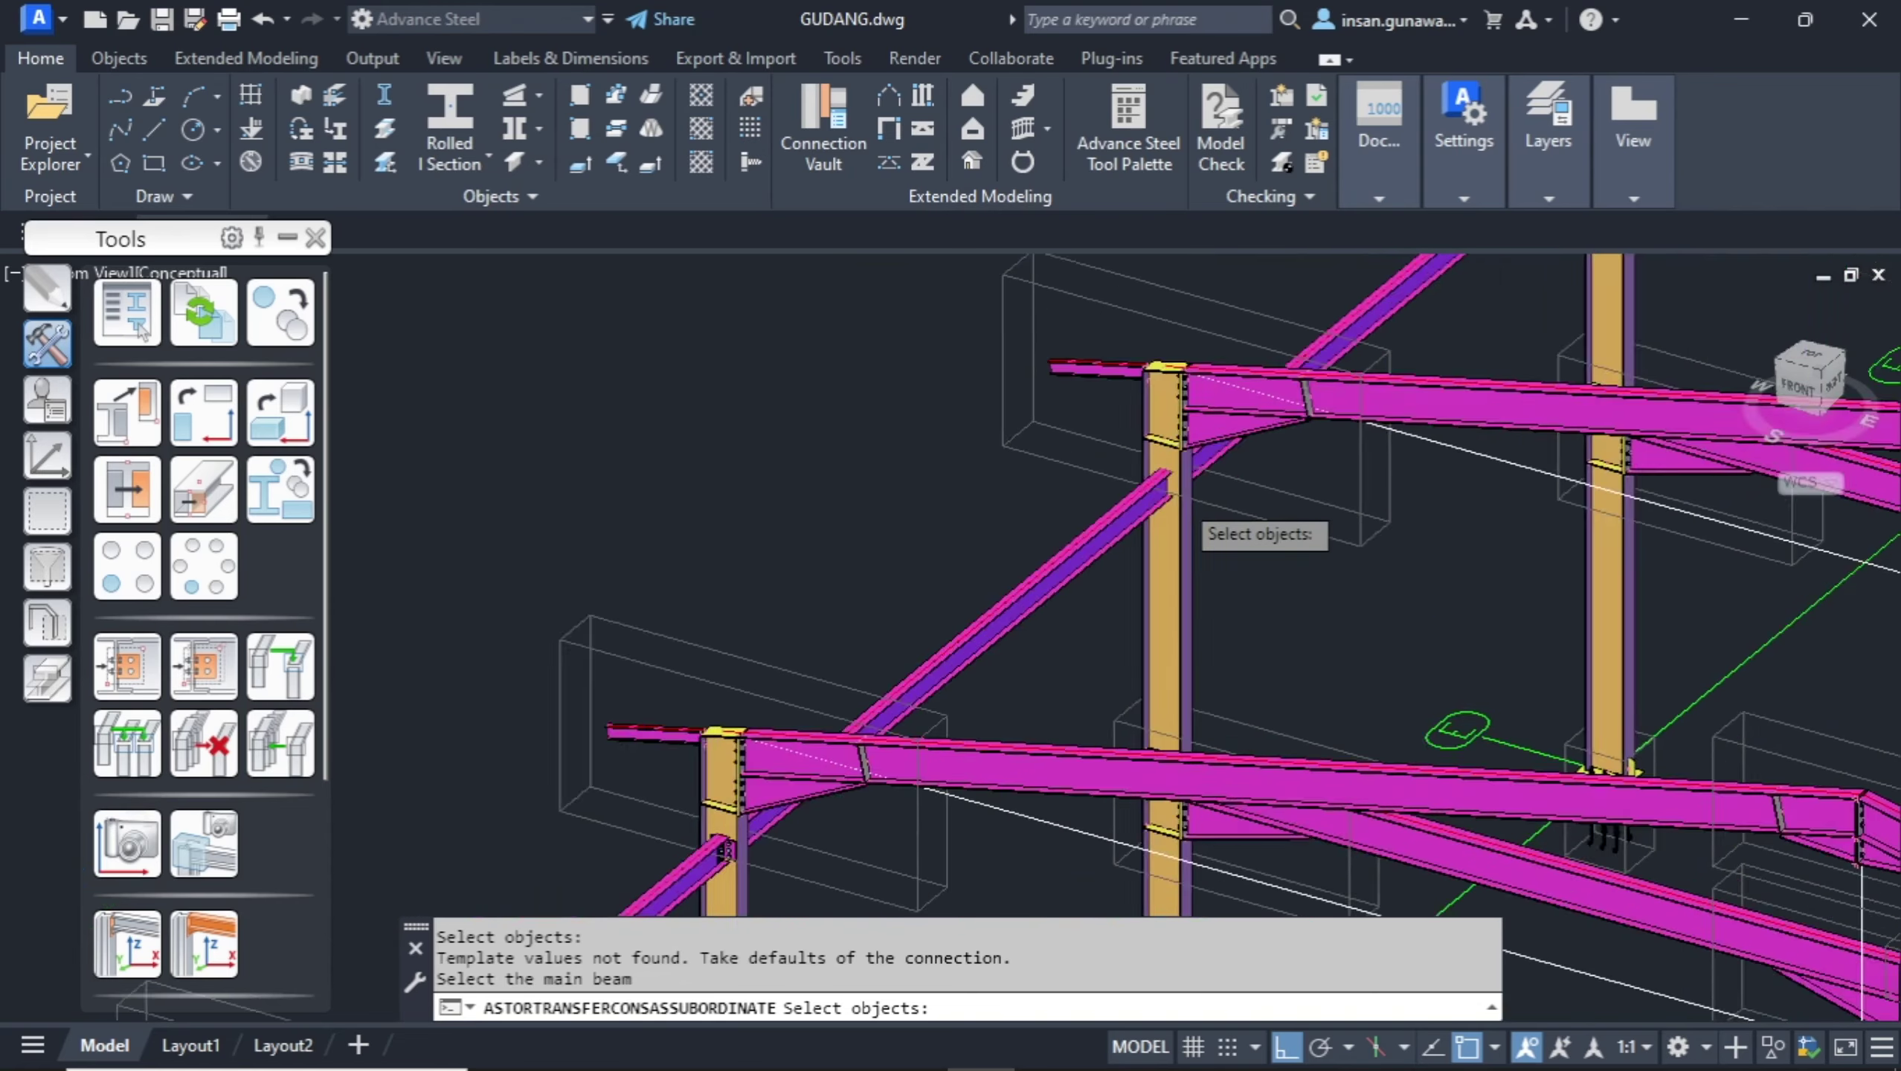
{"action": "left_click", "coordinate": [1186, 543]}
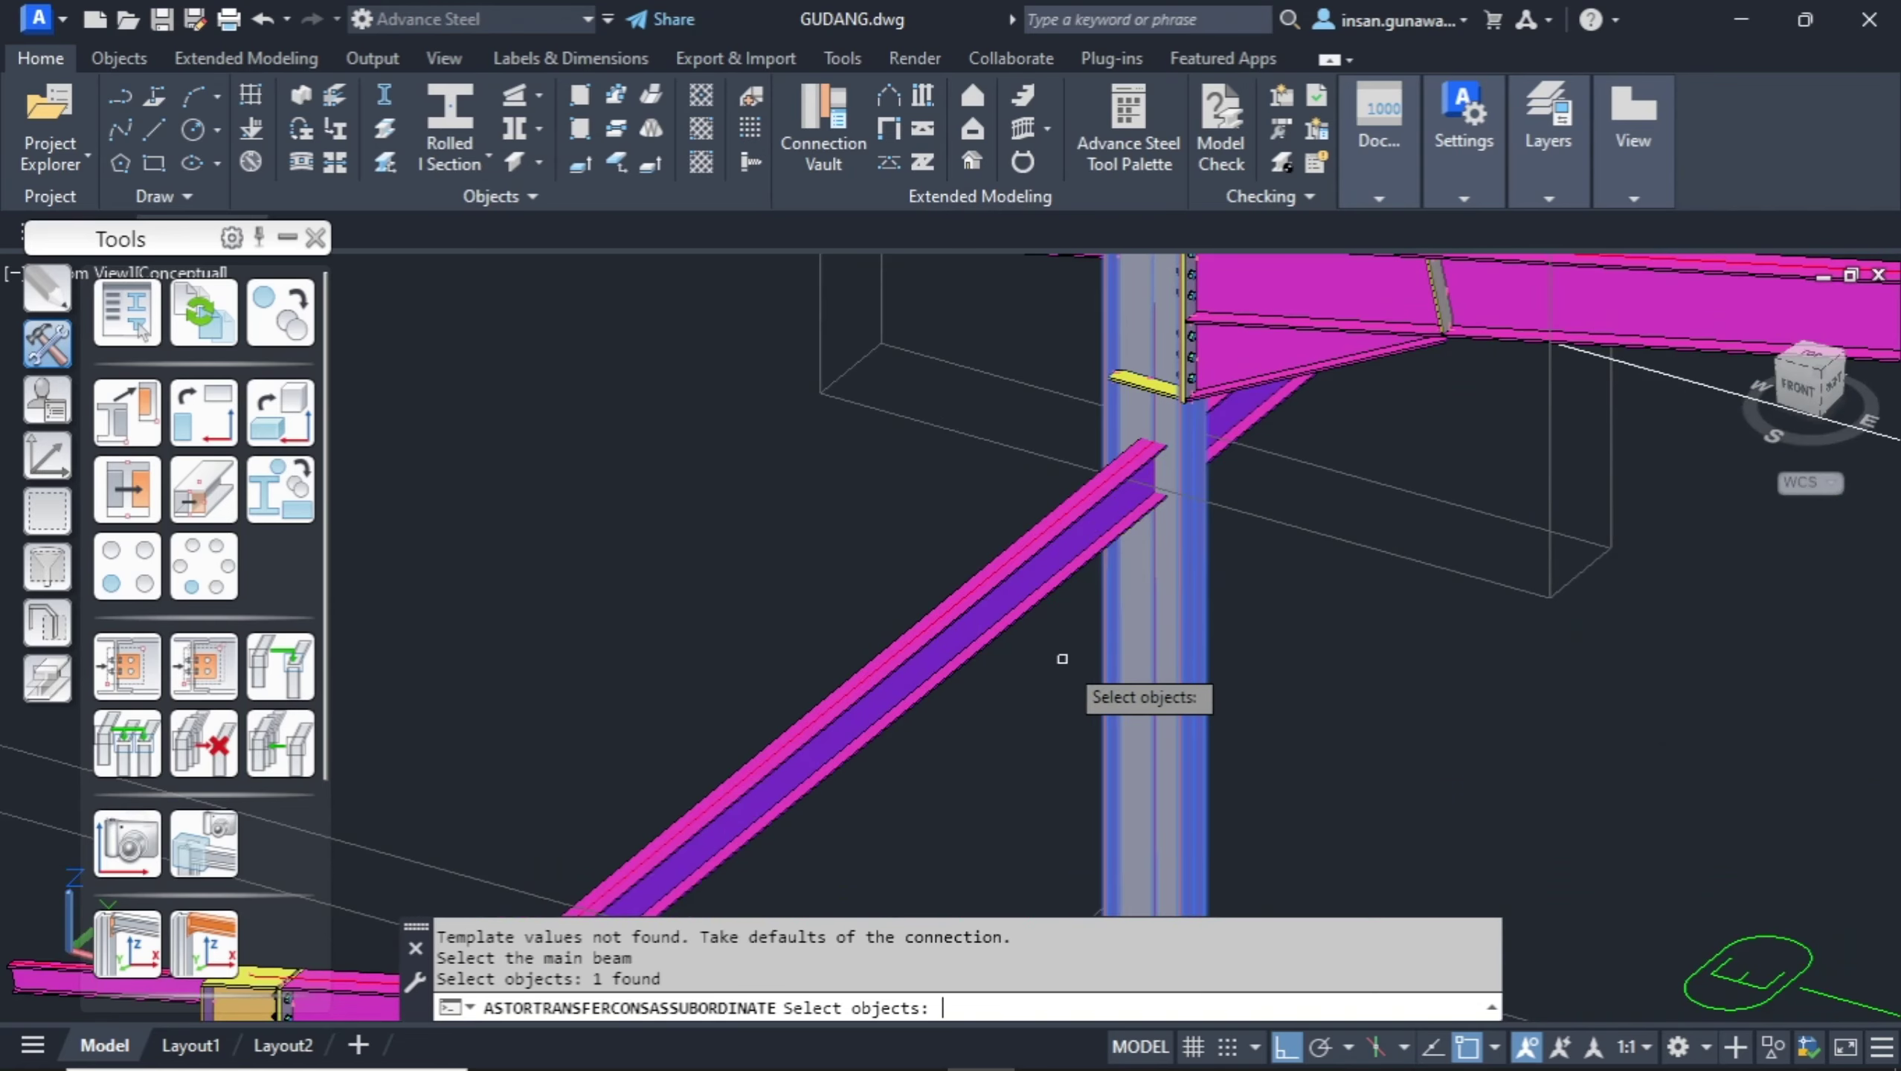
{"action": "key", "text": "Return"}
{"action": "key", "text": "Return"}
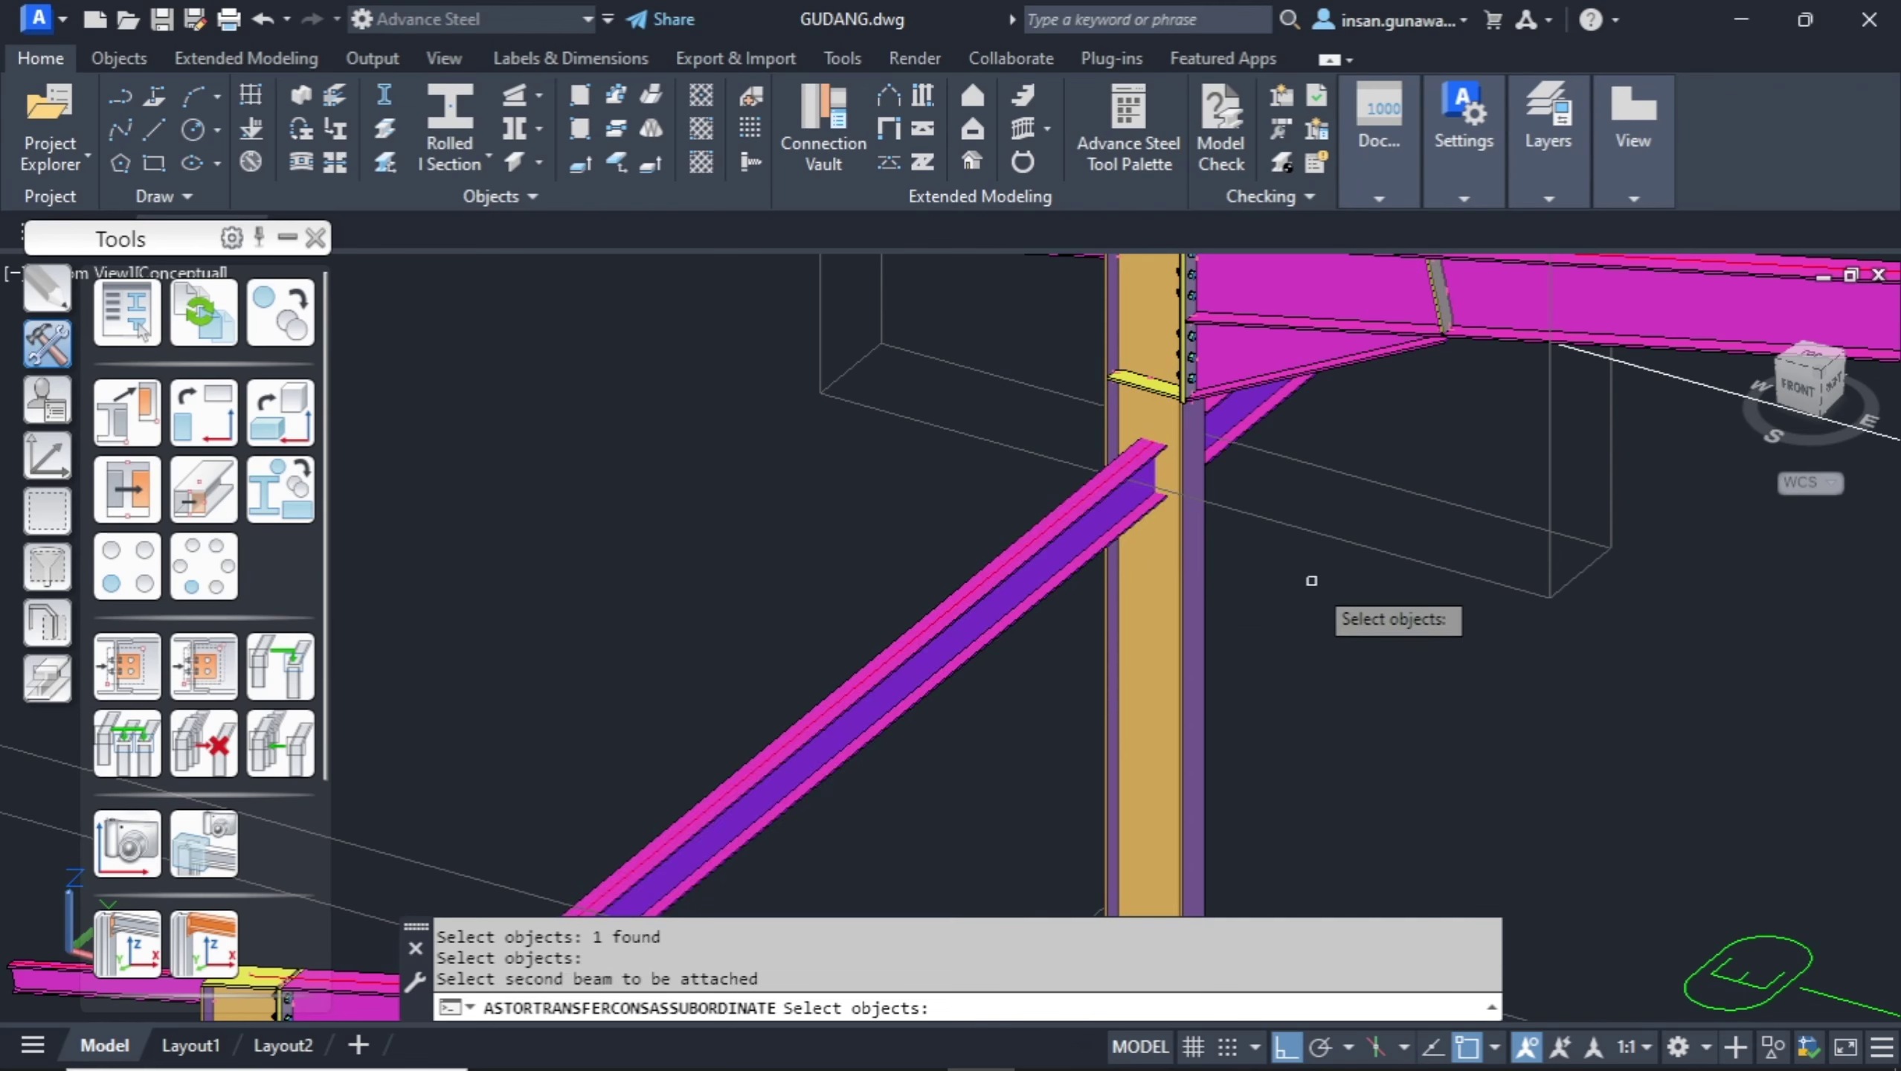
{"action": "left_click", "coordinate": [1265, 406]}
{"action": "key", "text": "Return"}
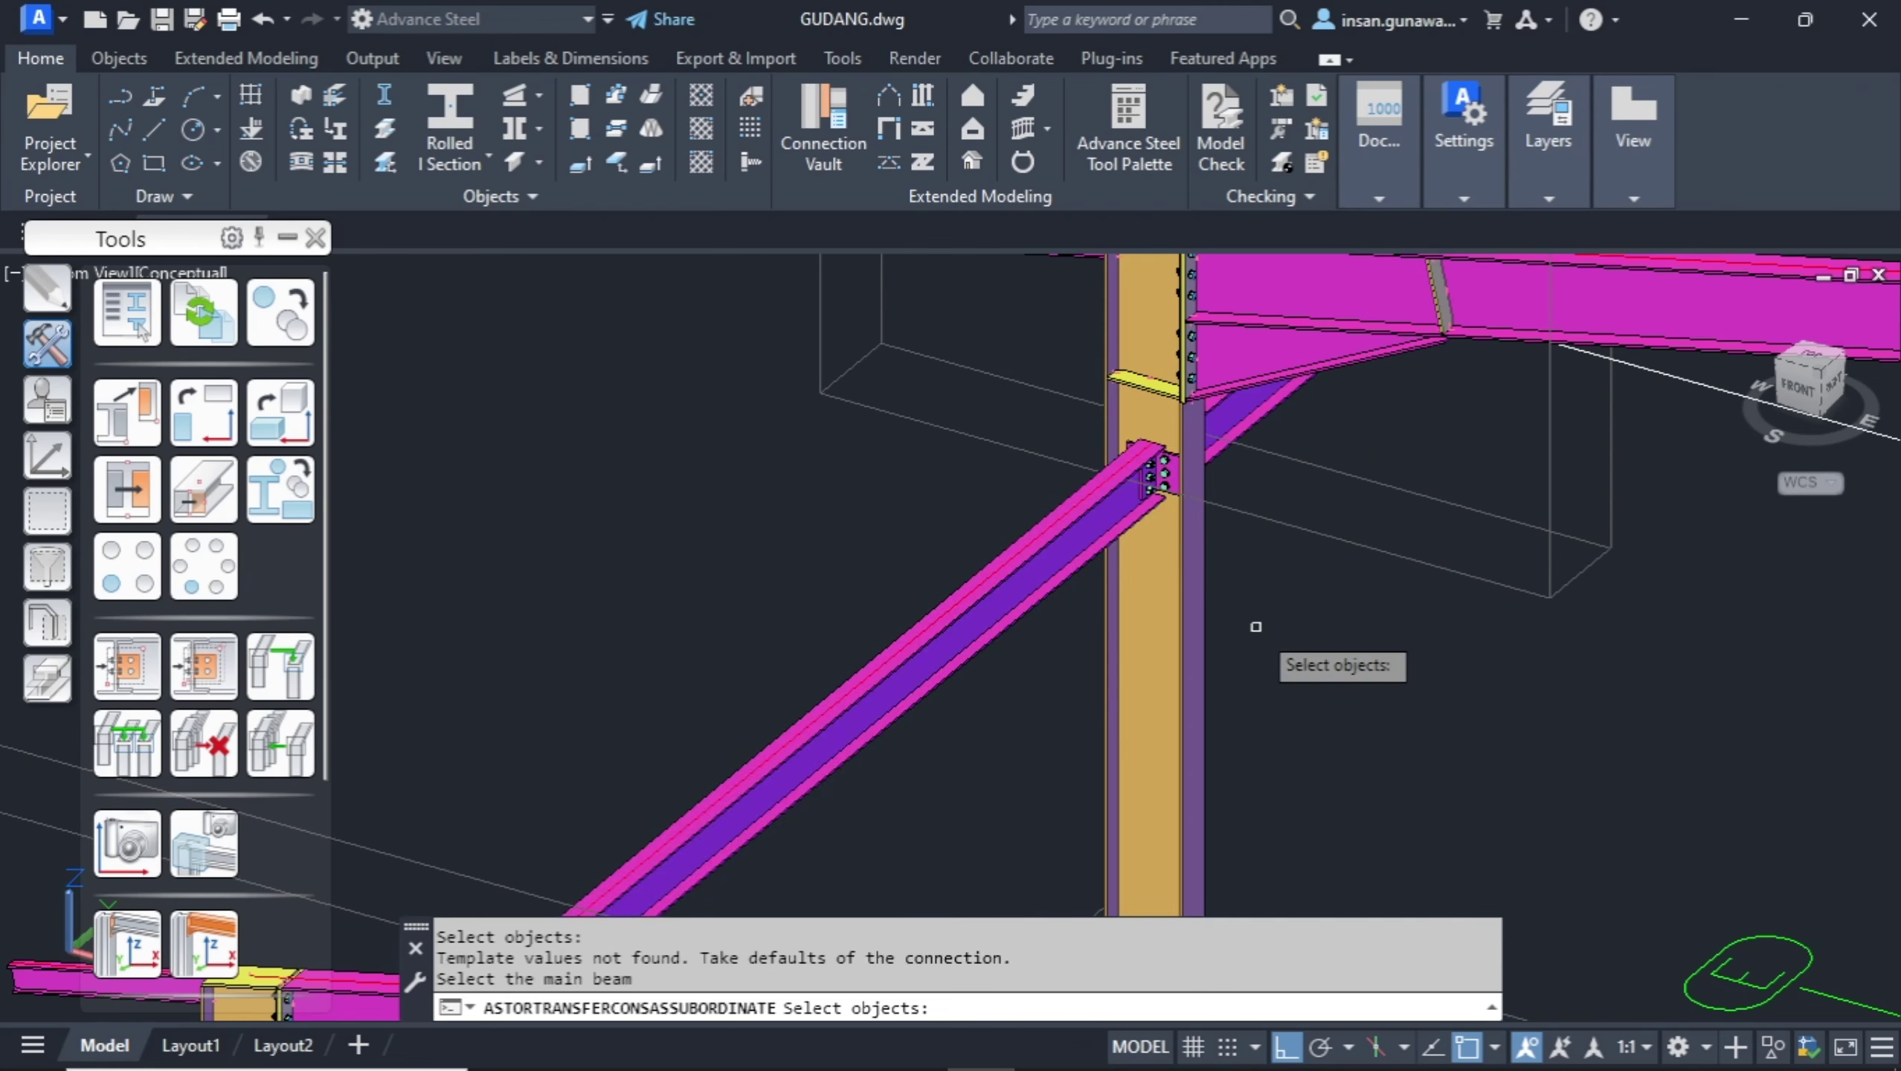
Apply the double side clip angle to the row's last intermediate column, on grid E, with its two tie beams.
{"action": "scroll", "coordinate": [1262, 569], "scroll_direction": "down", "scroll_amount": 7}
{"action": "scroll", "coordinate": [1491, 407], "scroll_direction": "up", "scroll_amount": 7}
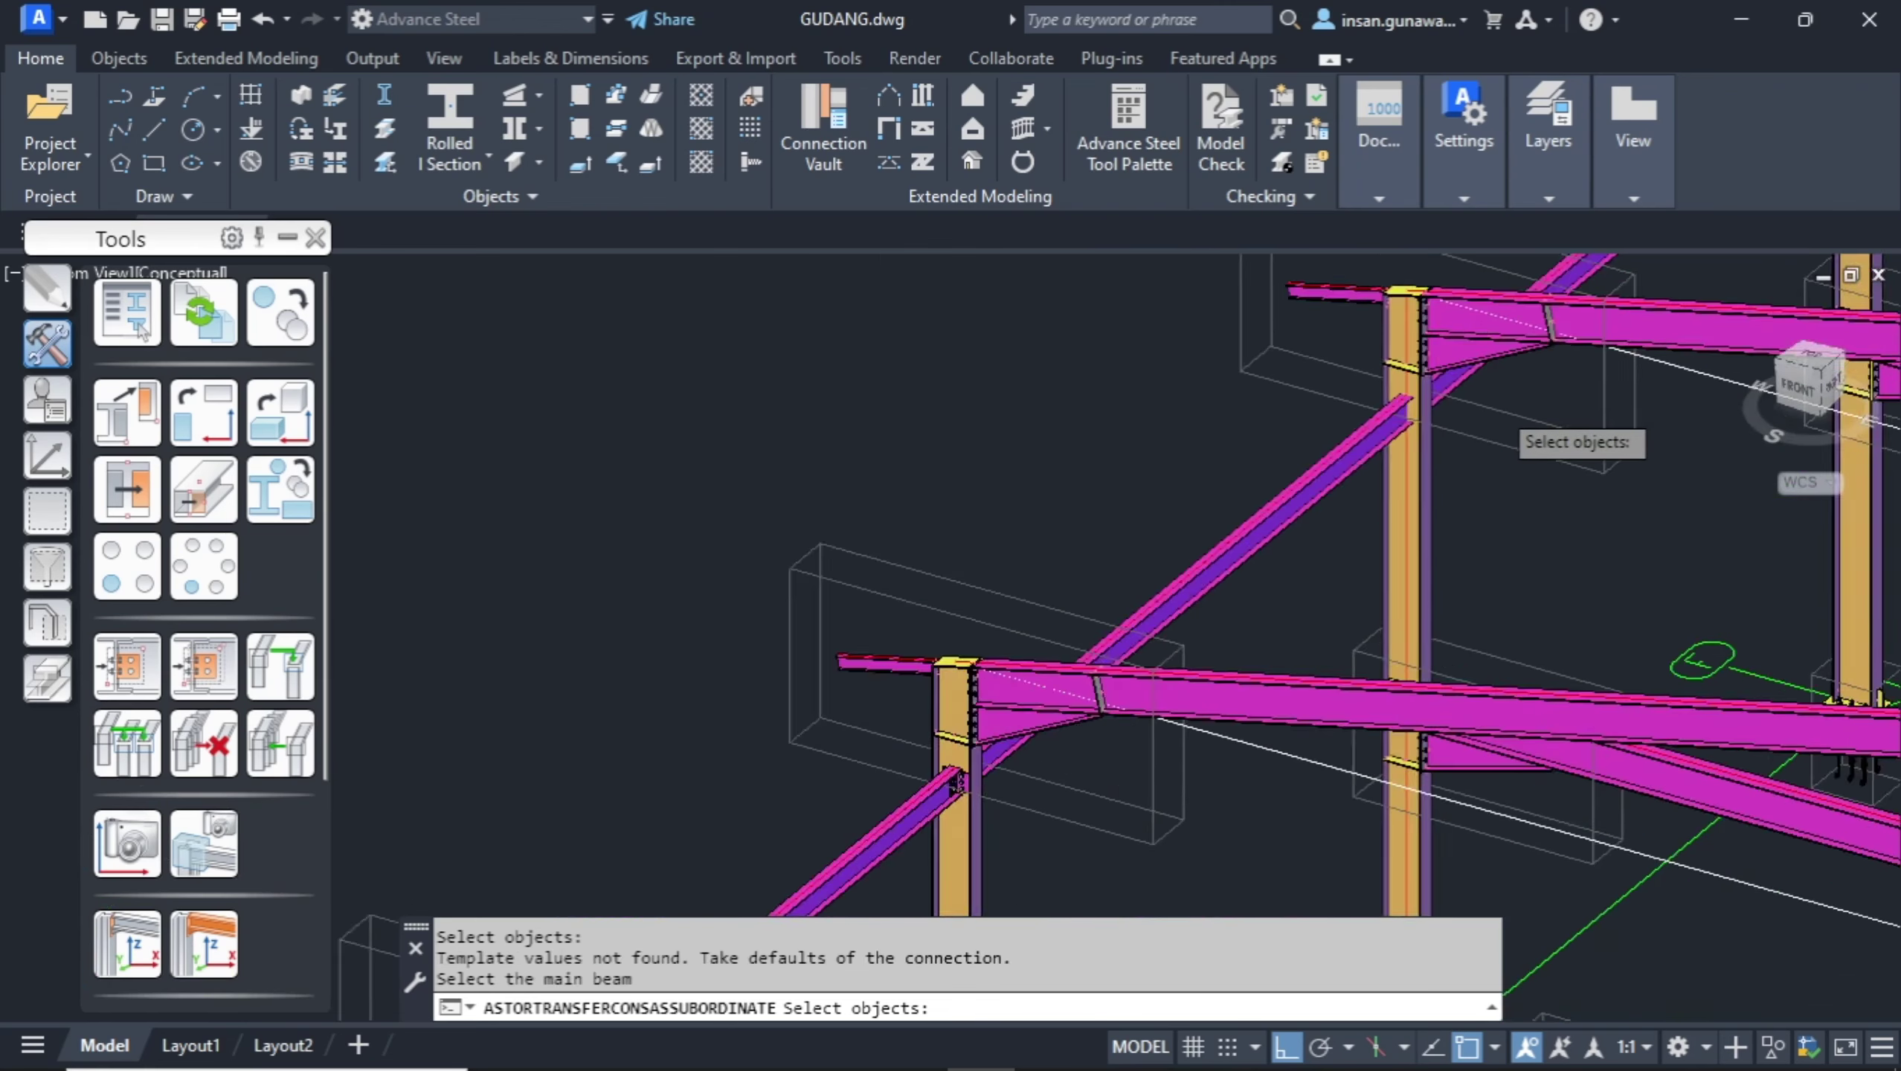
{"action": "left_click", "coordinate": [1330, 553]}
{"action": "key", "text": "Return"}
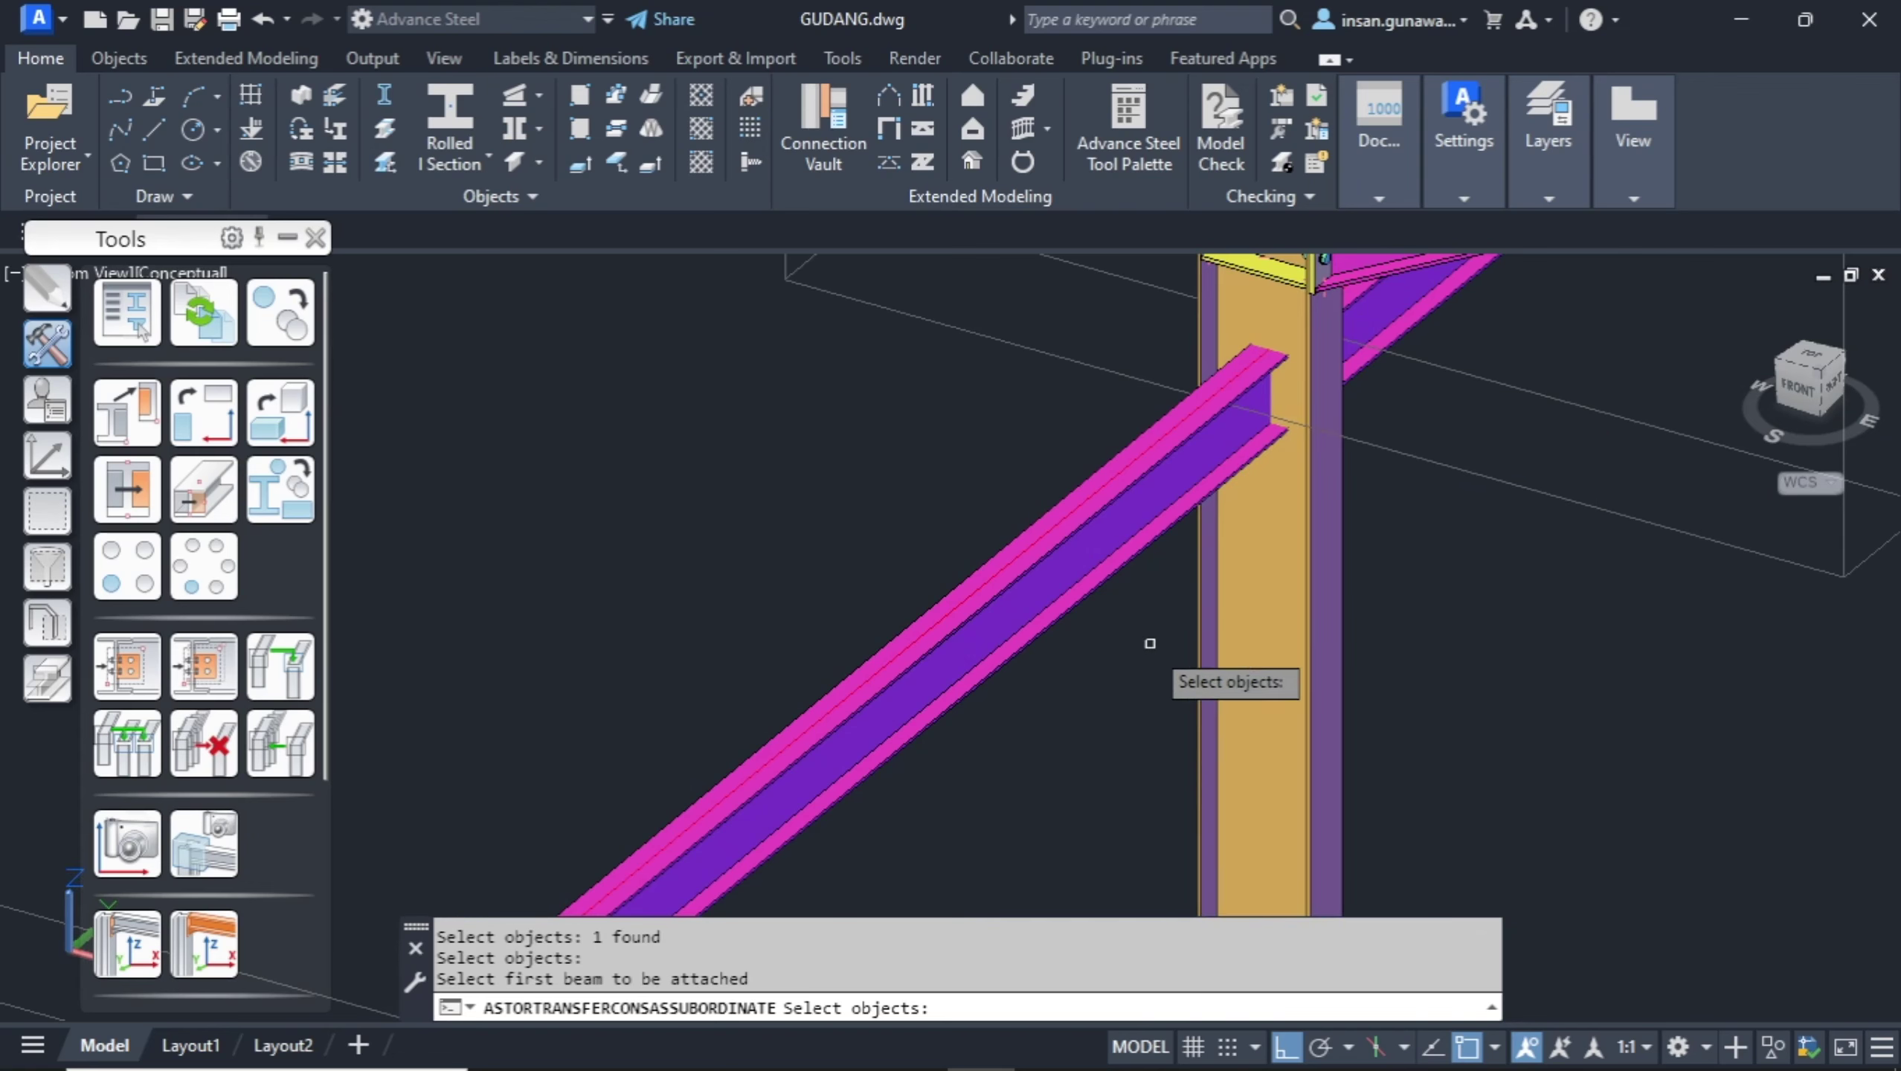
{"action": "left_click", "coordinate": [1116, 565]}
{"action": "key", "text": "Return"}
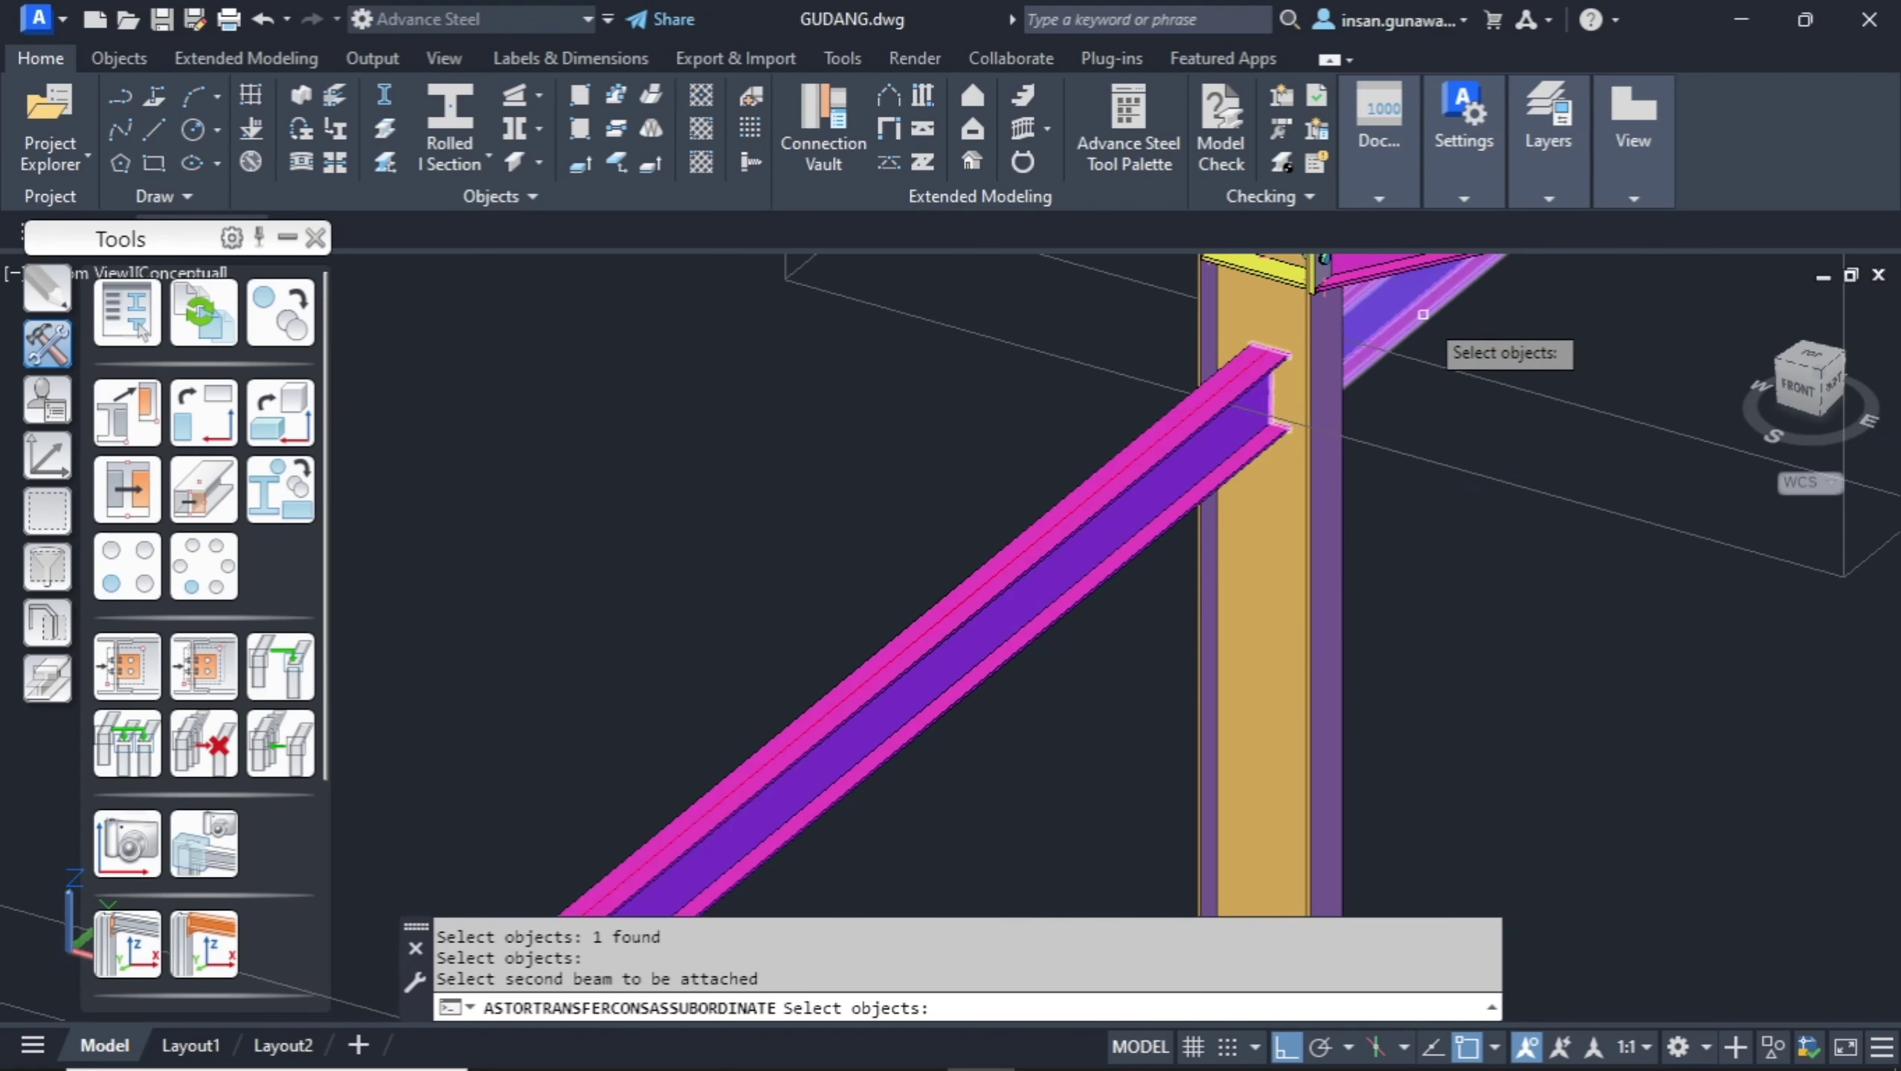
{"action": "left_click", "coordinate": [1408, 315]}
{"action": "key", "text": "Return"}
Inspect the clip angle plates and bolts at the grid E column up close and end the joint transfer.
{"action": "scroll", "coordinate": [1391, 546], "scroll_direction": "down", "scroll_amount": 6}
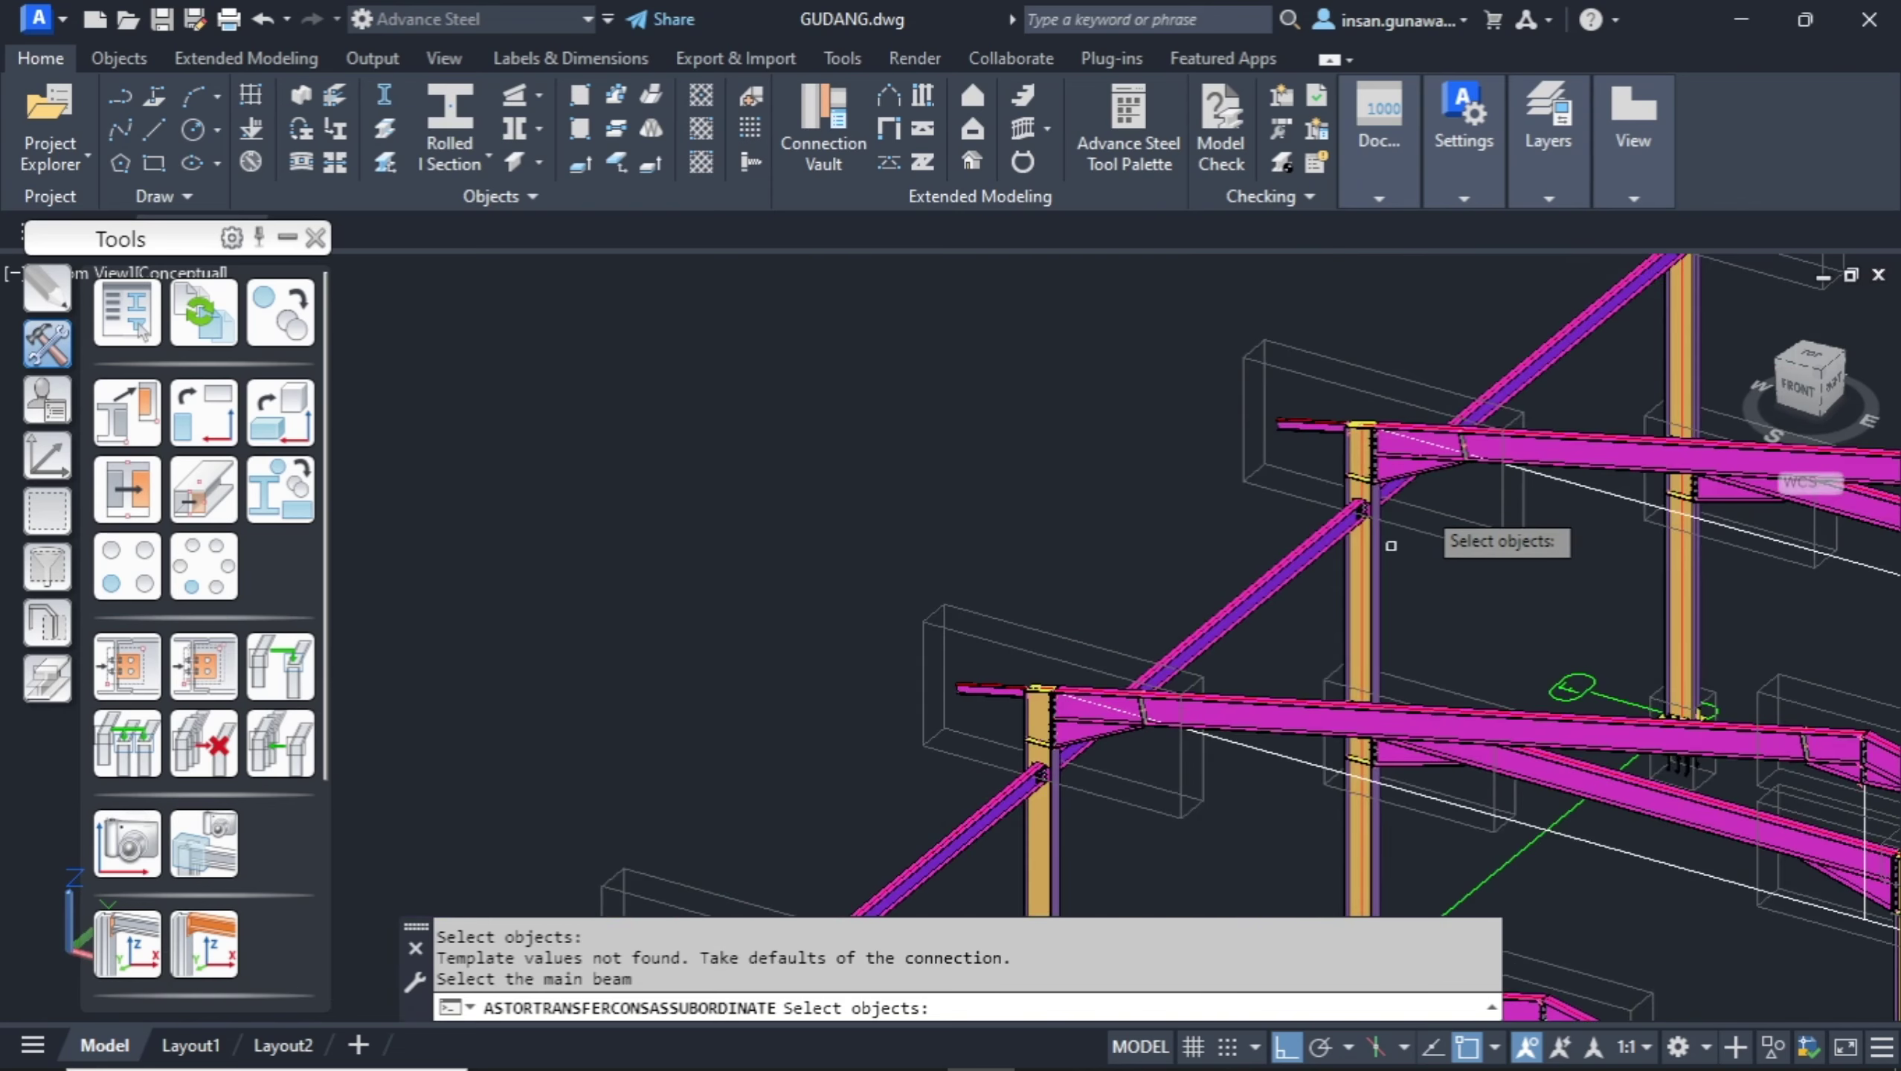
{"action": "middle_click_drag", "start_coordinate": [1388, 548], "coordinate": [1244, 694]}
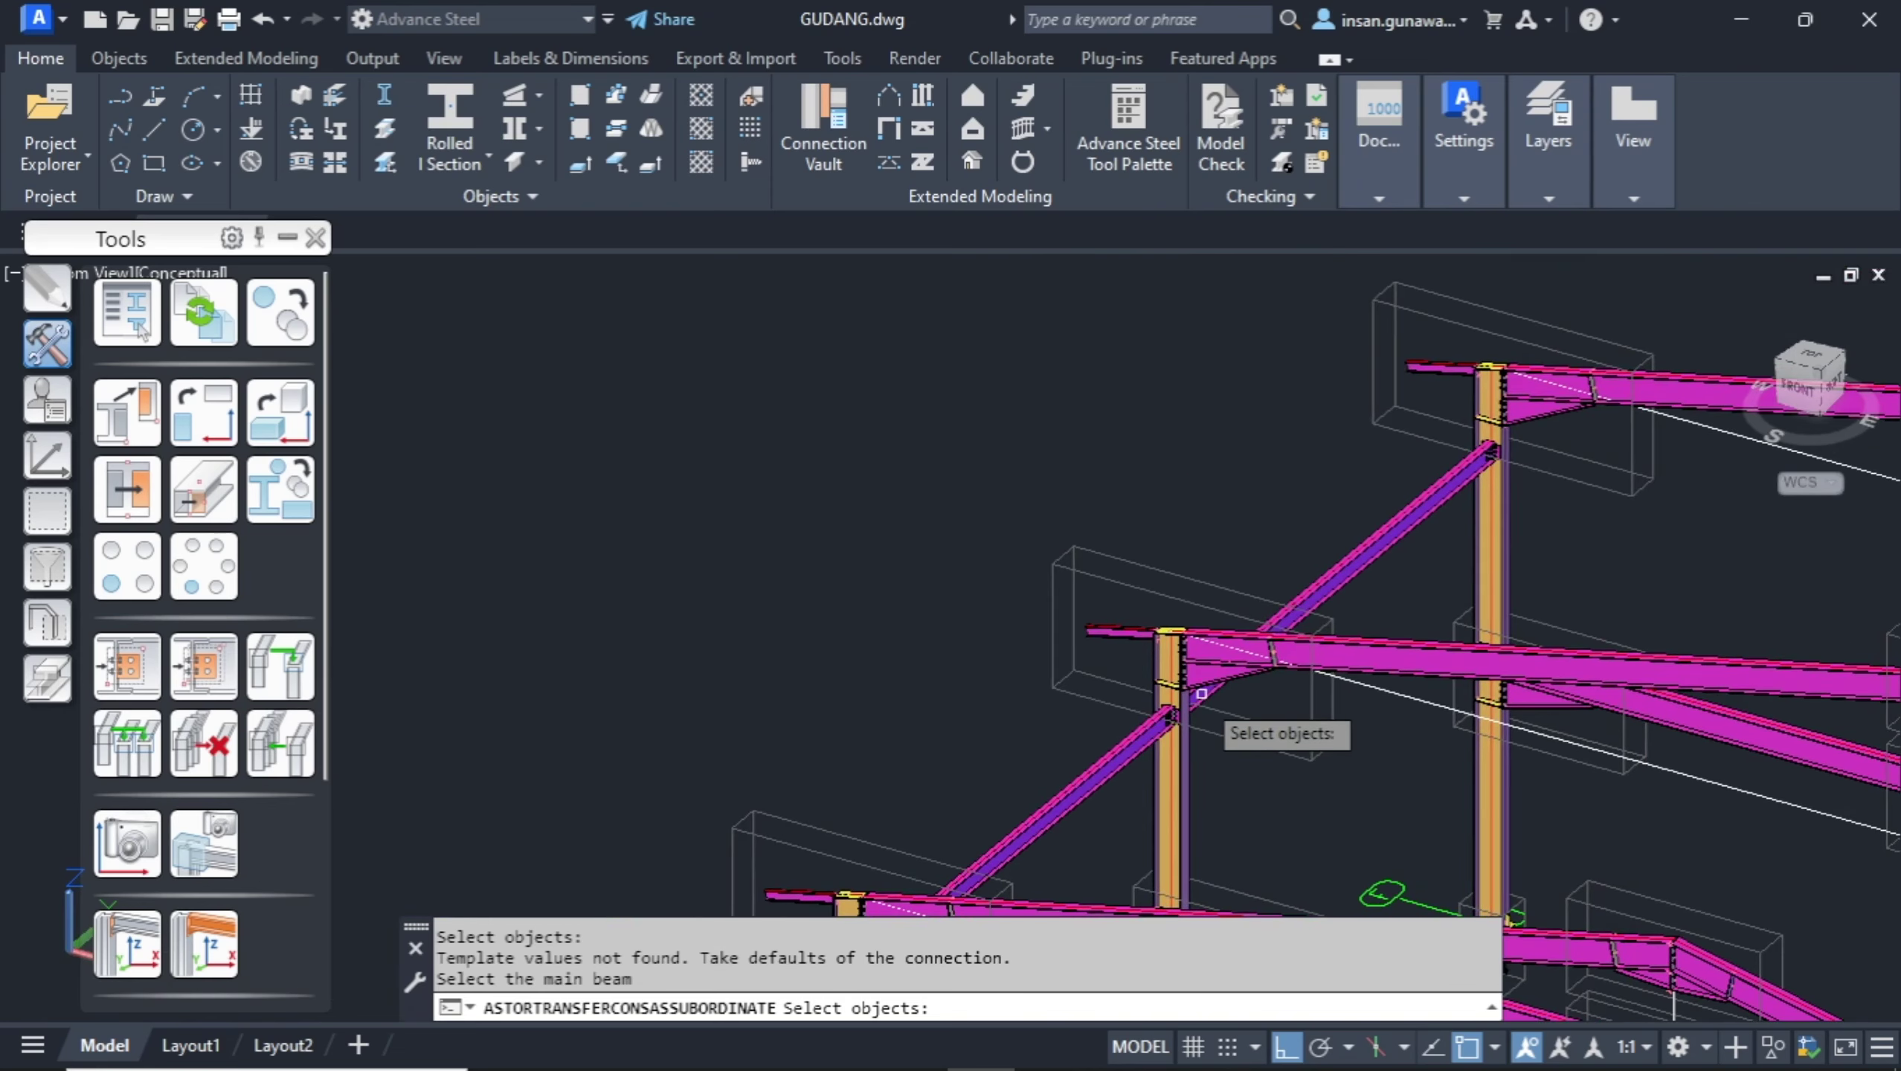
{"action": "scroll", "coordinate": [1207, 742], "scroll_direction": "up", "scroll_amount": 8}
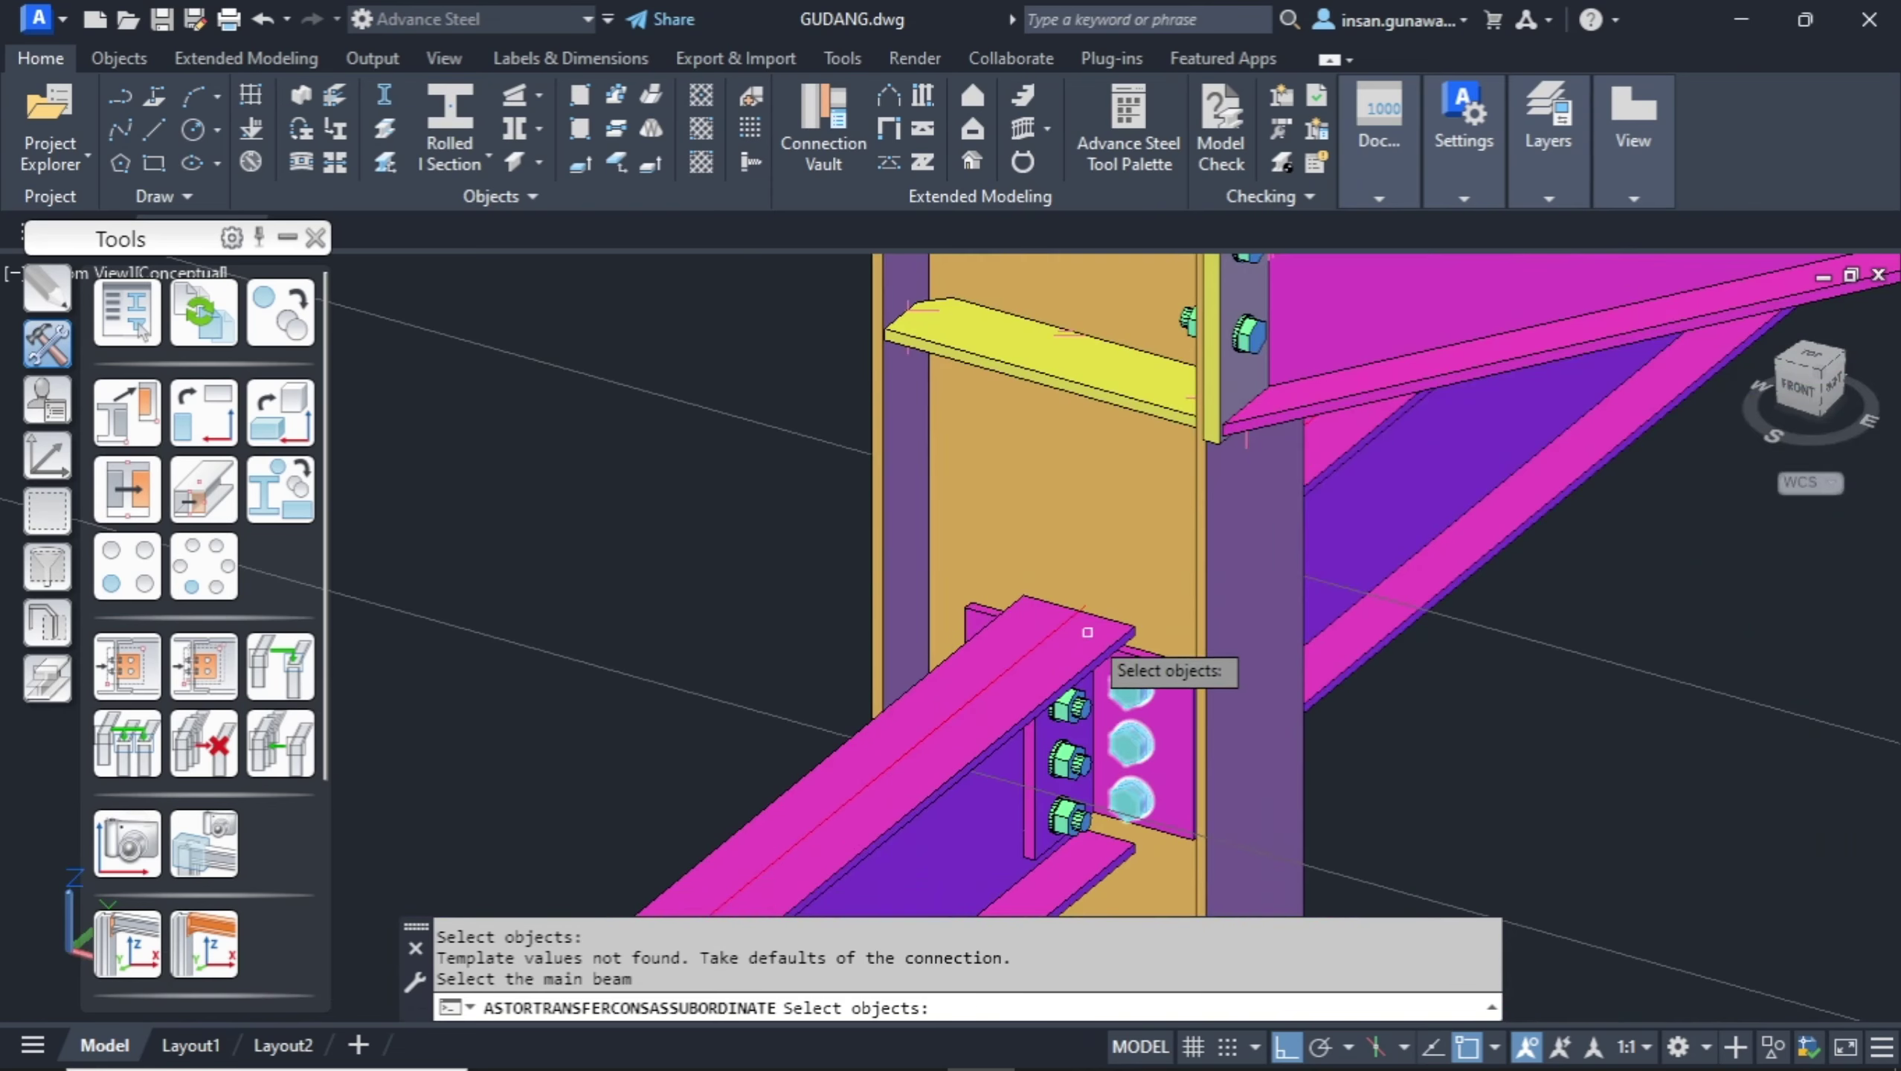
{"action": "scroll", "coordinate": [1127, 628], "scroll_direction": "up", "scroll_amount": 4}
{"action": "scroll", "coordinate": [1128, 628], "scroll_direction": "down", "scroll_amount": 5}
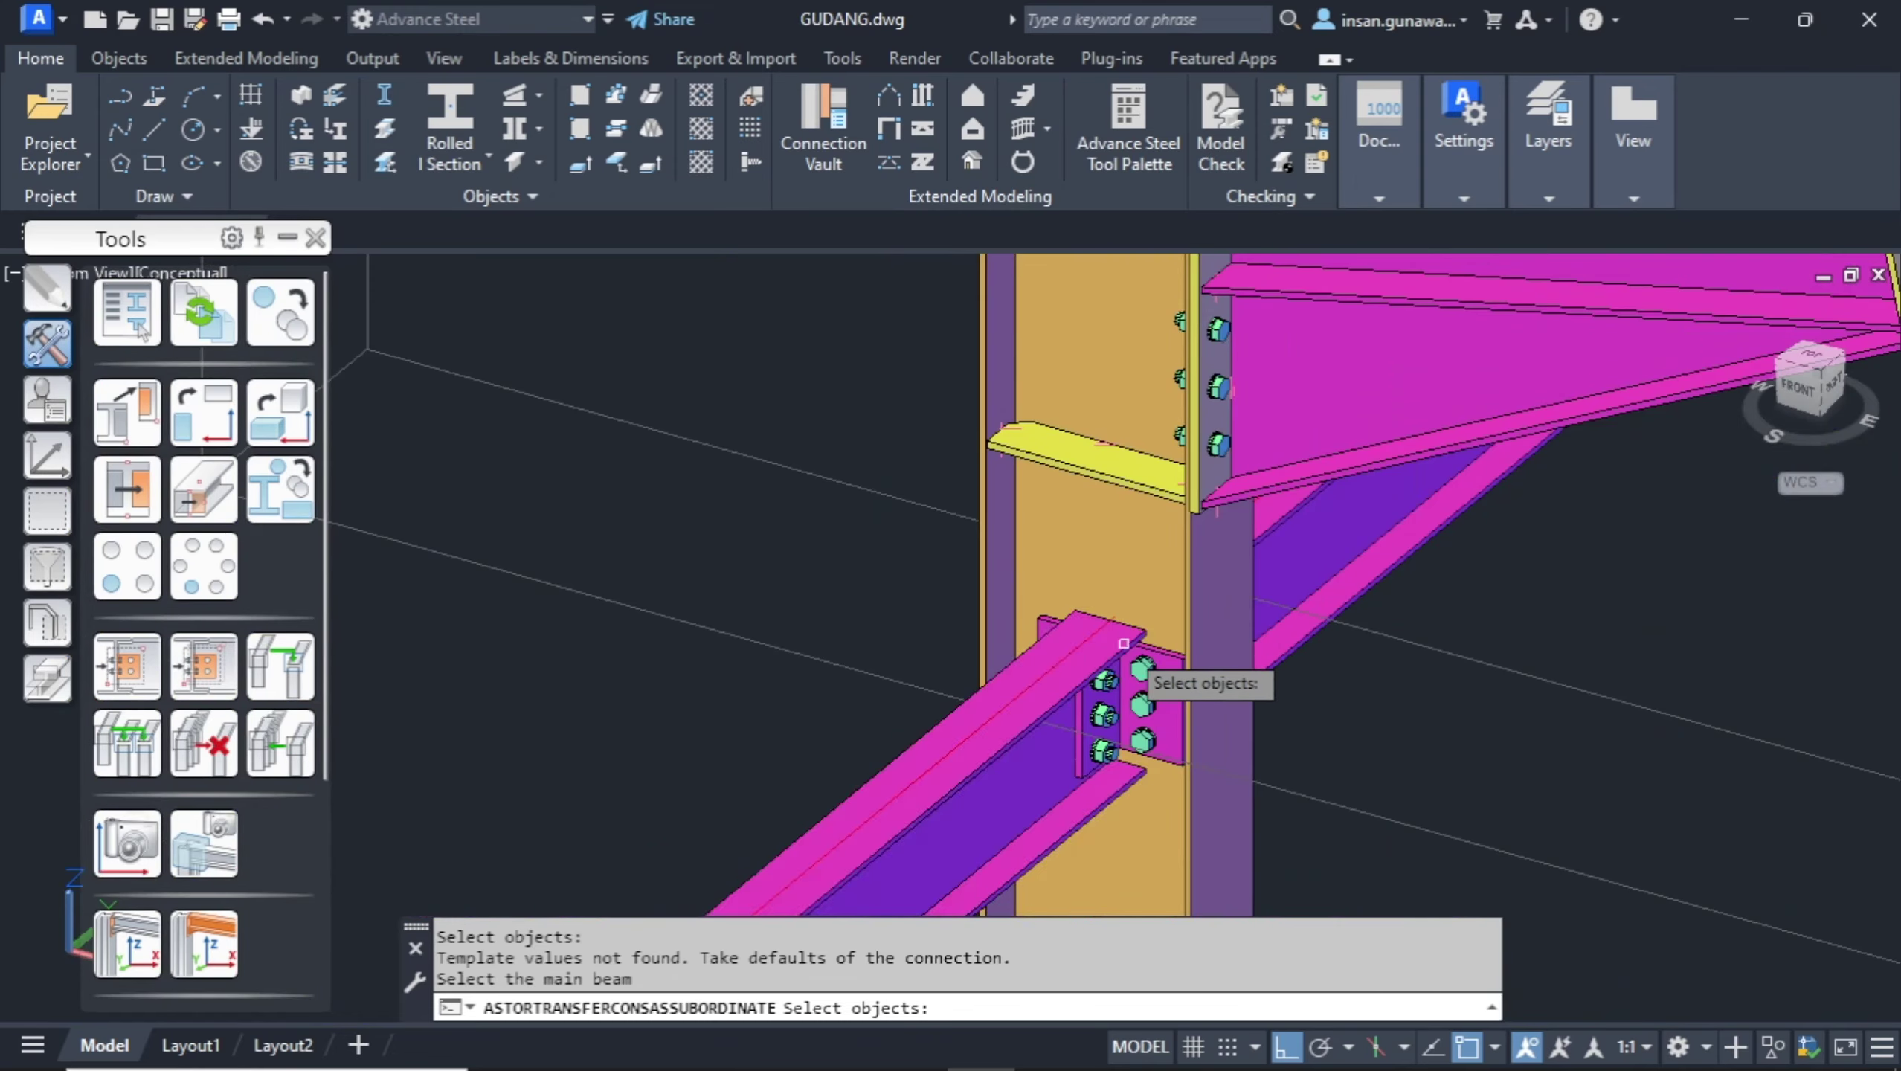
{"action": "scroll", "coordinate": [1125, 641], "scroll_direction": "down", "scroll_amount": 4}
{"action": "key", "text": "Return"}
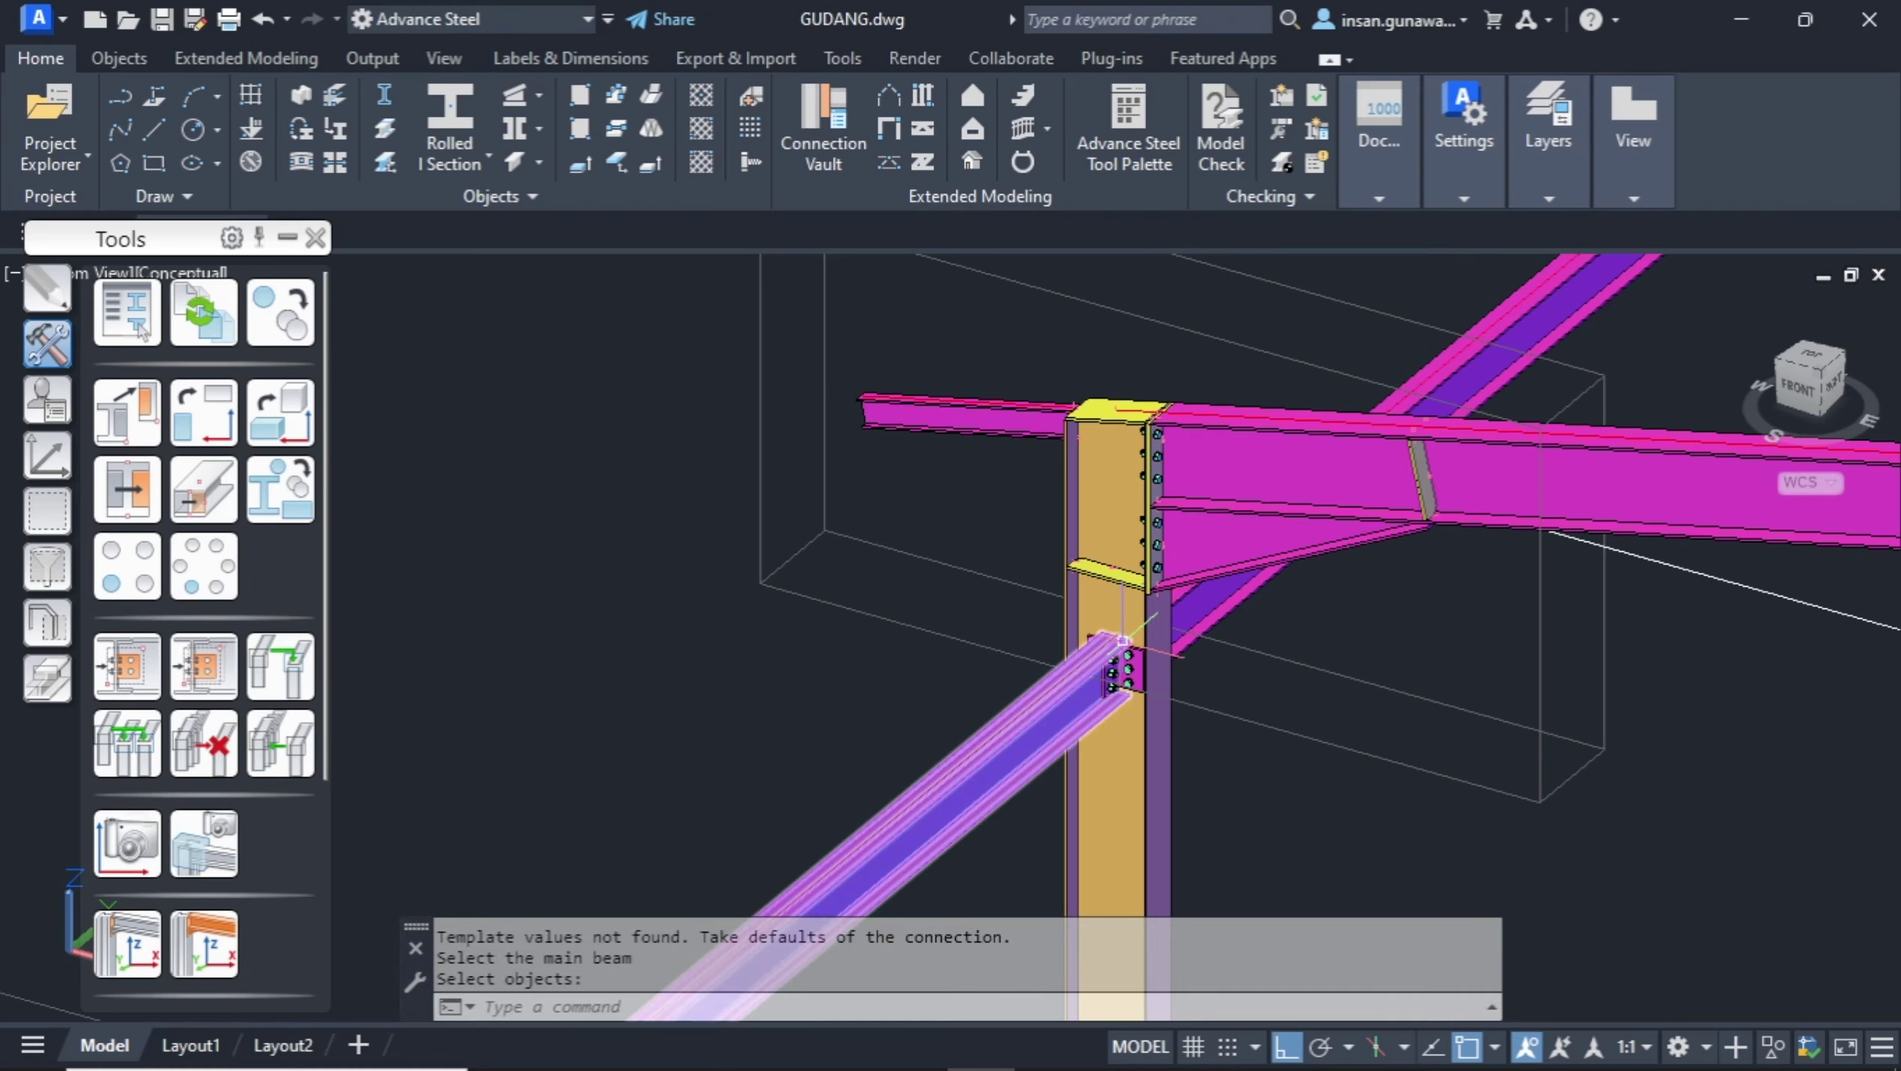
{"action": "scroll", "coordinate": [1124, 668], "scroll_direction": "up", "scroll_amount": 6}
{"action": "scroll", "coordinate": [1153, 623], "scroll_direction": "up", "scroll_amount": 3}
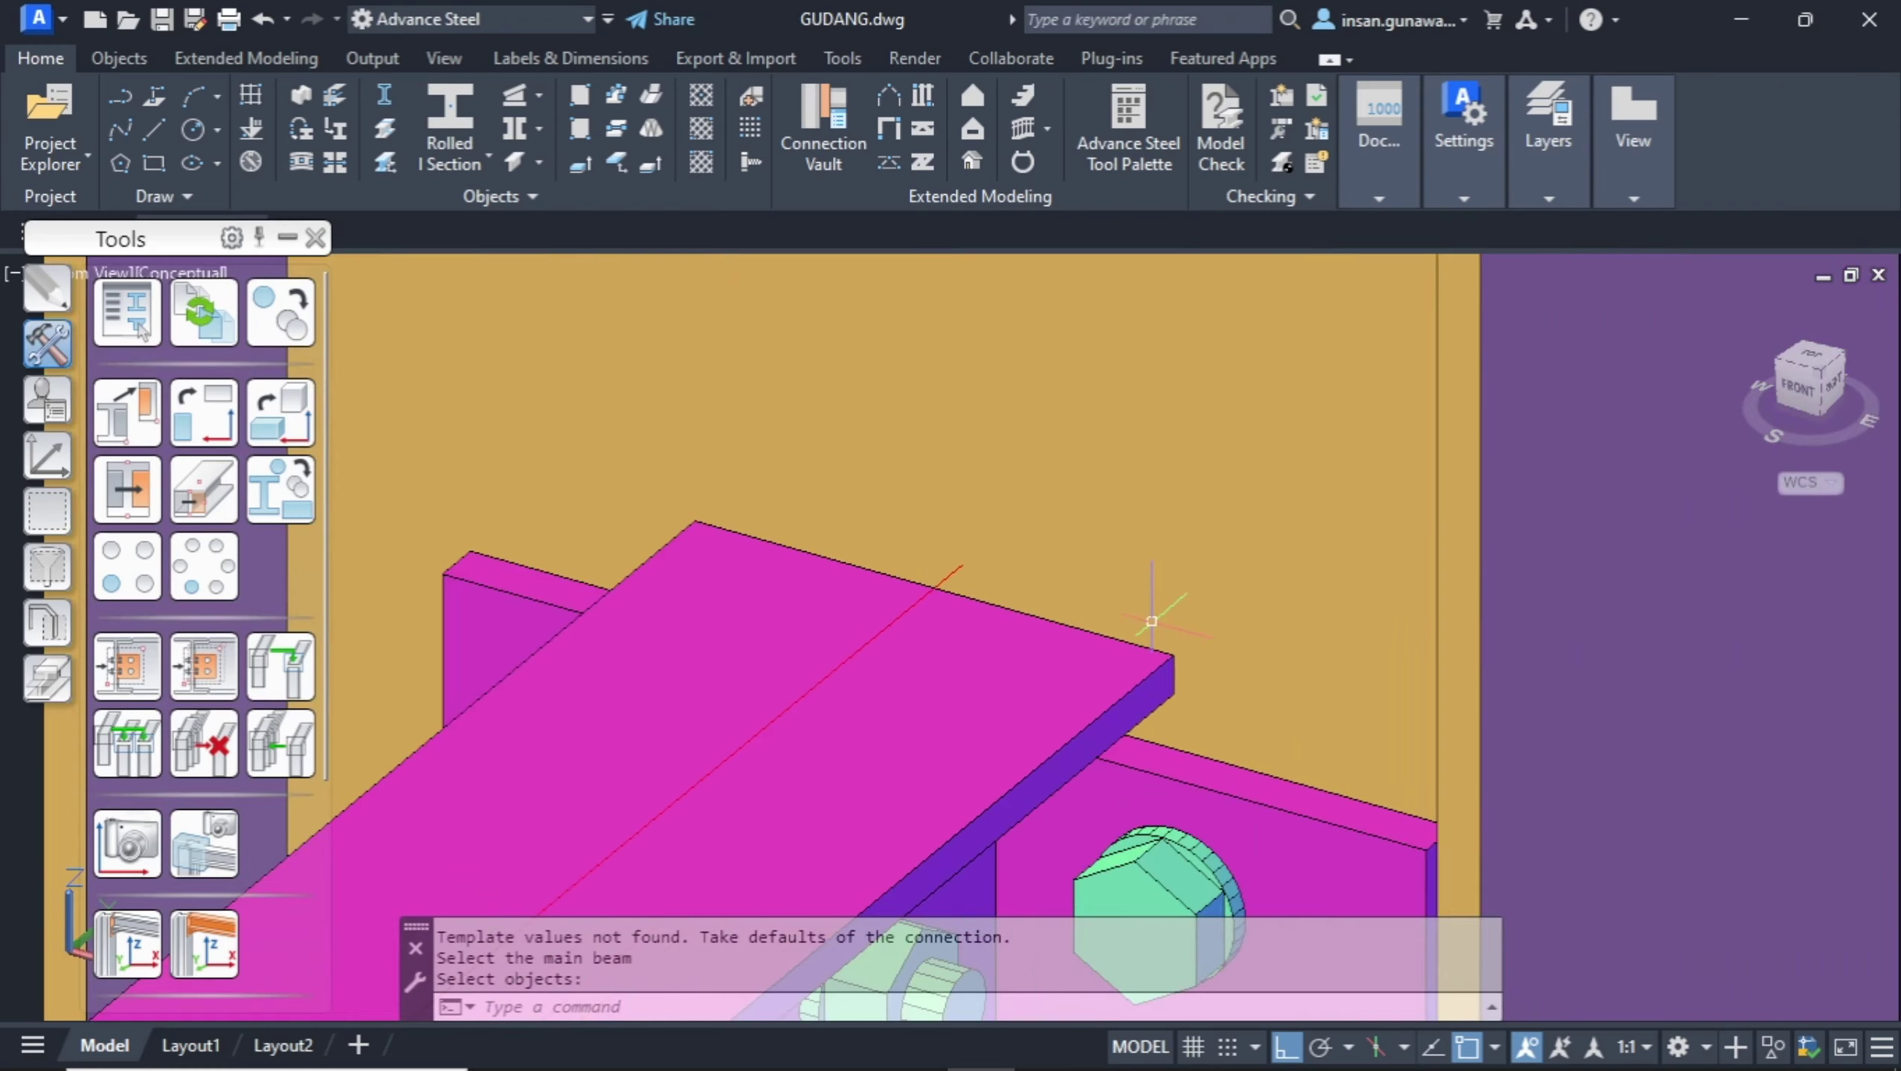
{"action": "left_click", "coordinate": [1173, 646]}
{"action": "scroll", "coordinate": [1174, 644], "scroll_direction": "down", "scroll_amount": 4}
{"action": "scroll", "coordinate": [1147, 643], "scroll_direction": "down", "scroll_amount": 5}
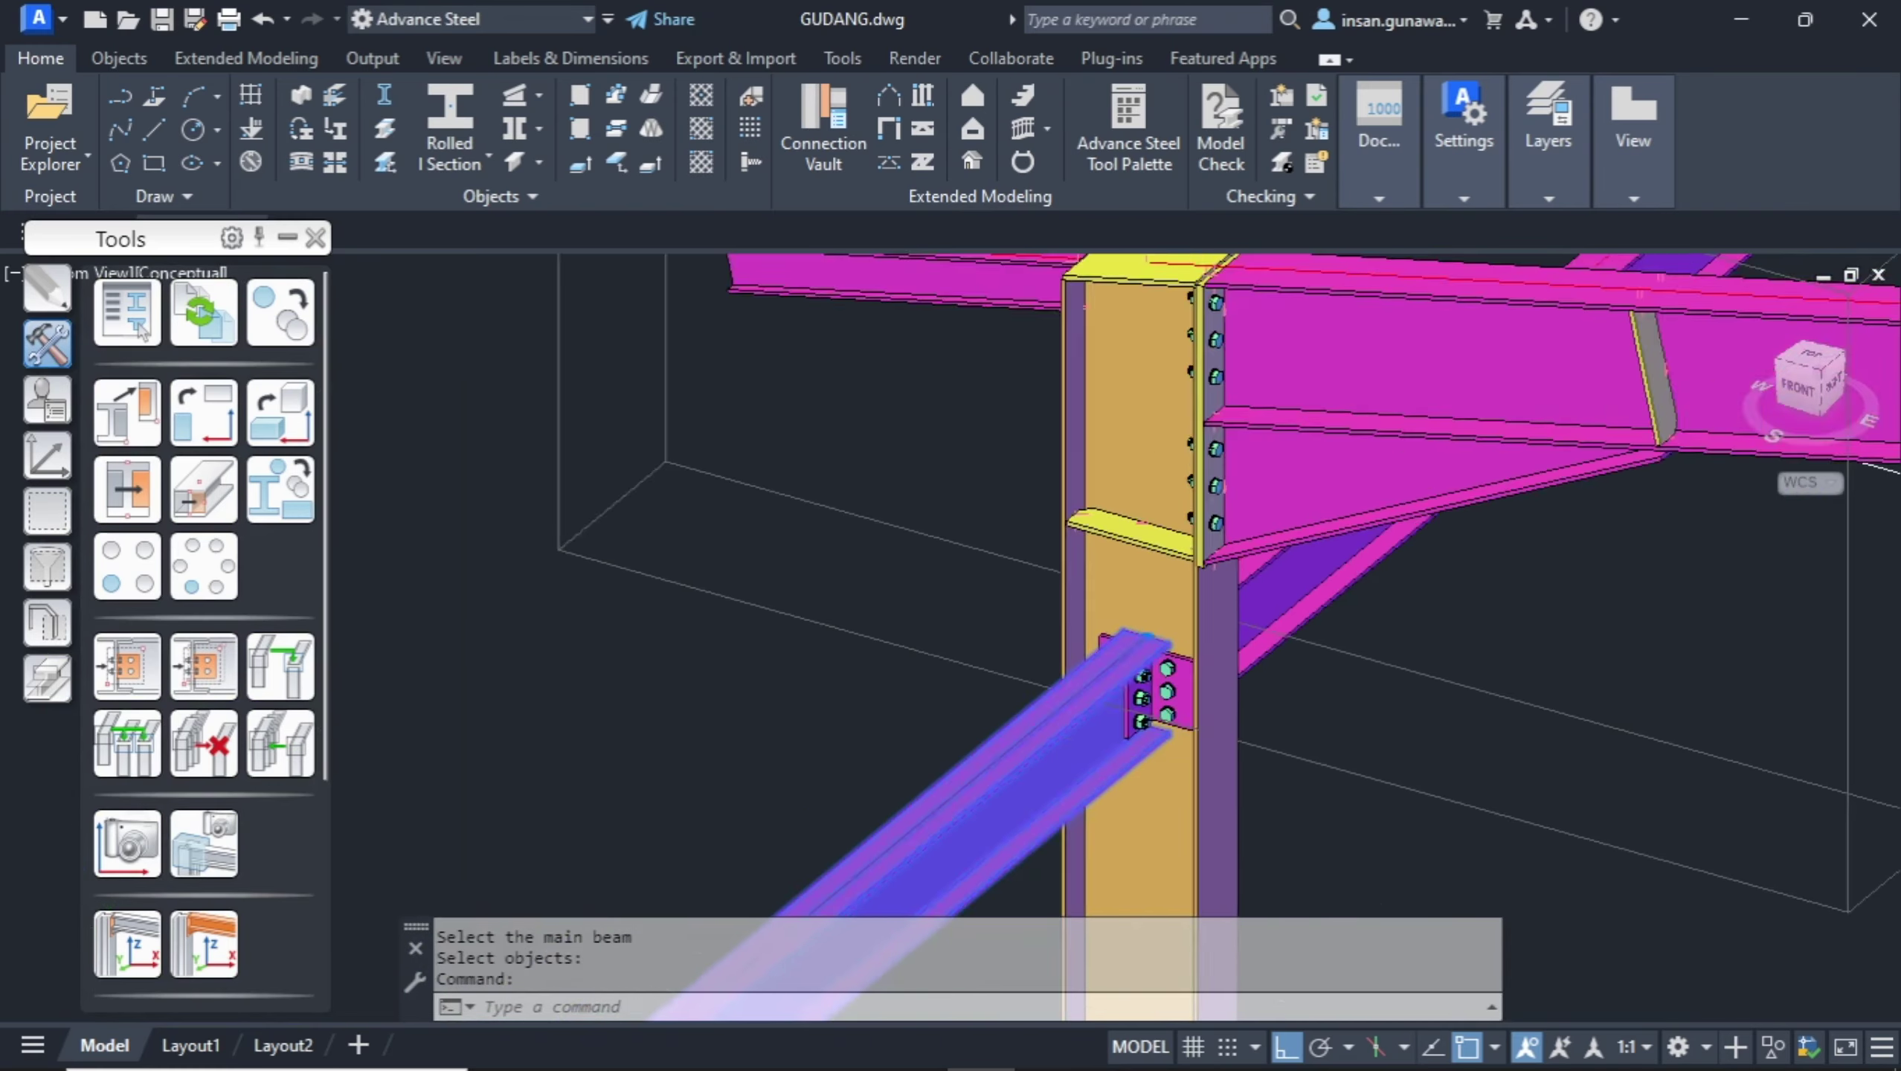
{"action": "key", "text": "Escape"}
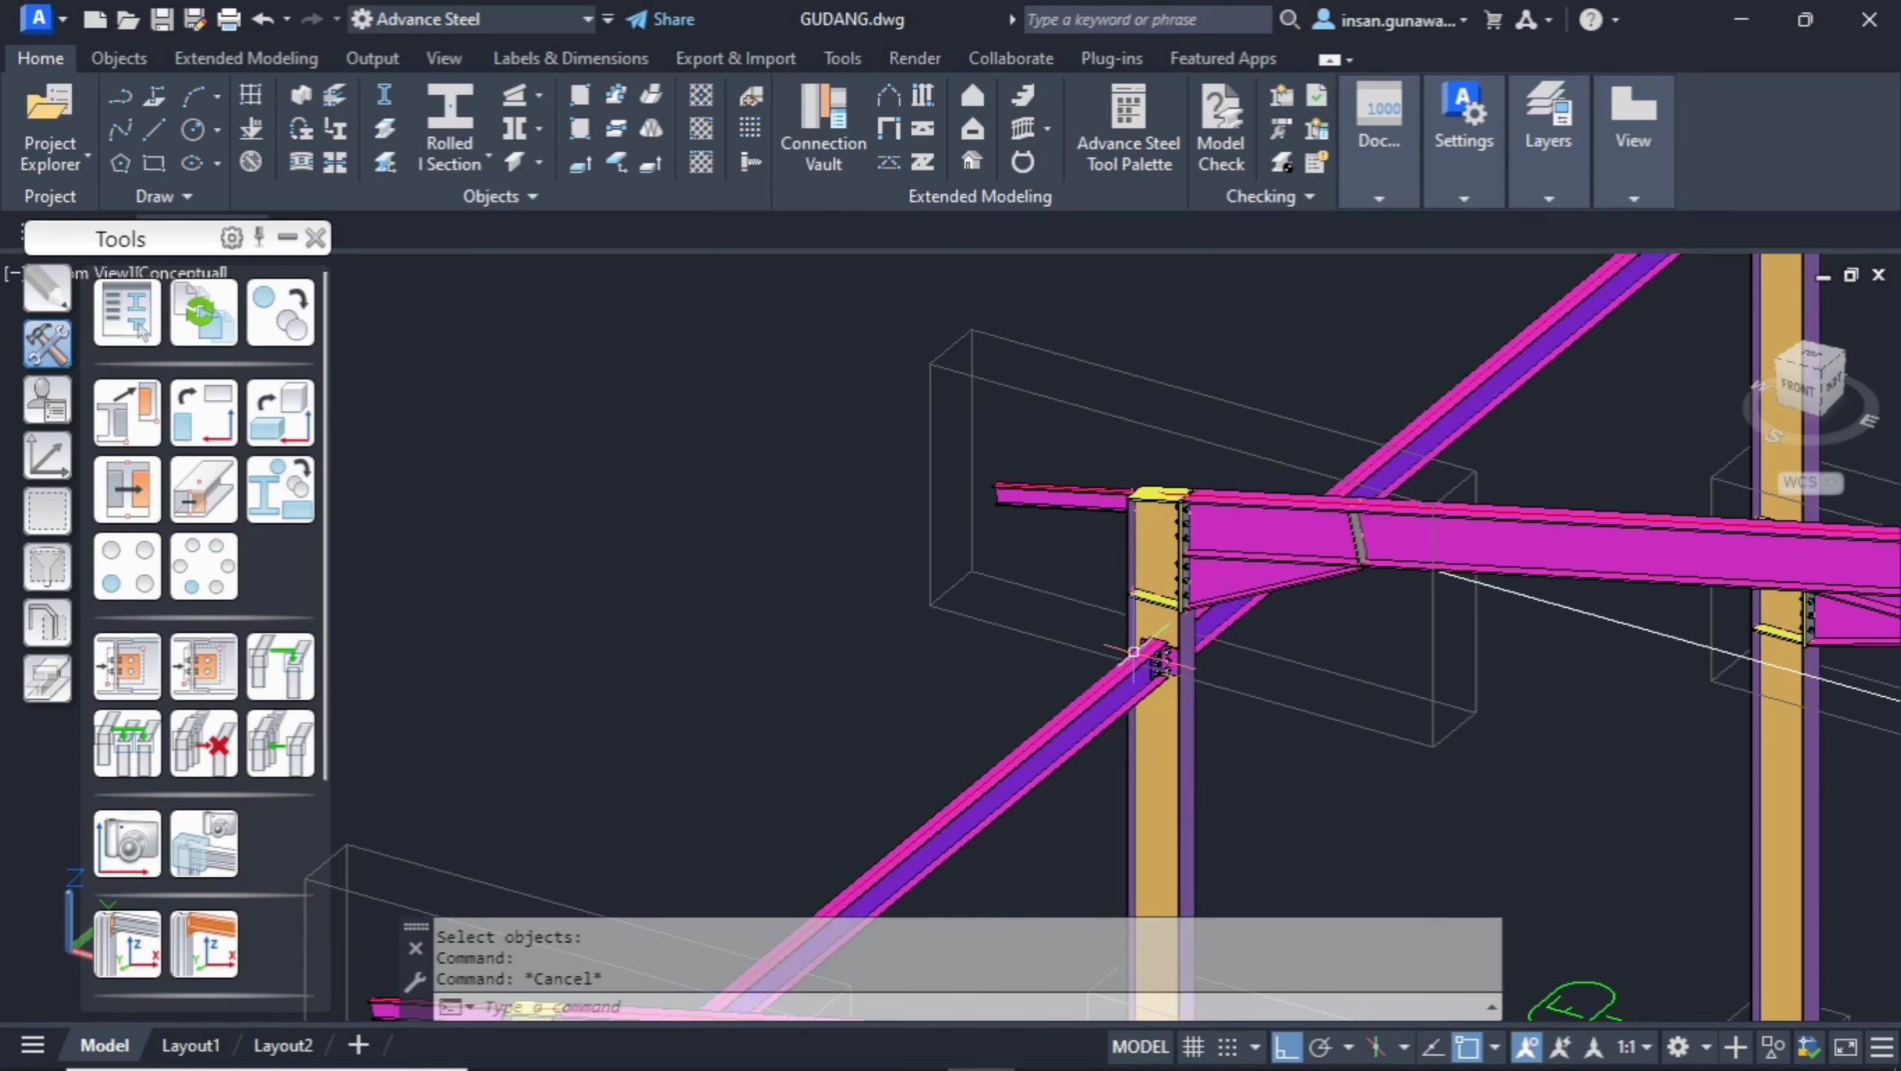
Review the whole warehouse frame from grid A to grid F with the tie beams along both column rows.
{"action": "scroll", "coordinate": [1135, 644], "scroll_direction": "down", "scroll_amount": 10}
{"action": "middle_click_drag", "start_coordinate": [1145, 705], "coordinate": [1099, 642]}
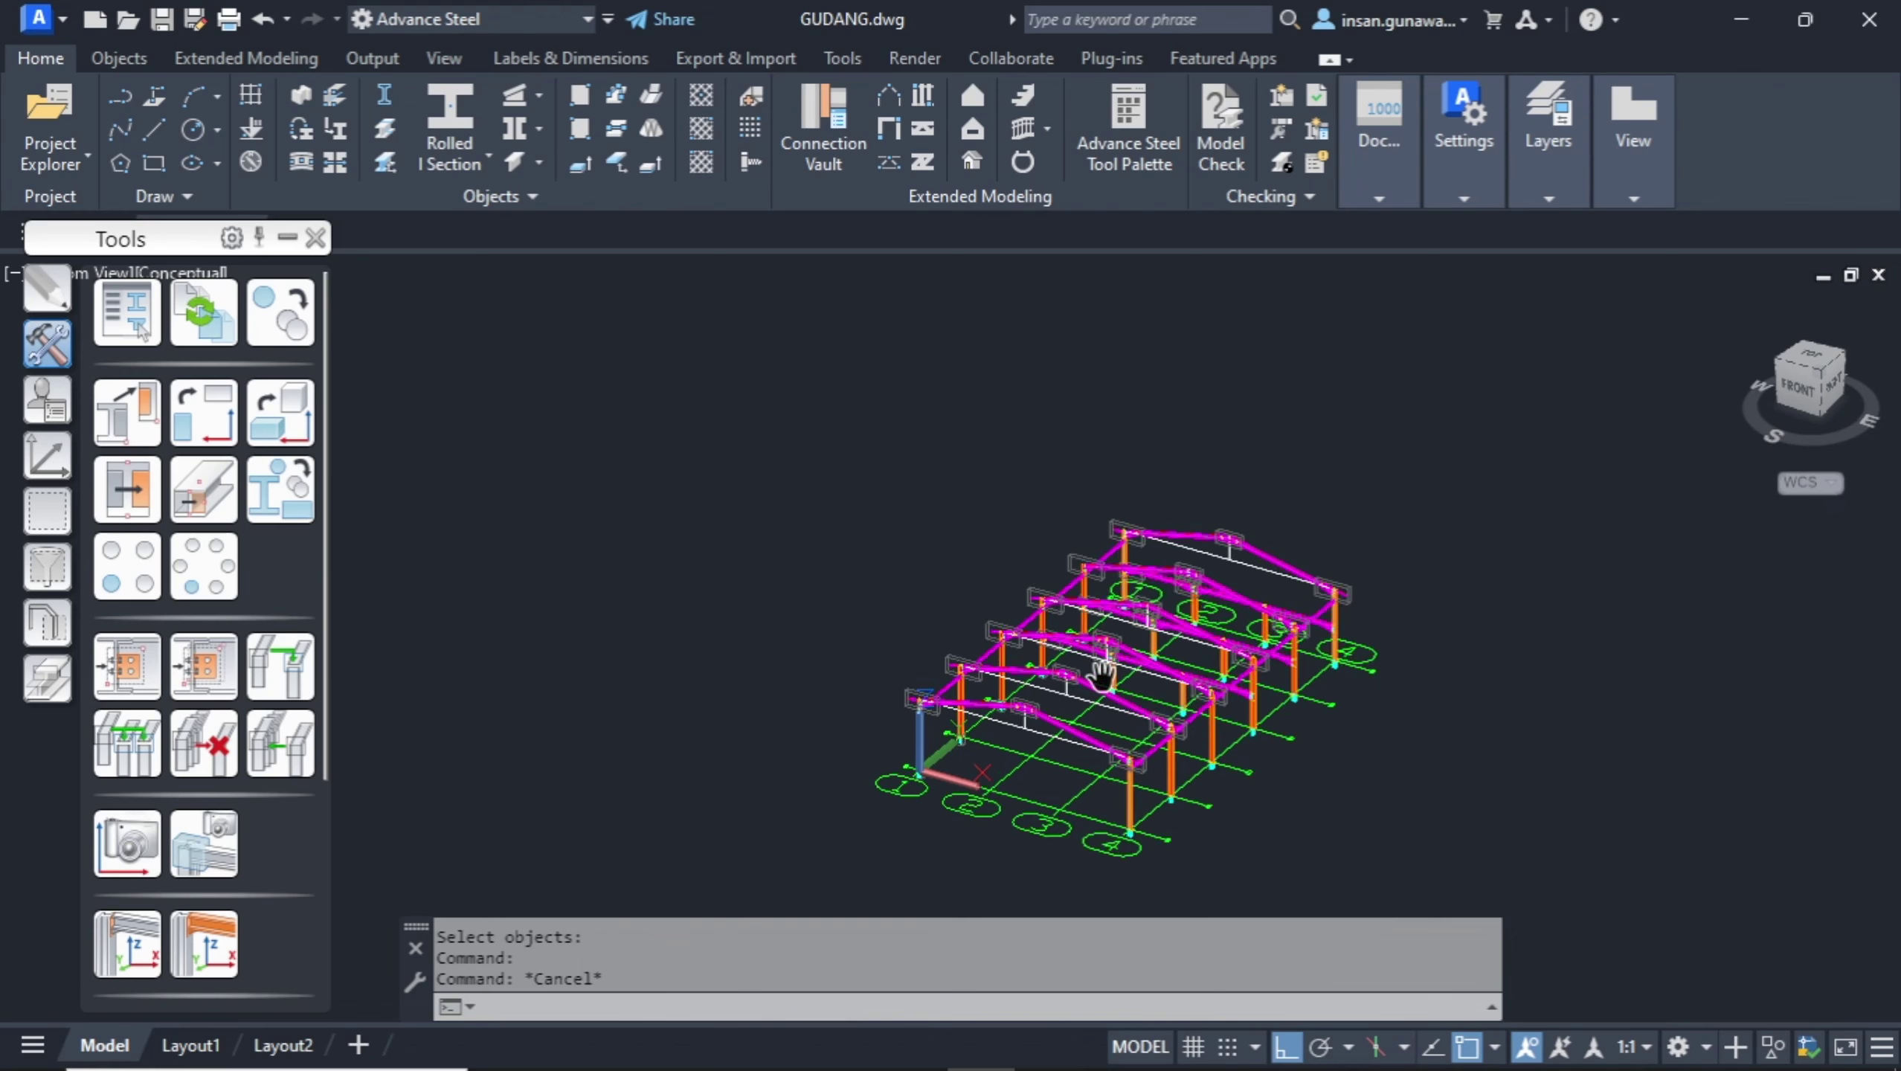
{"action": "scroll", "coordinate": [1310, 746], "scroll_direction": "up", "scroll_amount": 5}
{"action": "scroll", "coordinate": [1178, 664], "scroll_direction": "down", "scroll_amount": 3}
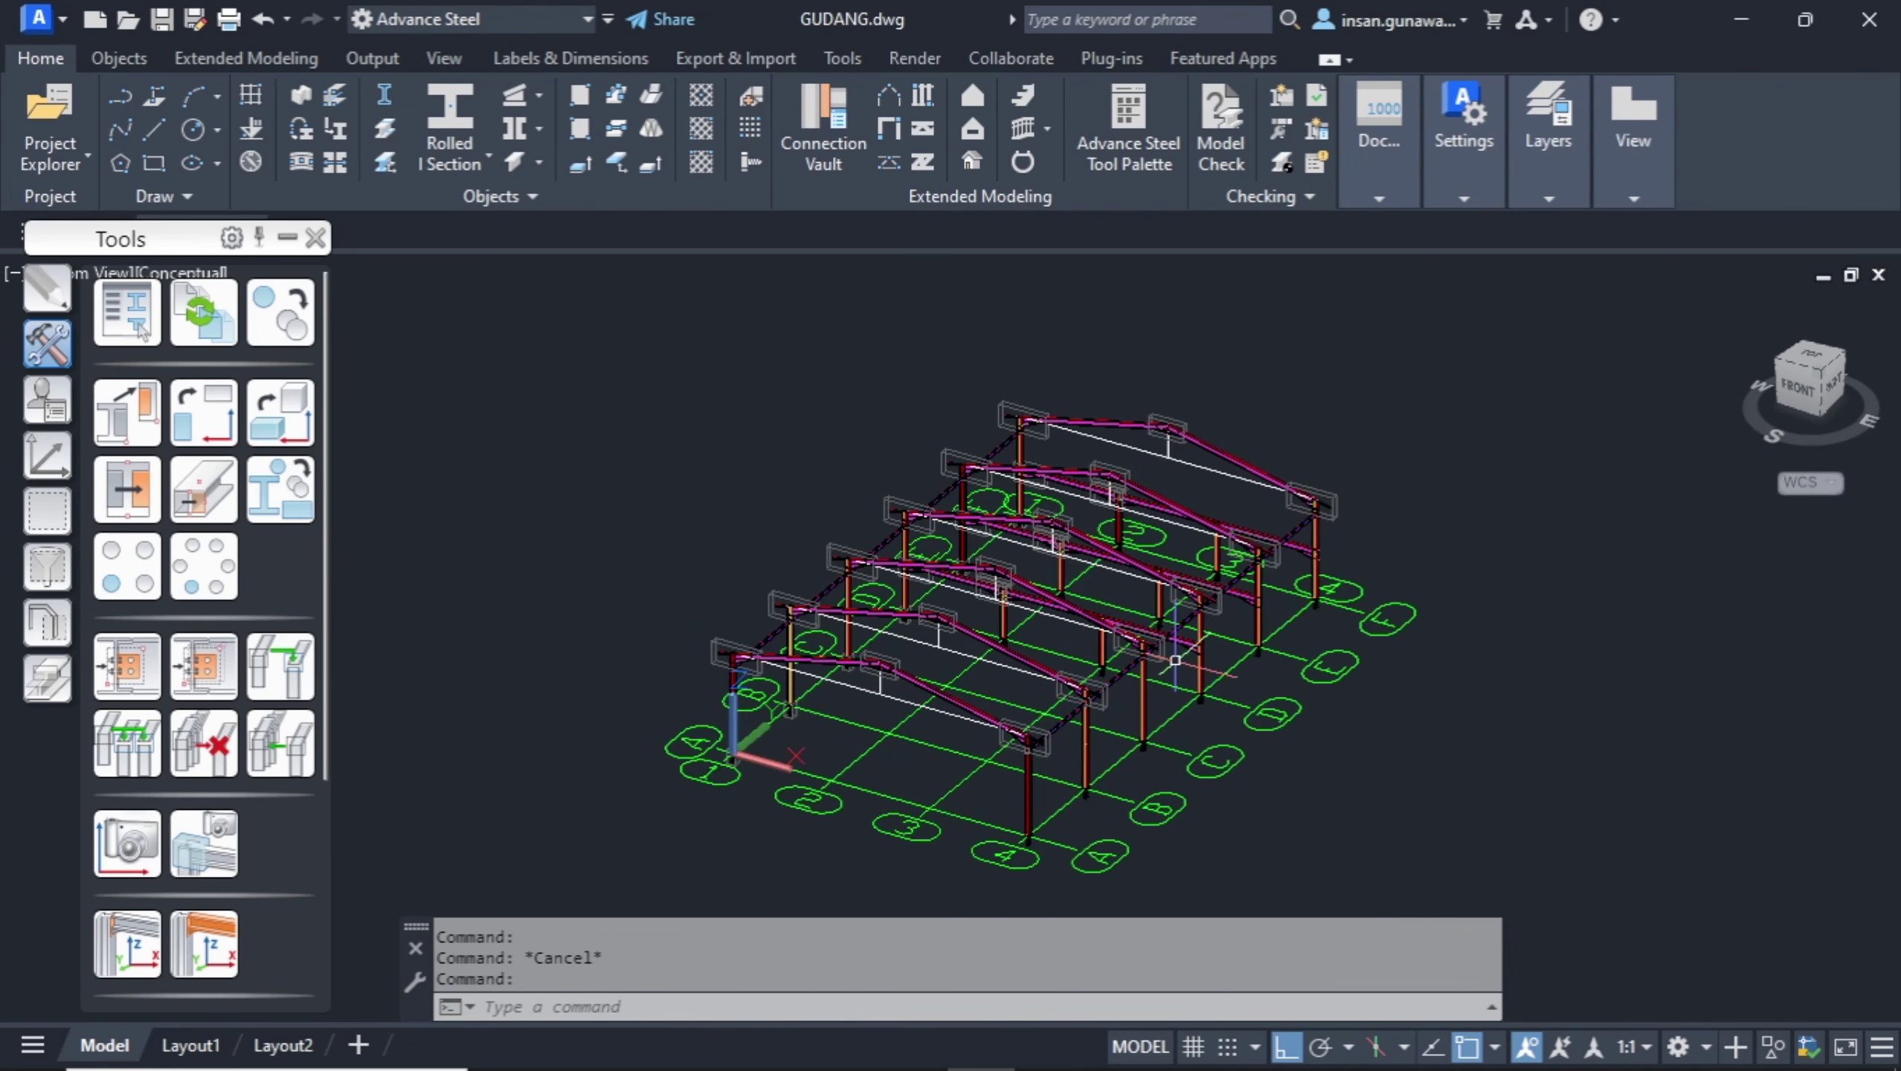
{"action": "middle_click_drag", "start_coordinate": [1177, 665], "coordinate": [1162, 650]}
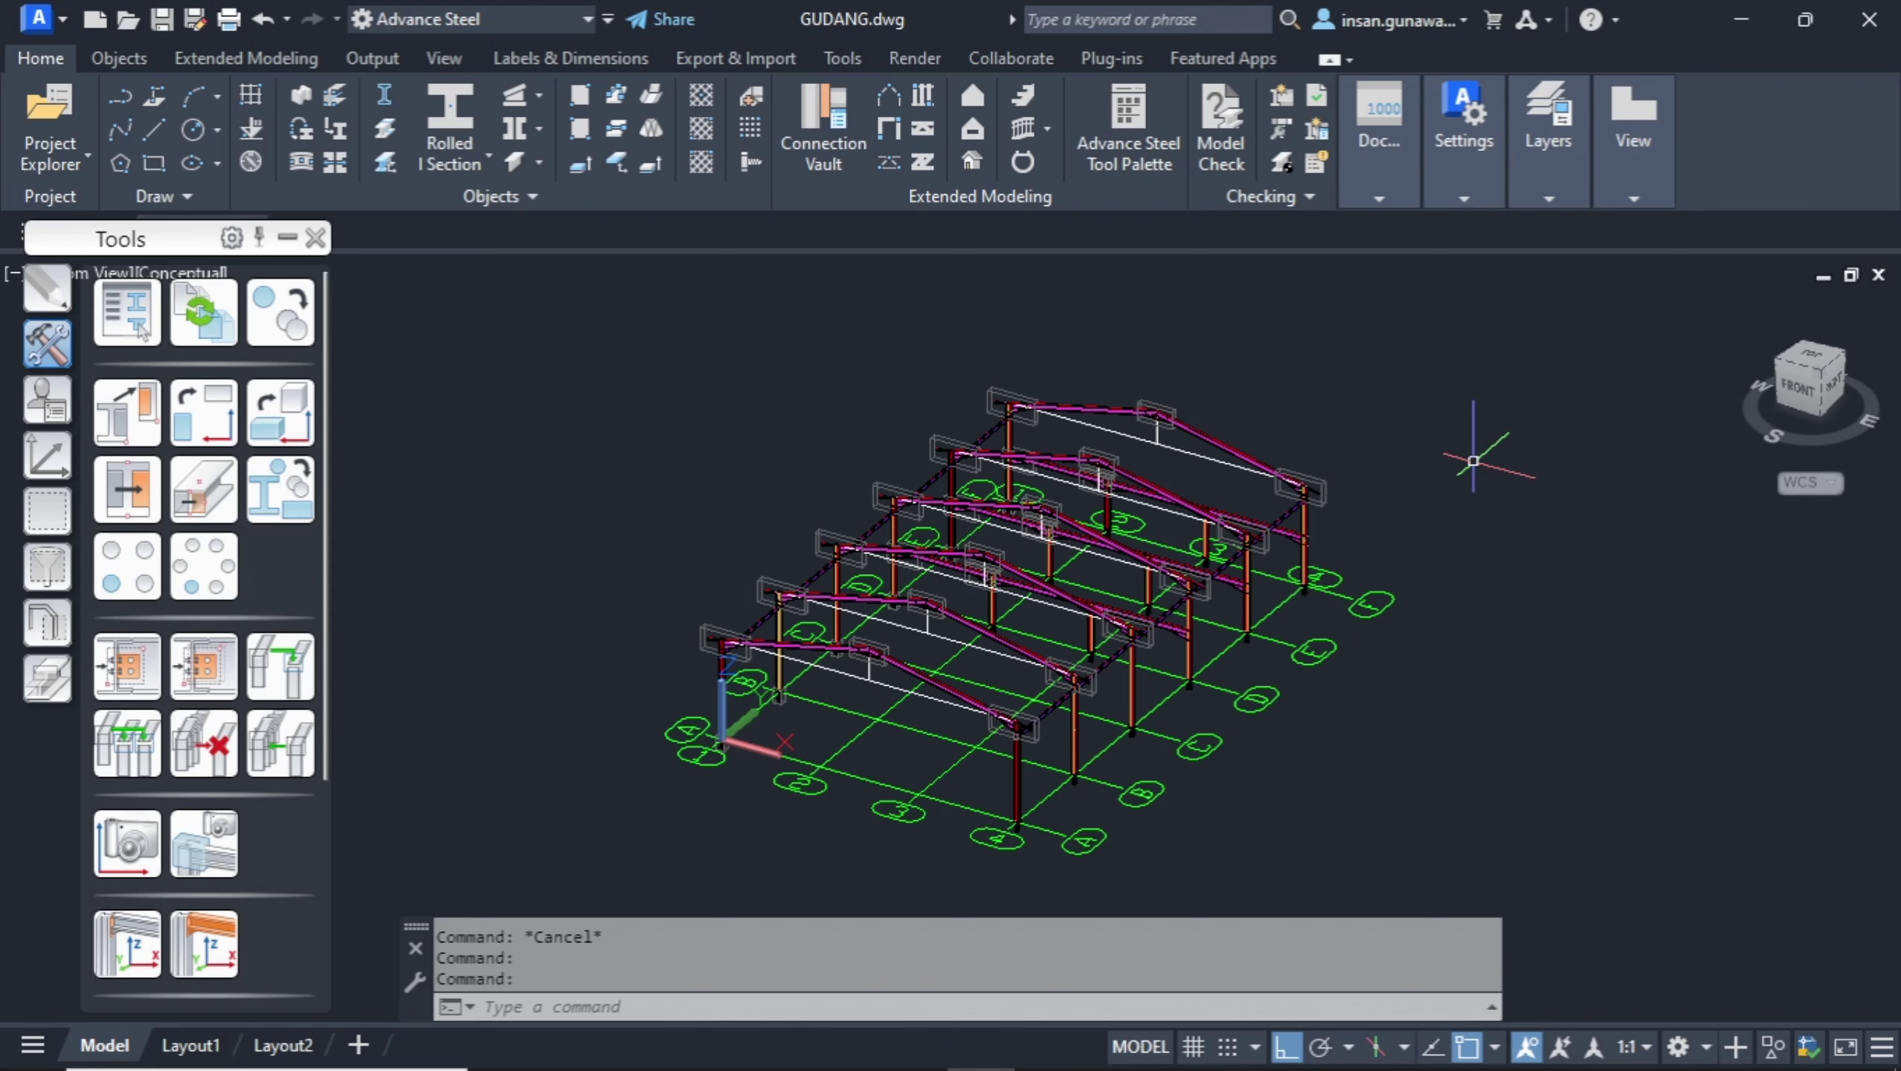
{"action": "scroll", "coordinate": [1384, 542], "scroll_direction": "up", "scroll_amount": 2}
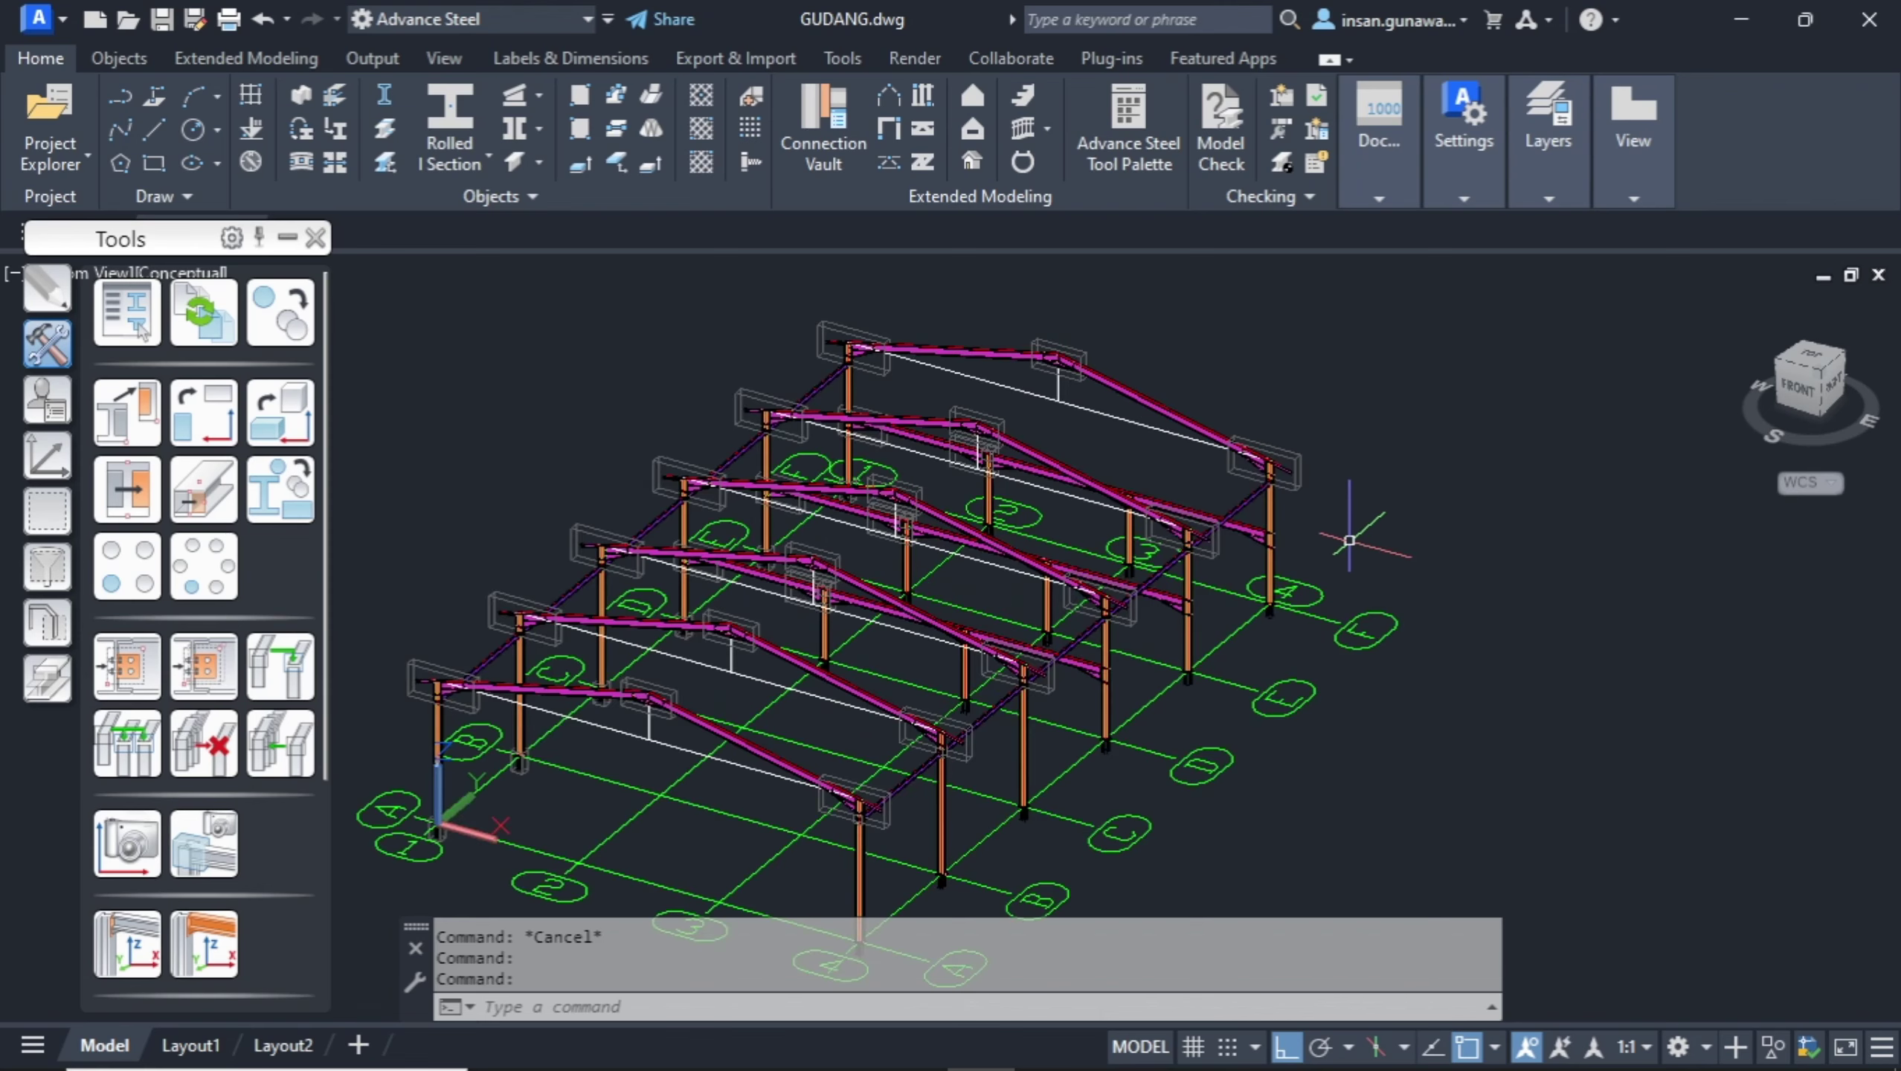
{"action": "scroll", "coordinate": [1349, 506], "scroll_direction": "down", "scroll_amount": 2}
{"action": "scroll", "coordinate": [1212, 529], "scroll_direction": "up", "scroll_amount": 2}
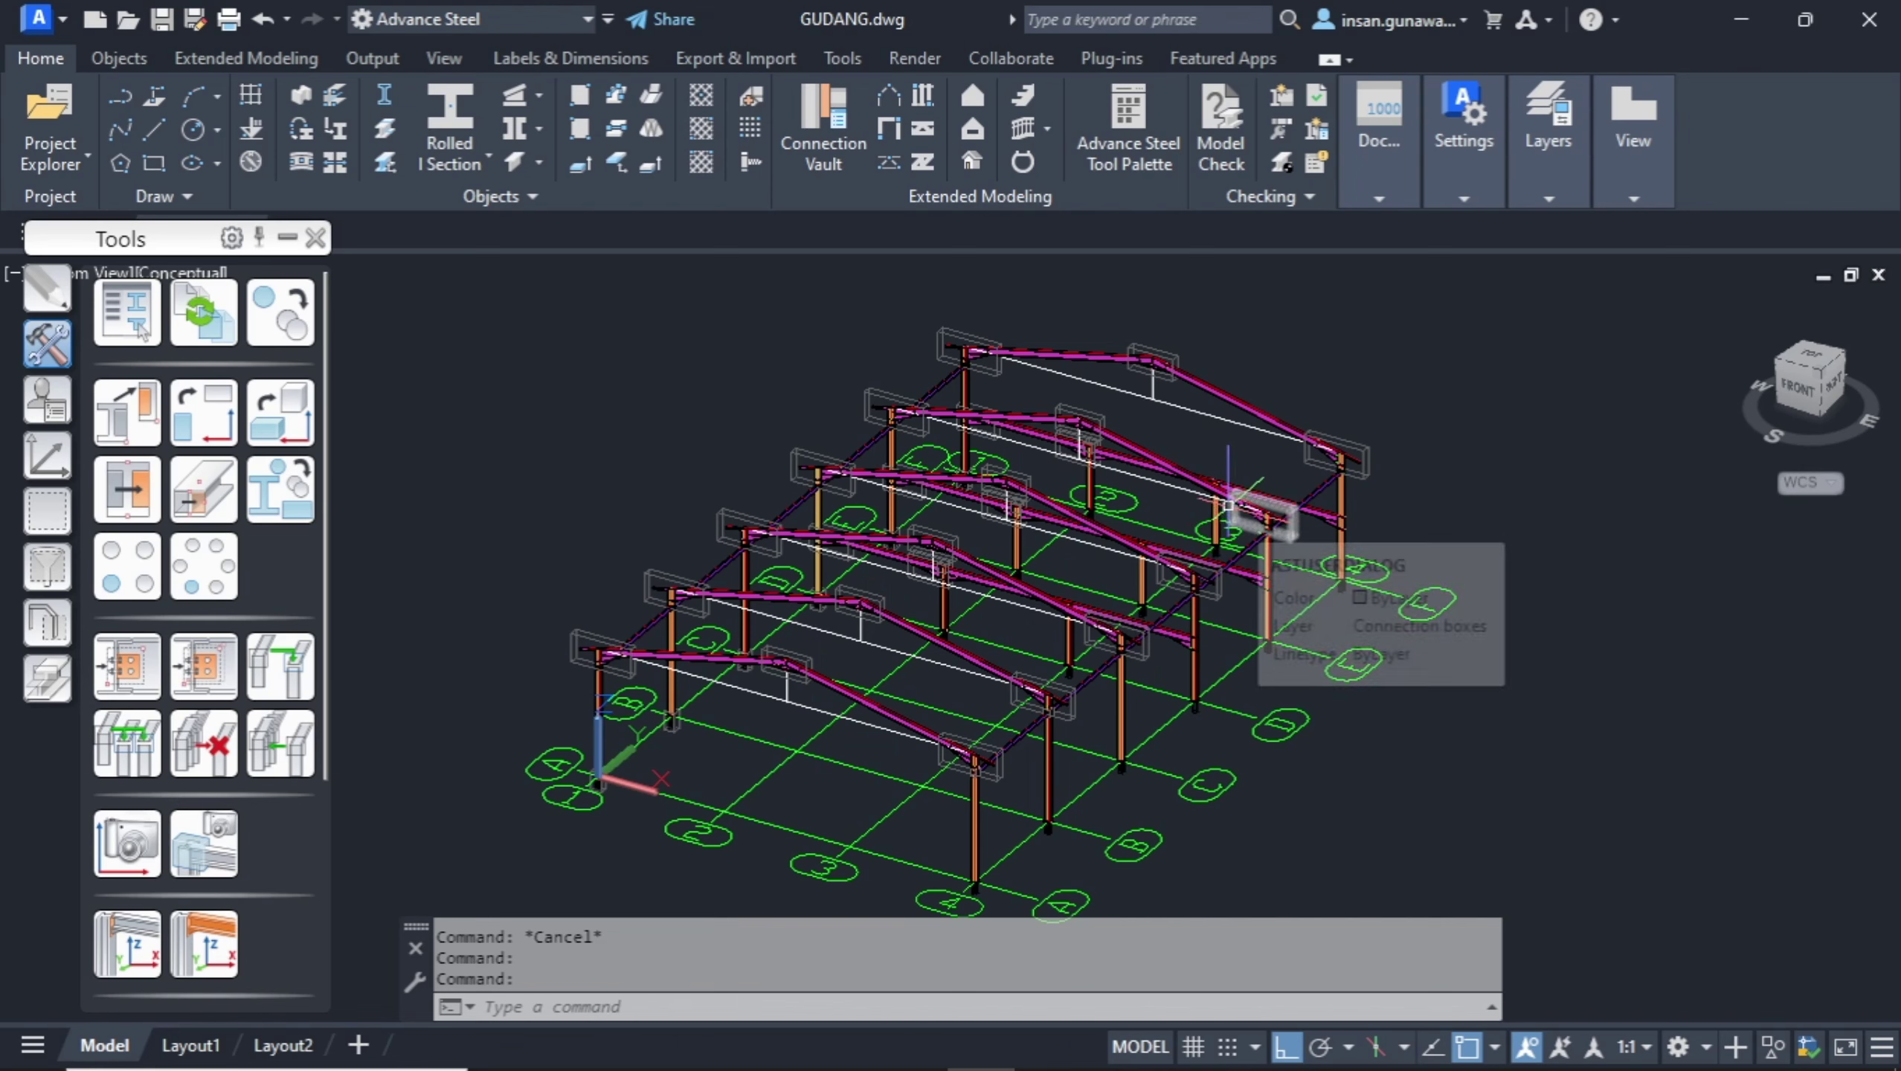
{"action": "scroll", "coordinate": [1450, 486], "scroll_direction": "down", "scroll_amount": 3}
{"action": "scroll", "coordinate": [1451, 486], "scroll_direction": "up", "scroll_amount": 2}
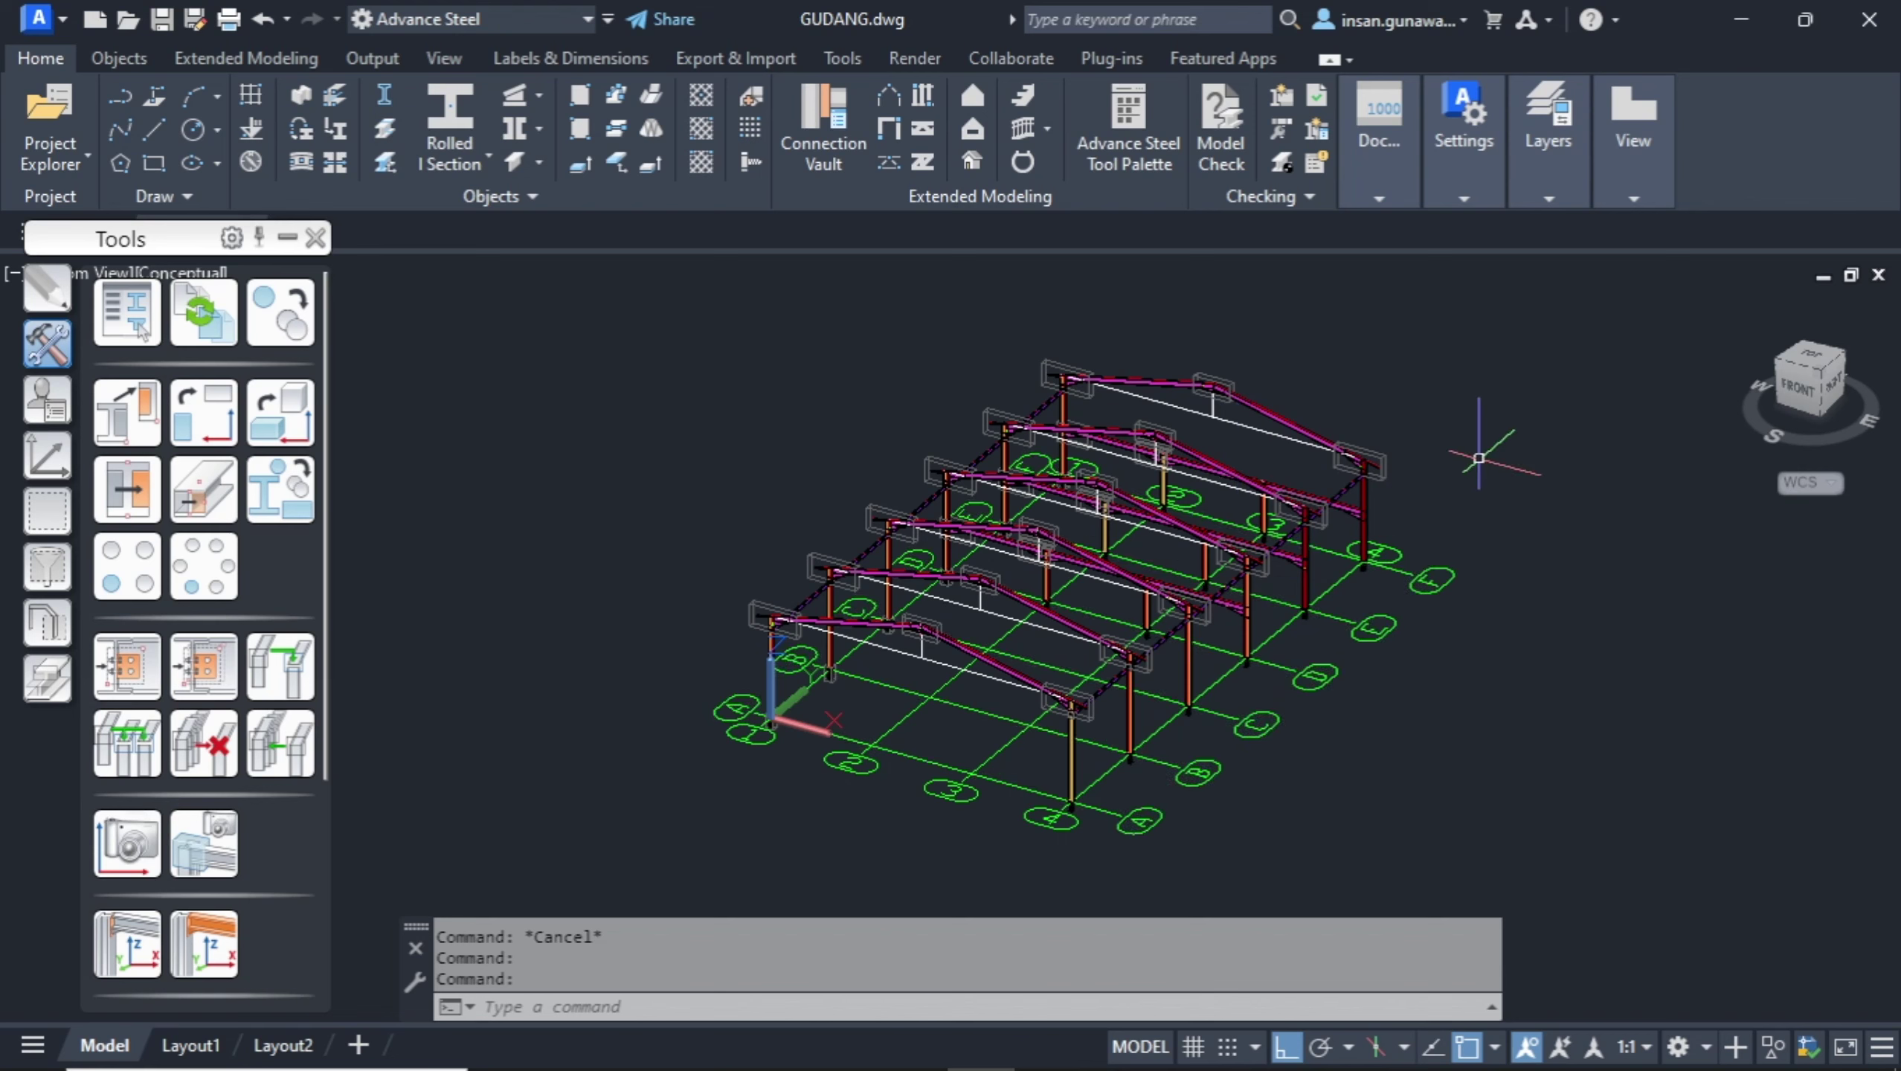
Close the Advance Steel tool palette and save the GUDANG drawing.
{"action": "left_click", "coordinate": [314, 239]}
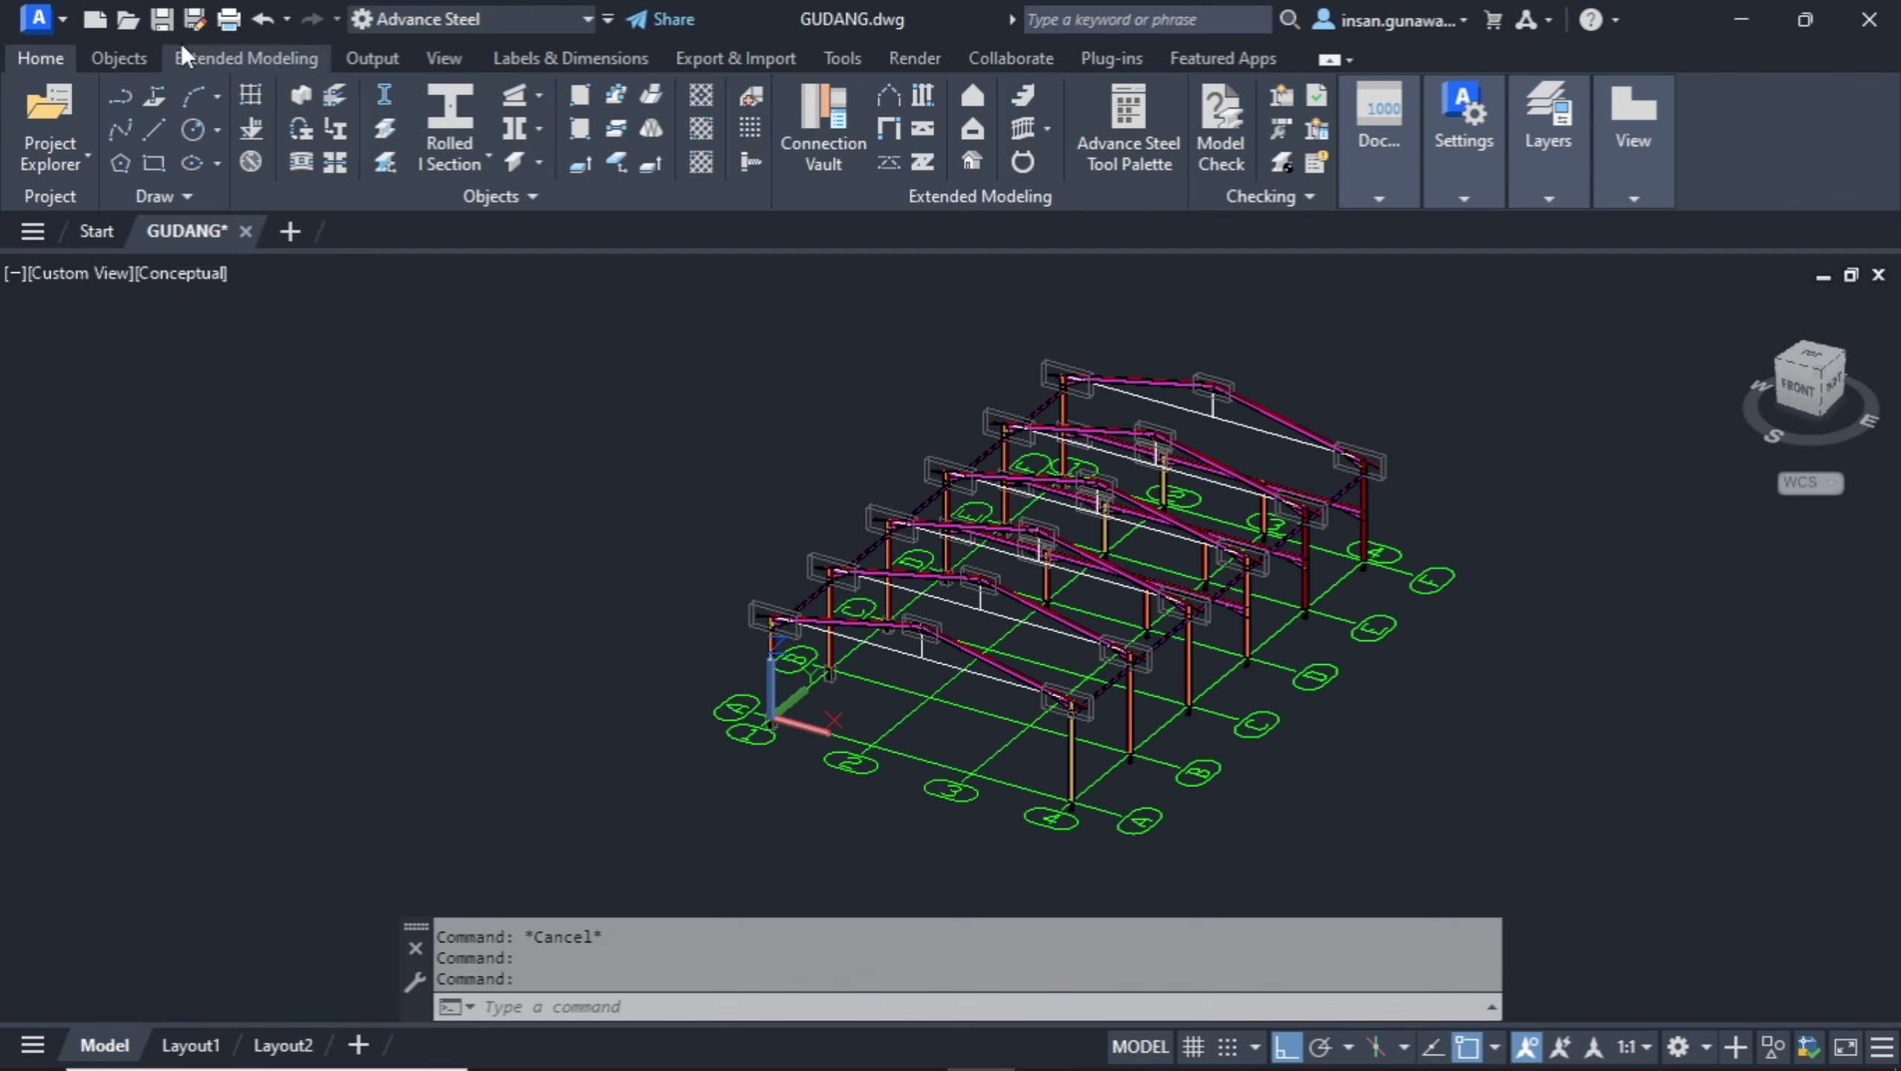
{"action": "left_click", "coordinate": [163, 20]}
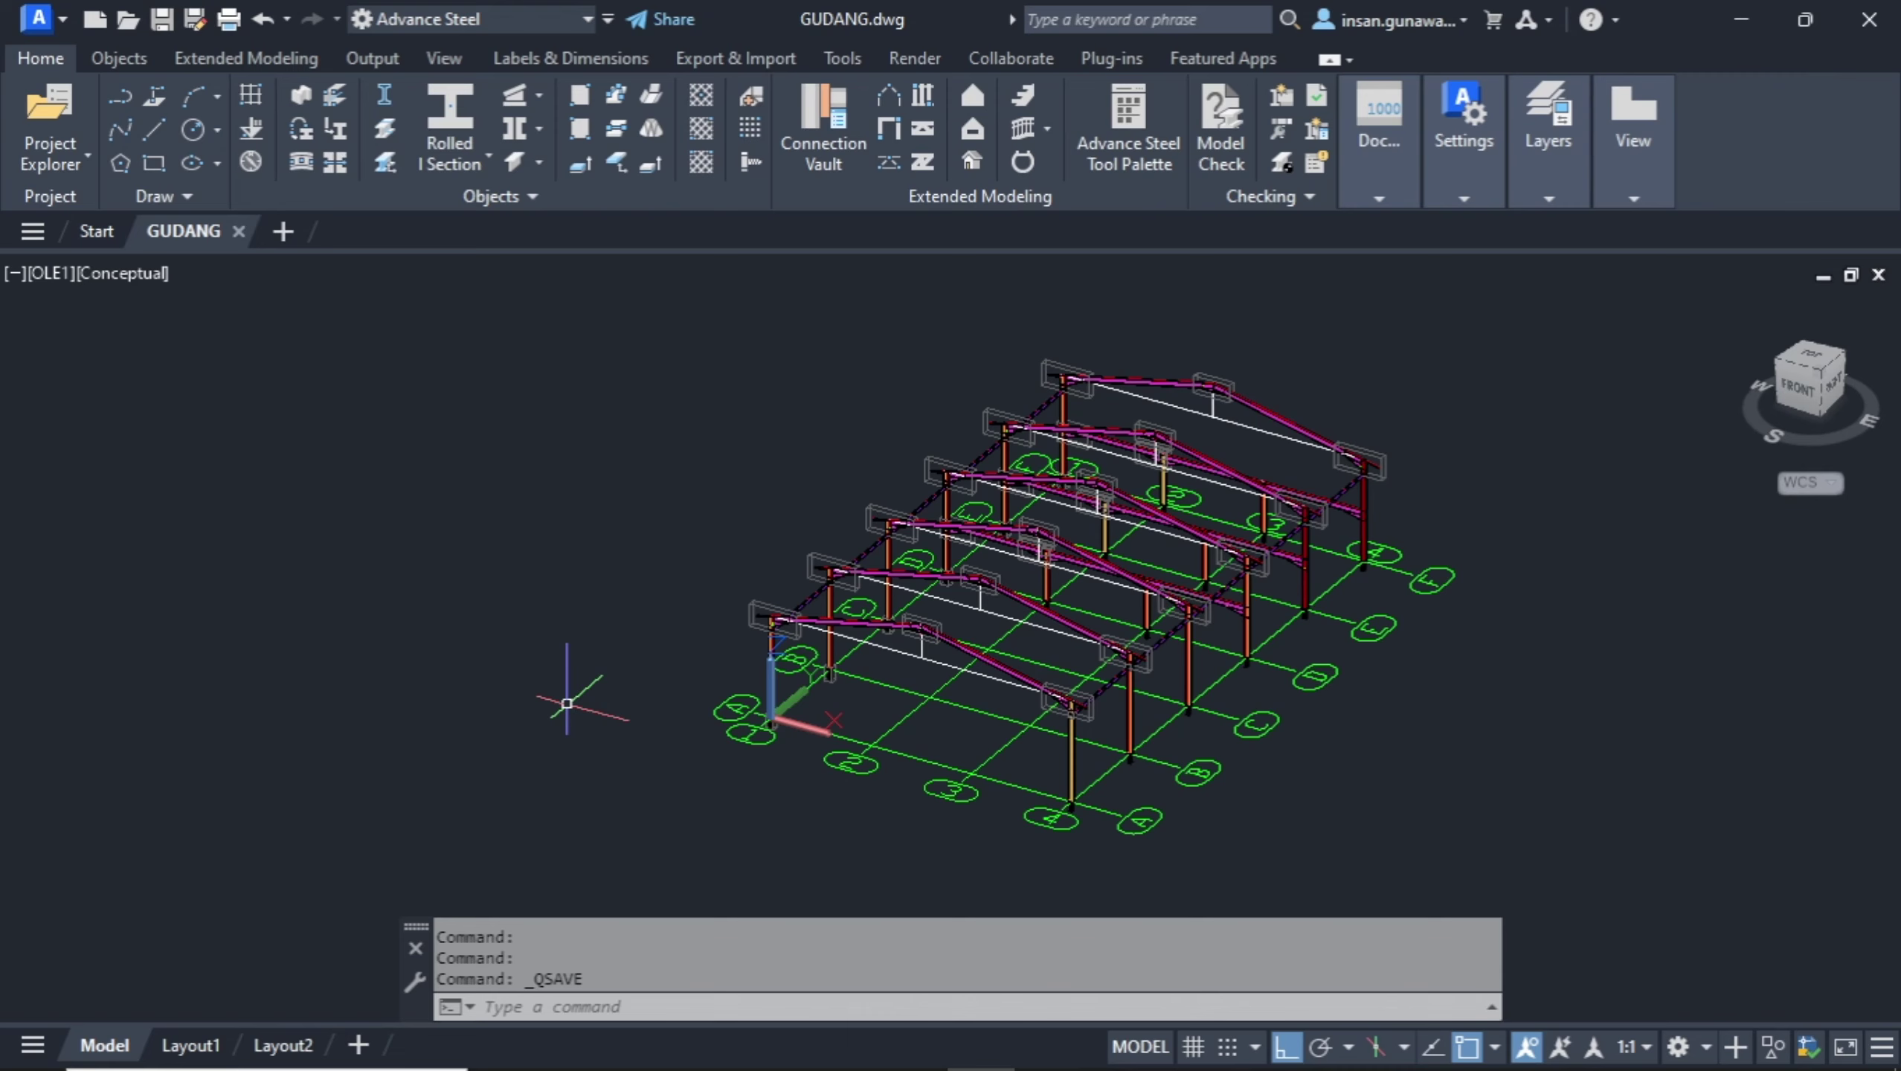
{"action": "key", "text": "alt+Tab"}
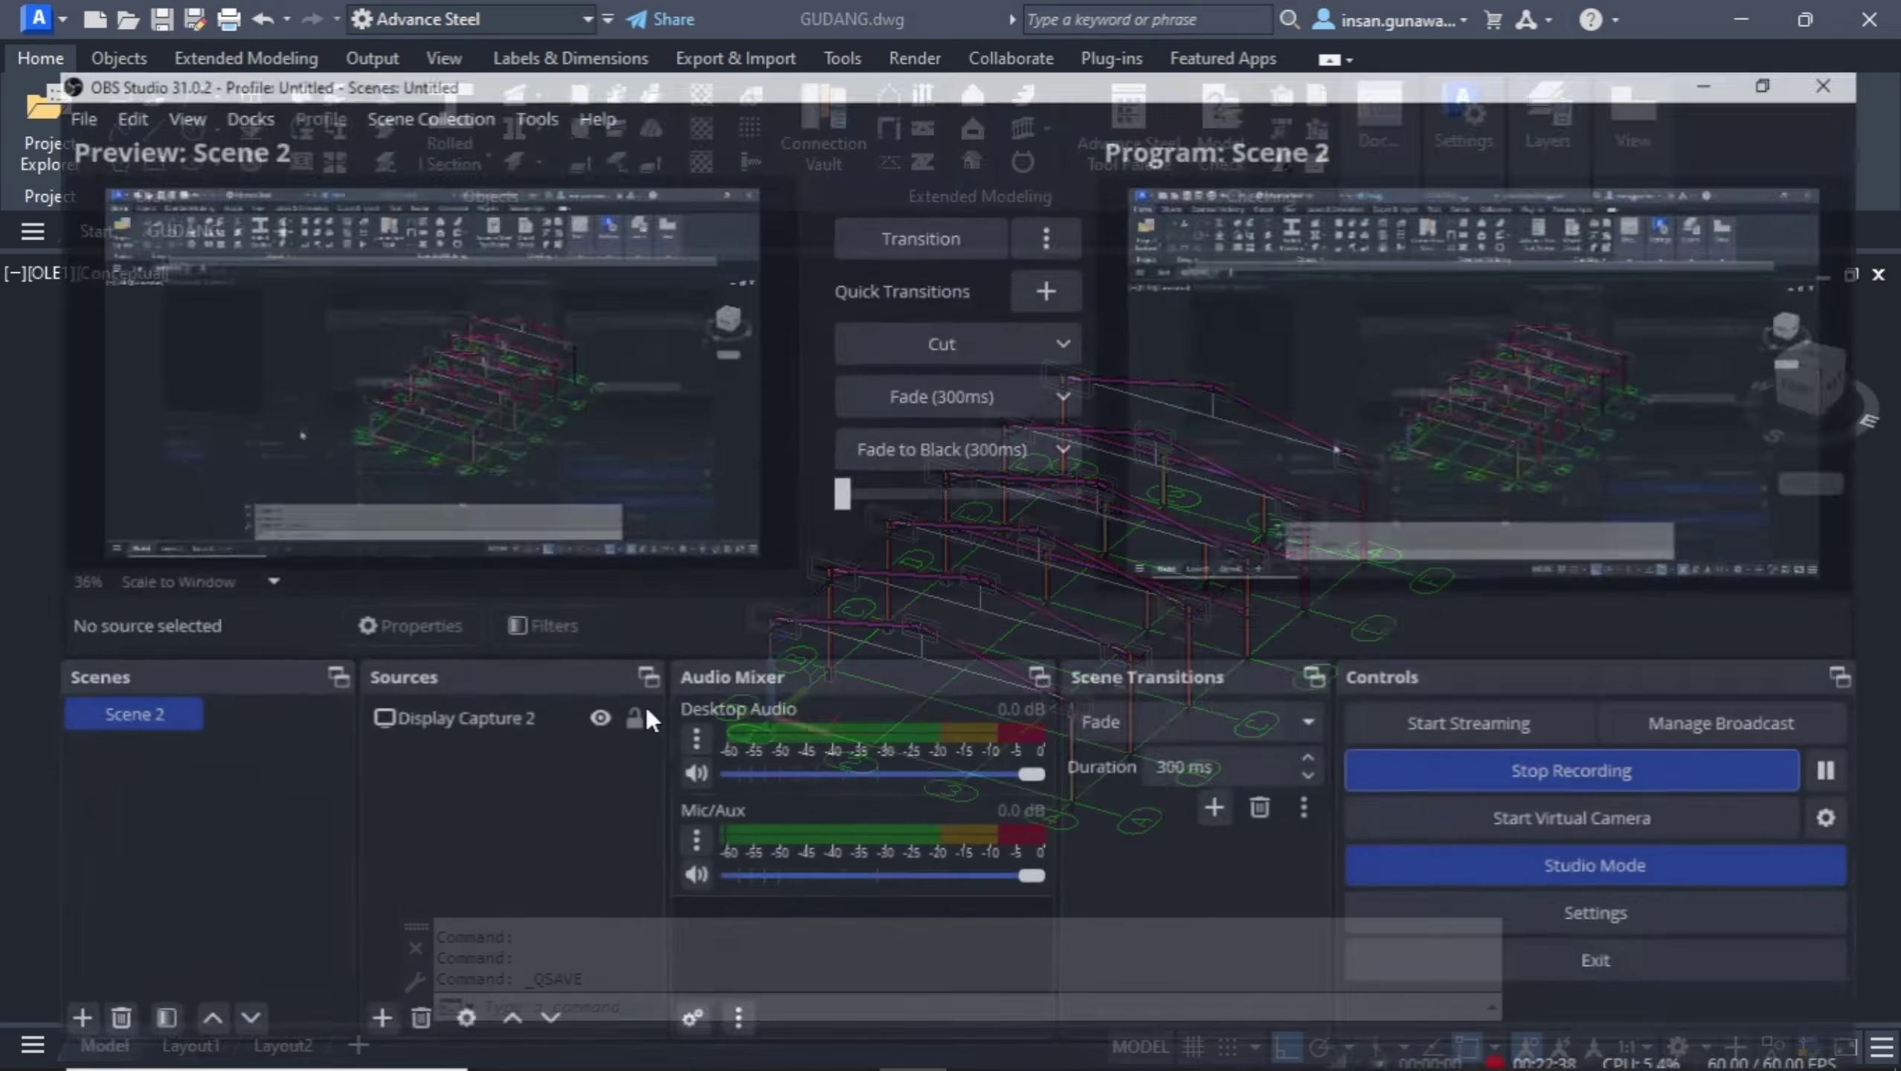